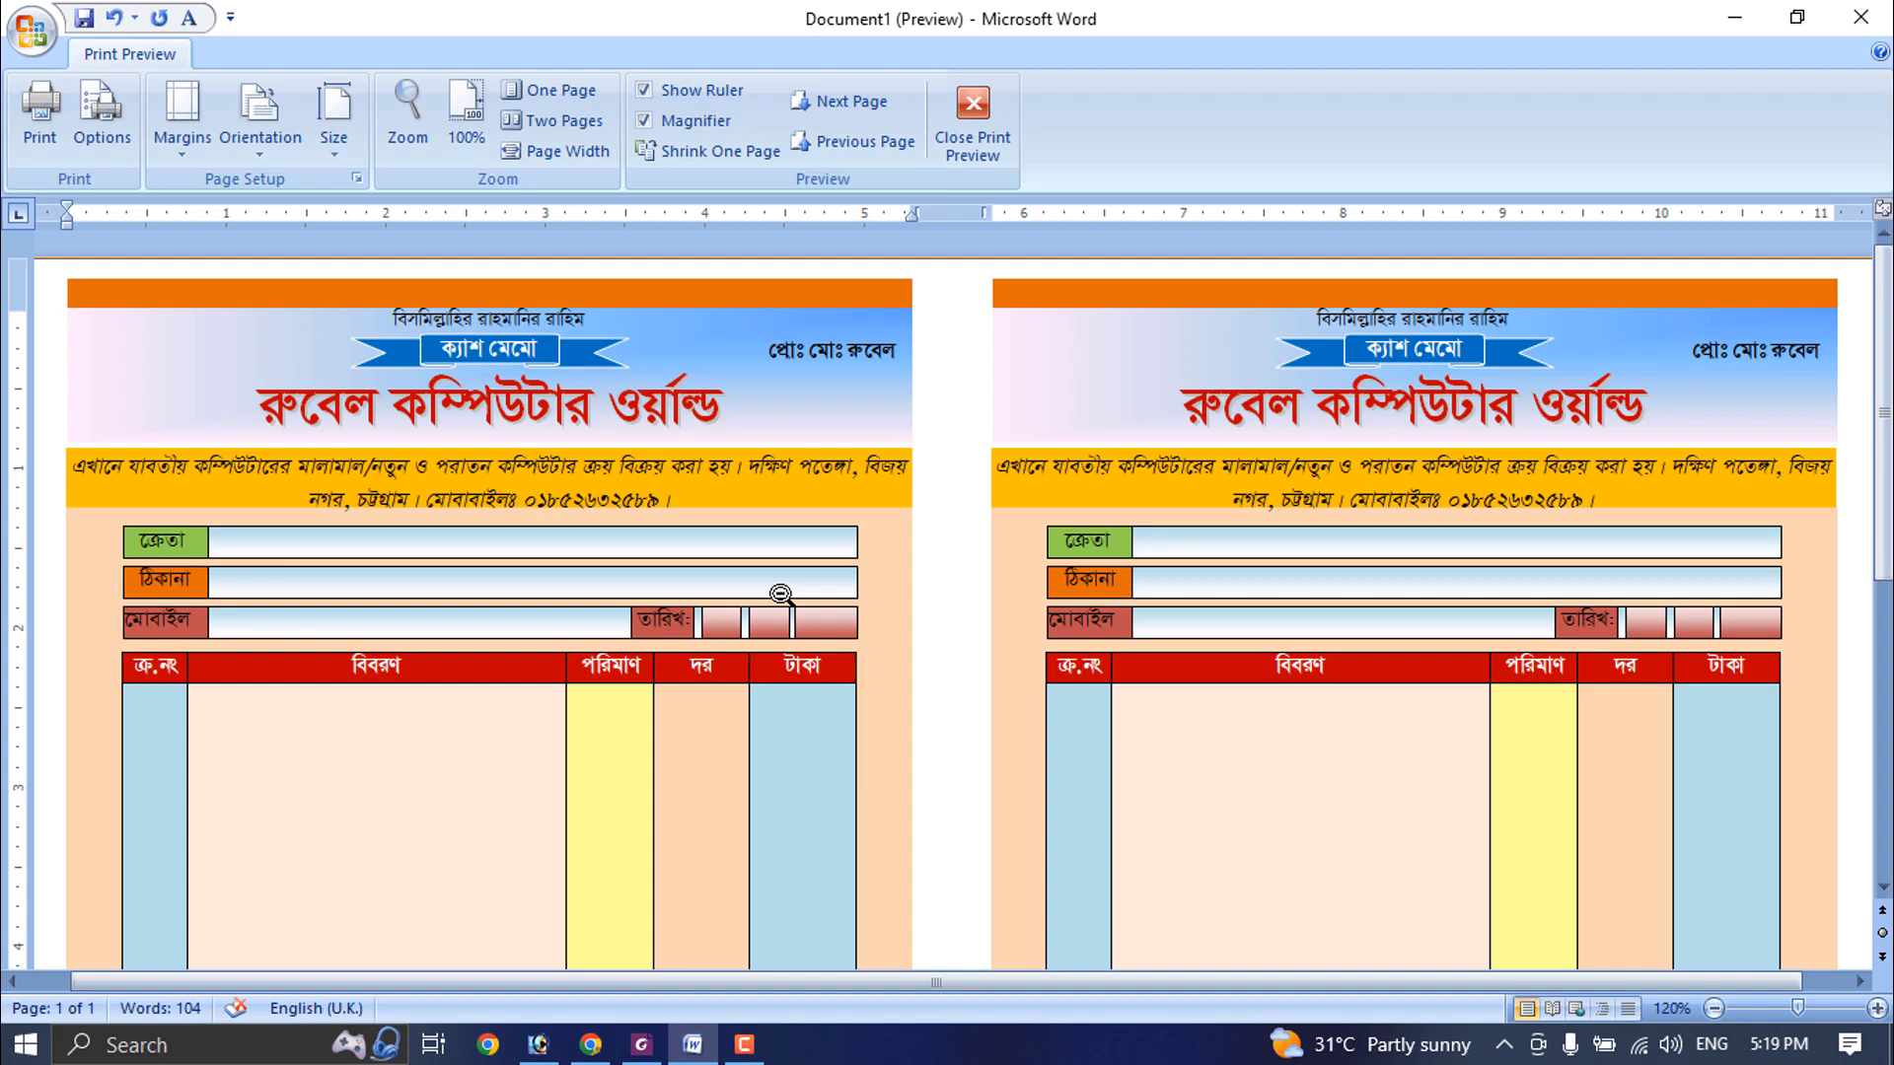
- Examine the finished two-copy cash memo in print preview and close the preview
{"action": "scroll", "coordinate": [782, 596], "scroll_direction": "down", "scroll_amount": 6}
{"action": "scroll", "coordinate": [783, 611], "scroll_direction": "up", "scroll_amount": 6}
{"action": "scroll", "coordinate": [783, 614], "scroll_direction": "down", "scroll_amount": 11}
{"action": "scroll", "coordinate": [783, 615], "scroll_direction": "up", "scroll_amount": 7}
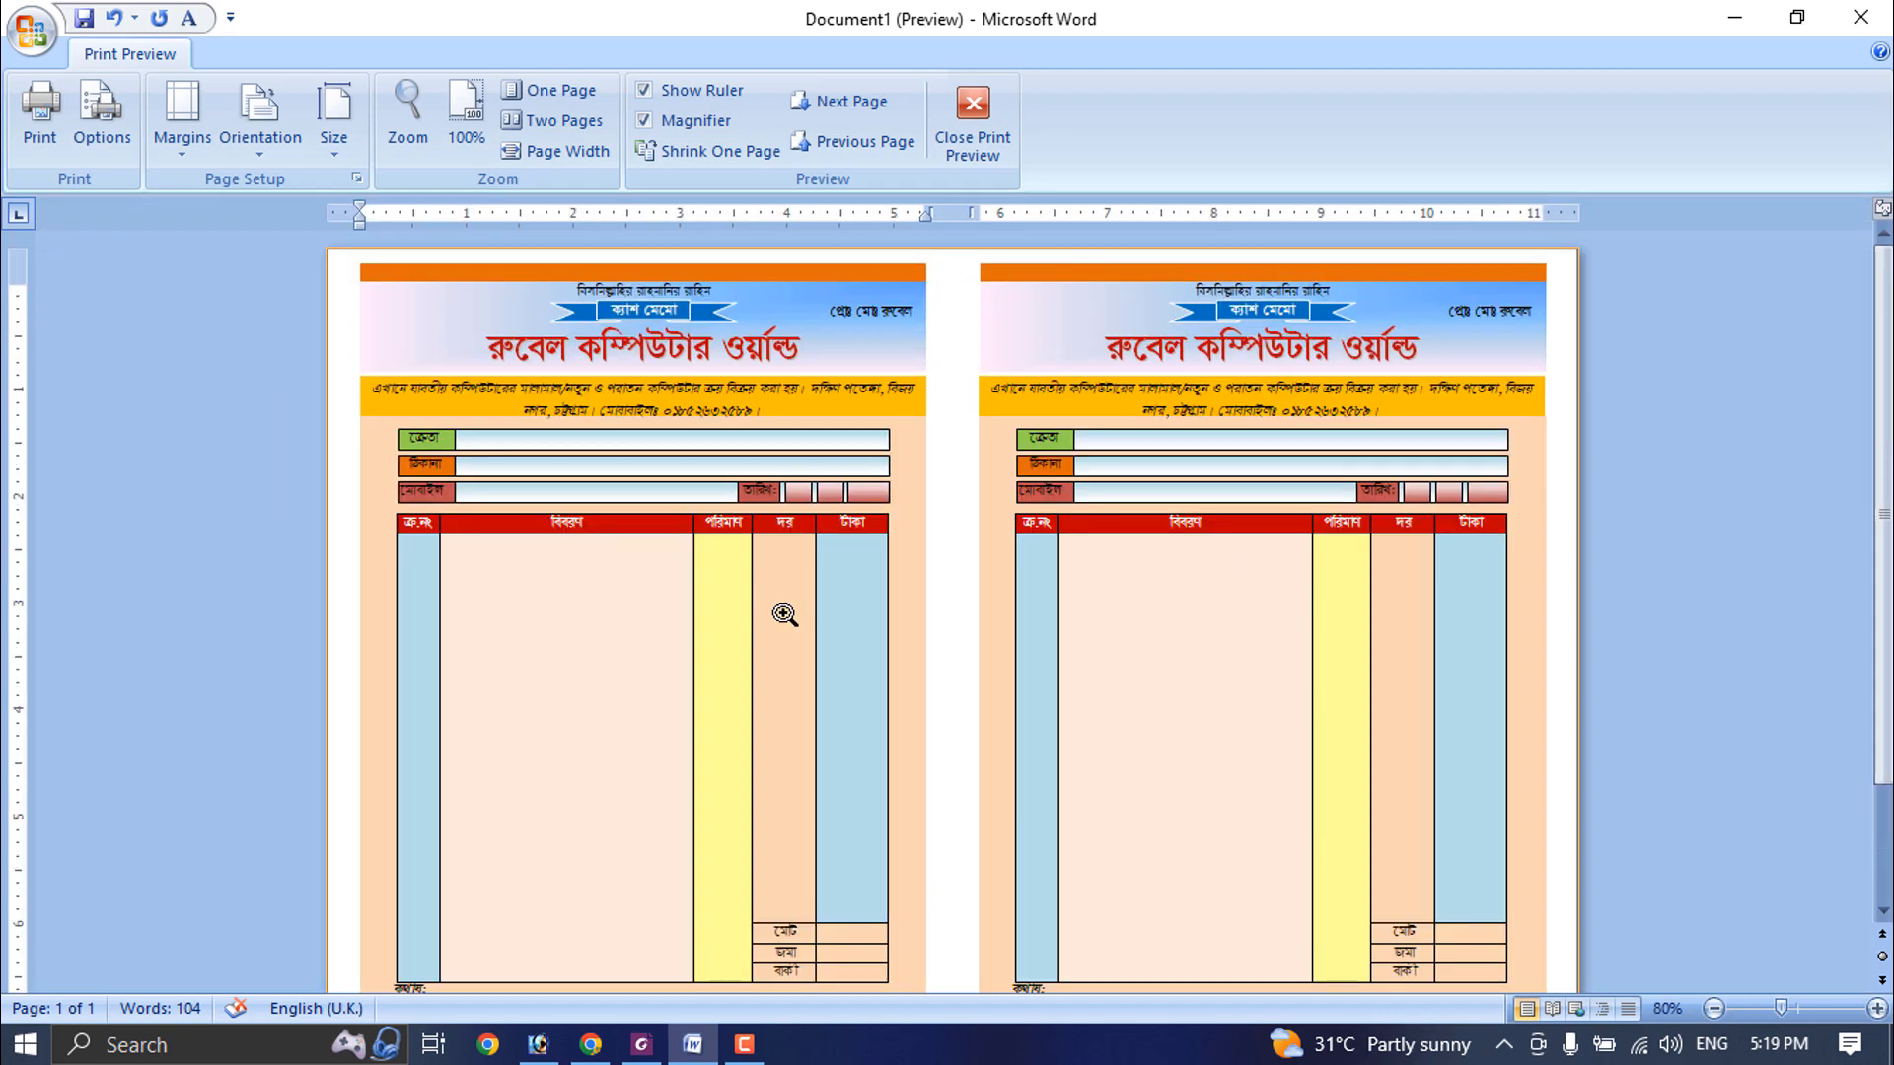
{"action": "left_click", "coordinate": [949, 126]}
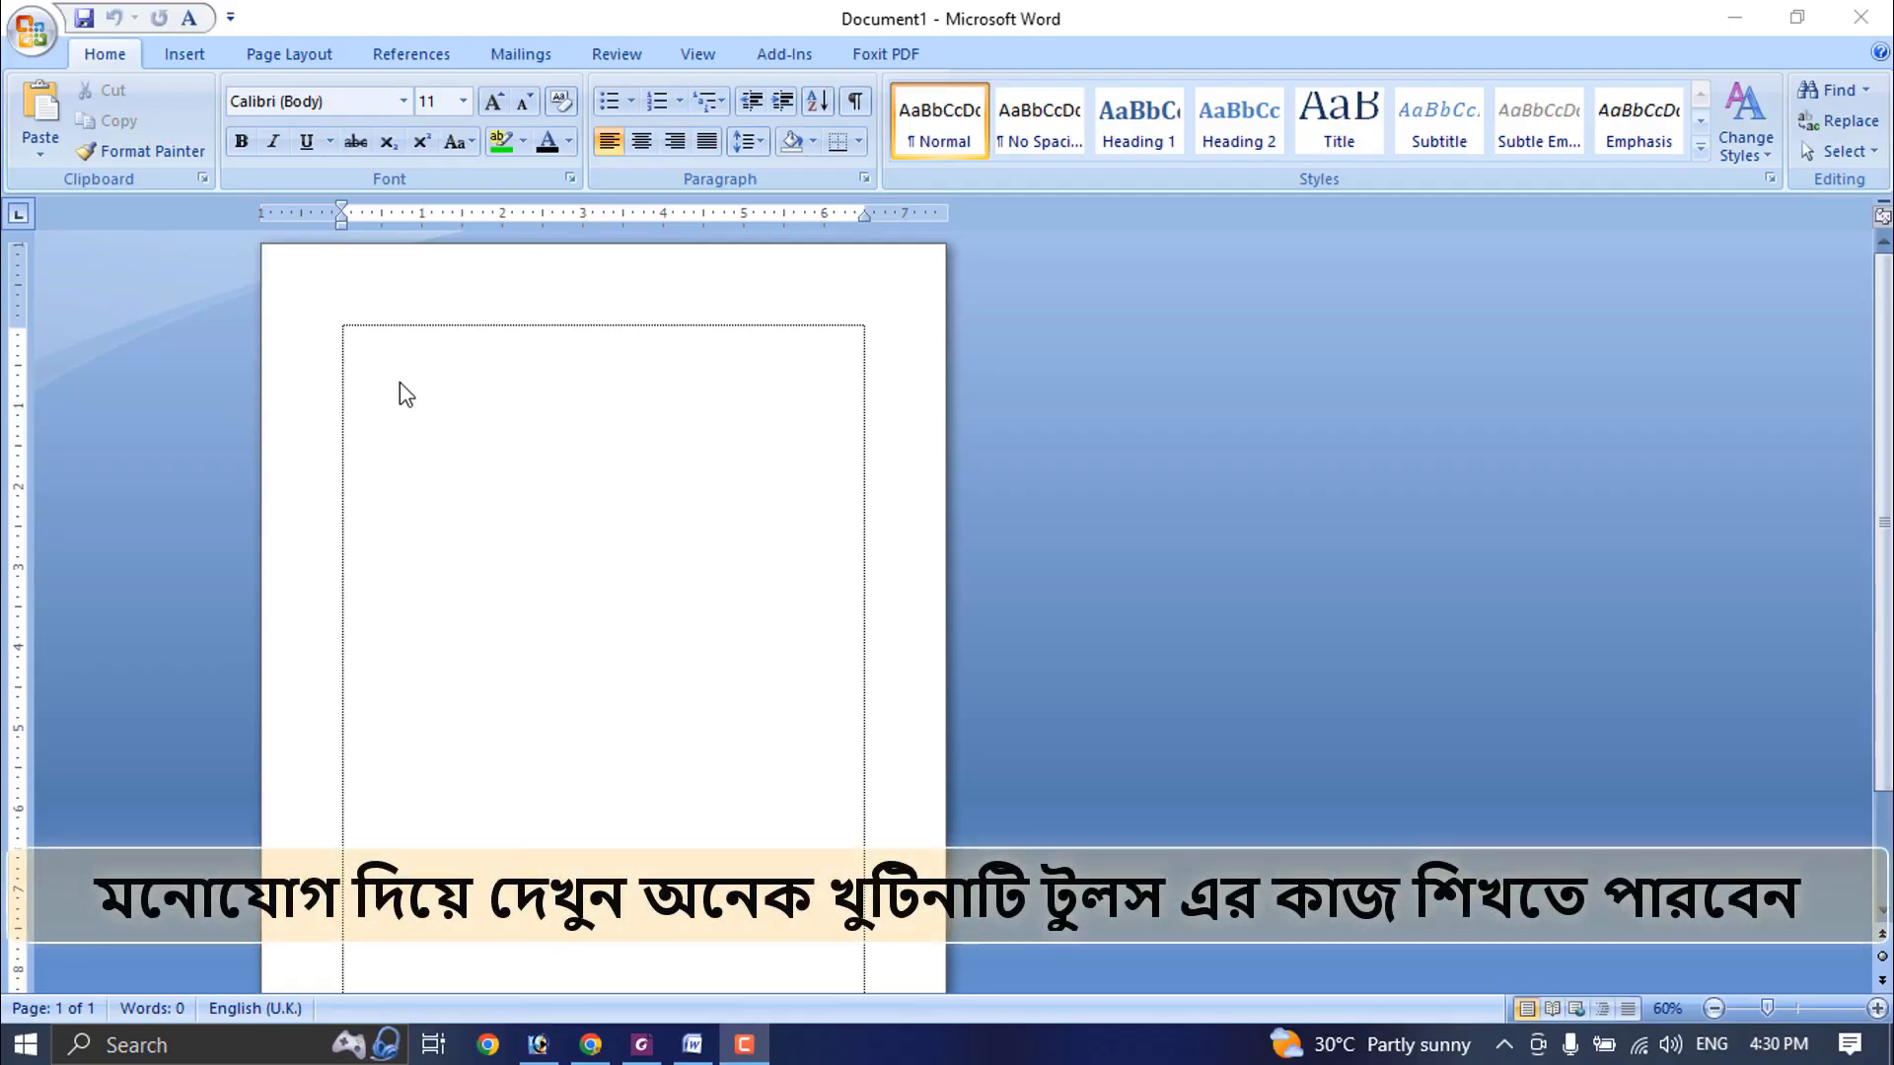
{"action": "scroll", "coordinate": [718, 619], "scroll_direction": "up", "scroll_amount": 5}
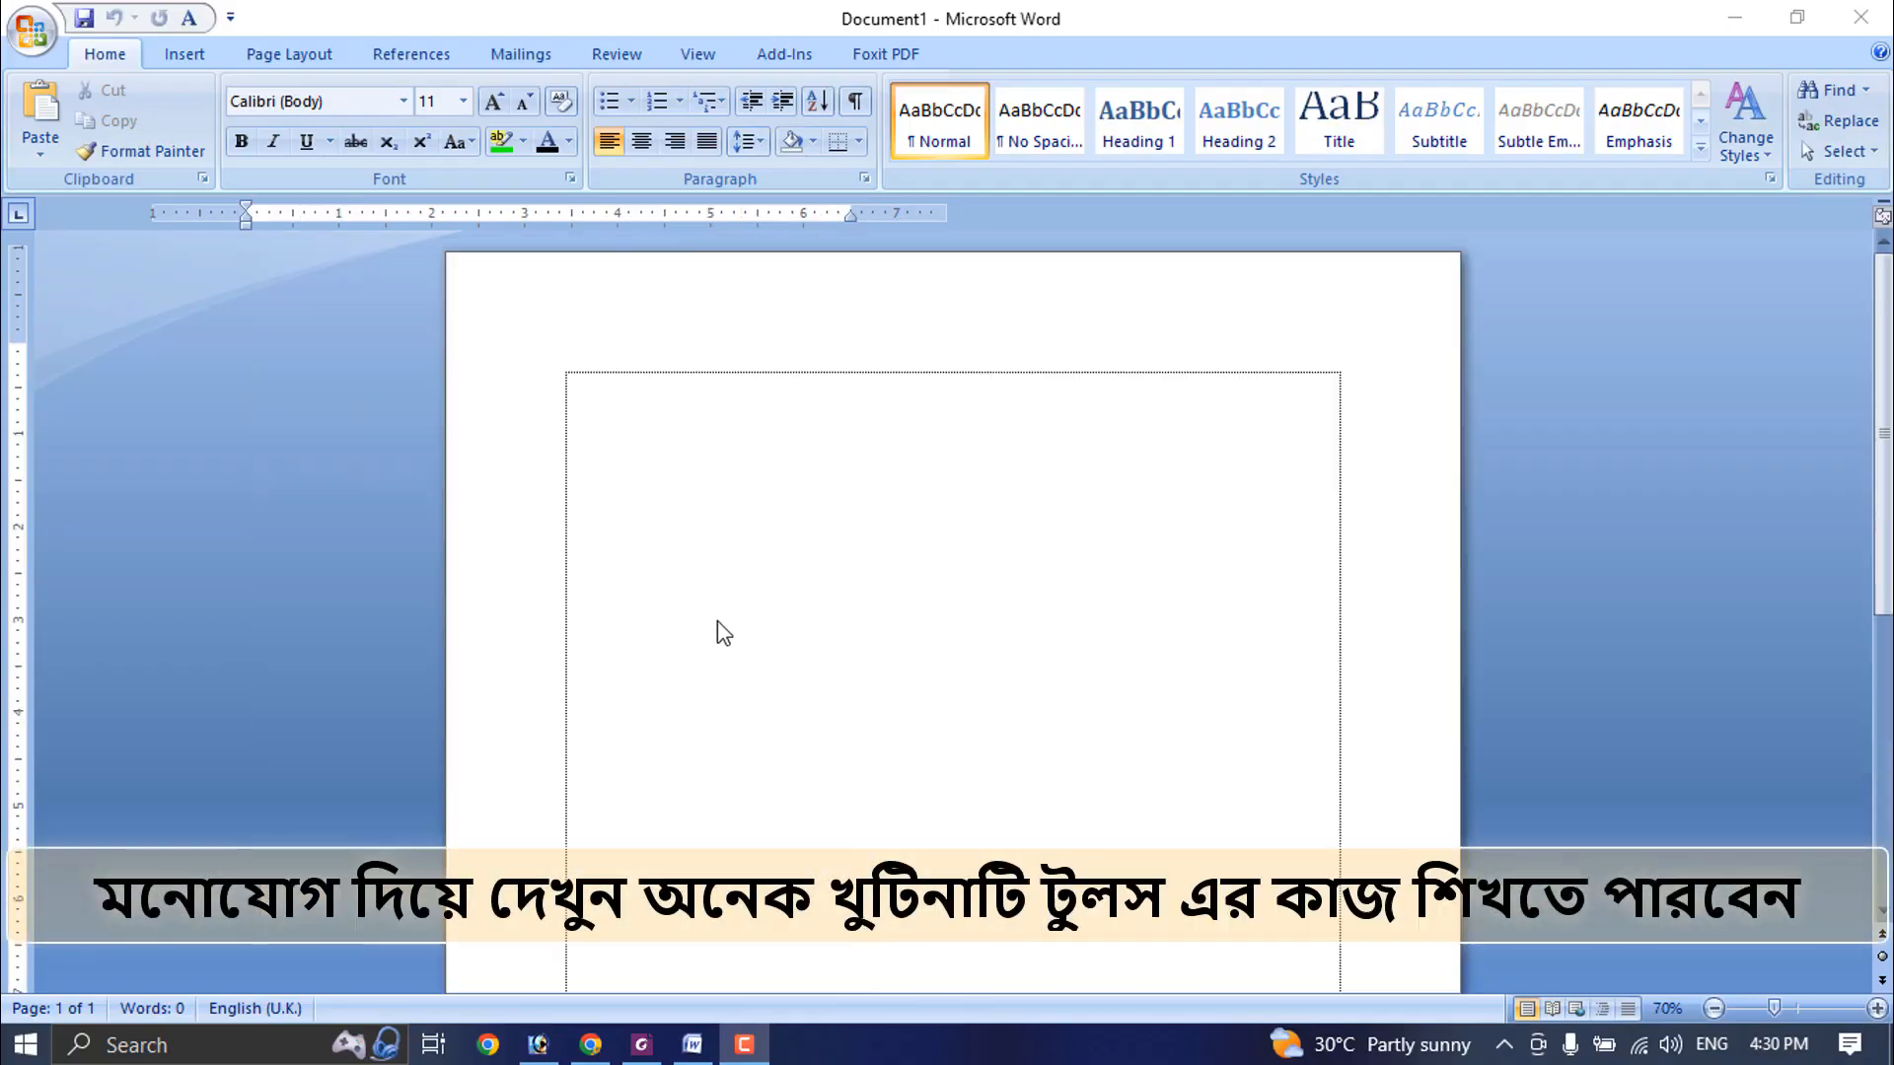
- Set the blank document's page to A4 210 x 297 mm in landscape orientation with two columns
{"action": "scroll", "coordinate": [718, 622], "scroll_direction": "up", "scroll_amount": 1}
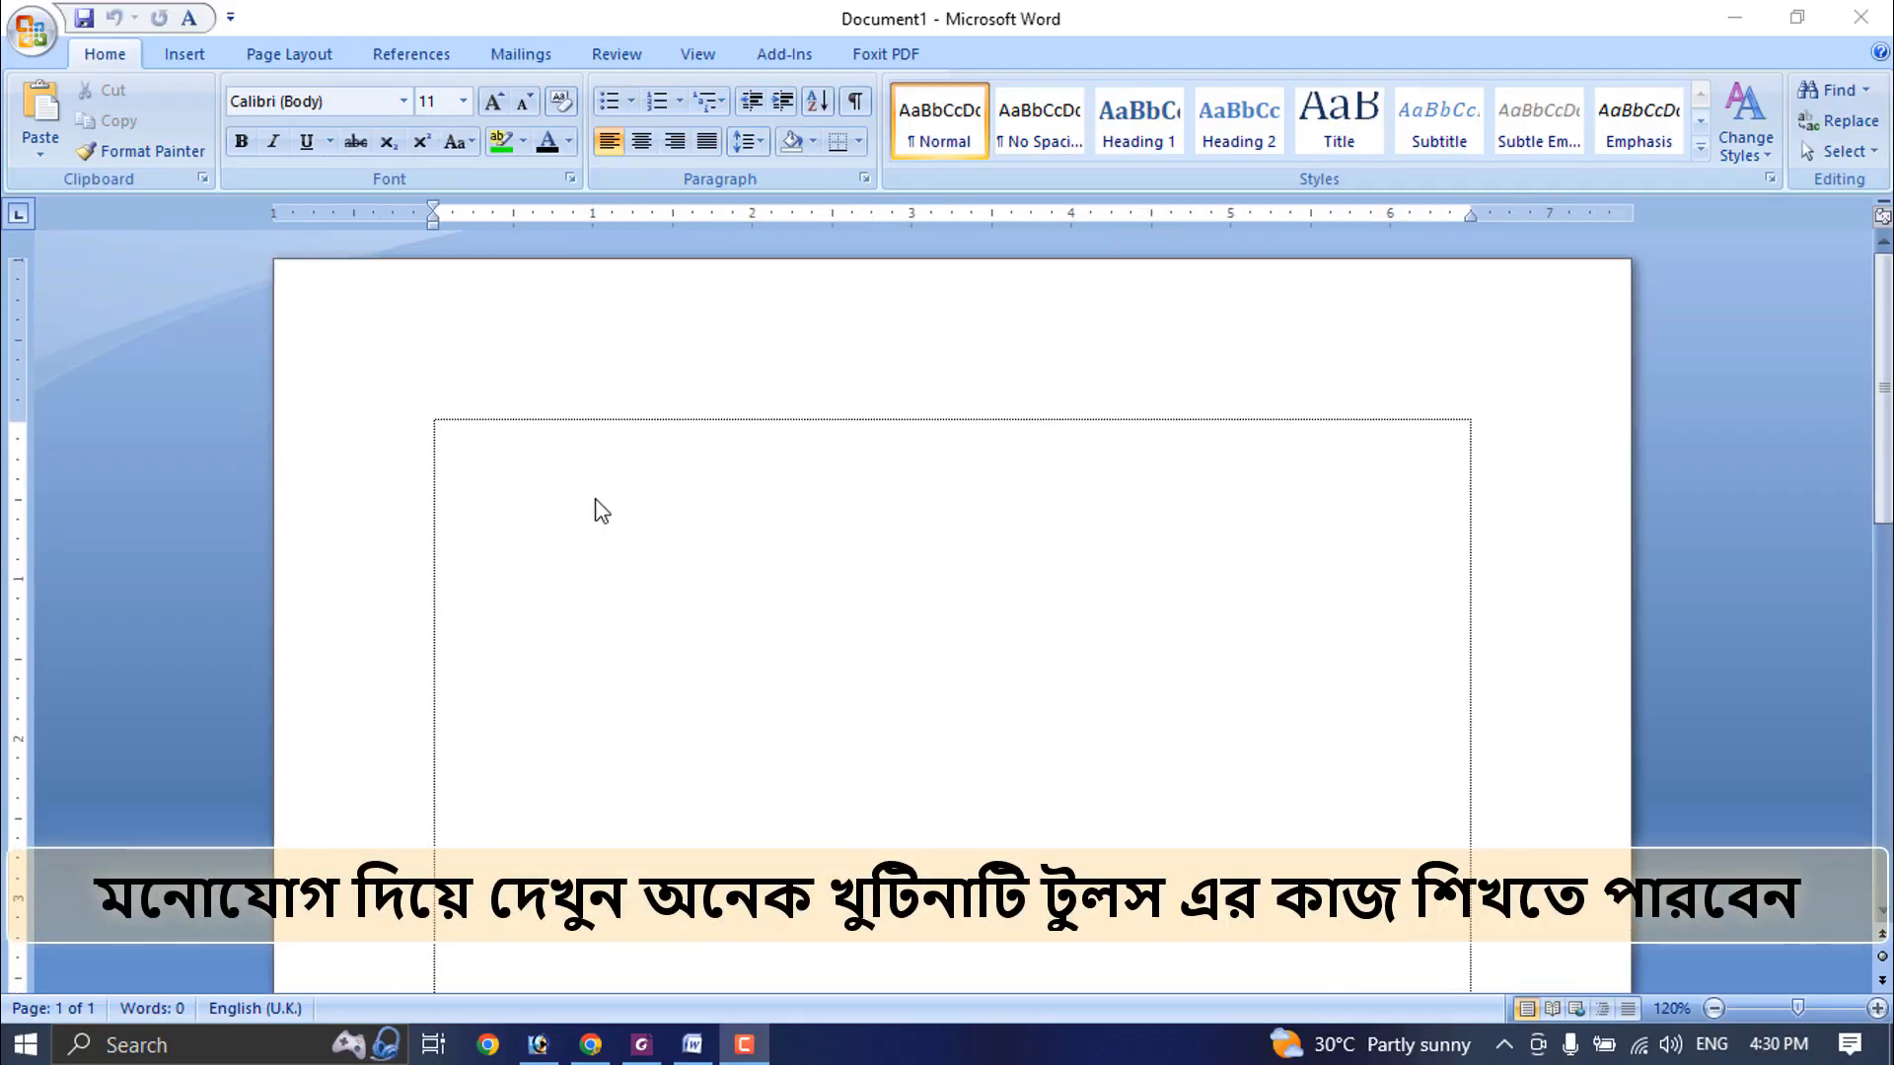
{"action": "left_click", "coordinate": [316, 57]}
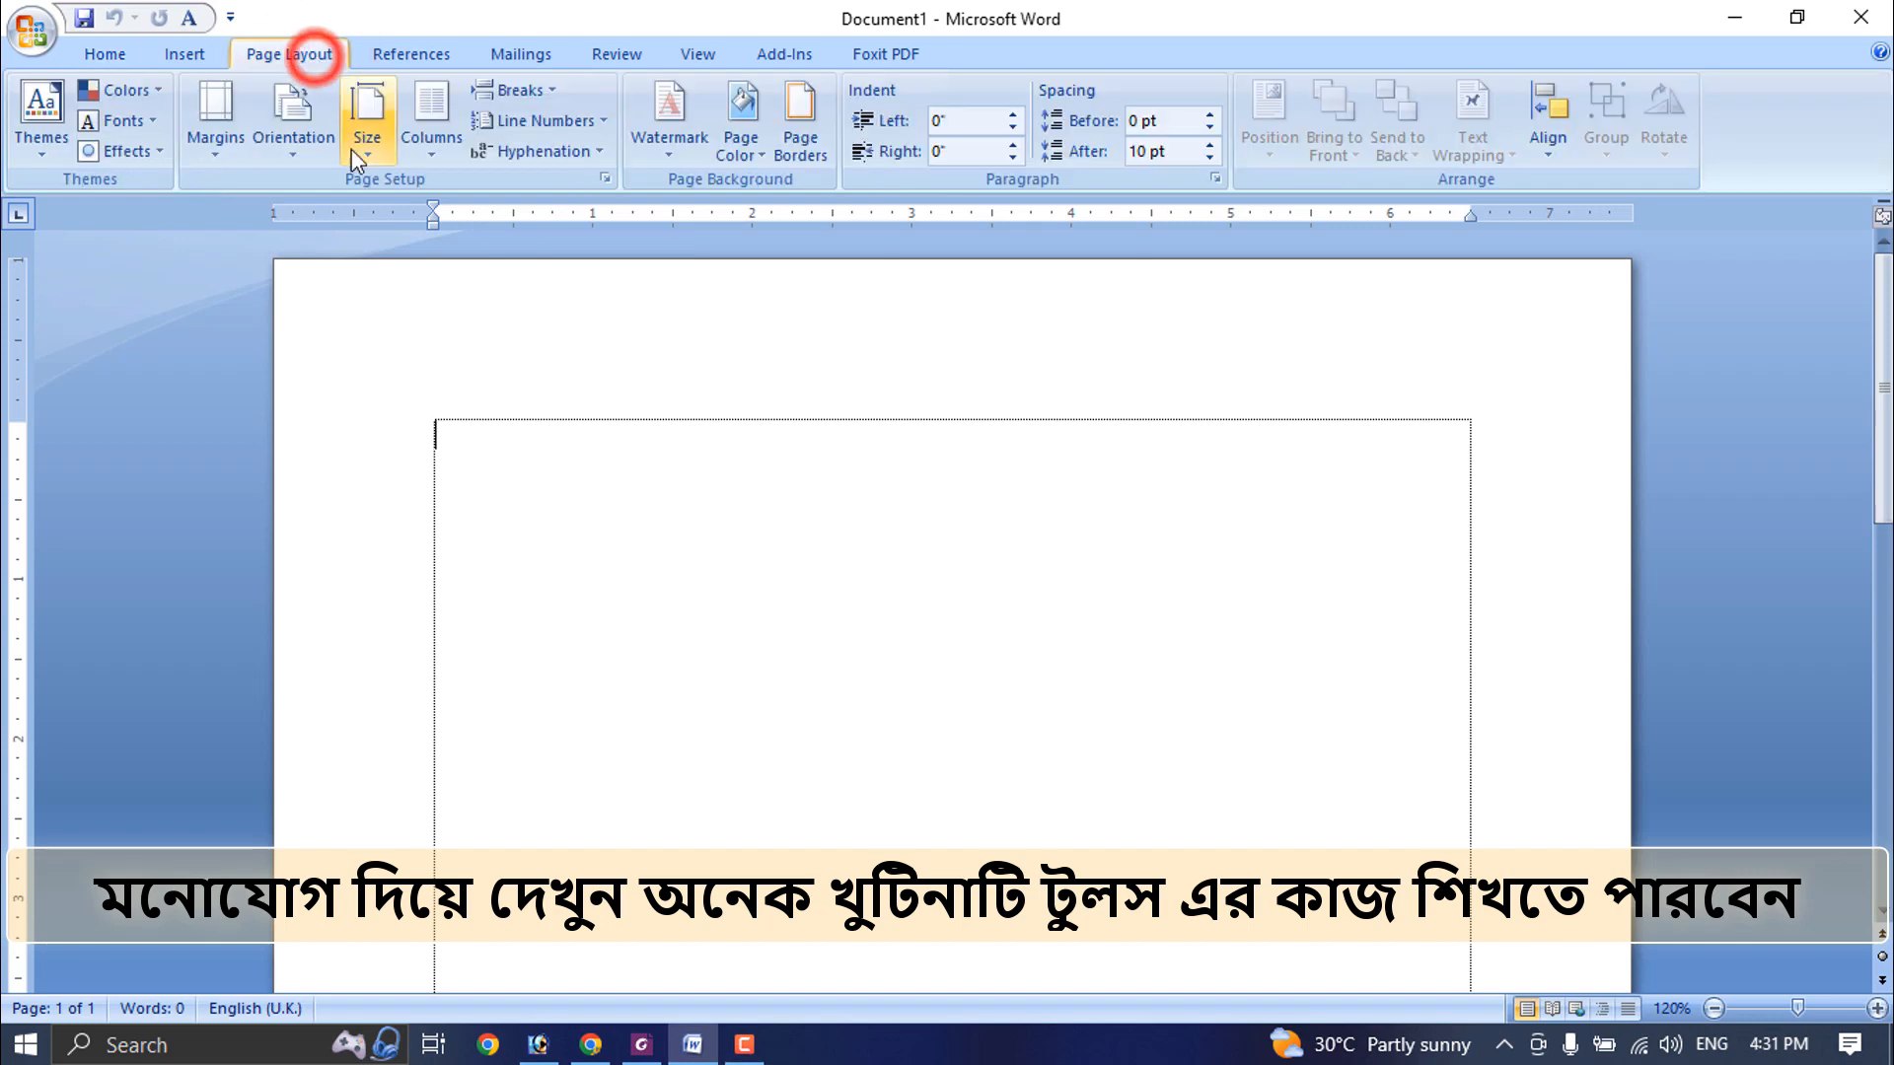
{"action": "left_click", "coordinate": [367, 108]}
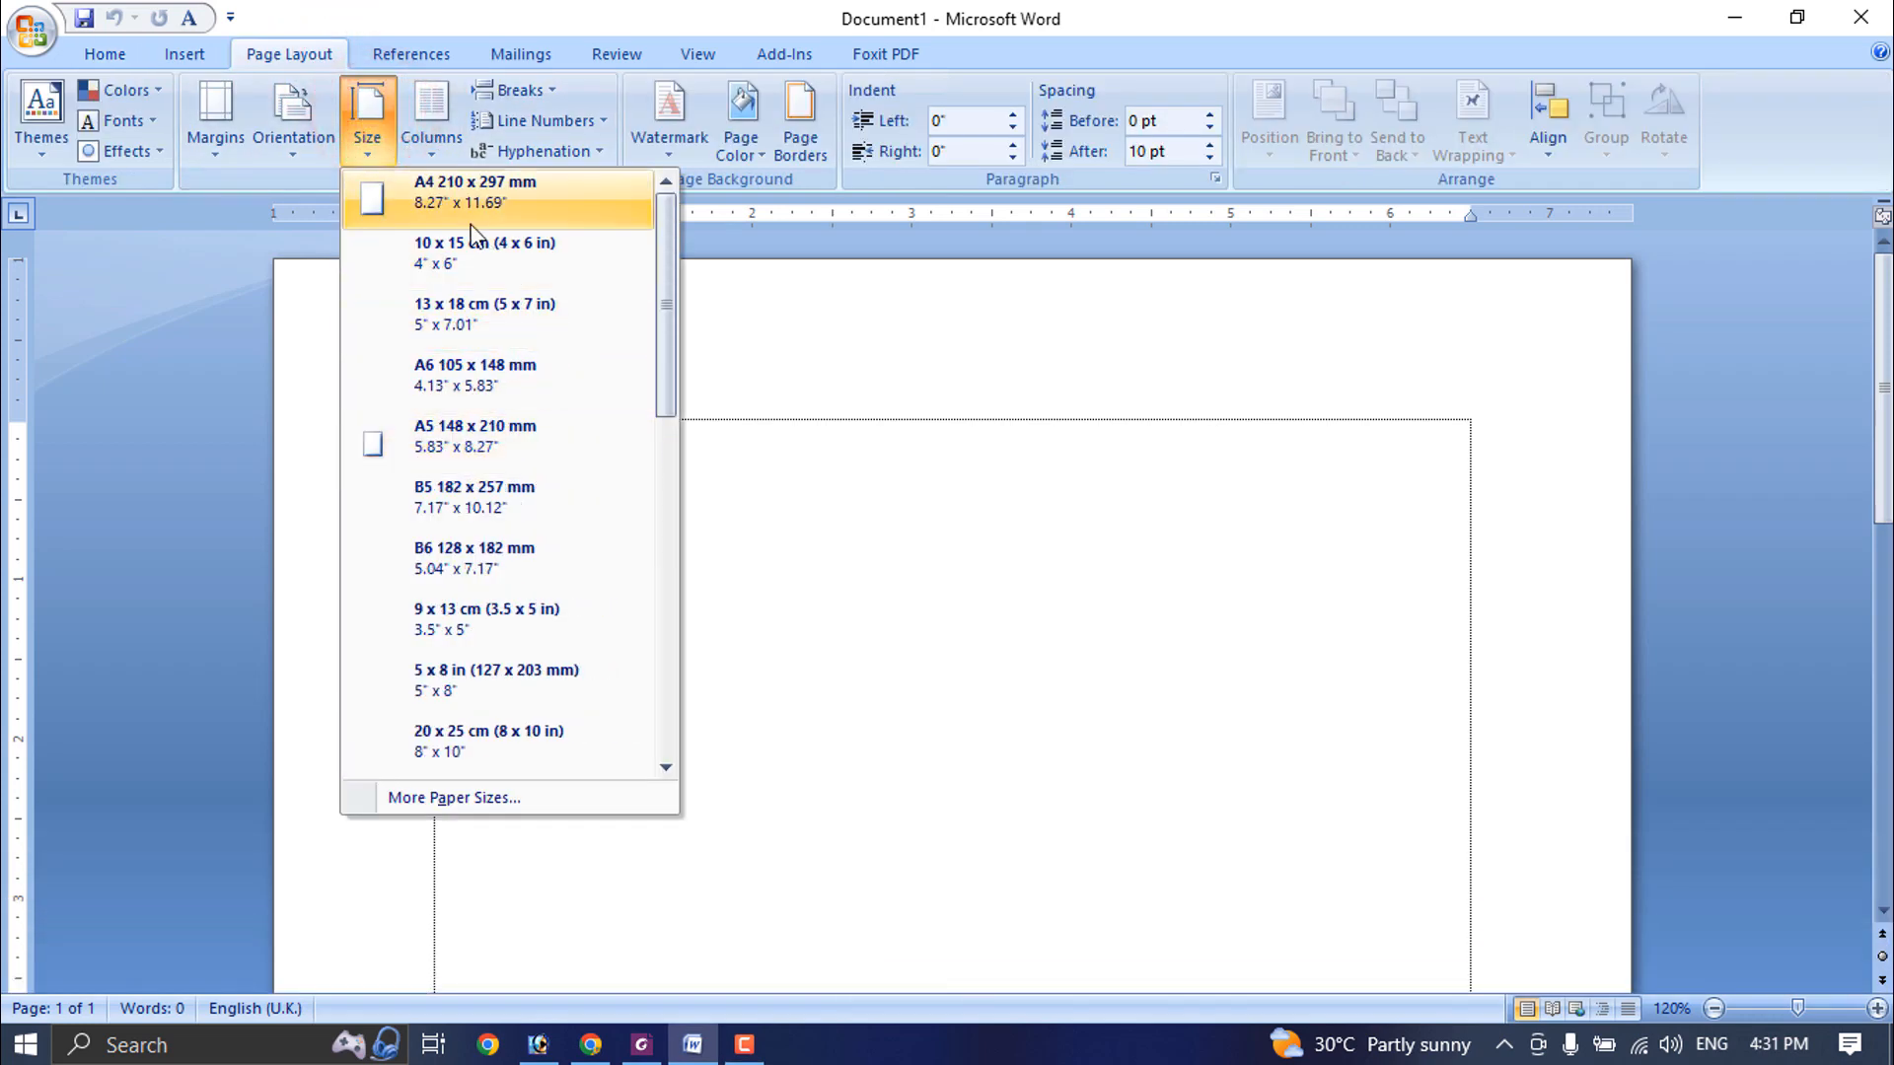
{"action": "left_click", "coordinate": [469, 200]}
{"action": "left_click", "coordinate": [294, 116]}
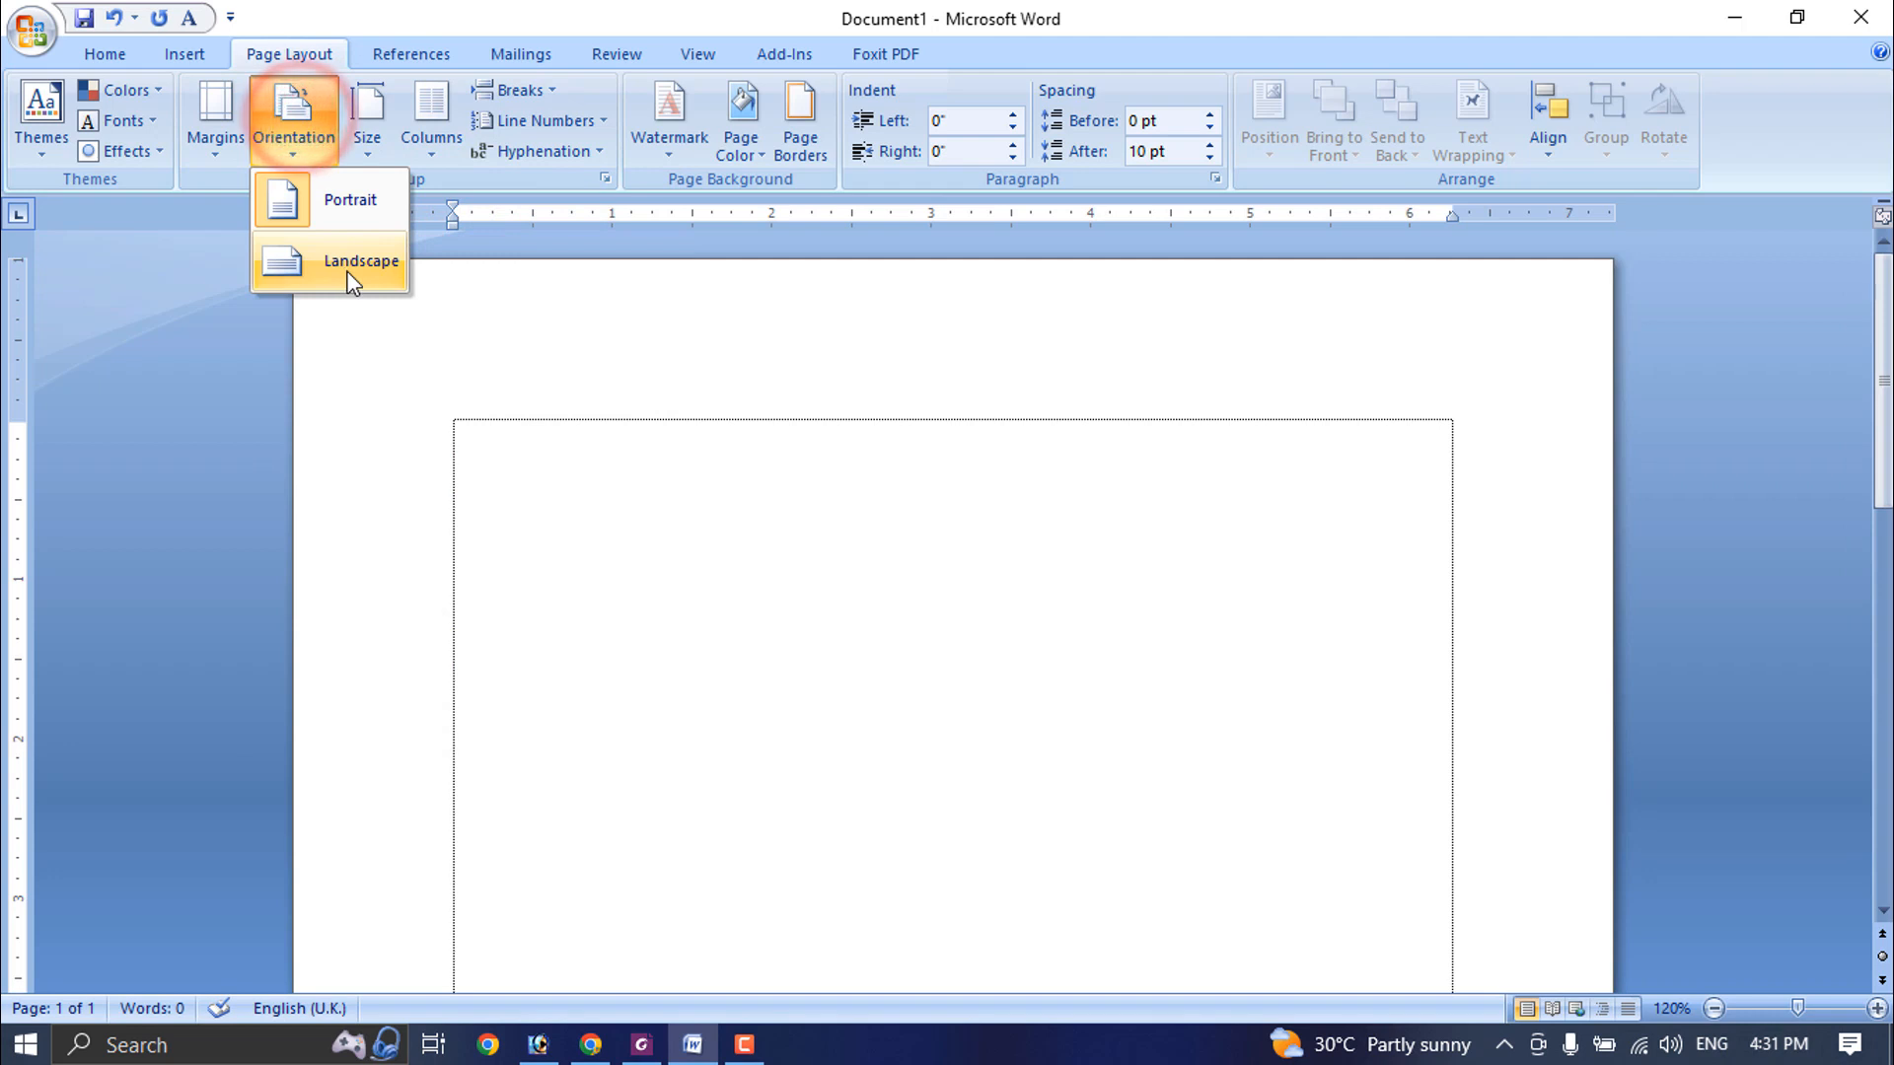
{"action": "left_click", "coordinate": [349, 268]}
{"action": "left_click", "coordinate": [442, 110]}
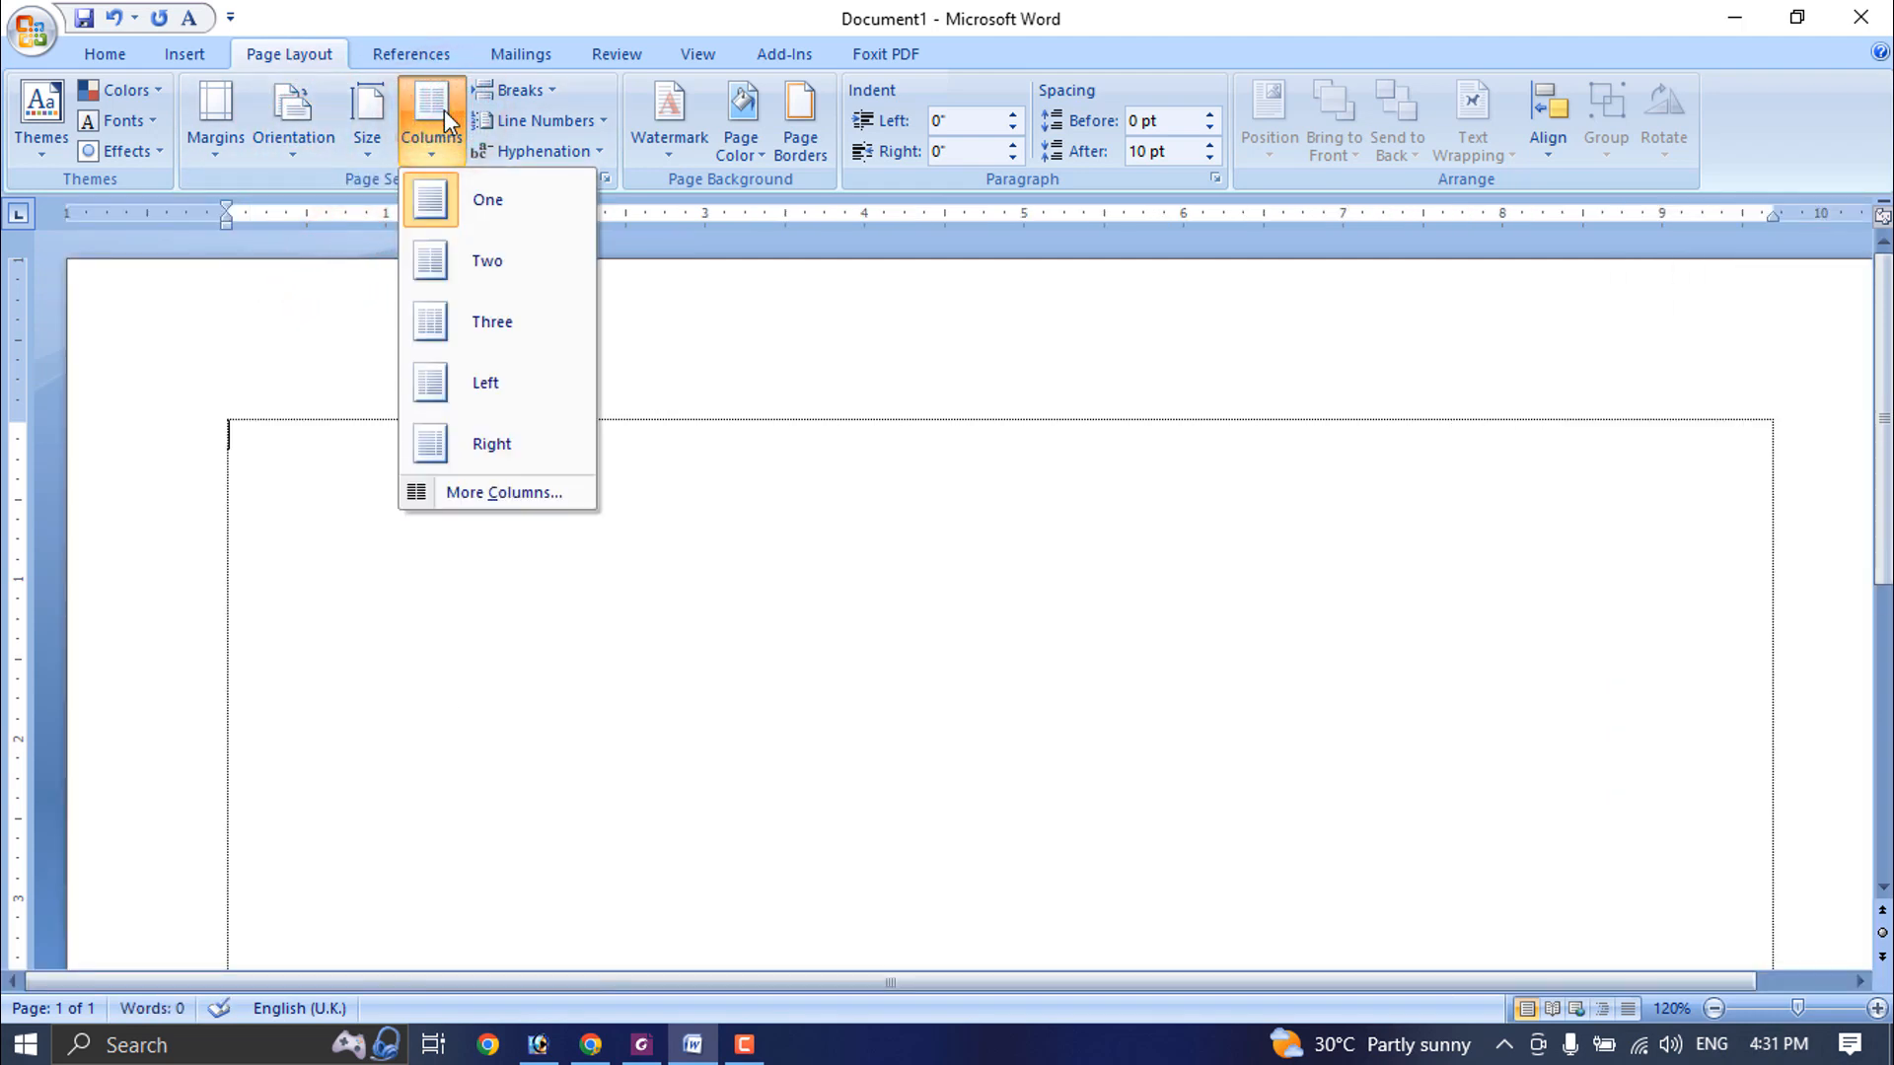
{"action": "left_click", "coordinate": [493, 264]}
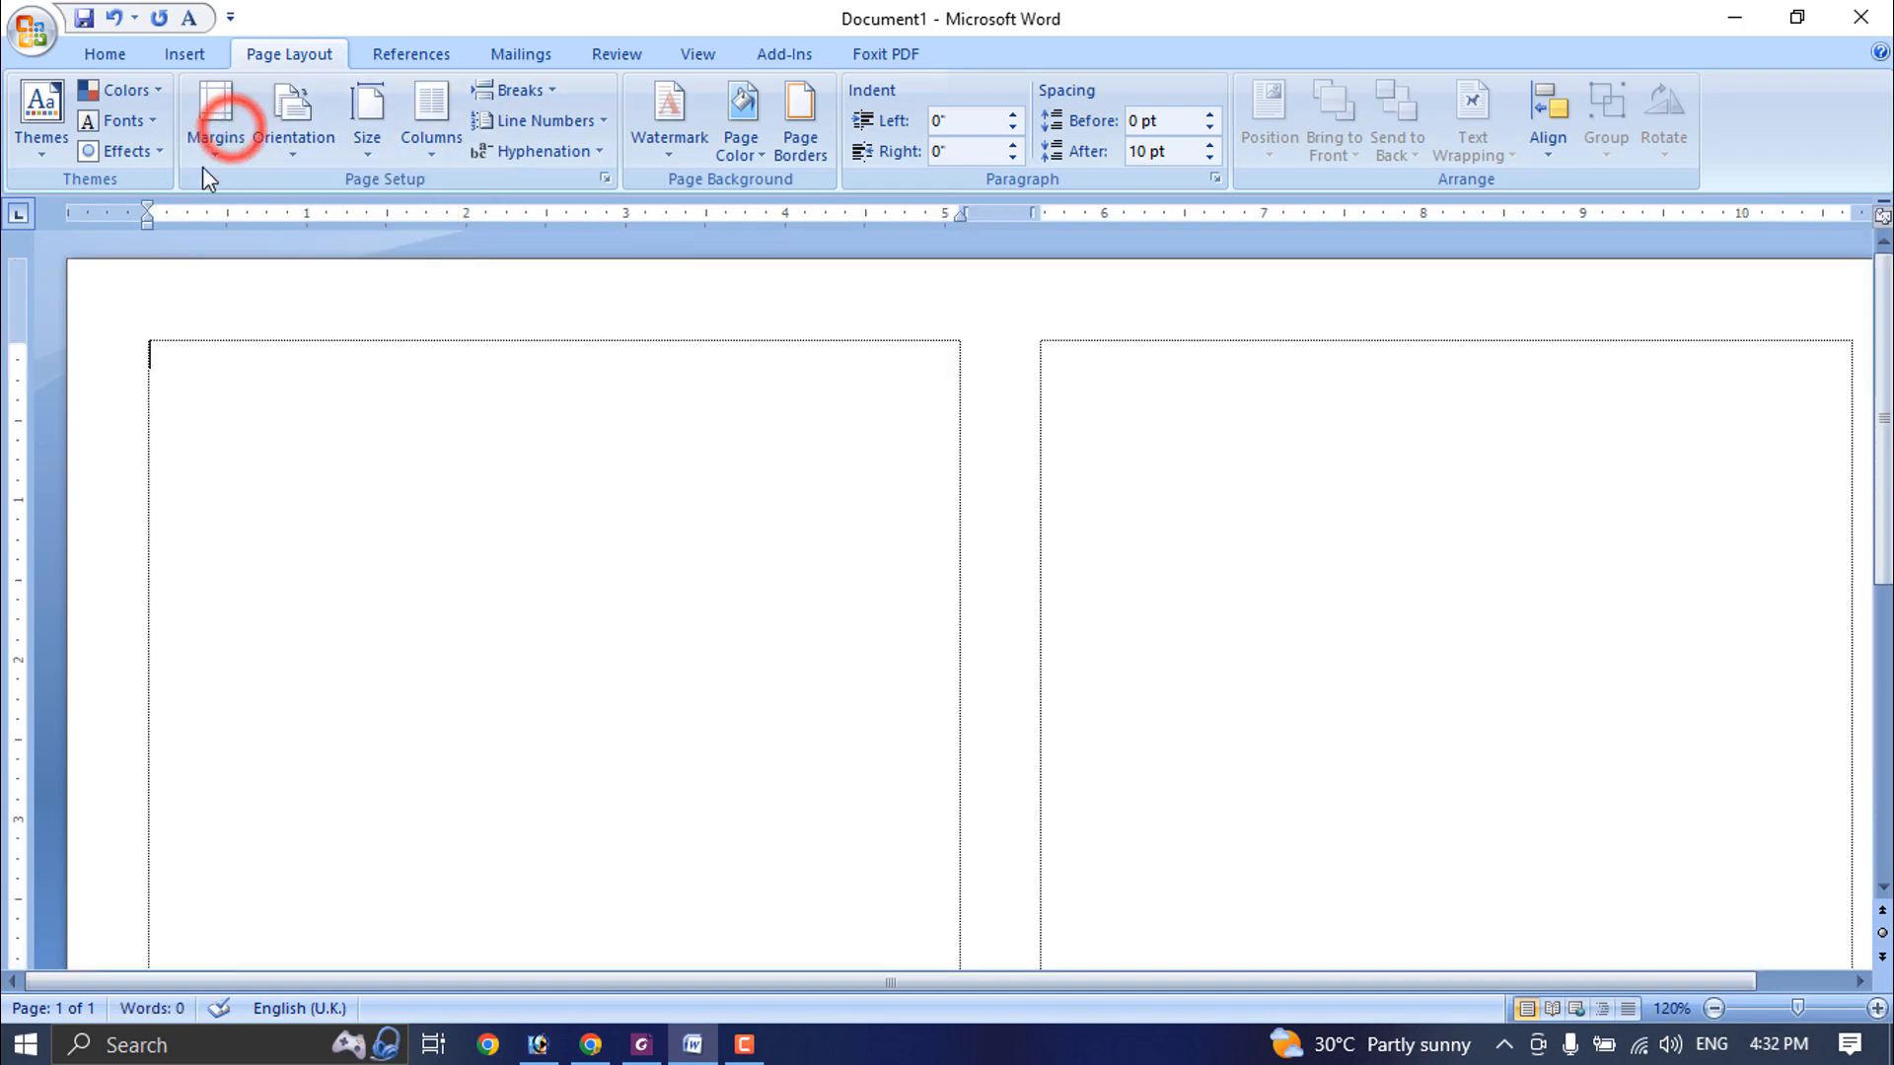
- Set the top, bottom, left and right page margins to 0.3 inch
{"action": "left_click", "coordinate": [215, 123]}
{"action": "left_click", "coordinate": [275, 689]}
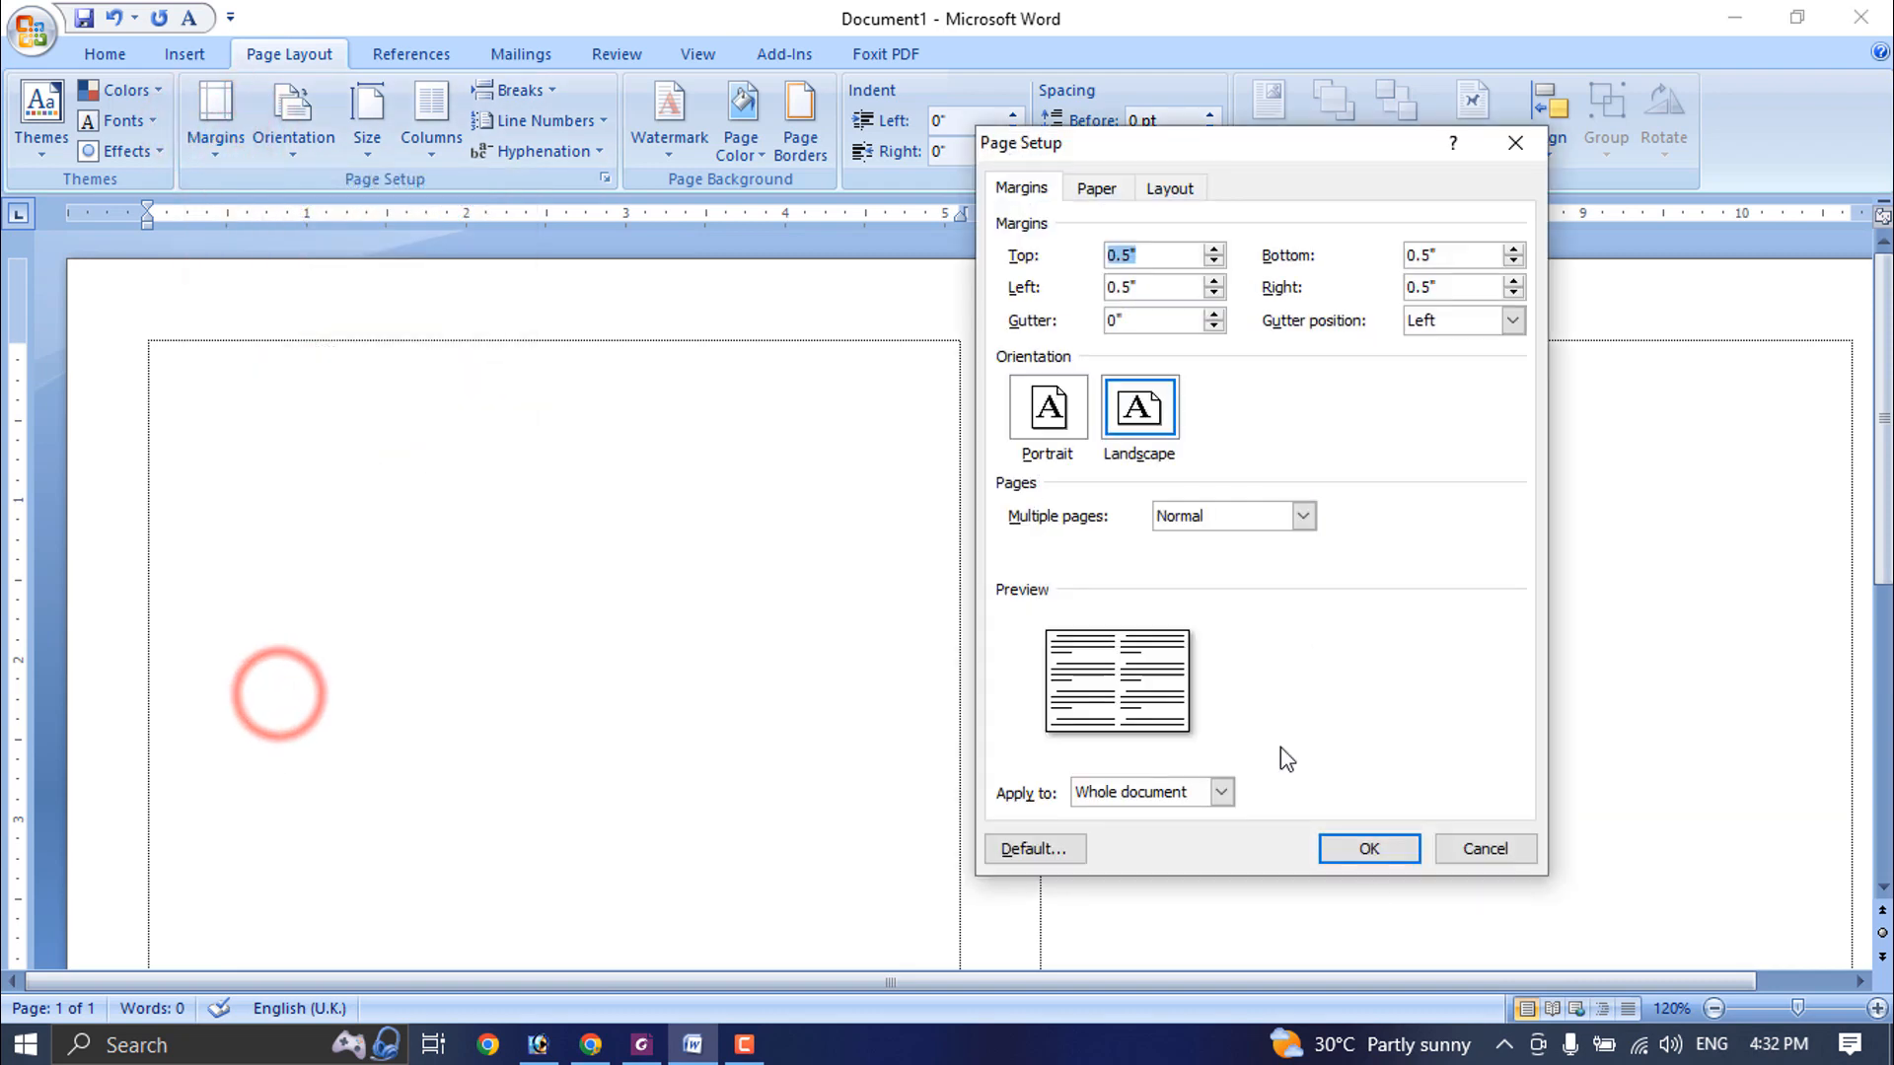
{"action": "type", "text": "."}
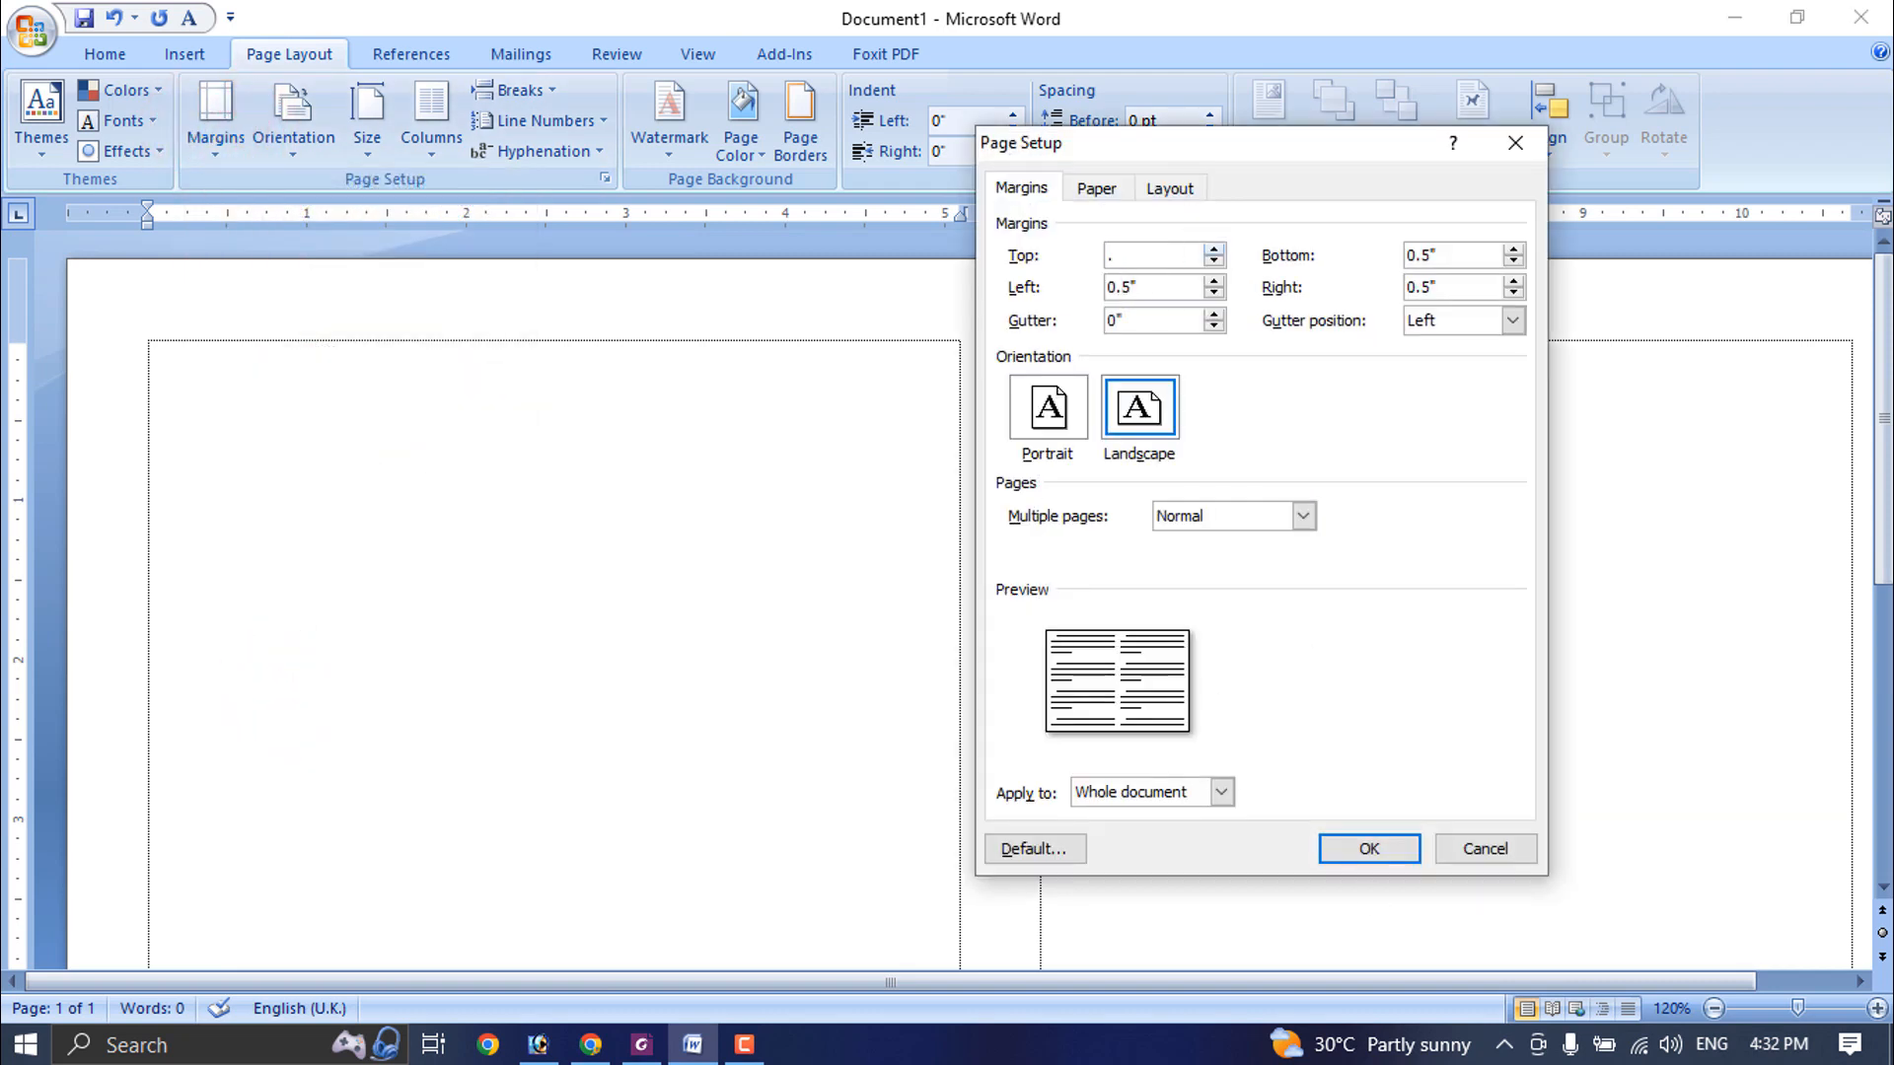
{"action": "type", "text": "3"}
{"action": "key", "text": "Tab"}
{"action": "type", "text": ".3"}
{"action": "key", "text": "Tab"}
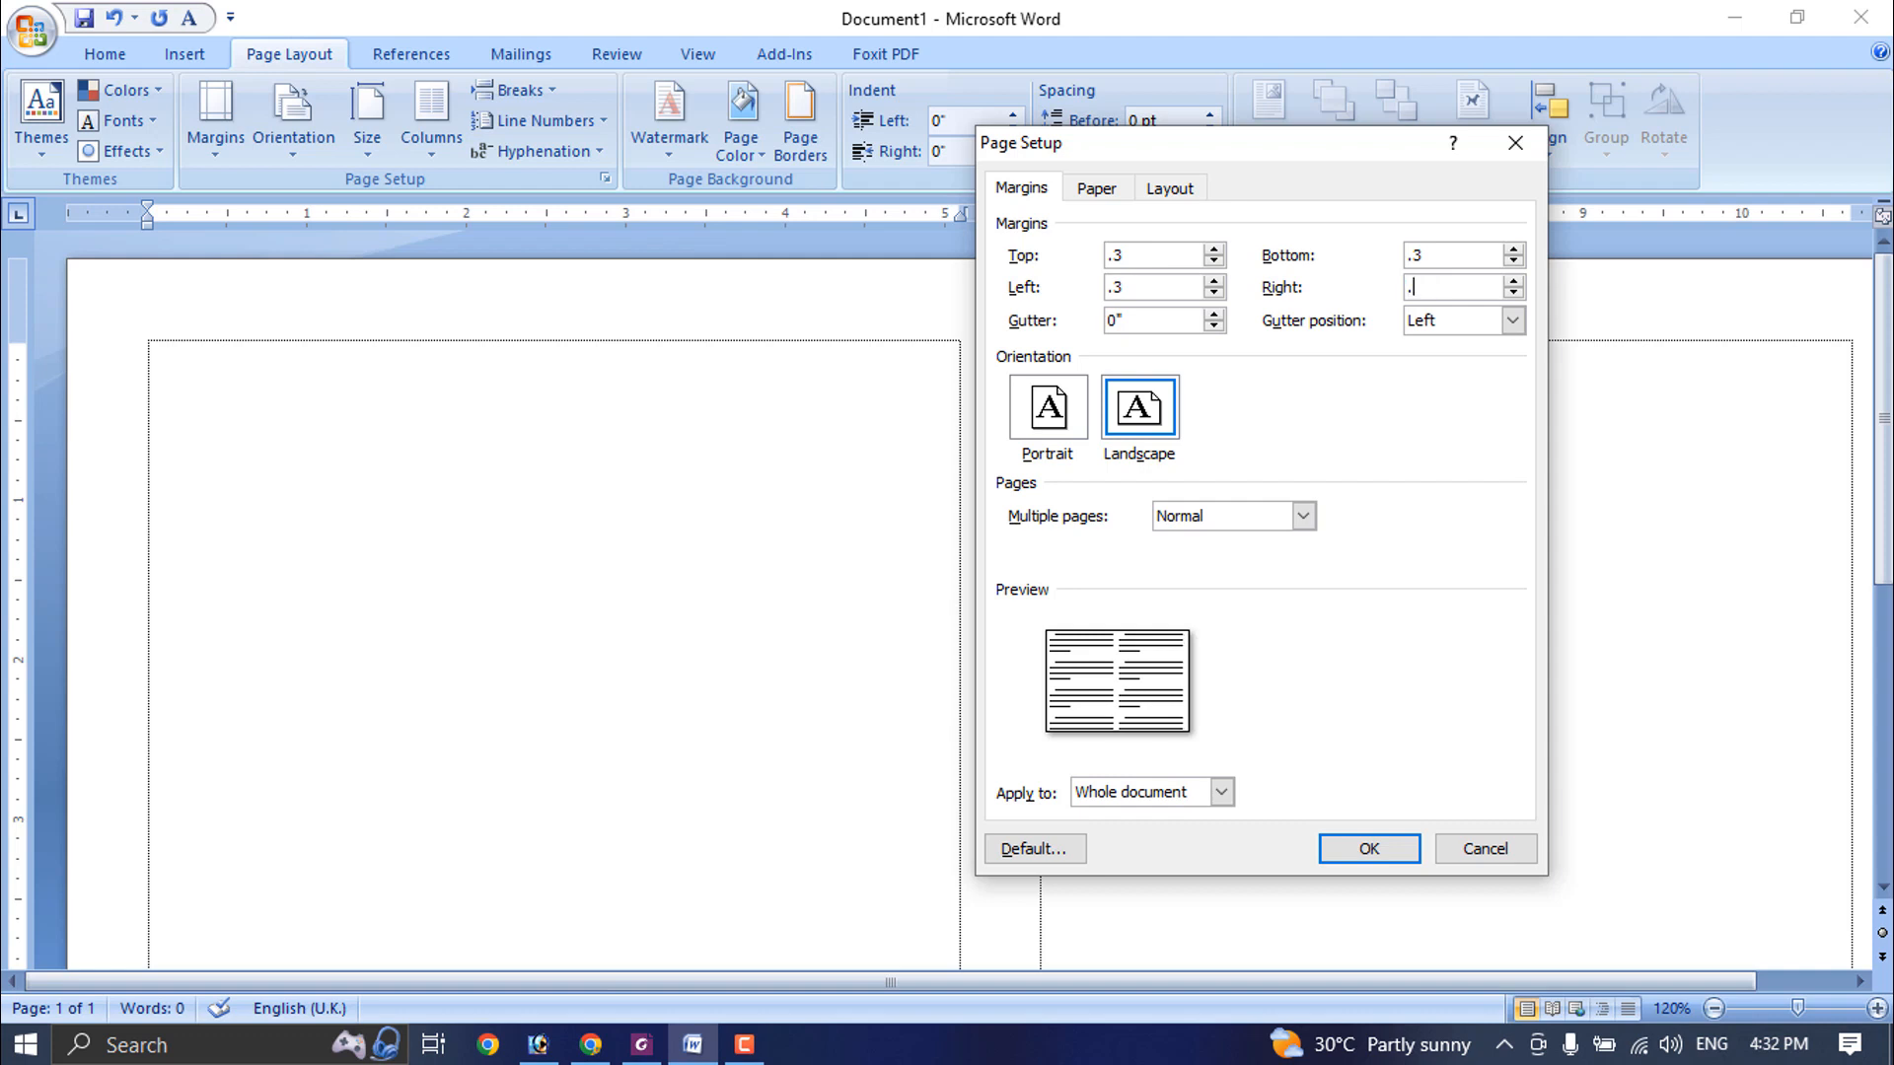
{"action": "key", "text": "Return"}
- Write "বিসমিল্লাহির রাহমানির রাহিম" on the first line and "ক্যাশ মেমো প্রোঃ" plus the proprietor's name on the second
{"action": "scroll", "coordinate": [632, 493], "scroll_direction": "up", "scroll_amount": 3}
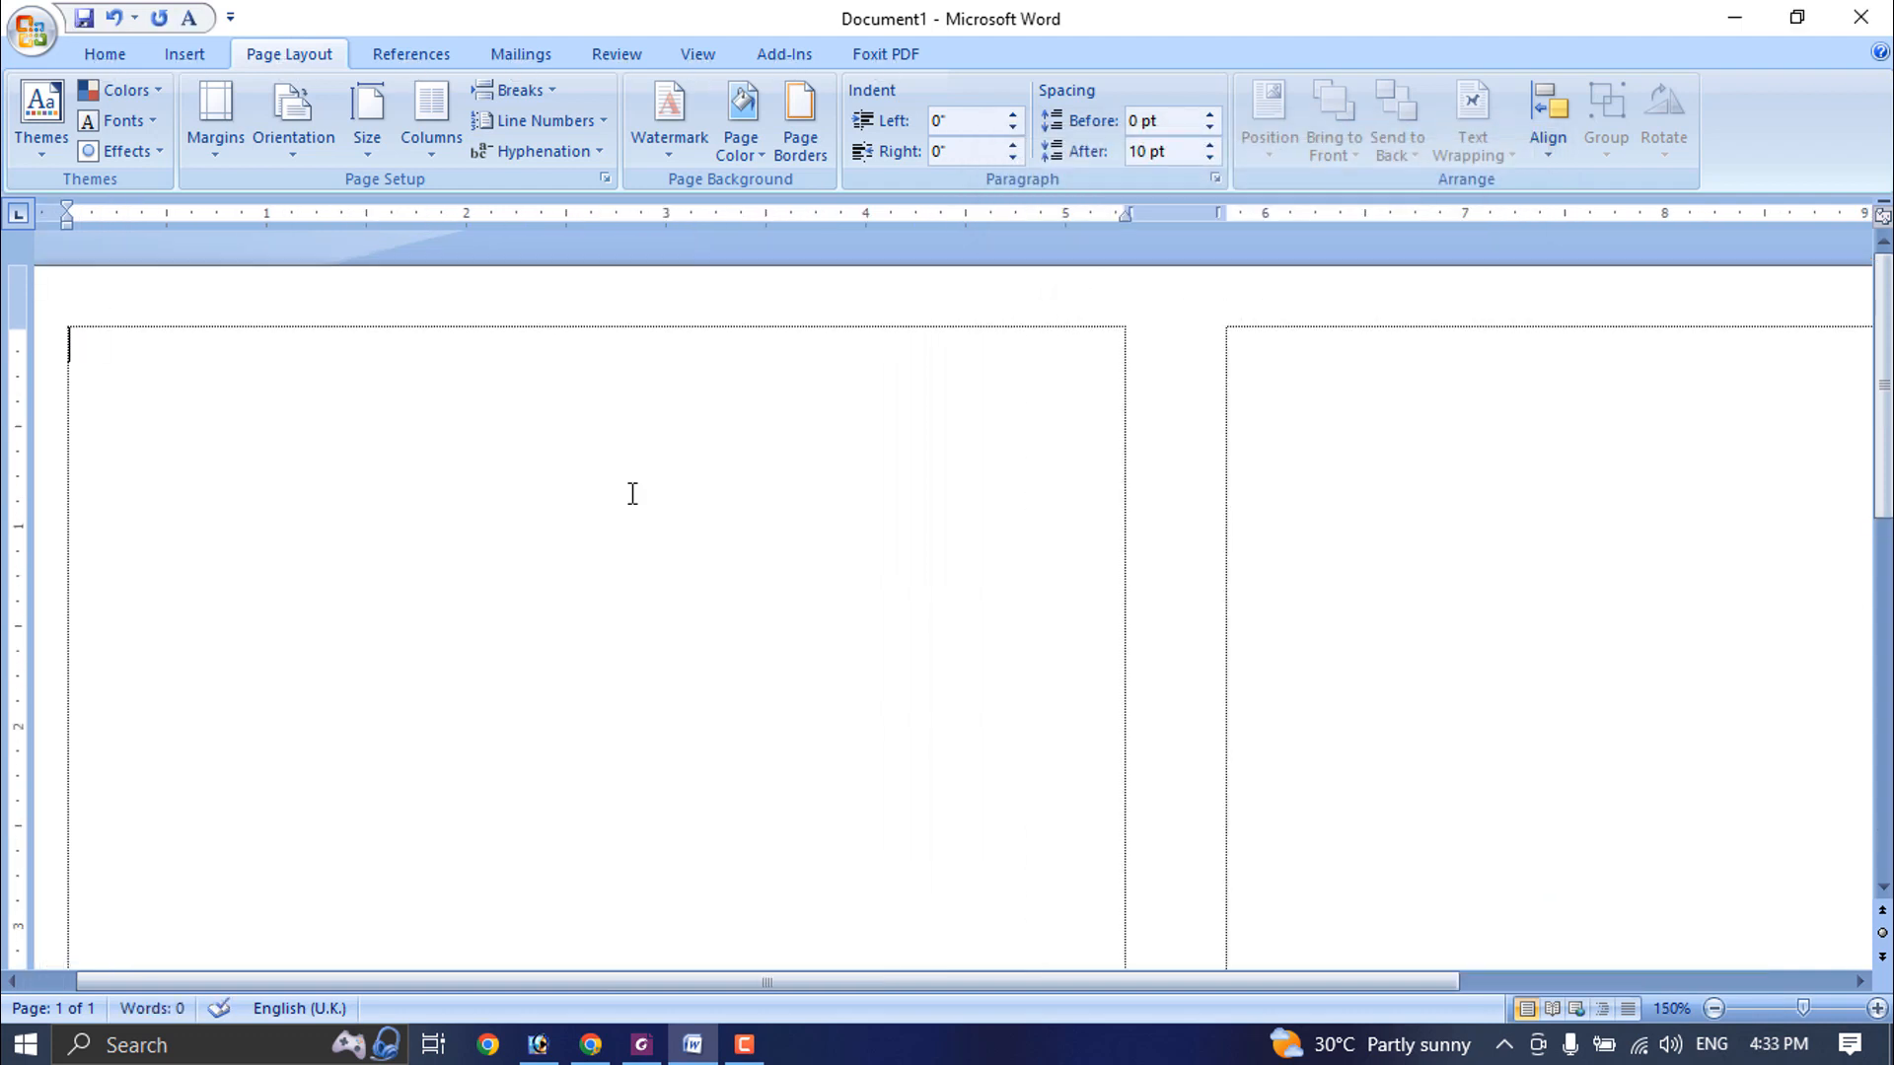
{"action": "type", "text": "বিসা"}
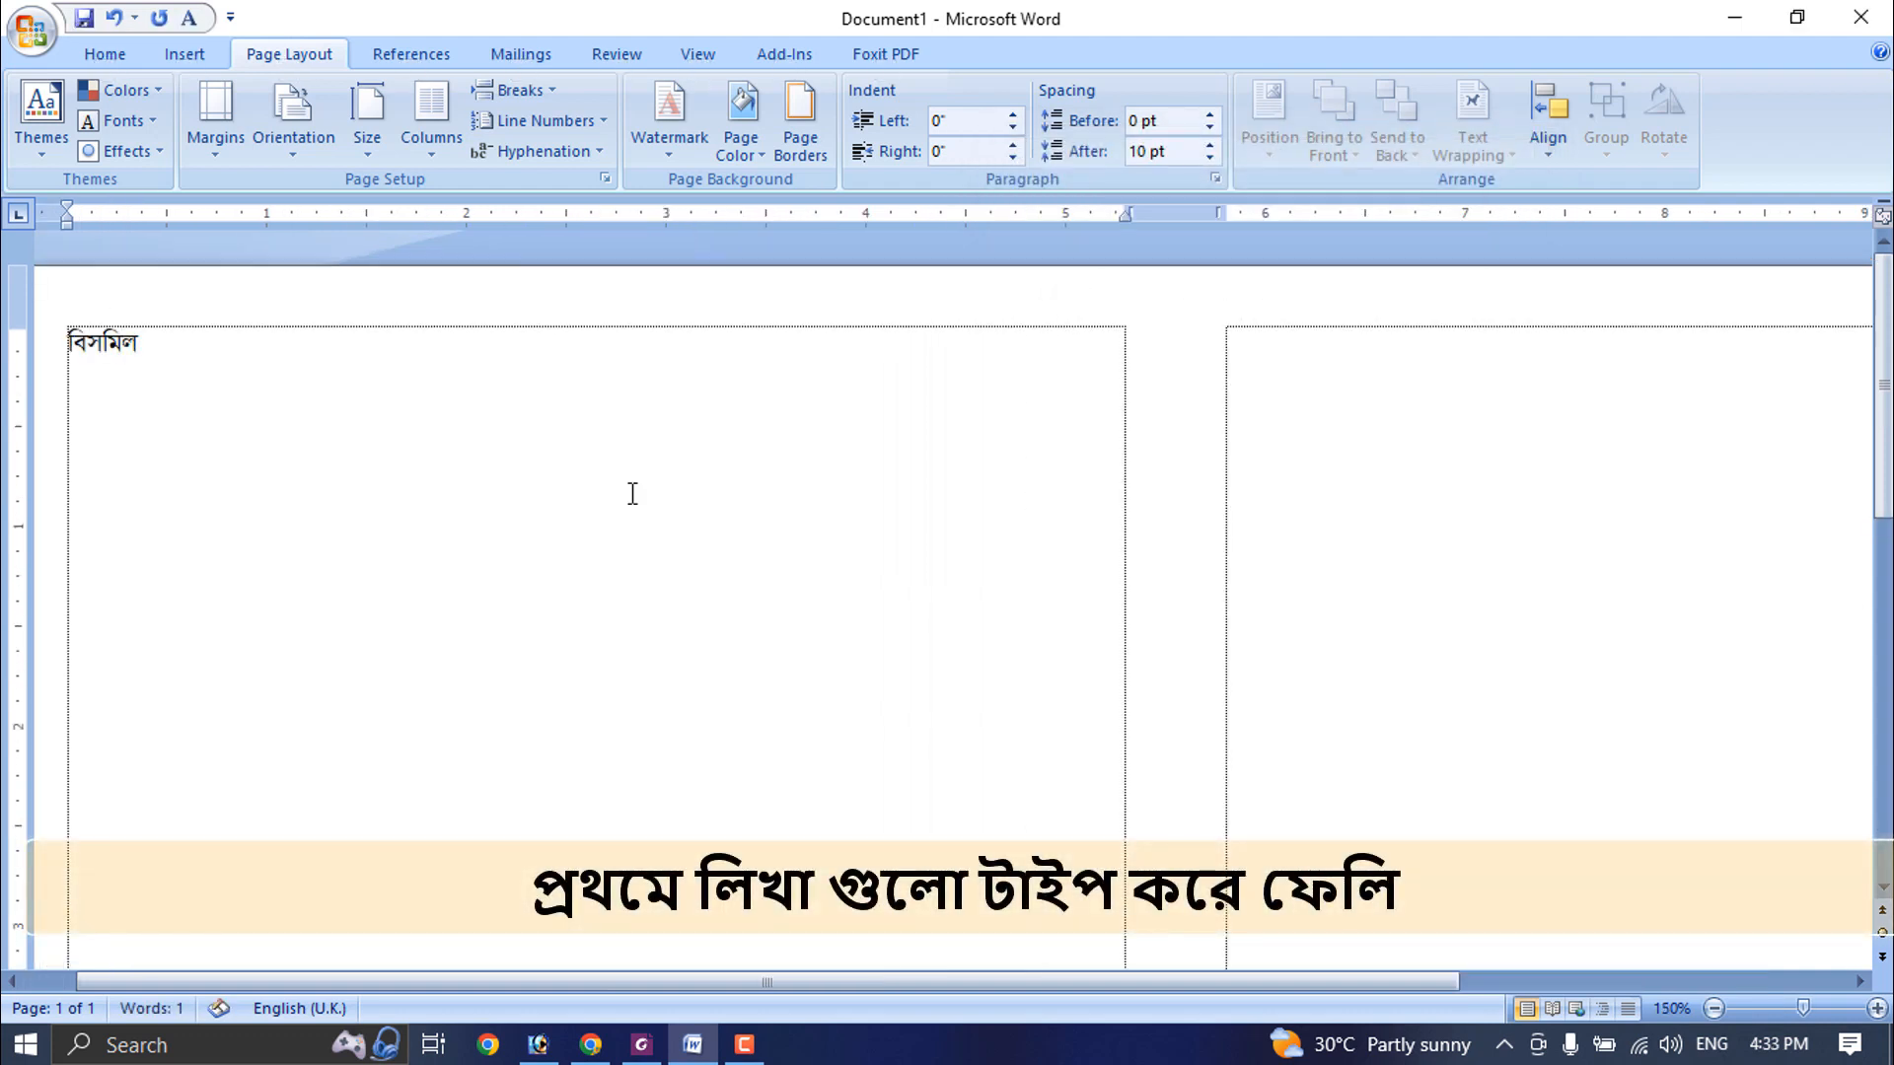
{"action": "type", "text": "্লাহির রাহমানির রাহিম"}
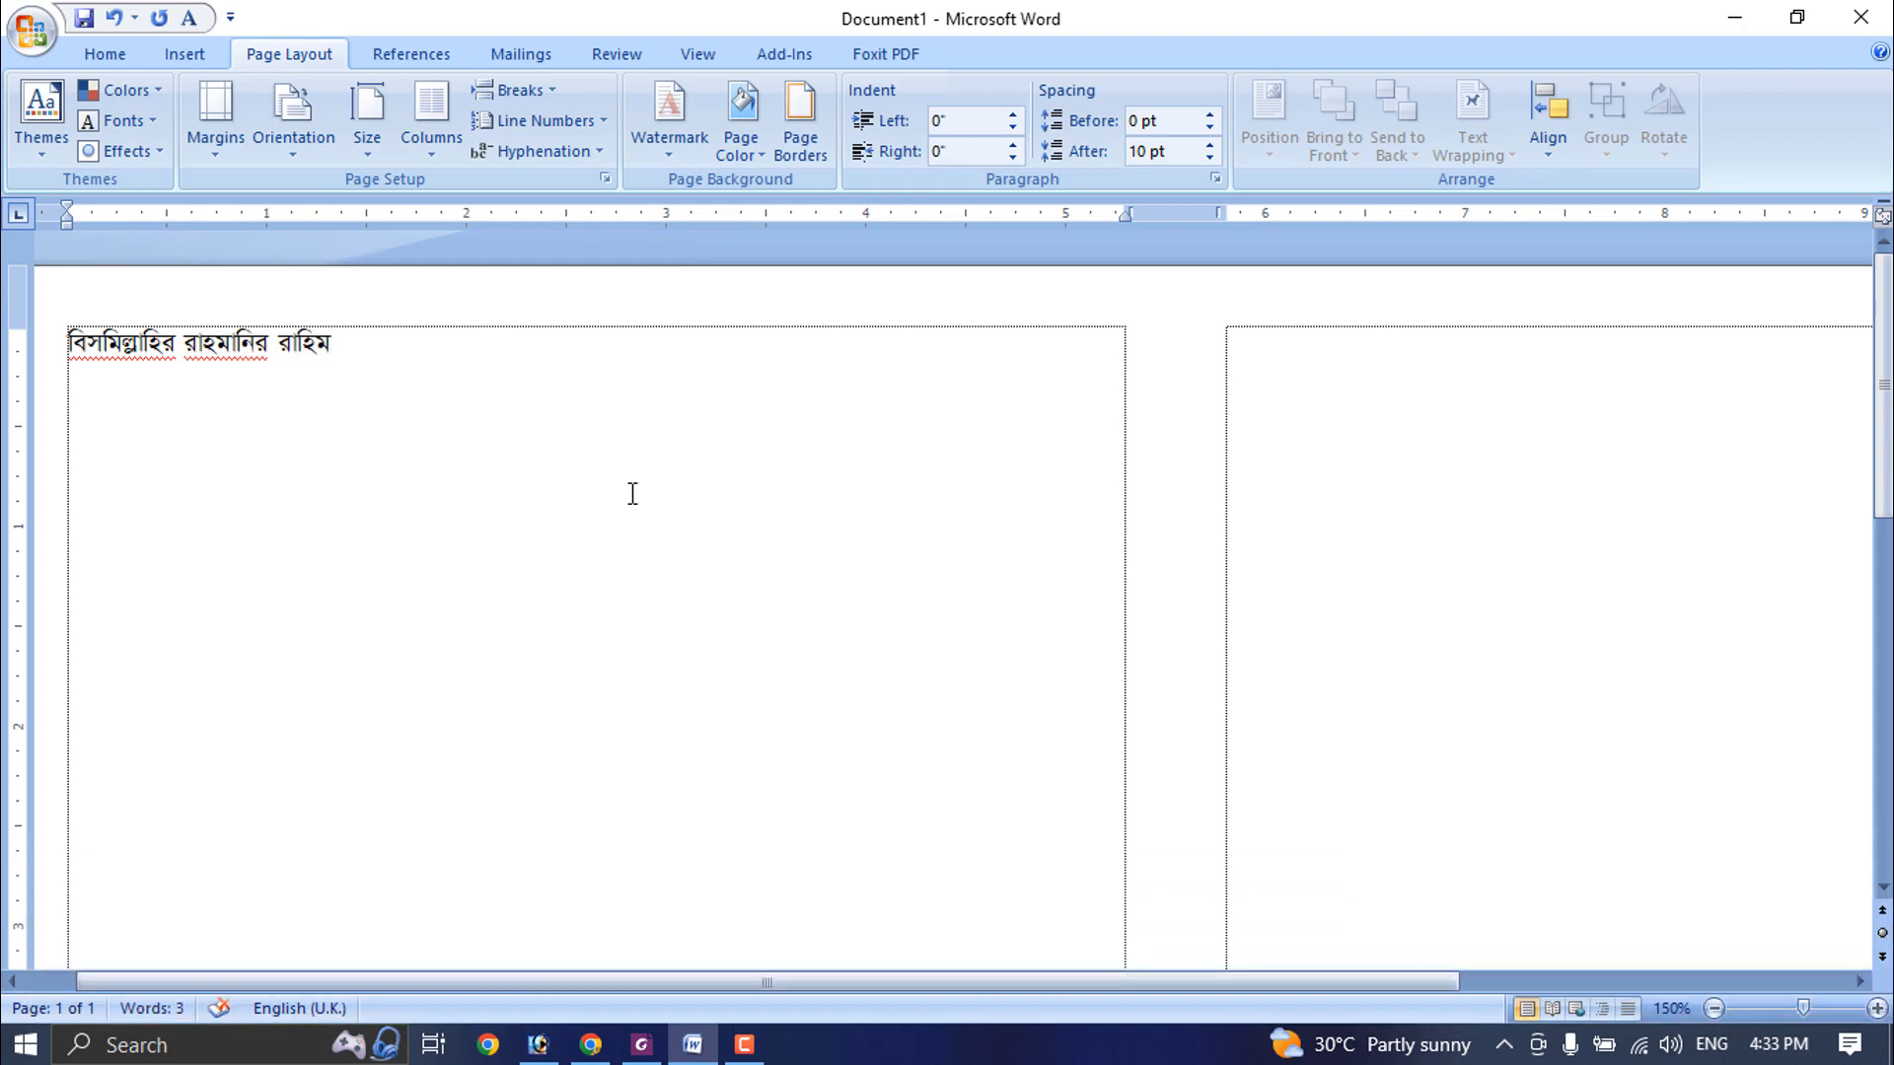
{"action": "key", "text": "Return"}
{"action": "type", "text": "ক্যাশ মো"}
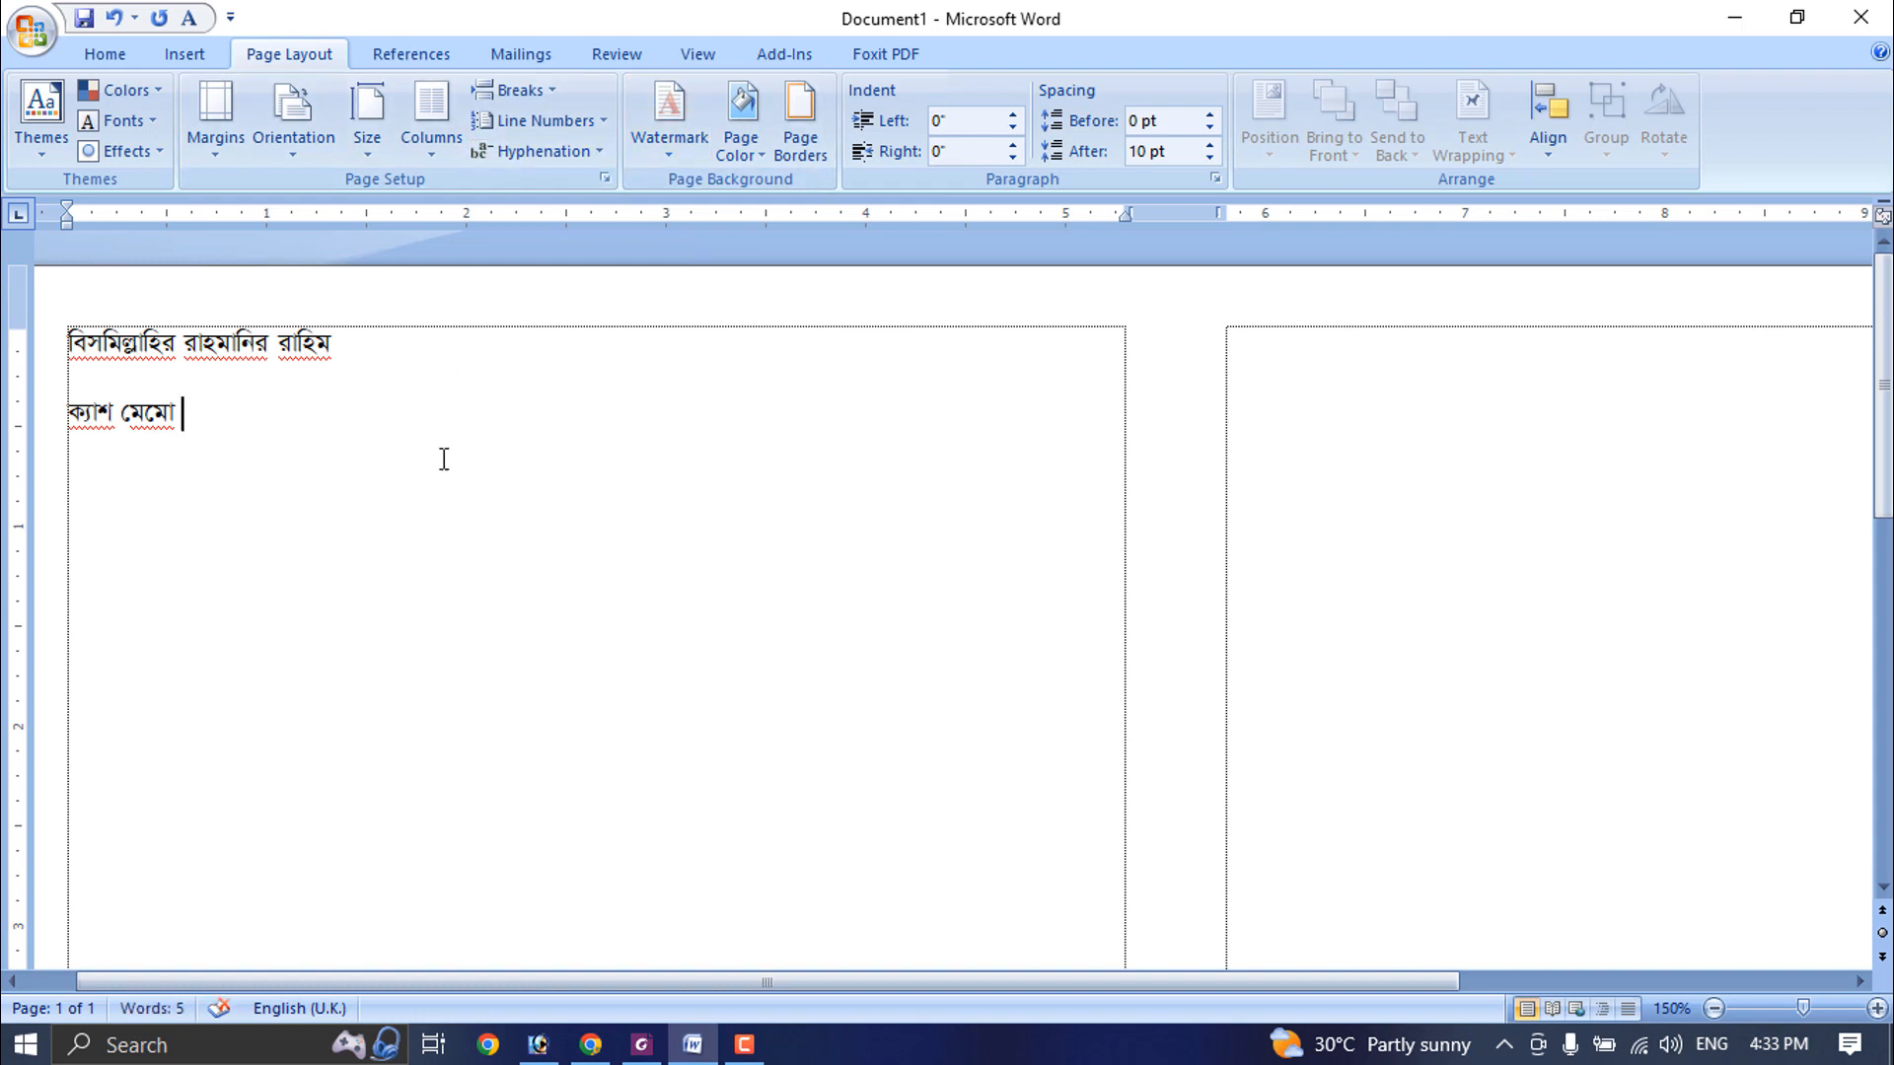
{"action": "type", "text": " েপ্রাঃ মো"}
{"action": "type", "text": "ঃ রুবেল"}
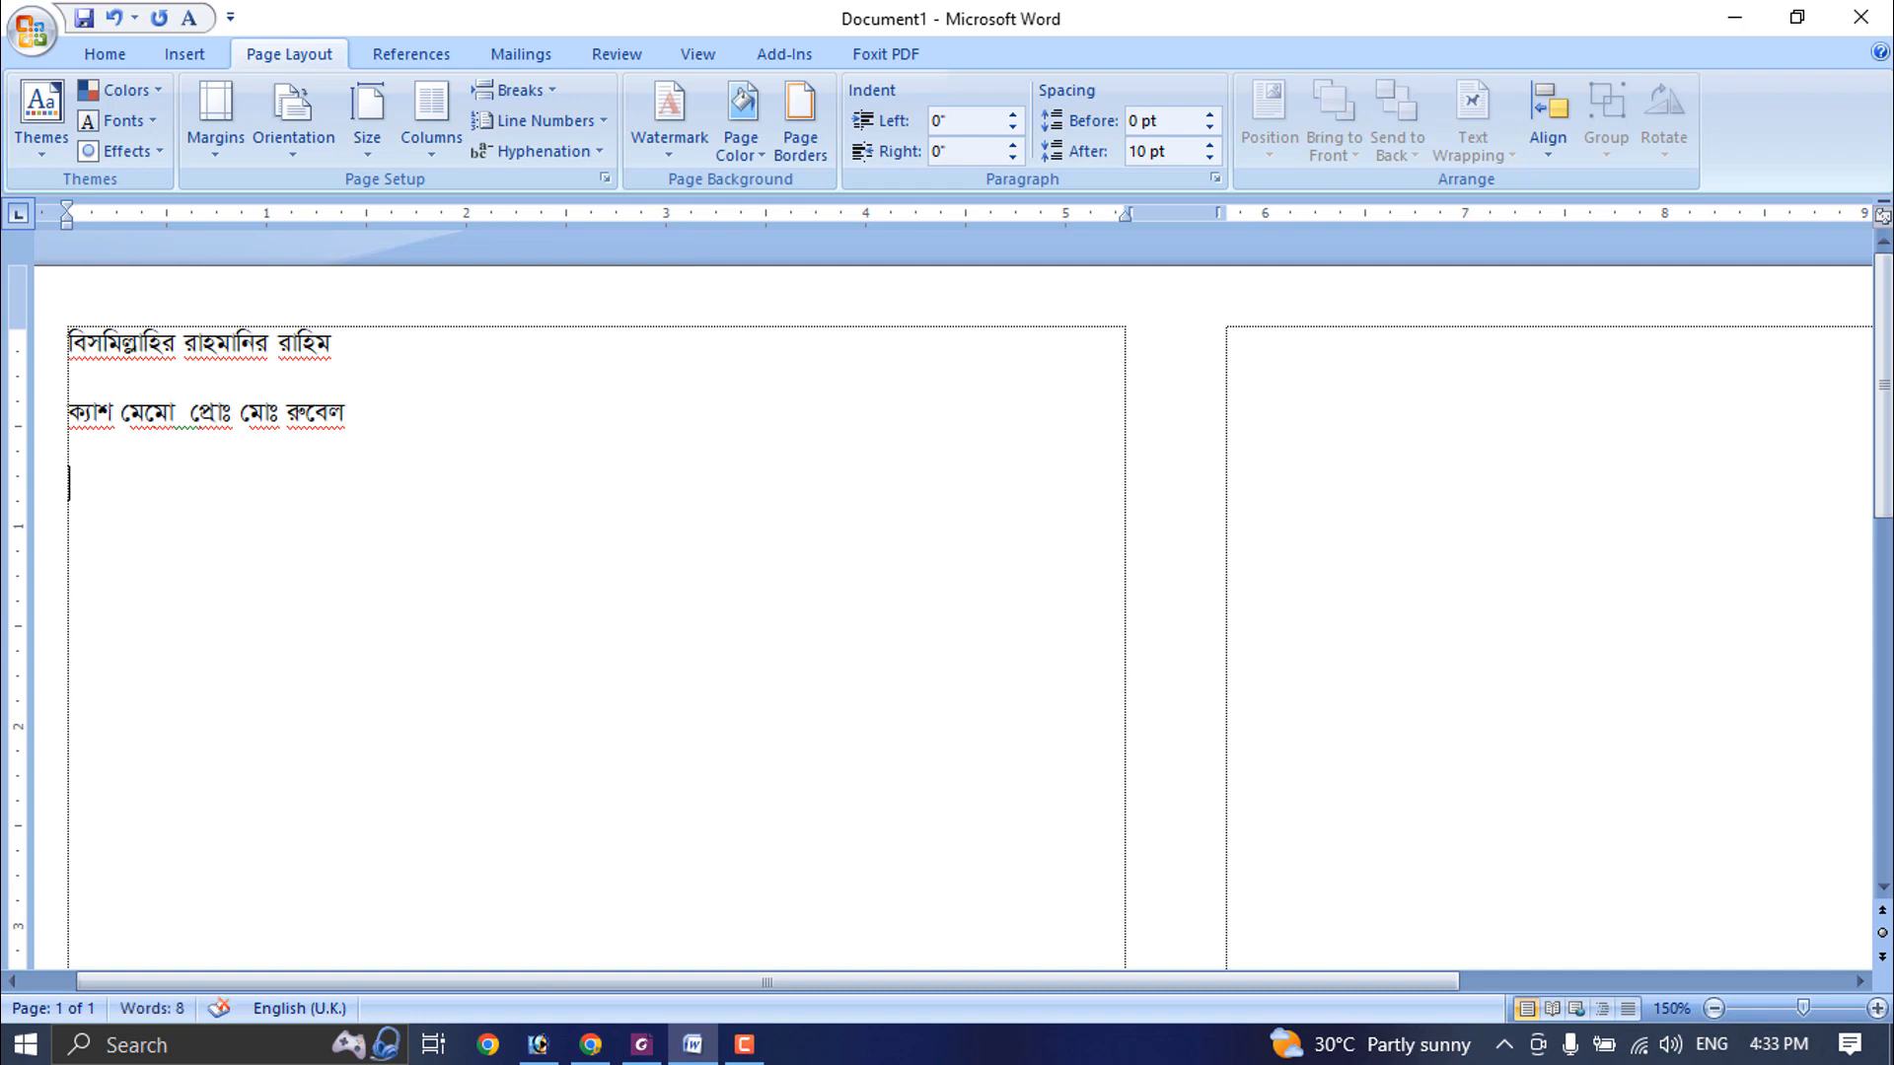
- Add the shop name "রুবেল কম্পিউটার" and the line "এখানে যাবতীয় কম্পিউটারের মালামাল পাওয়া যায়, মোবাবাইলঃ" ending with the mobile number
{"action": "type", "text": "কম্পিউটার"}
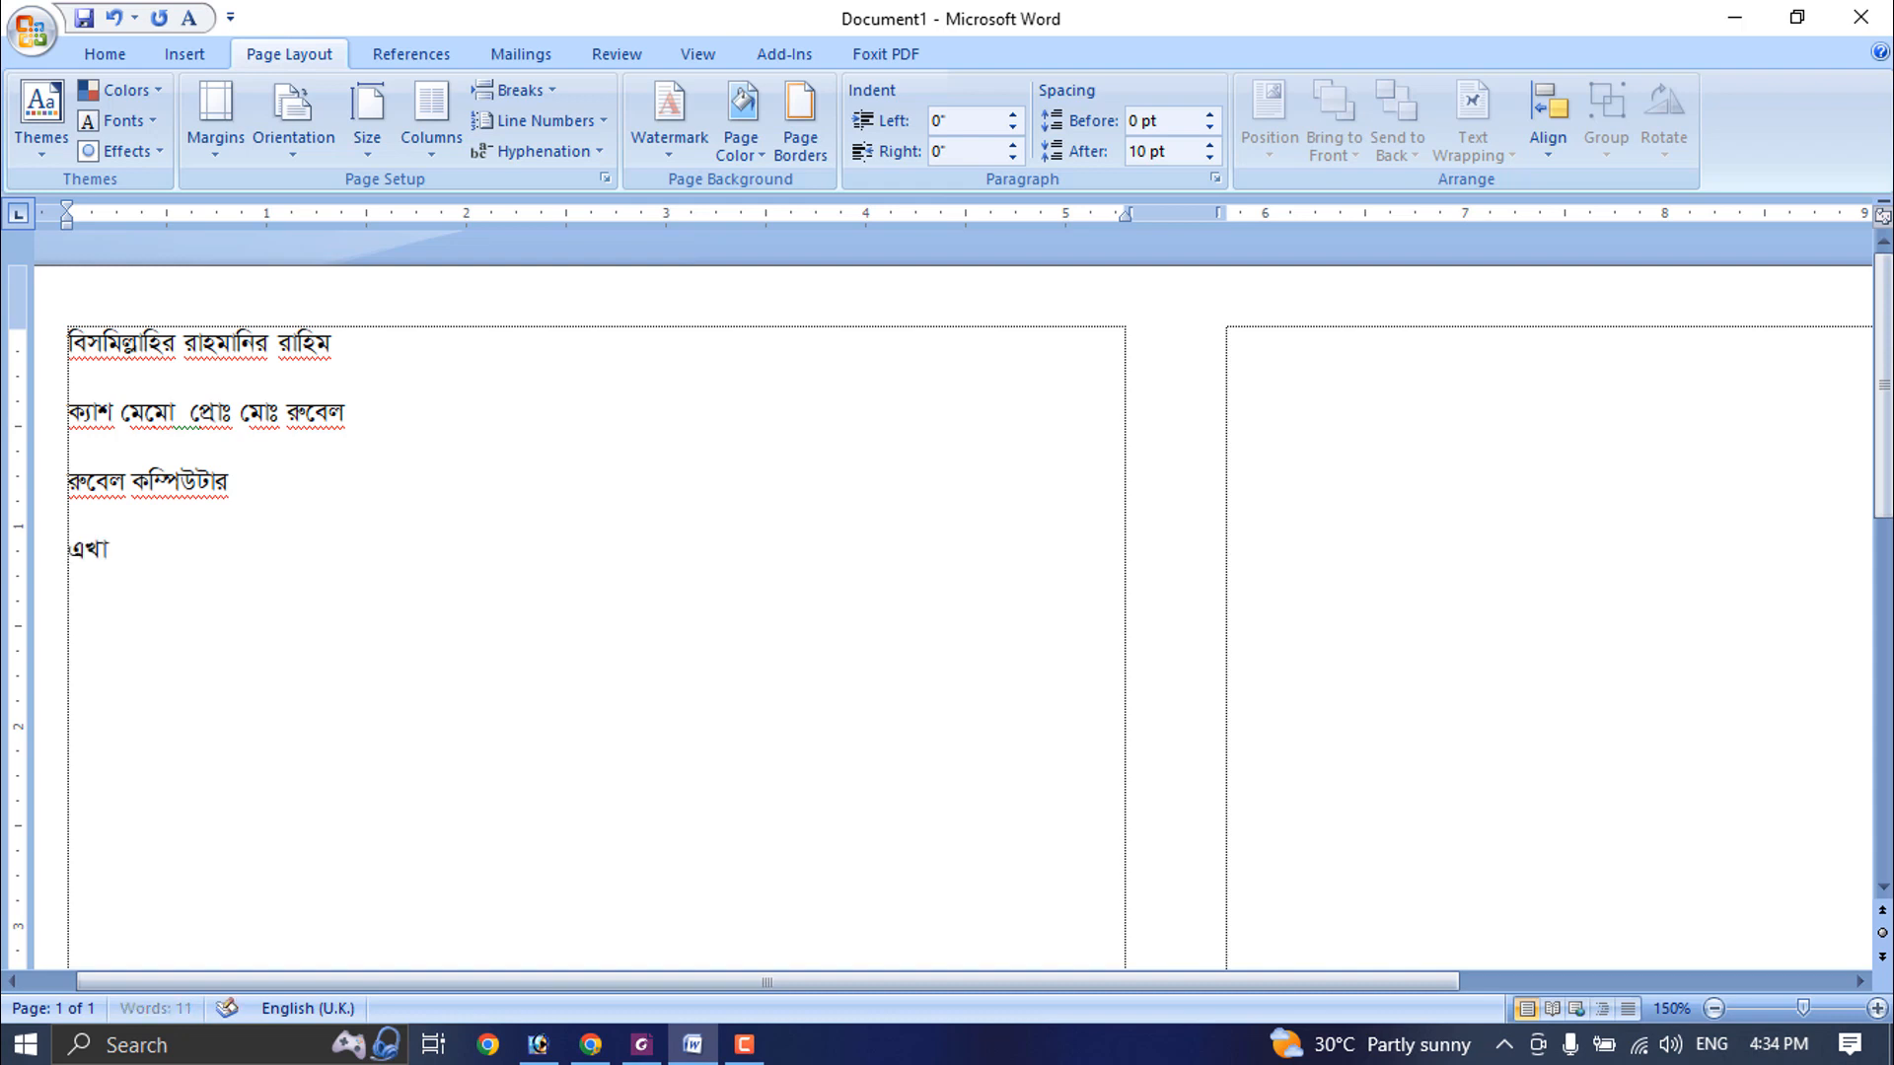
{"action": "type", "text": "তীয় কম্পি"}
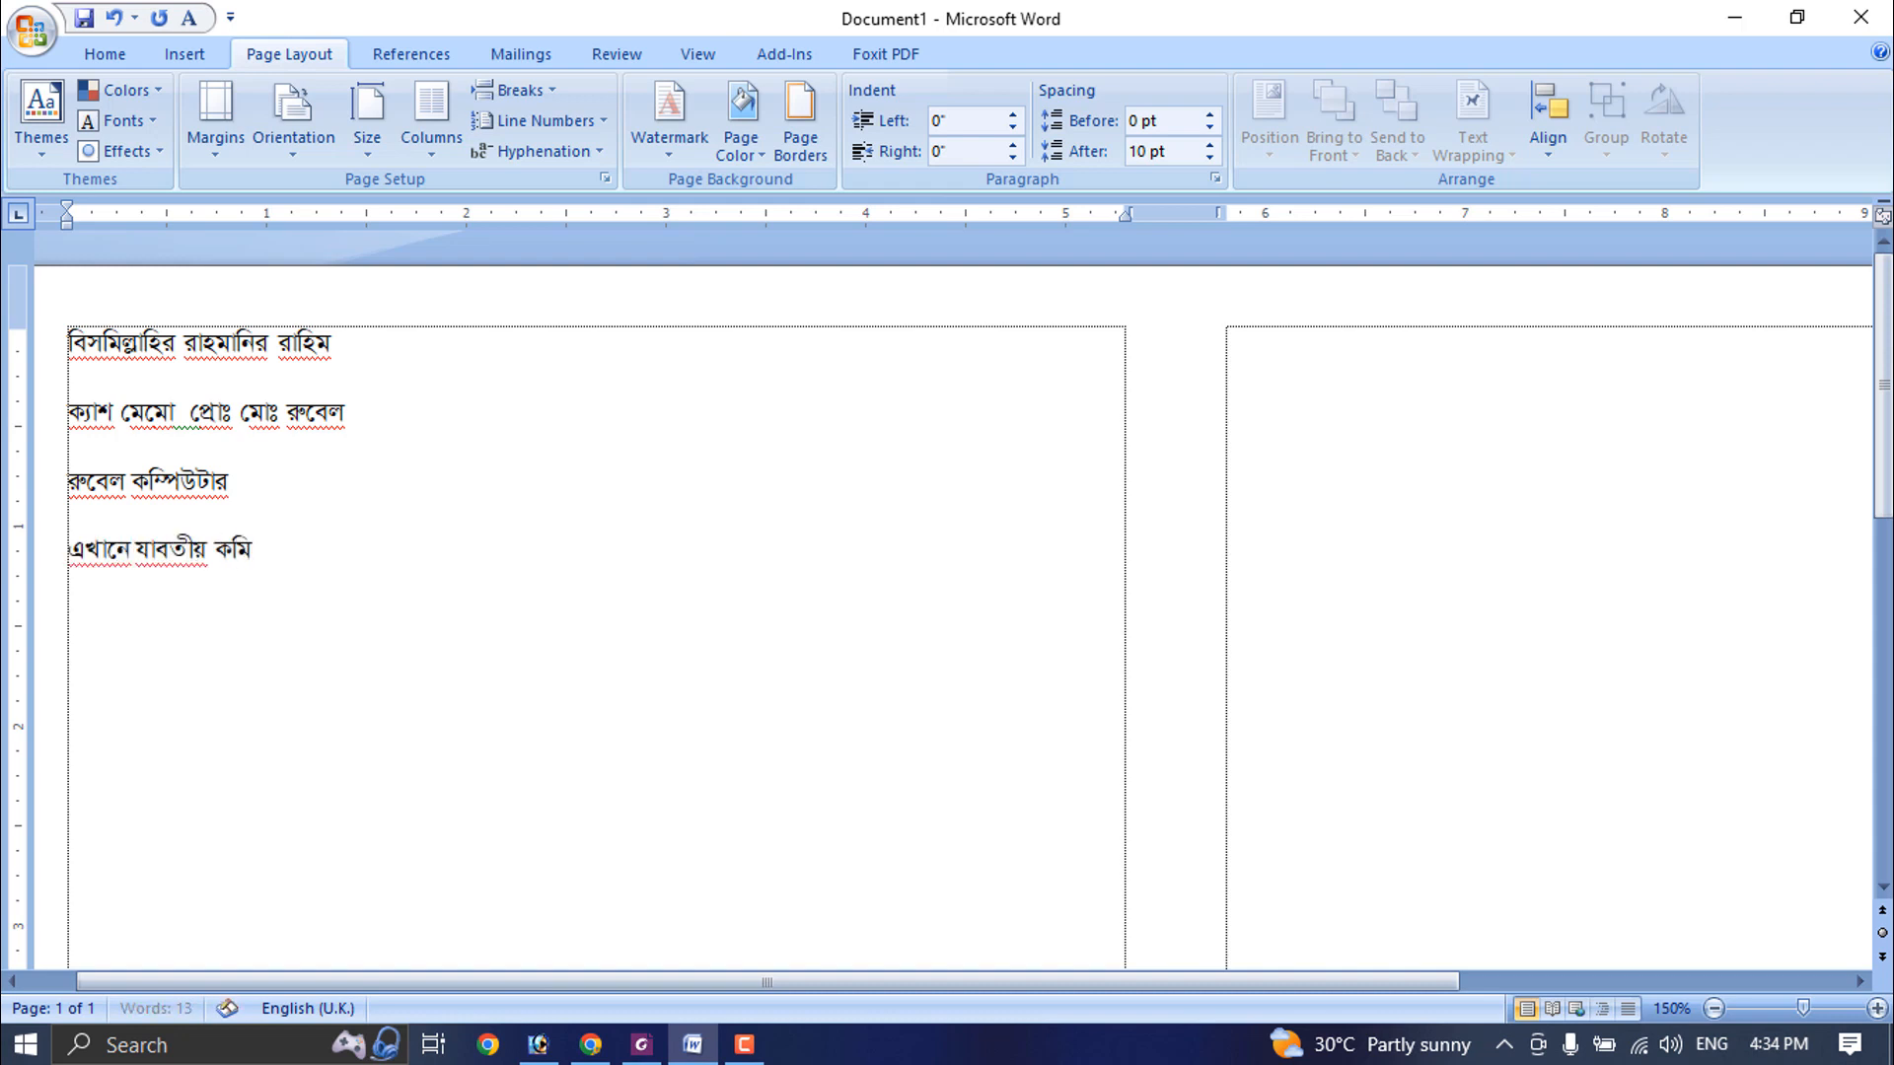
{"action": "type", "text": "উটারের মালা"}
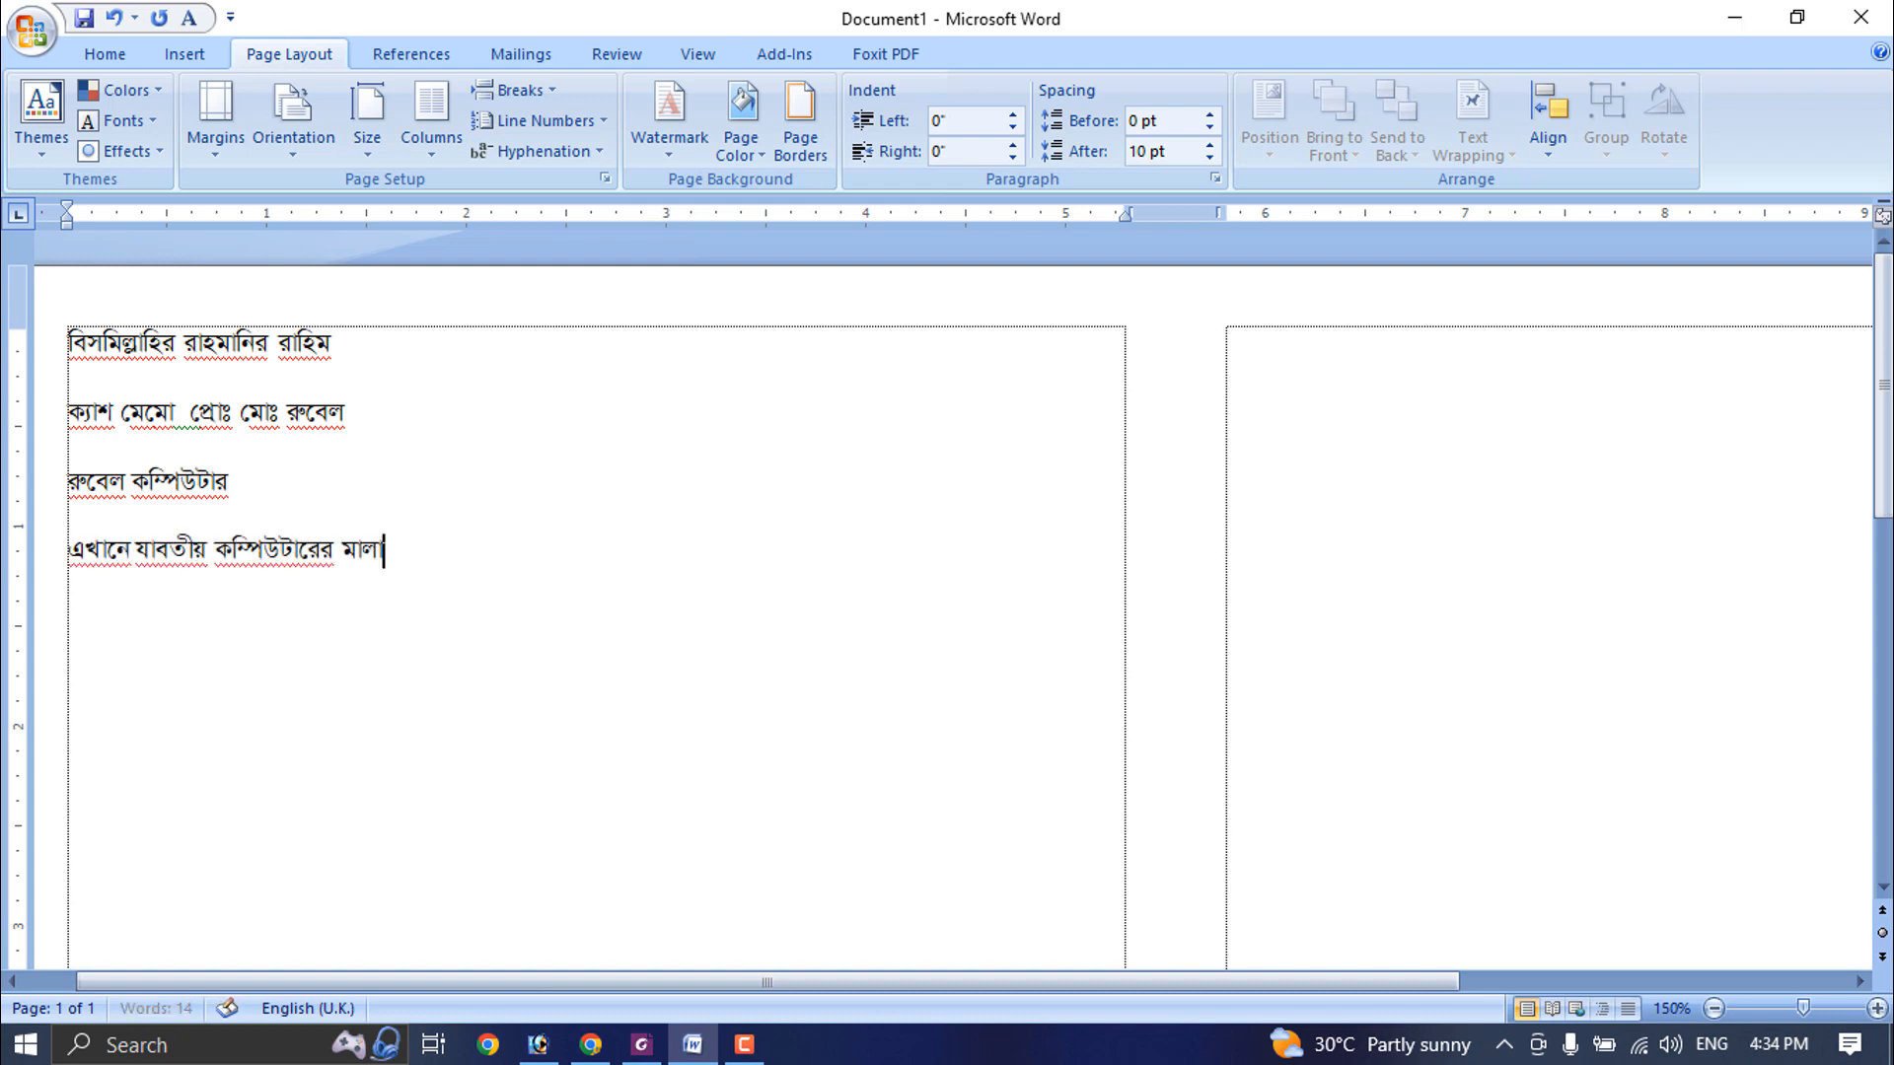
{"action": "type", "text": "মাল পাওয়া যায়"}
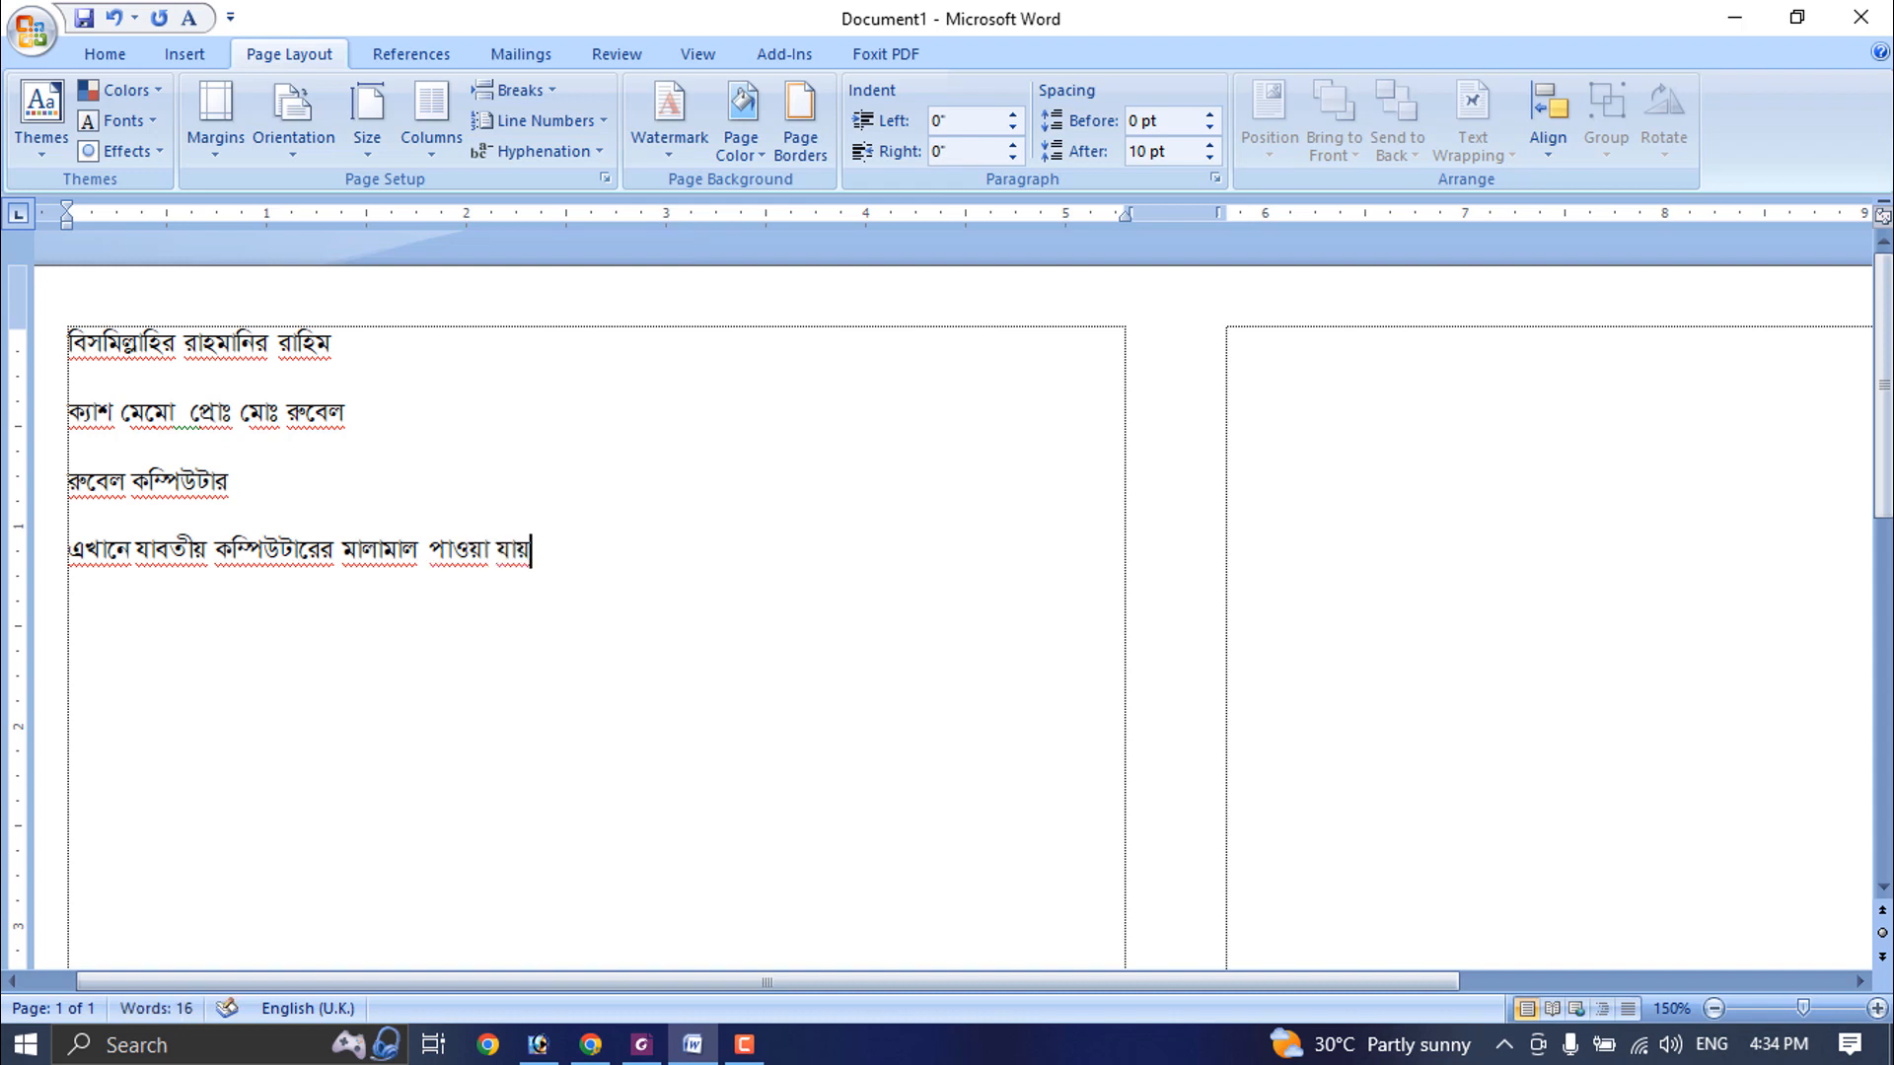
{"action": "type", "text": ", বে"}
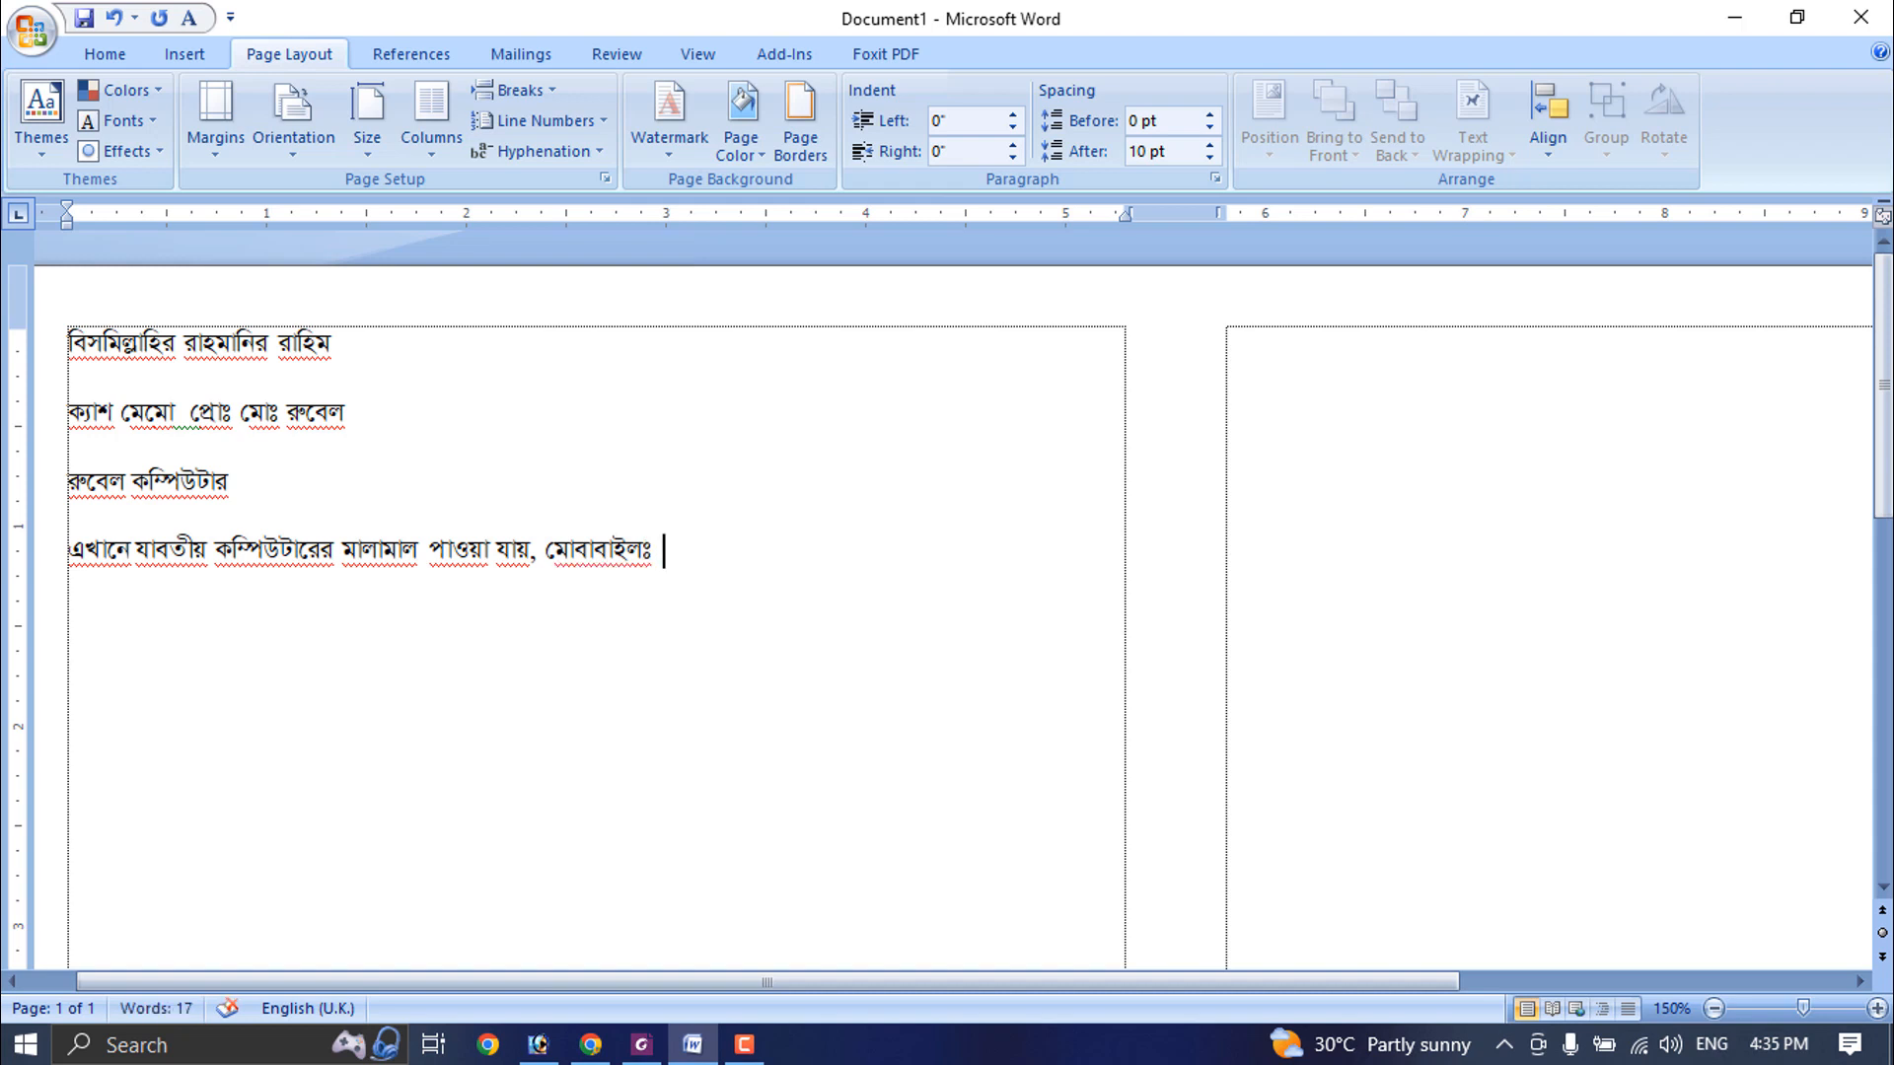
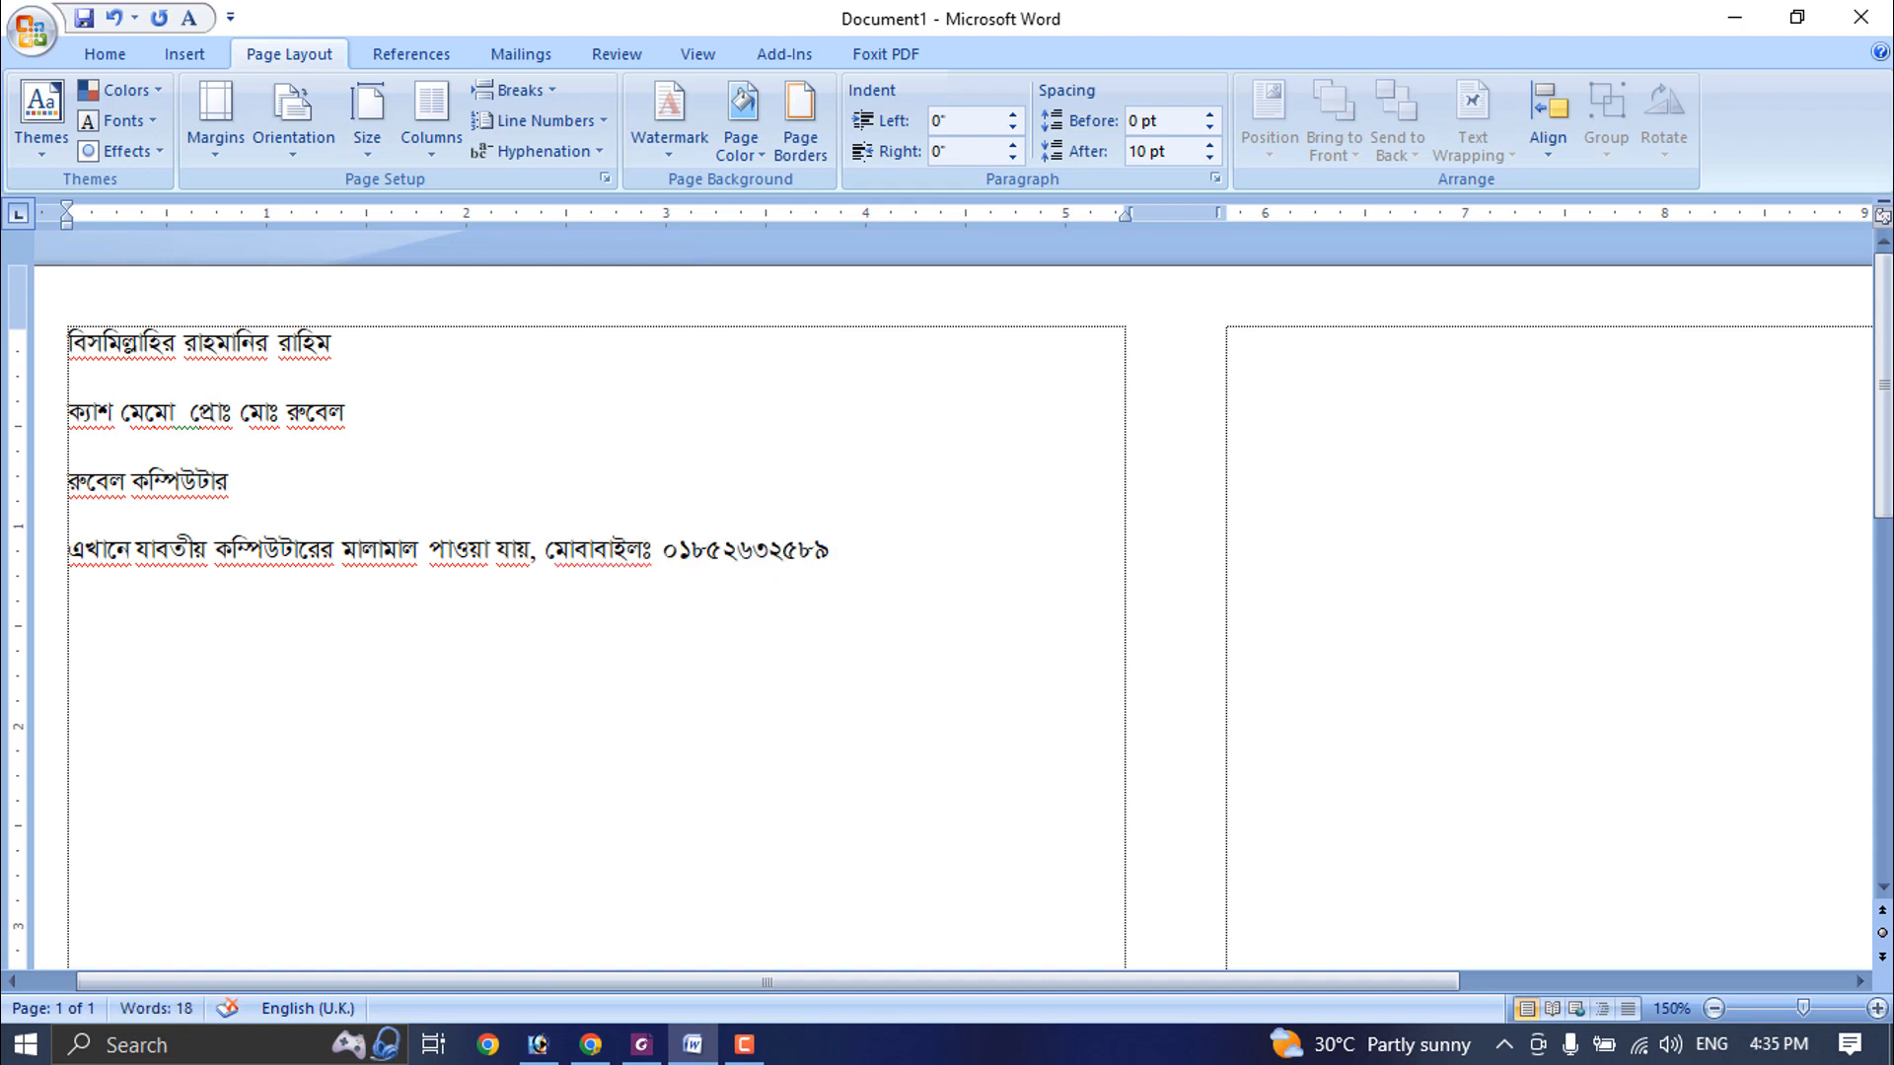
- In the description line, replace "পাওয়া যায়," after "মালামাল" with "/নতুন ও পরাতন কম্পিউটার ক্রয় বিক্রয় করা হয়।"
{"action": "left_click", "coordinate": [411, 561]}
{"action": "type", "text": "/নতুন  ও পর"}
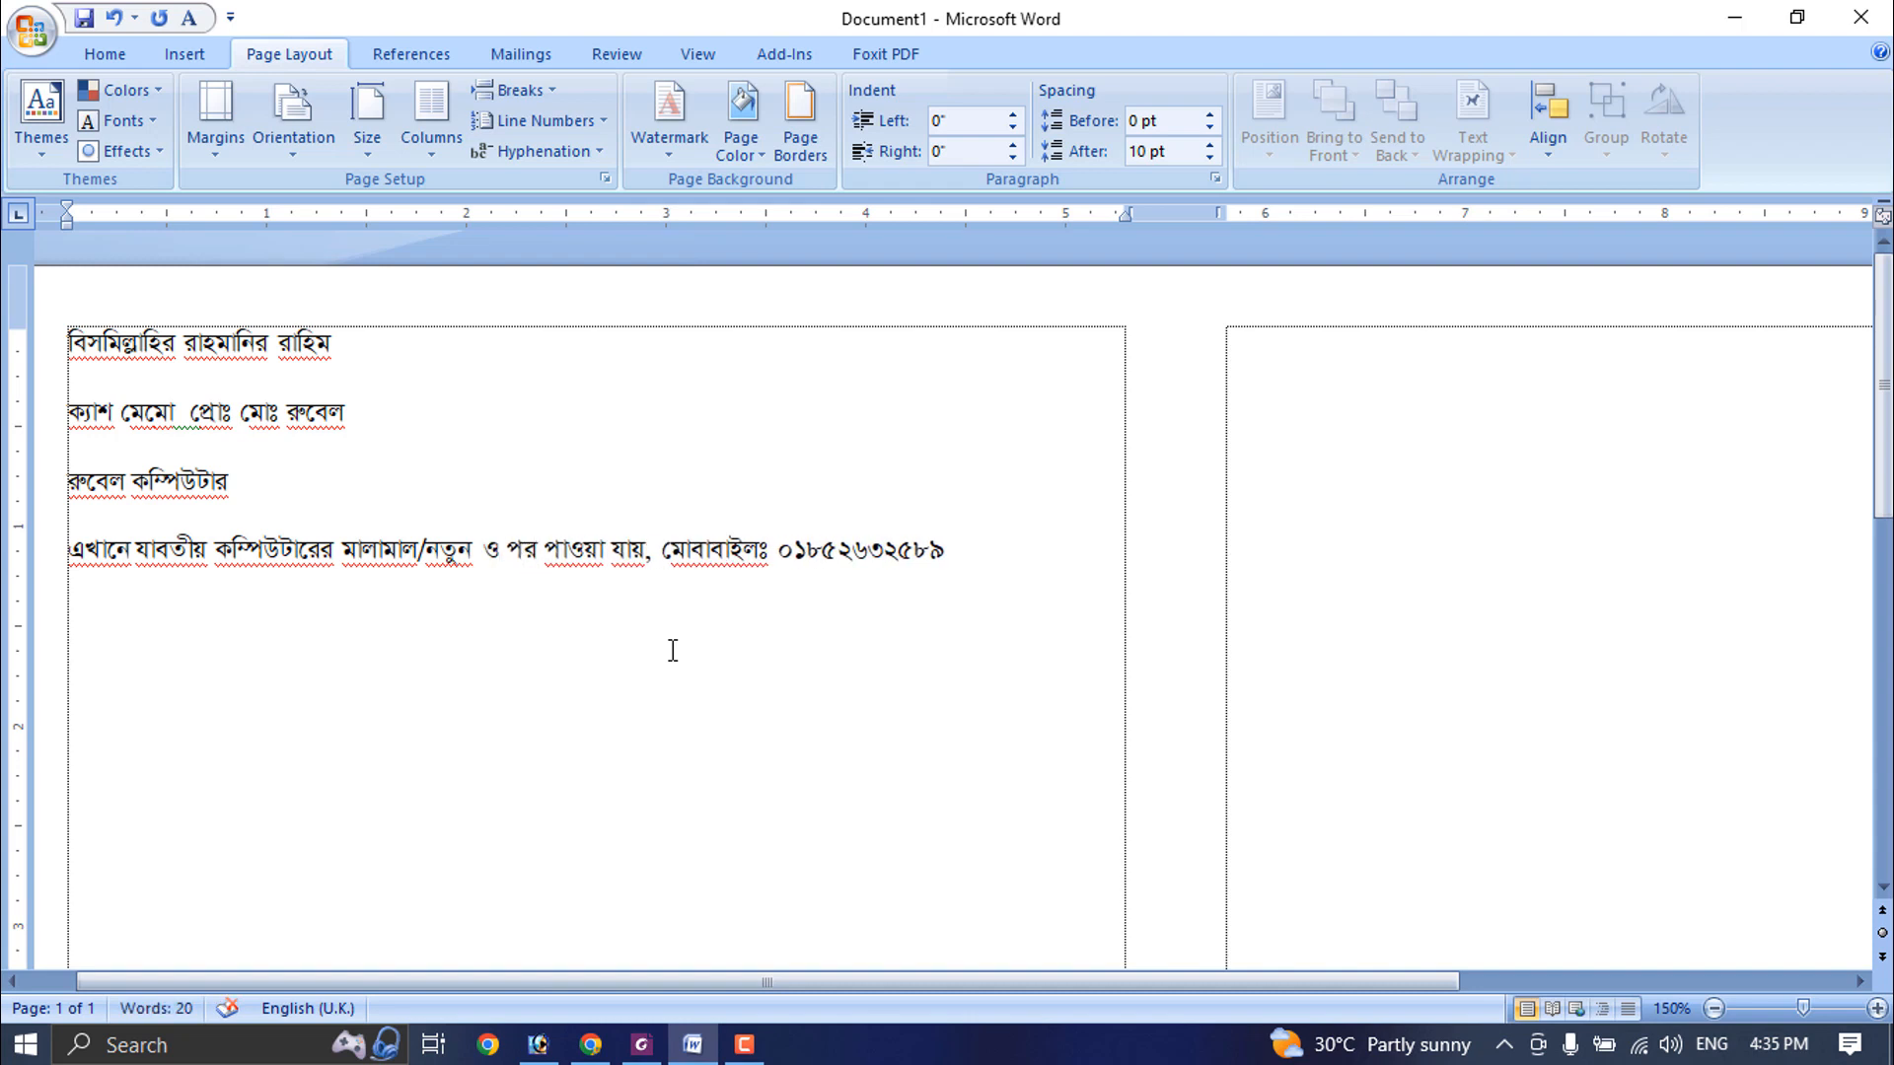
{"action": "type", "text": "াতন "}
{"action": "type", "text": "কম্পিউটার ক্রয় বি"}
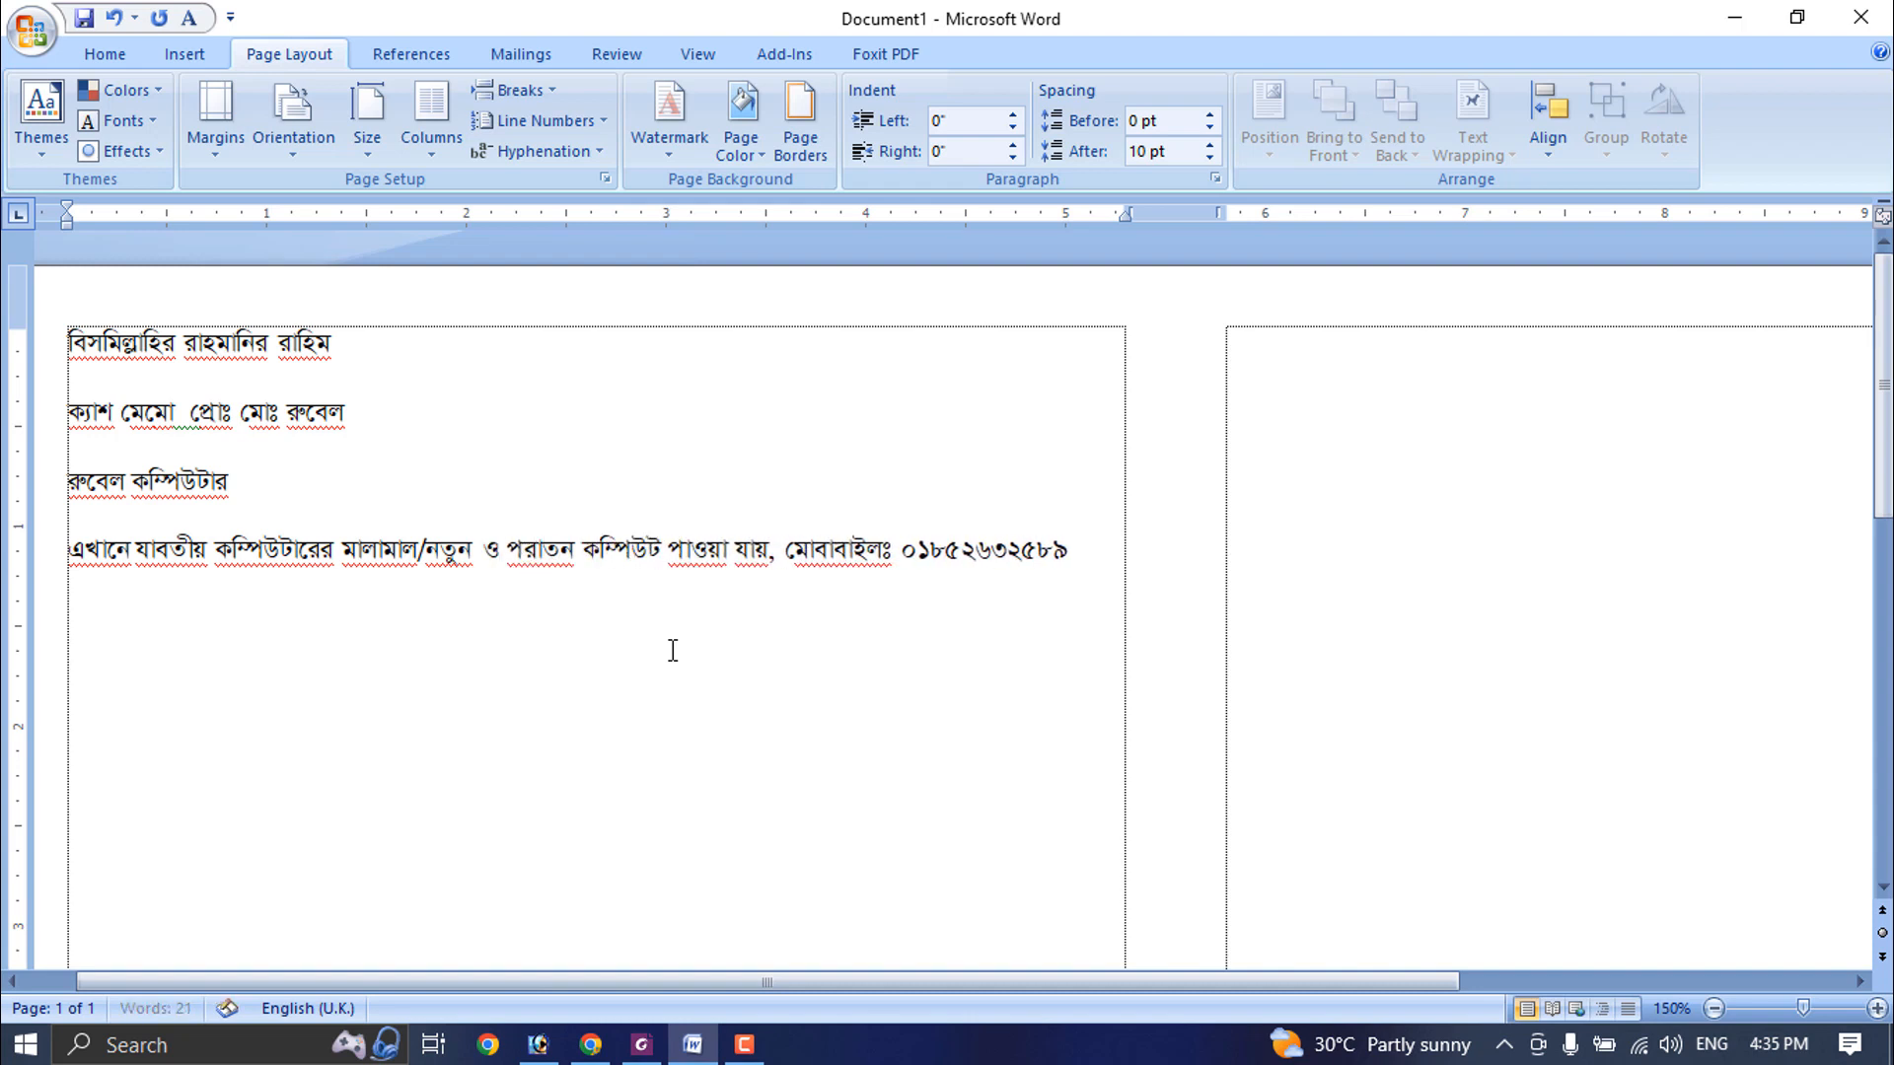
{"action": "type", "text": "ক"}
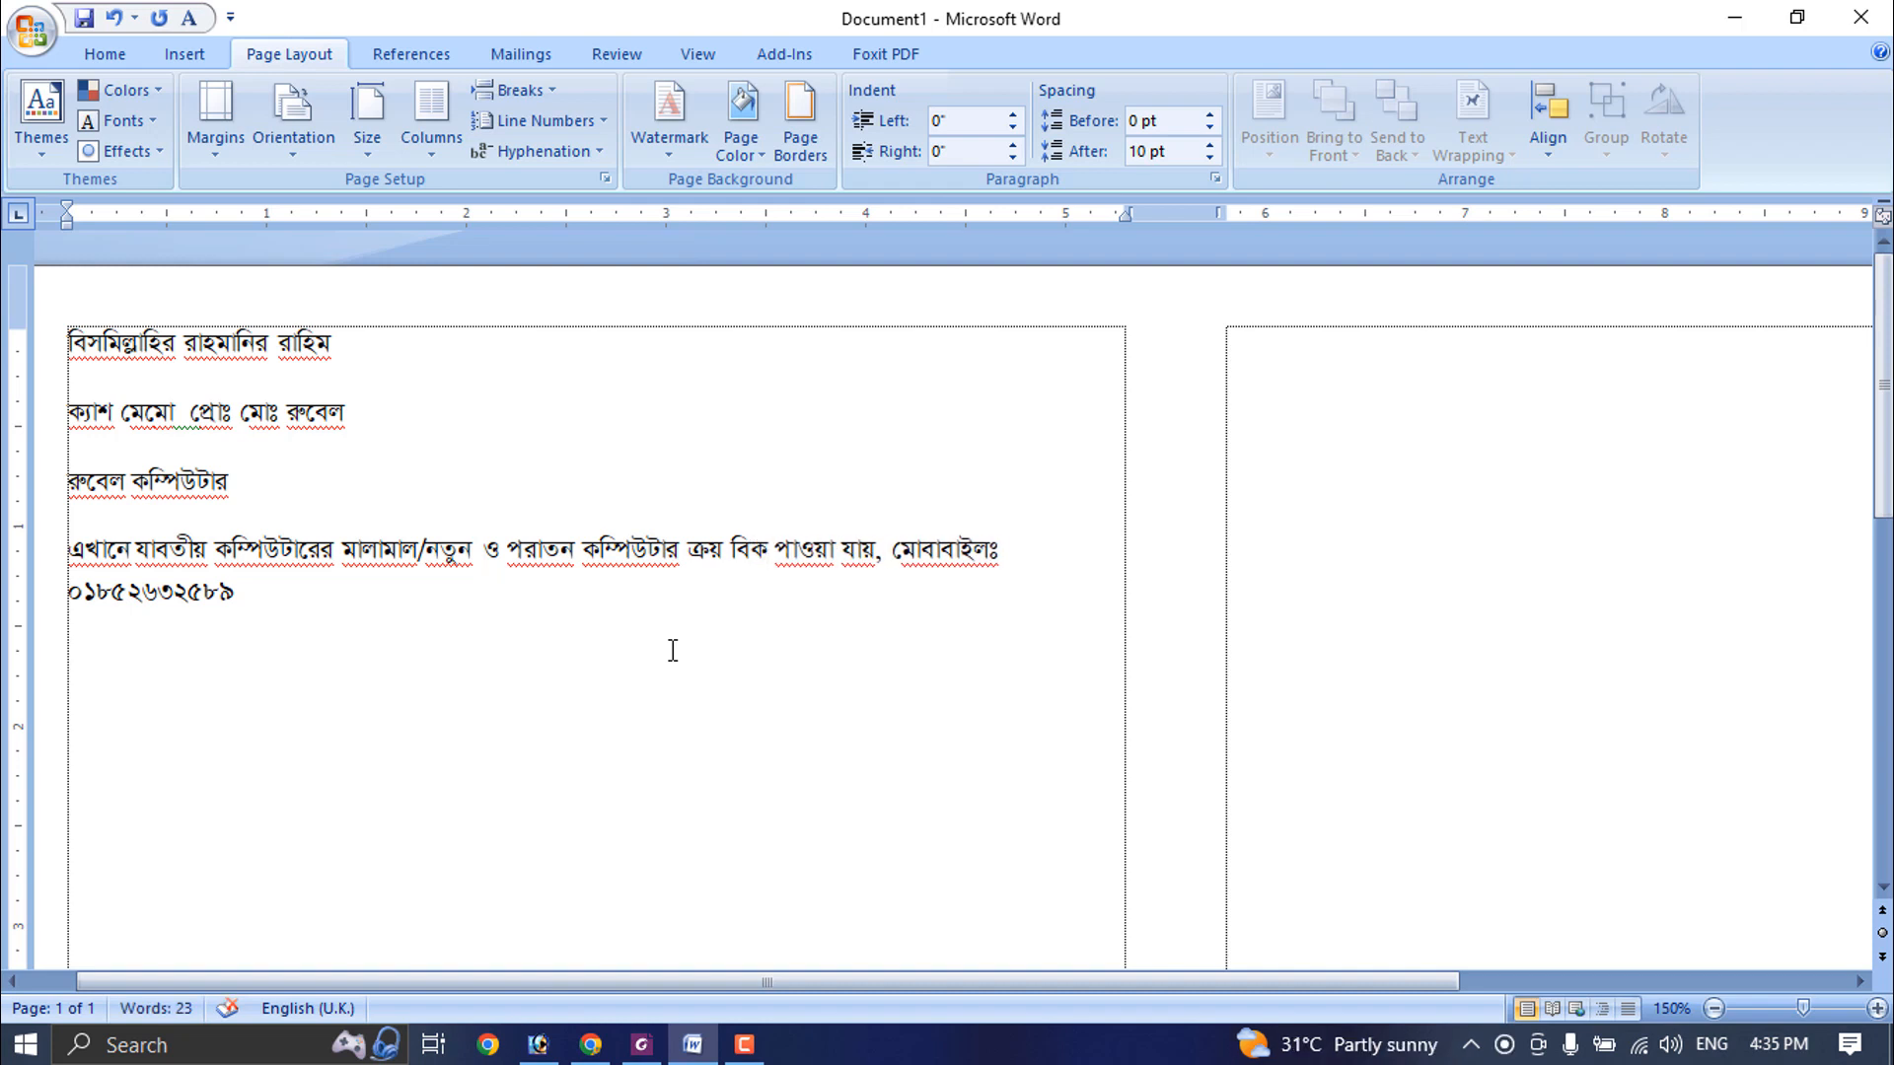
{"action": "type", "text": "্রয় করা হয়"}
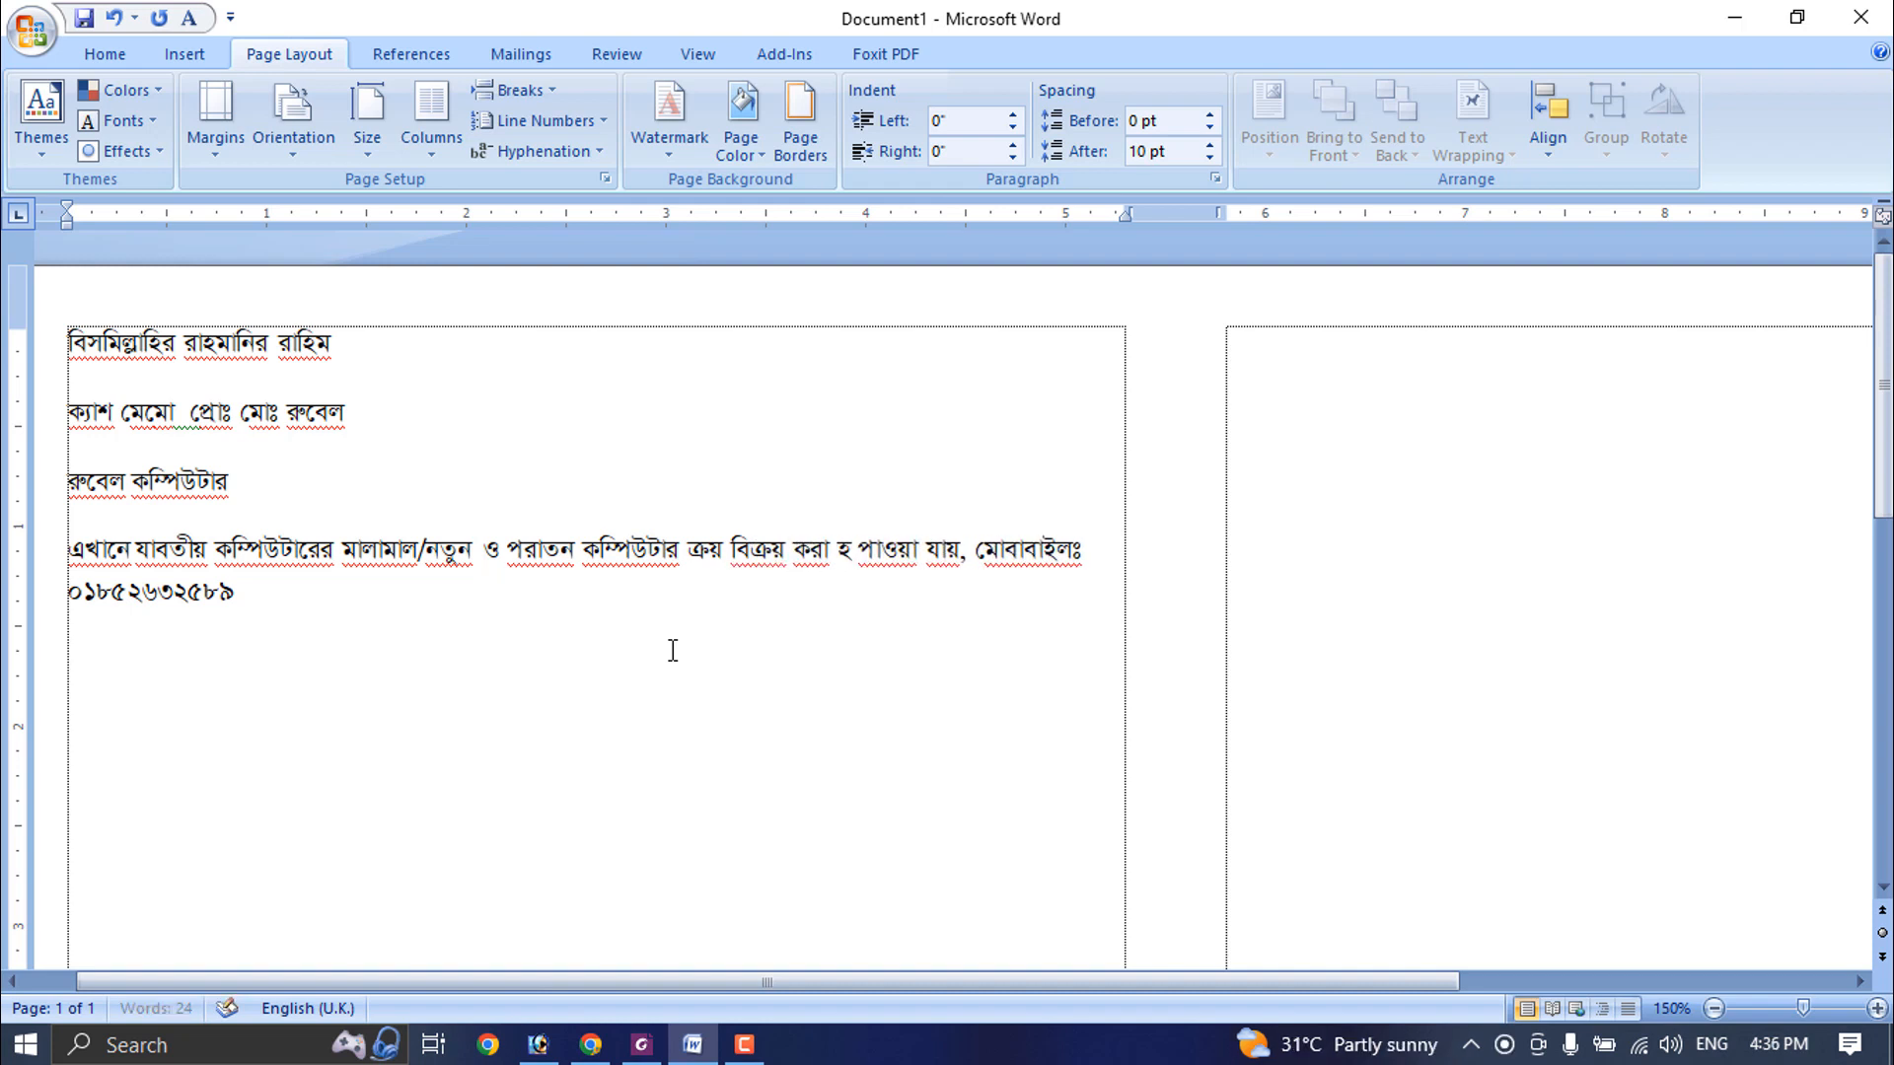
{"action": "type", "text": "।"}
{"action": "key", "text": "Delete"}
{"action": "key", "text": "Delete"}
{"action": "key", "text": "Delete"}
{"action": "key", "text": "Delete"}
{"action": "key", "text": "Delete"}
{"action": "key", "text": "Delete"}
{"action": "key", "text": "Delete"}
{"action": "key", "text": "Delete"}
{"action": "key", "text": "Delete"}
{"action": "key", "text": "Delete"}
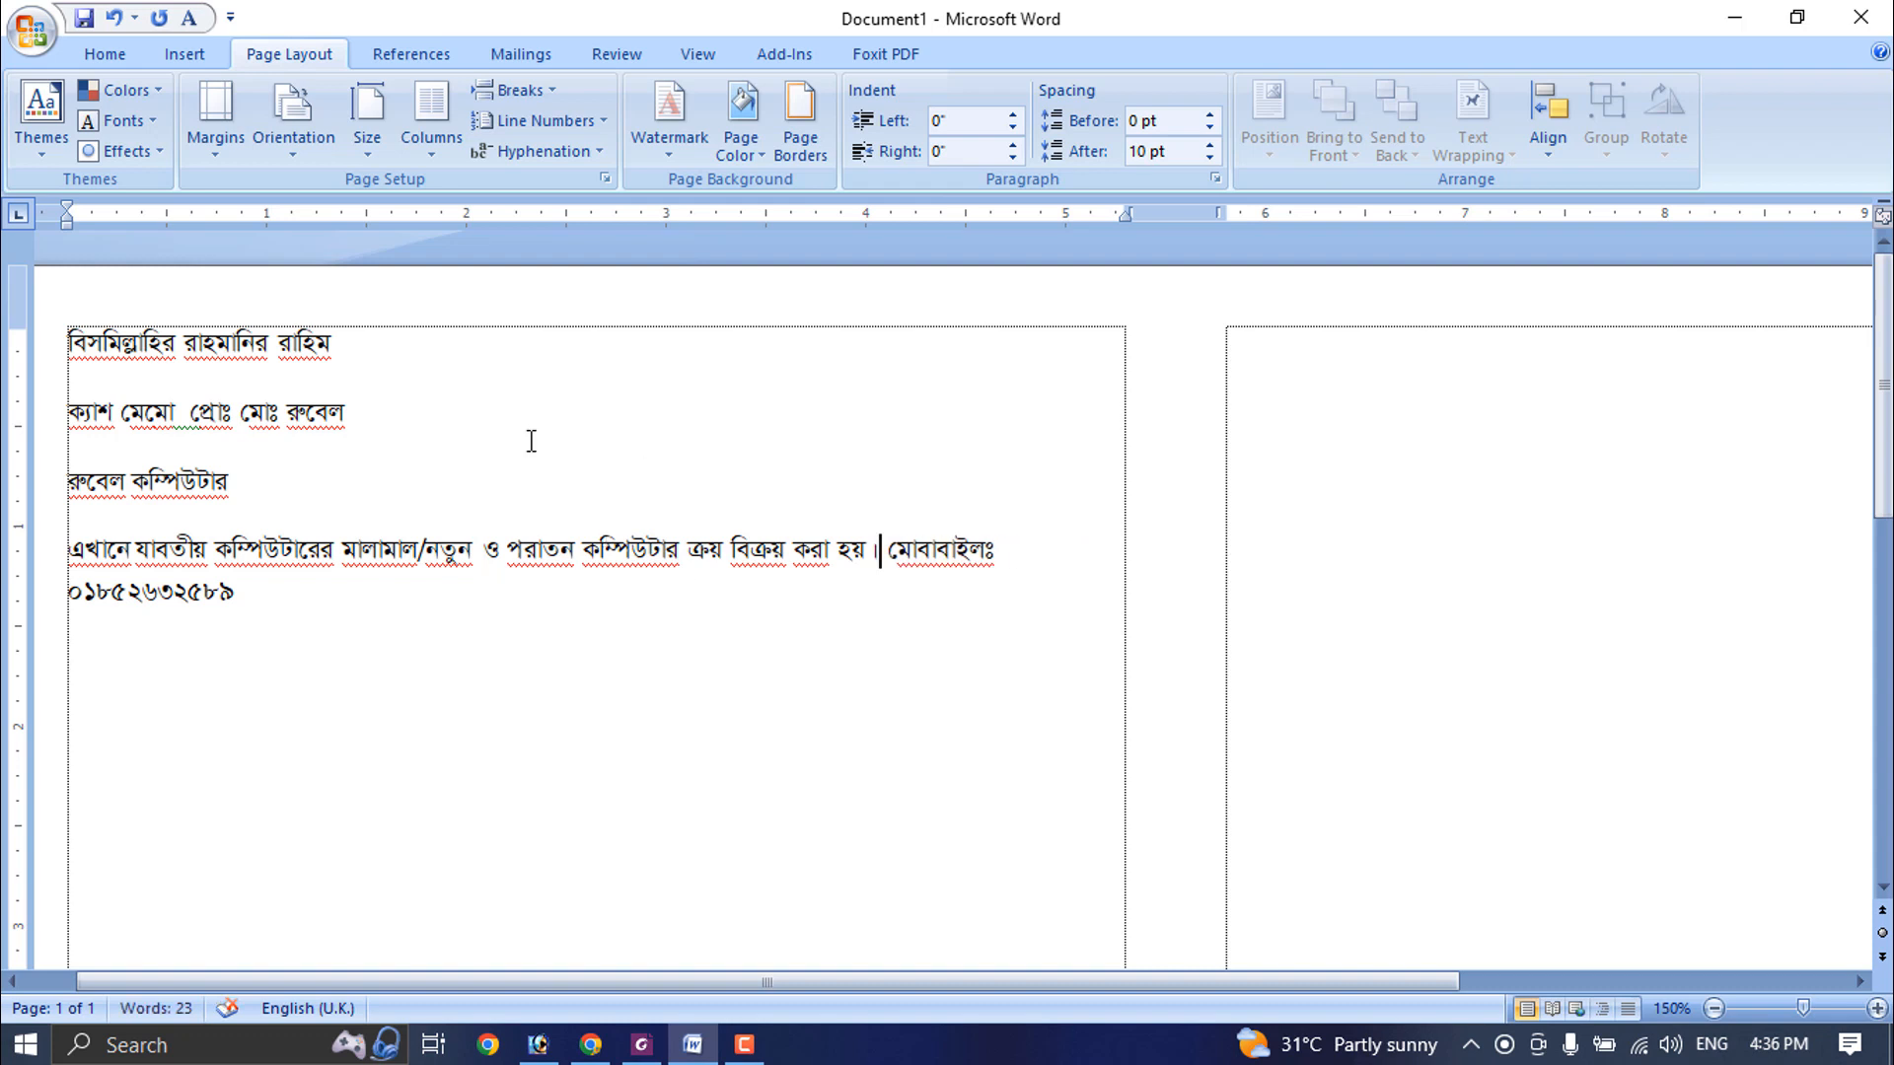
- Center all the heading lines and remove the space after each paragraph
{"action": "key", "text": "ctrl+a"}
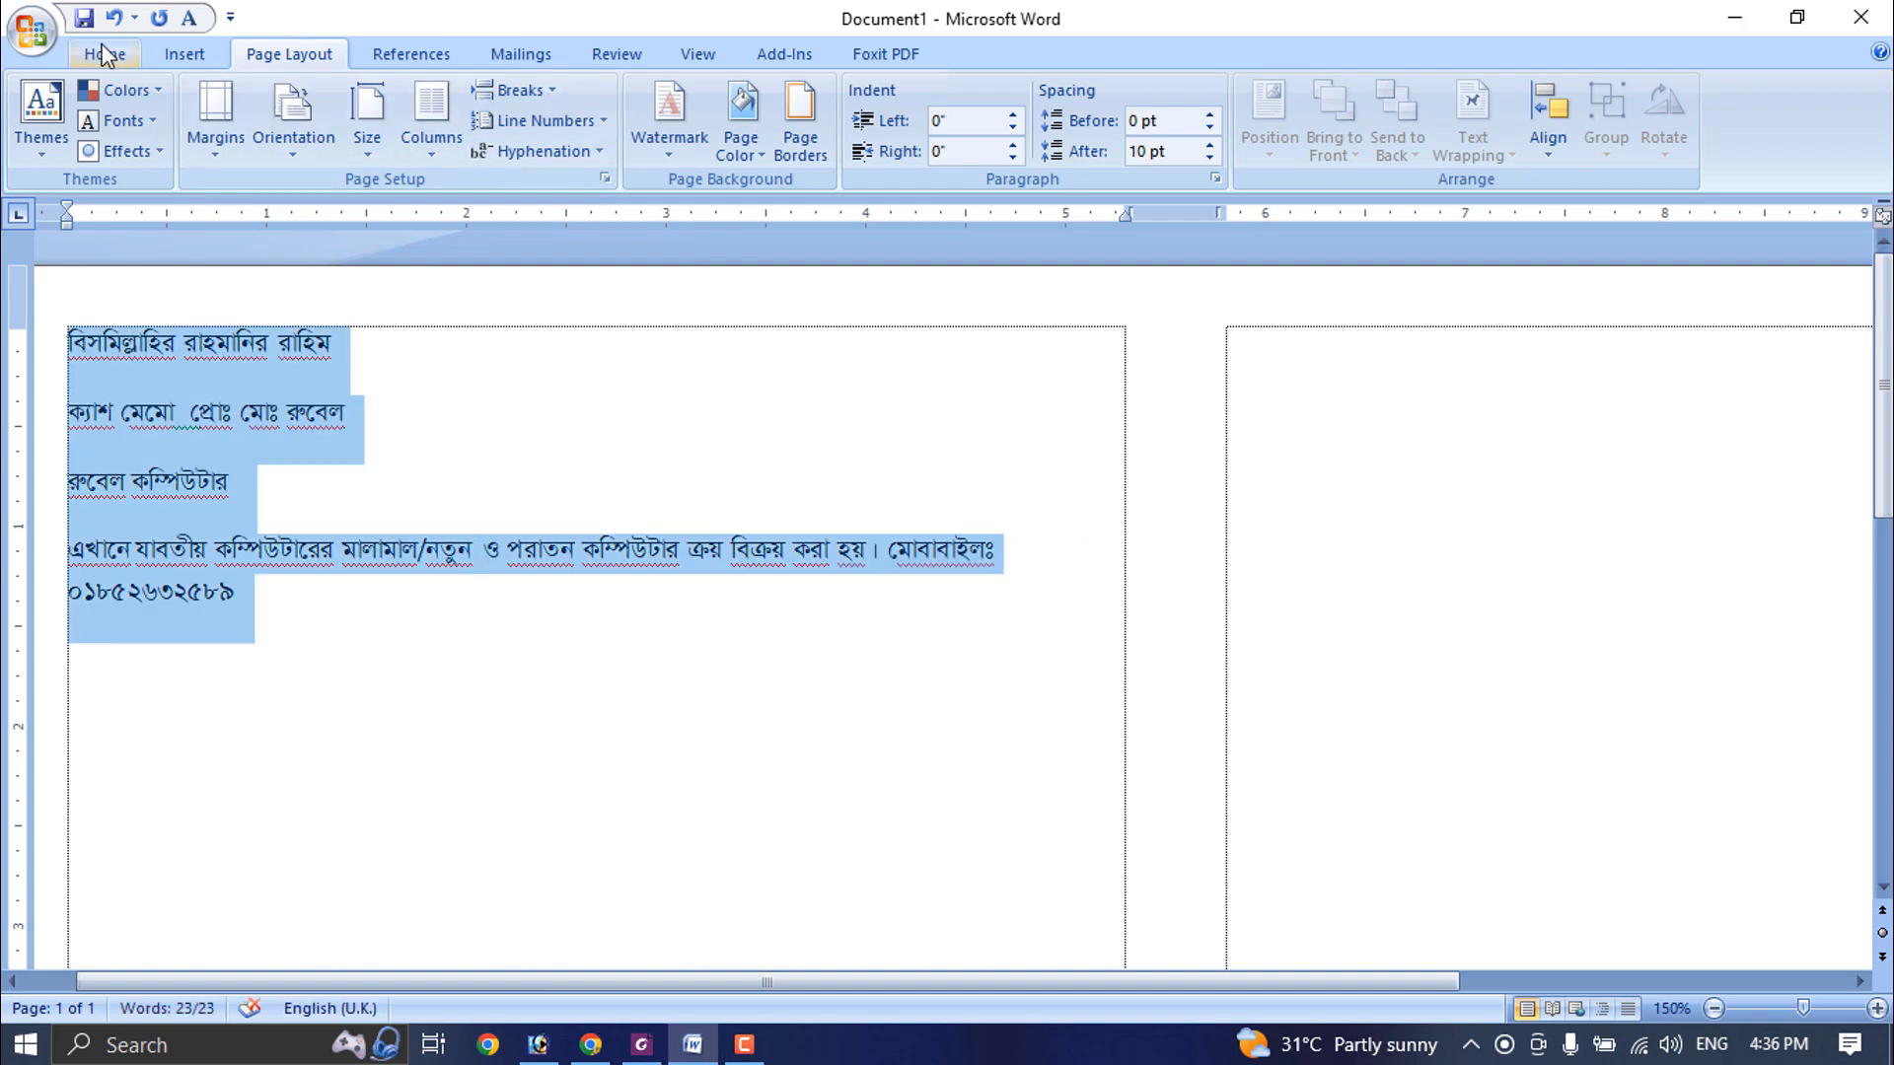
{"action": "left_click", "coordinate": [380, 470]}
{"action": "left_click_drag", "start_coordinate": [329, 622], "coordinate": [56, 317]}
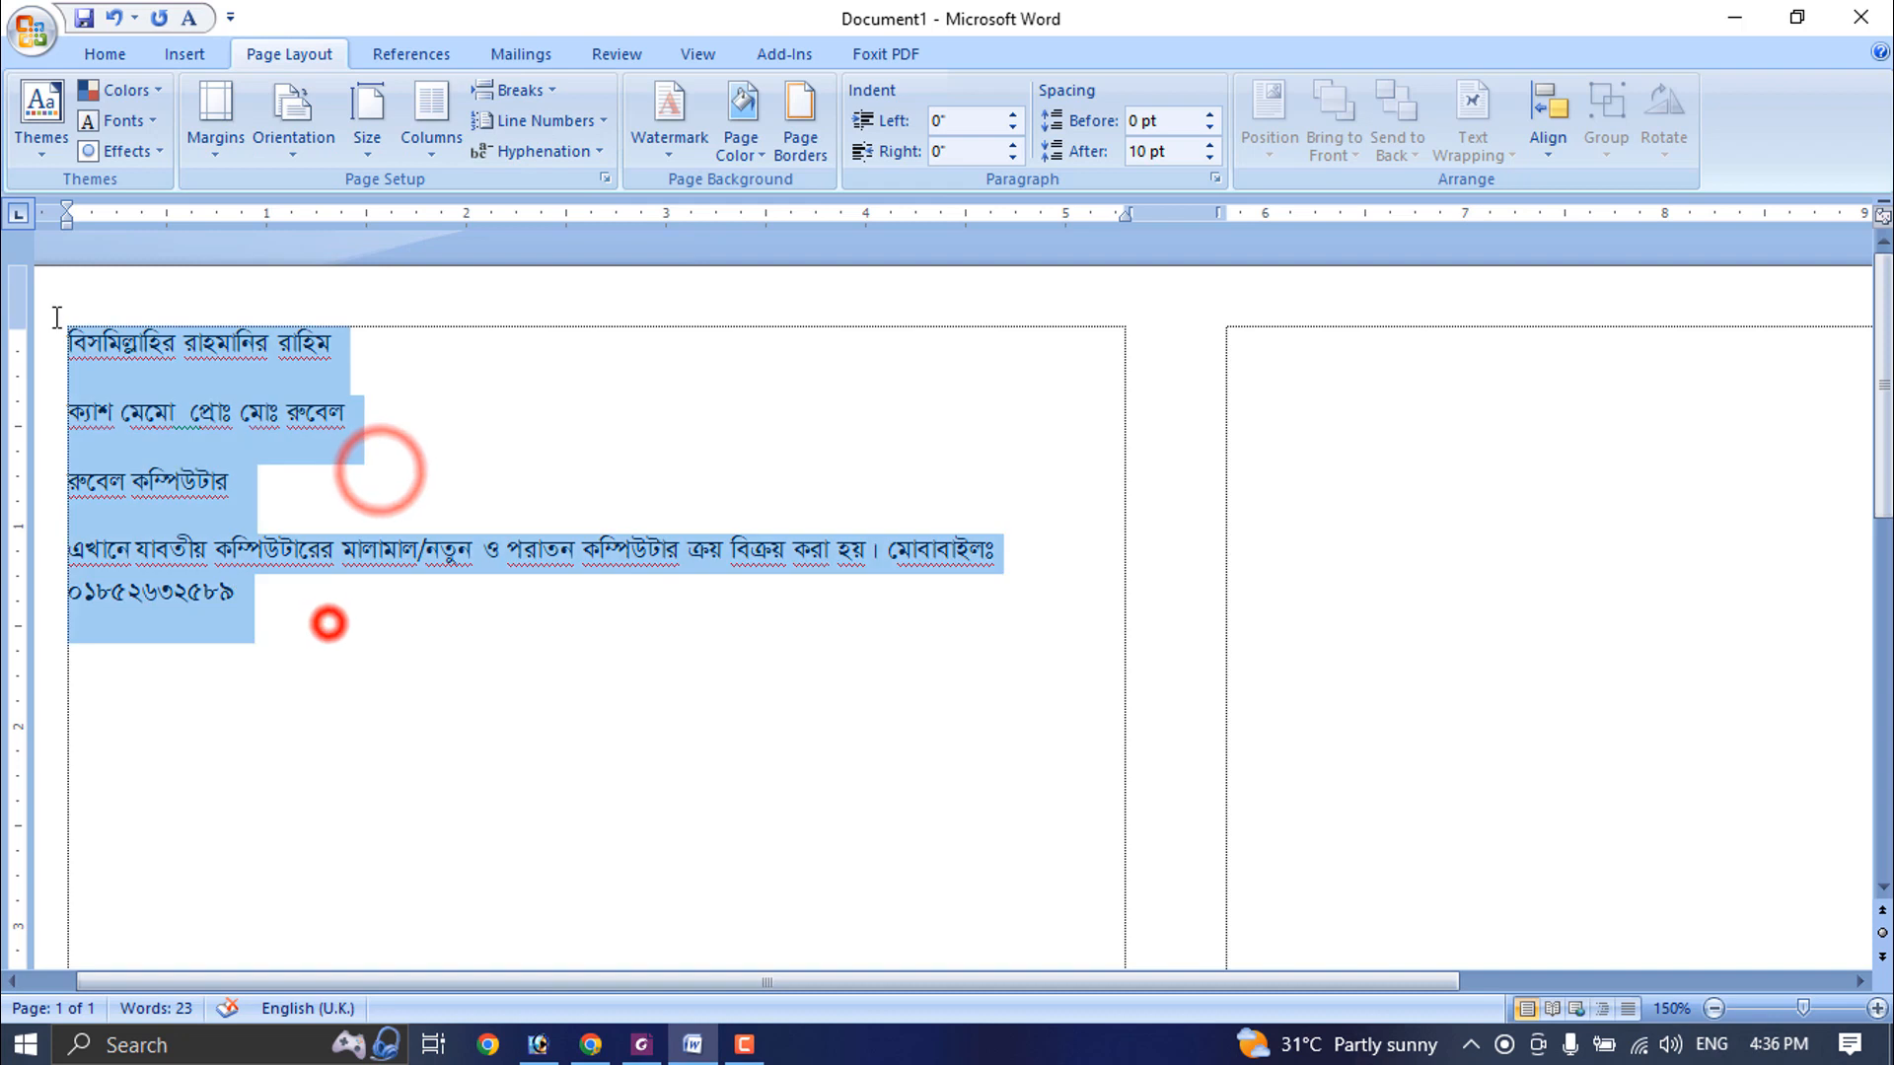
{"action": "left_click", "coordinate": [105, 55]}
{"action": "left_click", "coordinate": [645, 140]}
{"action": "left_click", "coordinate": [748, 141]}
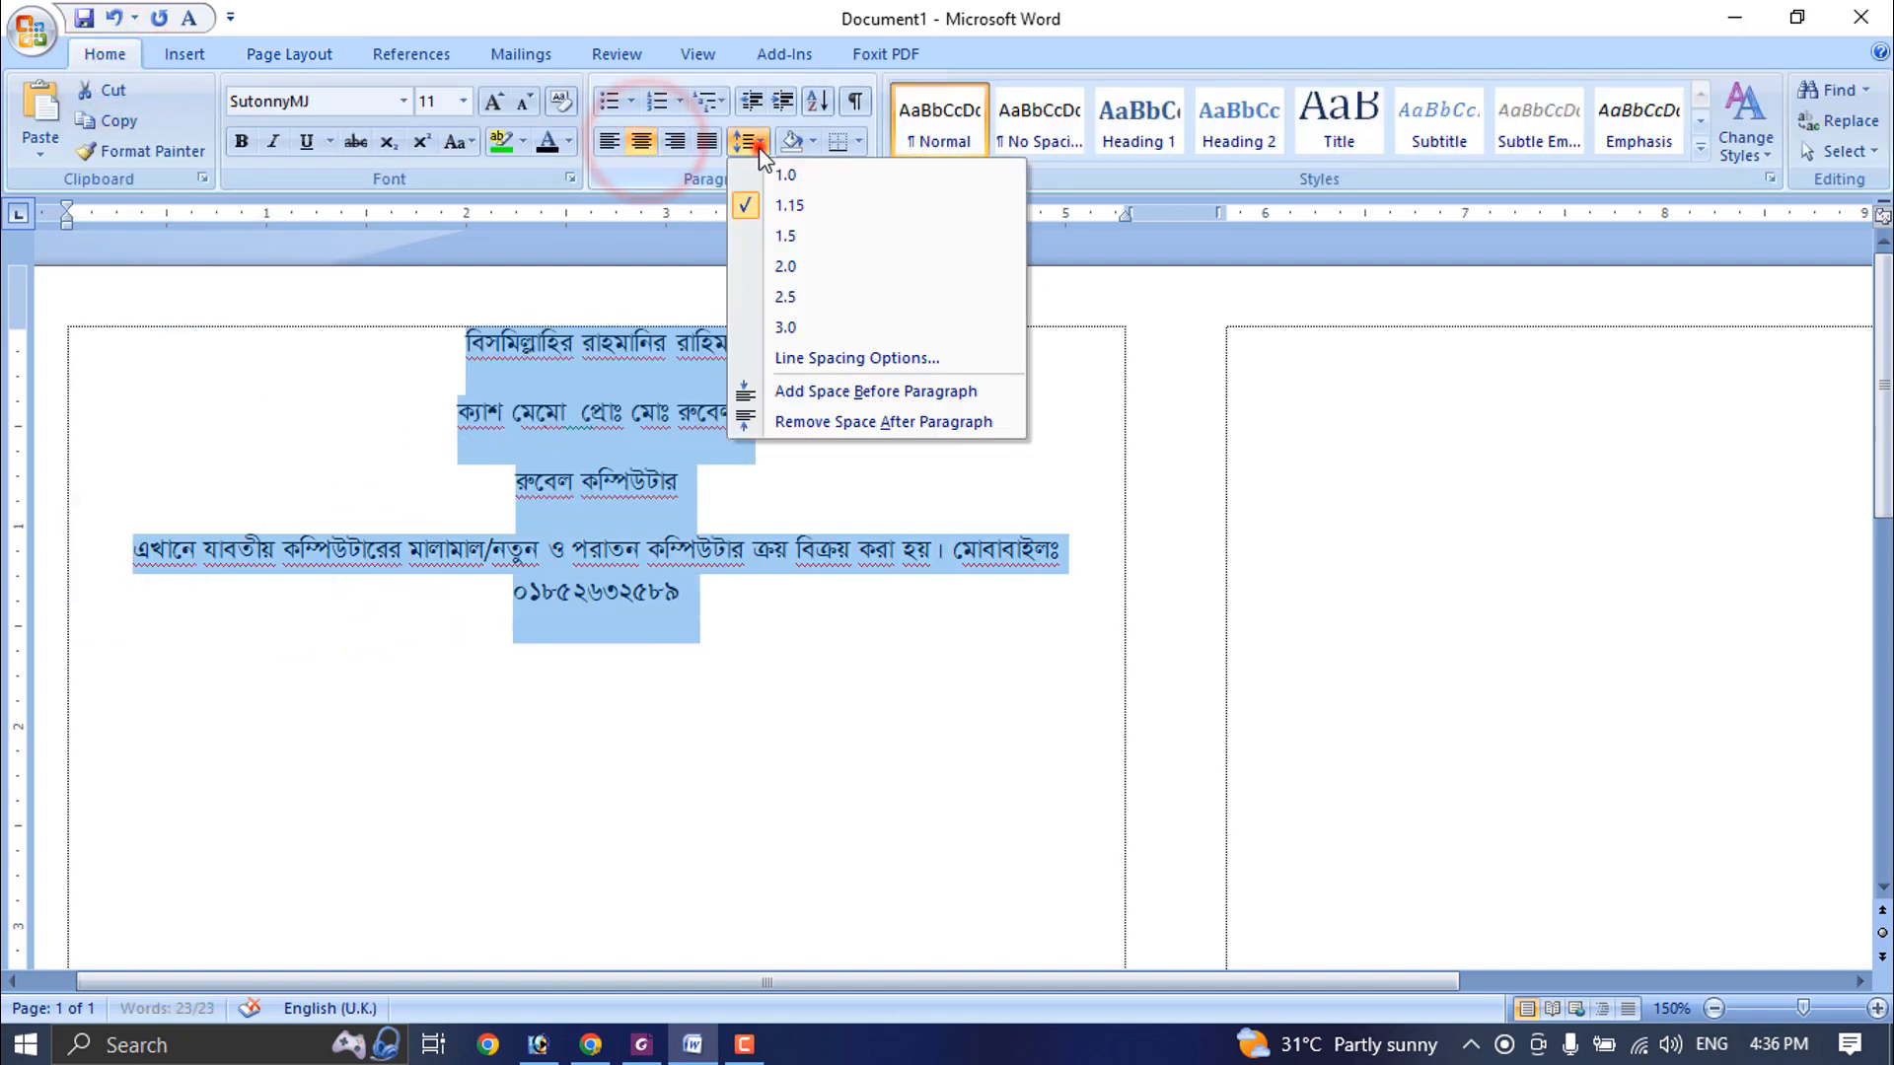
{"action": "left_click", "coordinate": [811, 434]}
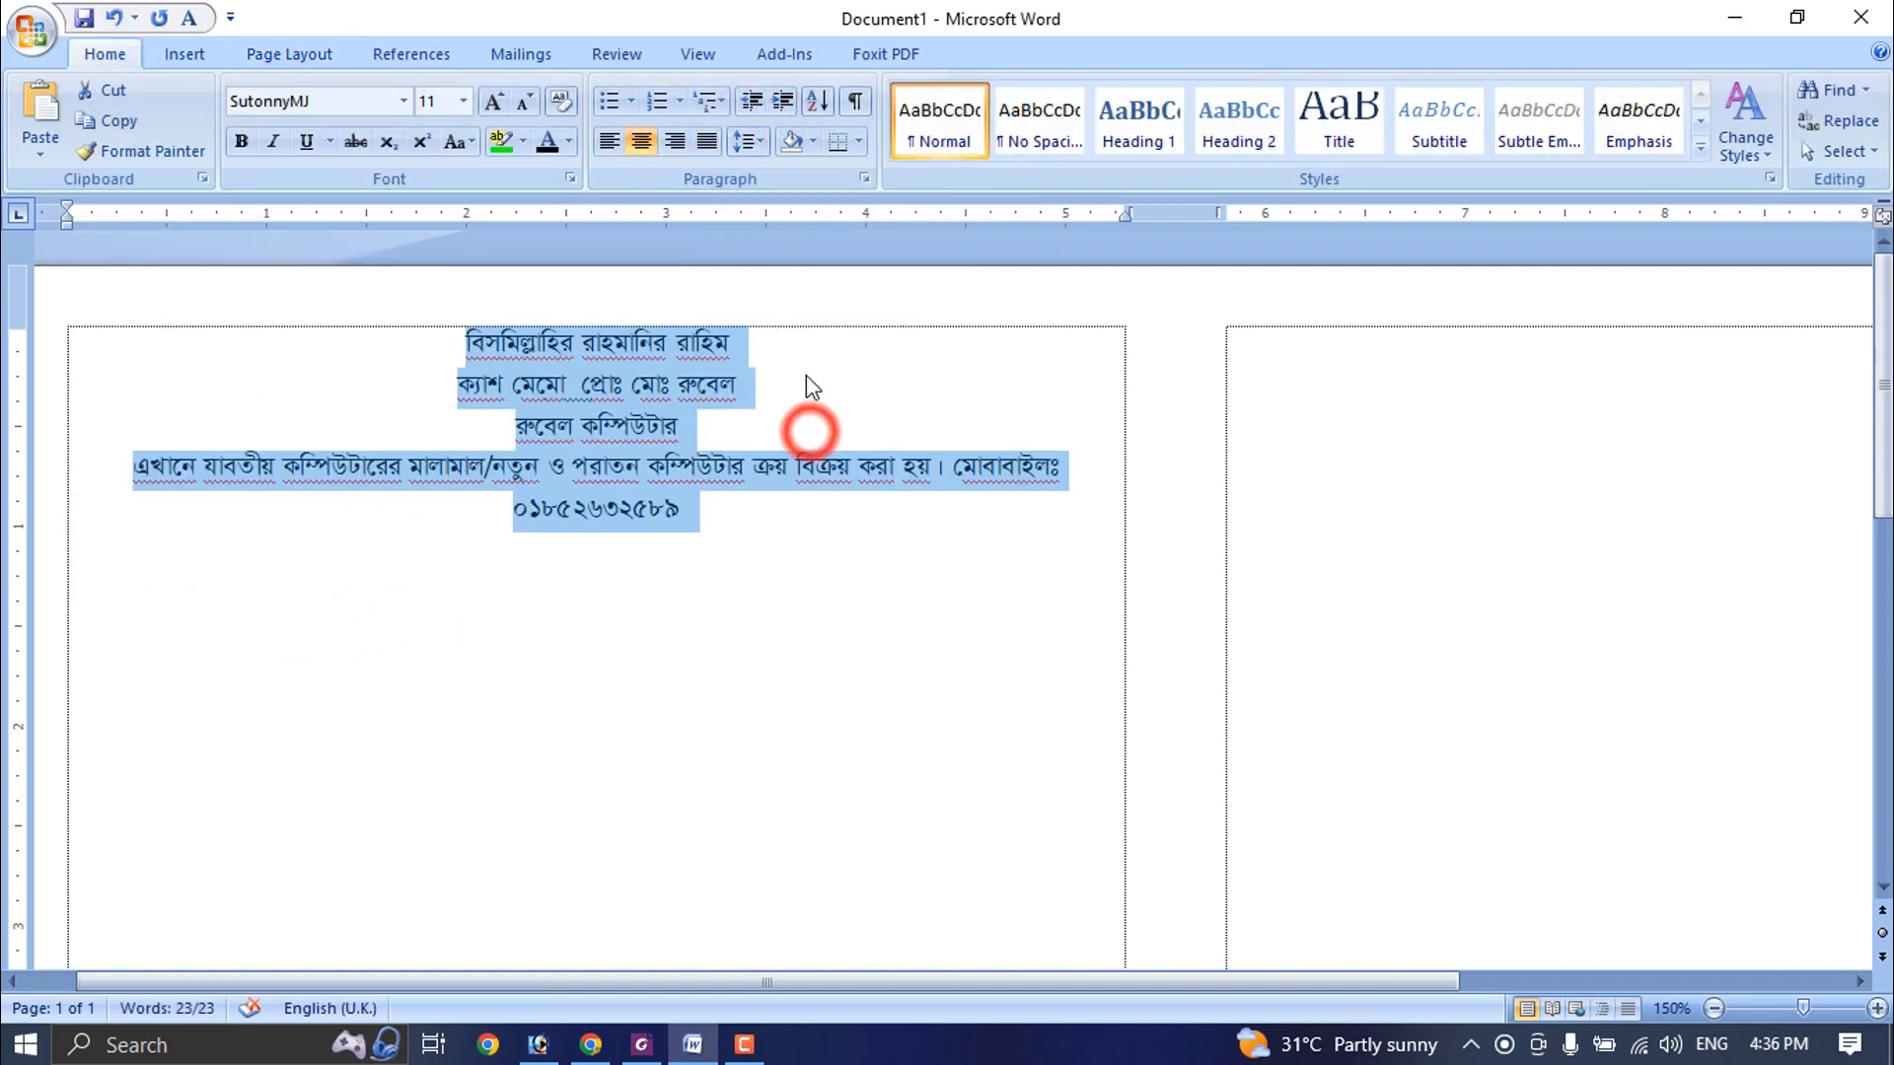
{"action": "left_click", "coordinate": [640, 376]}
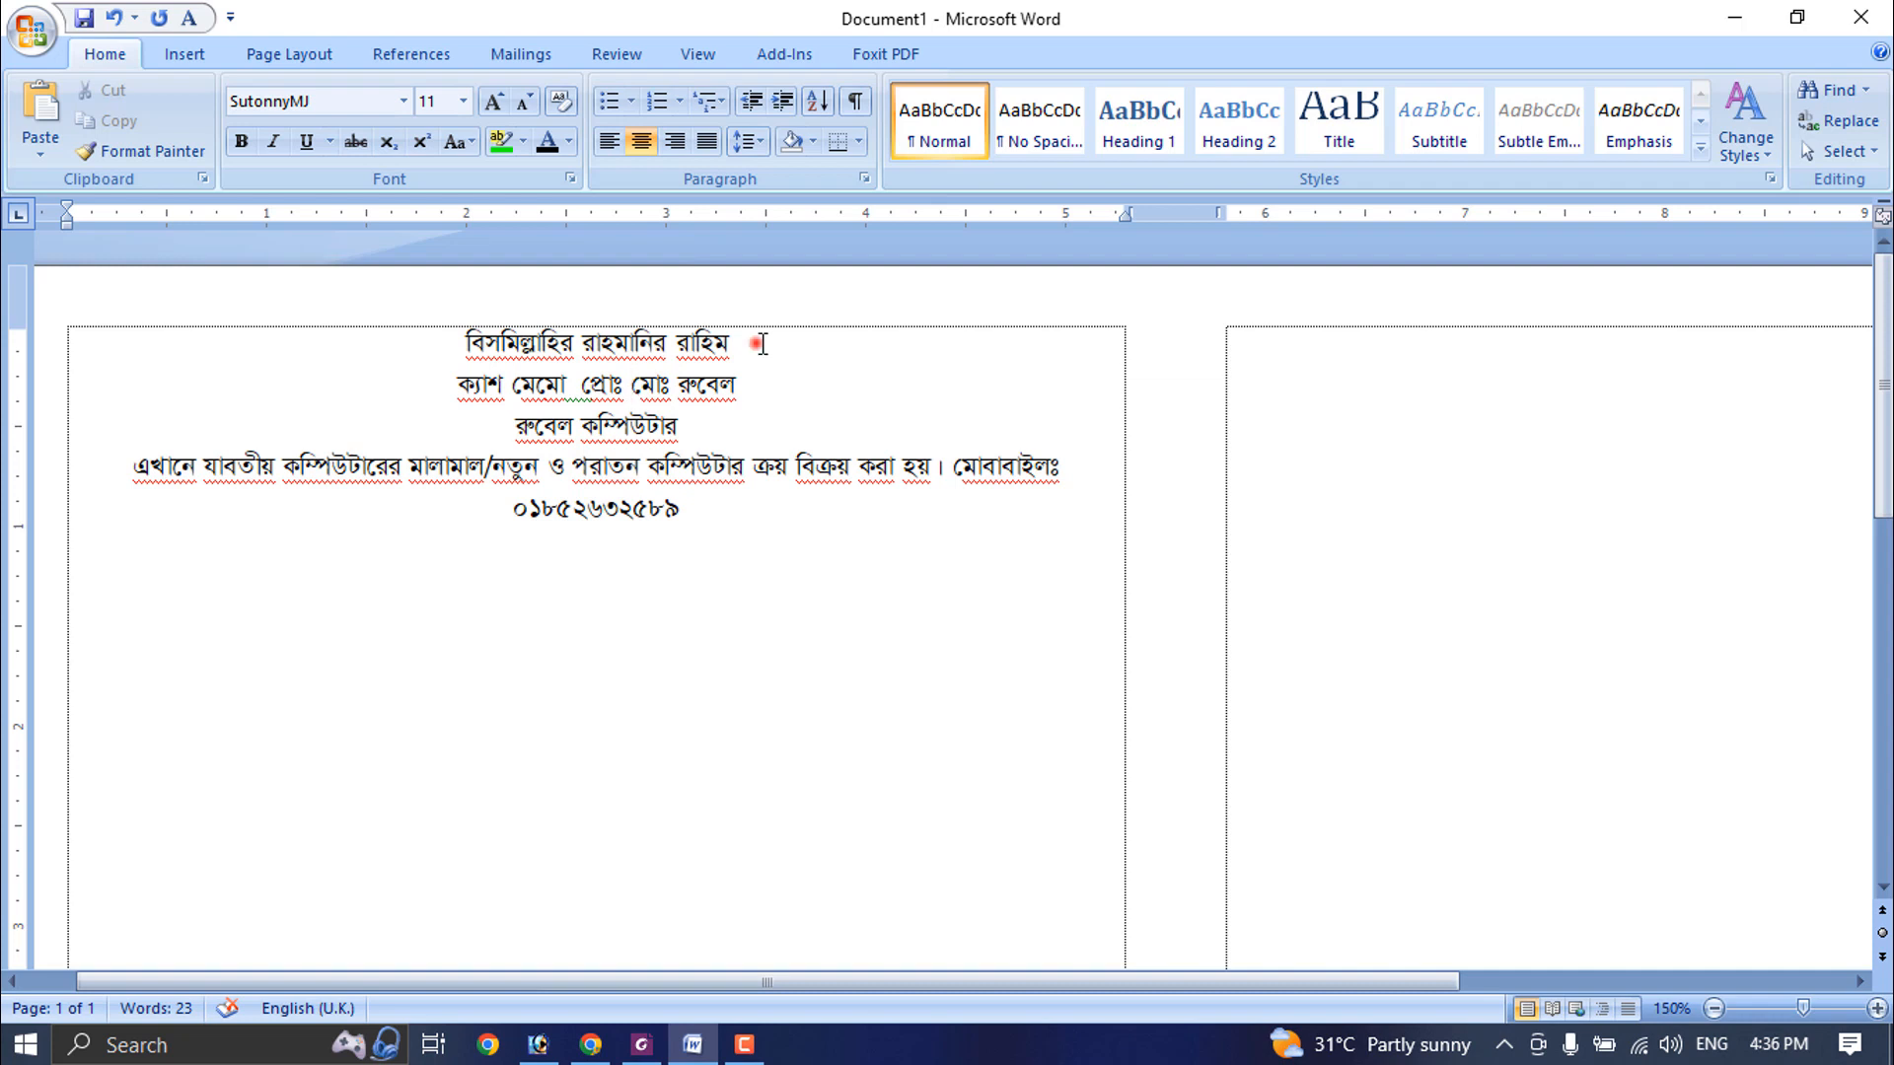
- Set the opening line to 10 pt and the shop name to bold 24 pt, removing bold from the "ক্যাশ মেমো" line
{"action": "triple_click", "coordinate": [762, 343]}
{"action": "key", "text": "ctrl+bracketleft"}
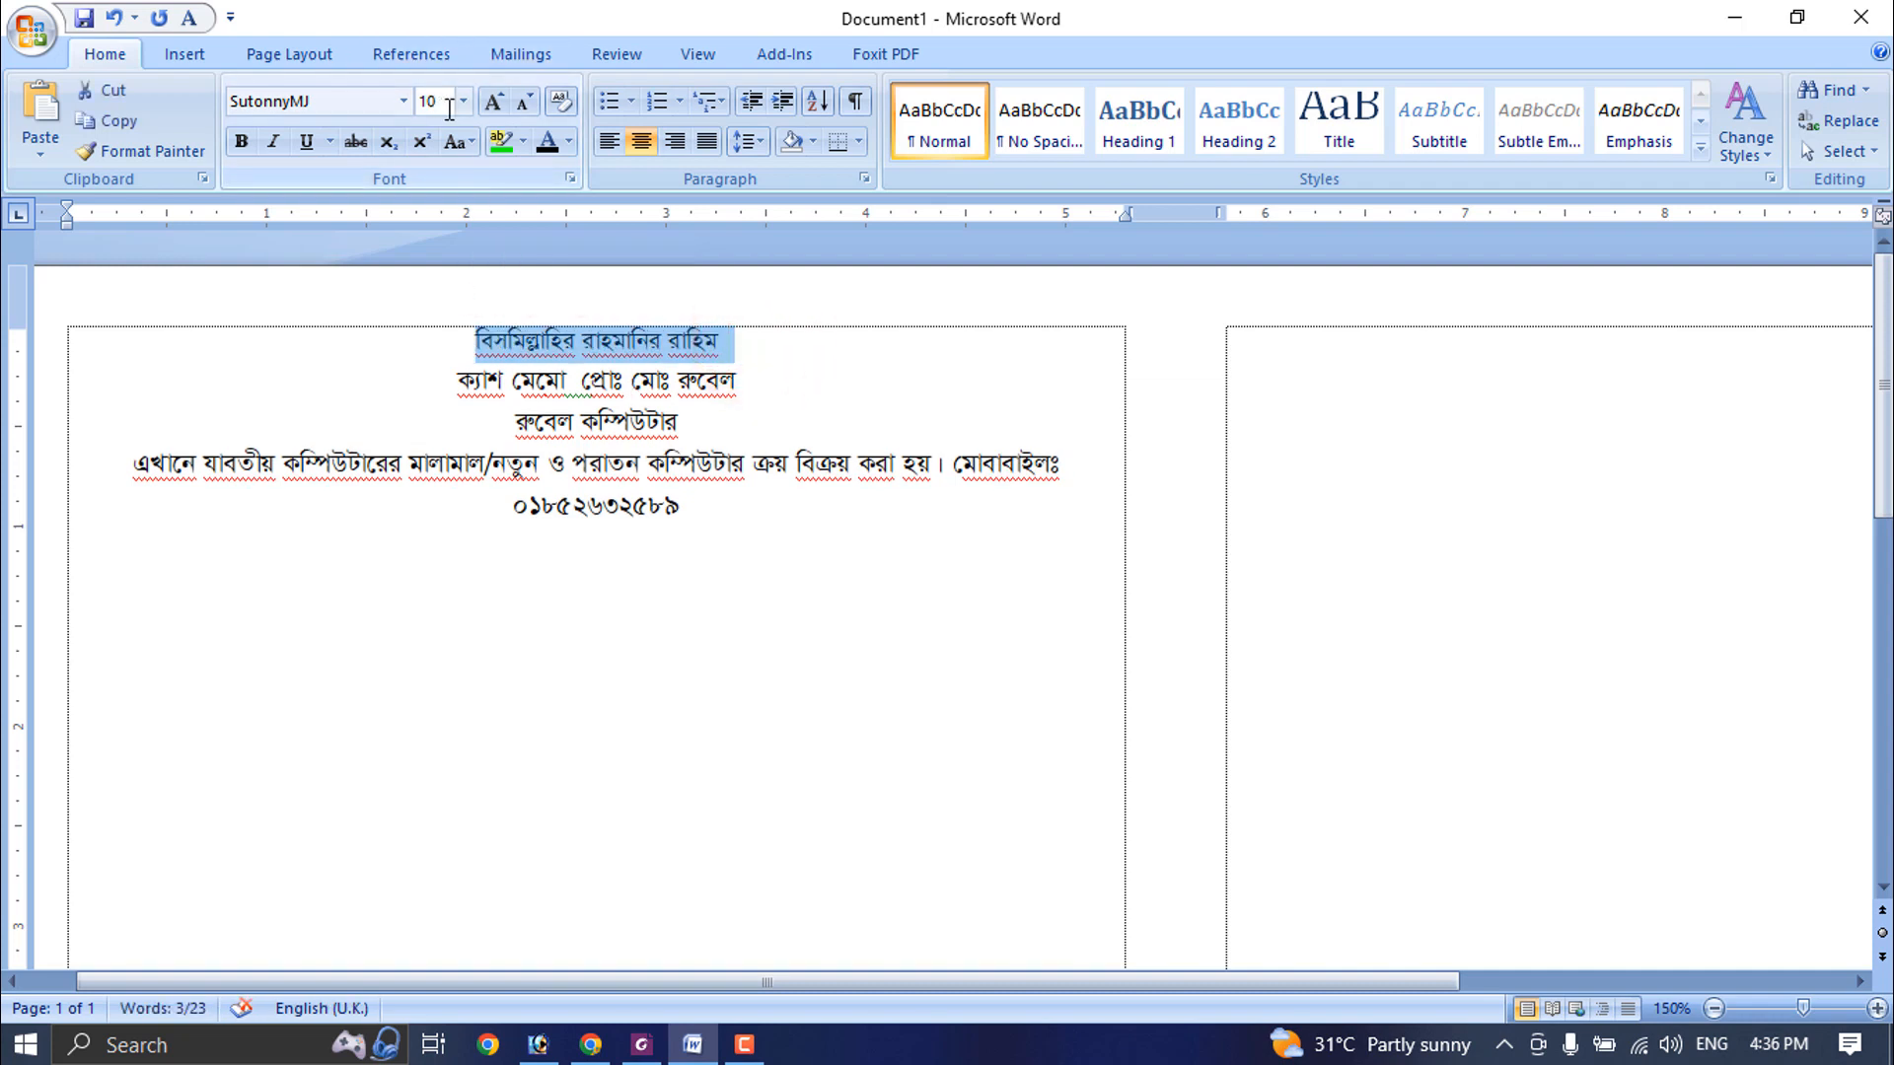
{"action": "triple_click", "coordinate": [762, 392]}
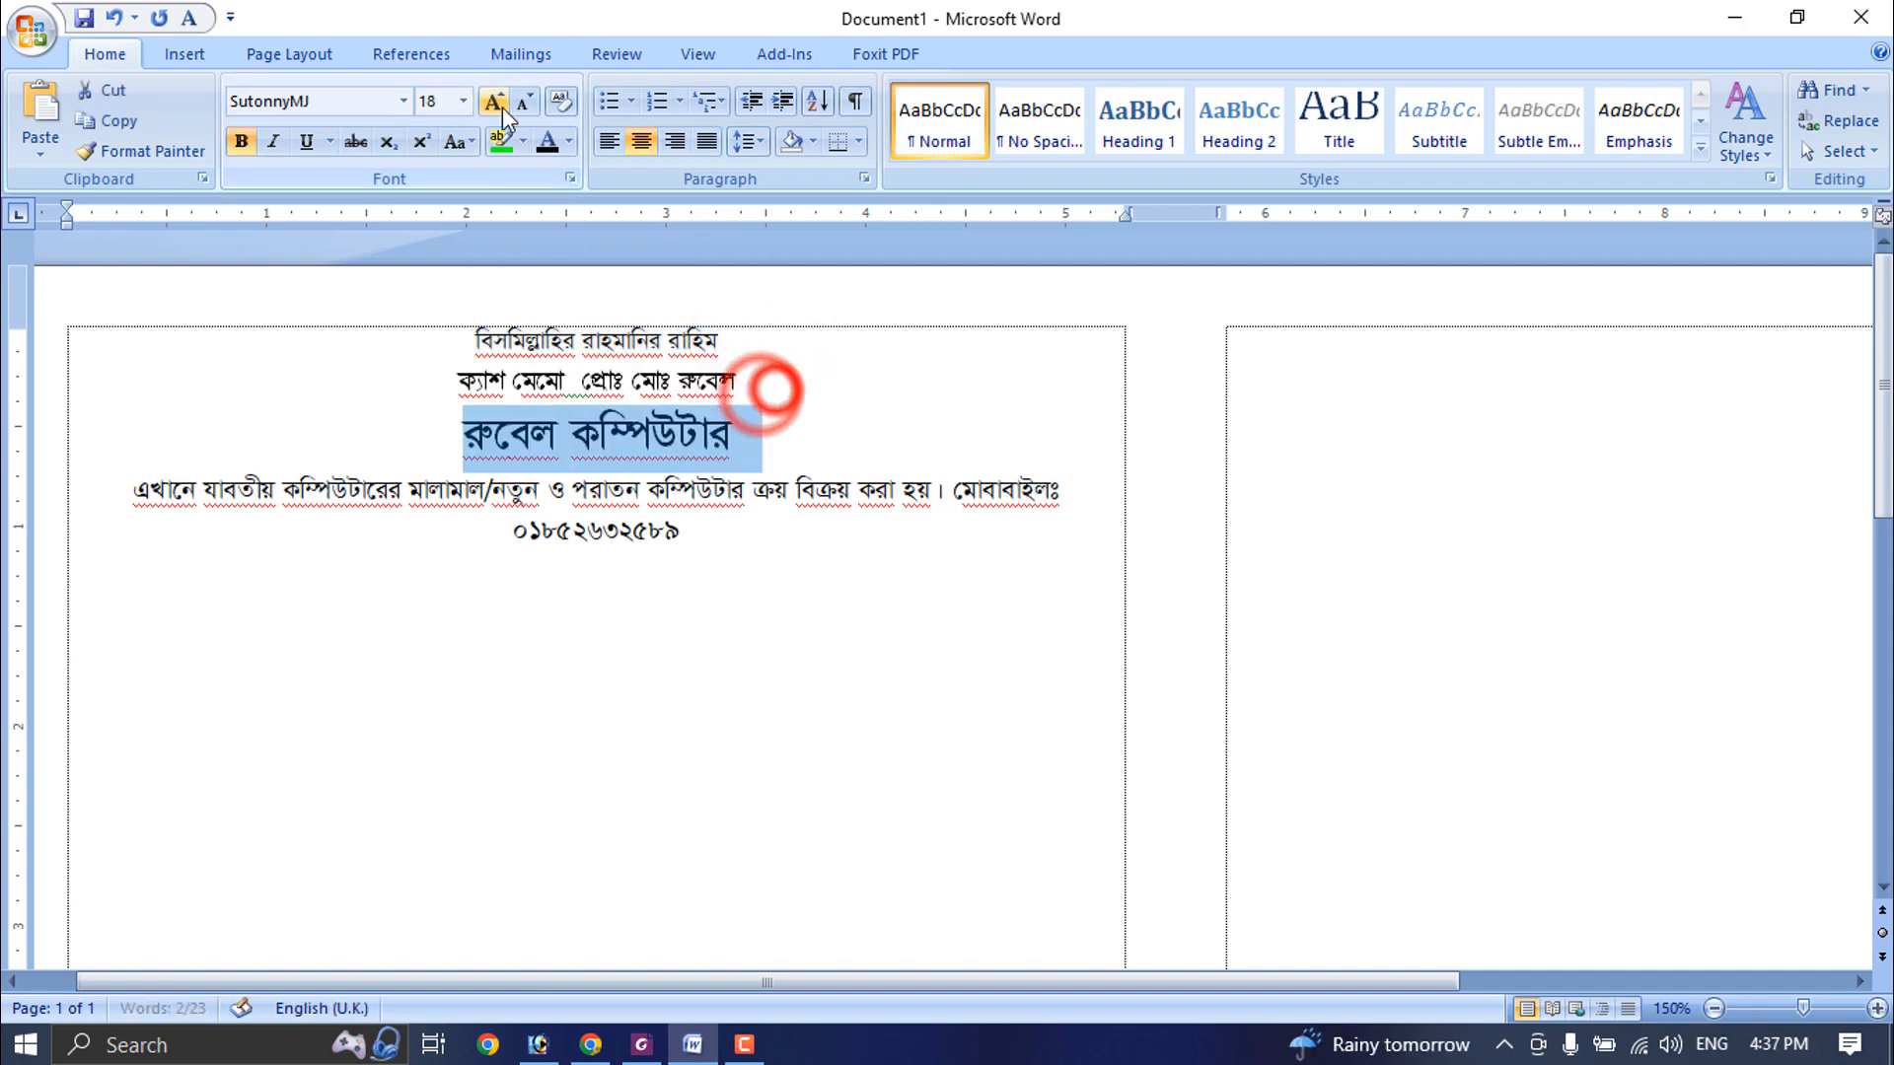
{"action": "left_click", "coordinate": [503, 107]}
{"action": "left_click", "coordinate": [503, 106]}
{"action": "left_click", "coordinate": [503, 107]}
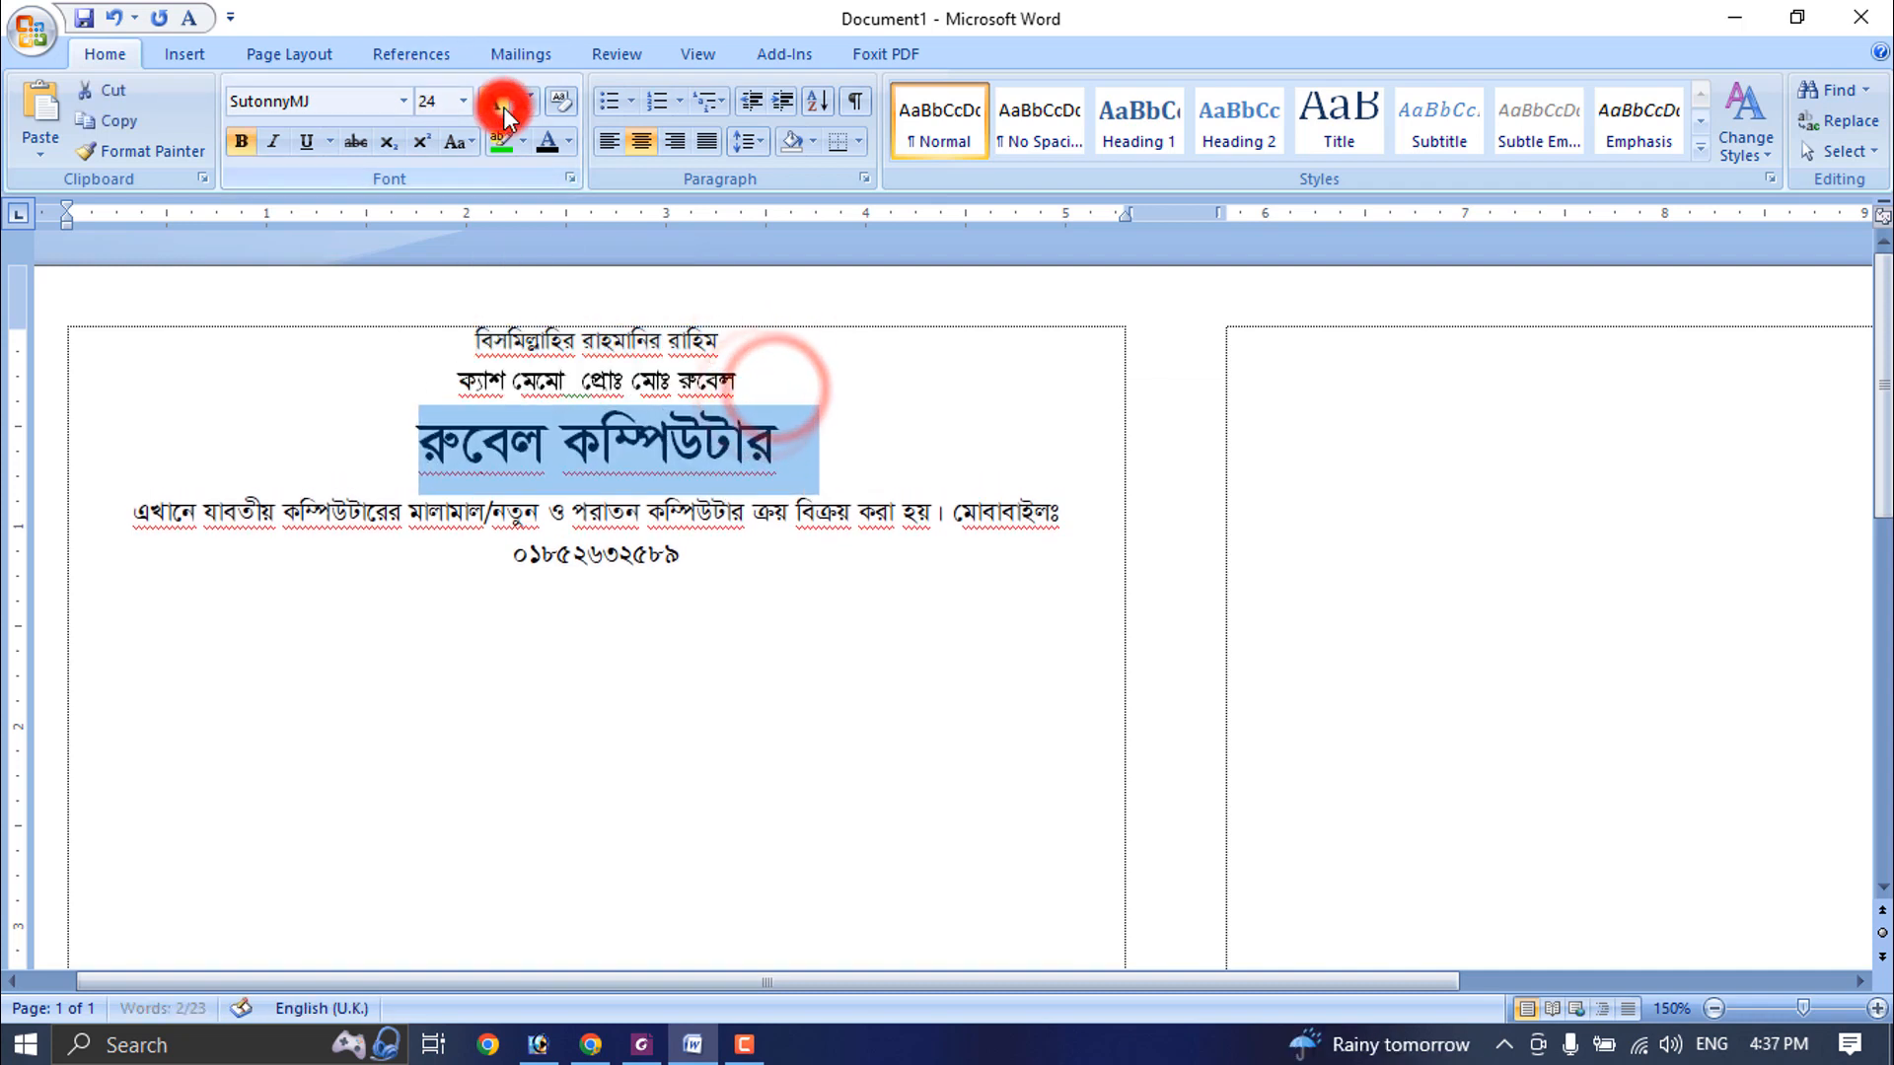
{"action": "triple_click", "coordinate": [765, 377]}
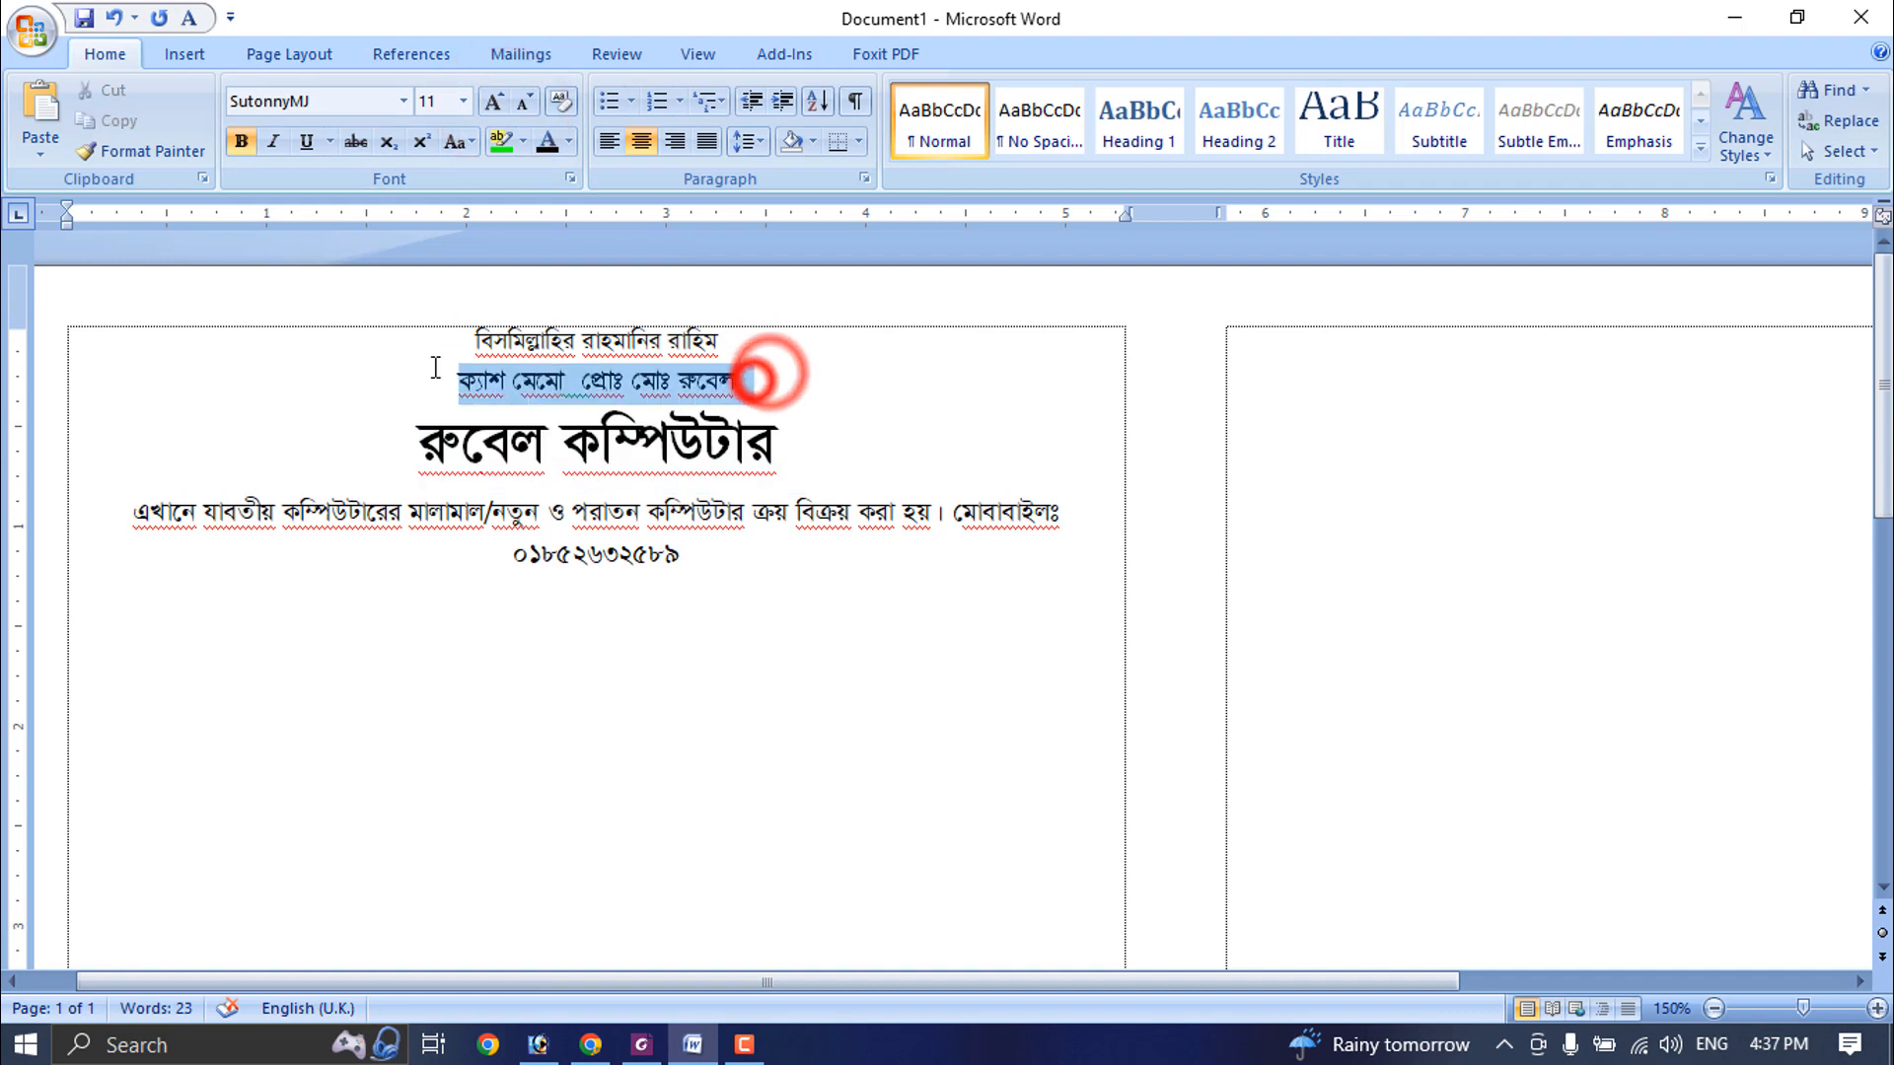
{"action": "left_click", "coordinate": [240, 144]}
- Append the word "ওয়াল্ড" to the shop name
{"action": "left_click", "coordinate": [801, 445]}
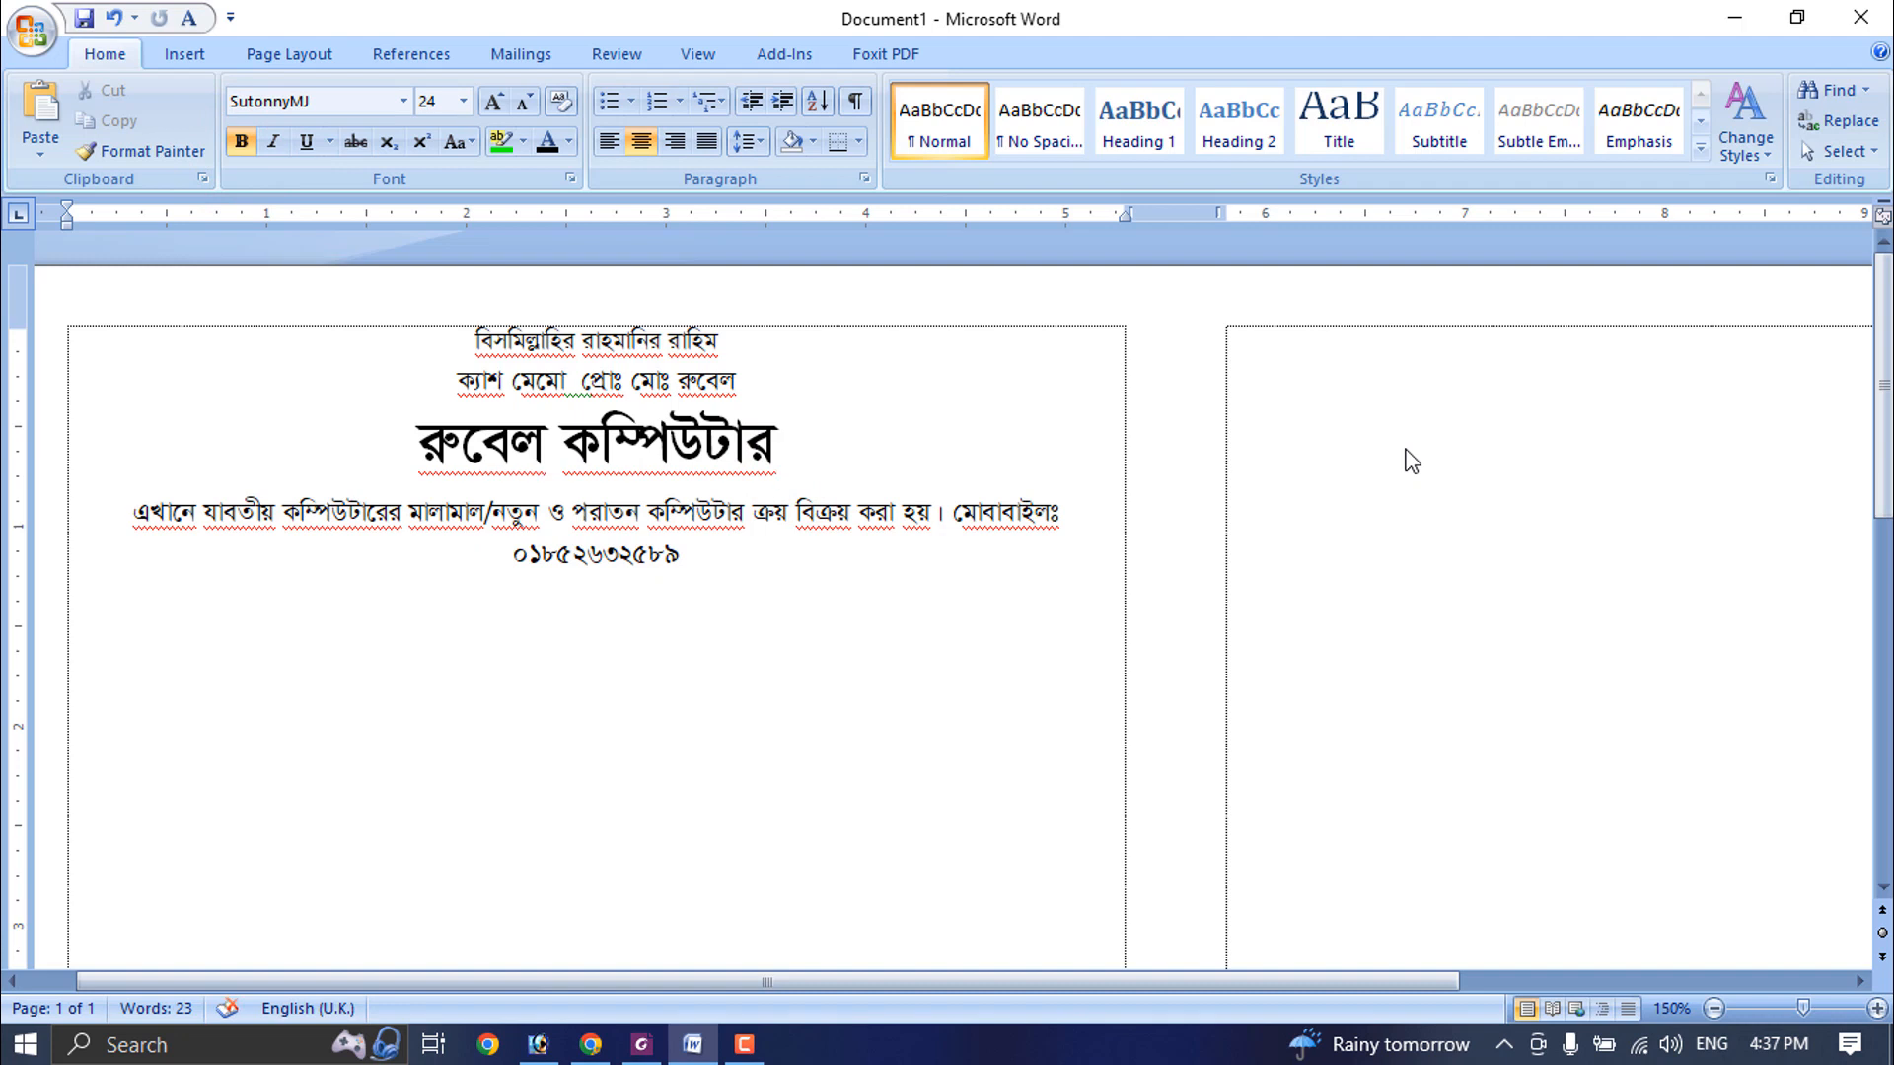
{"action": "type", "text": "ওয়াল্ট"}
{"action": "key", "text": "BackSpace"}
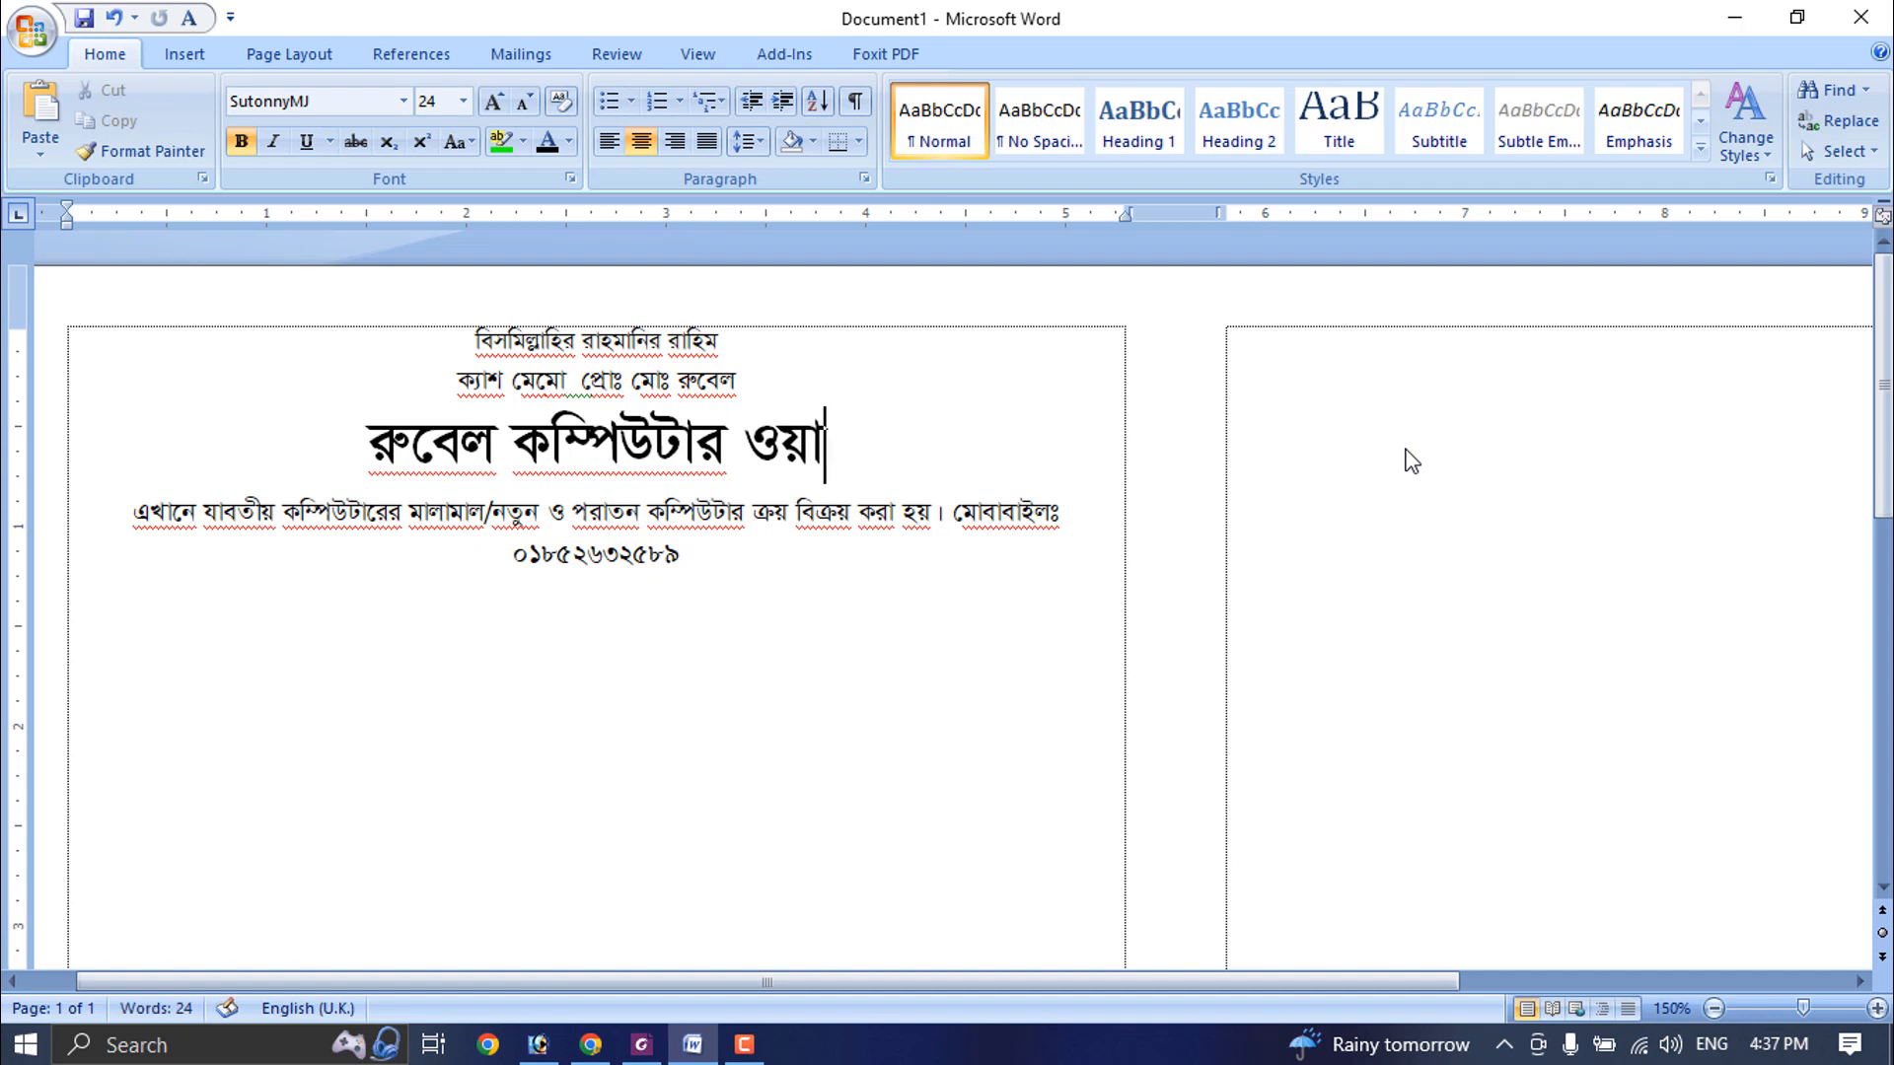
{"action": "type", "text": "ন্ড"}
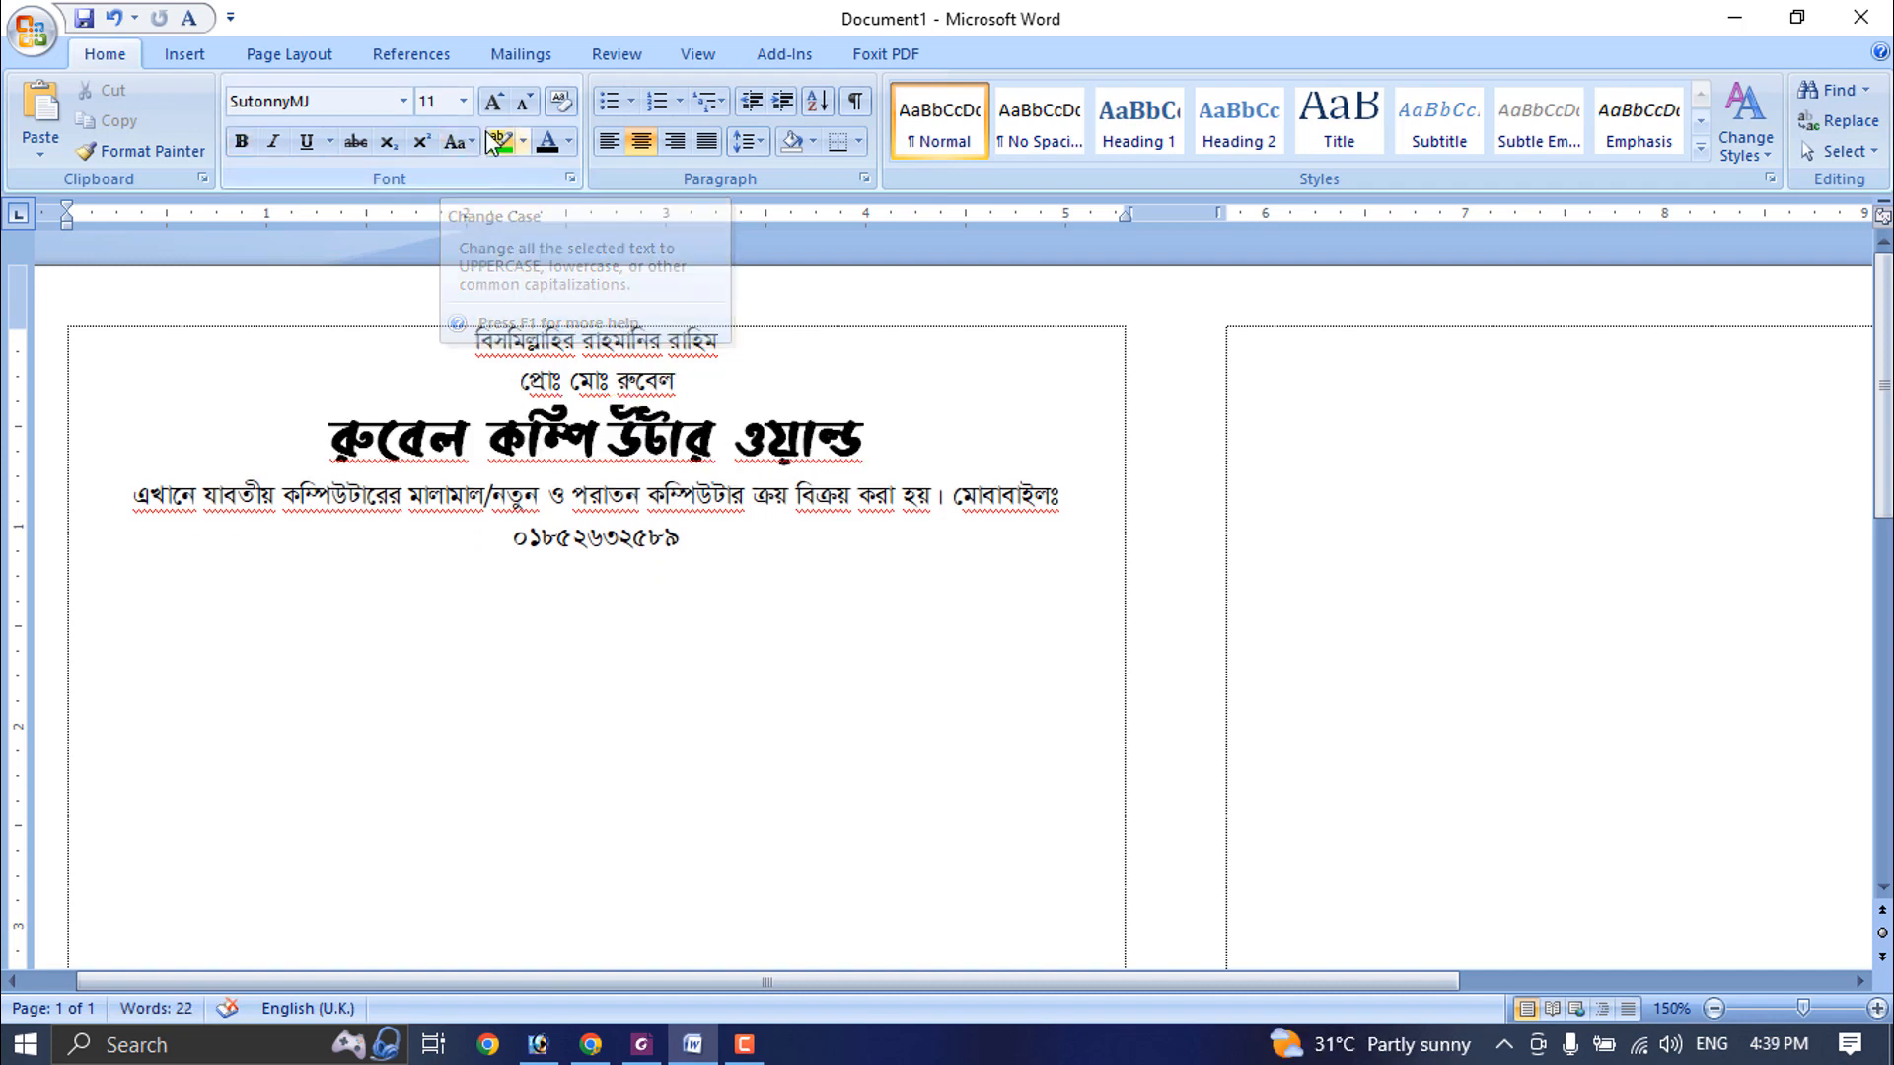
- Insert a ribbon banner shape about 1.74" wide and 0.35" high and place it left of the proprietor line
{"action": "left_click", "coordinate": [186, 55]}
{"action": "left_click", "coordinate": [422, 111]}
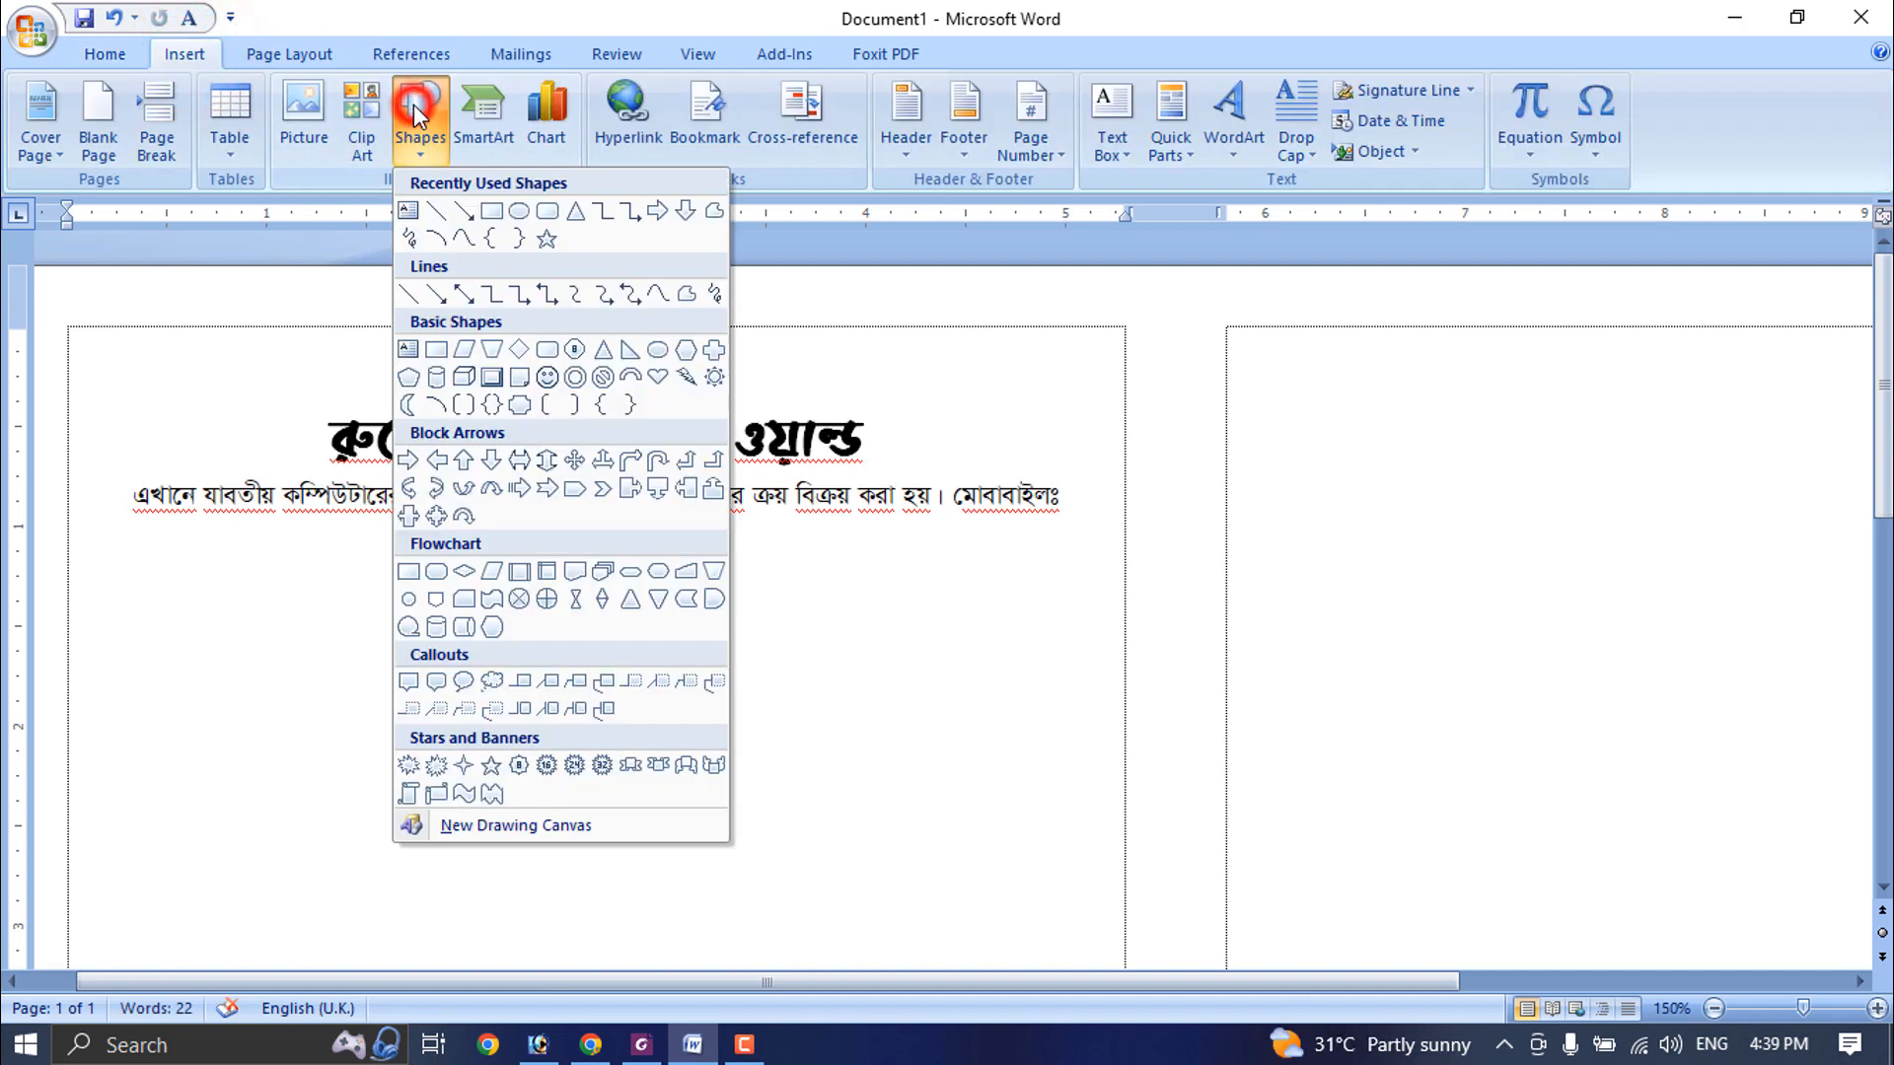
{"action": "left_click", "coordinate": [631, 766]}
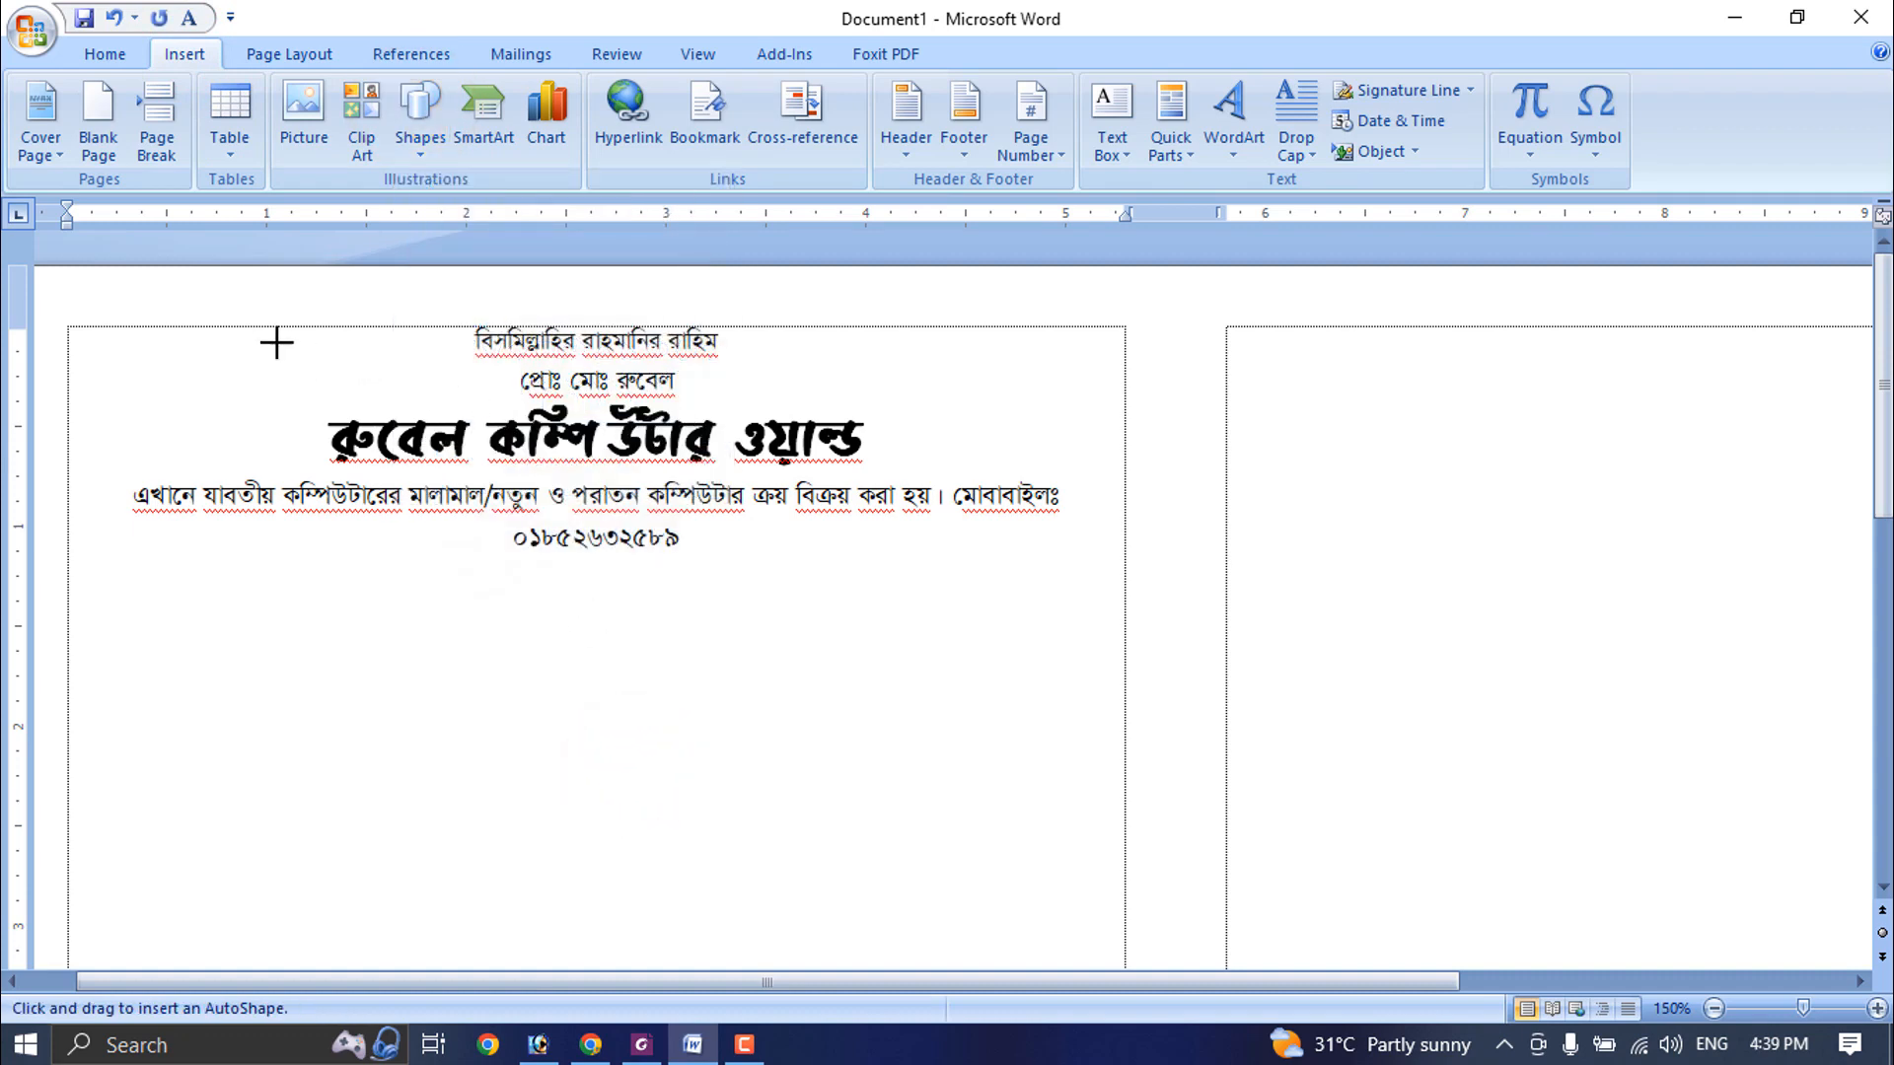
{"action": "mouse_move", "coordinate": [250, 337]}
{"action": "left_mouse_down"}
{"action": "mouse_move", "coordinate": [435, 385]}
{"action": "mouse_move", "coordinate": [424, 422]}
{"action": "mouse_move", "coordinate": [597, 407]}
{"action": "left_mouse_up"}
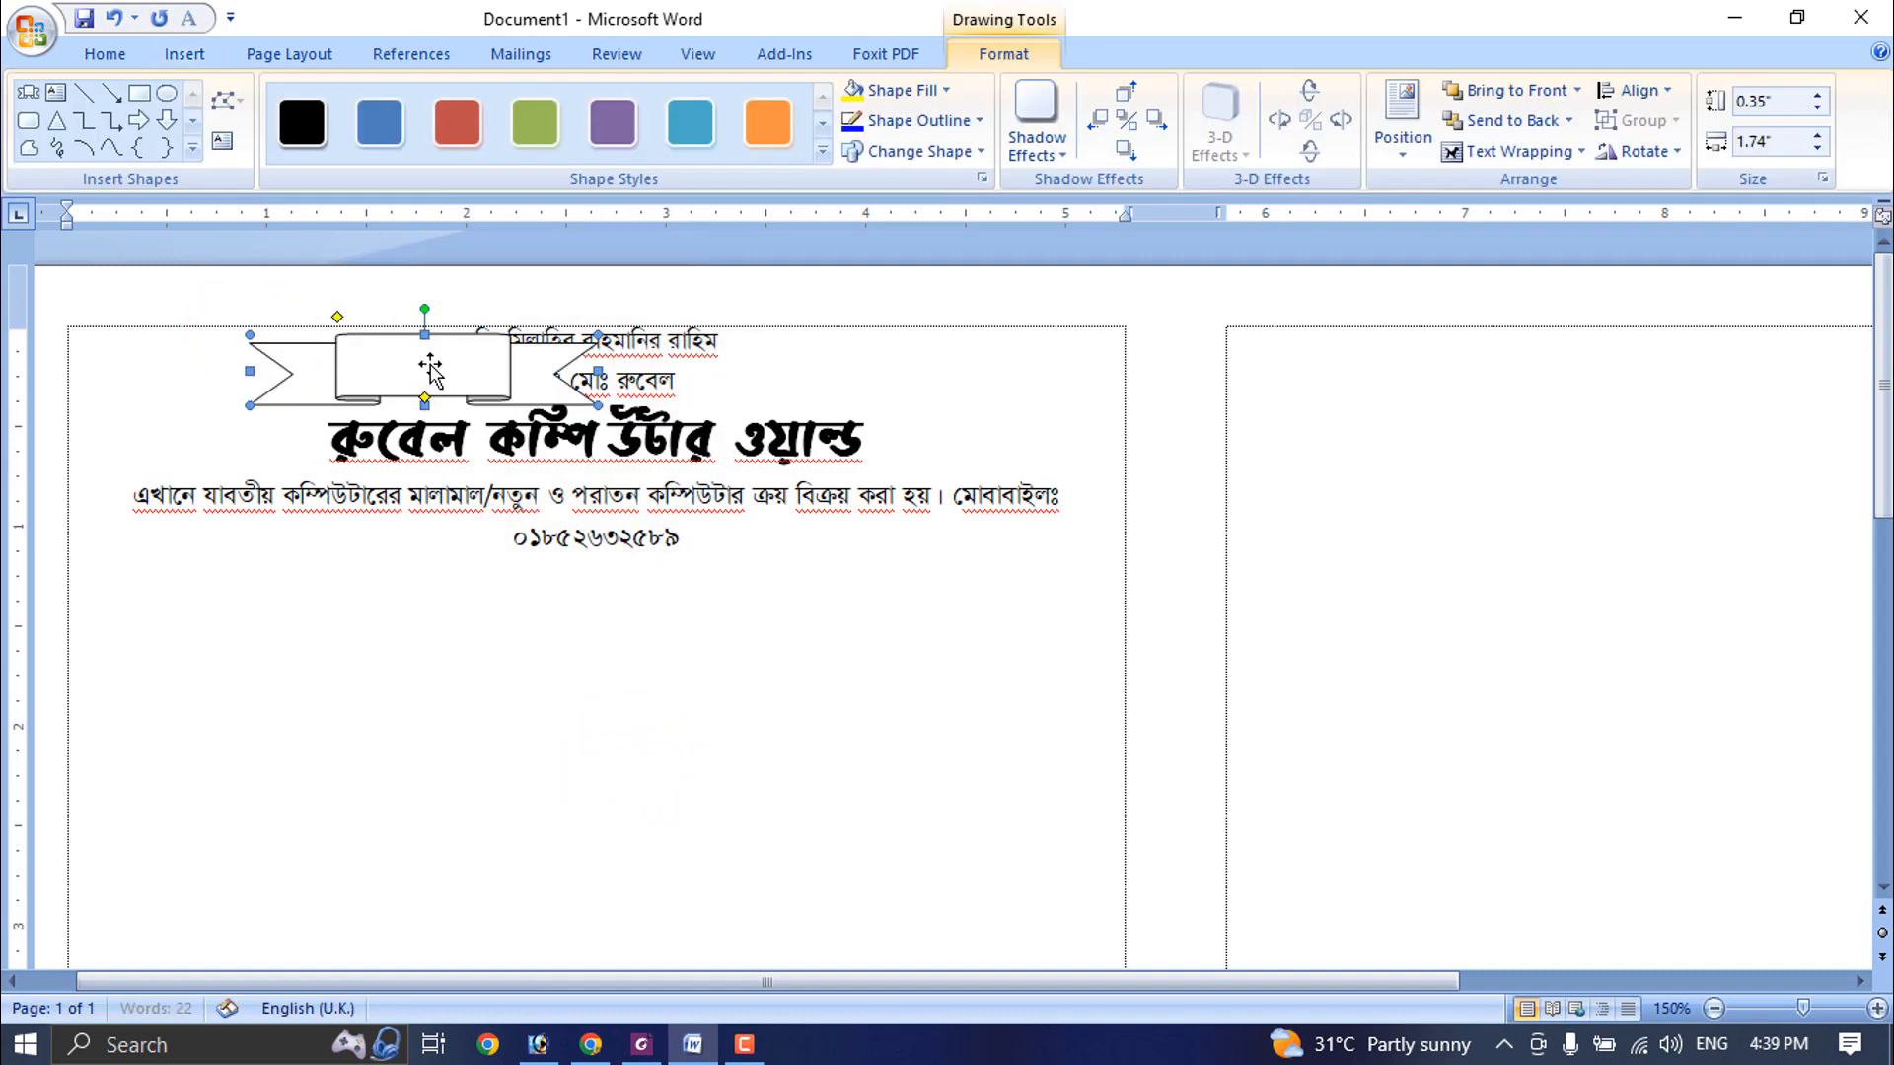
{"action": "left_click_drag", "start_coordinate": [410, 347], "coordinate": [320, 358]}
- Add the copied text "ক্যাশ মেমো" inside the ribbon banner and make it bold
{"action": "right_click", "coordinate": [325, 367]}
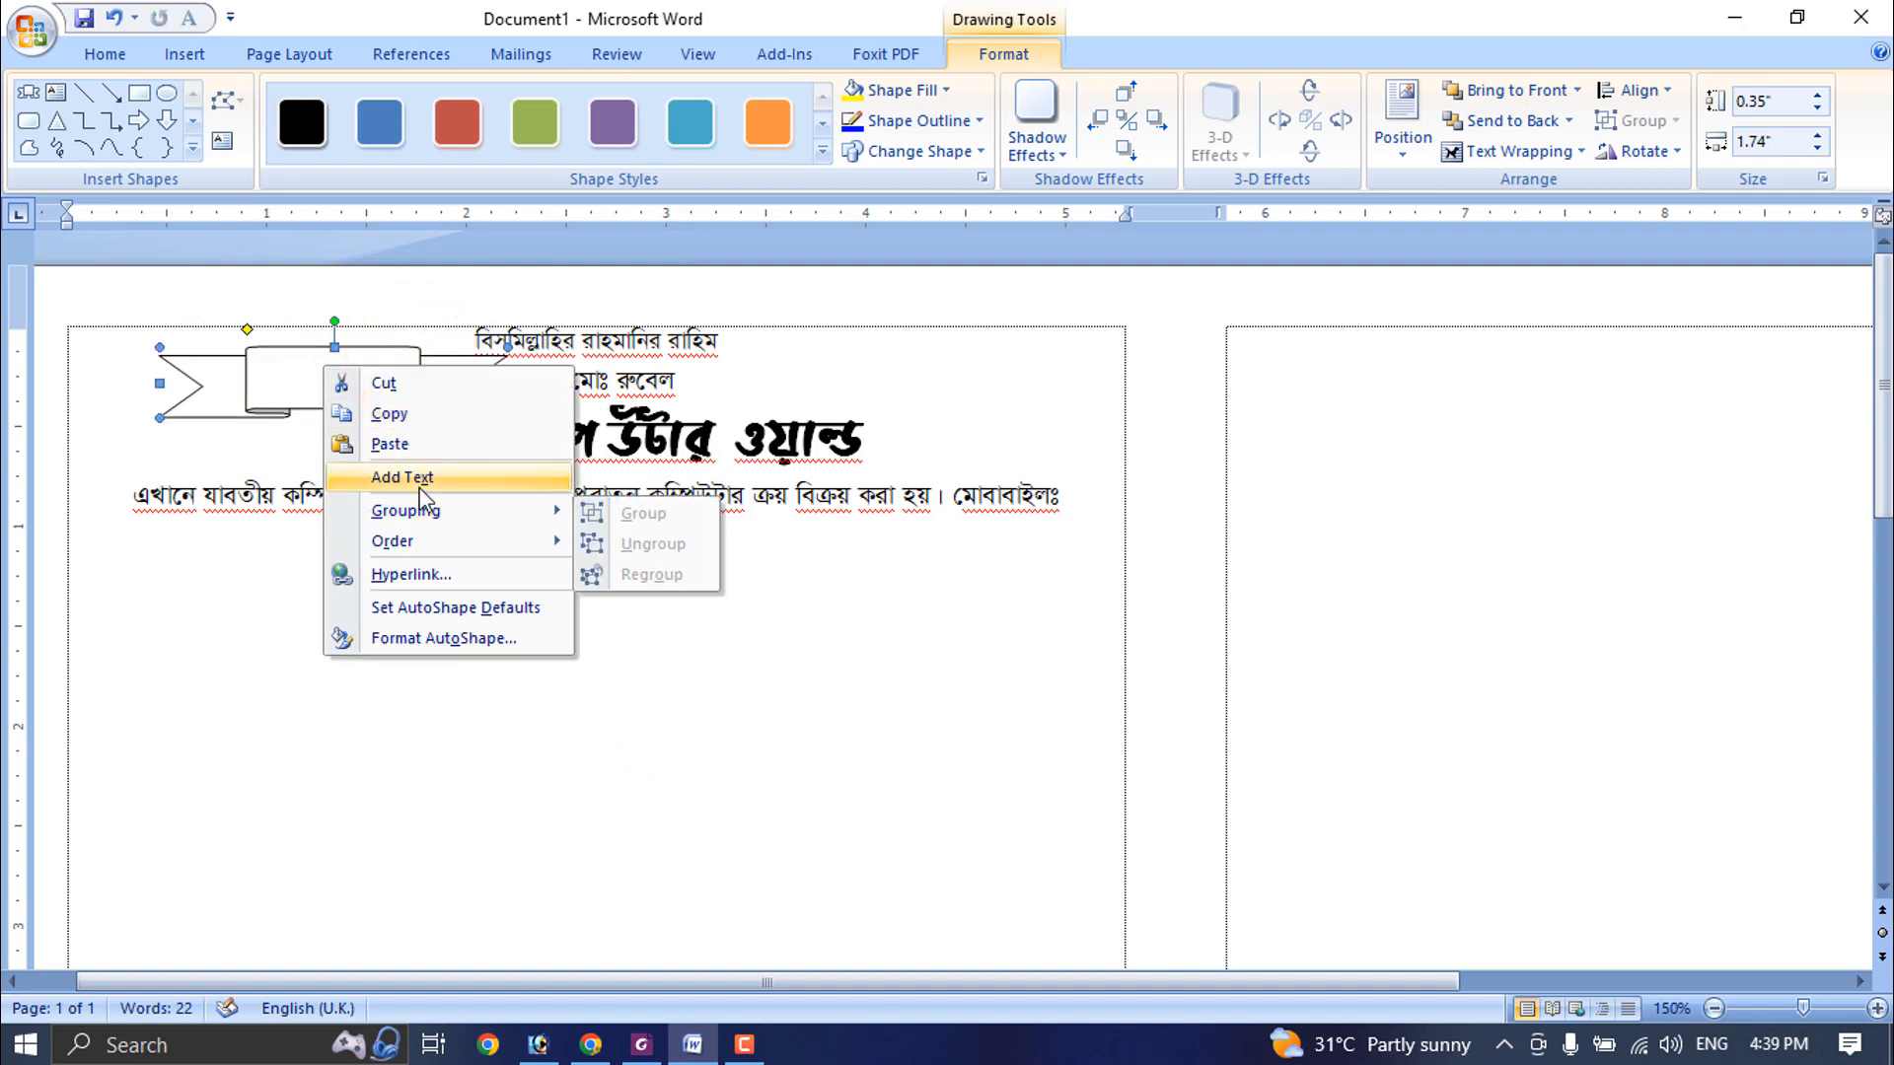
{"action": "left_click", "coordinate": [481, 480]}
{"action": "left_click", "coordinate": [332, 372]}
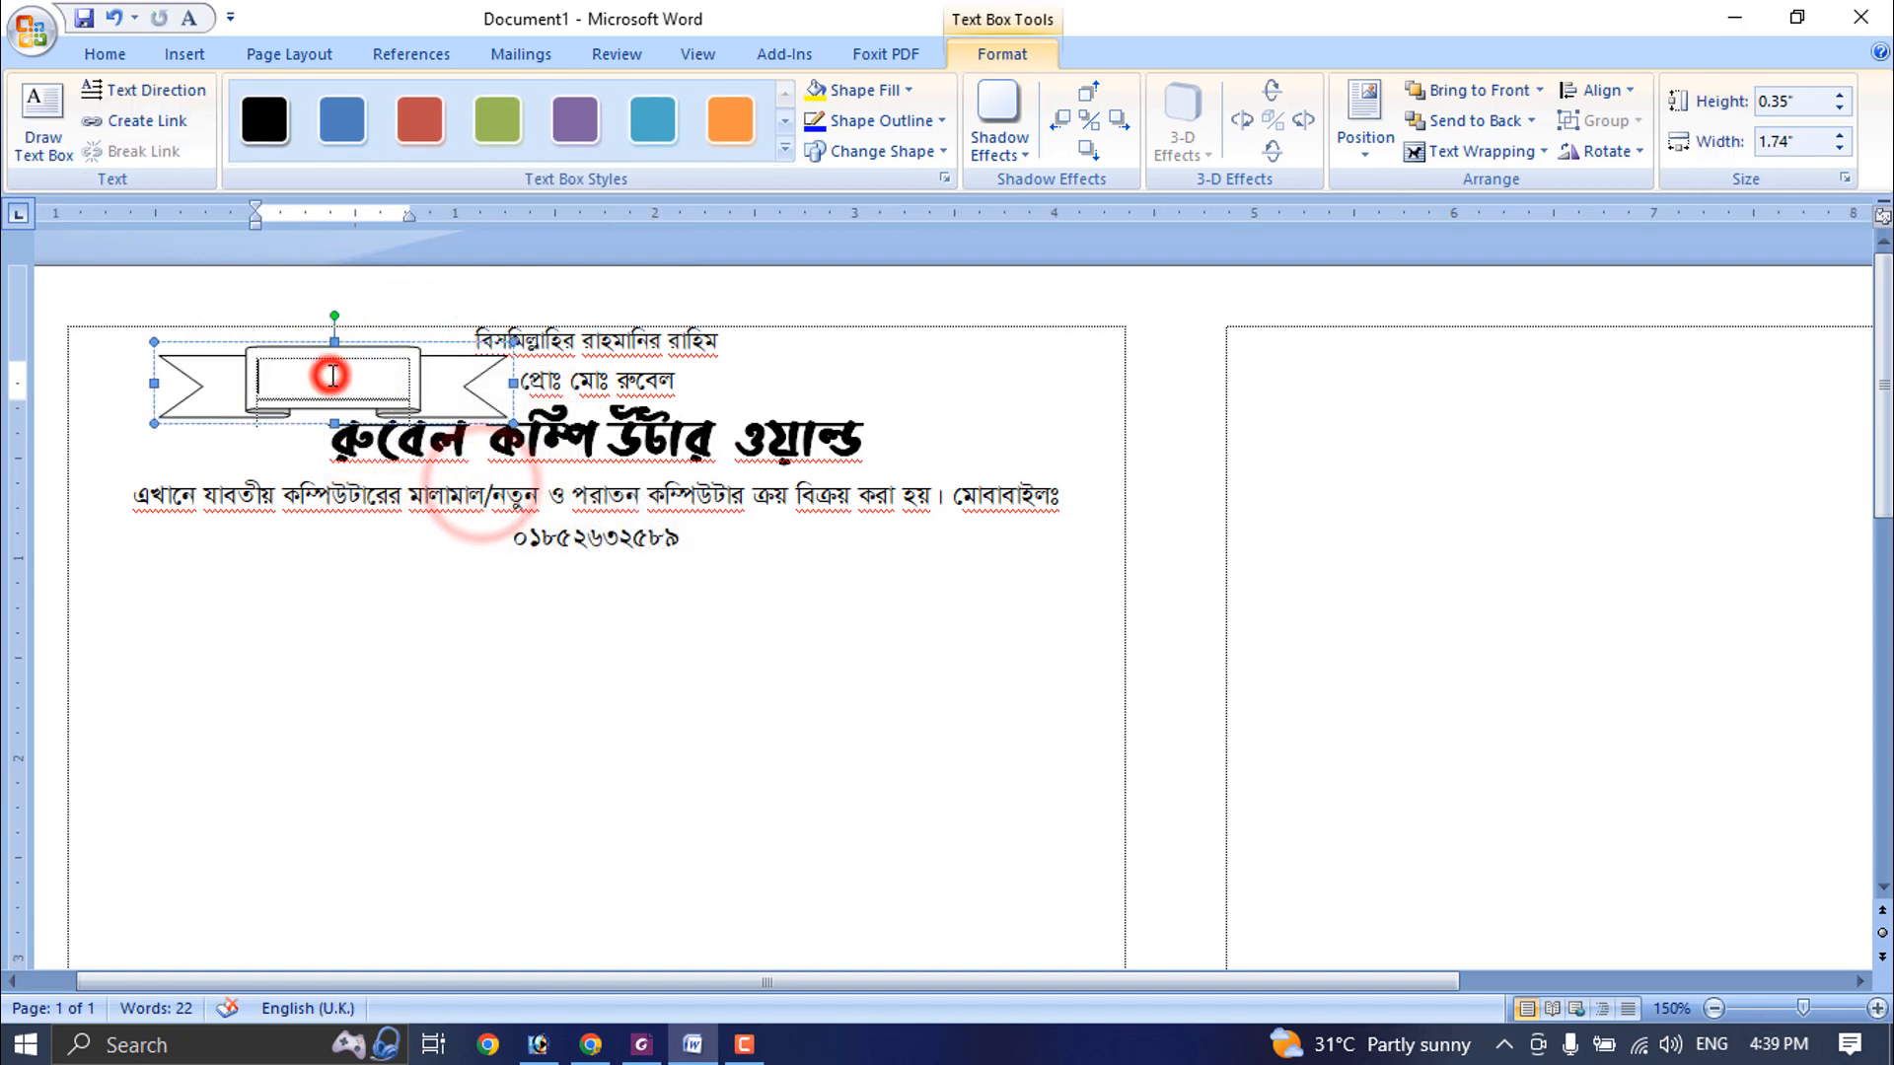
{"action": "type", "text": "ক্যাশ মেমো"}
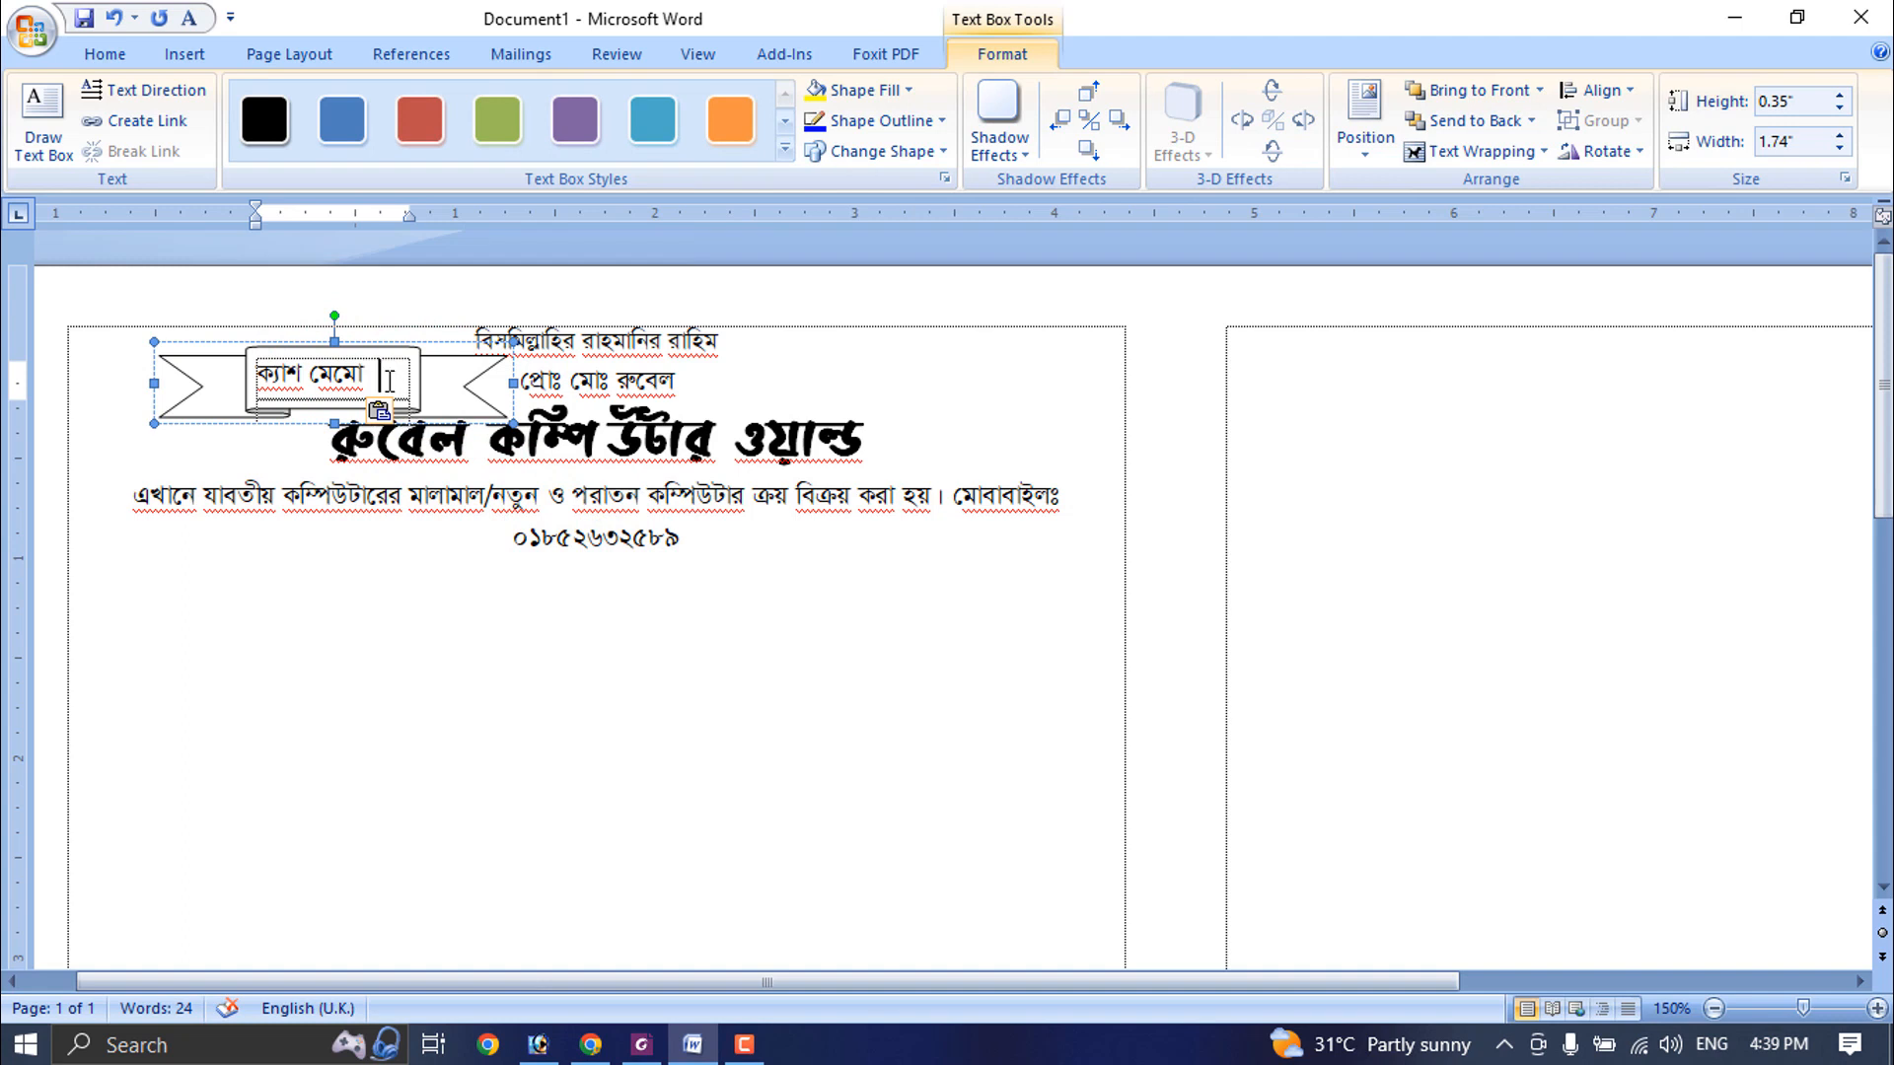
{"action": "triple_click", "coordinate": [390, 380]}
{"action": "left_click", "coordinate": [105, 54]}
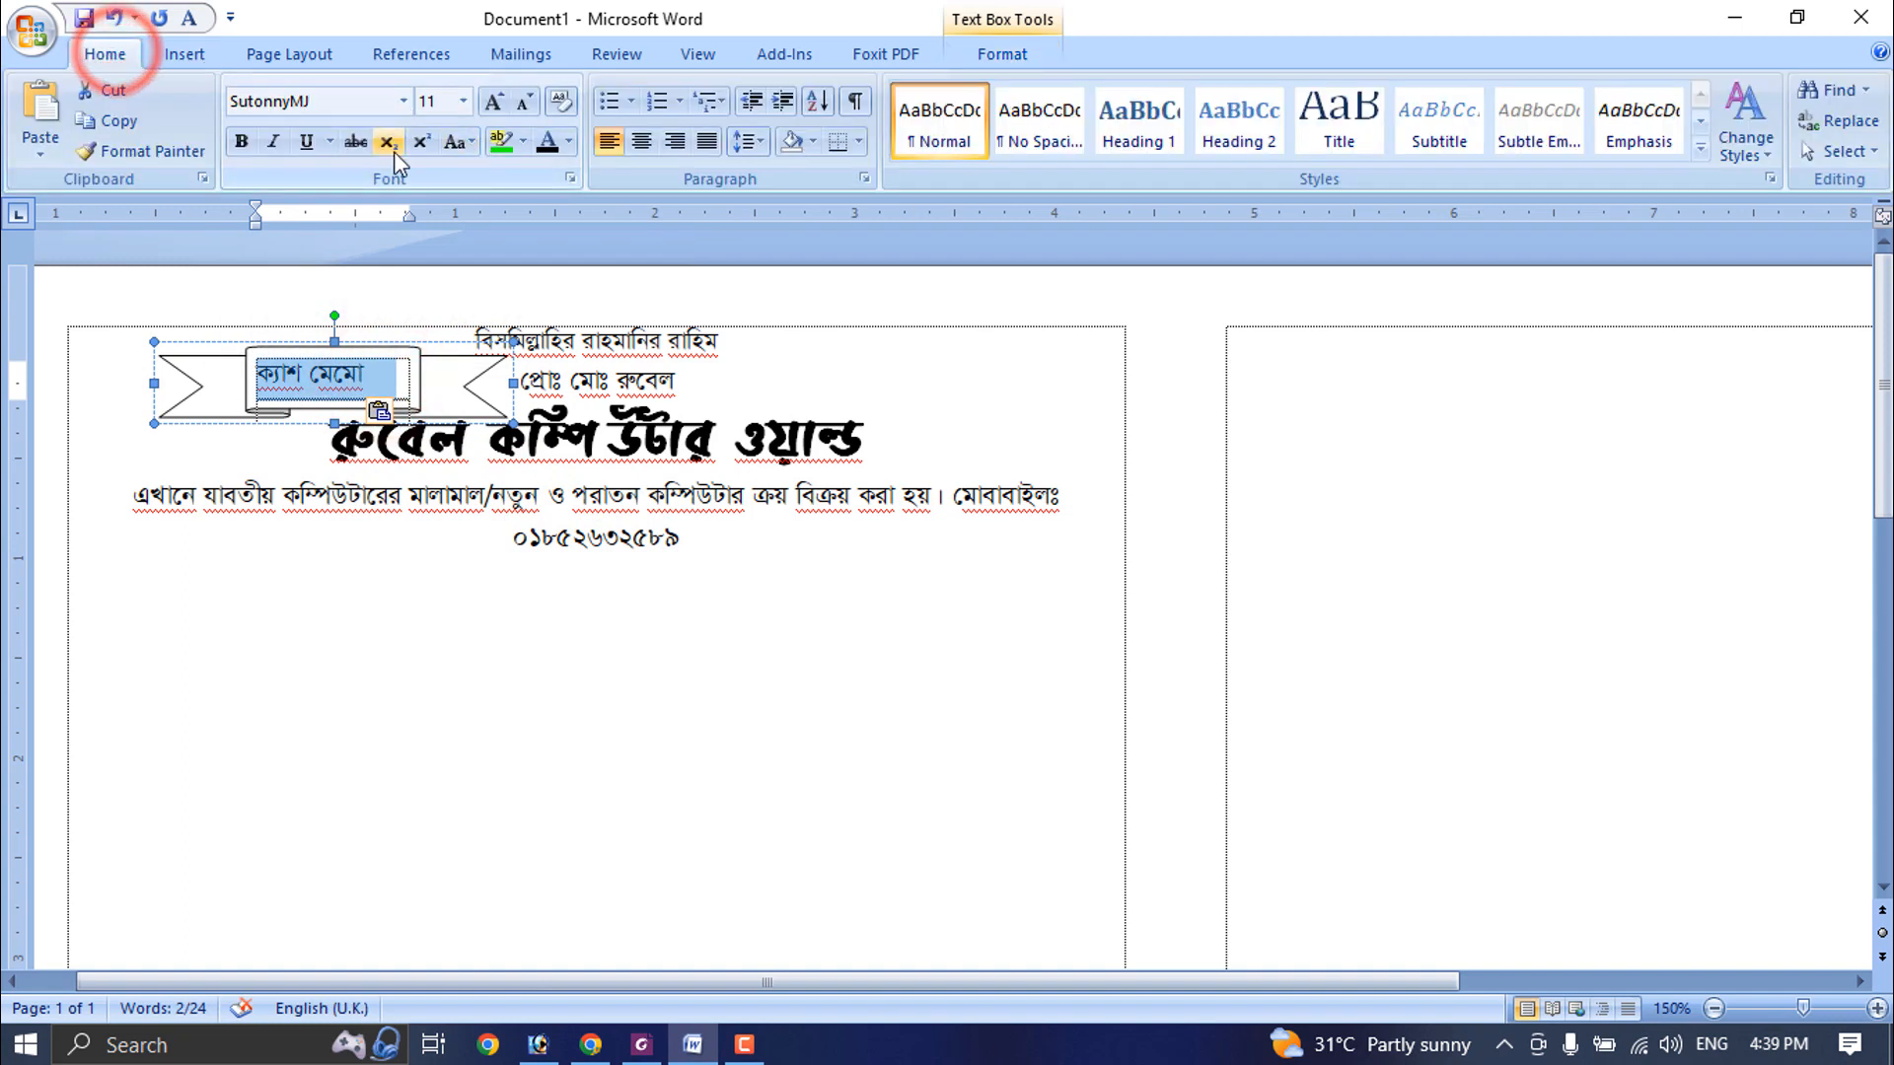
{"action": "left_click", "coordinate": [236, 144]}
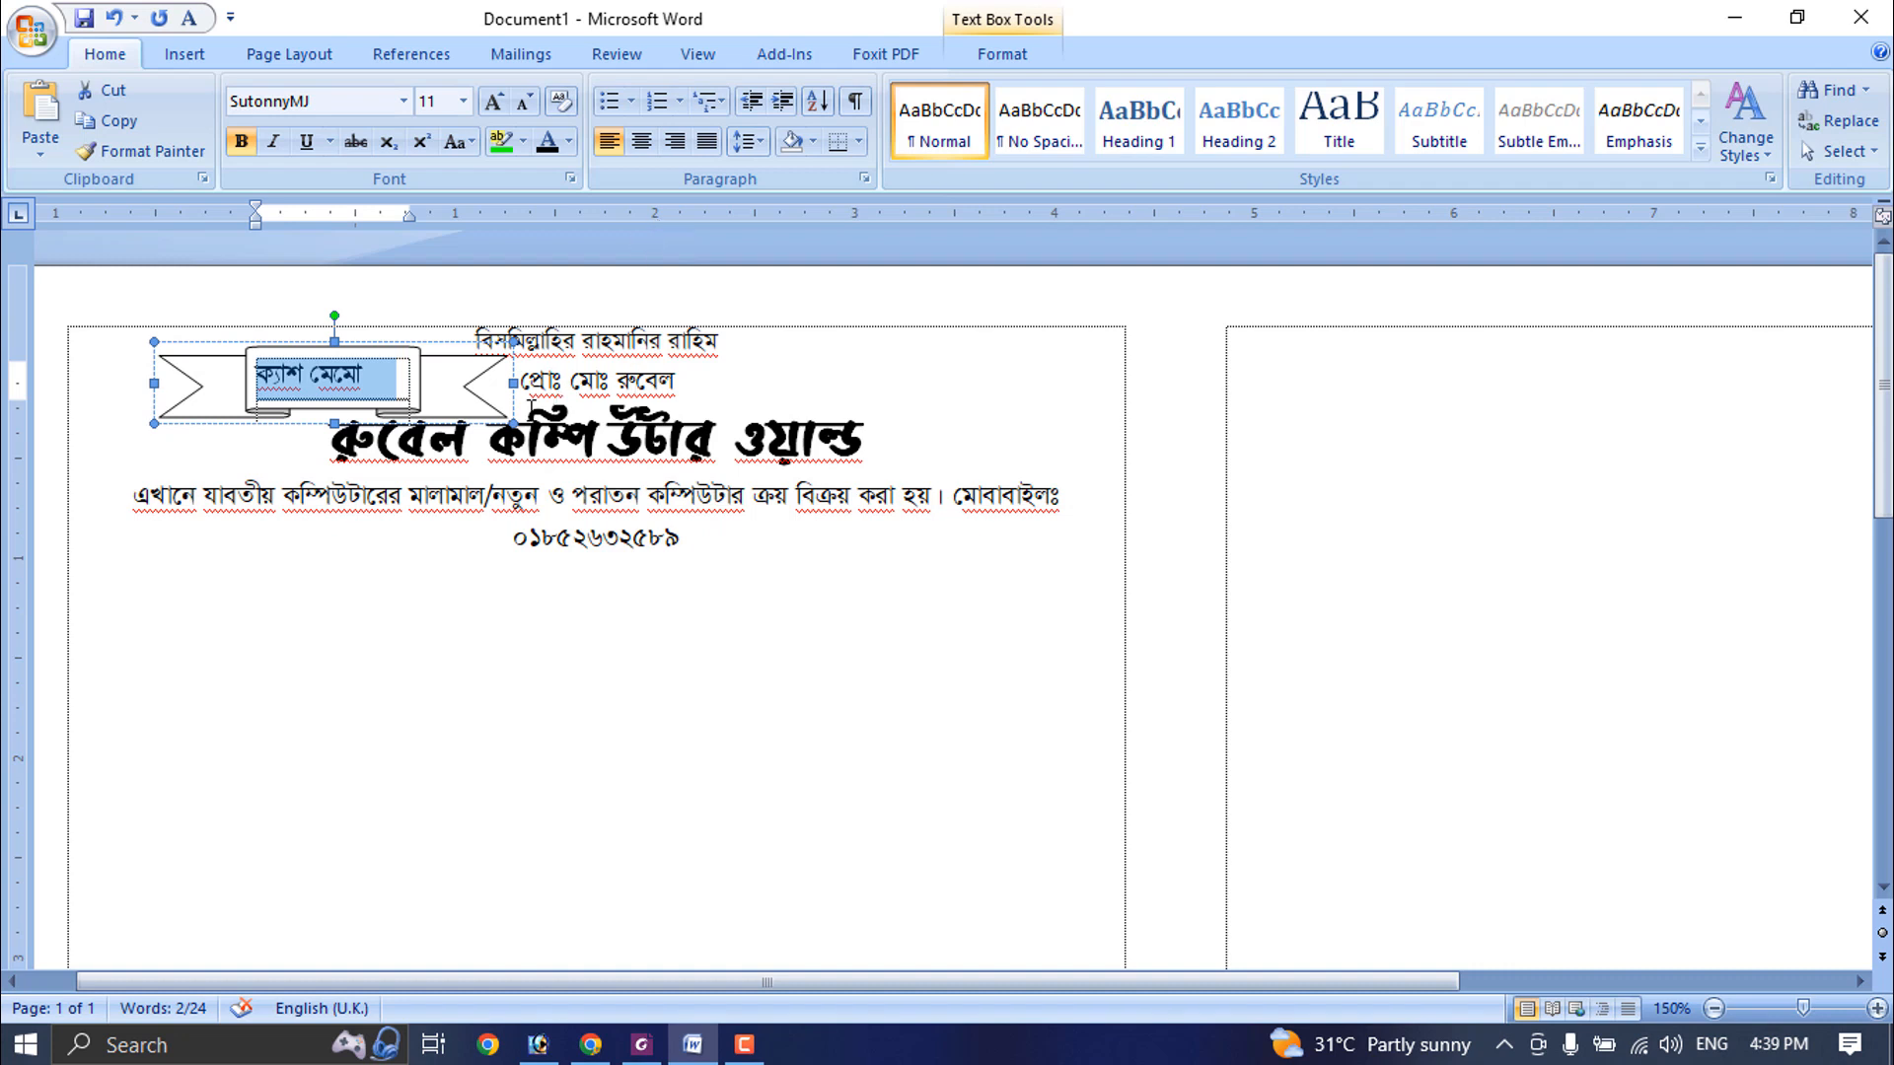
{"action": "left_click", "coordinate": [382, 380]}
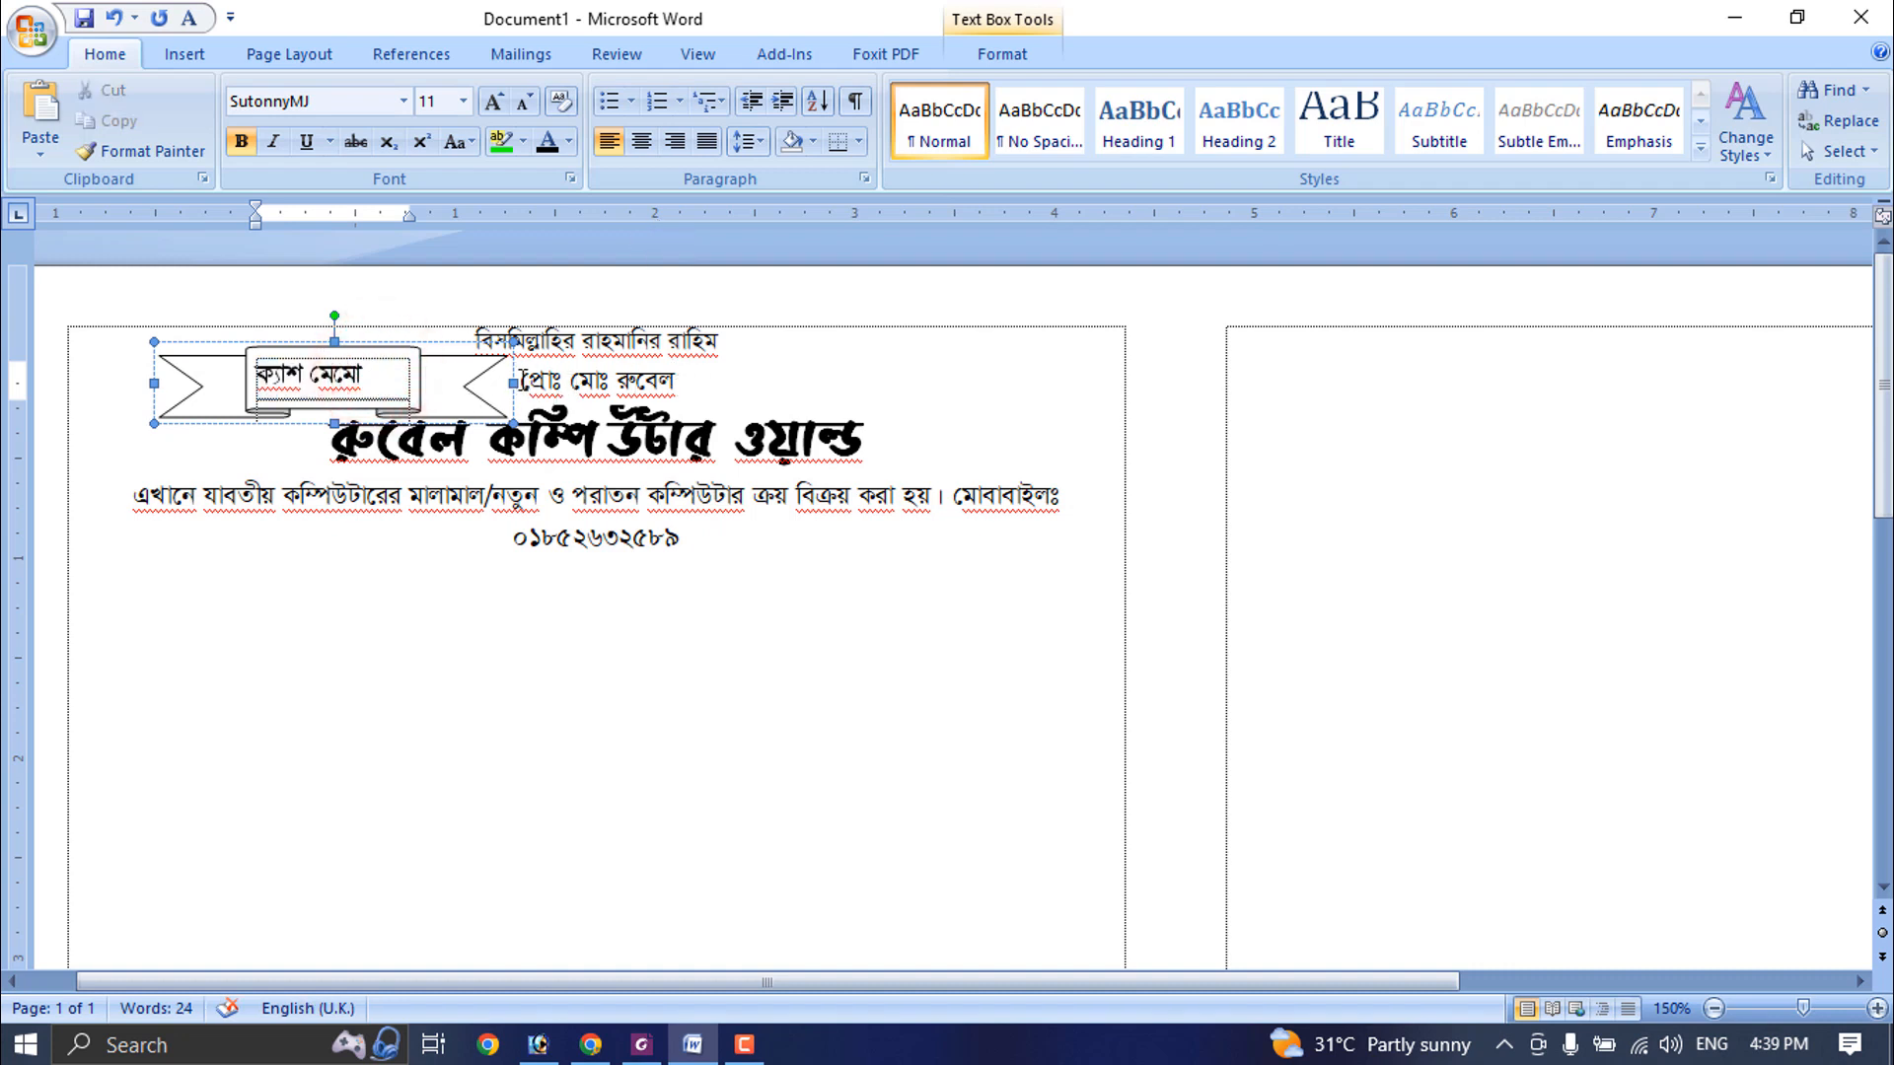
- Right-align the proprietor line and make it bold
{"action": "left_click", "coordinate": [521, 381]}
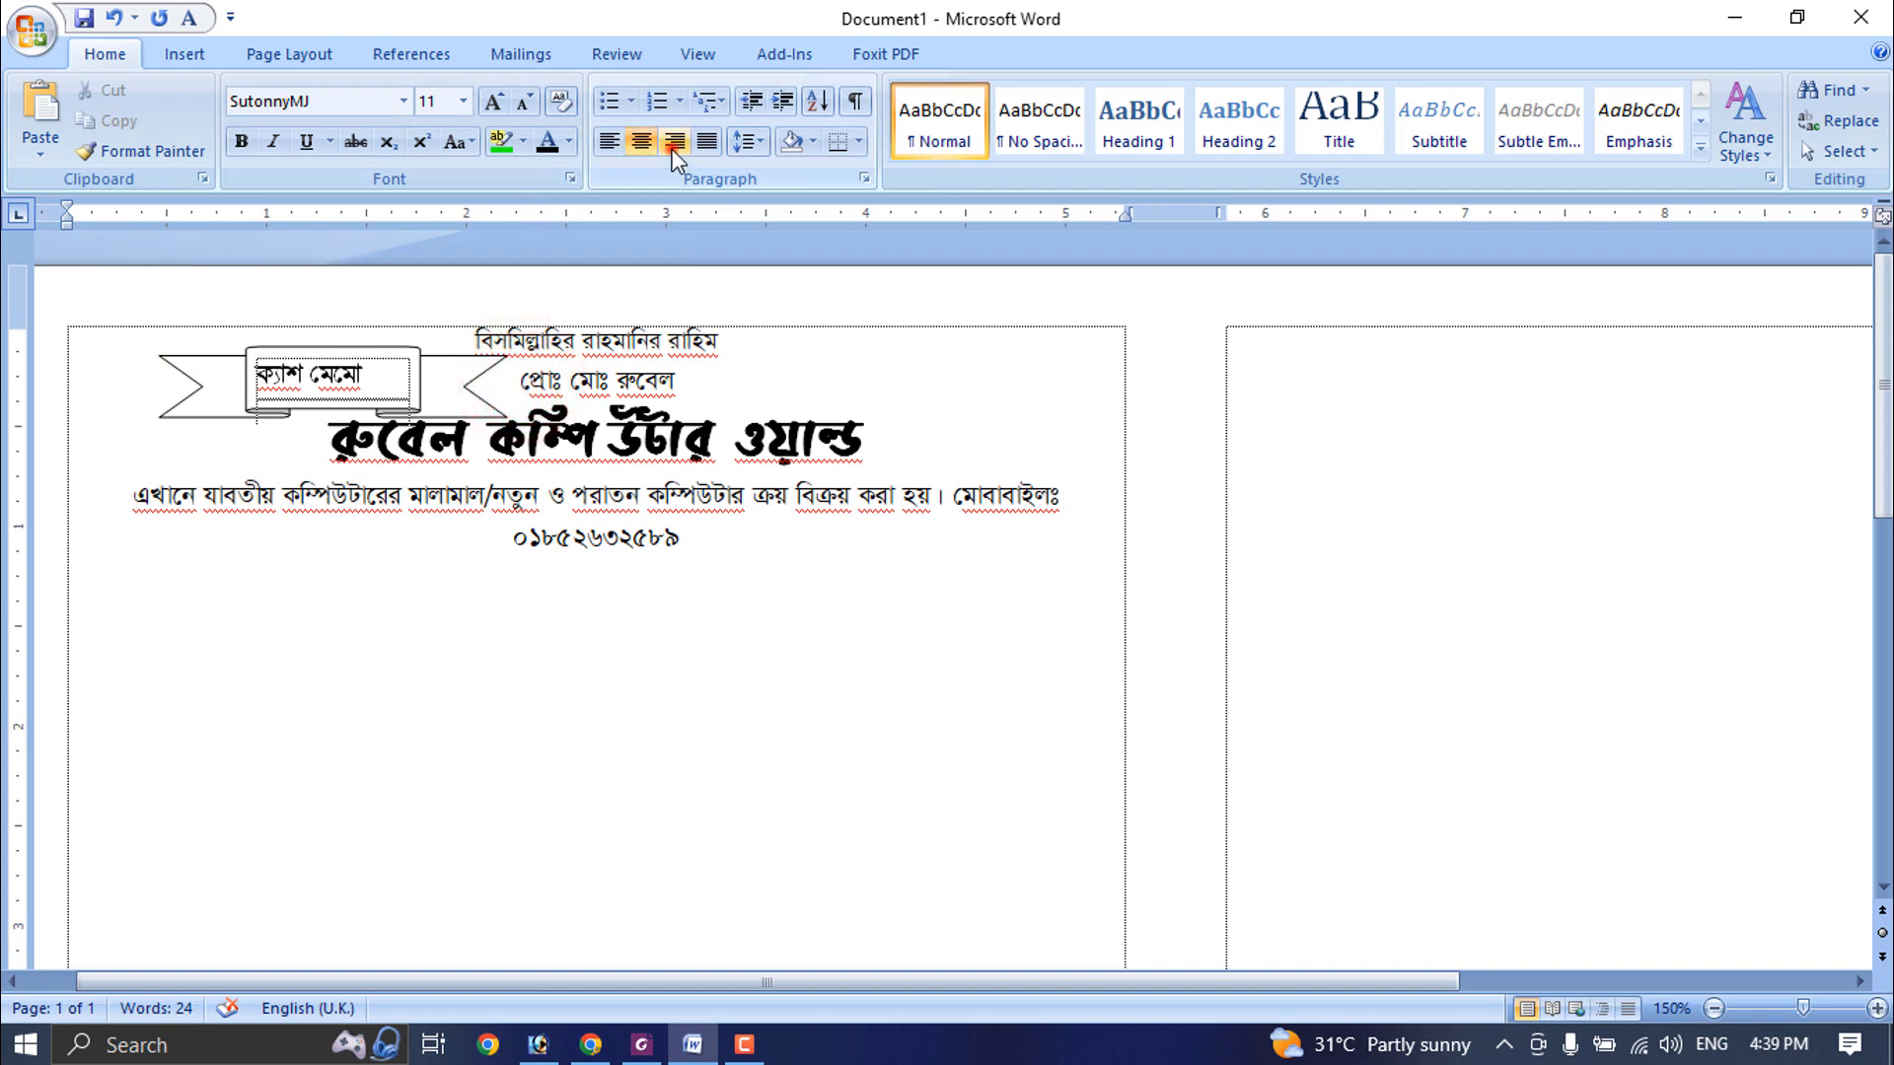
{"action": "left_click", "coordinate": [675, 141]}
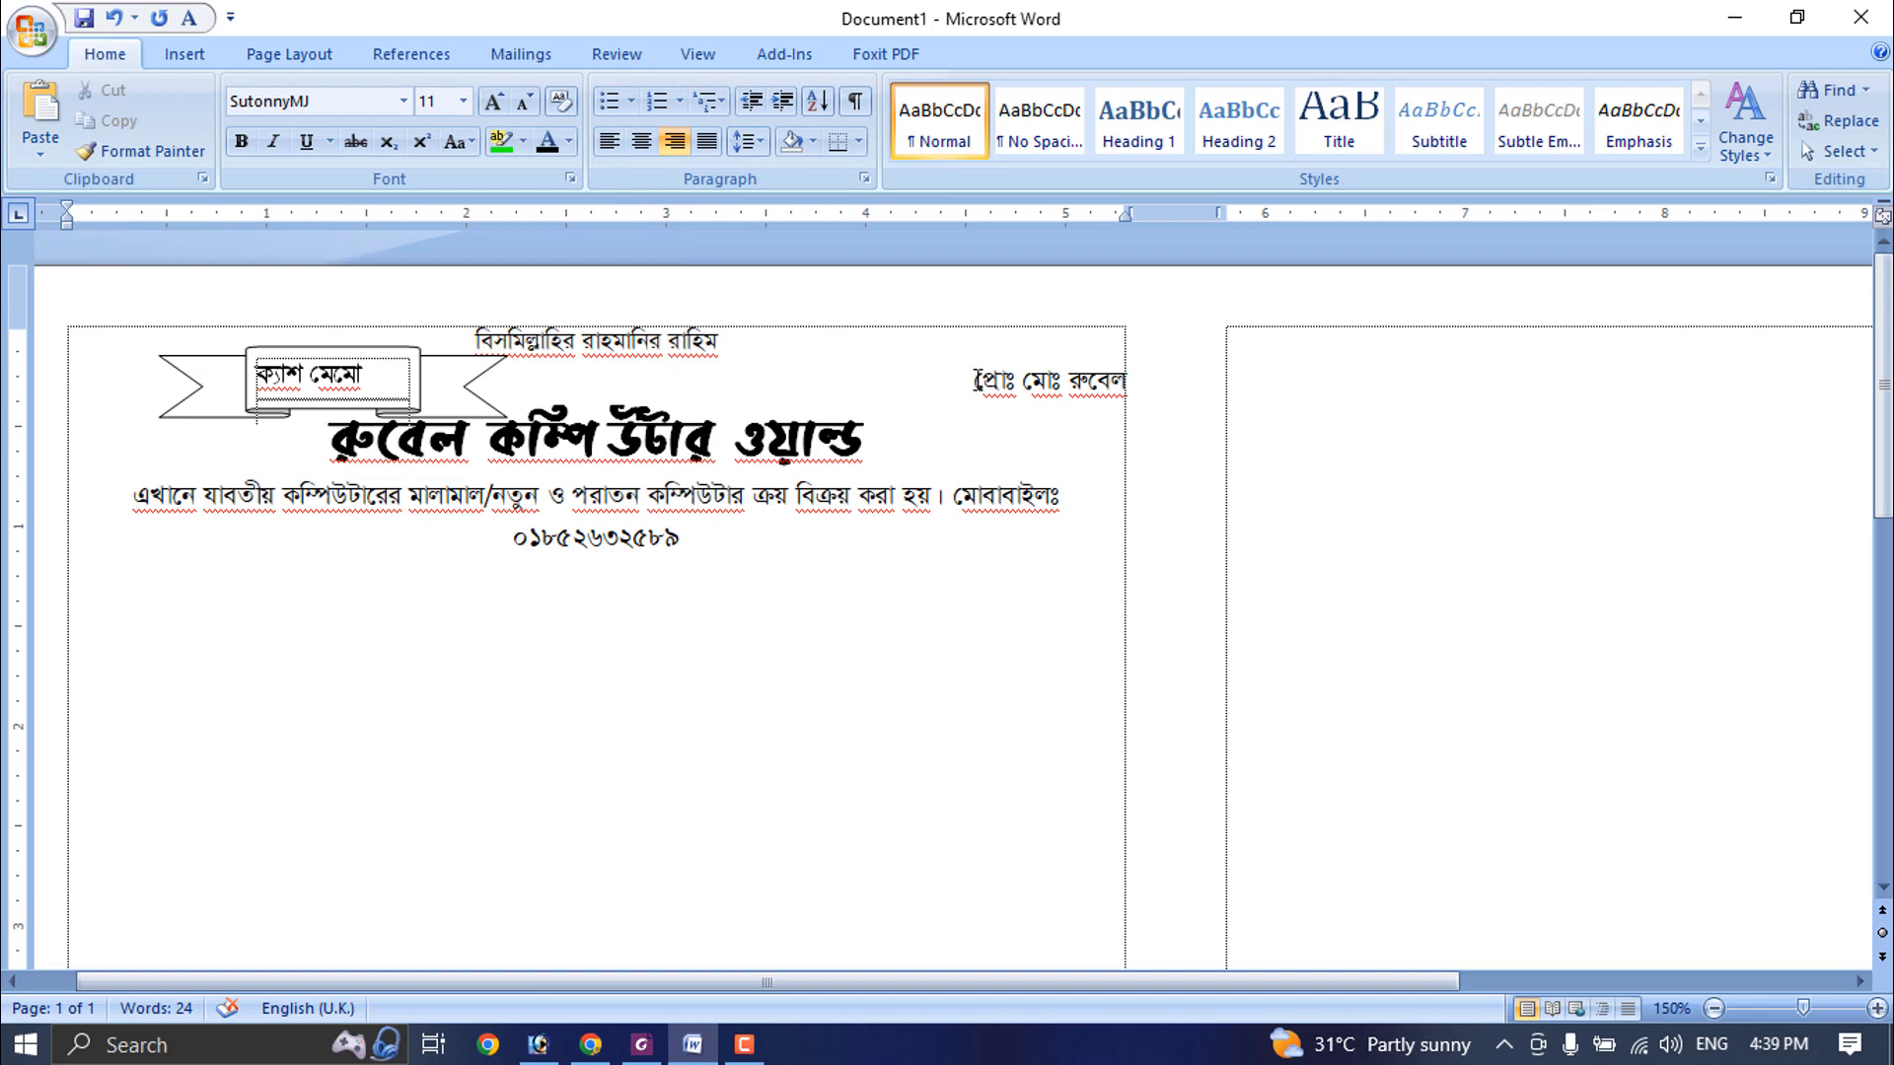
{"action": "left_click_drag", "start_coordinate": [967, 384], "coordinate": [1145, 389]}
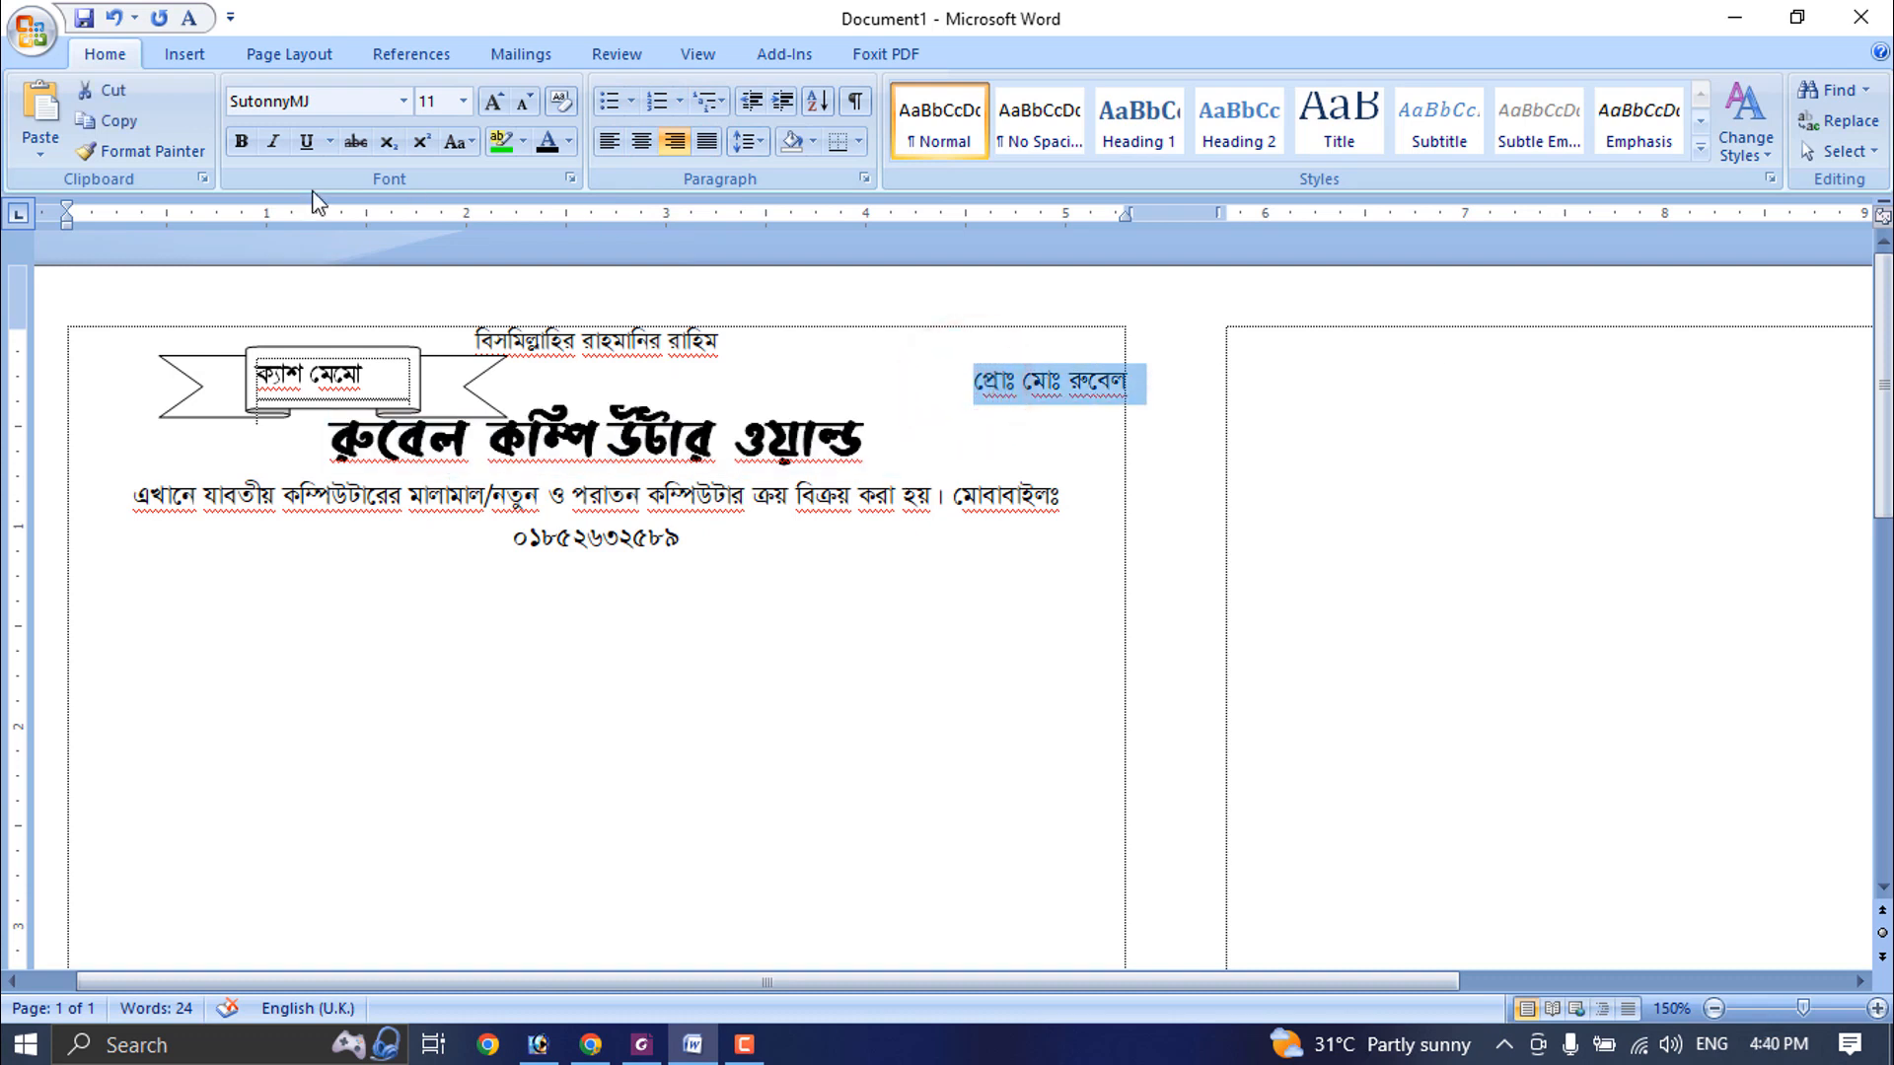
{"action": "left_click", "coordinate": [244, 141]}
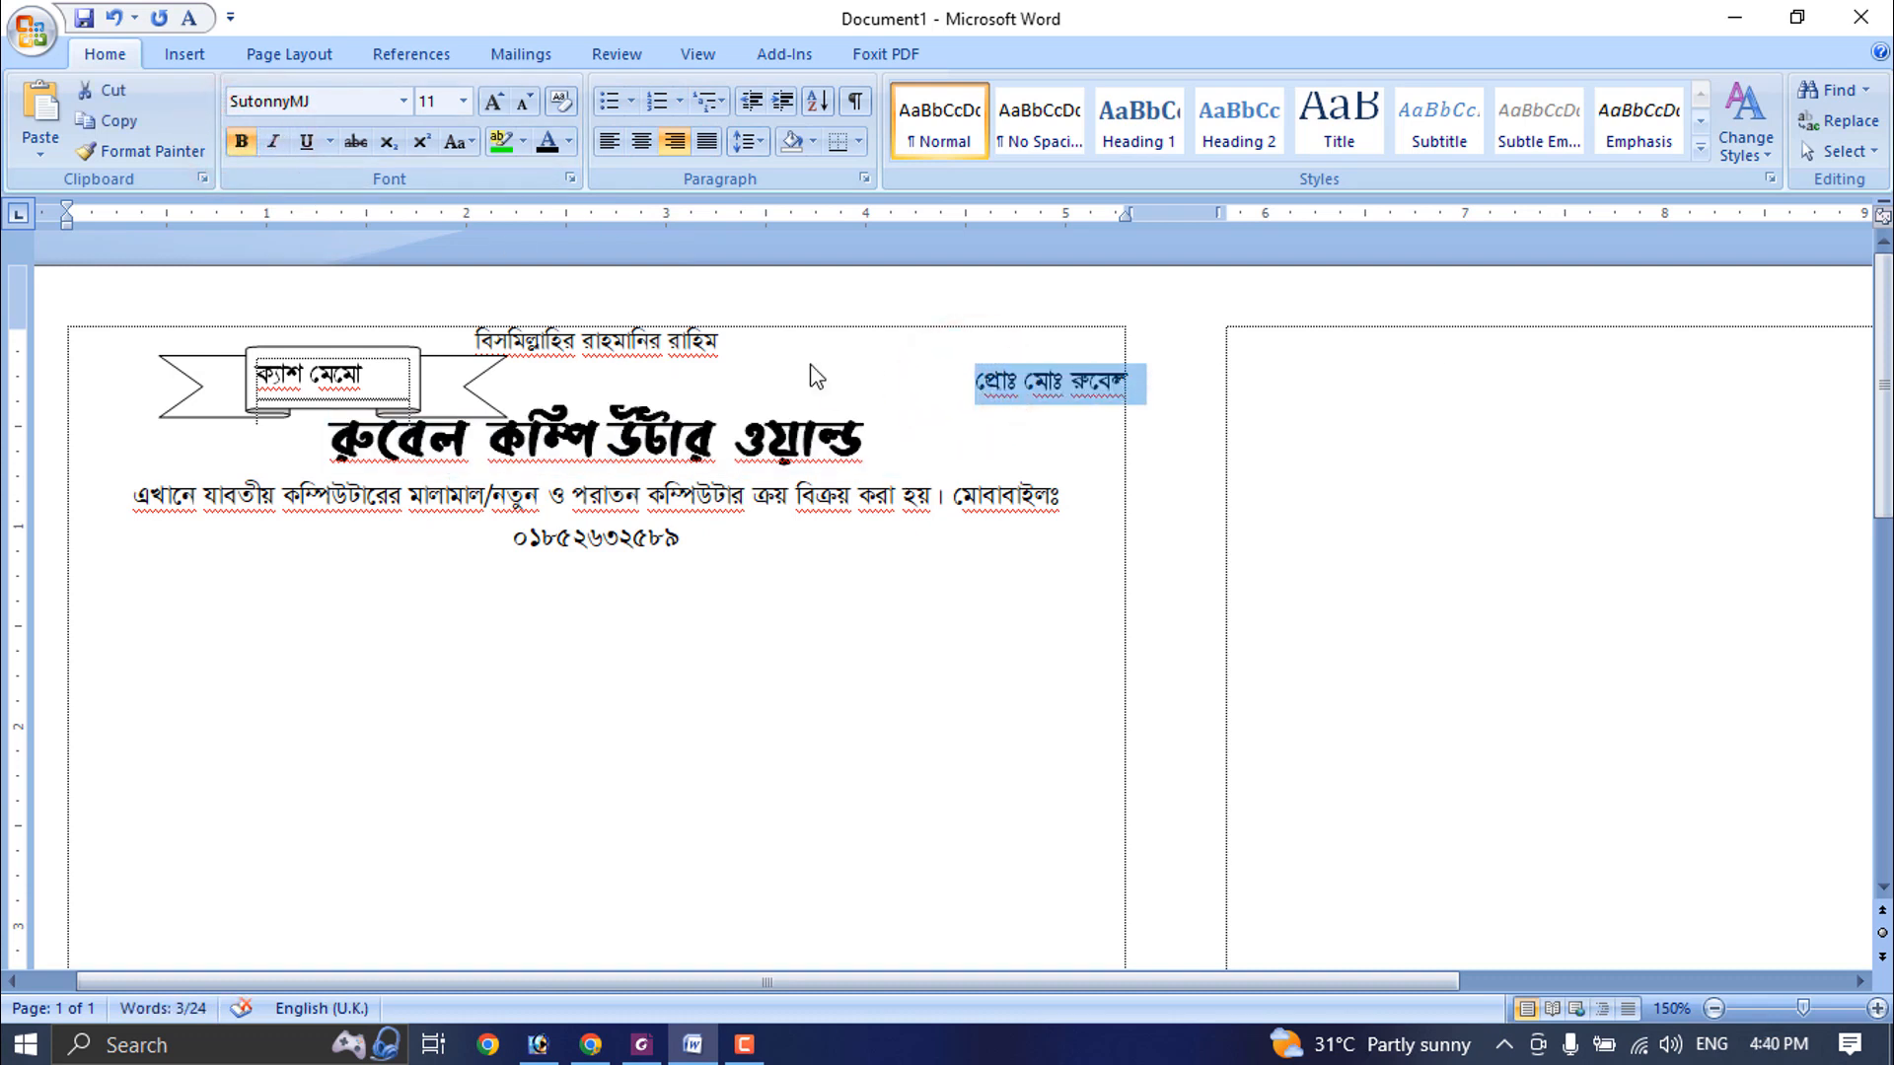
- Move the ribbon banner to the centre beneath the opening line and shorten it so it clears the shop name
{"action": "left_click", "coordinate": [425, 360]}
{"action": "left_click_drag", "start_coordinate": [371, 349], "coordinate": [620, 359]}
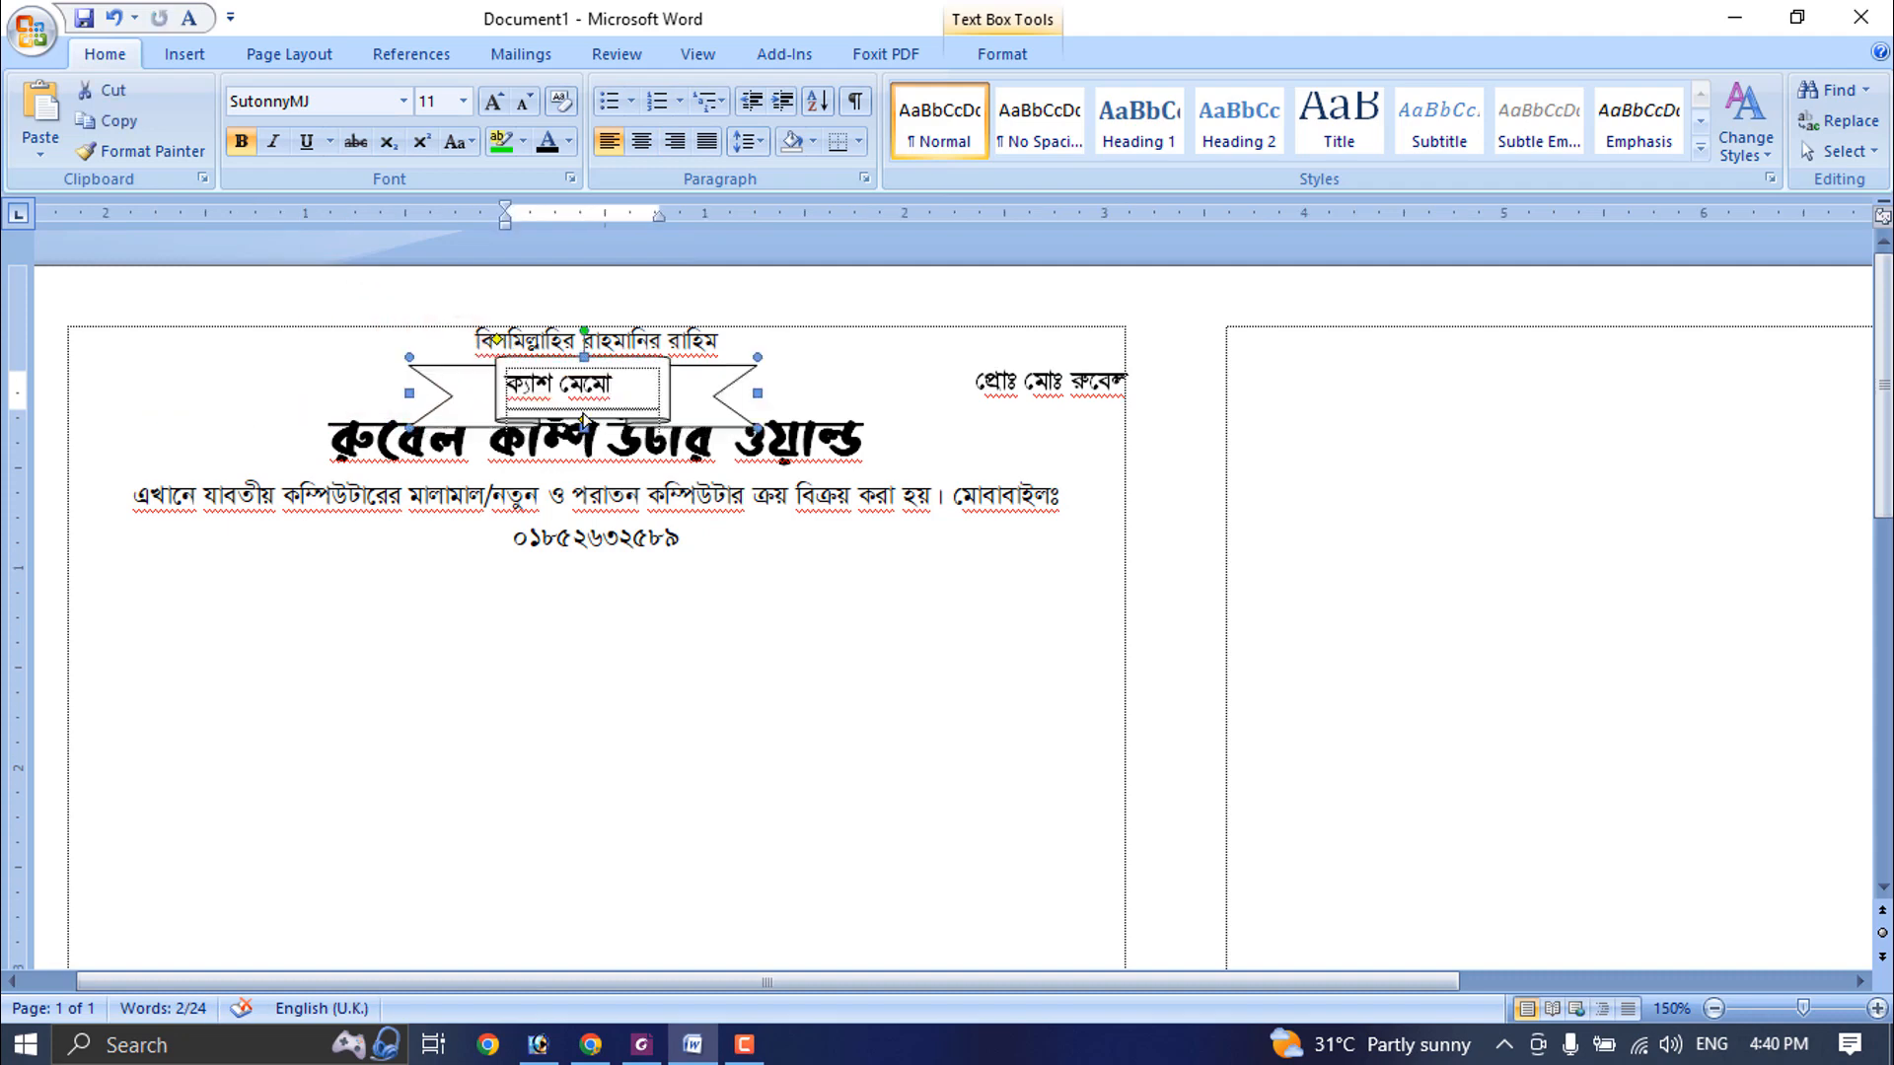
{"action": "scroll", "coordinate": [590, 431], "scroll_direction": "up", "scroll_amount": 5}
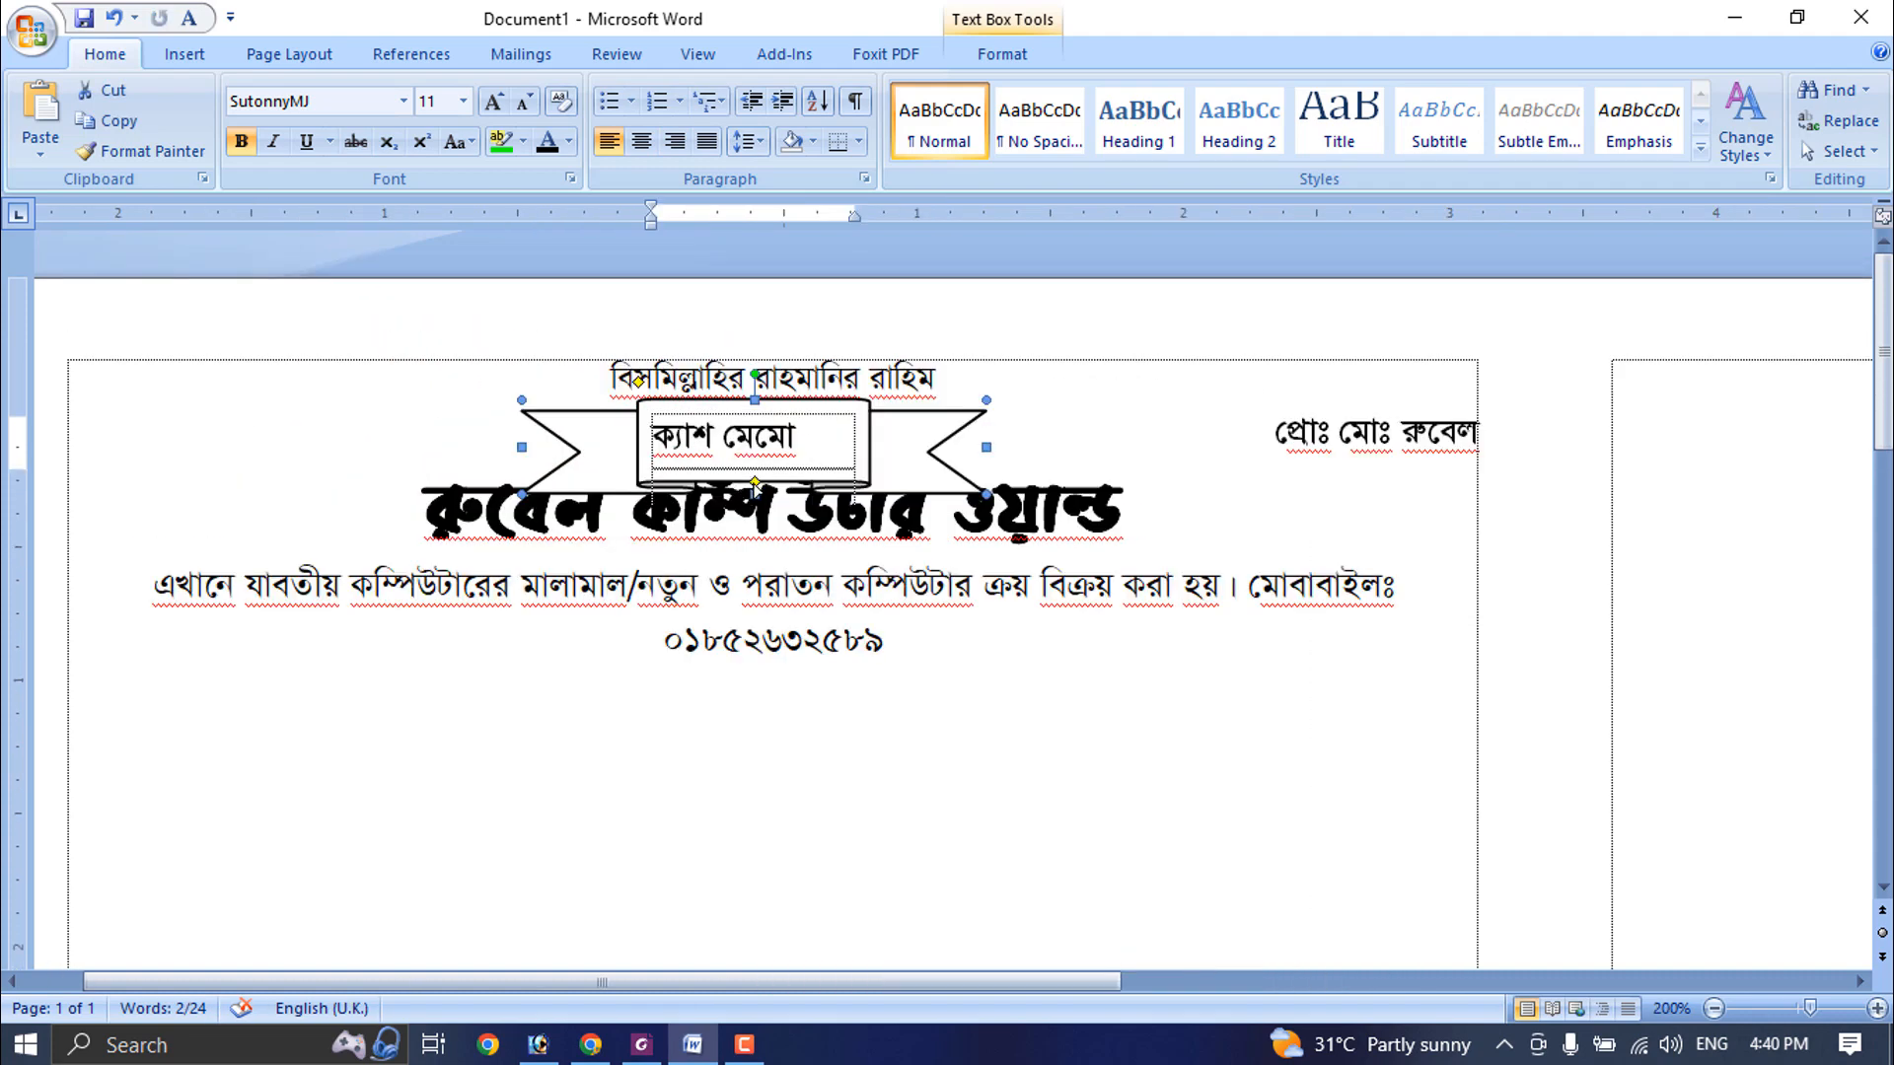
{"action": "left_click", "coordinate": [809, 437]}
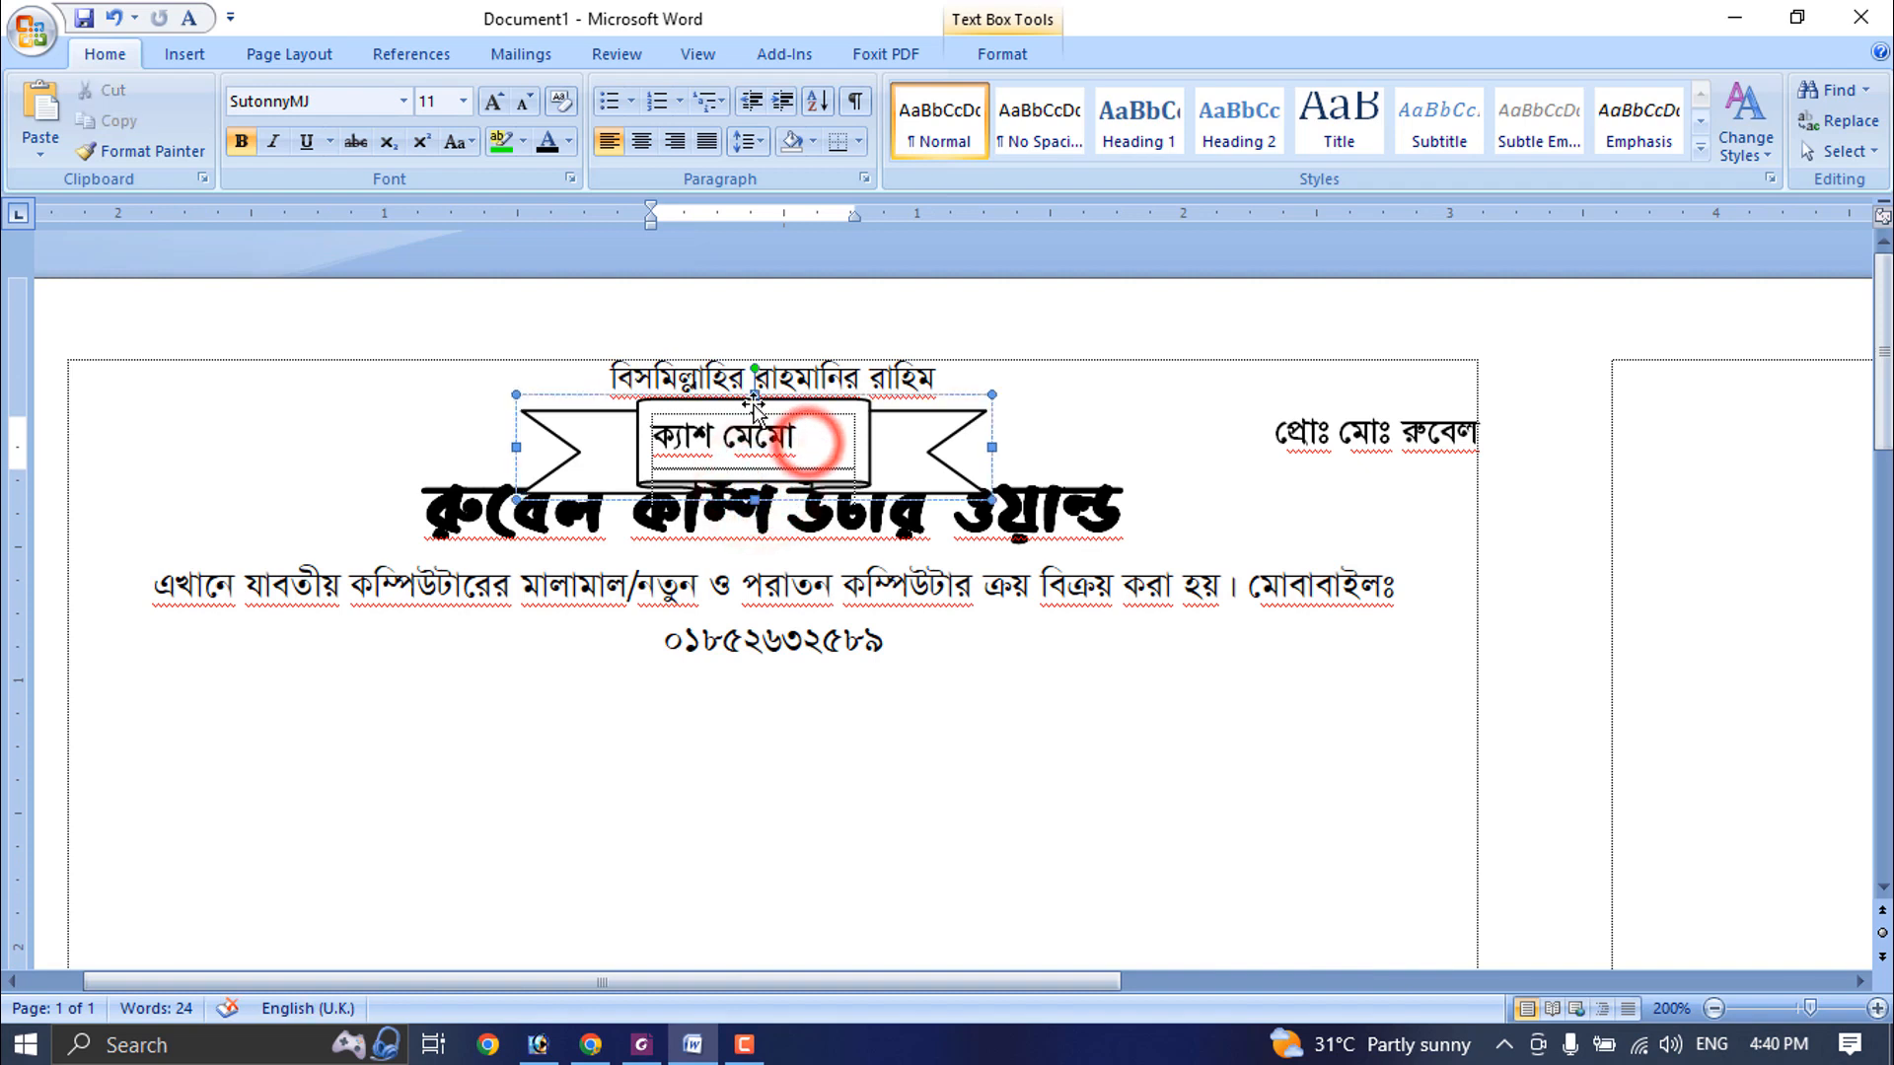
{"action": "left_click_drag", "start_coordinate": [755, 500], "coordinate": [755, 473]}
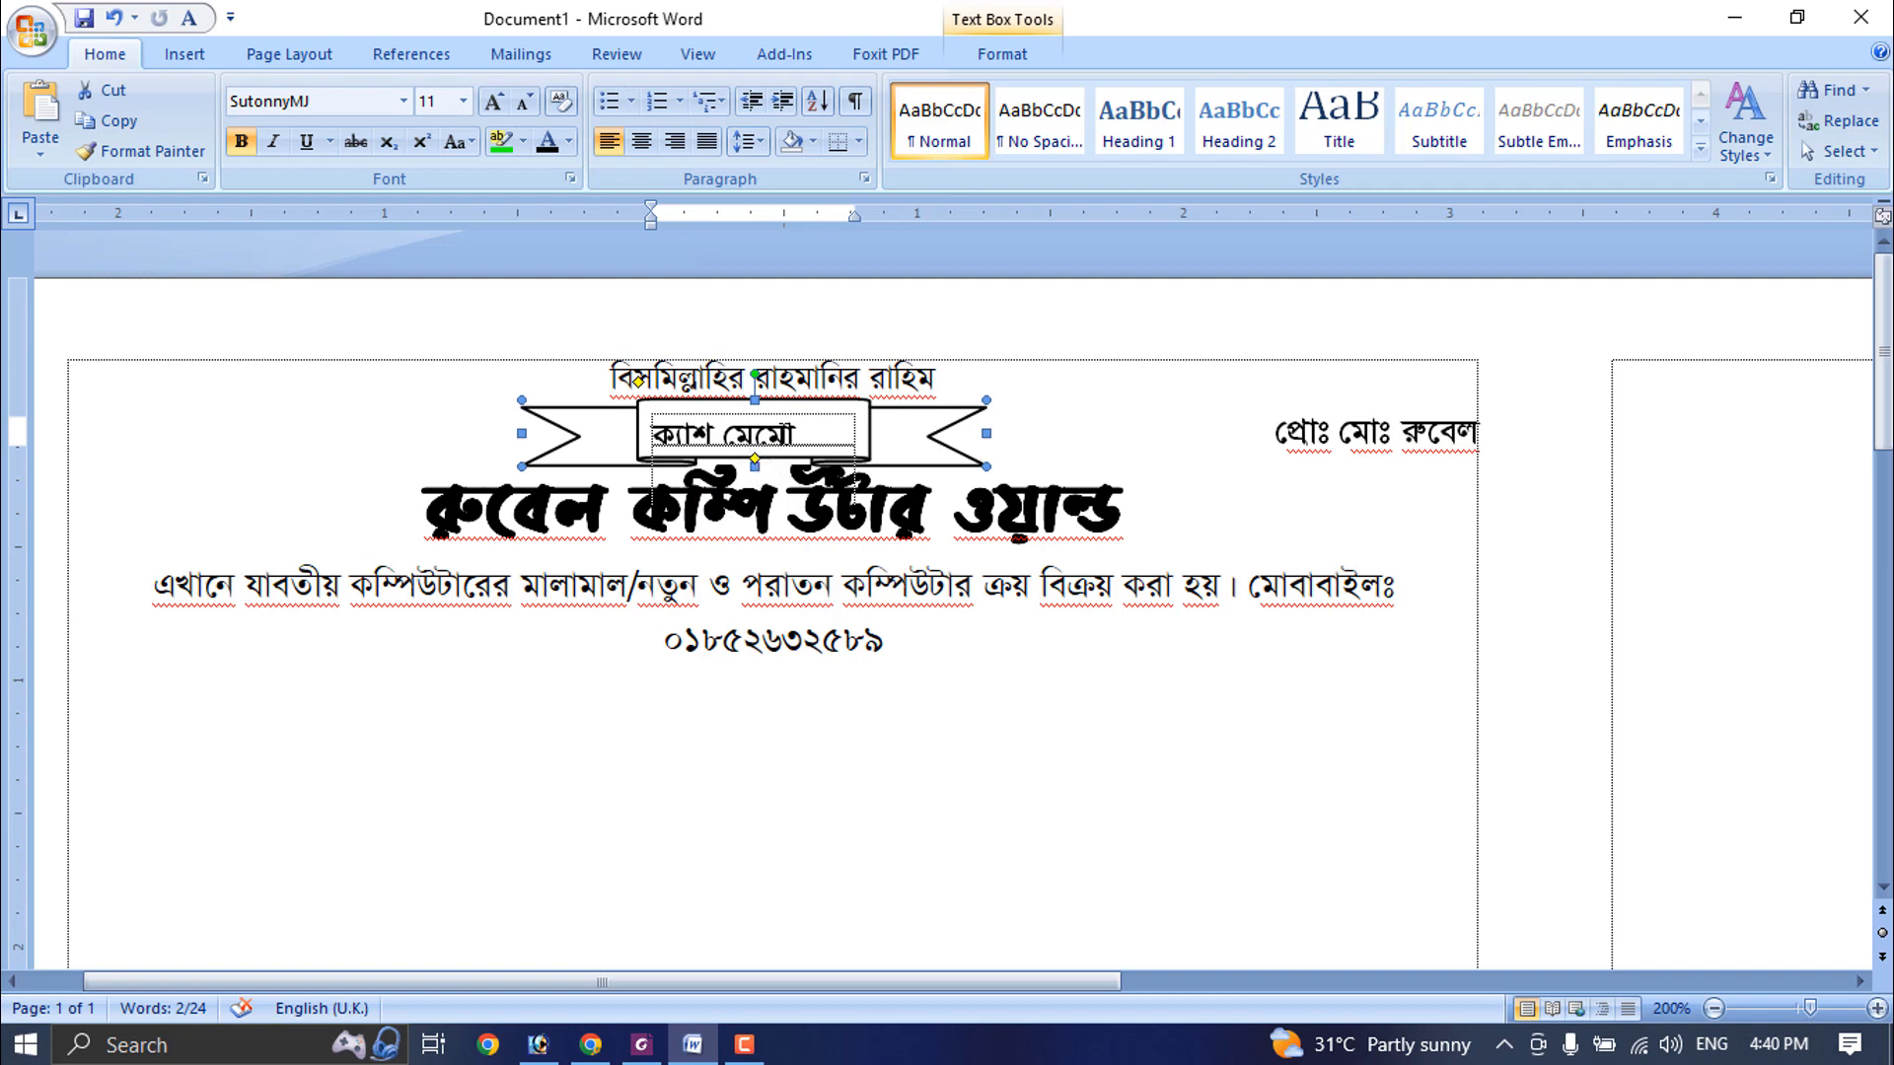
- Set the ribbon banner's internal top and bottom text margins to 0"
{"action": "left_click", "coordinate": [794, 434]}
{"action": "scroll", "coordinate": [1039, 492], "scroll_direction": "up", "scroll_amount": 6}
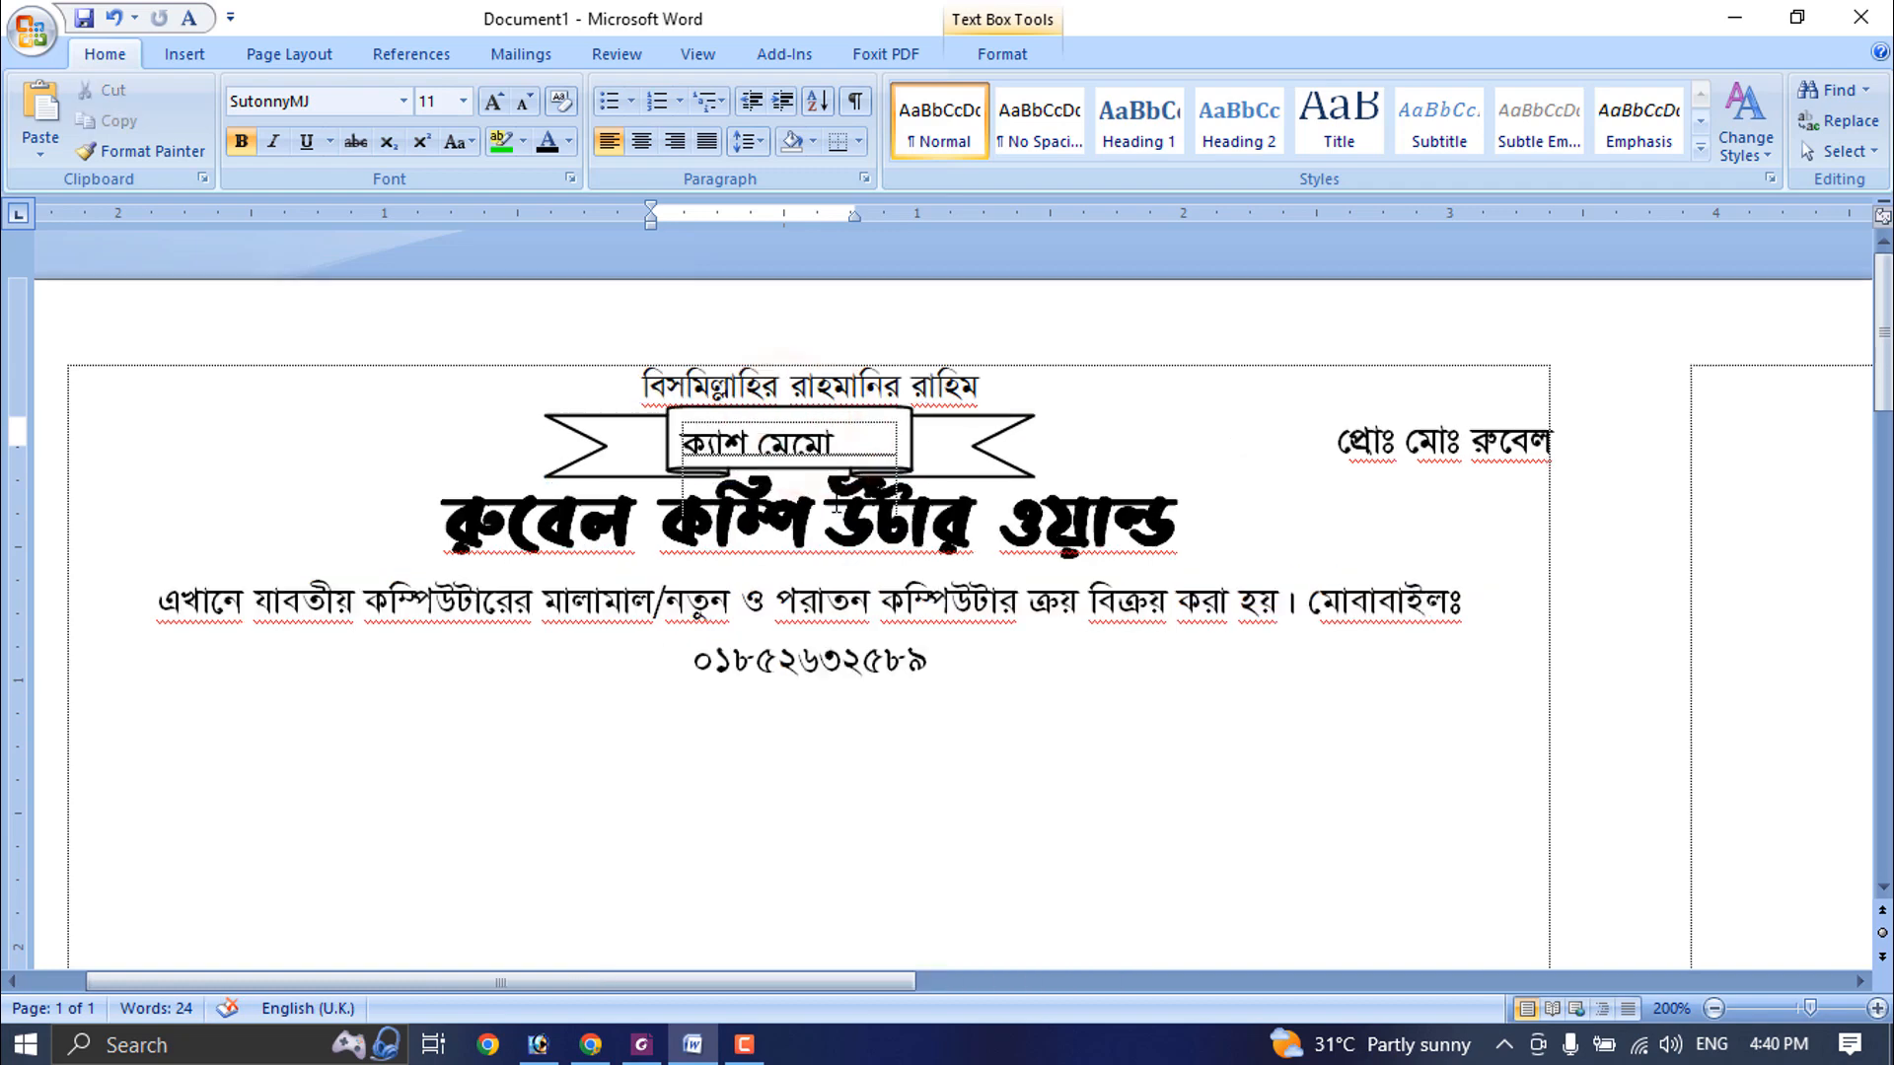
{"action": "right_click", "coordinate": [1036, 461]}
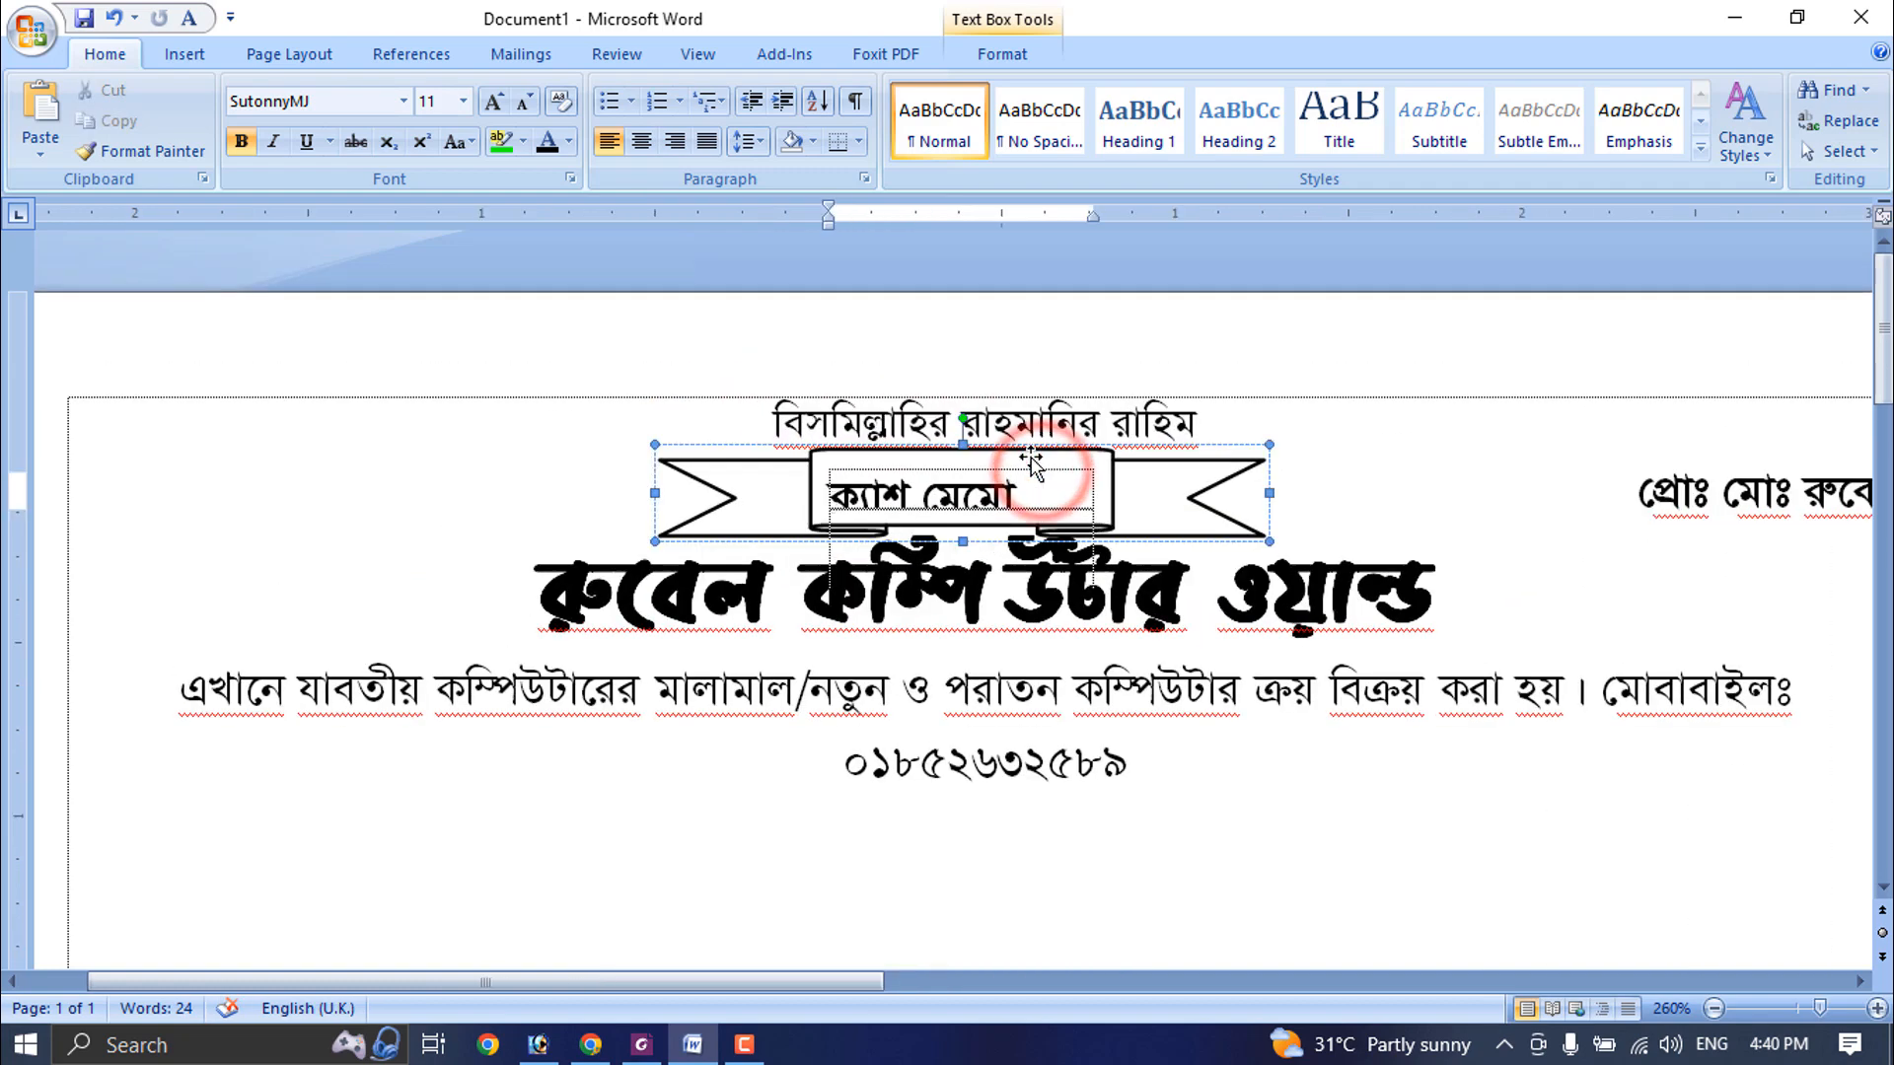
{"action": "left_click", "coordinate": [1134, 765]}
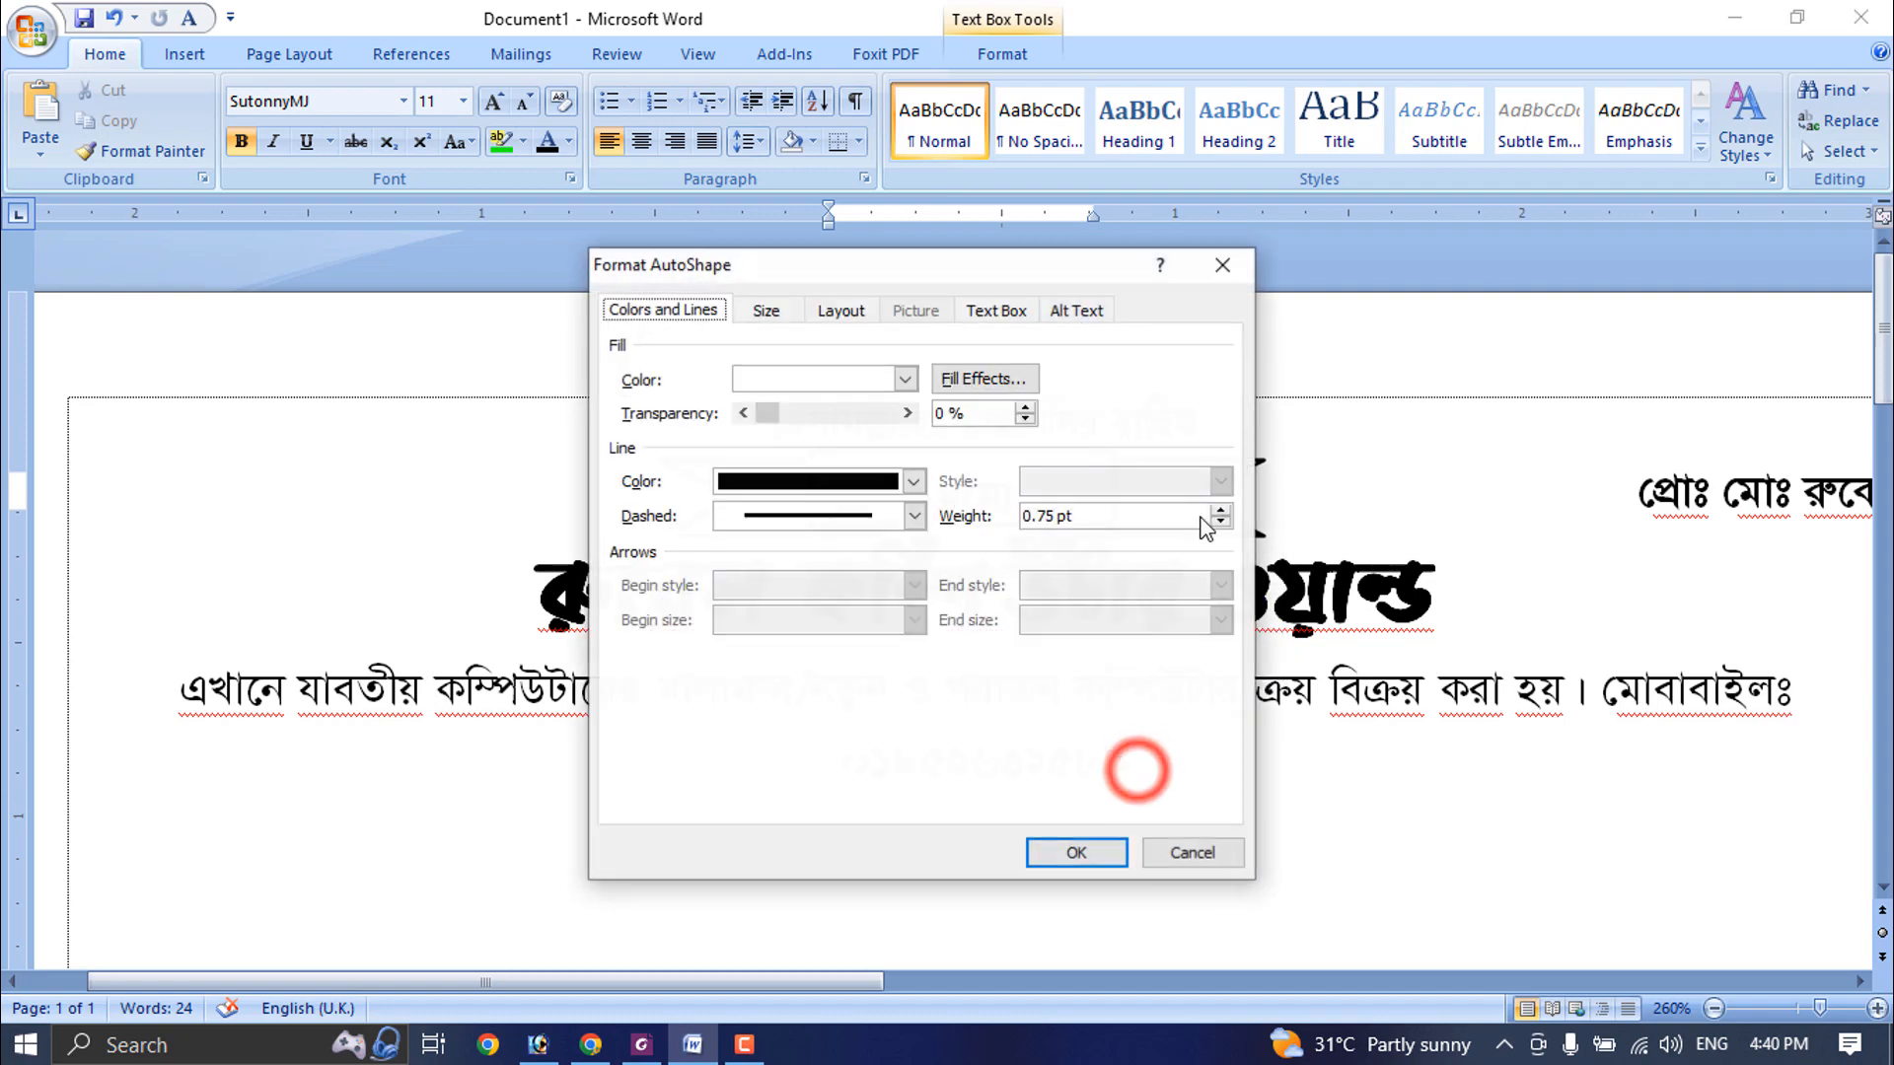
{"action": "left_click", "coordinate": [999, 314]}
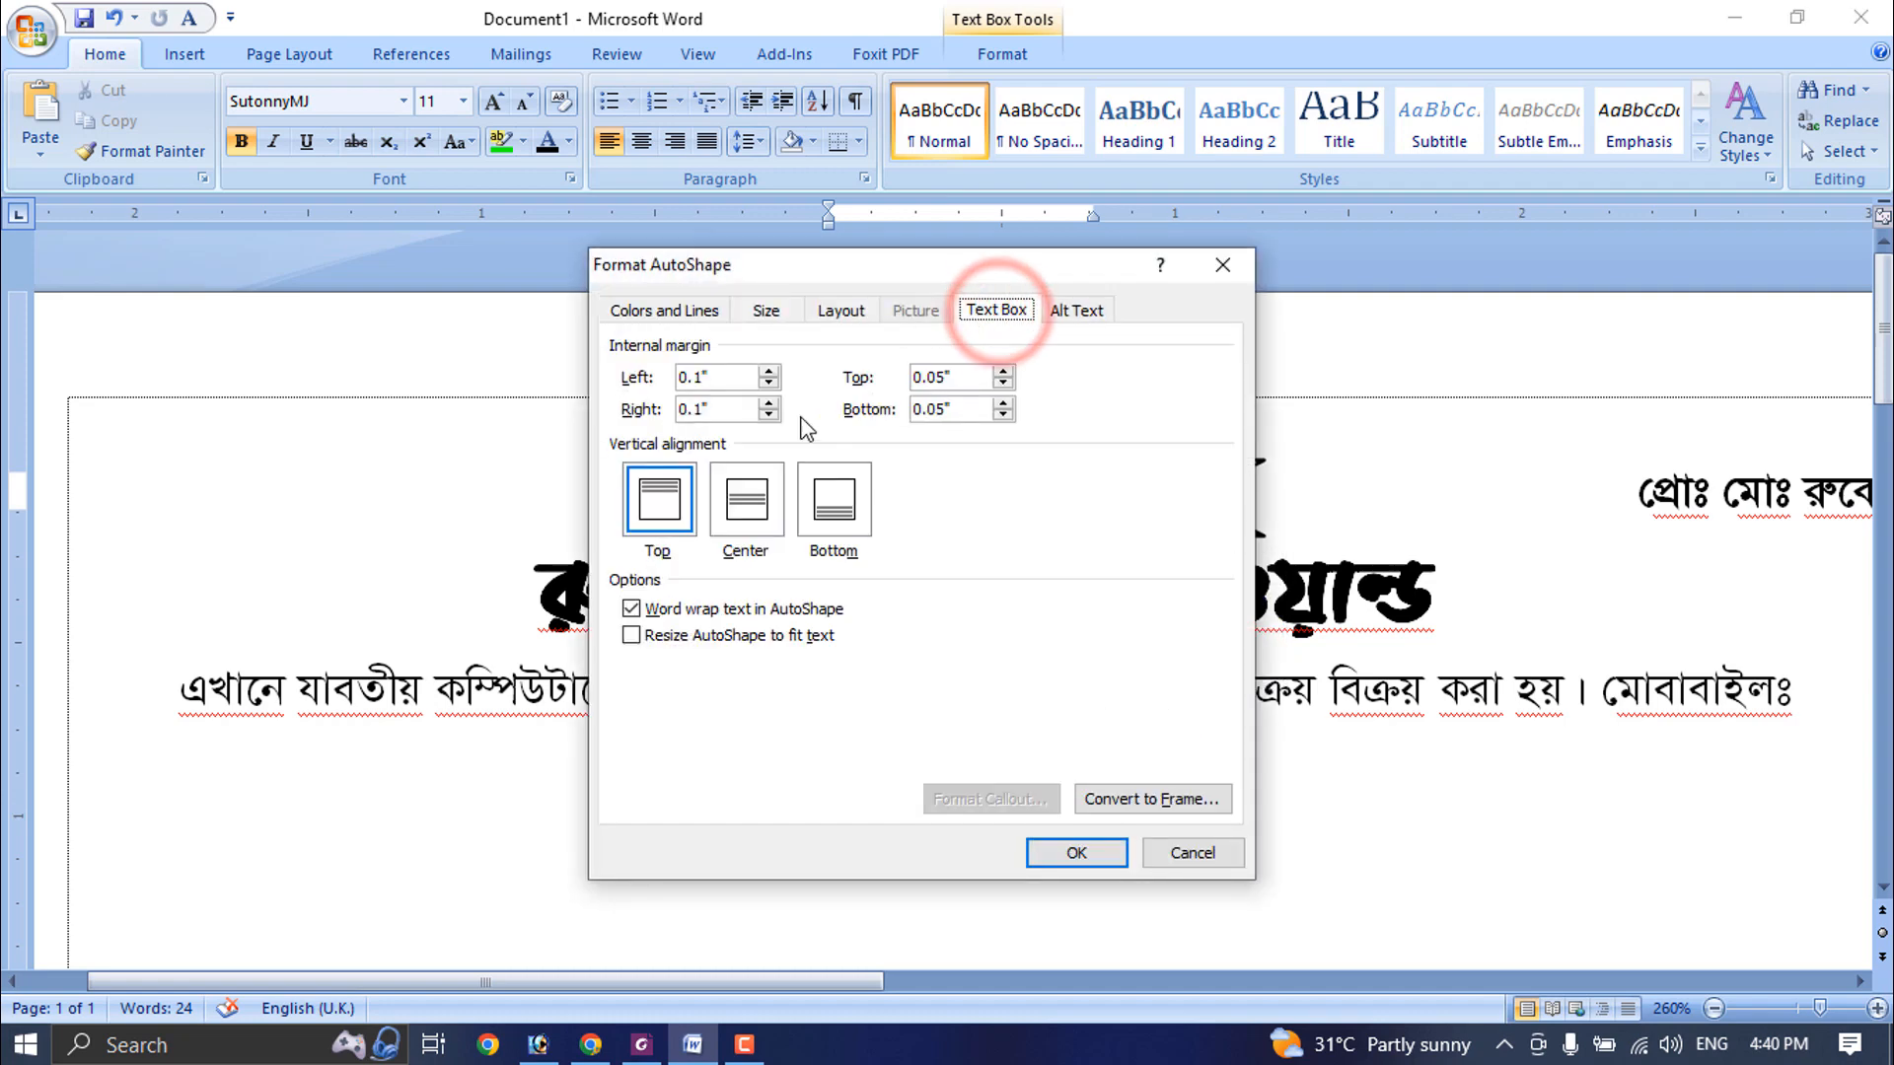
{"action": "left_click", "coordinate": [1002, 383]}
{"action": "left_click", "coordinate": [1002, 414]}
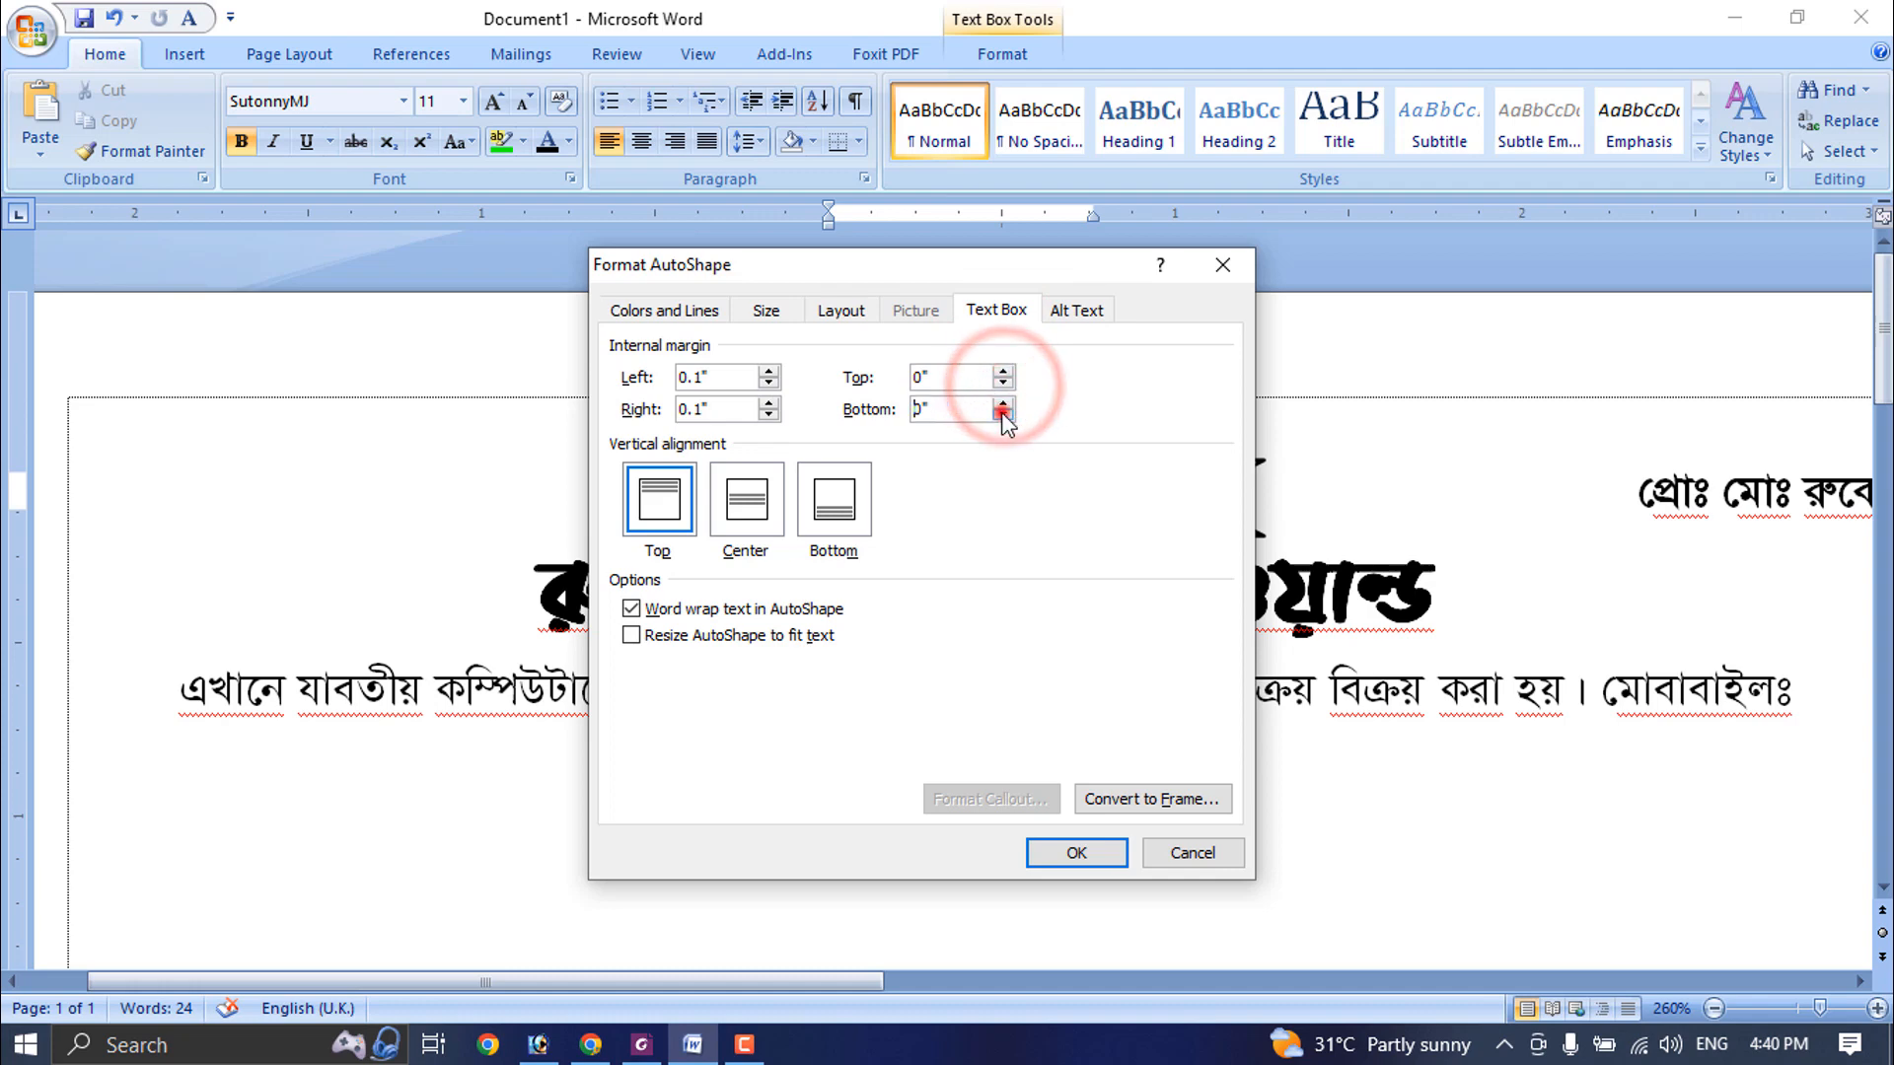
{"action": "left_click", "coordinate": [1071, 854]}
- Center the "ক্যাশ মেমো" text inside the ribbon banner and enlarge it to 12 pt
{"action": "left_click", "coordinate": [971, 485]}
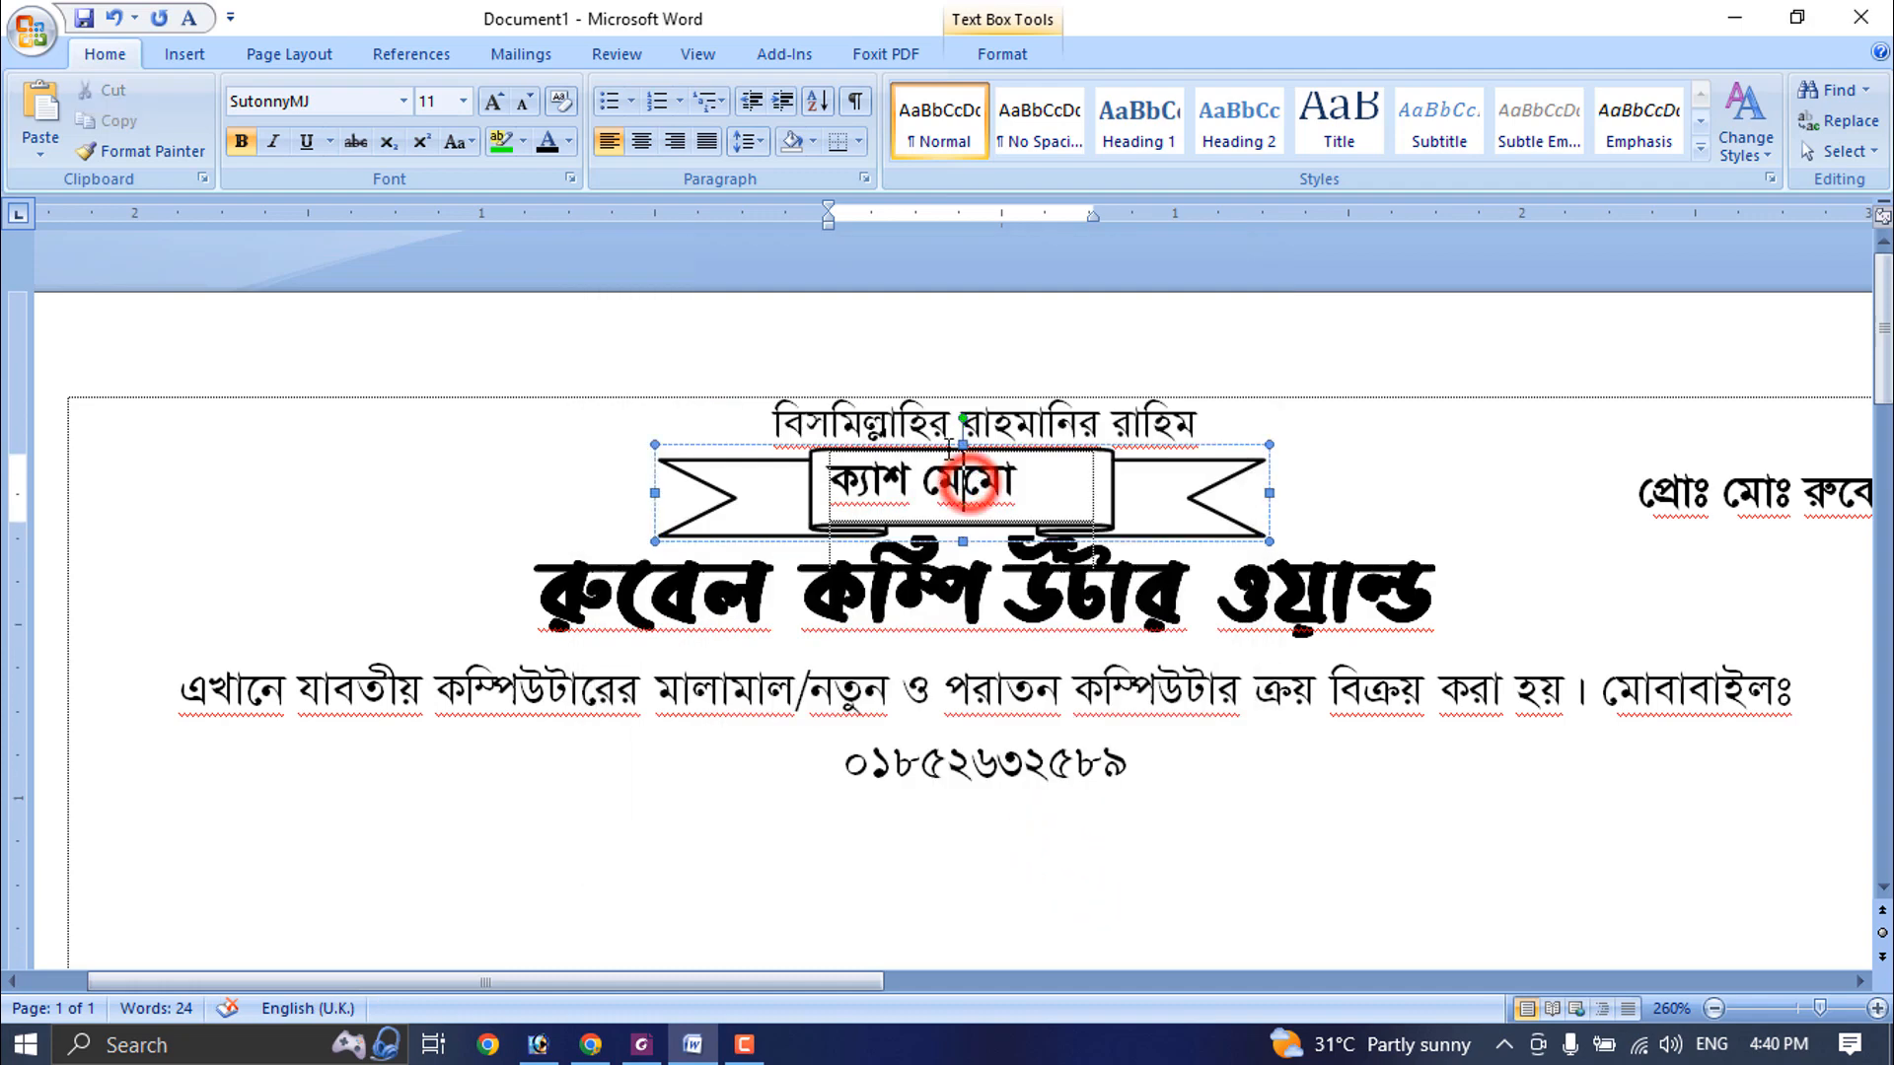
{"action": "left_click", "coordinate": [653, 144]}
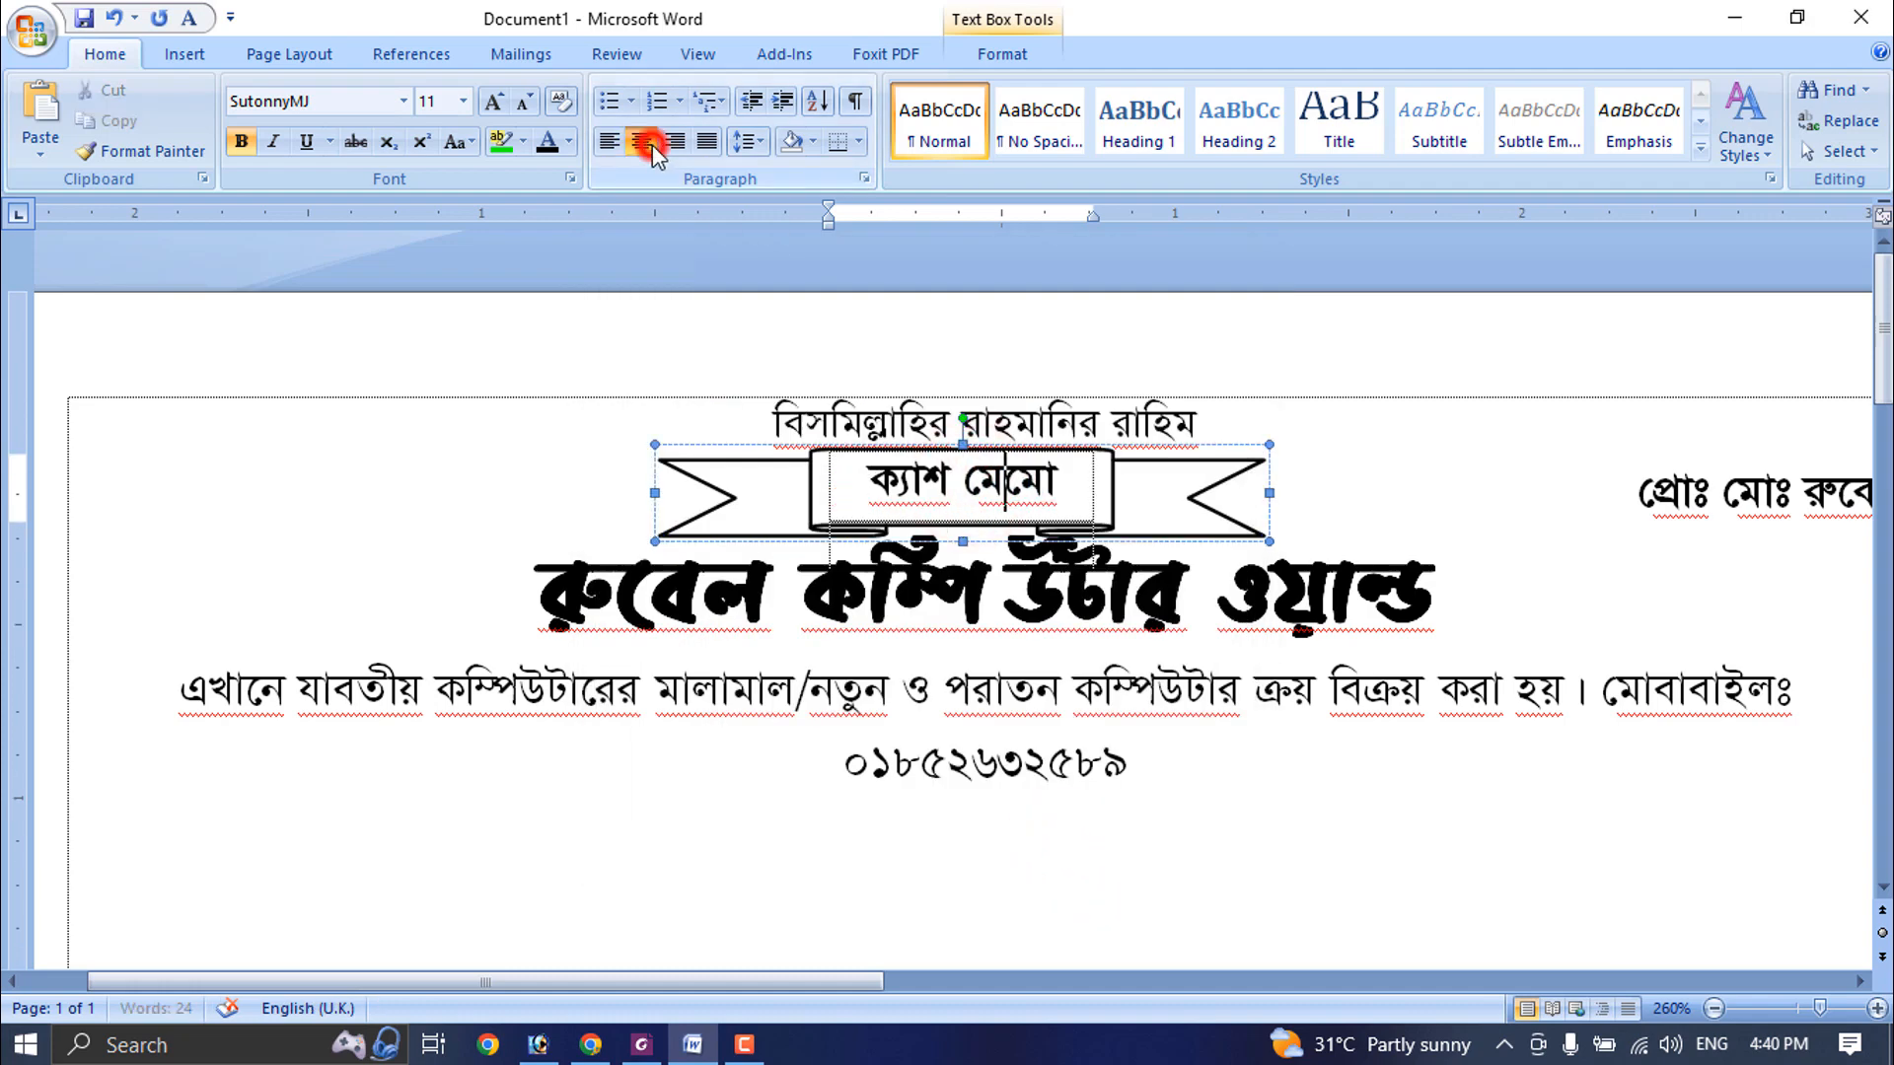
{"action": "triple_click", "coordinate": [1057, 477]}
{"action": "left_click", "coordinate": [496, 108]}
{"action": "left_click", "coordinate": [1387, 522]}
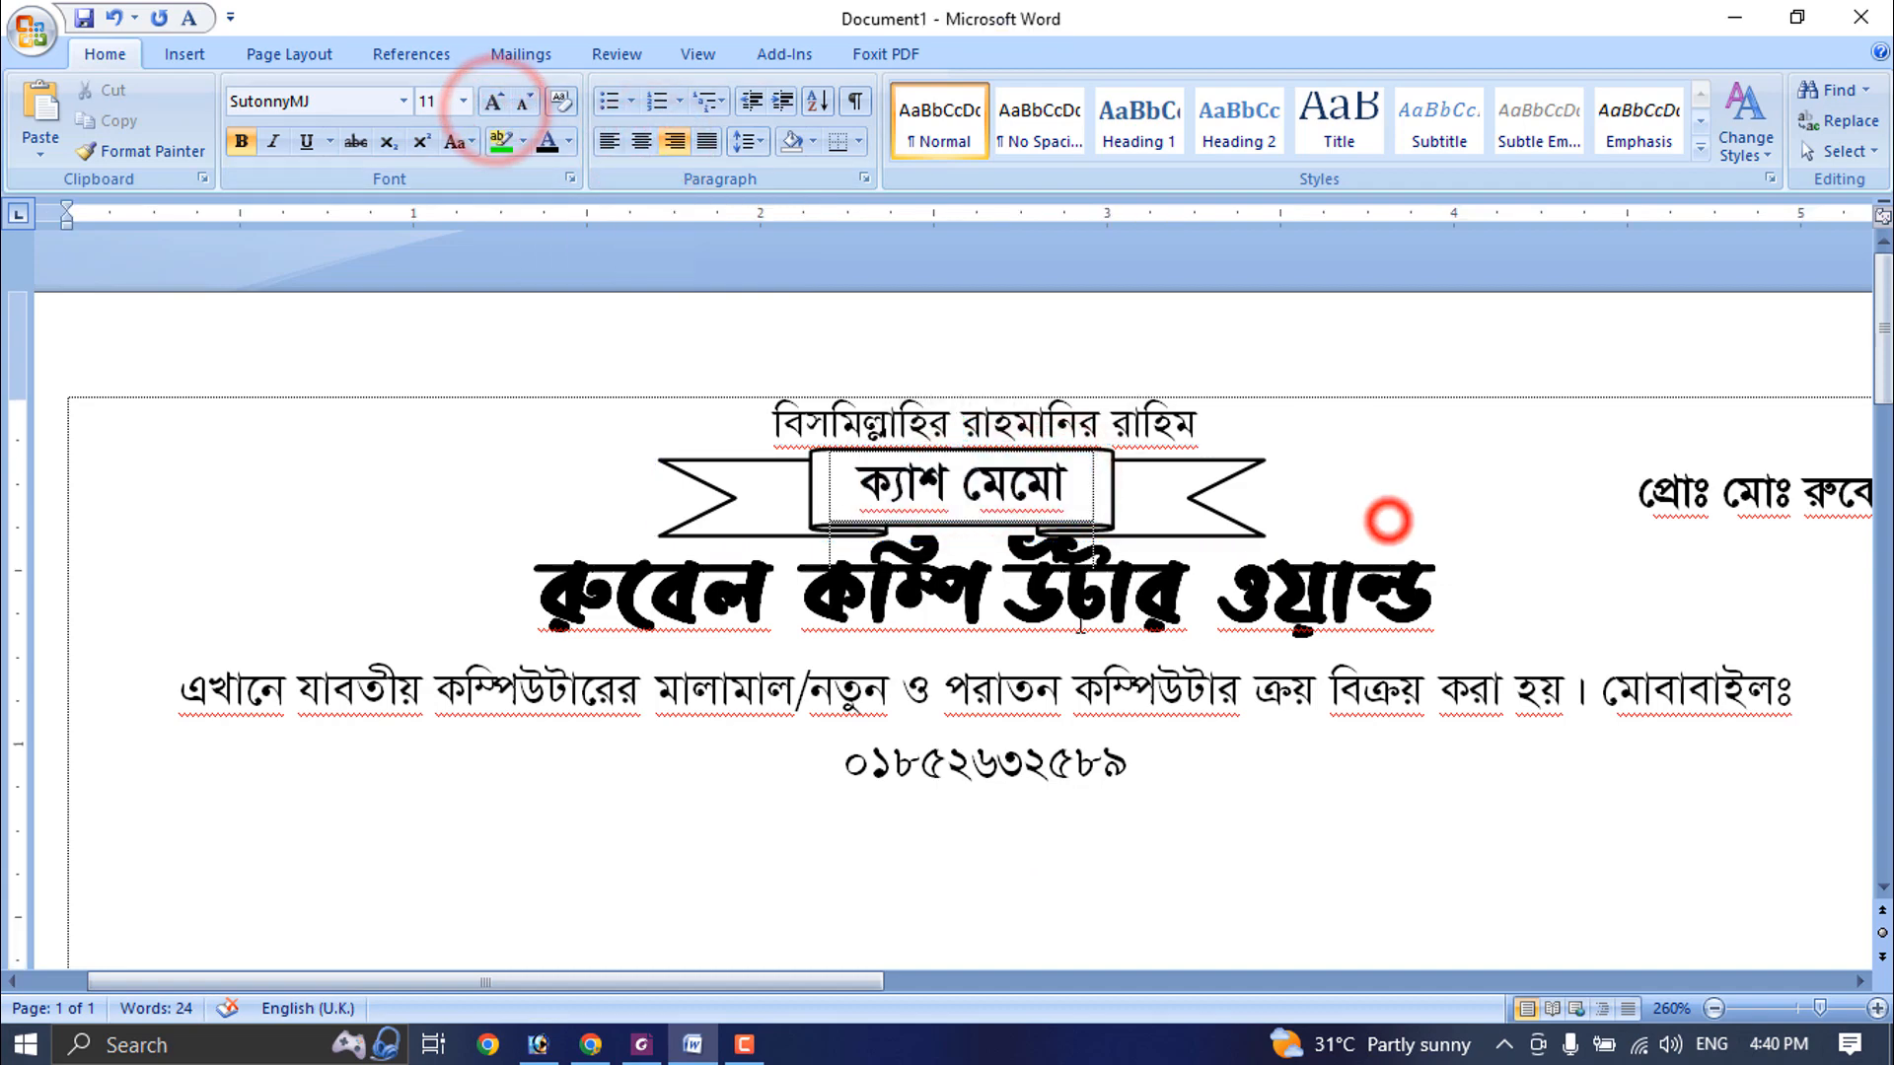
- Trim the ribbon banner's height slightly and nudge it down between the opening line and the shop name
{"action": "scroll", "coordinate": [1085, 626], "scroll_direction": "up", "scroll_amount": 1}
{"action": "left_click", "coordinate": [1134, 602]}
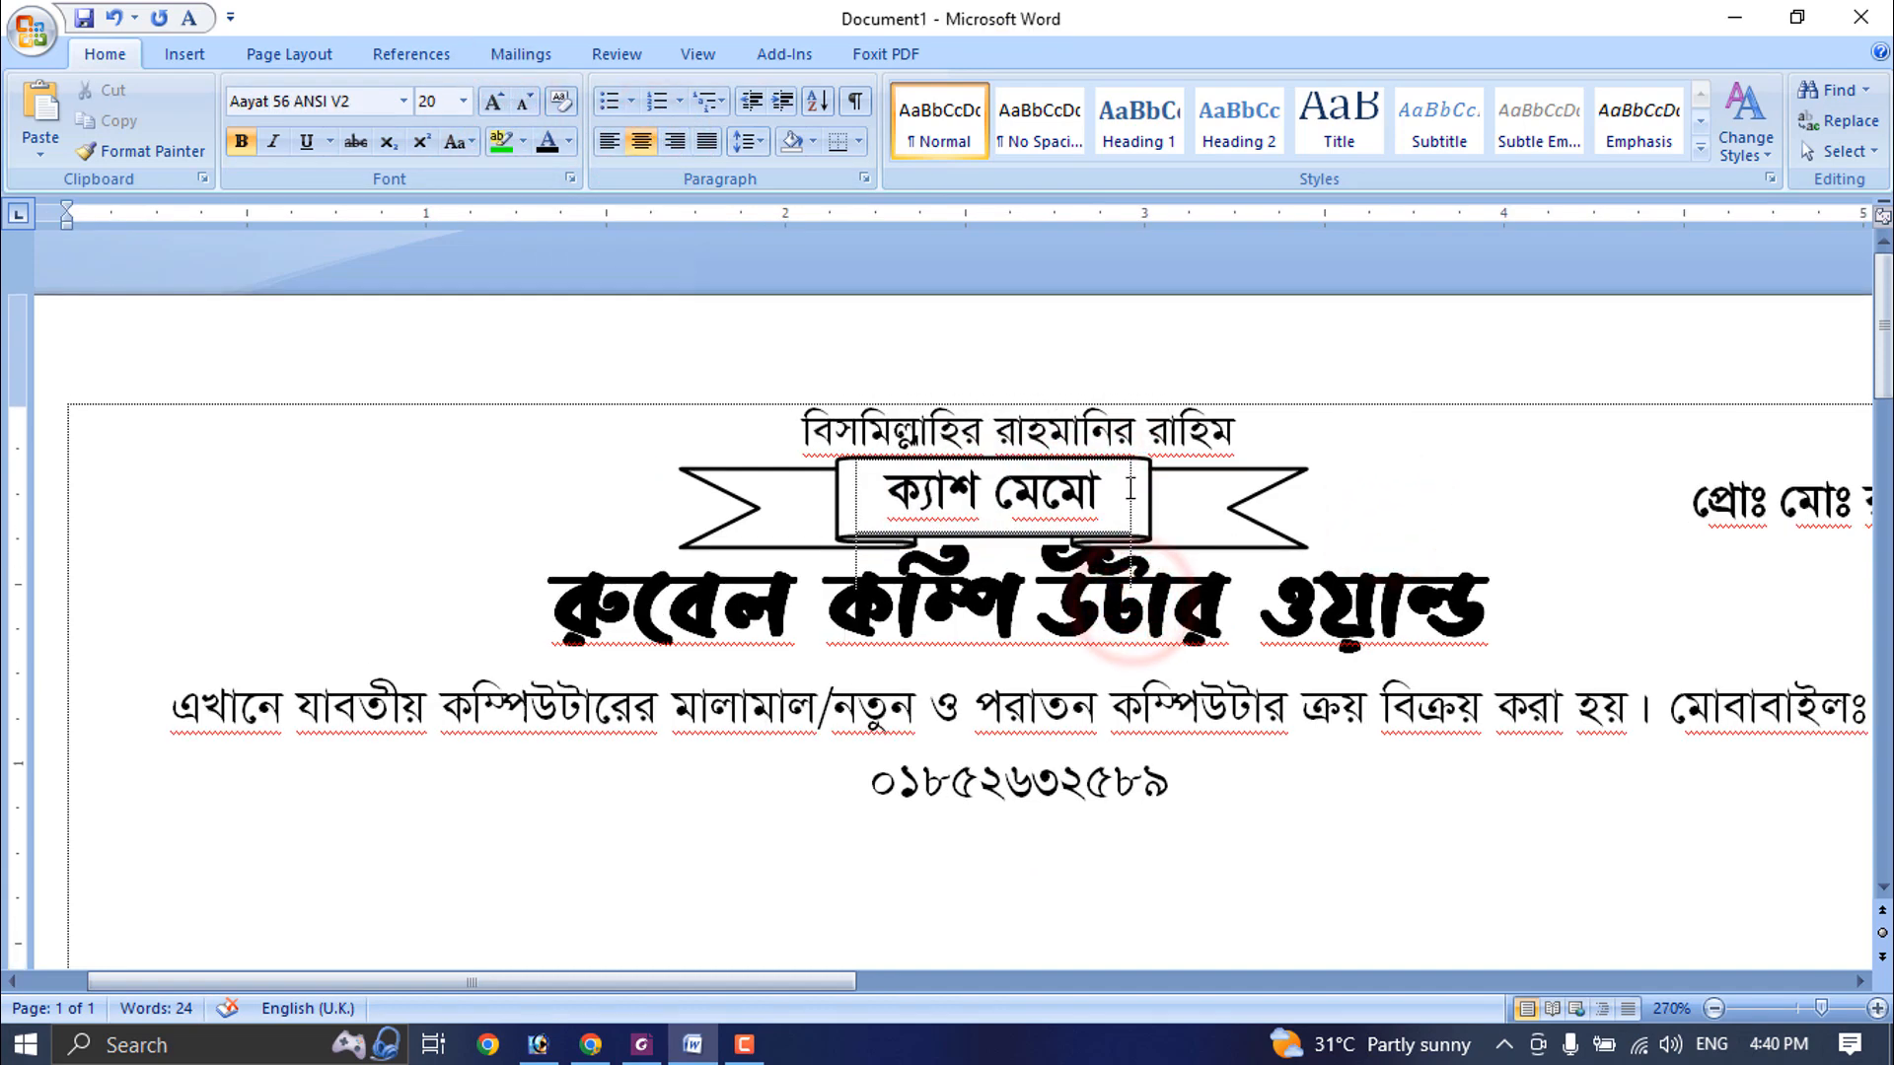
{"action": "left_click", "coordinate": [939, 496]}
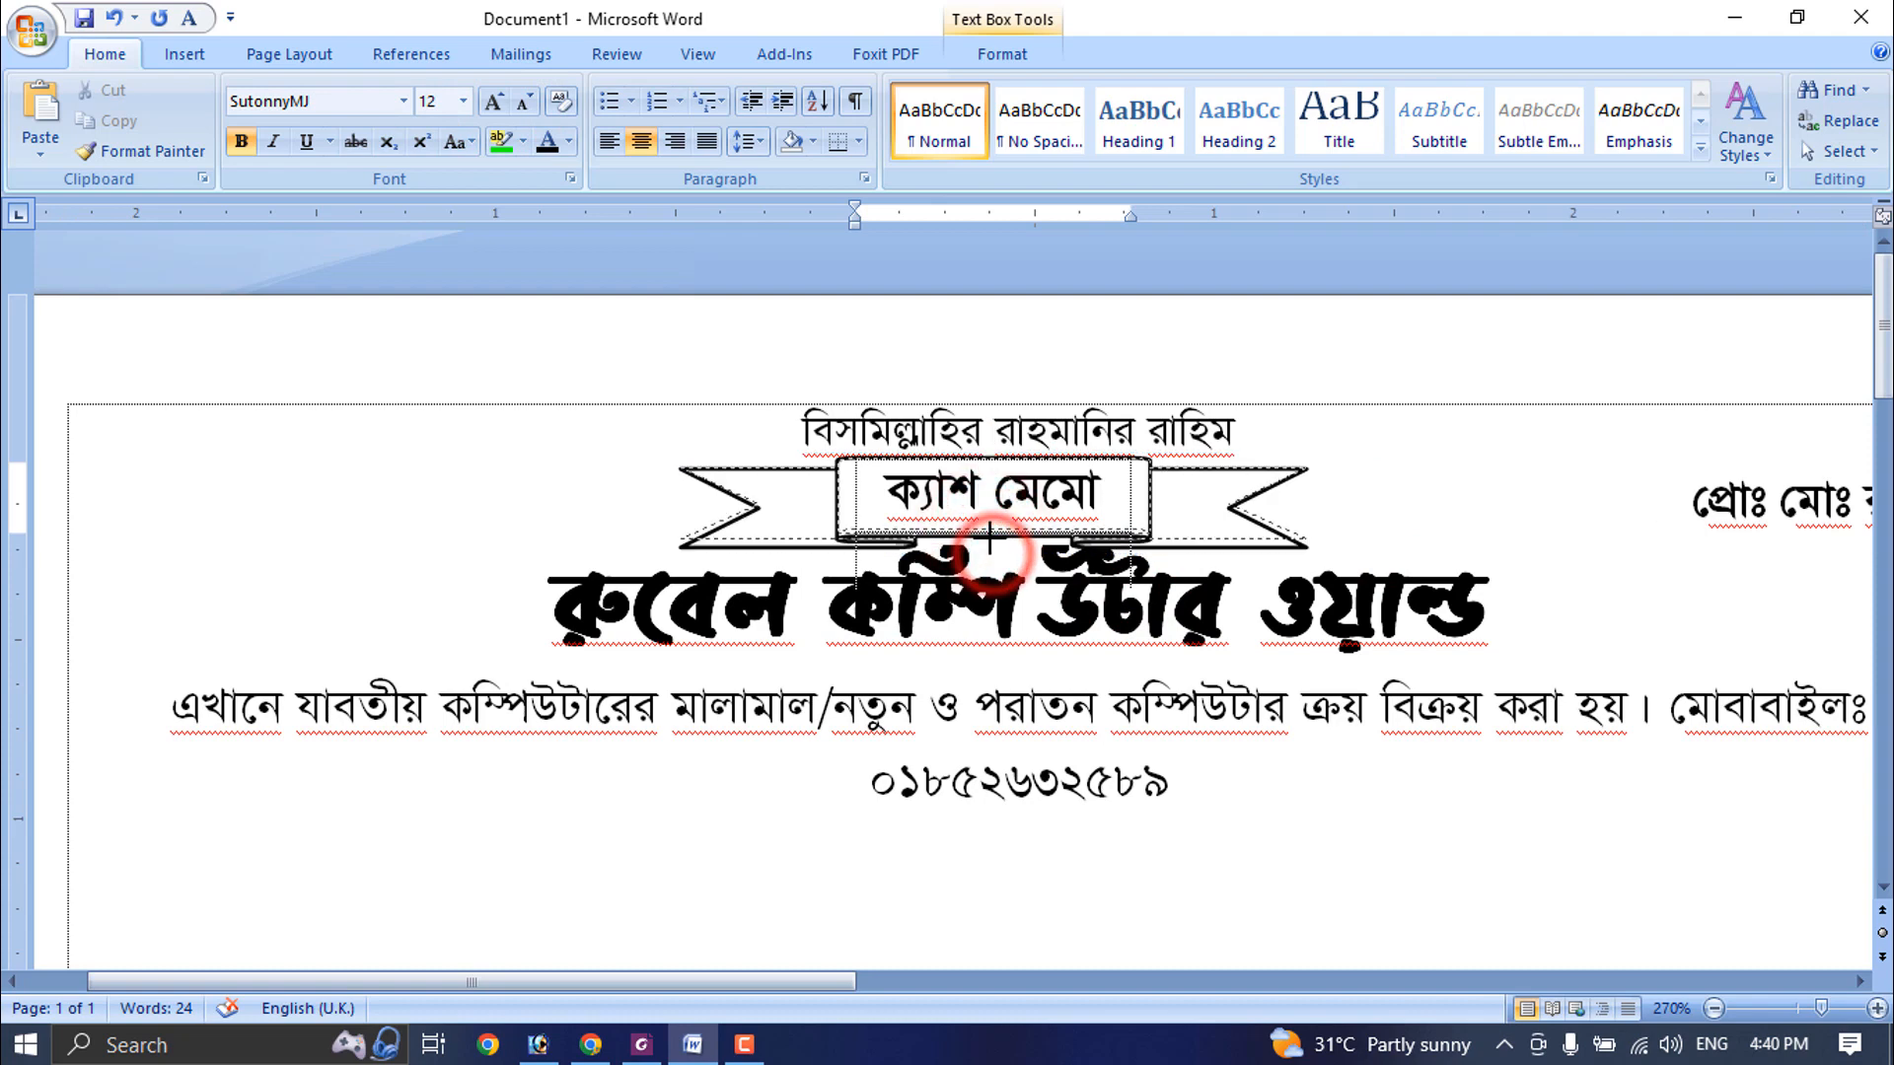
{"action": "left_click", "coordinate": [994, 541]}
{"action": "left_click_drag", "start_coordinate": [1104, 458], "coordinate": [1106, 464]}
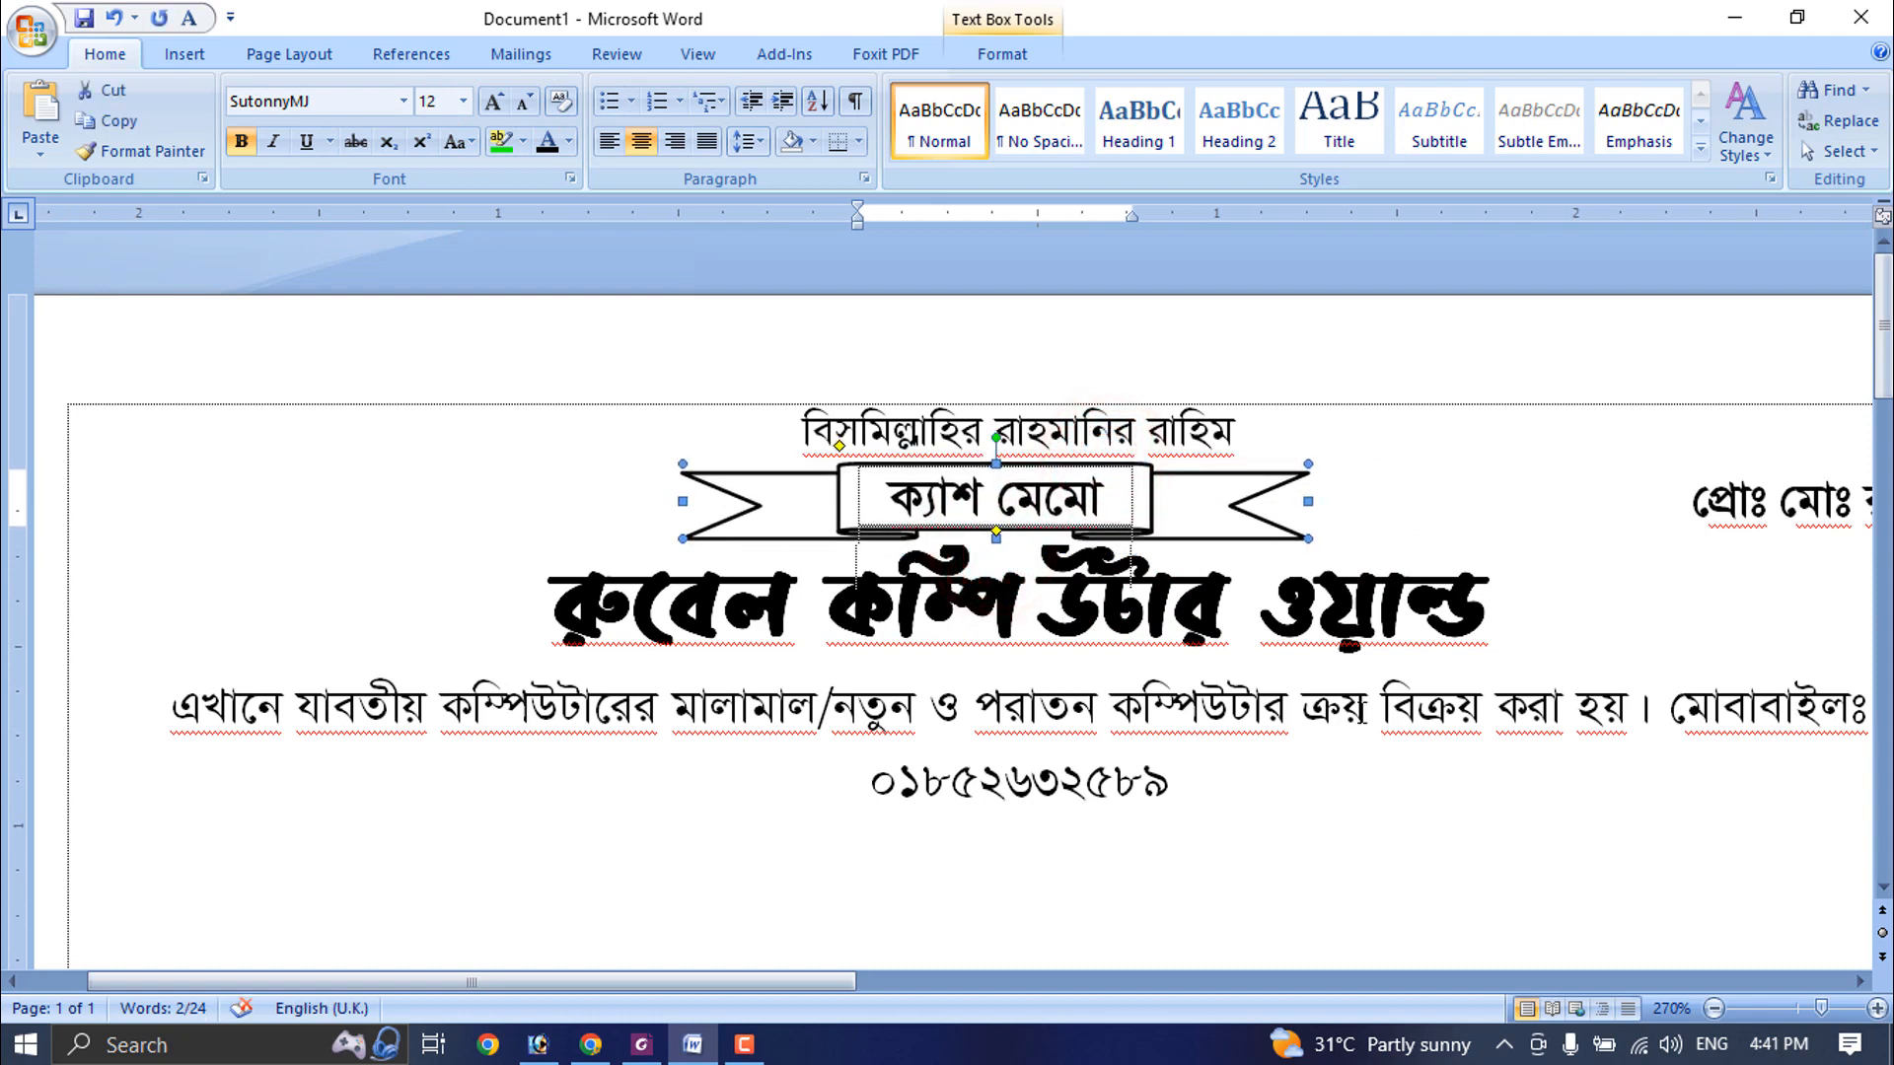
{"action": "left_click", "coordinate": [1402, 612]}
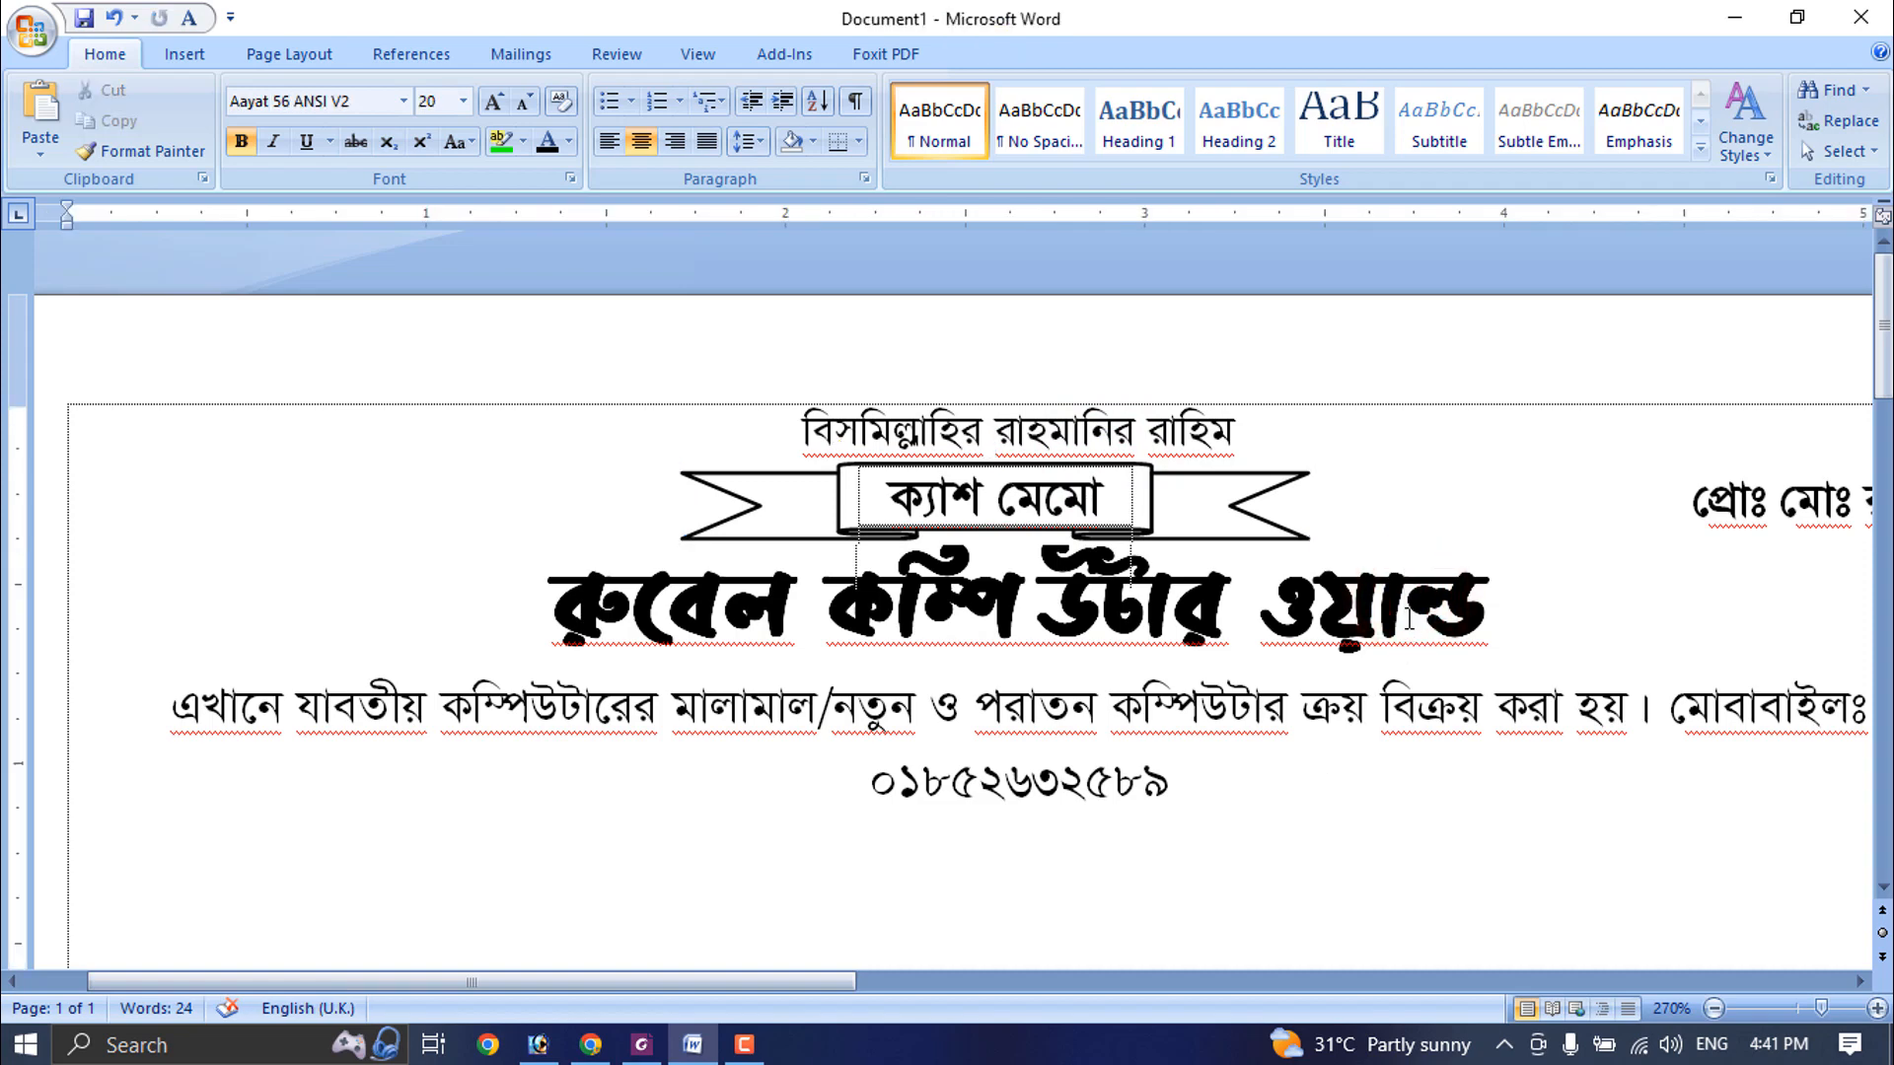
- Insert the shop's address before the mobile label in the business description and end the line with "।"
{"action": "scroll", "coordinate": [1240, 792], "scroll_direction": "down", "scroll_amount": 8, "text": "ctrl"}
{"action": "left_click_drag", "start_coordinate": [861, 626], "coordinate": [137, 577]}
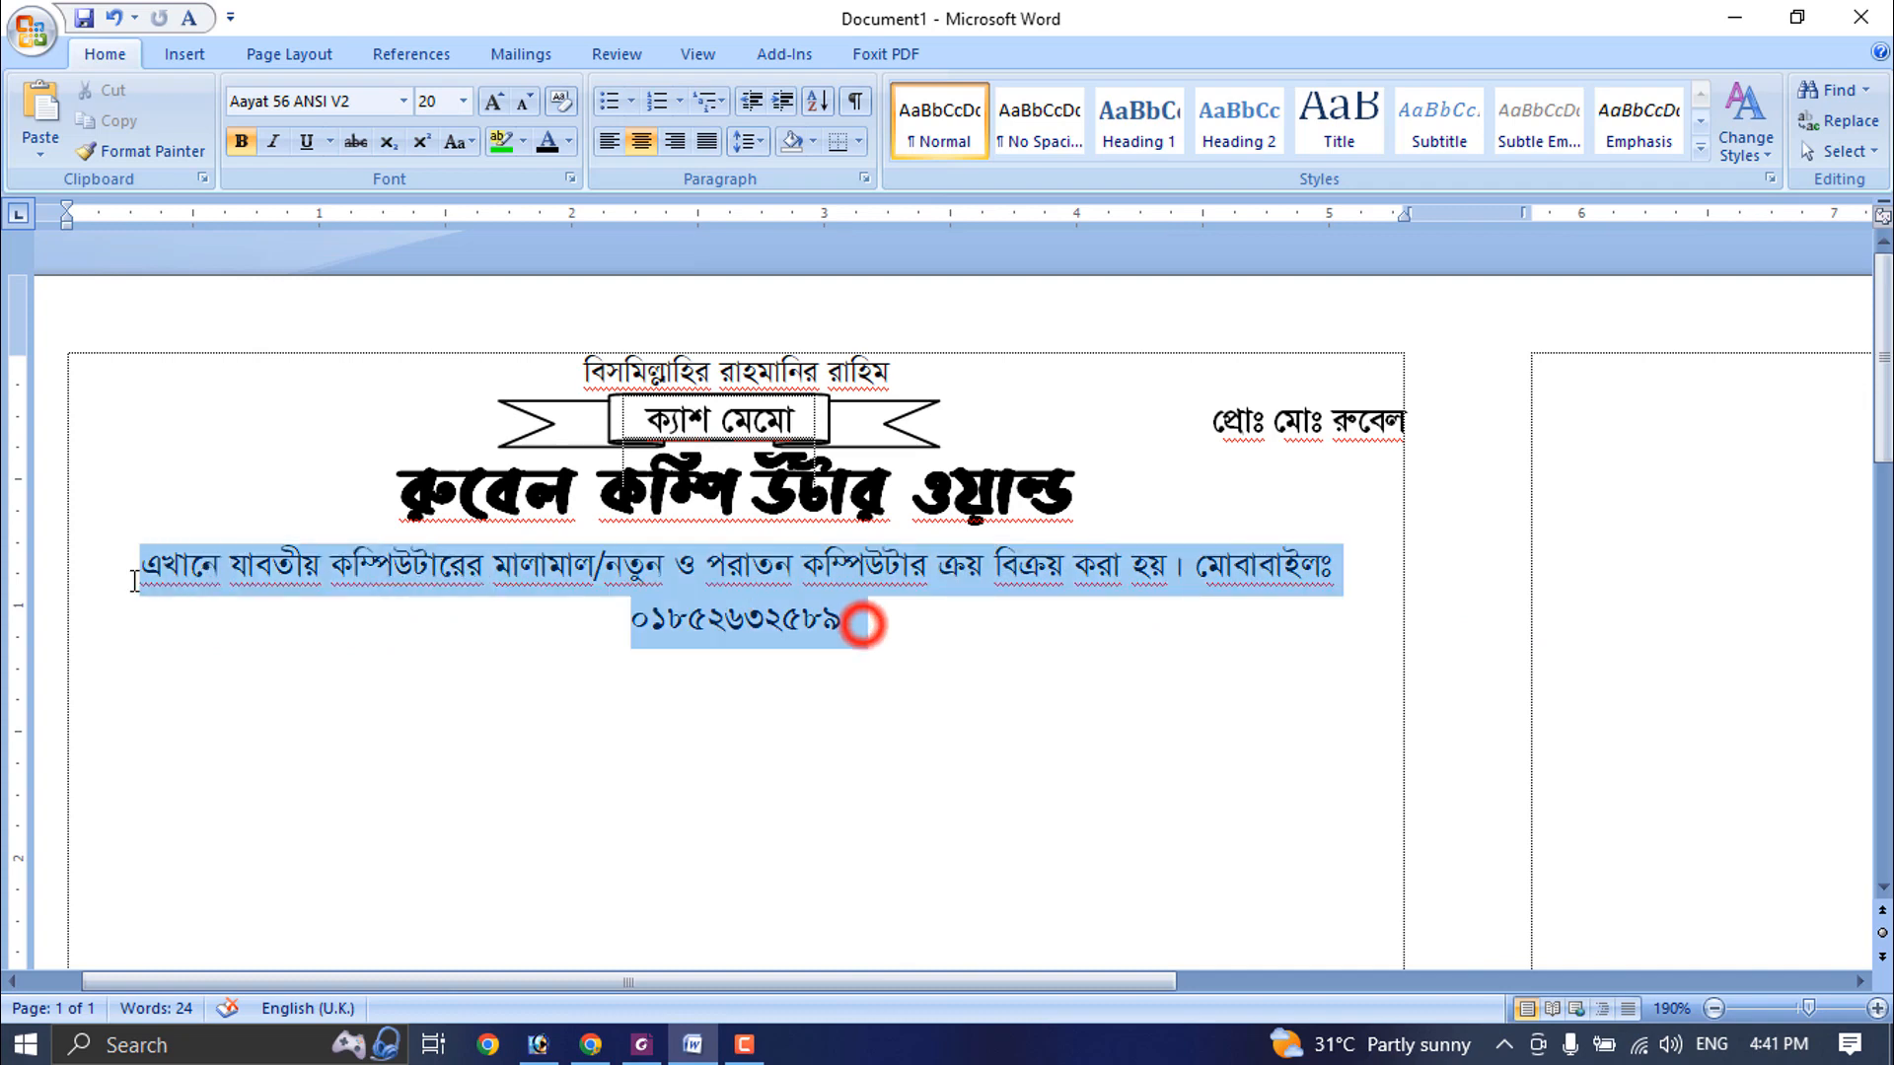
{"action": "left_click", "coordinate": [1189, 569]}
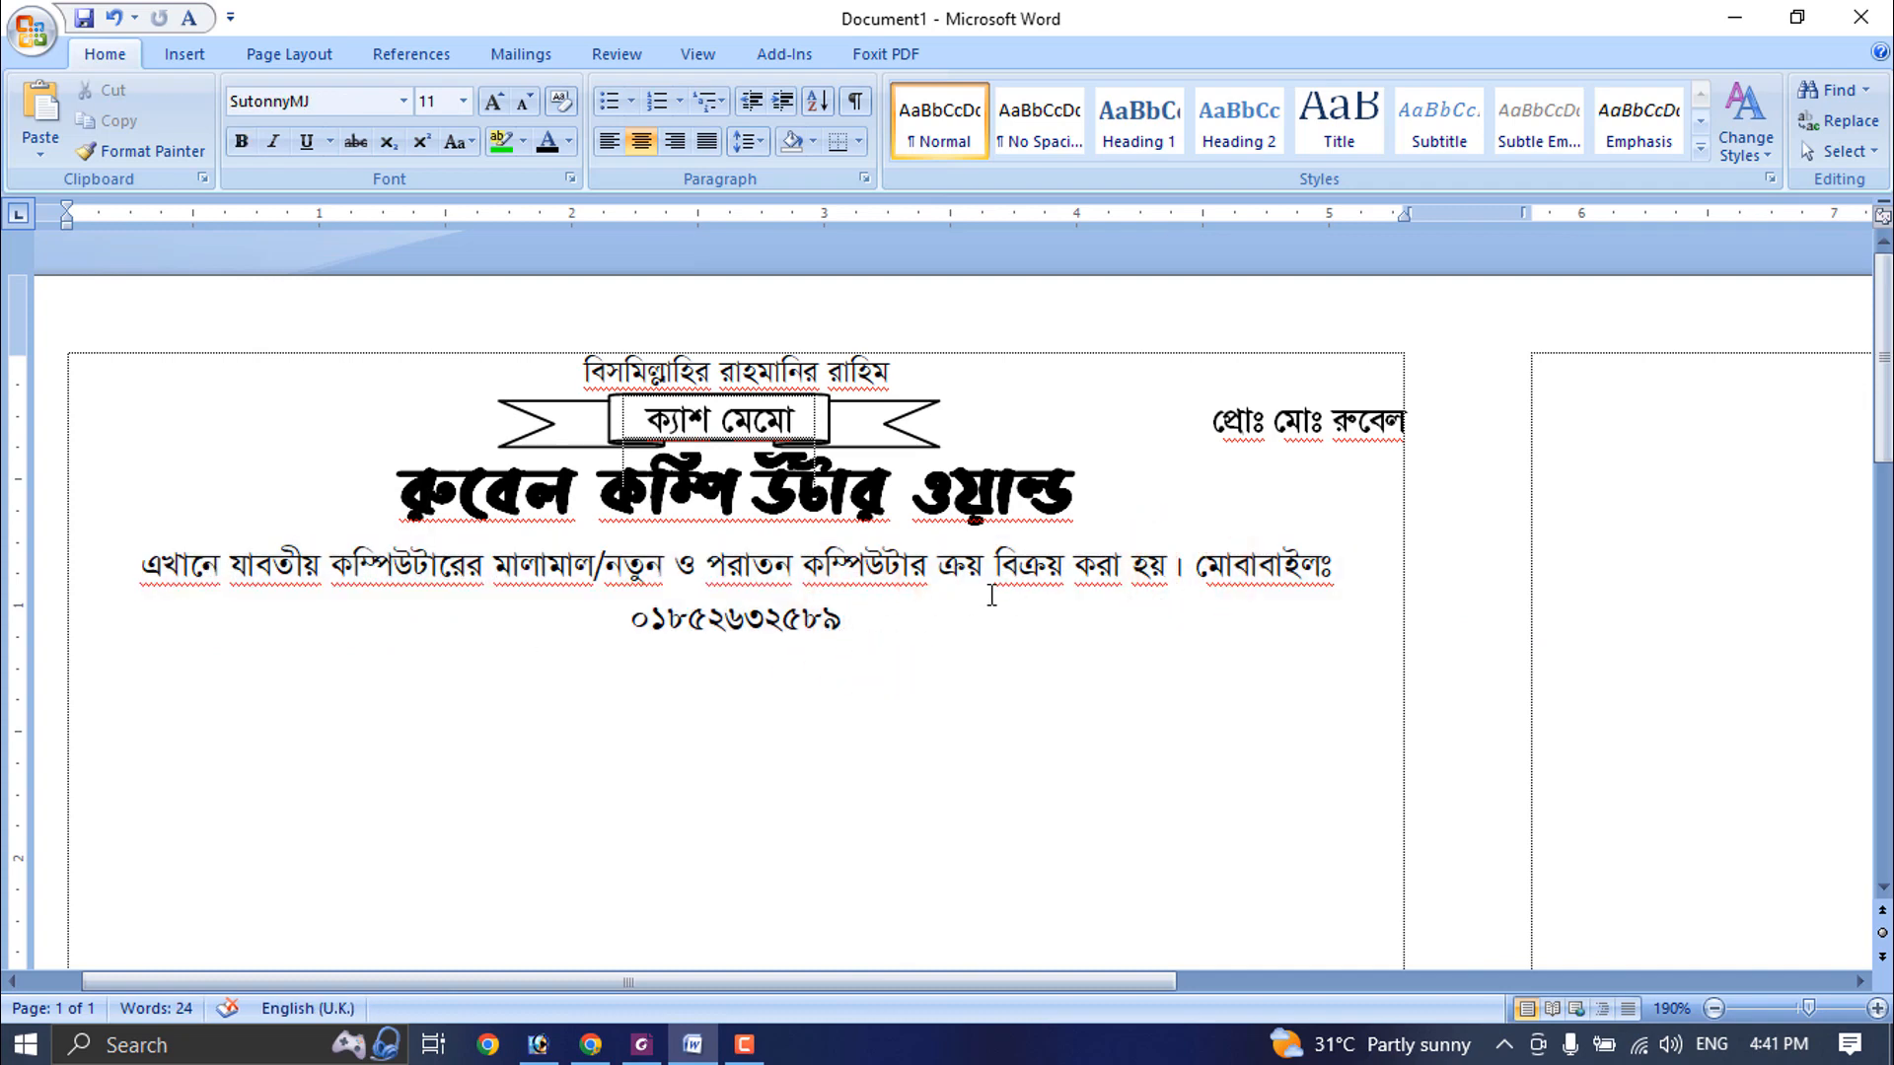
{"action": "left_click", "coordinate": [877, 620]}
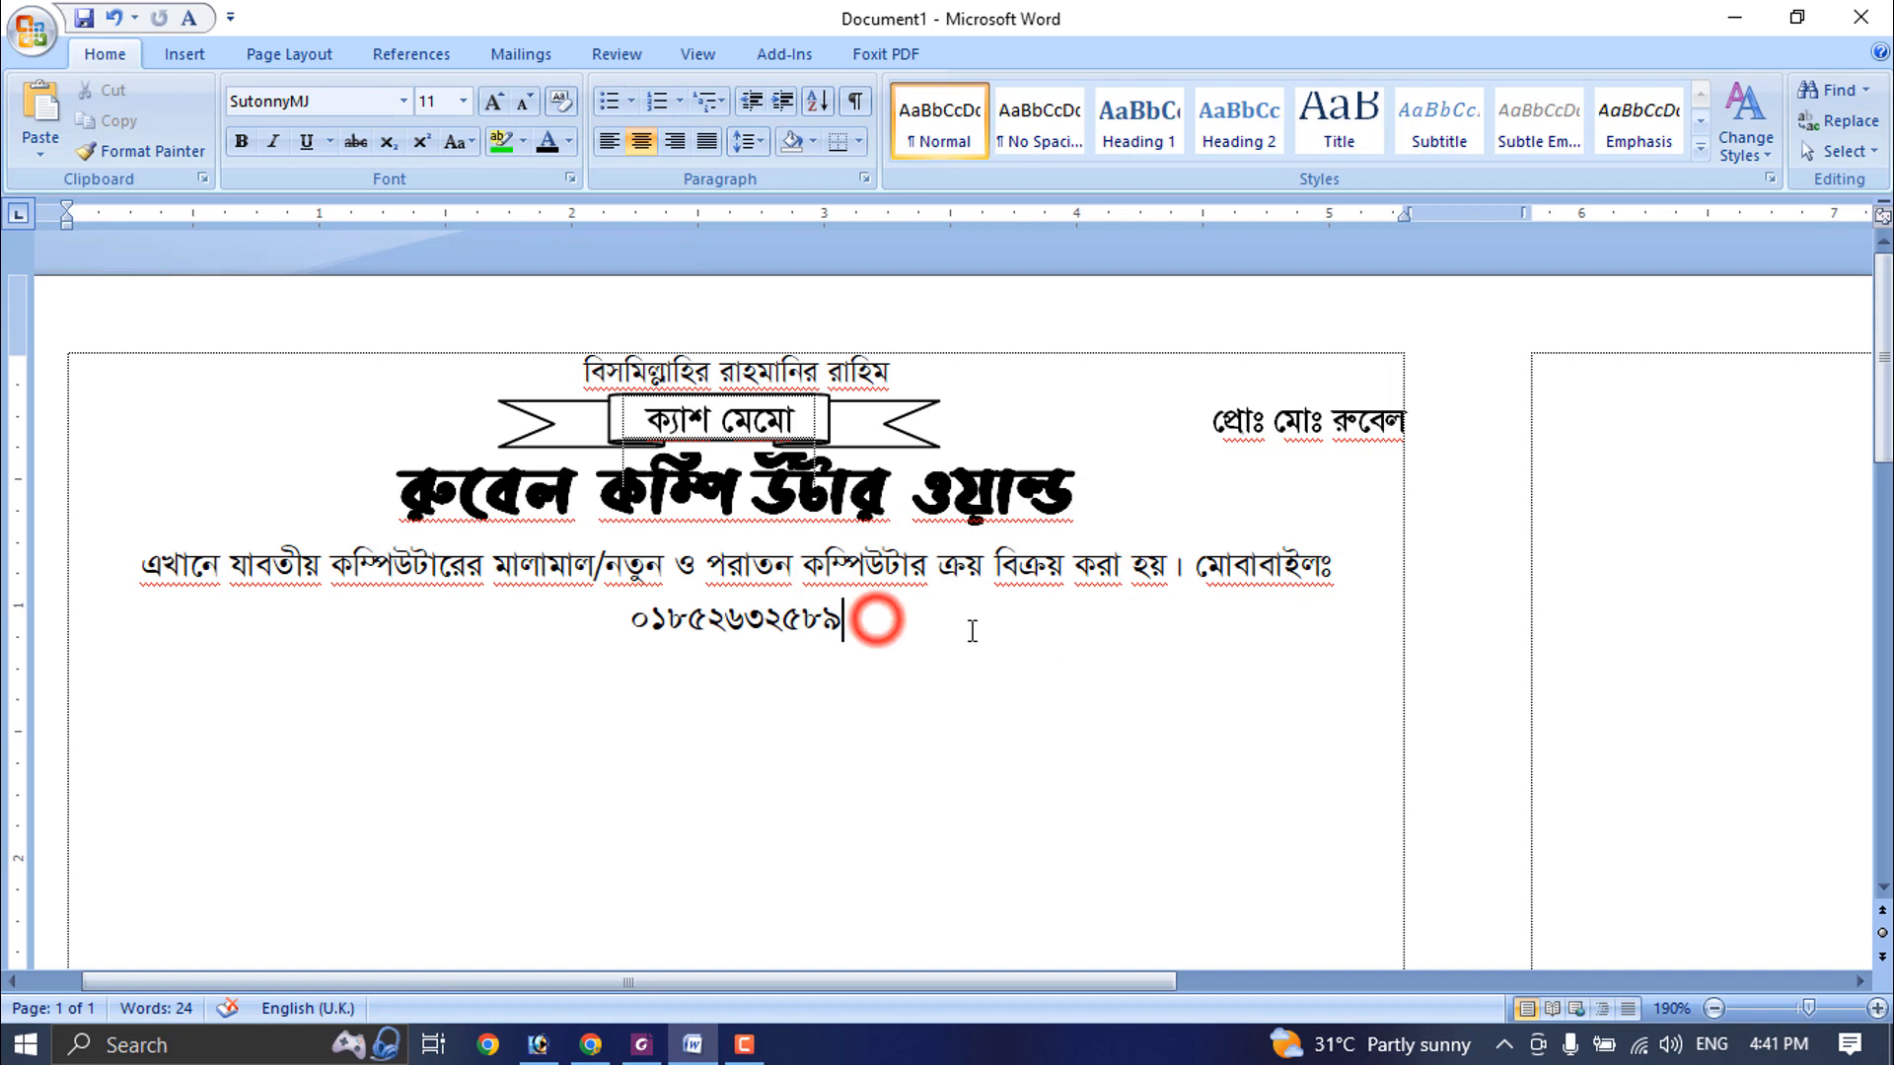
{"action": "left_click", "coordinate": [1191, 570]}
{"action": "type", "text": "দক্ষিণ পতেঙ্গা, বিজয় নগম "}
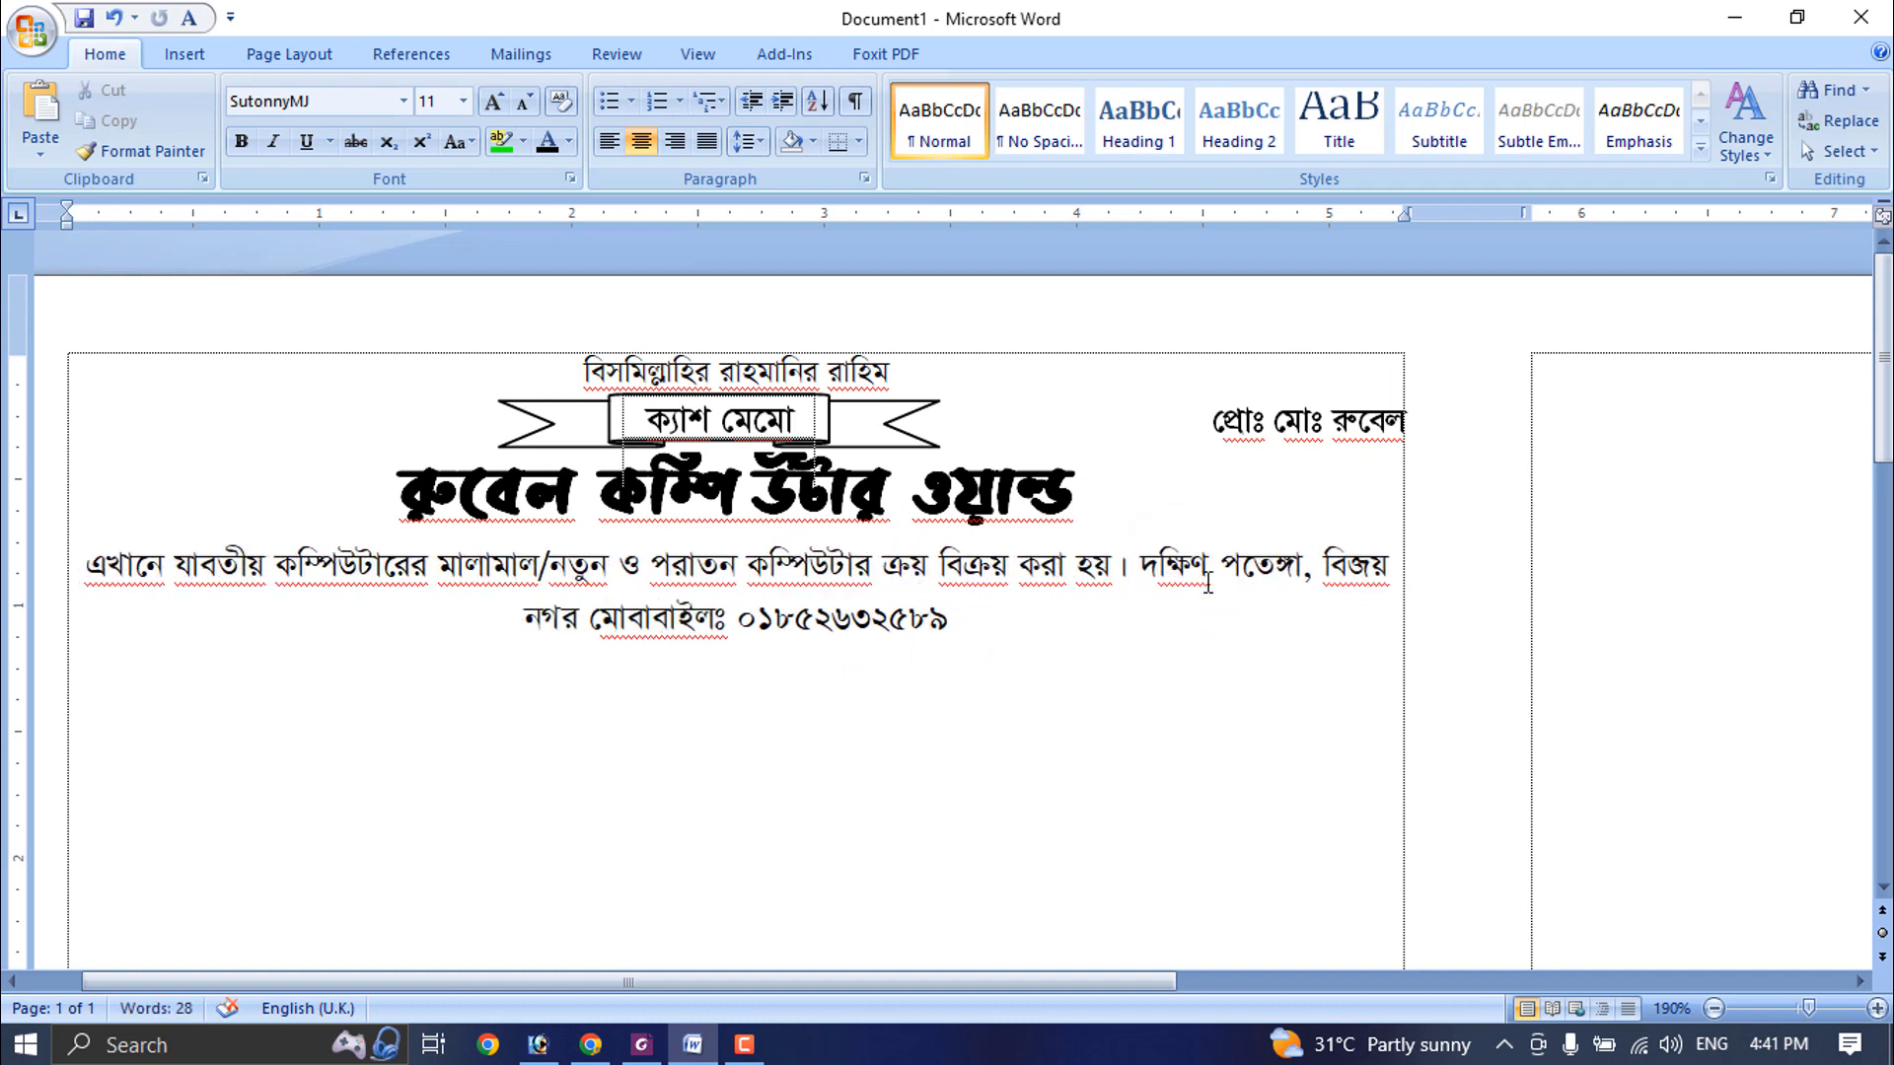
{"action": "type", "text": ", চট্টগ্রাম।"}
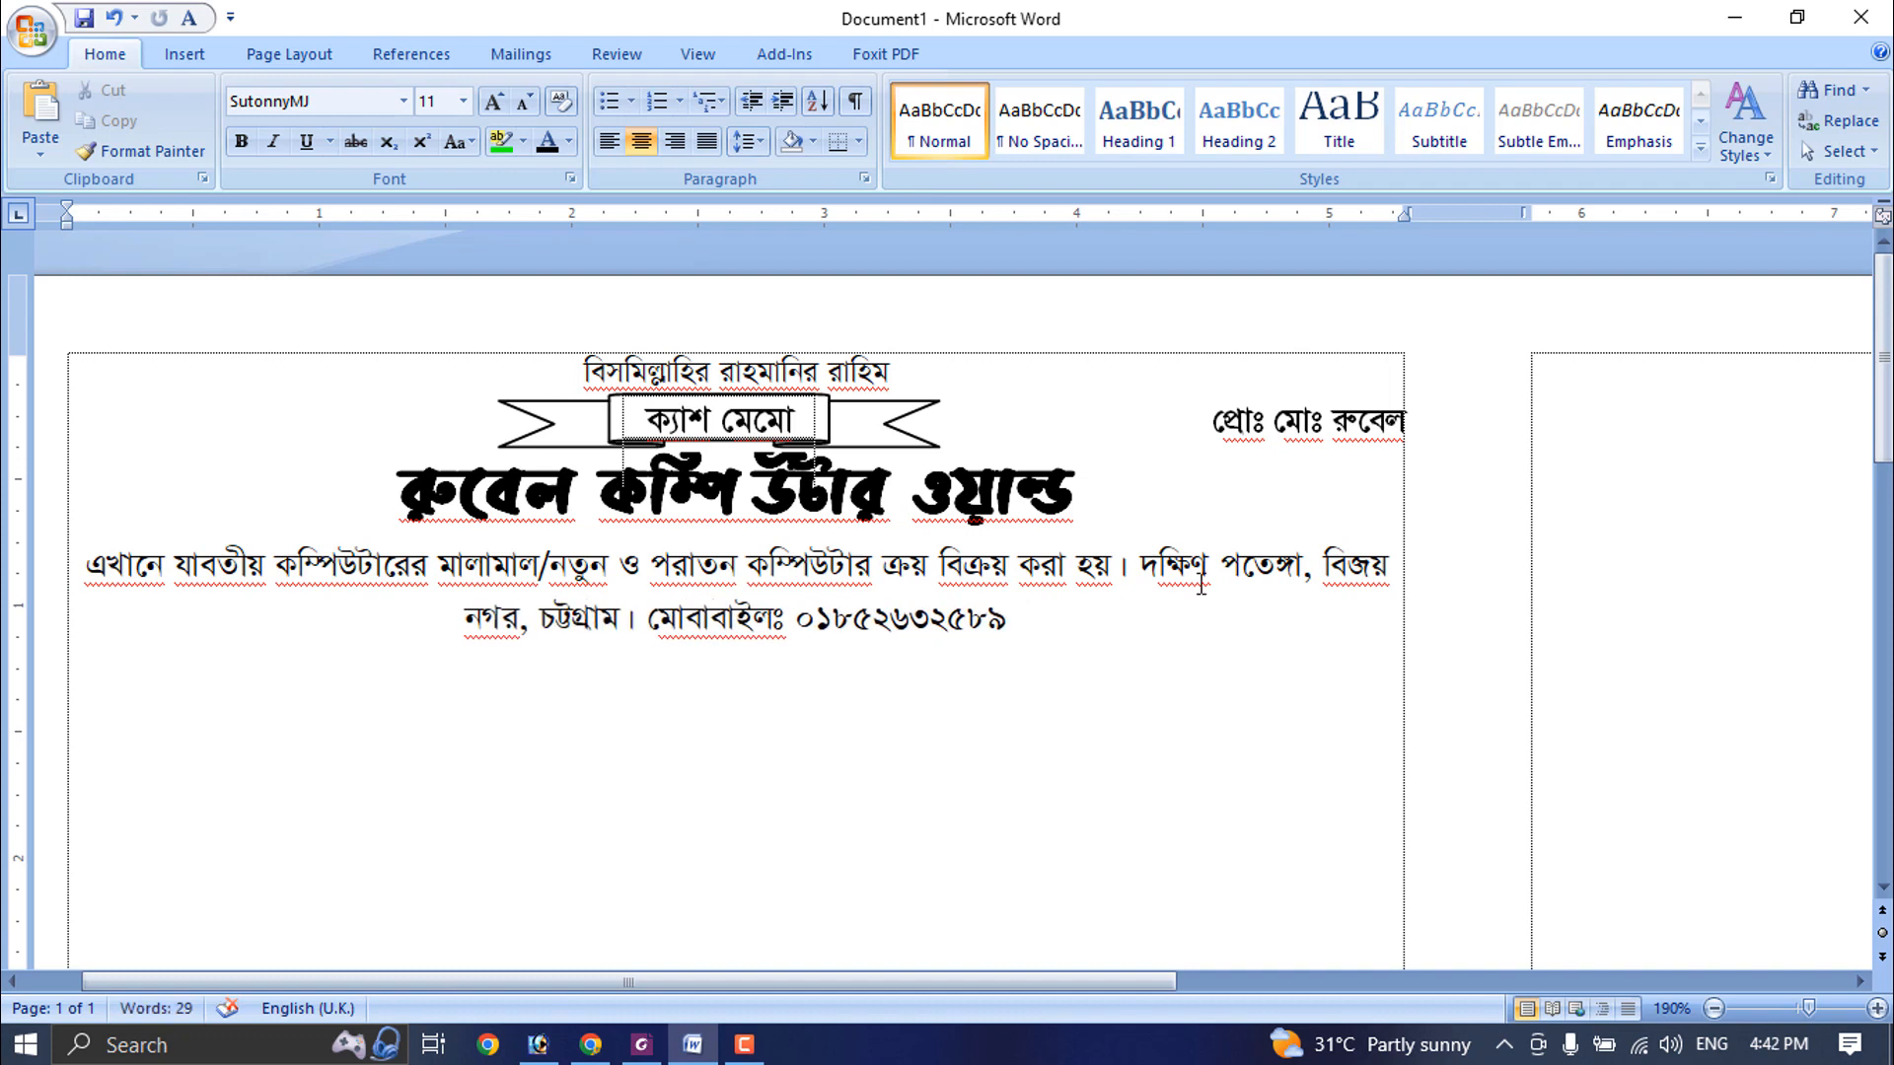
{"action": "left_click", "coordinate": [1015, 622]}
{"action": "type", "text": "।"}
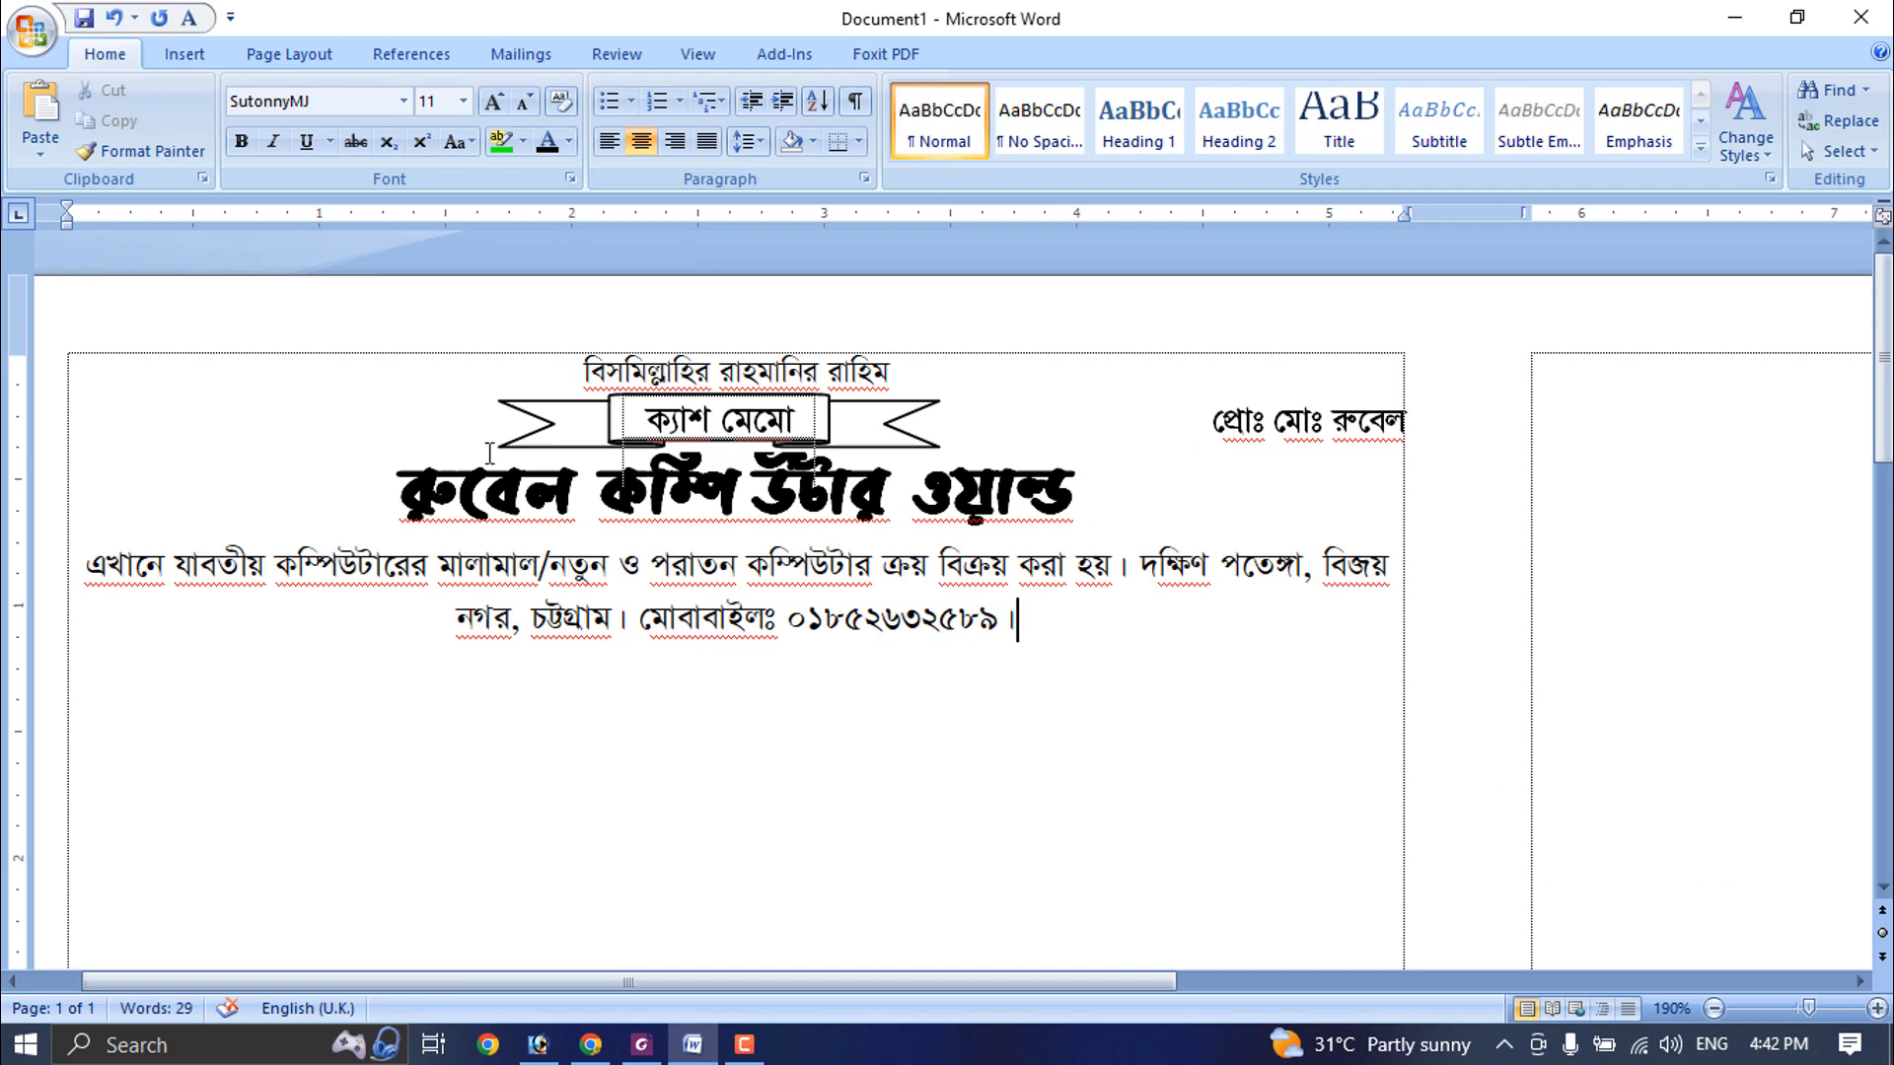
- Draw a rectangle about 5.3" wide and 0.18" high across the left memo's top edge and nudge it above the opening line
{"action": "scroll", "coordinate": [1015, 525], "scroll_direction": "down", "scroll_amount": 3}
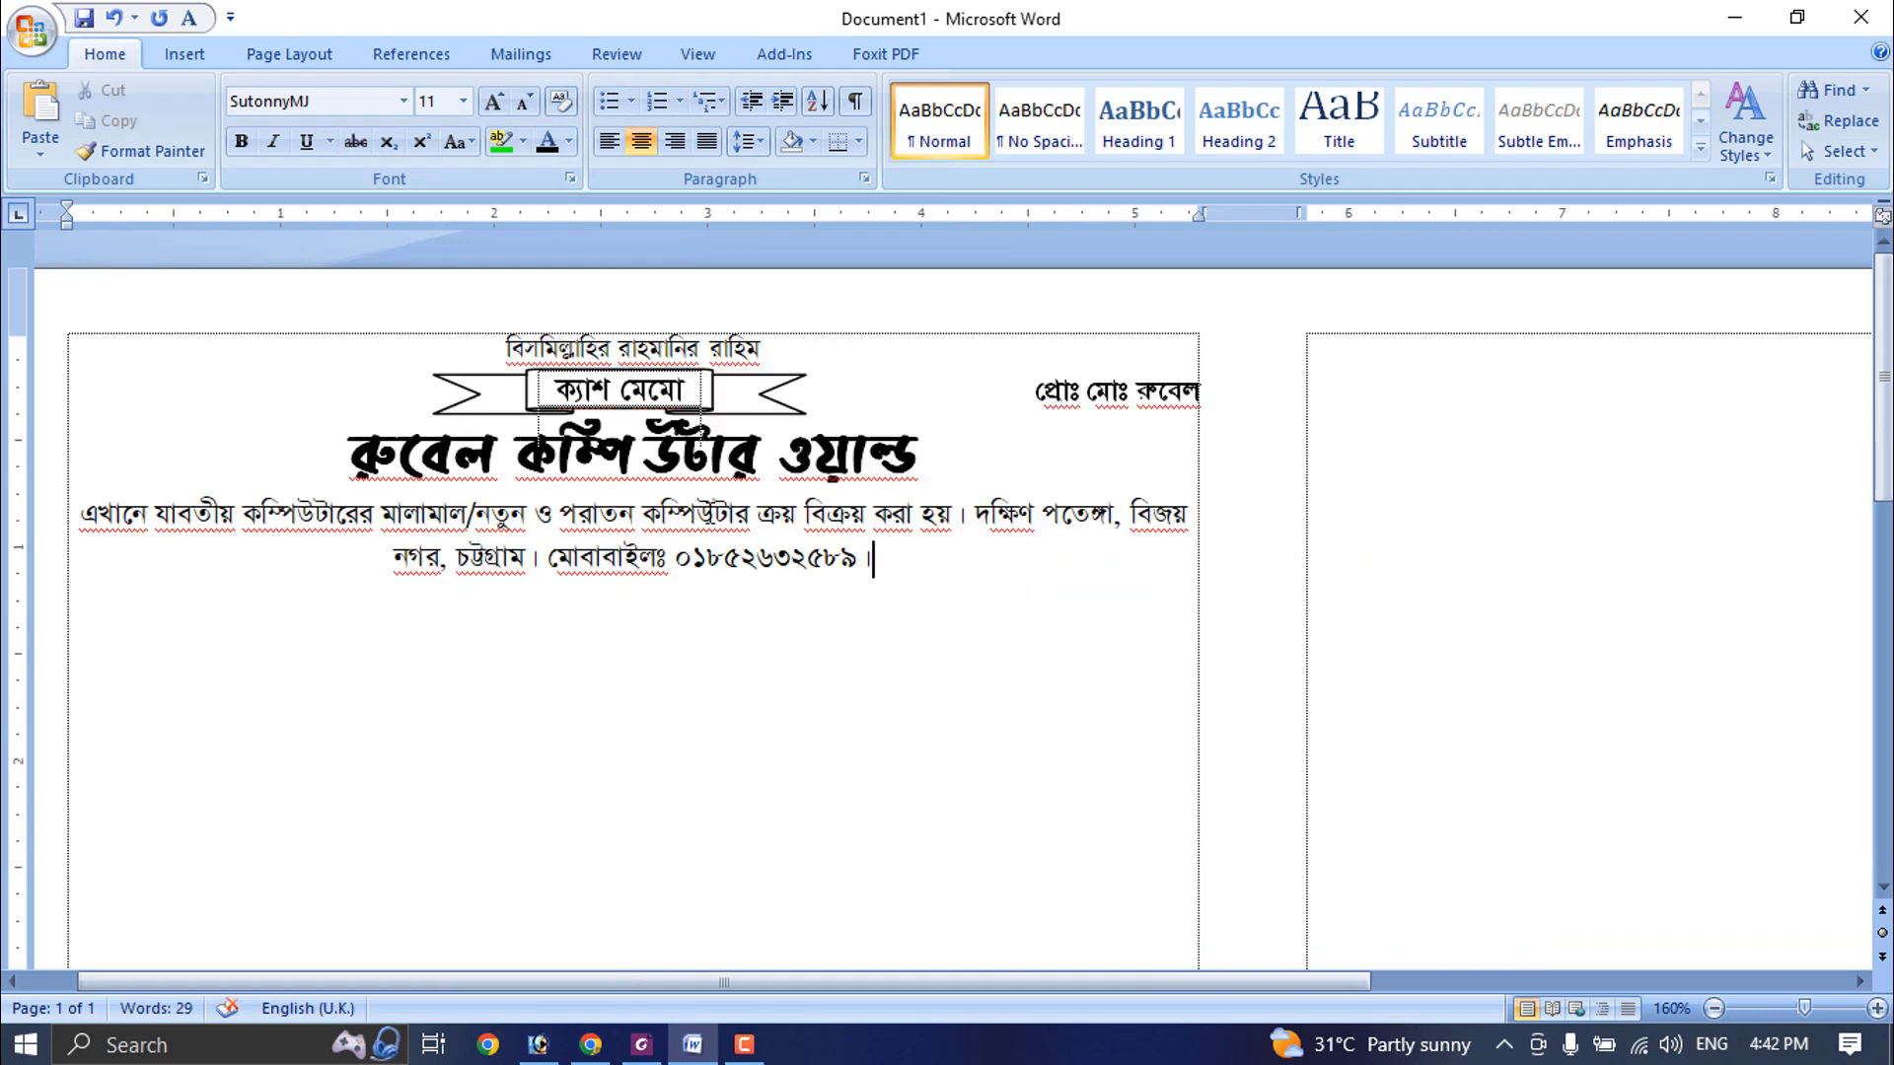
{"action": "left_click", "coordinate": [185, 55]}
{"action": "left_click", "coordinate": [421, 113]}
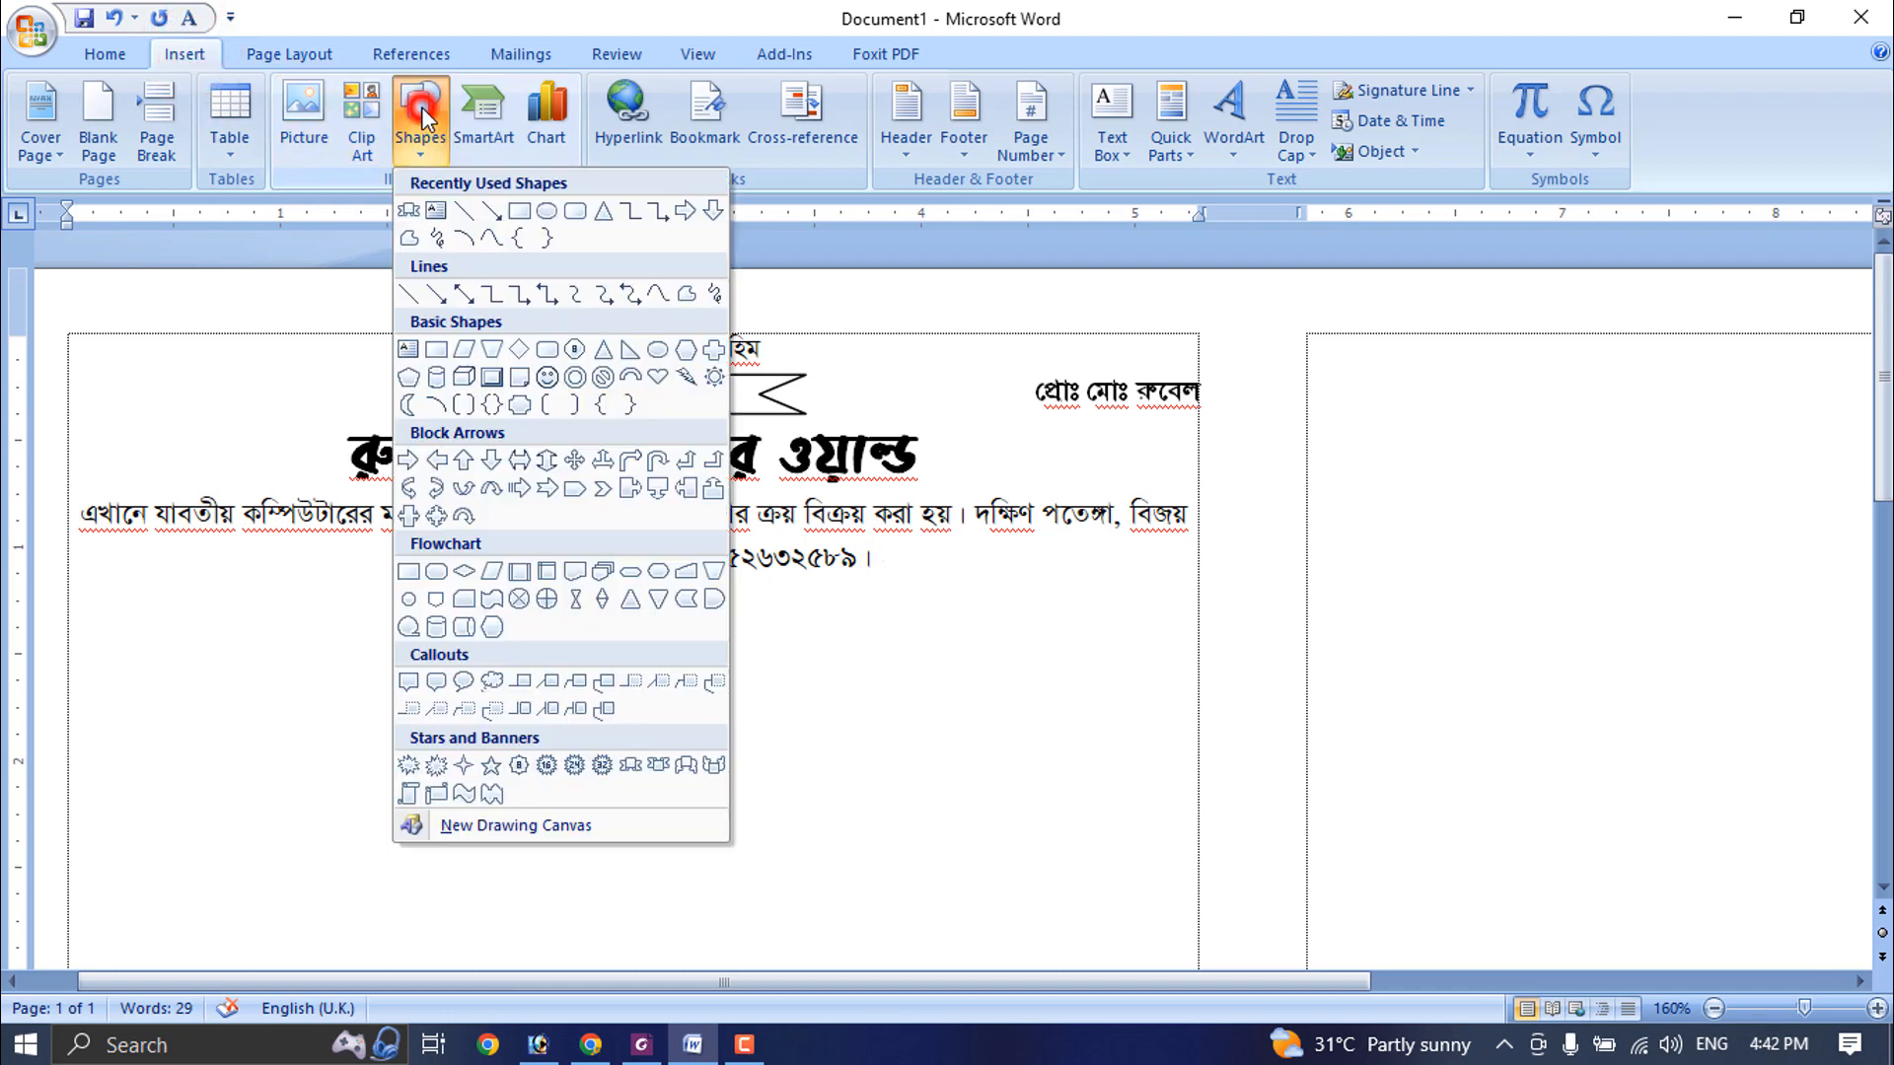
{"action": "left_click", "coordinate": [520, 211]}
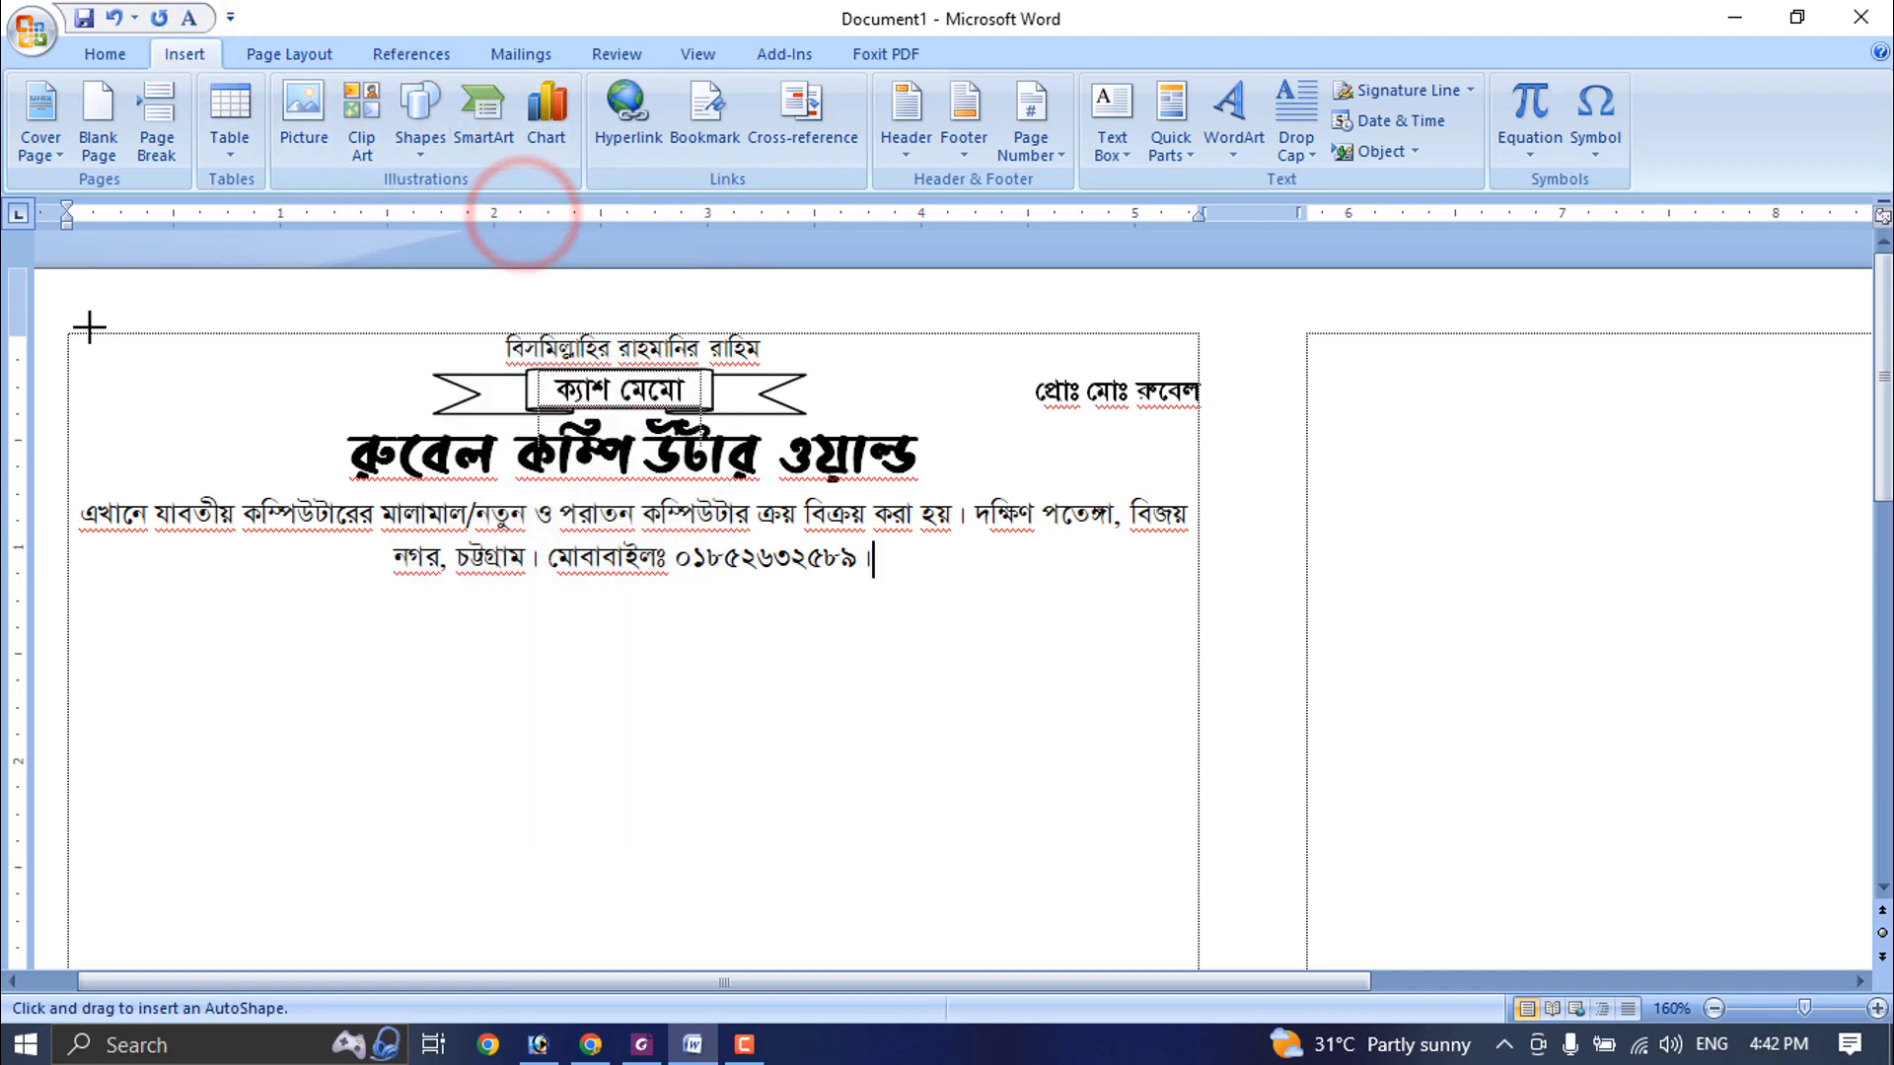
{"action": "mouse_move", "coordinate": [66, 307]}
{"action": "left_mouse_down"}
{"action": "mouse_move", "coordinate": [241, 338]}
{"action": "mouse_move", "coordinate": [596, 322]}
{"action": "mouse_move", "coordinate": [1198, 346]}
{"action": "left_mouse_up"}
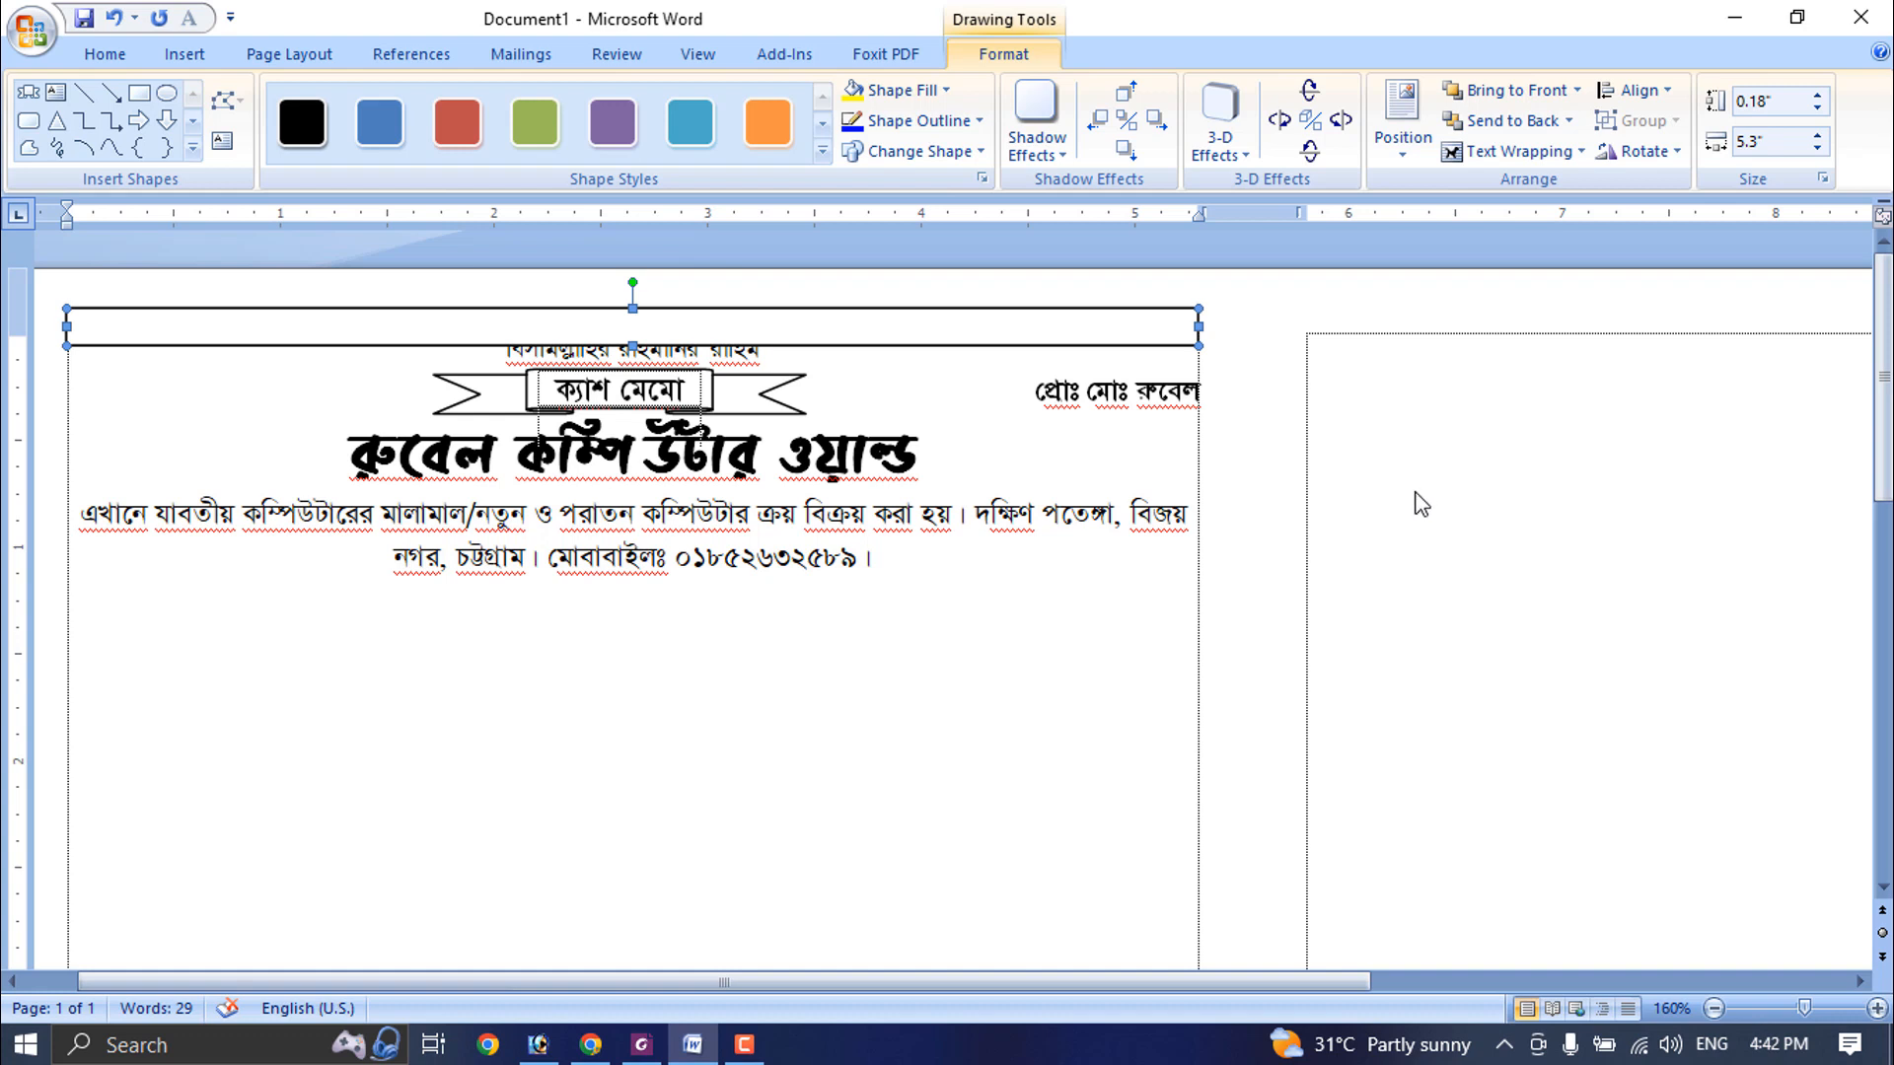
{"action": "key", "text": "ctrl+Up"}
{"action": "key", "text": "ctrl+Up"}
{"action": "key", "text": "ctrl+Up"}
{"action": "key", "text": "ctrl+Up"}
{"action": "key", "text": "ctrl+Up"}
{"action": "key", "text": "ctrl+Up"}
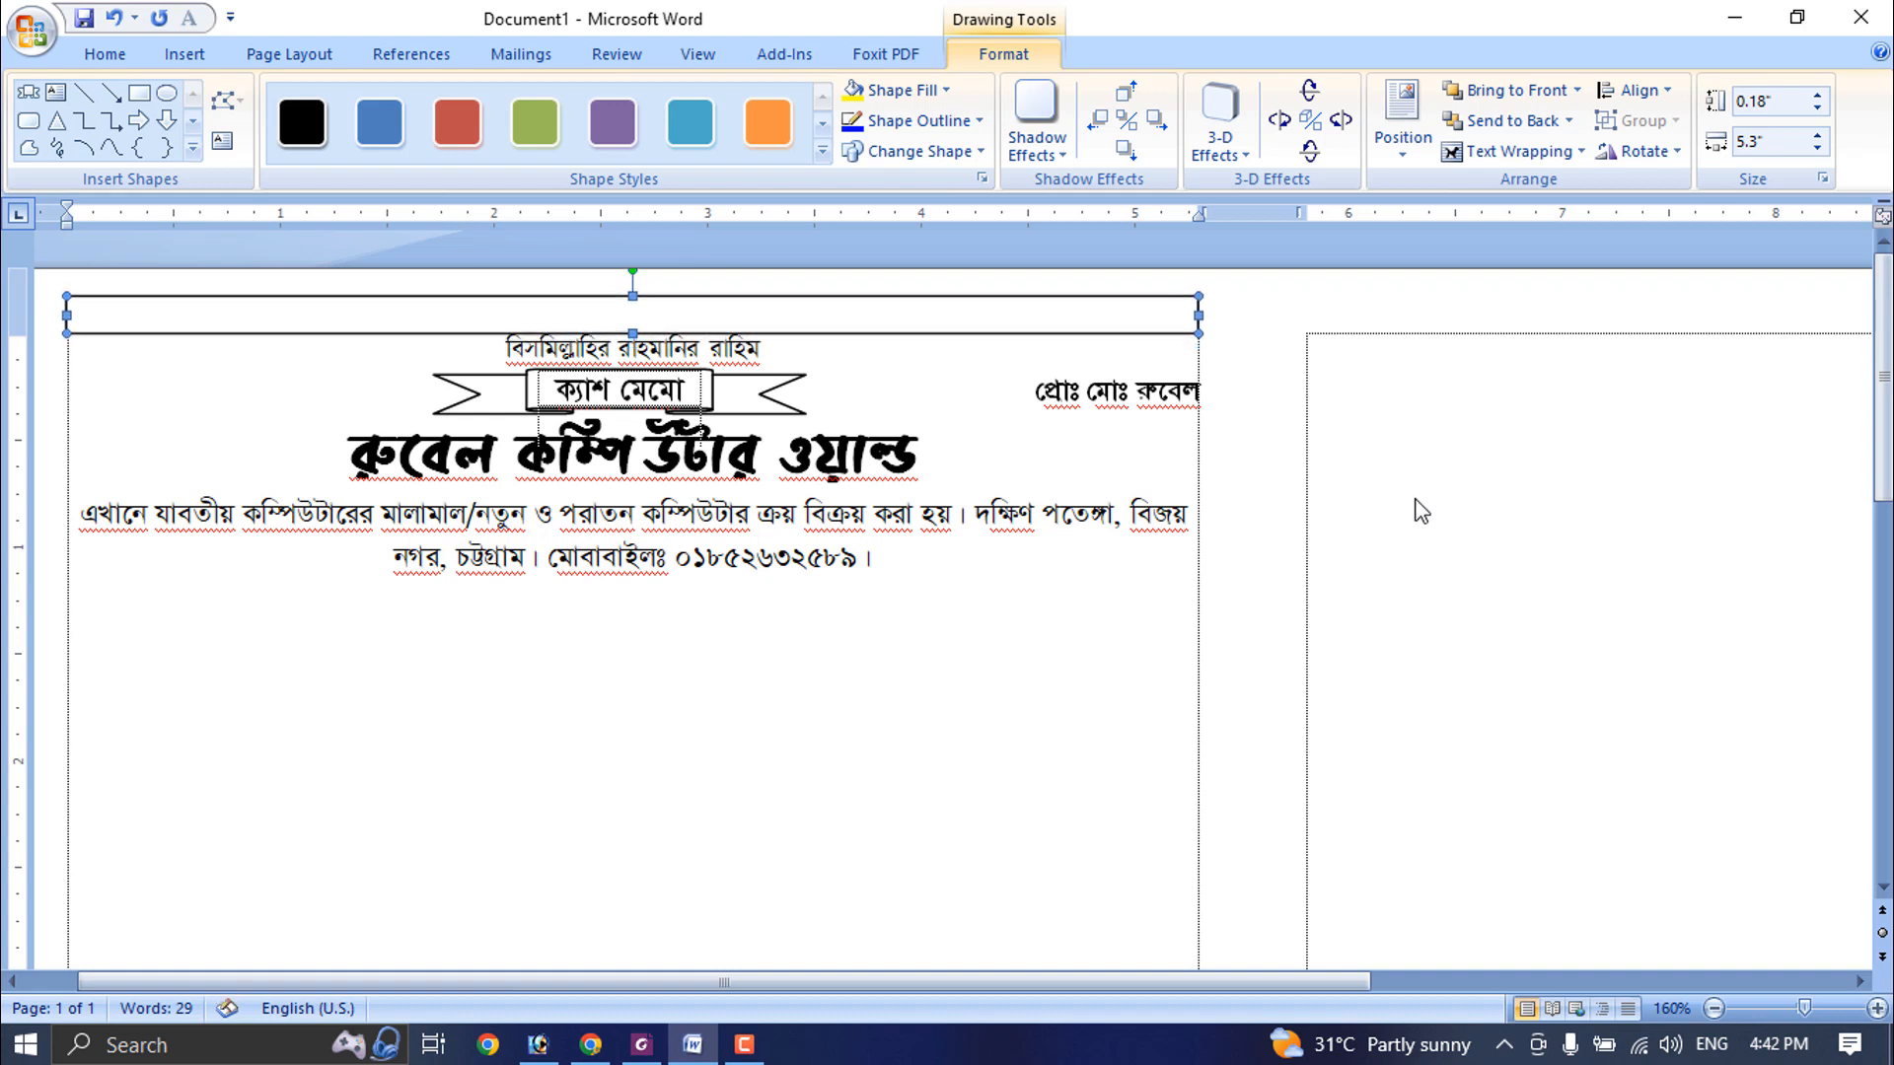
- Remove the top bar's outline and fill it with the dark orange theme colour
{"action": "left_click", "coordinate": [909, 121]}
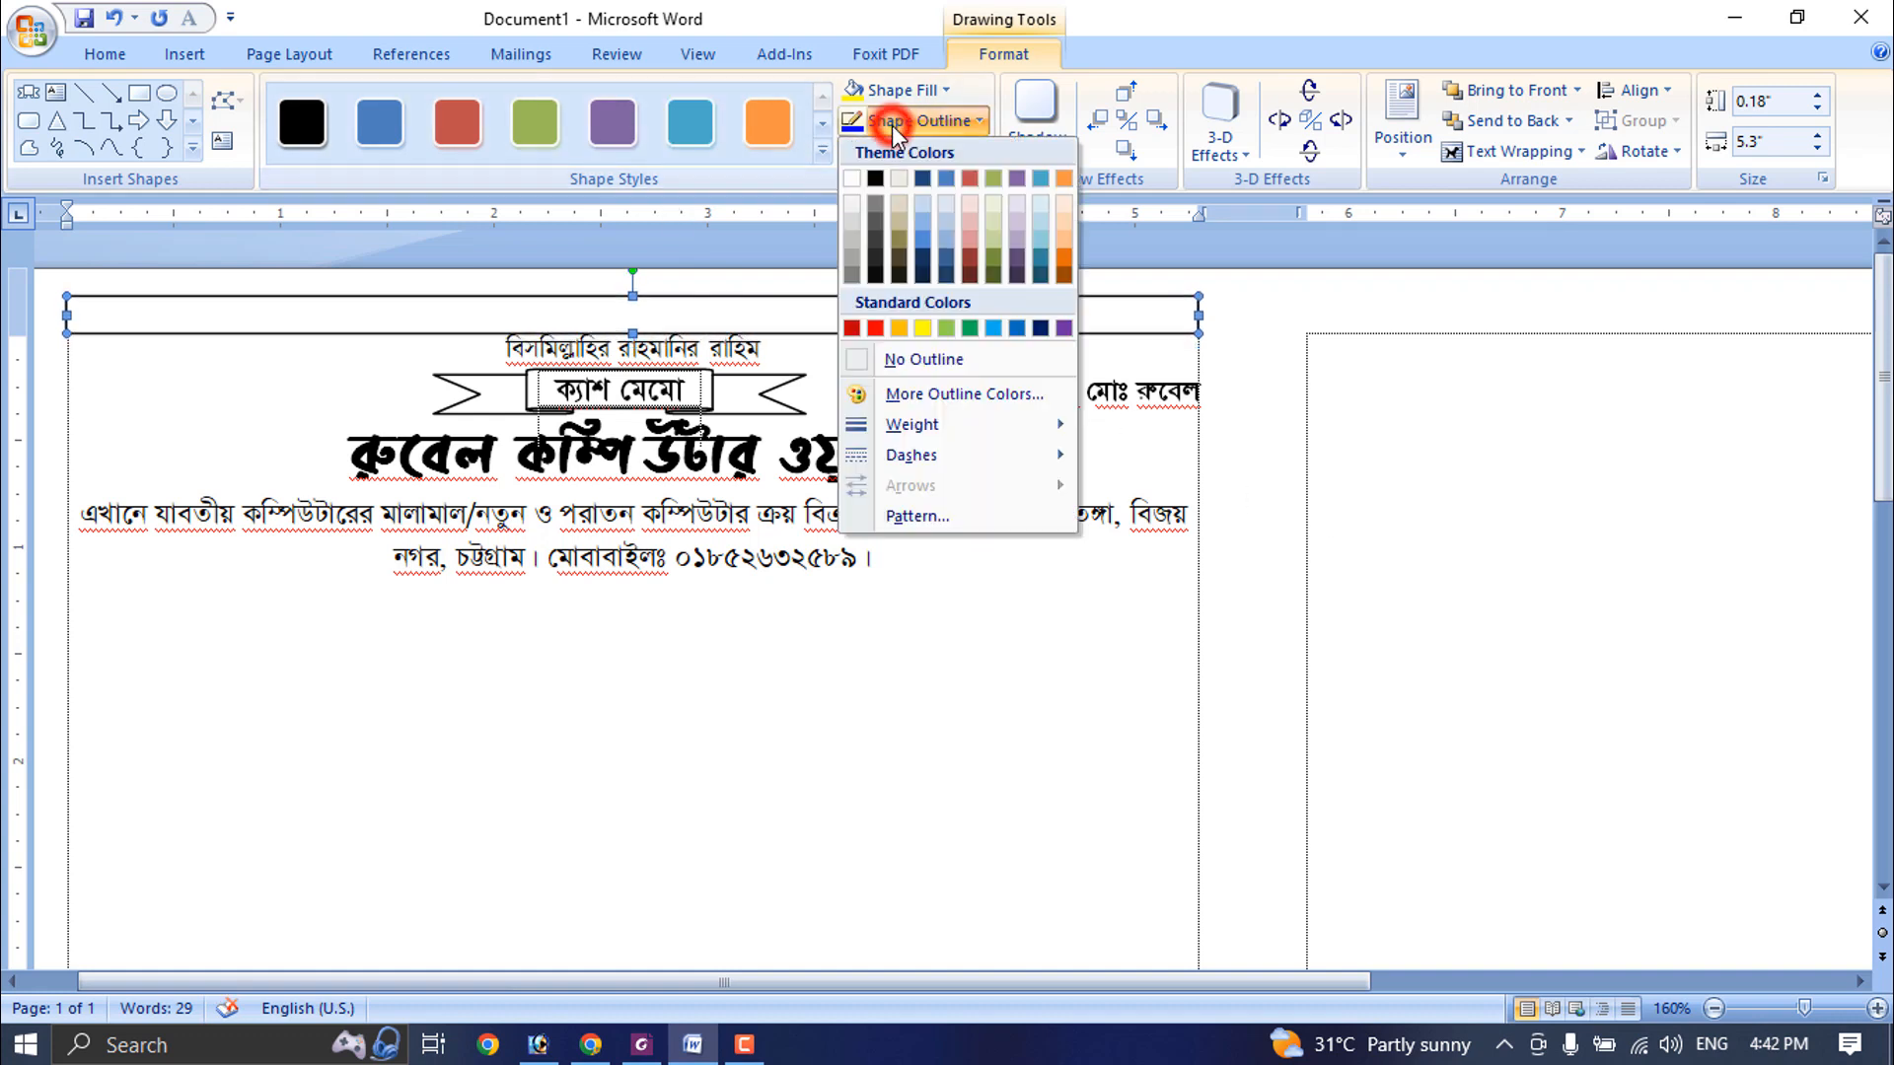
{"action": "left_click", "coordinate": [925, 328]}
{"action": "left_click", "coordinate": [943, 95]}
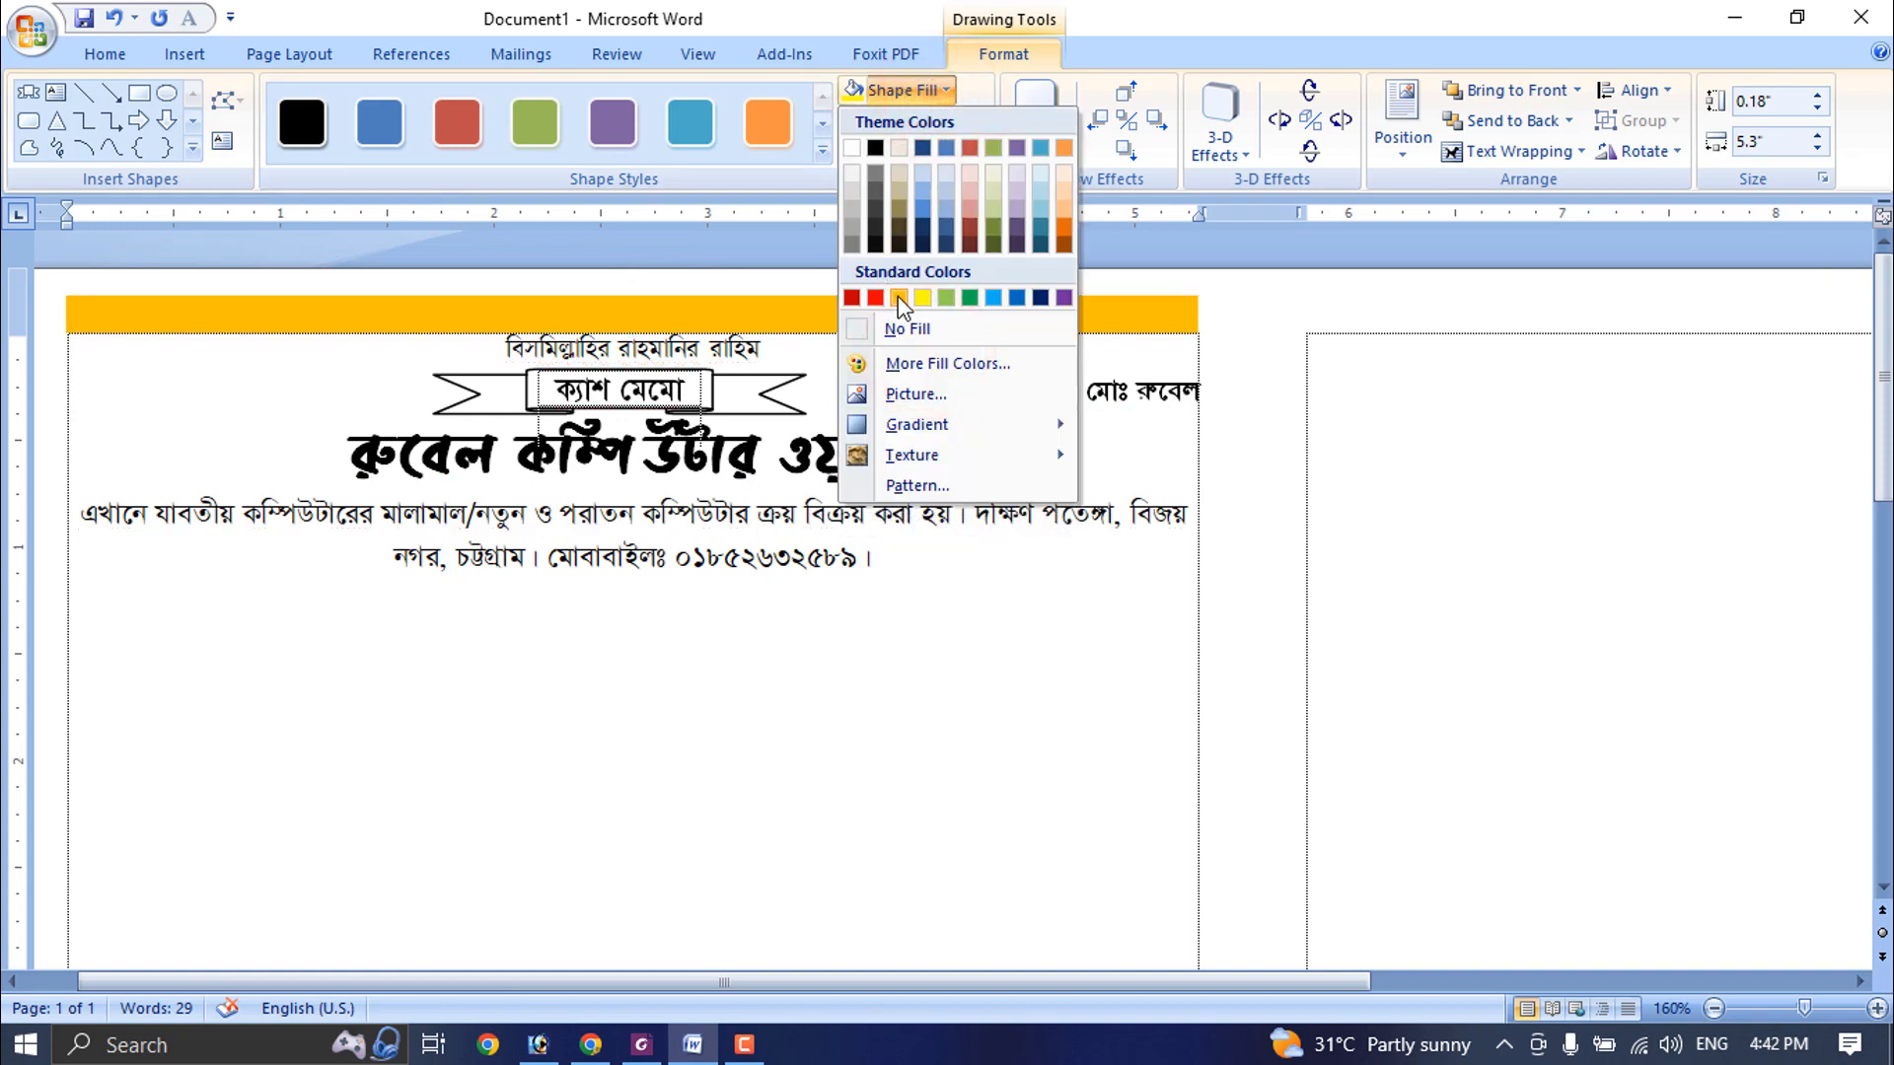
{"action": "left_click", "coordinate": [1065, 223]}
- Nudge the "ক্যাশ মেমো" ribbon banner slightly to the right to centre it above the shop name
{"action": "left_click", "coordinate": [728, 385]}
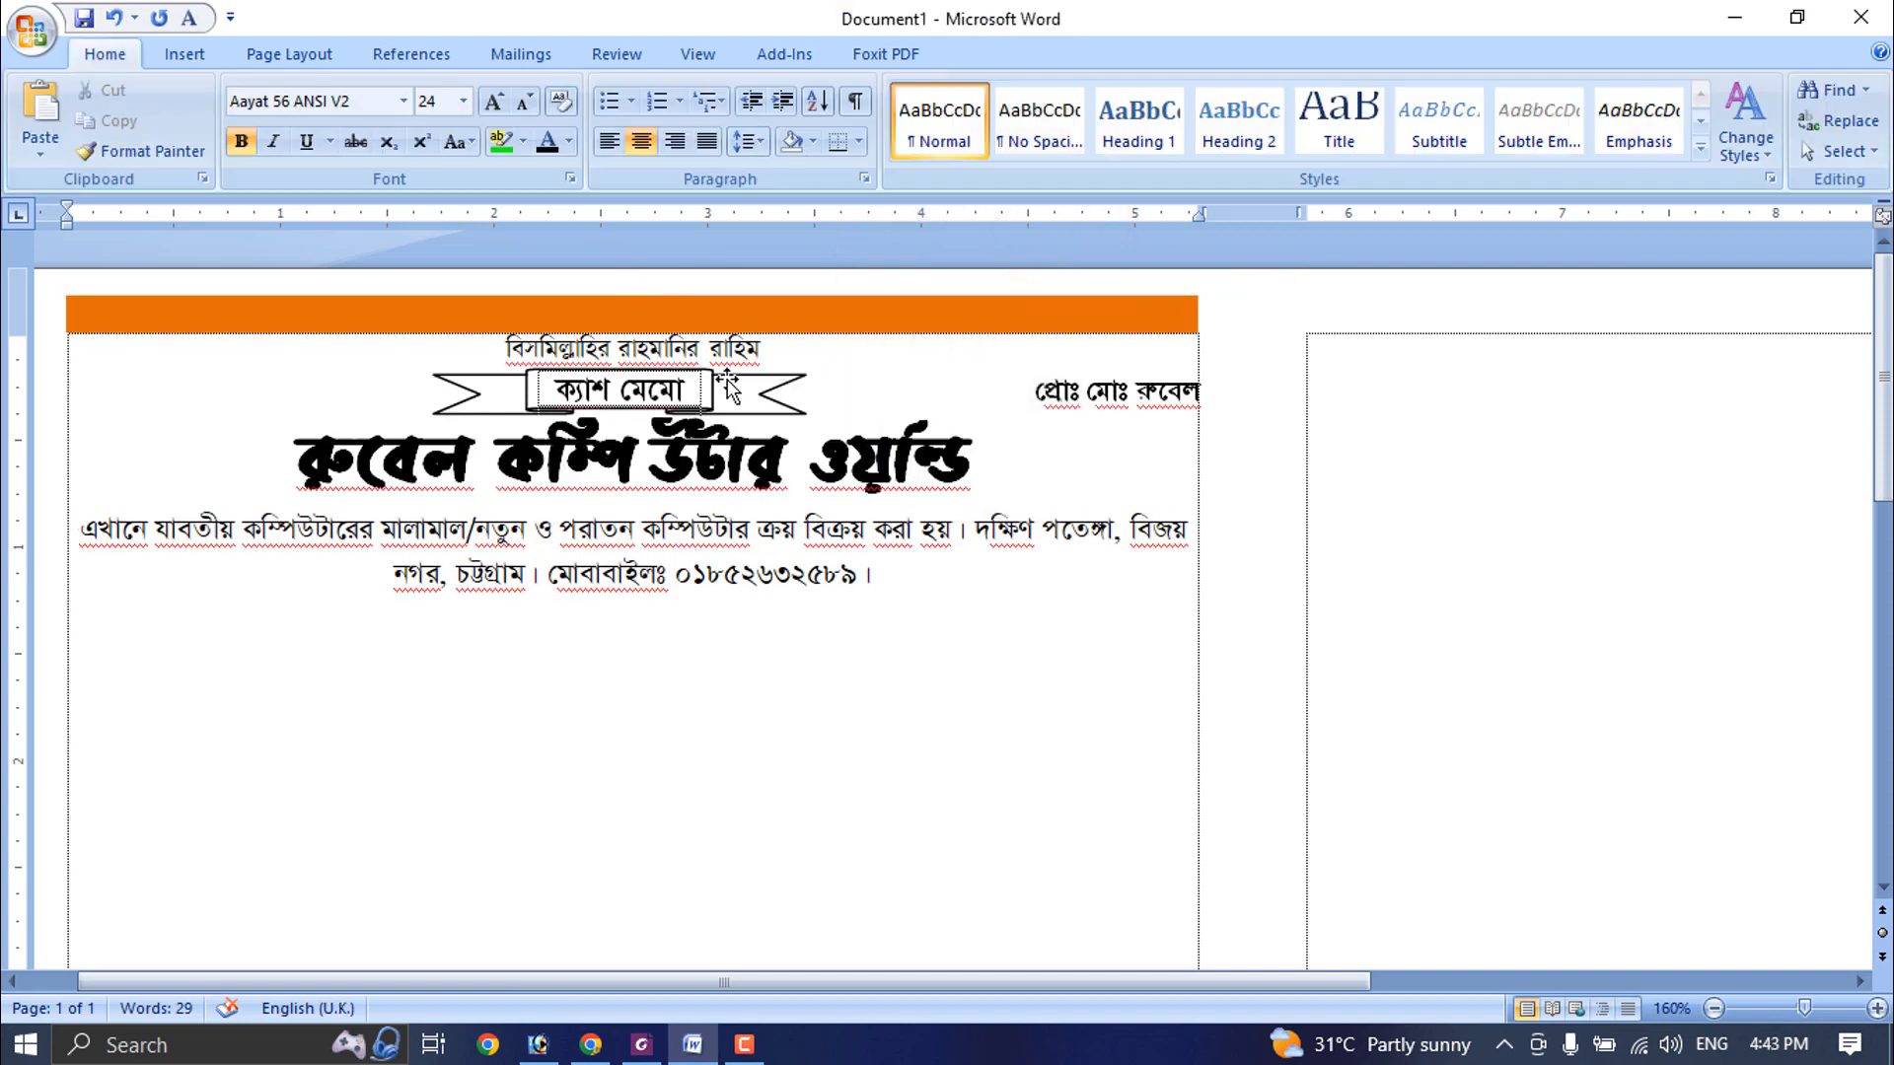
{"action": "left_click", "coordinate": [716, 387]}
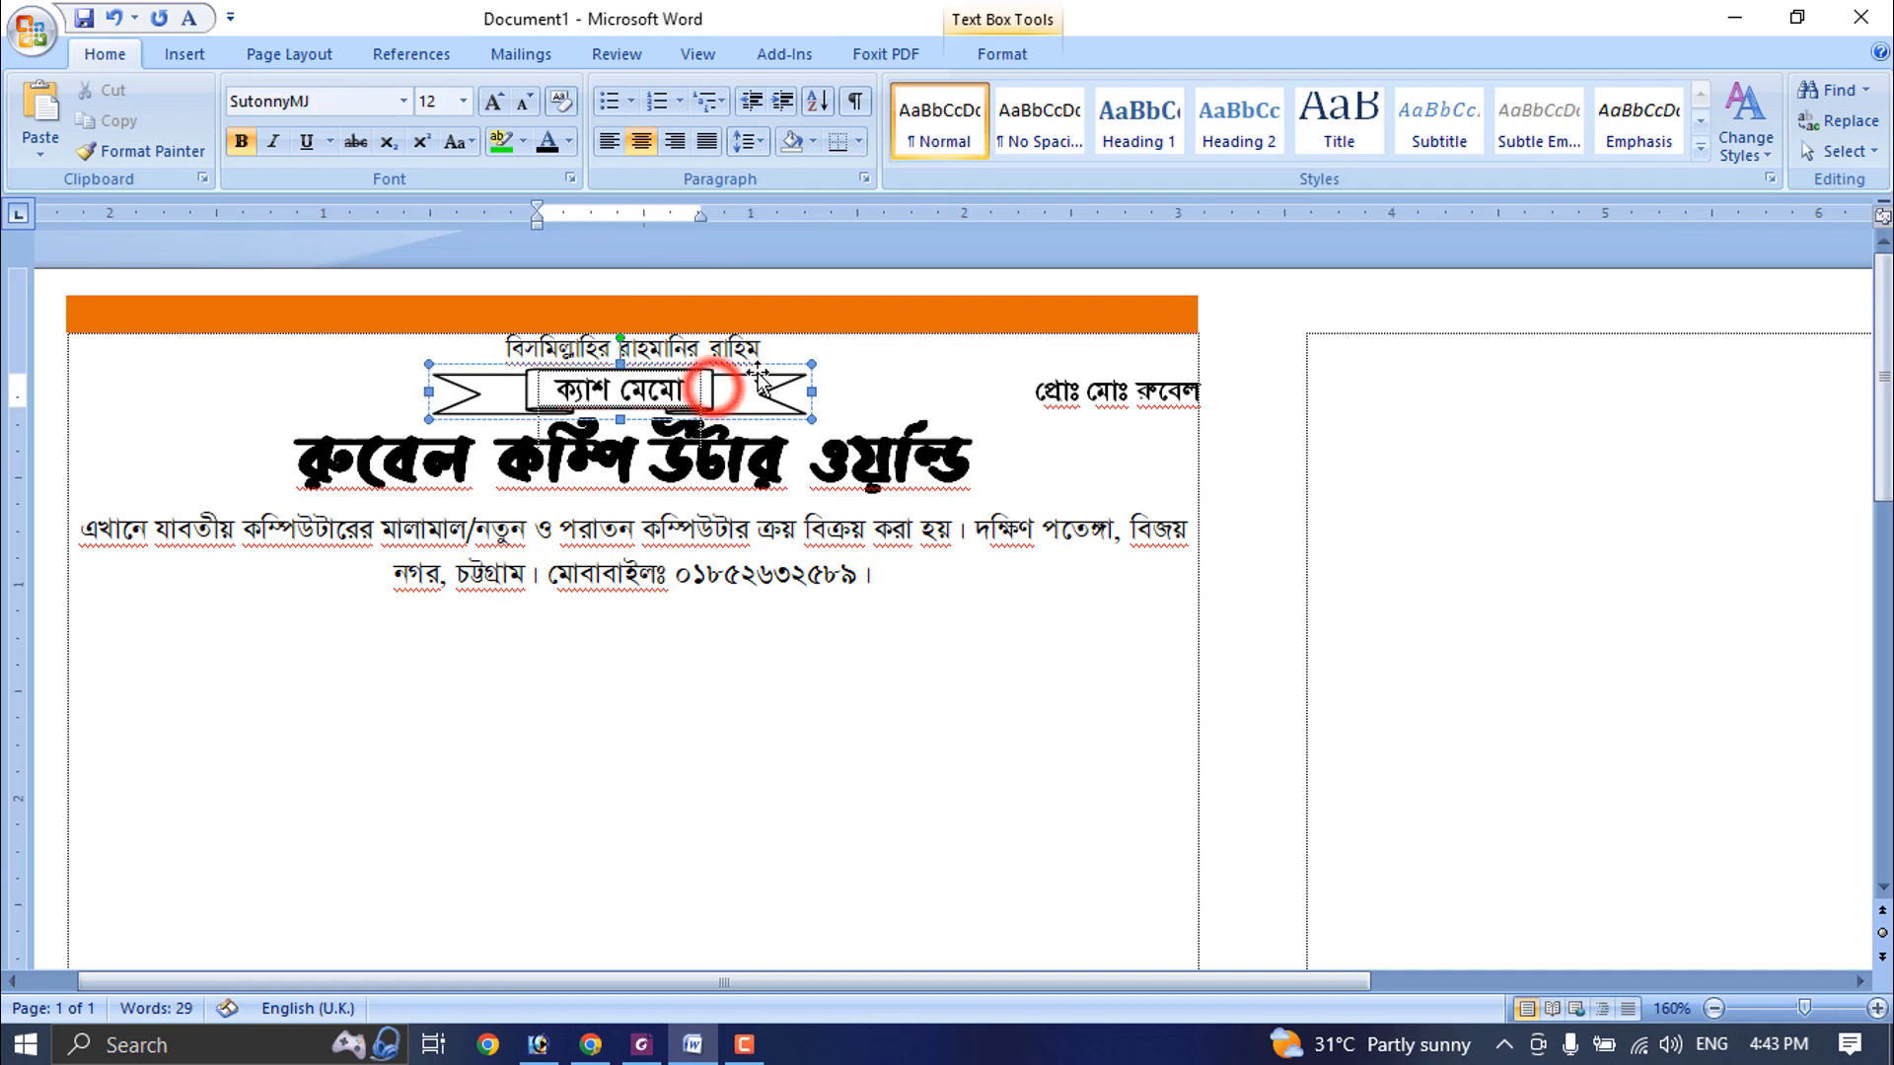
{"action": "left_click", "coordinate": [757, 373]}
{"action": "key", "text": "Right"}
{"action": "key", "text": "Right"}
{"action": "key", "text": "Right"}
{"action": "key", "text": "Right"}
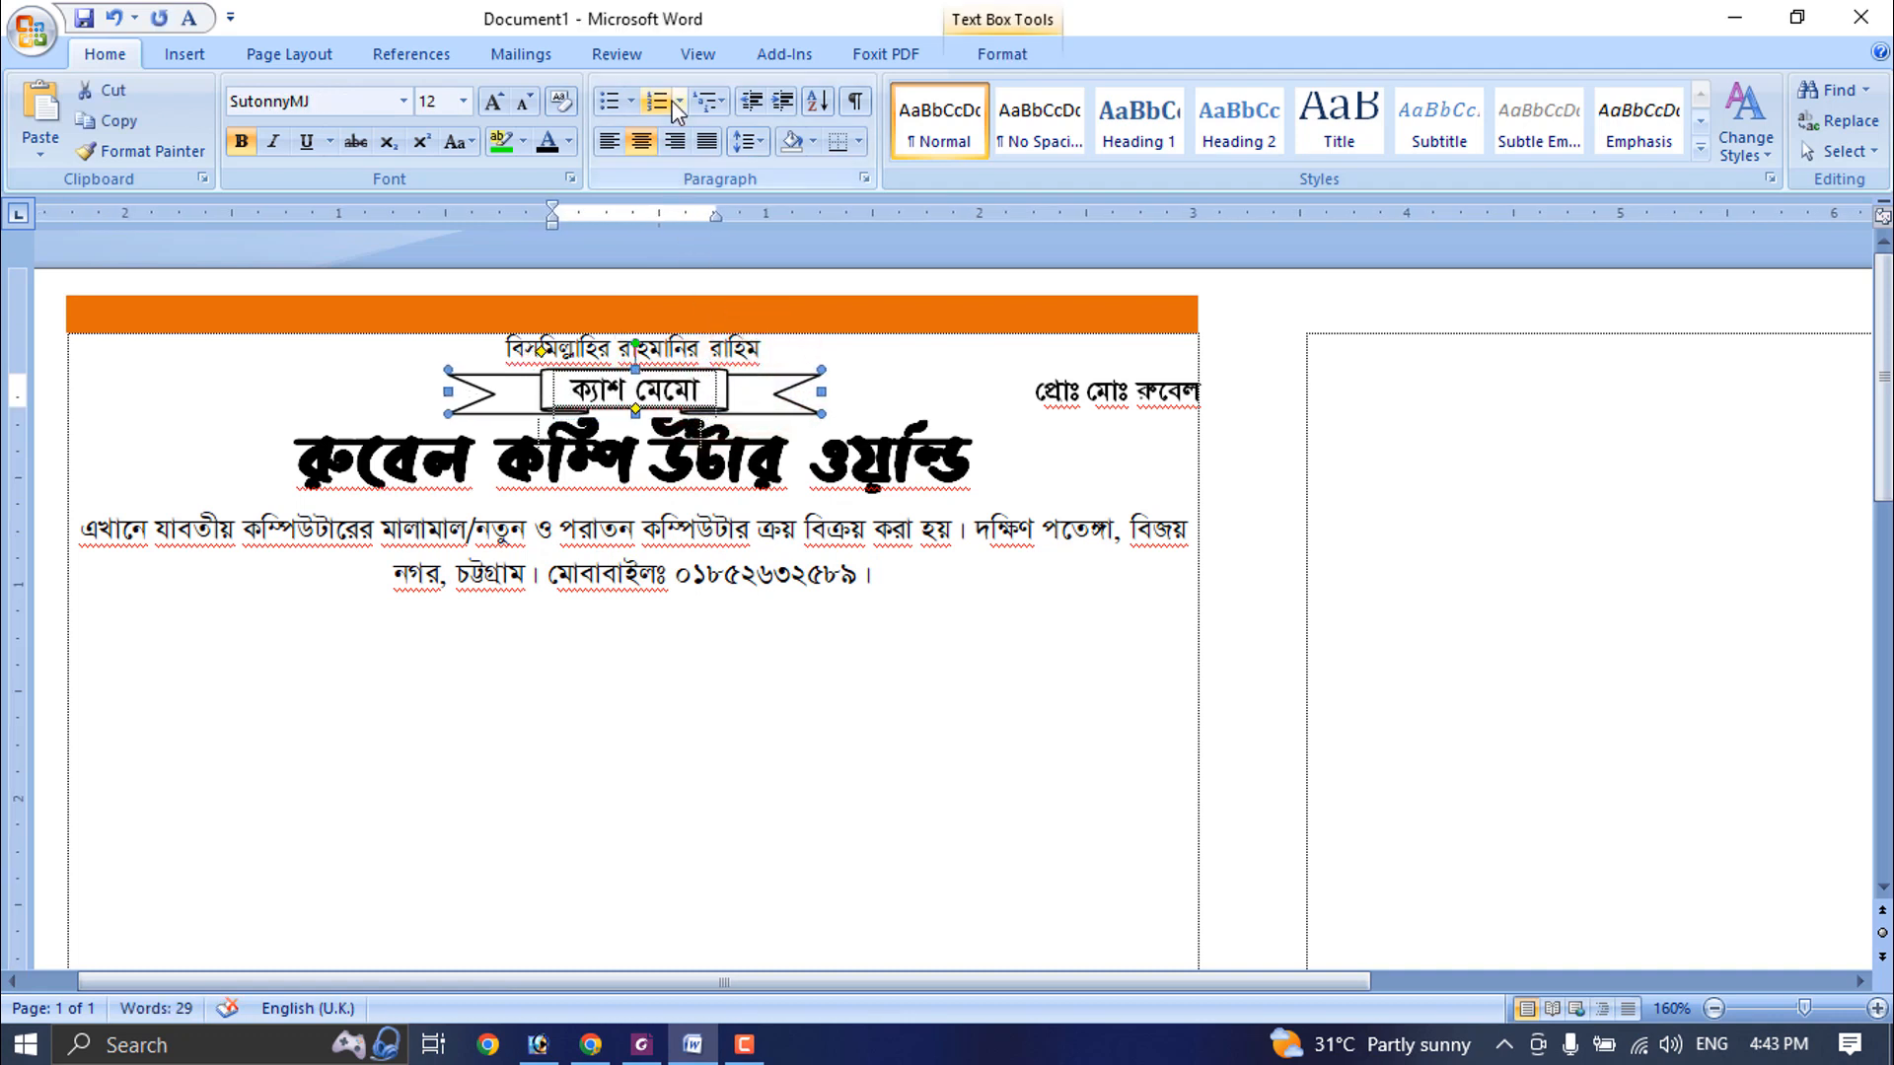
- Fill the ribbon banner with standard Blue and remove its outline
{"action": "left_click", "coordinate": [997, 54]}
{"action": "left_click", "coordinate": [787, 156]}
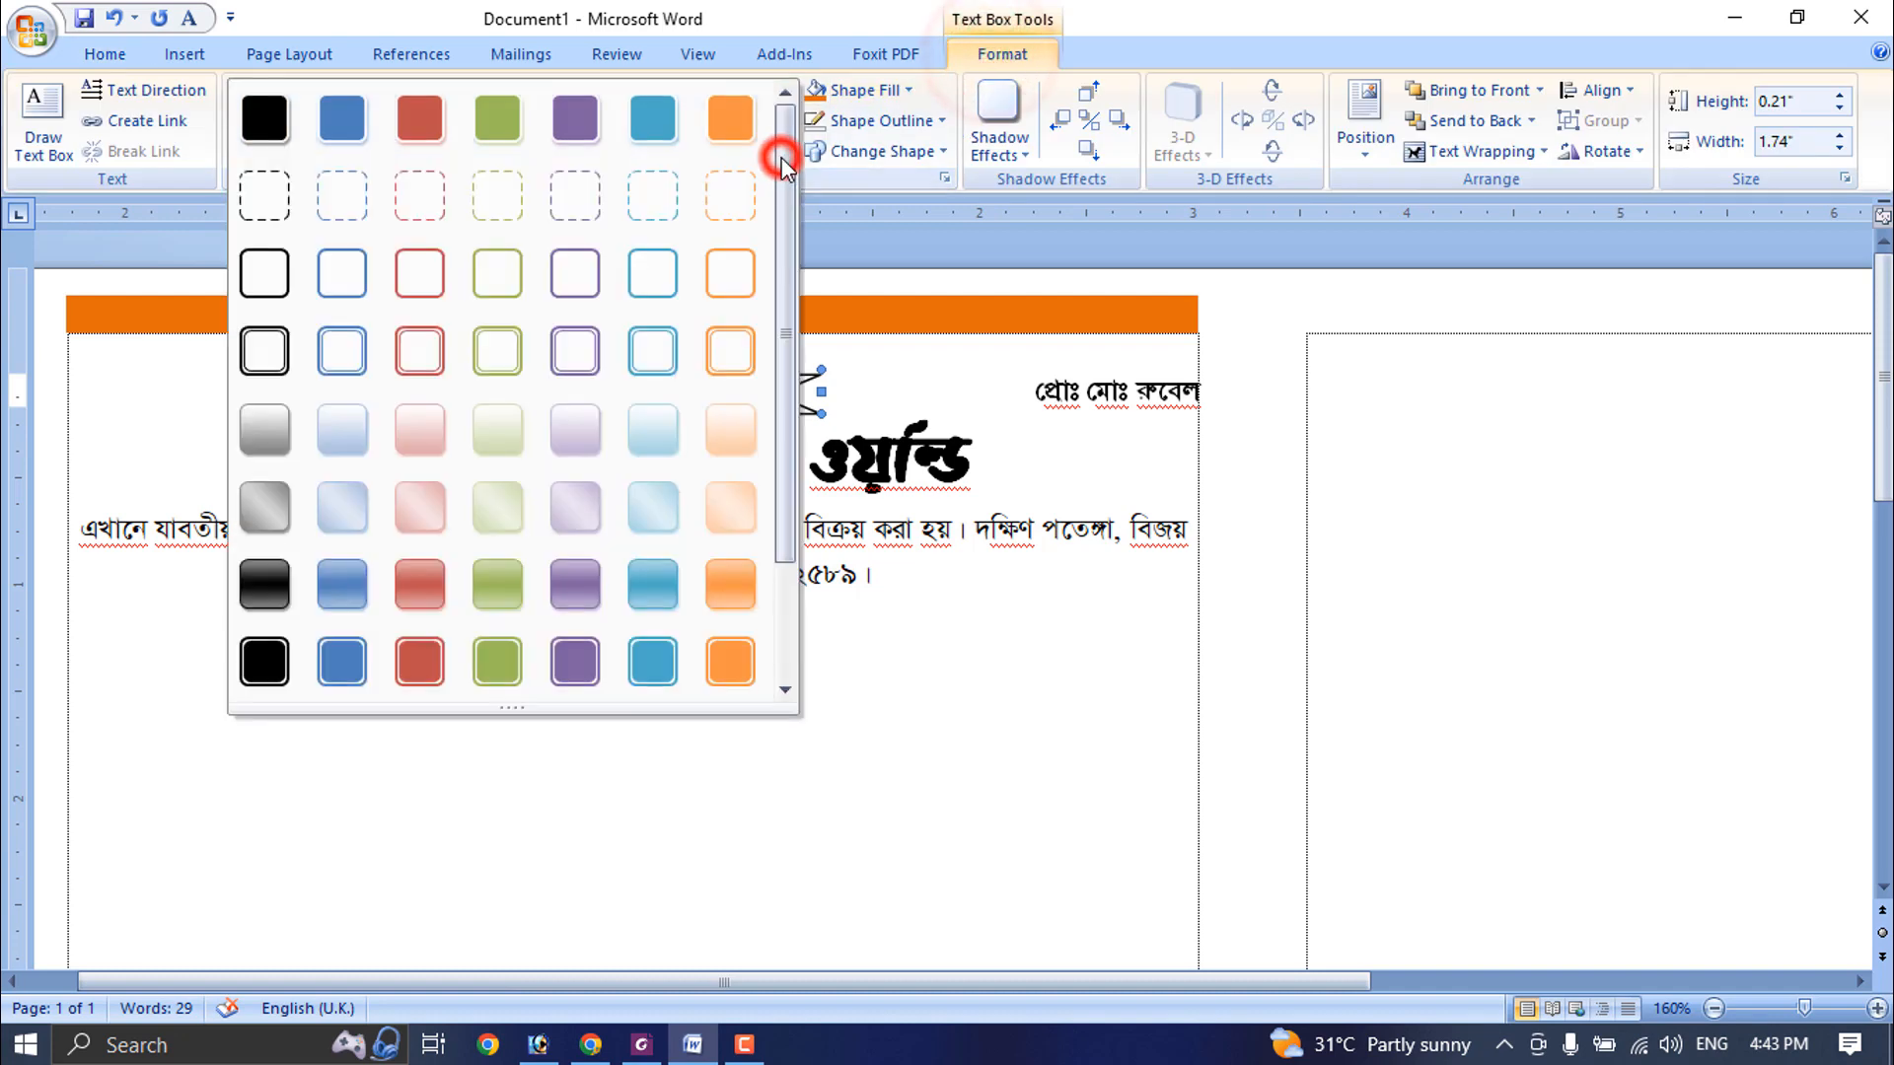
{"action": "left_click", "coordinate": [866, 91]}
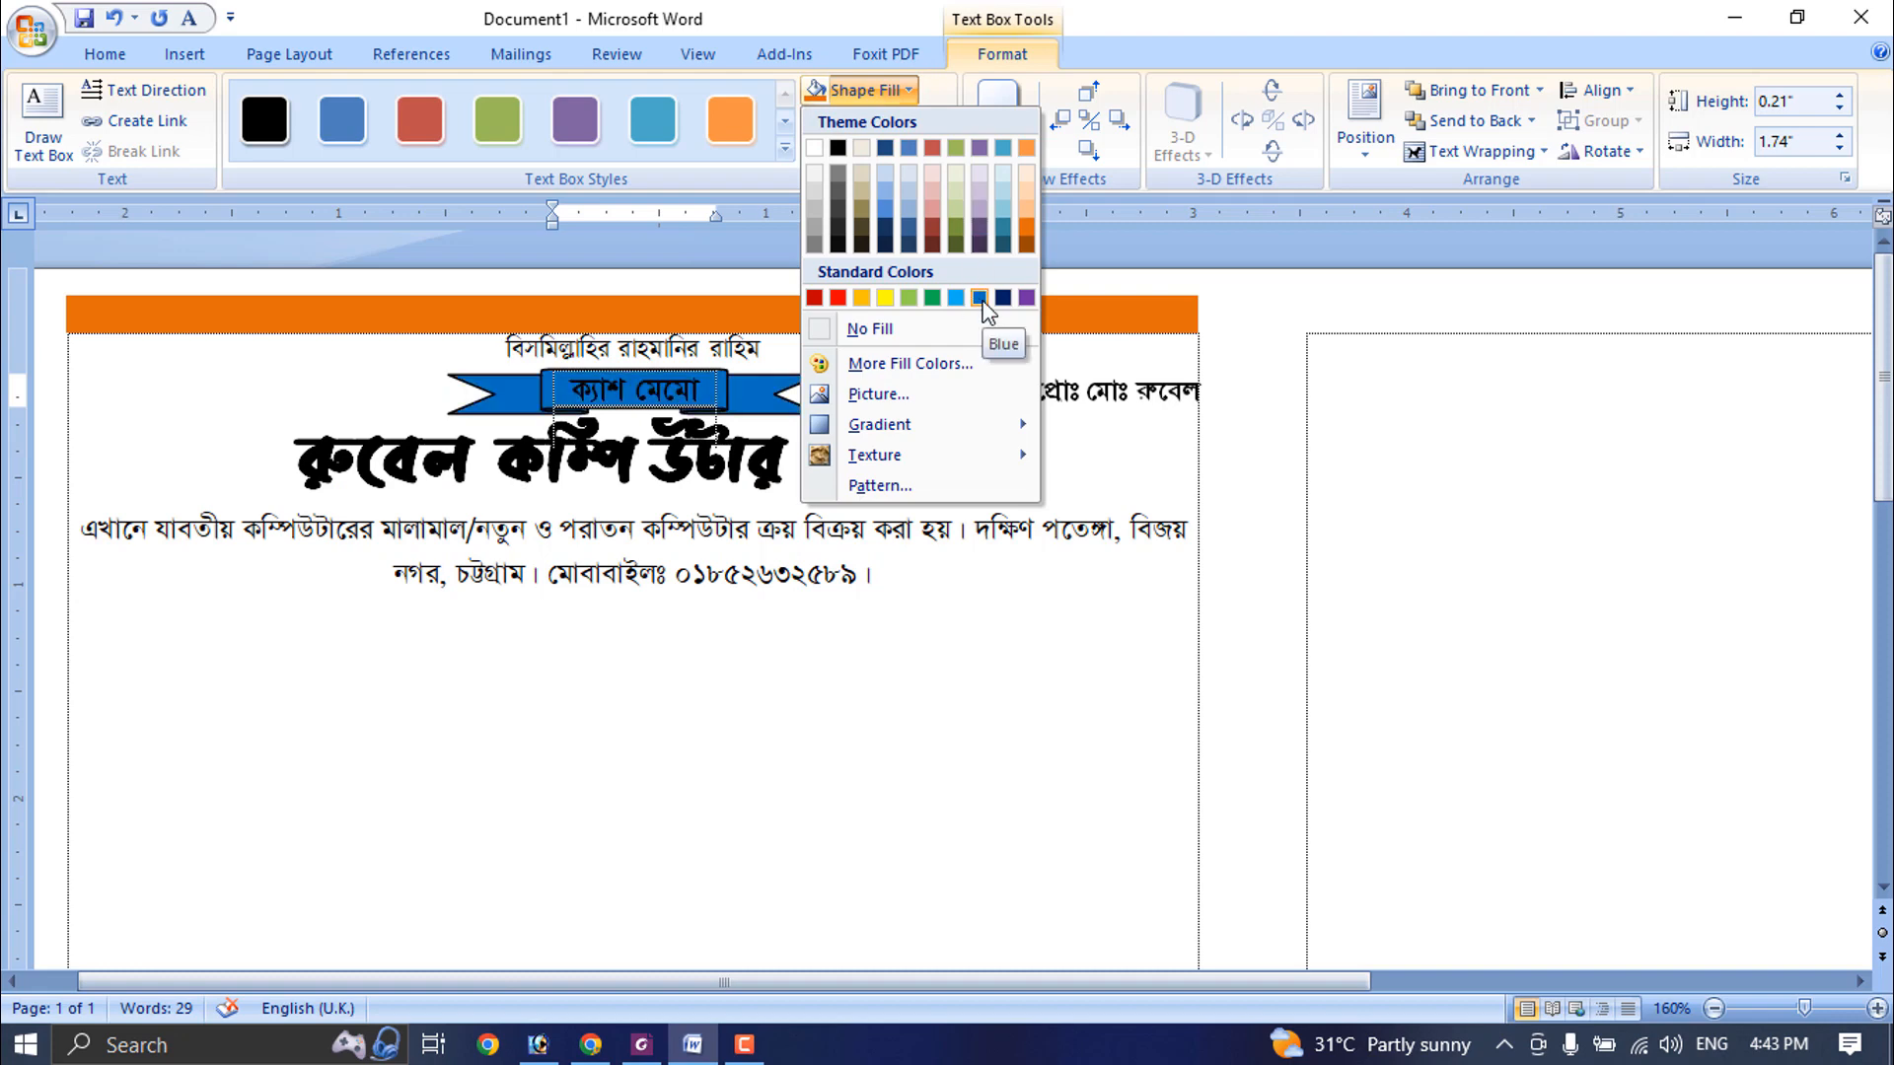
{"action": "left_click", "coordinate": [982, 298]}
{"action": "left_click", "coordinate": [939, 121]}
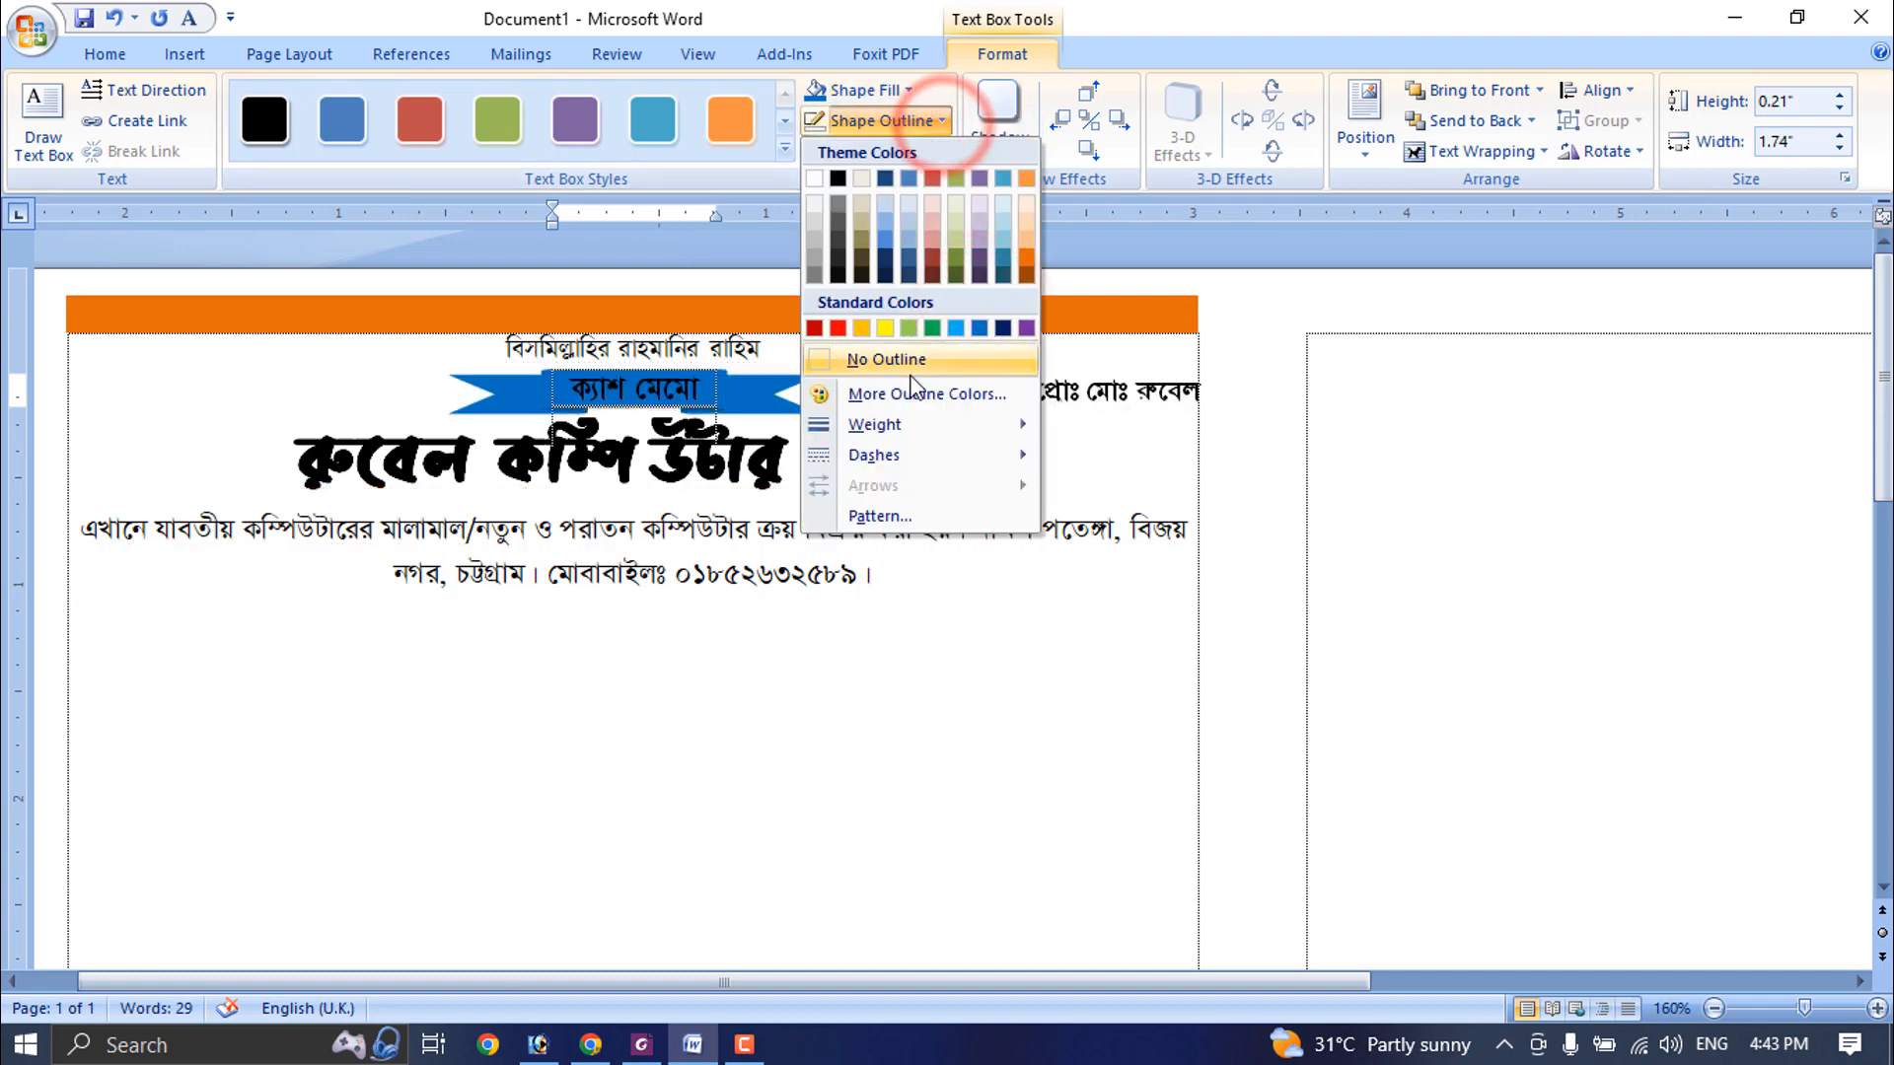
{"action": "left_click", "coordinate": [909, 373]}
{"action": "left_click", "coordinate": [950, 705]}
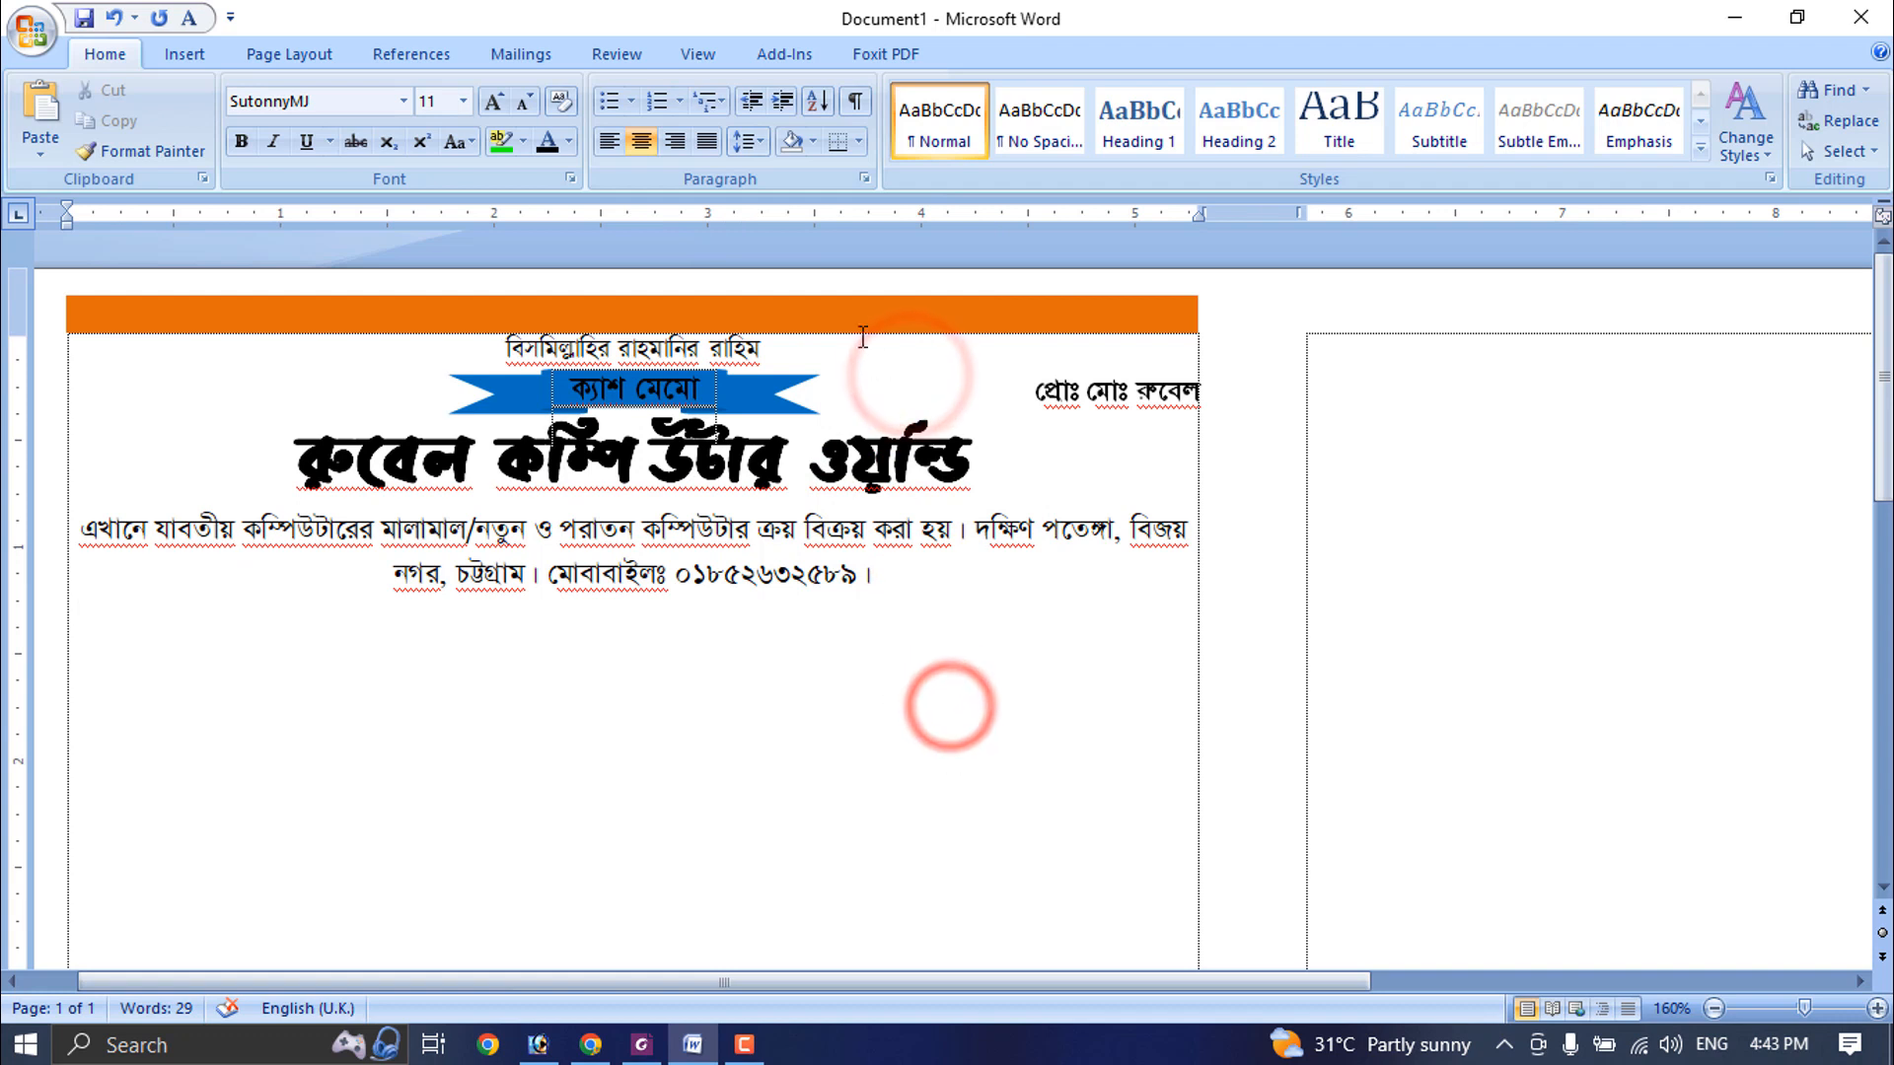
- Color the shop name dark red and set it in SutonnyMJ at 28 pt
{"action": "left_click", "coordinate": [646, 455]}
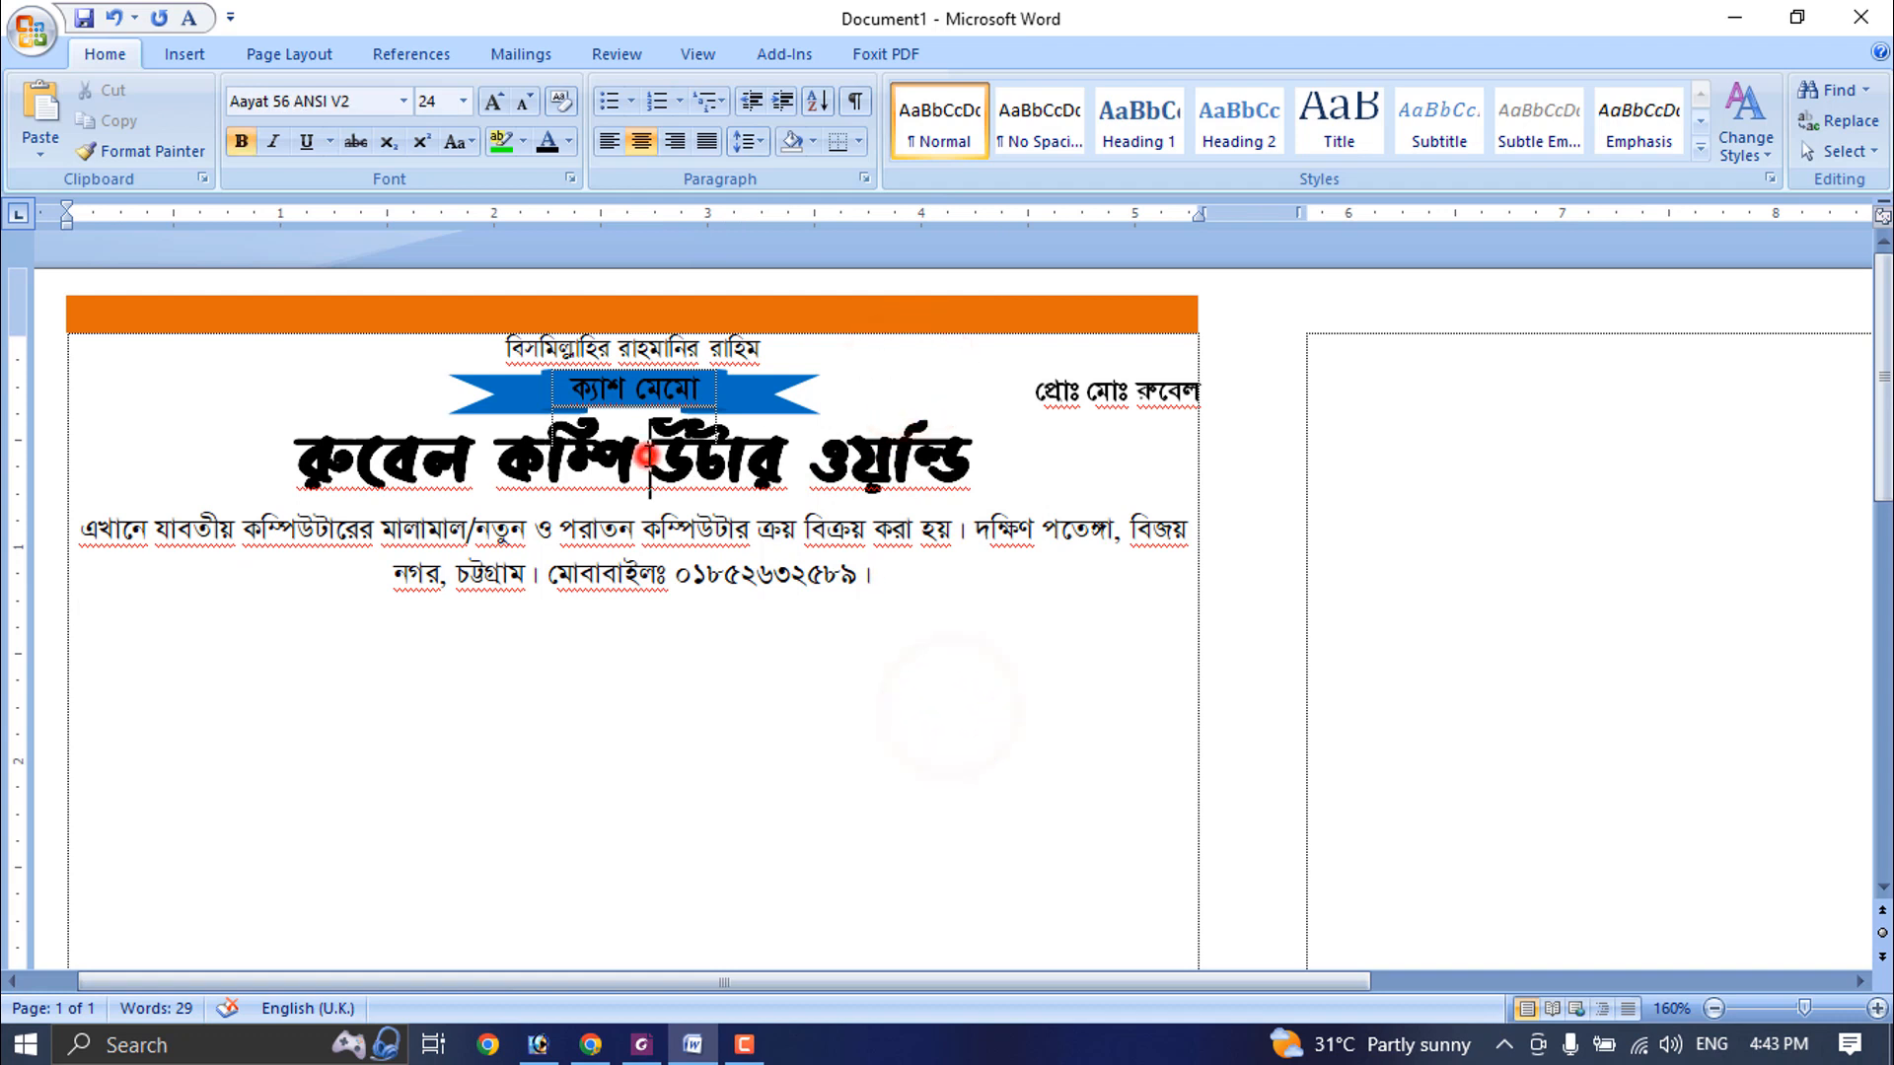
{"action": "triple_click", "coordinate": [981, 464]}
{"action": "left_click", "coordinate": [569, 141]}
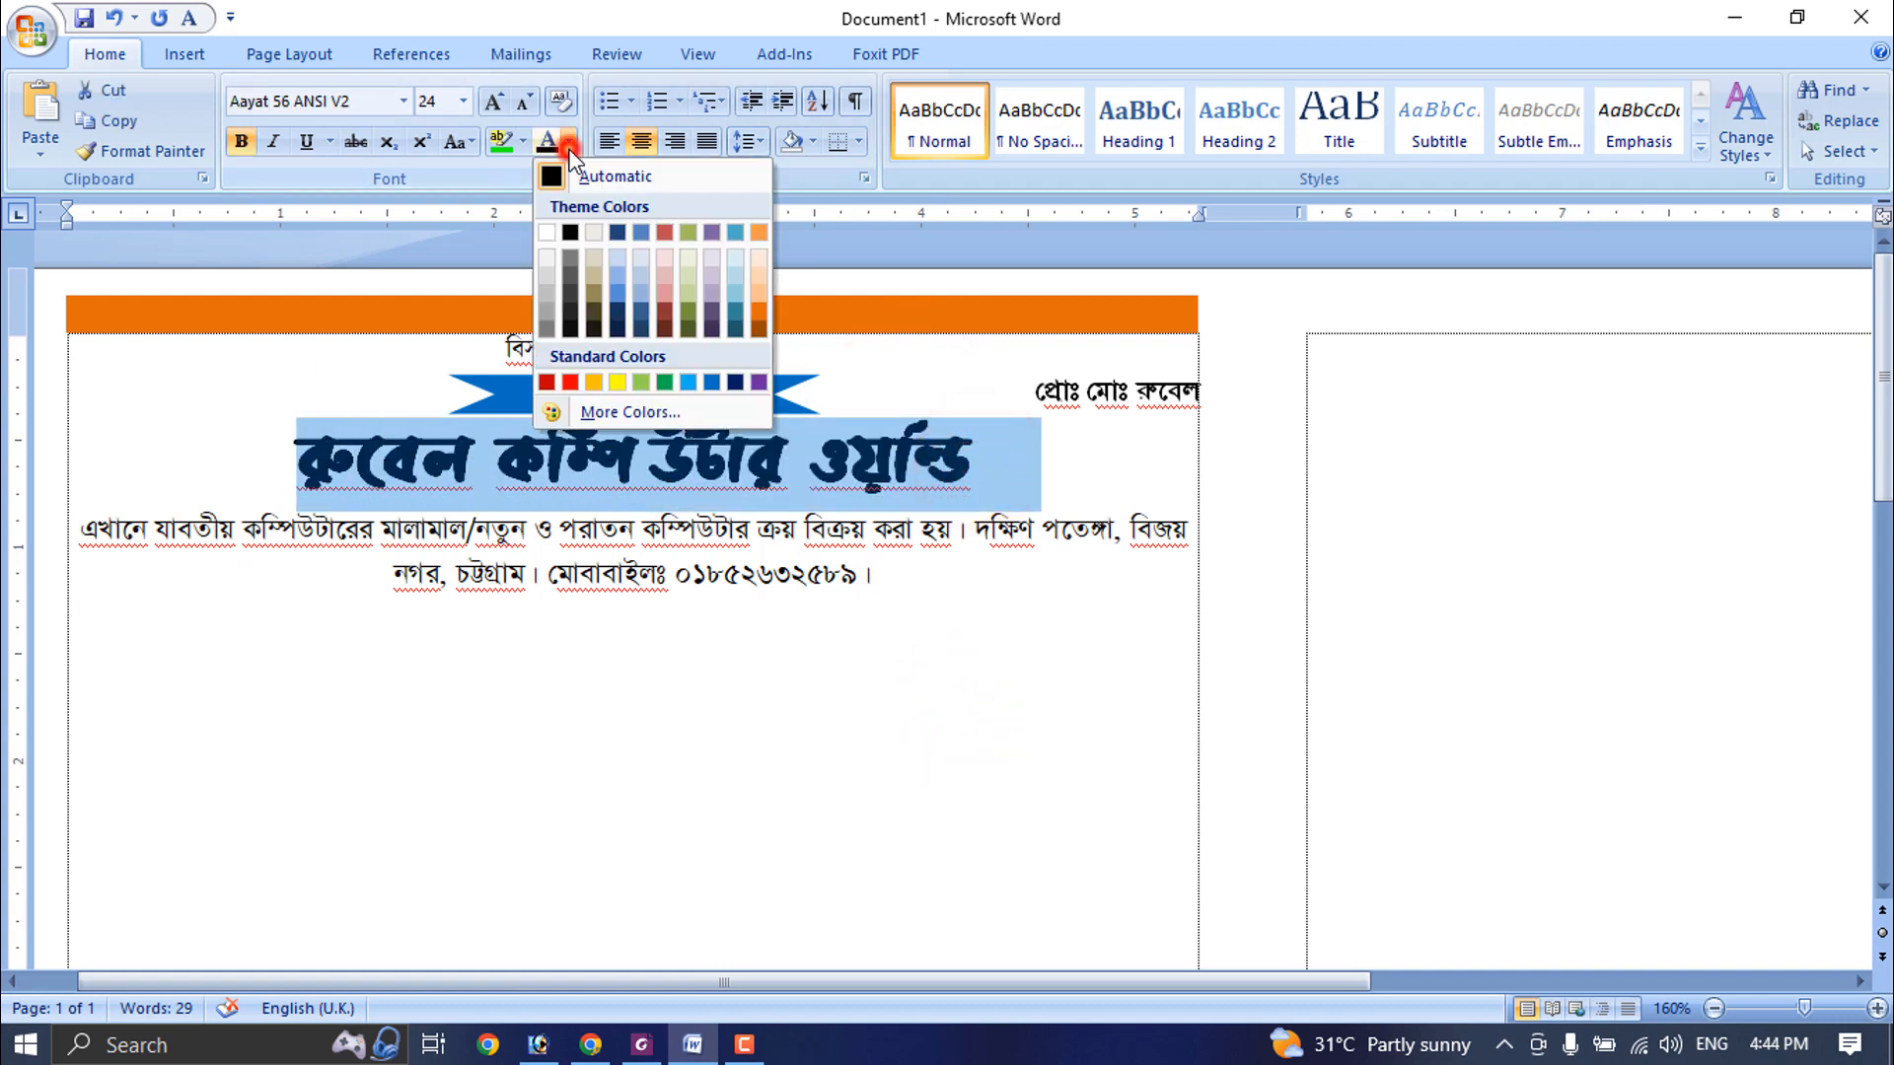
{"action": "left_click", "coordinate": [549, 385]}
{"action": "left_click", "coordinate": [403, 102]}
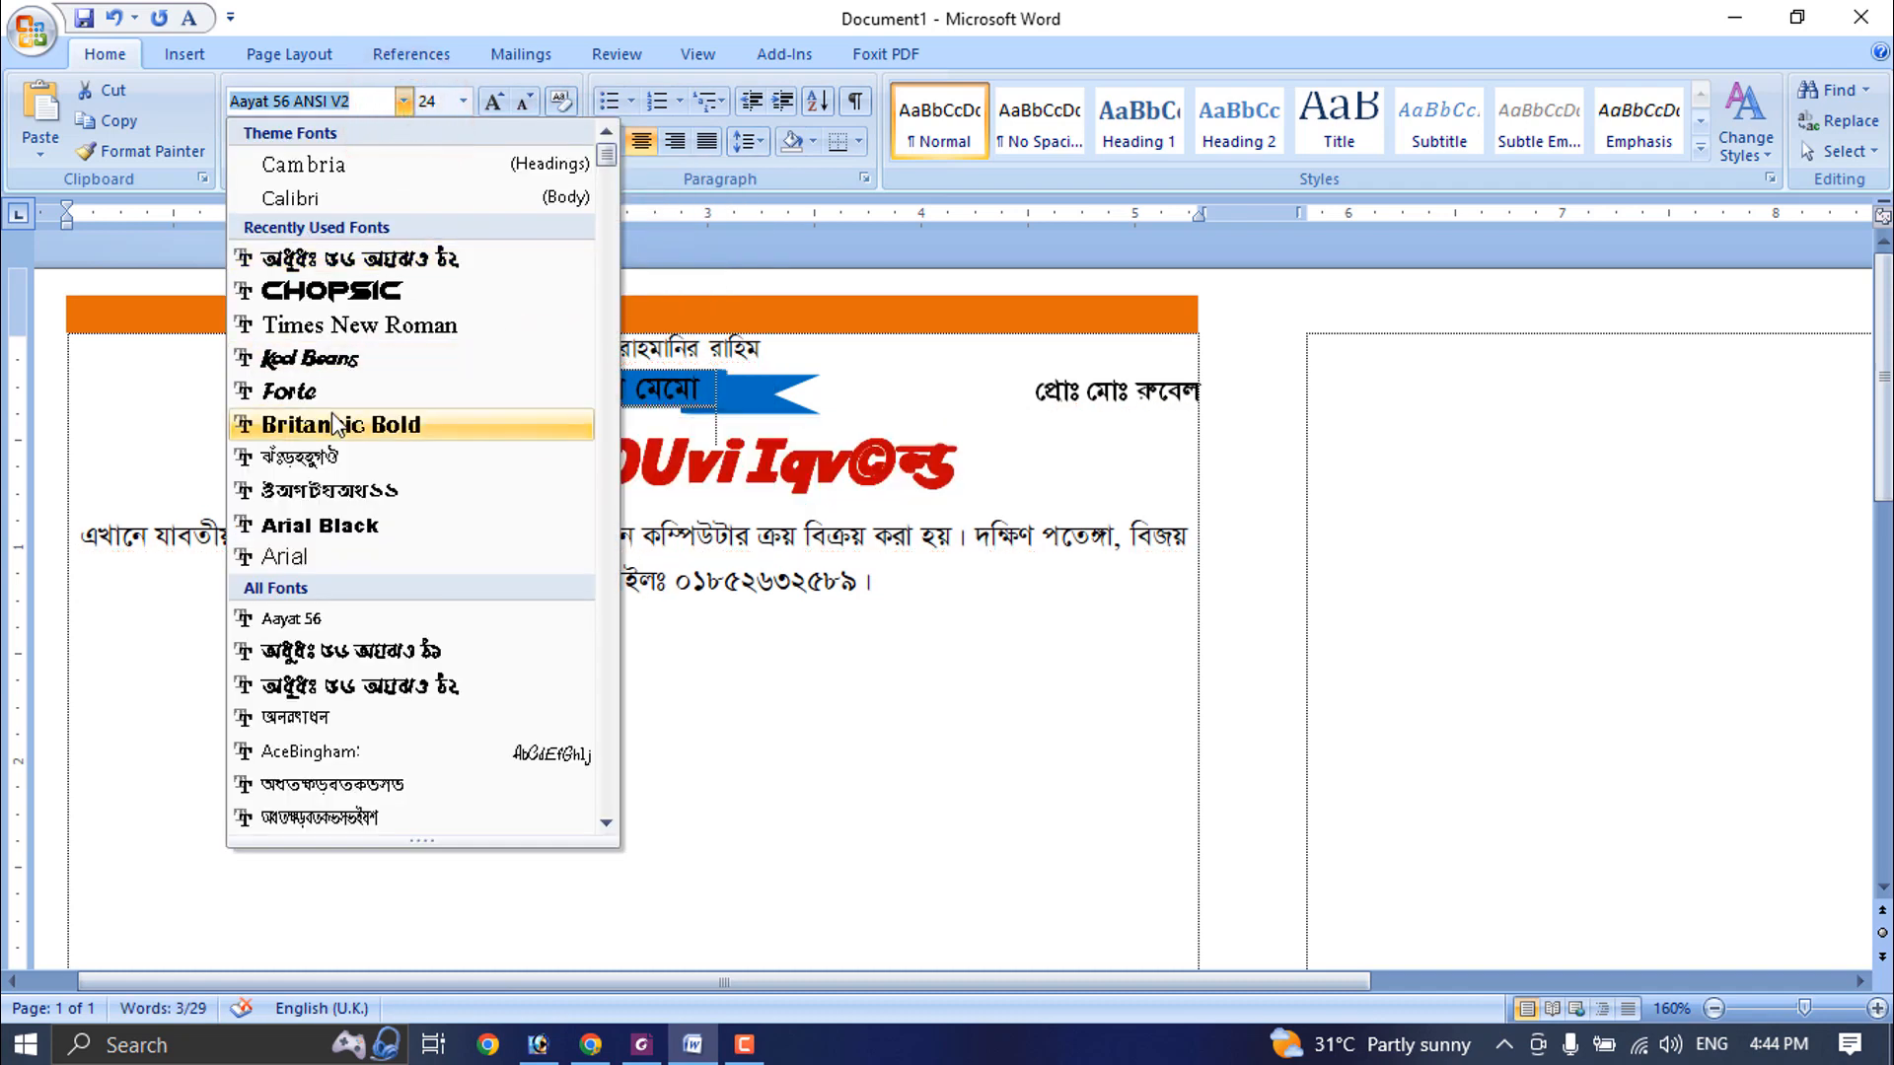
{"action": "left_click", "coordinate": [329, 456]}
{"action": "left_click", "coordinate": [494, 104]}
{"action": "left_click", "coordinate": [494, 105]}
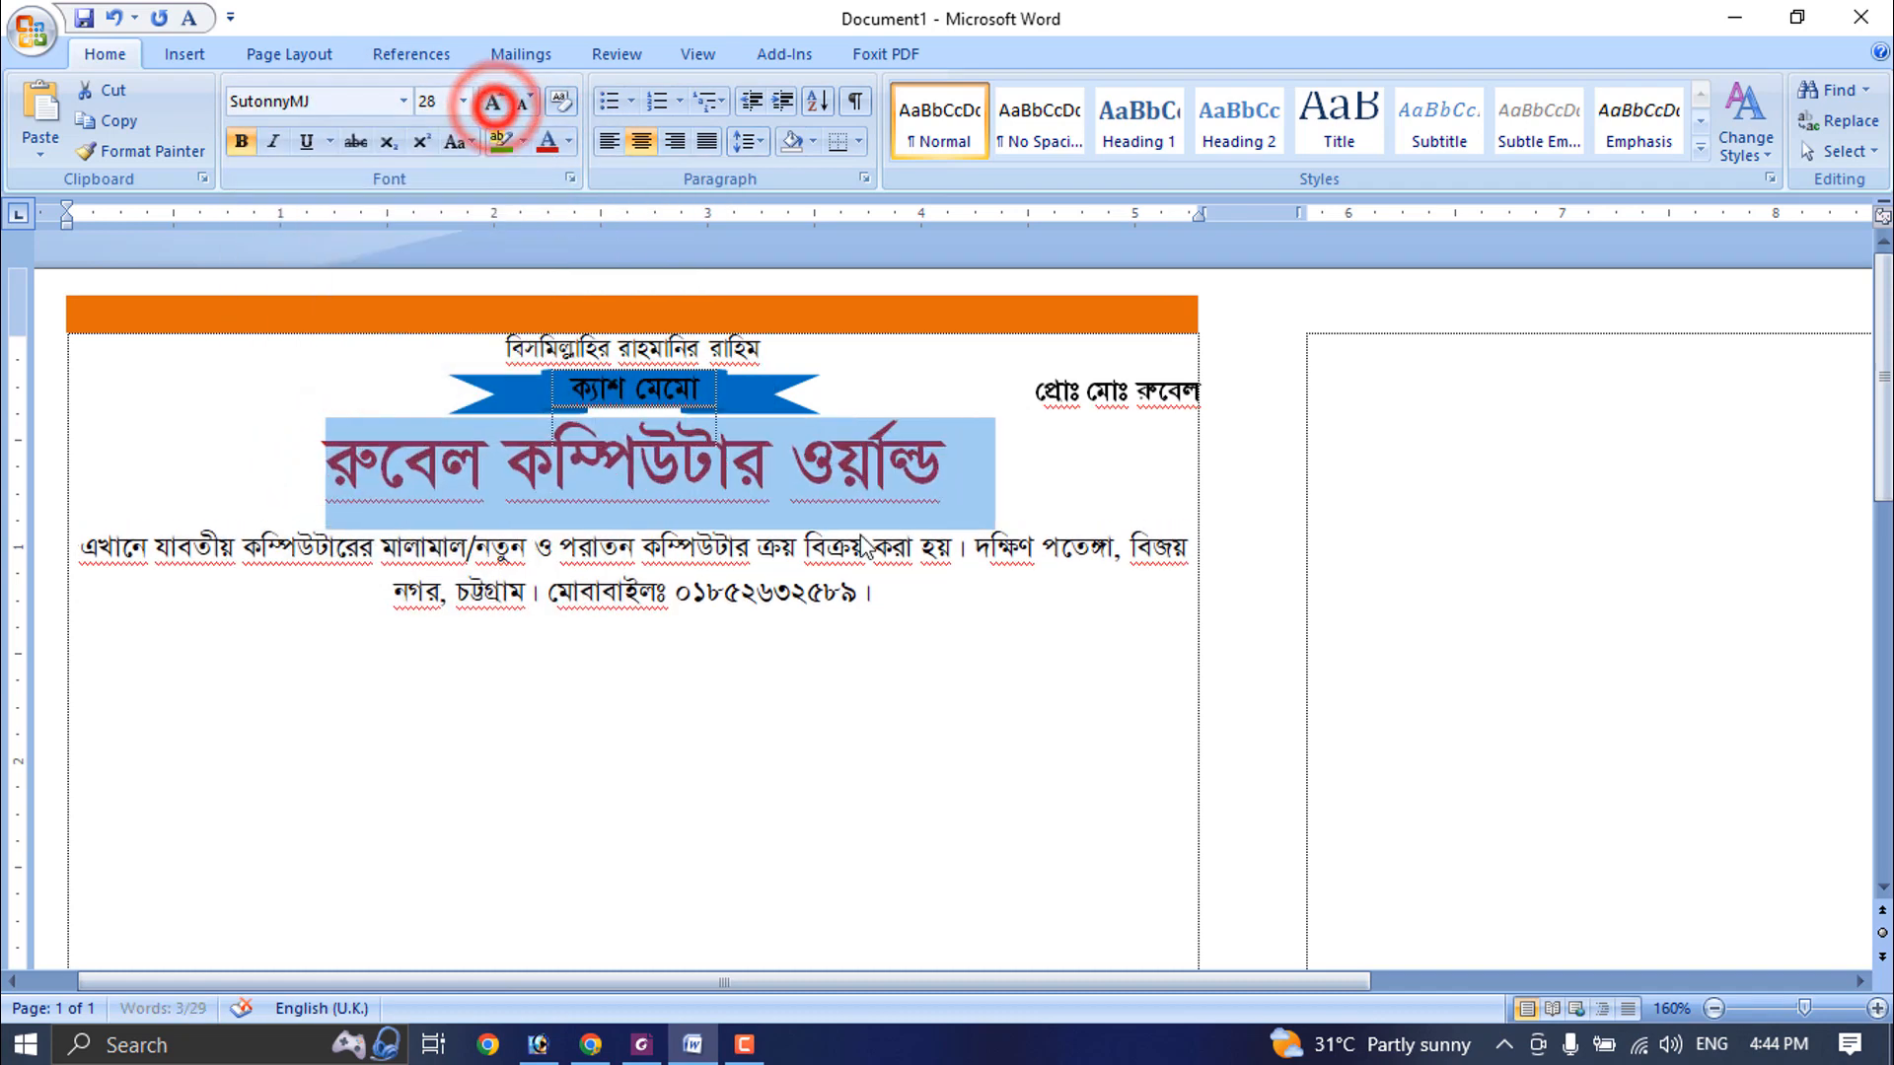
- Italicize the whole business description and address paragraph below the shop name
{"action": "left_click", "coordinate": [987, 577]}
{"action": "left_click_drag", "start_coordinate": [906, 600], "coordinate": [662, 601]}
{"action": "triple_click", "coordinate": [982, 580]}
{"action": "left_click", "coordinate": [273, 141]}
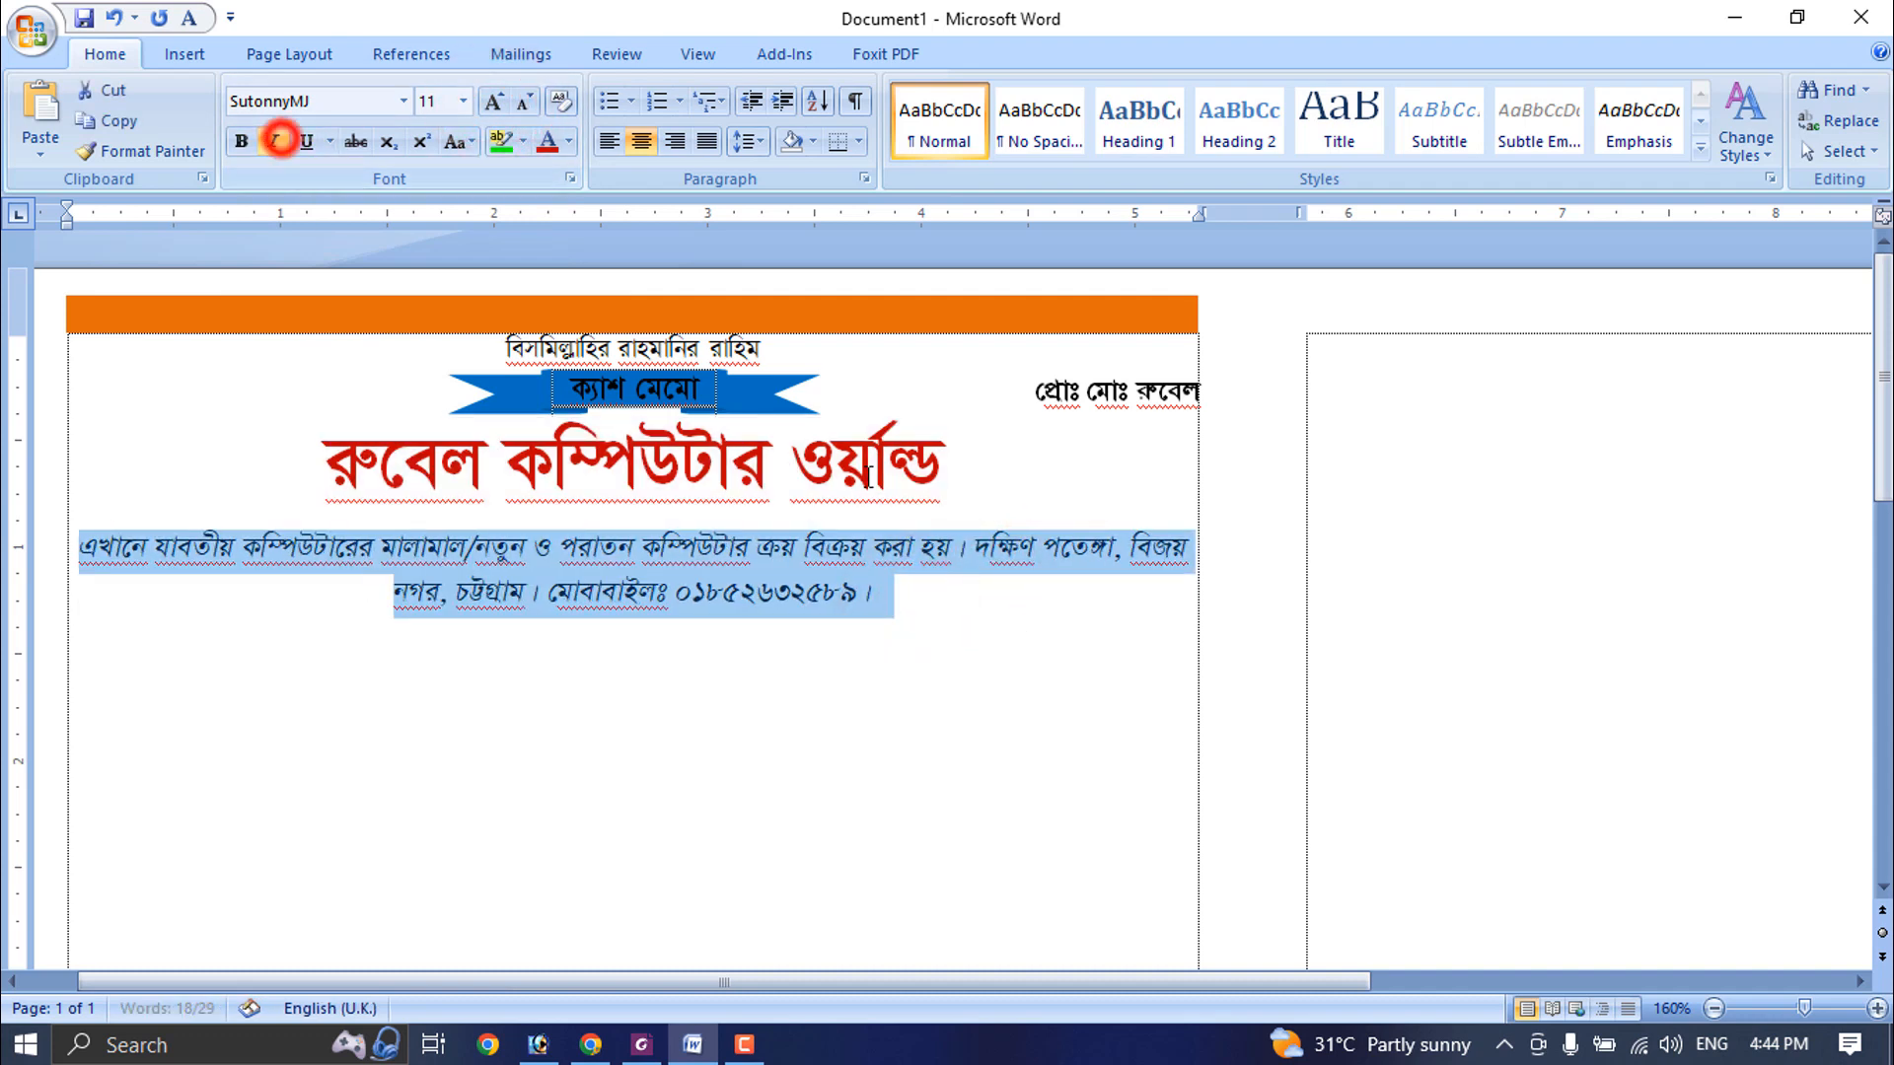
{"action": "left_click", "coordinate": [964, 596]}
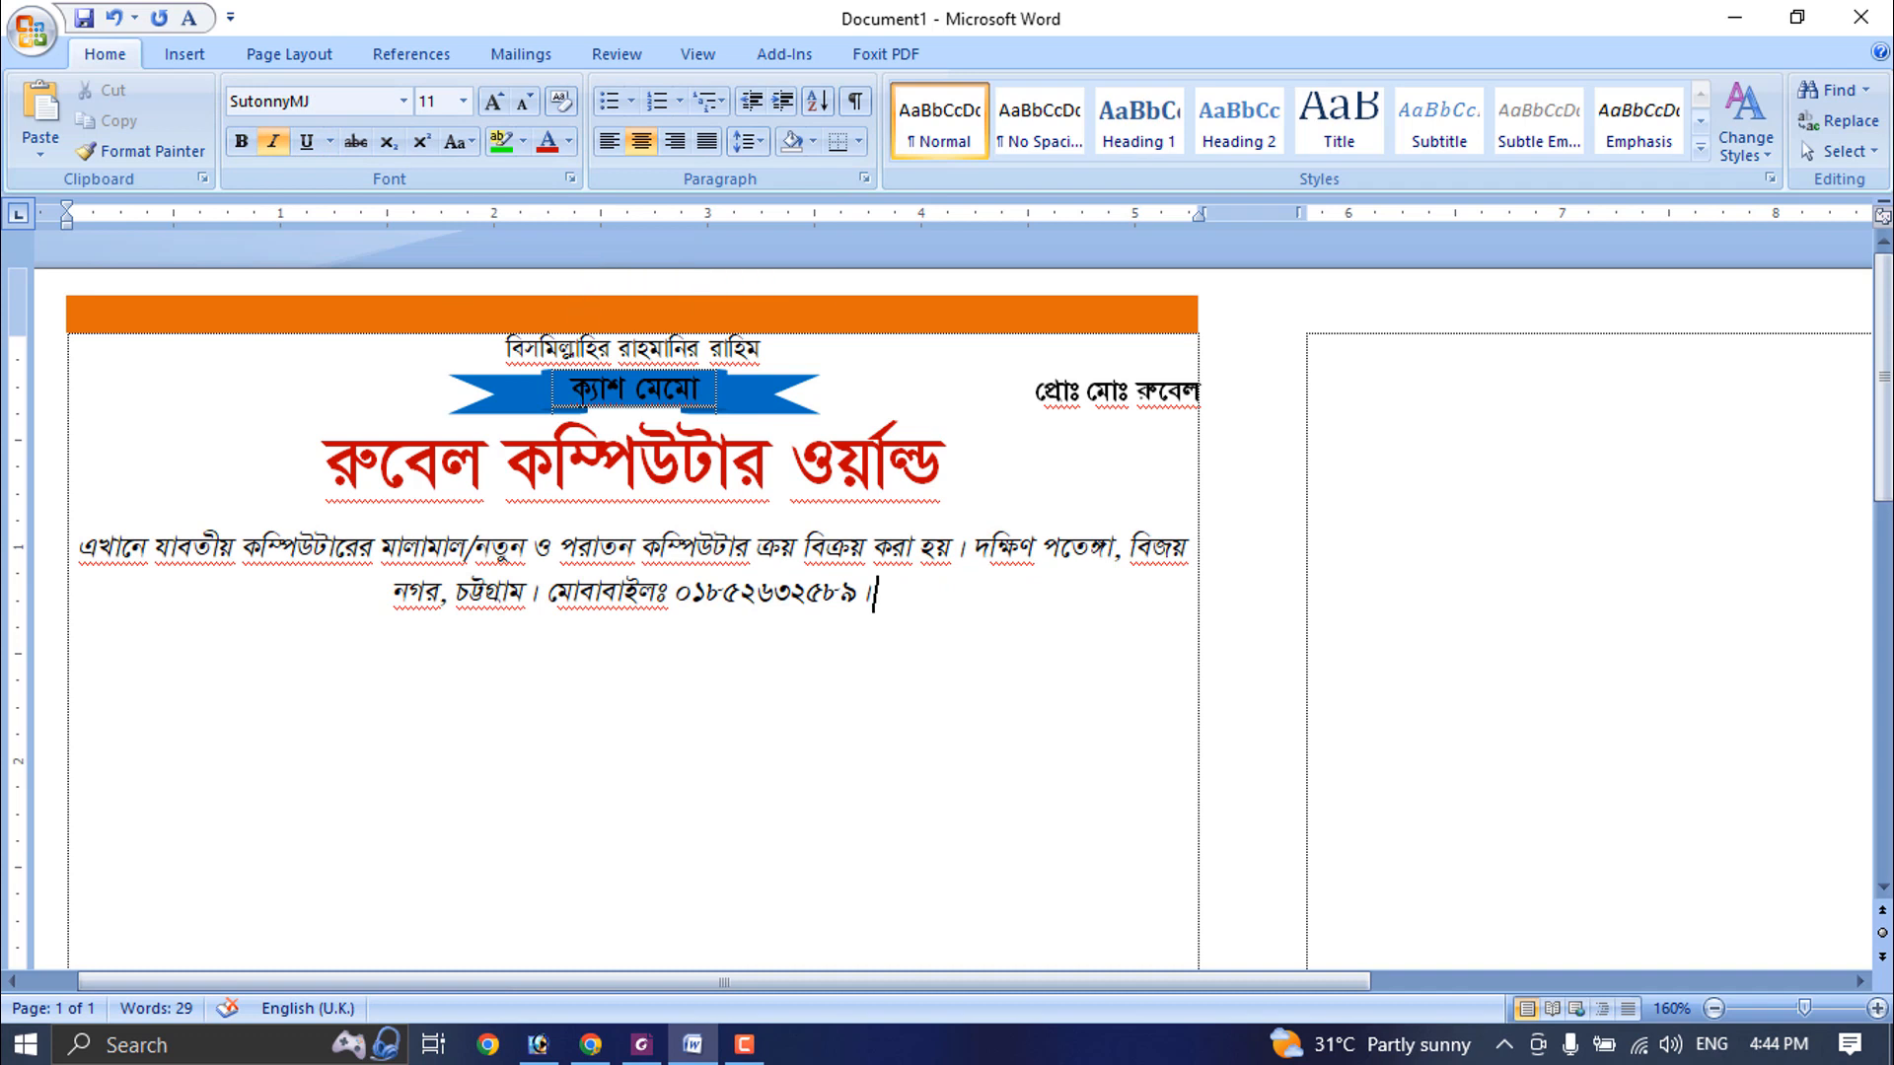
- Duplicate the orange top bar over the description paragraph and fill the copy with the golden-orange standard colour
{"action": "double_click", "coordinate": [709, 313]}
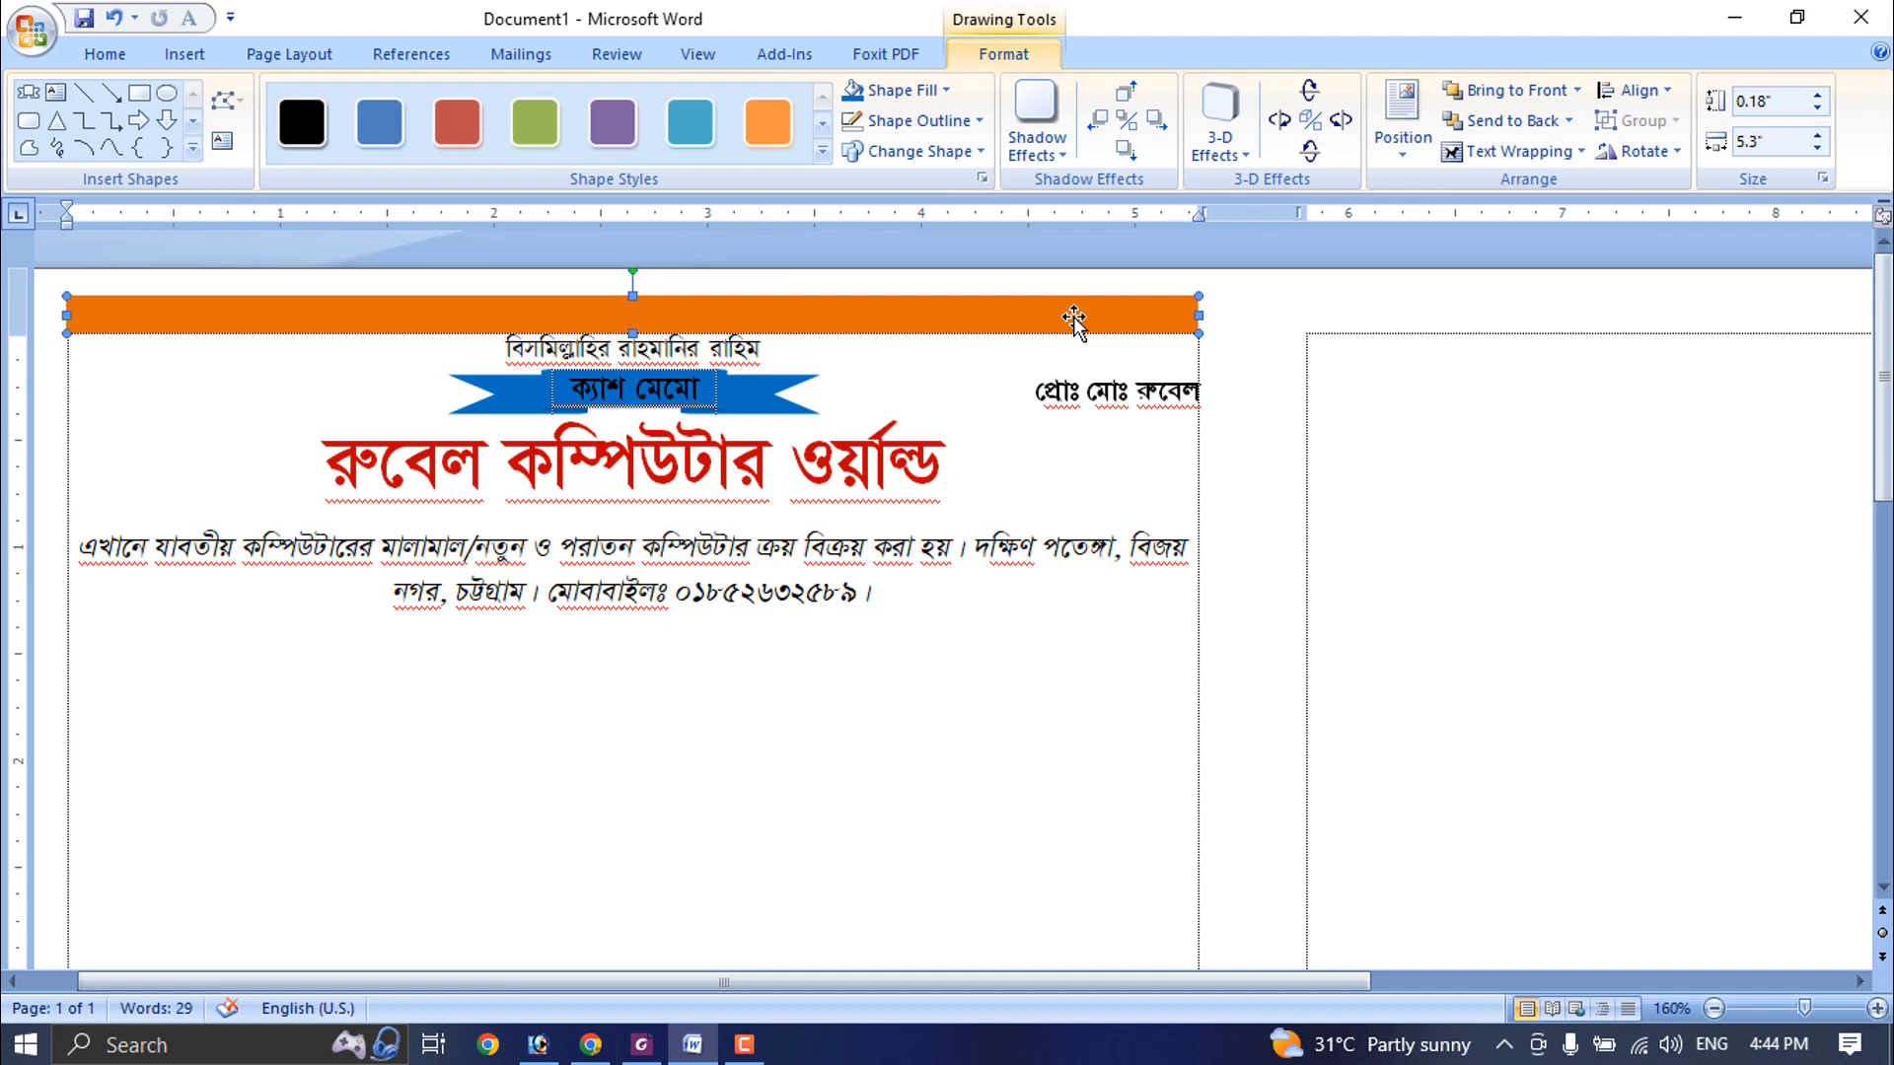
{"action": "left_click_drag", "start_coordinate": [1073, 318], "coordinate": [1083, 559]}
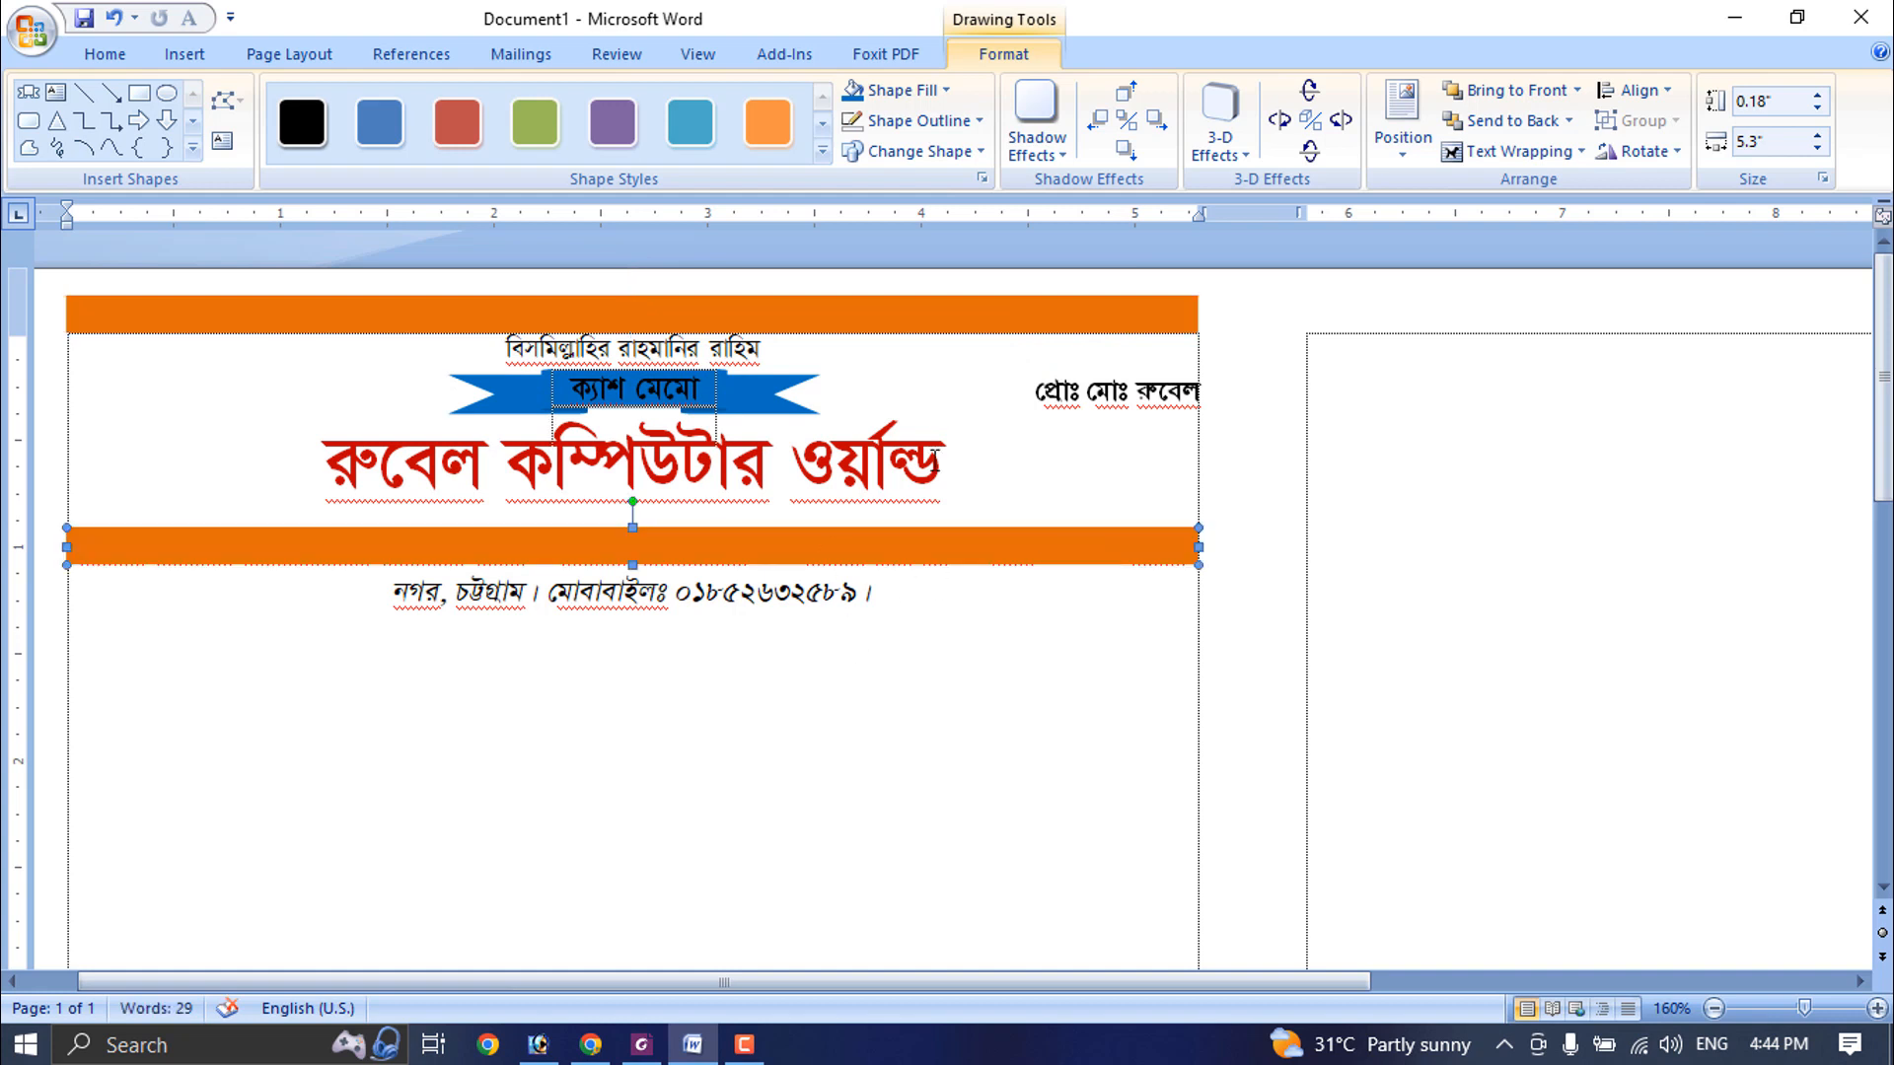
{"action": "left_click", "coordinate": [943, 94]}
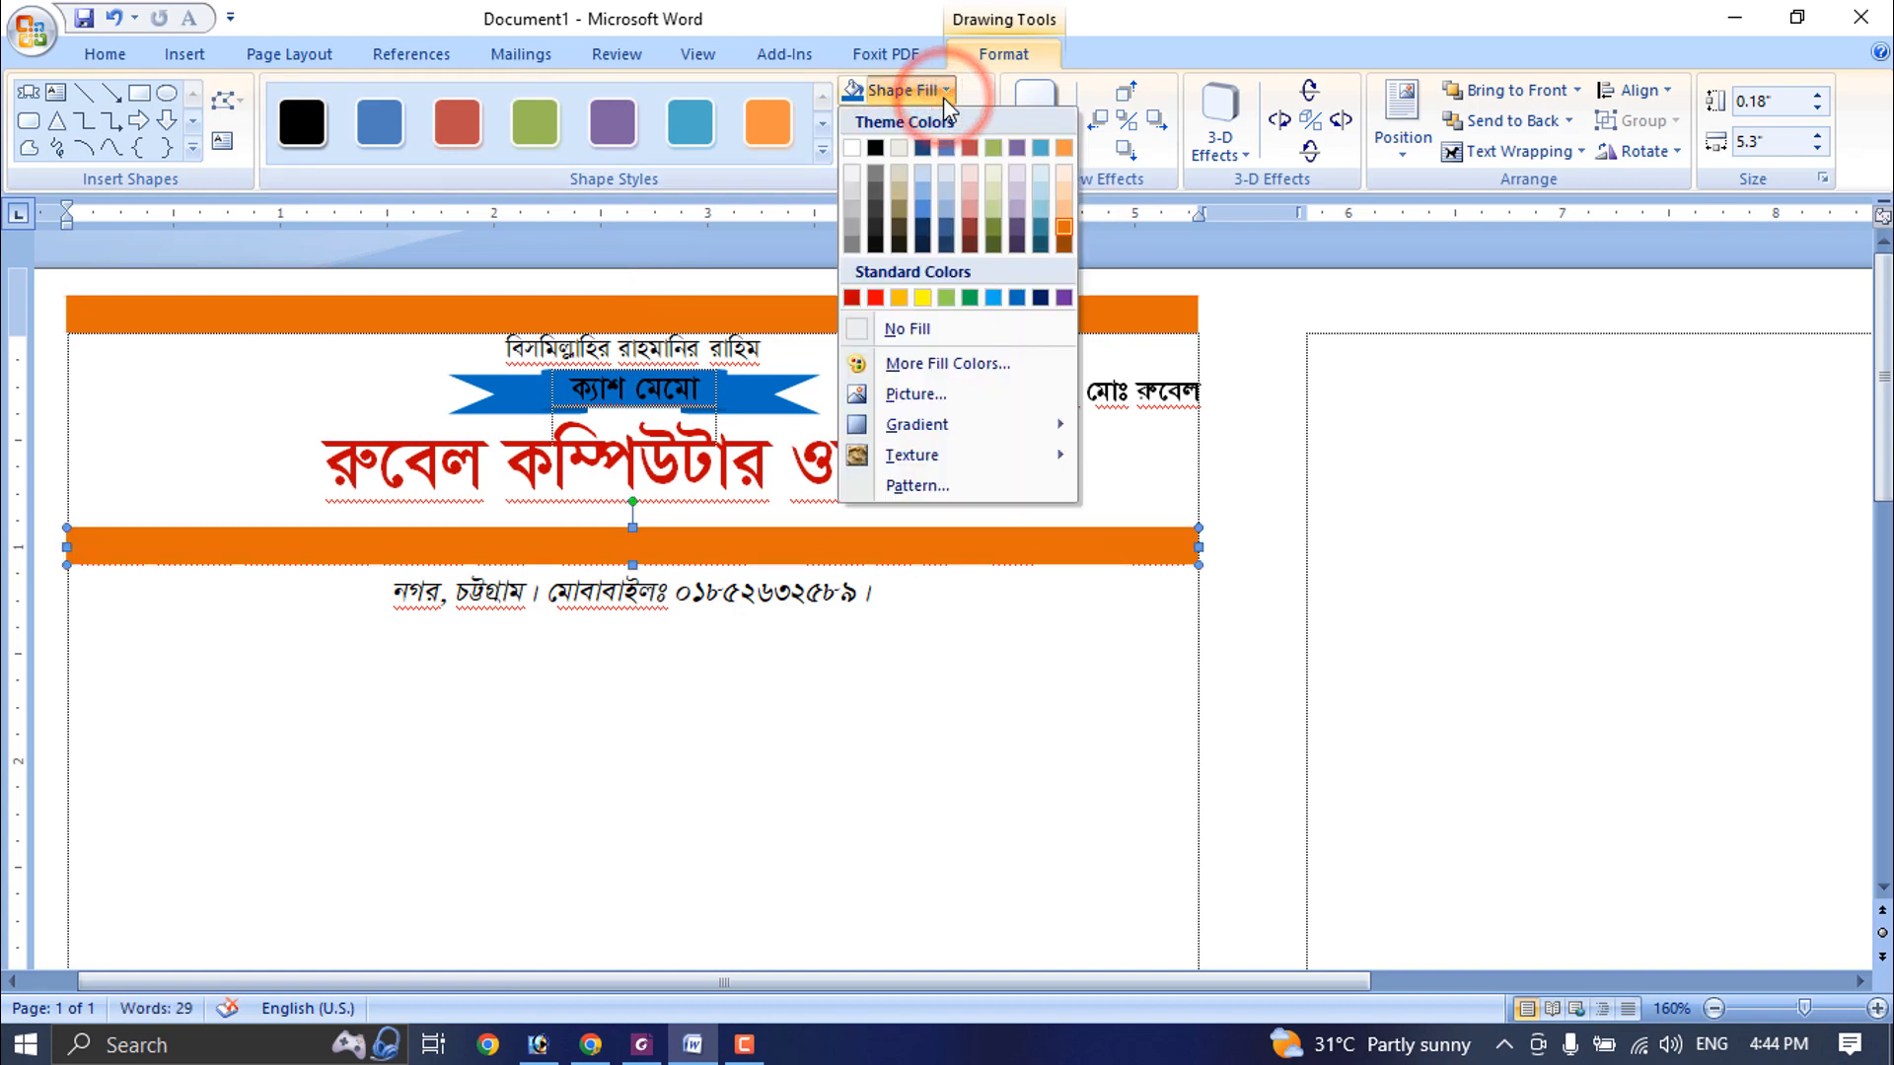
{"action": "left_click", "coordinate": [897, 297]}
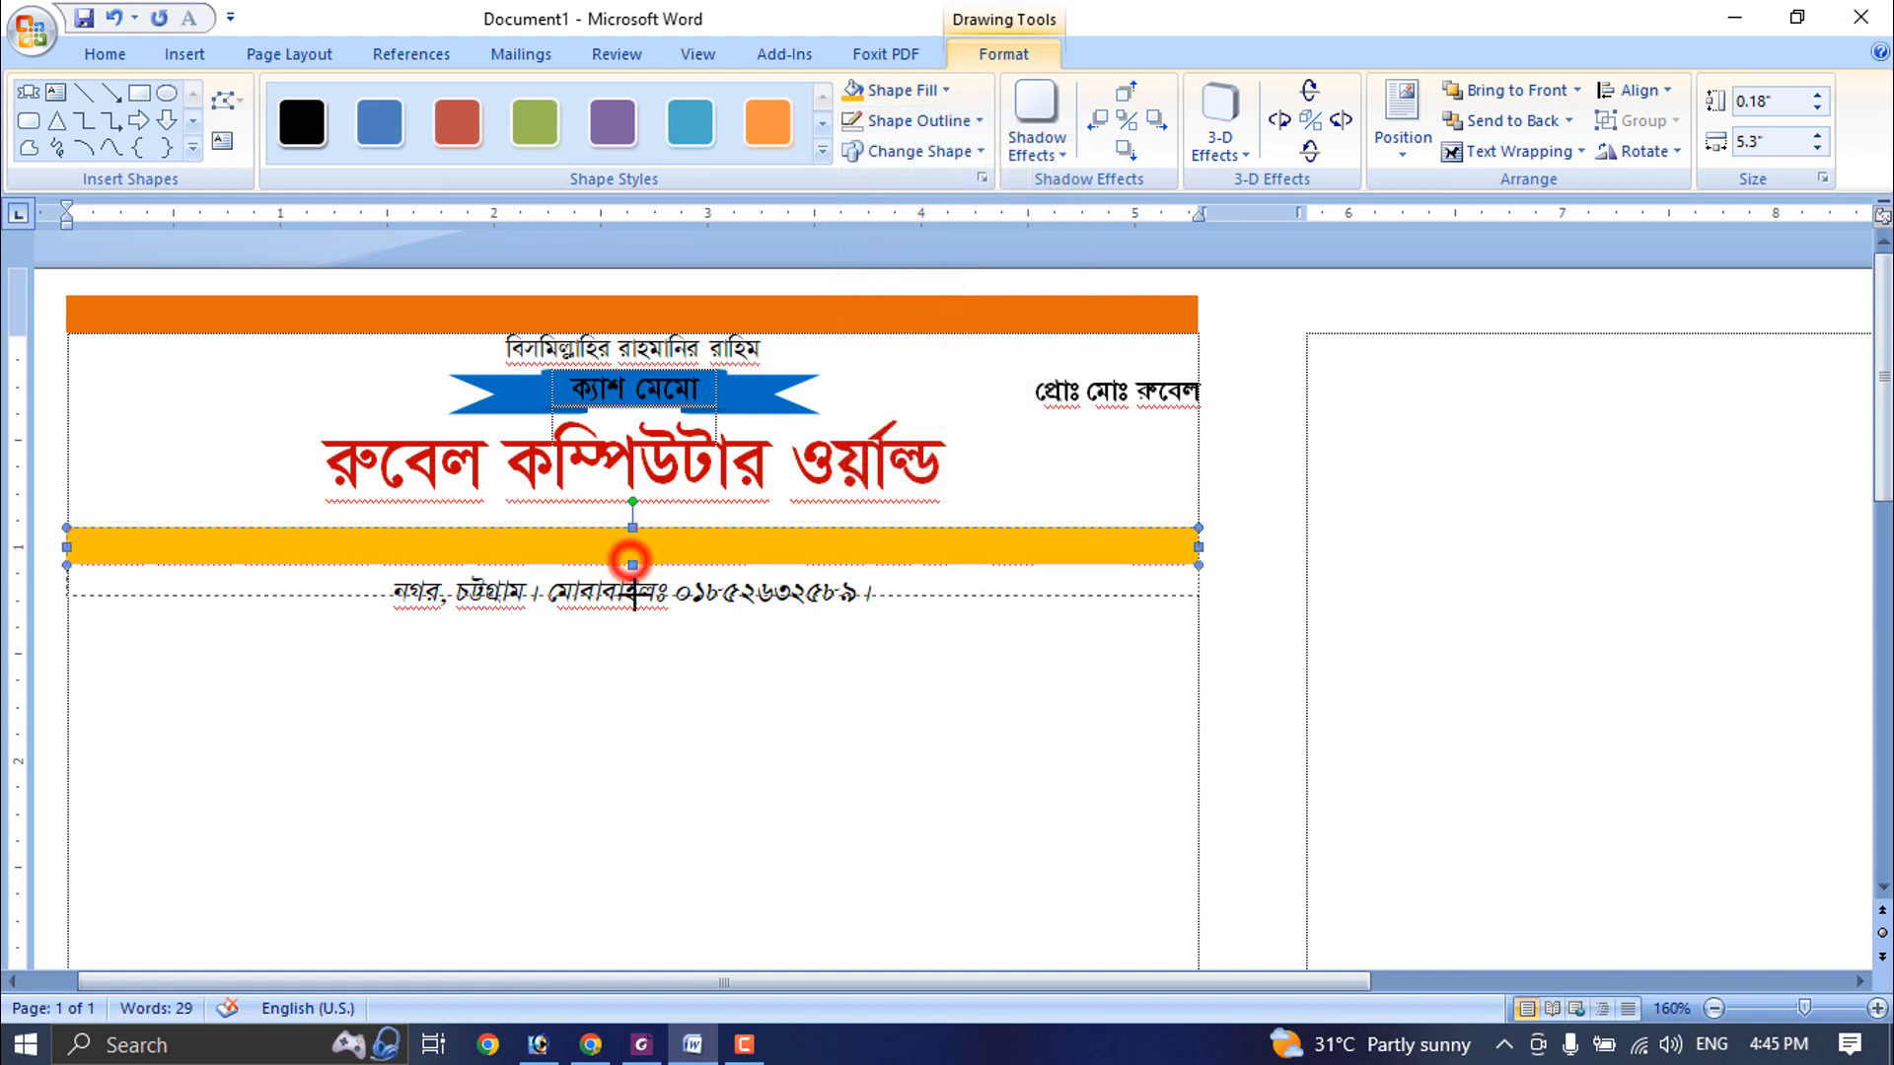
- Extend the golden bar's height to 0.44" to cover both description lines and send it behind the text
{"action": "left_click_drag", "start_coordinate": [633, 565], "coordinate": [636, 622]}
{"action": "right_click", "coordinate": [678, 567]}
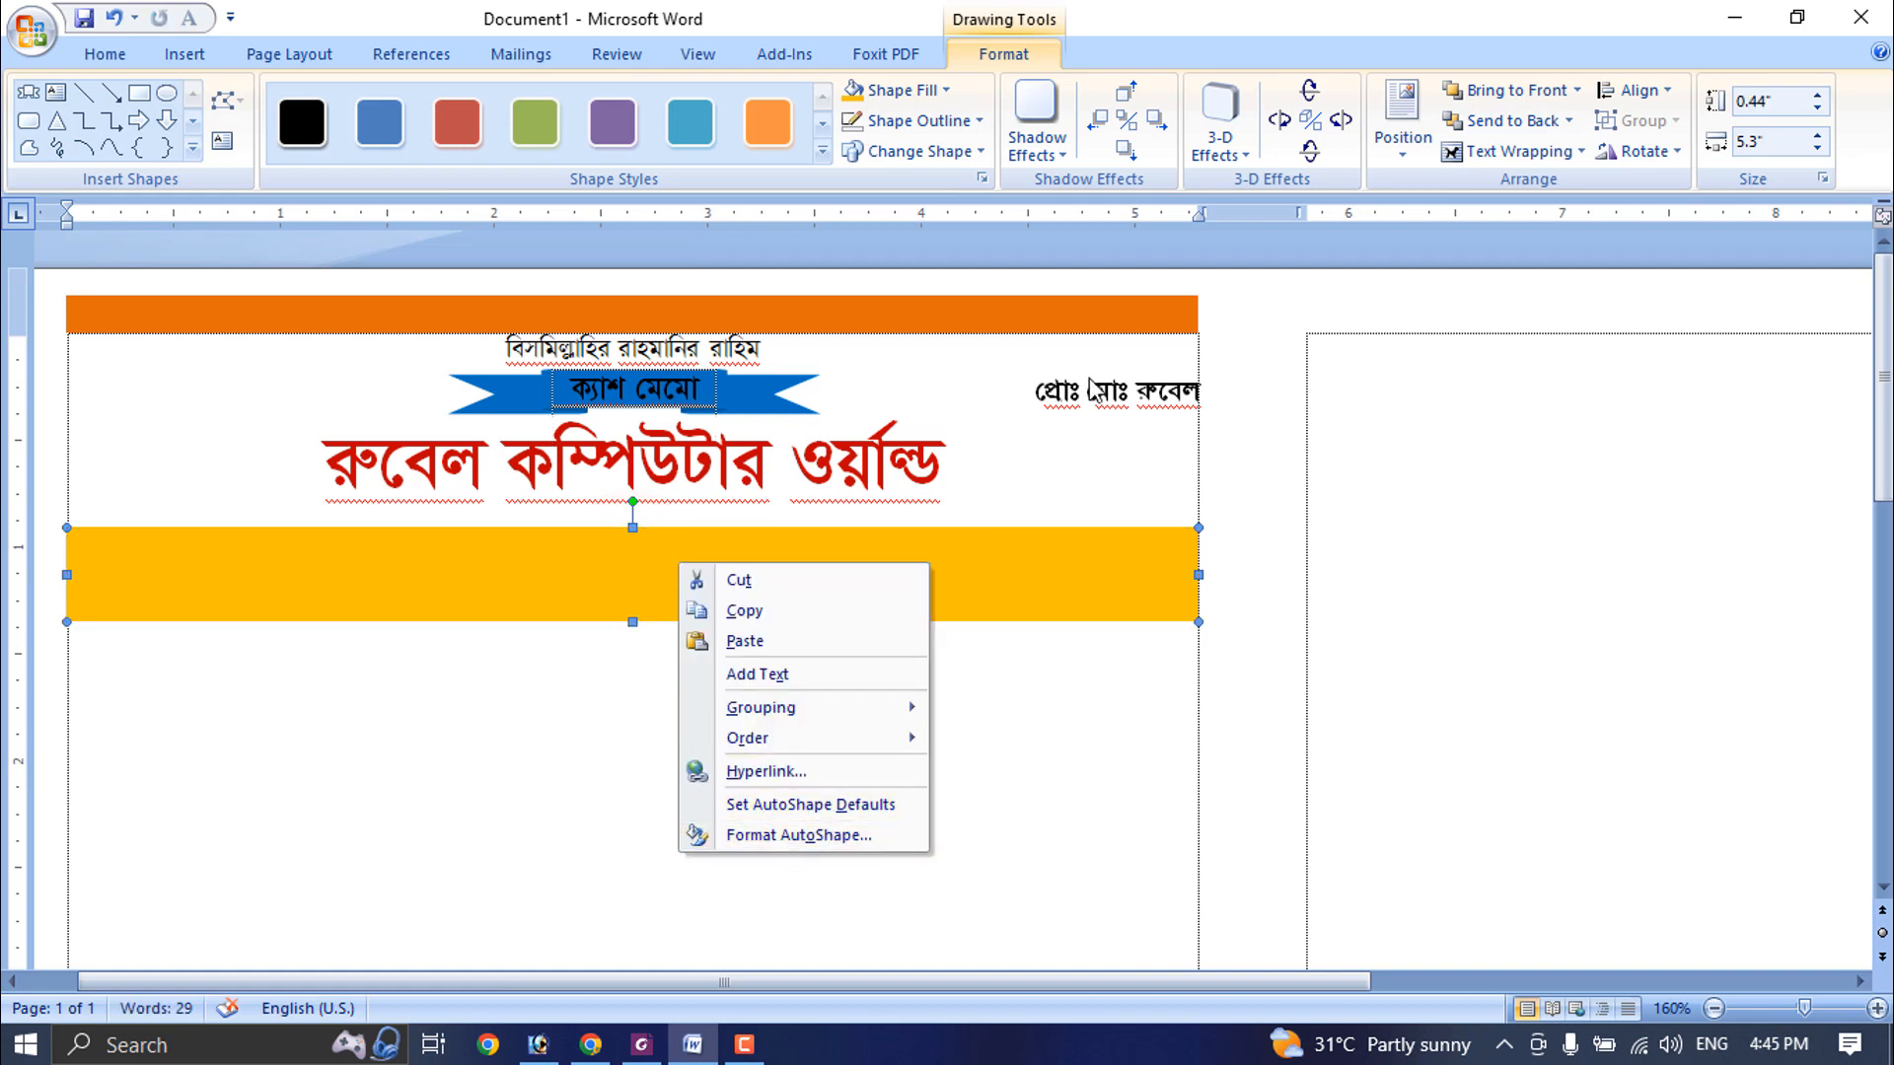
{"action": "left_click", "coordinate": [980, 565]}
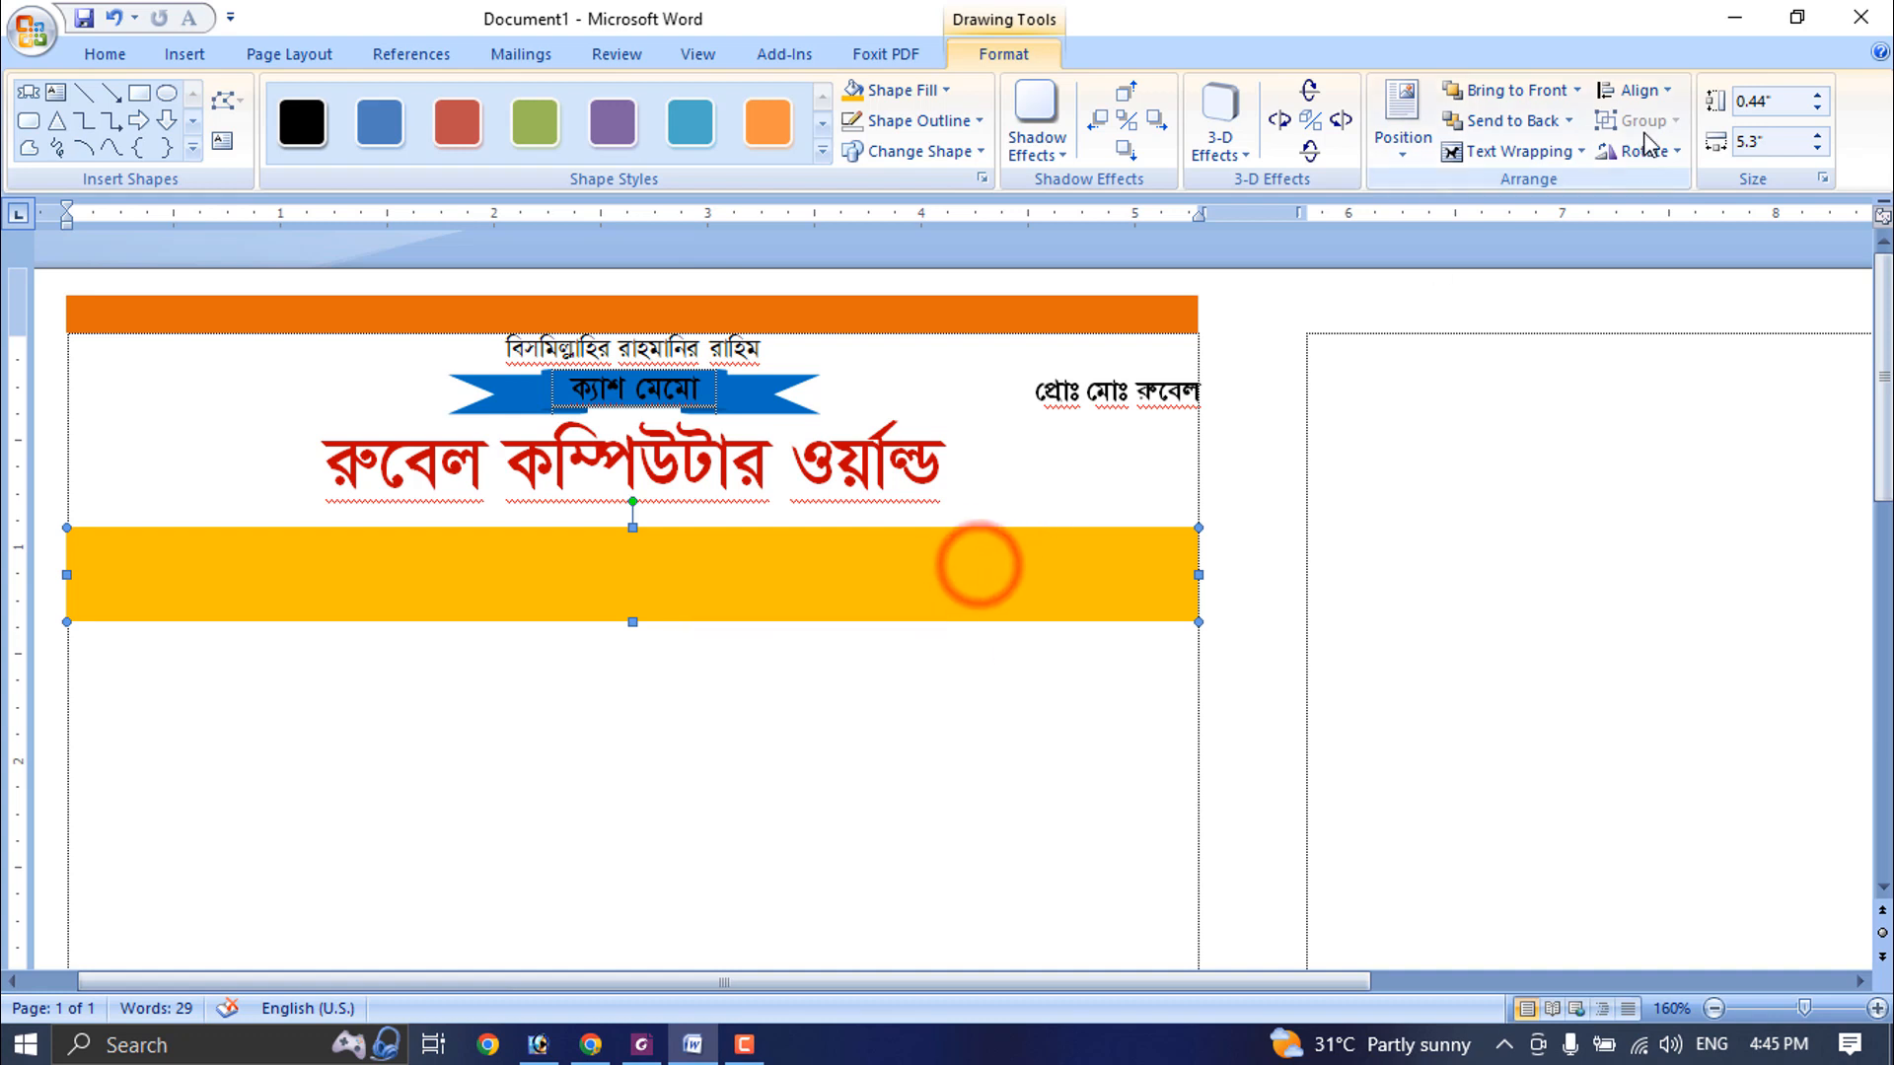
{"action": "left_click", "coordinate": [1568, 121]}
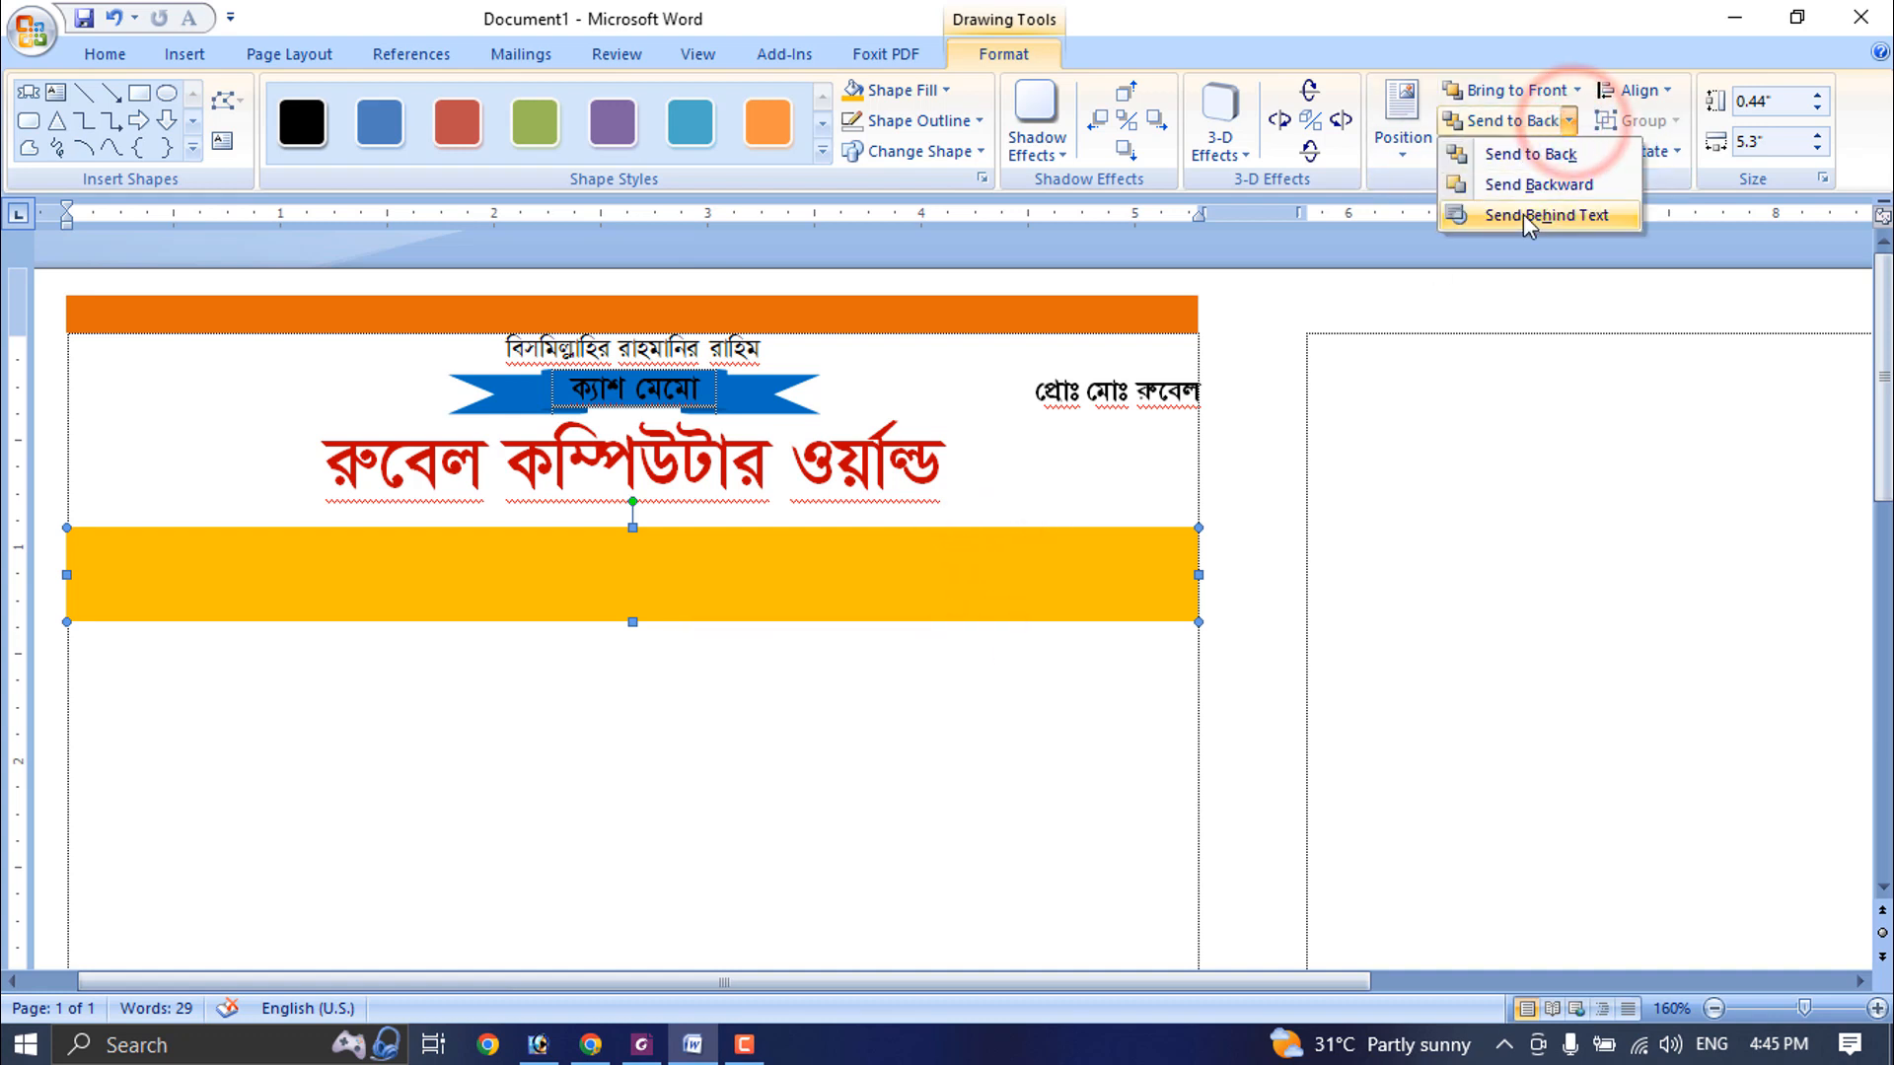
{"action": "left_click", "coordinate": [1532, 215]}
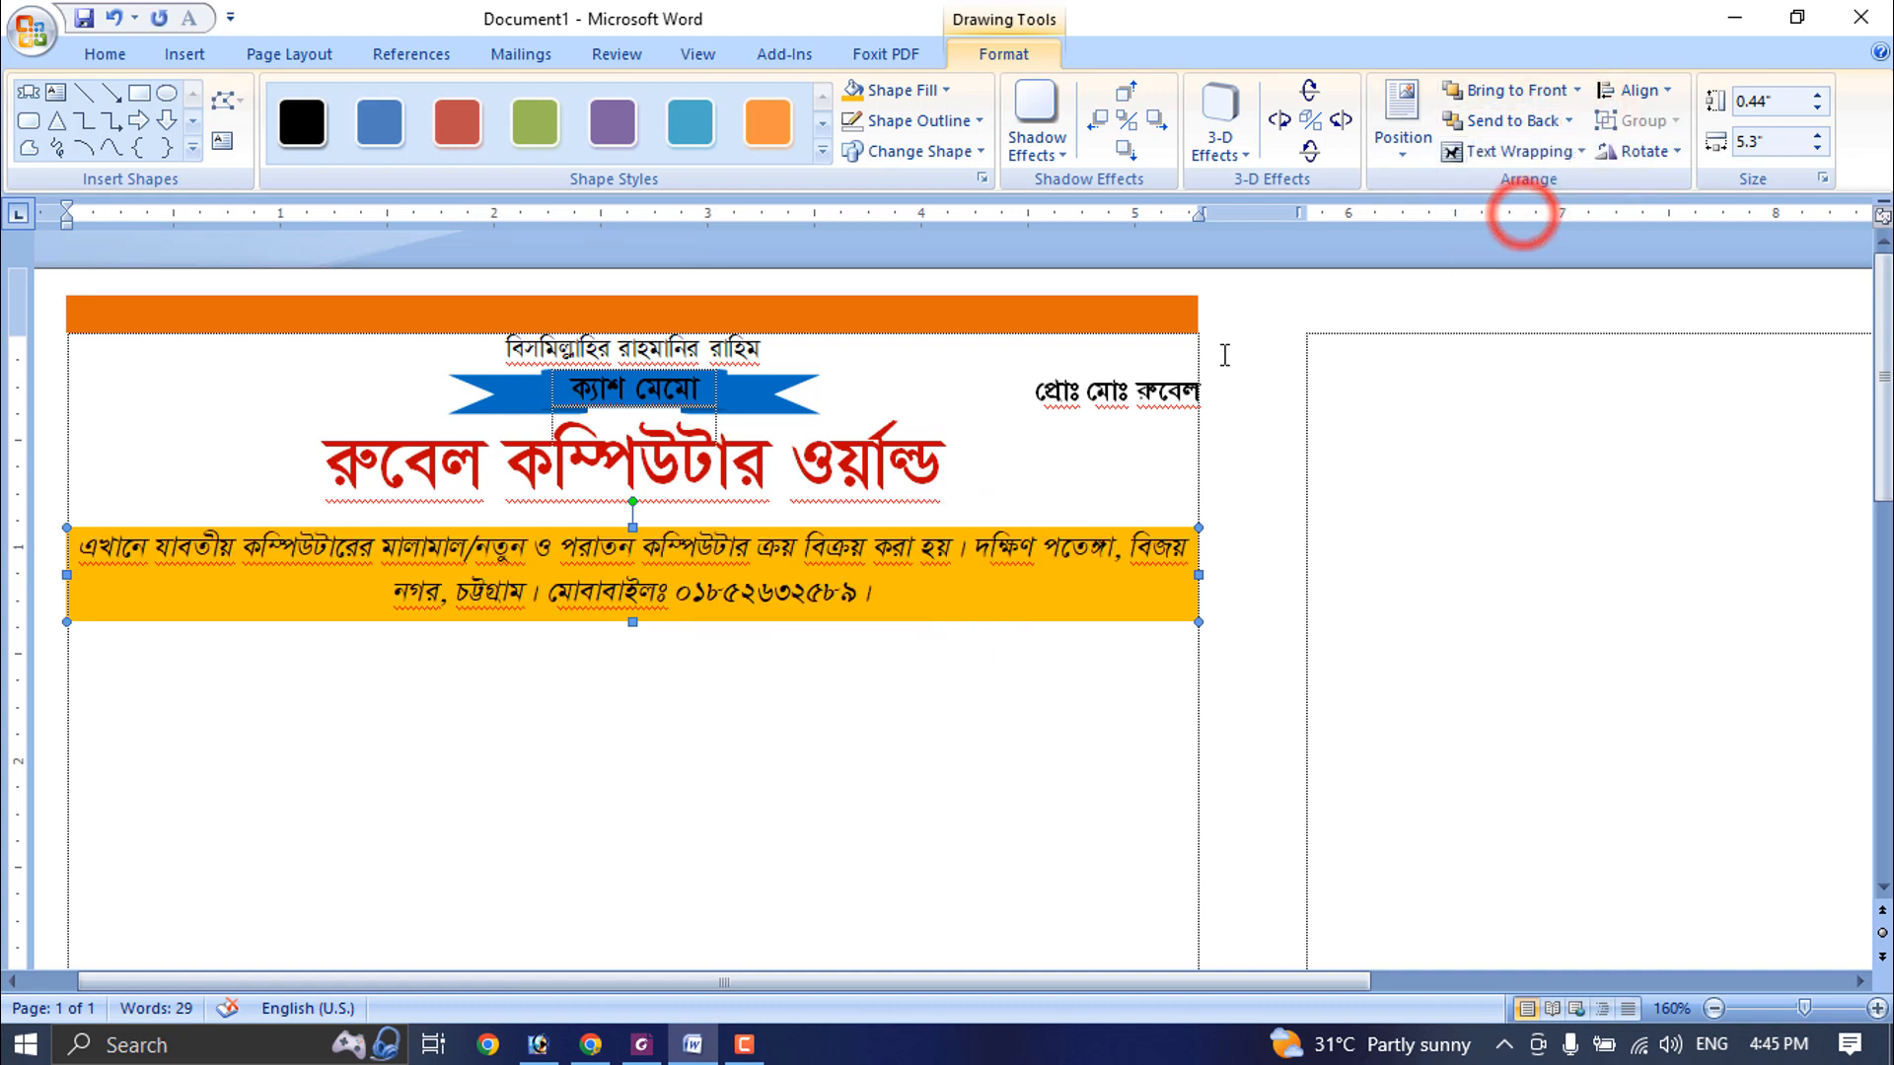
{"action": "left_click", "coordinate": [993, 425]}
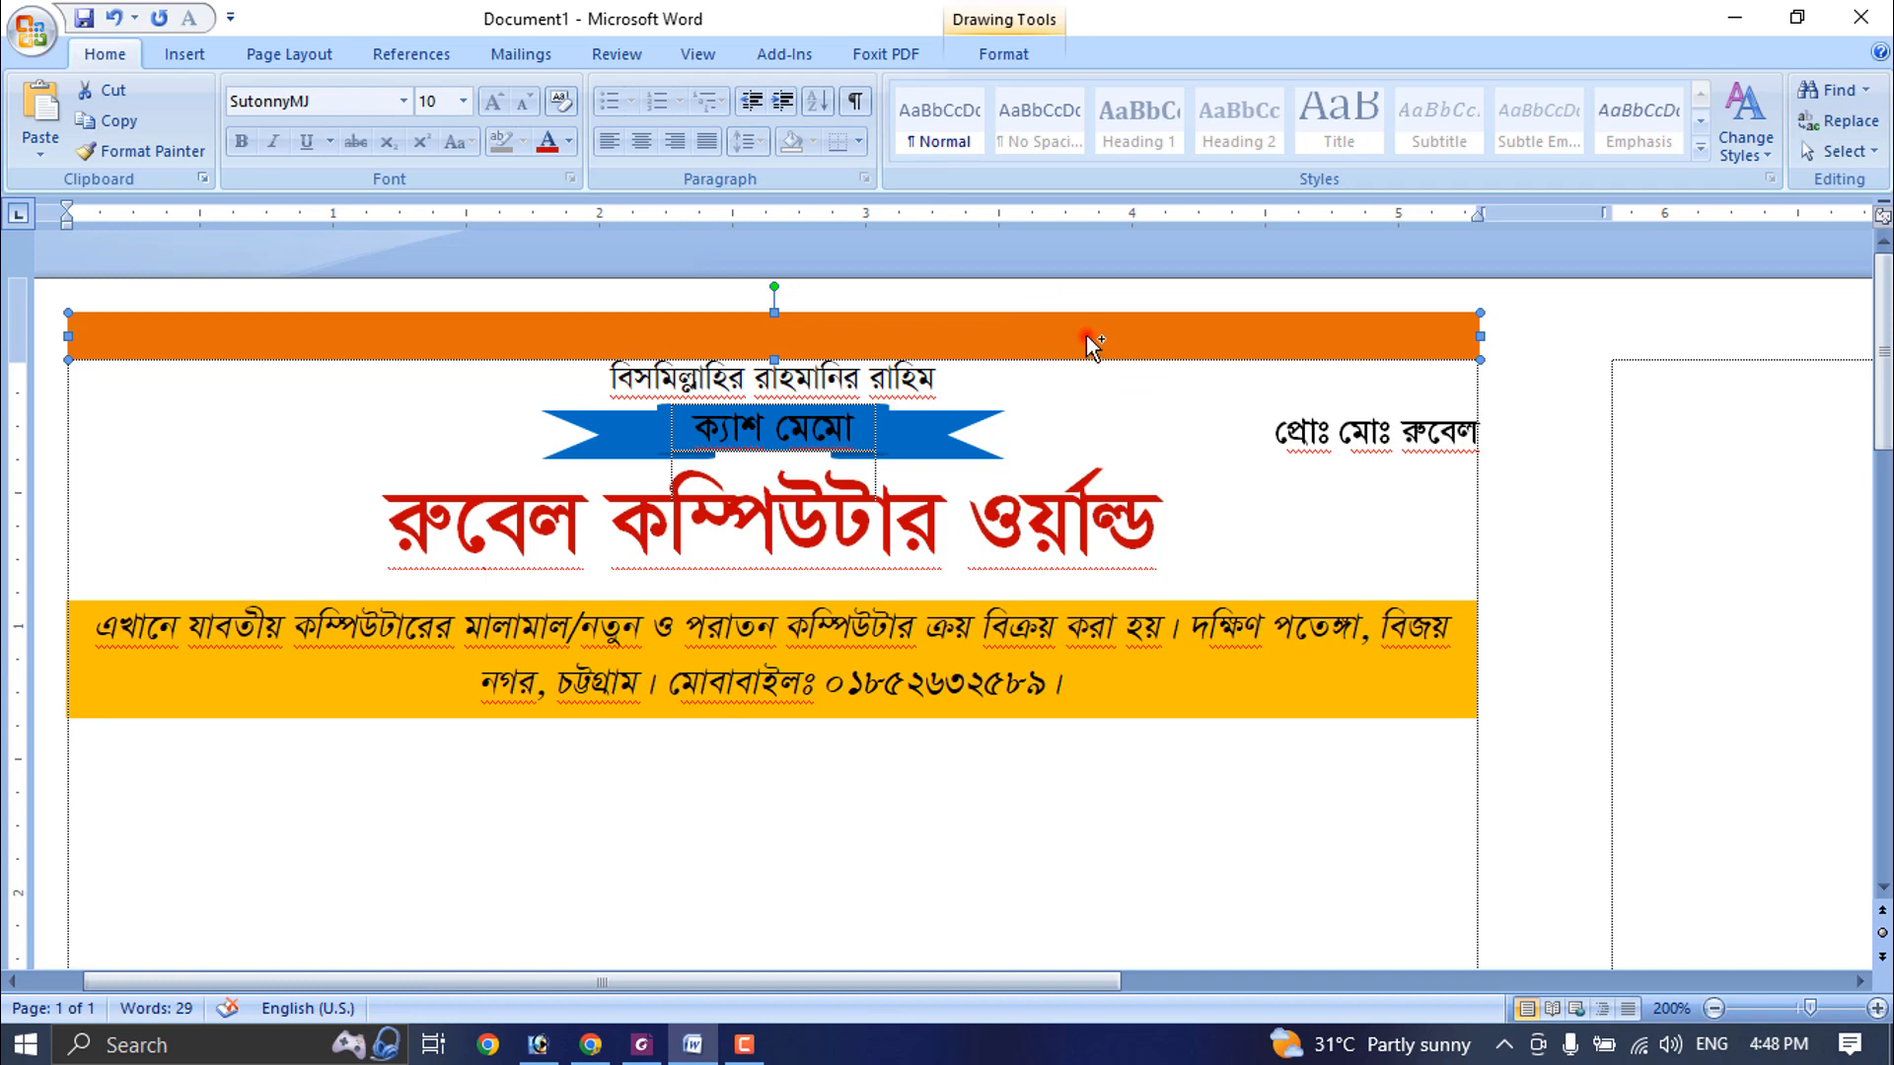
- Duplicate the orange top bar just beneath it and stretch the copy to 0.95" tall, down to the golden bar
{"action": "left_click_drag", "start_coordinate": [1093, 344], "coordinate": [1103, 456]}
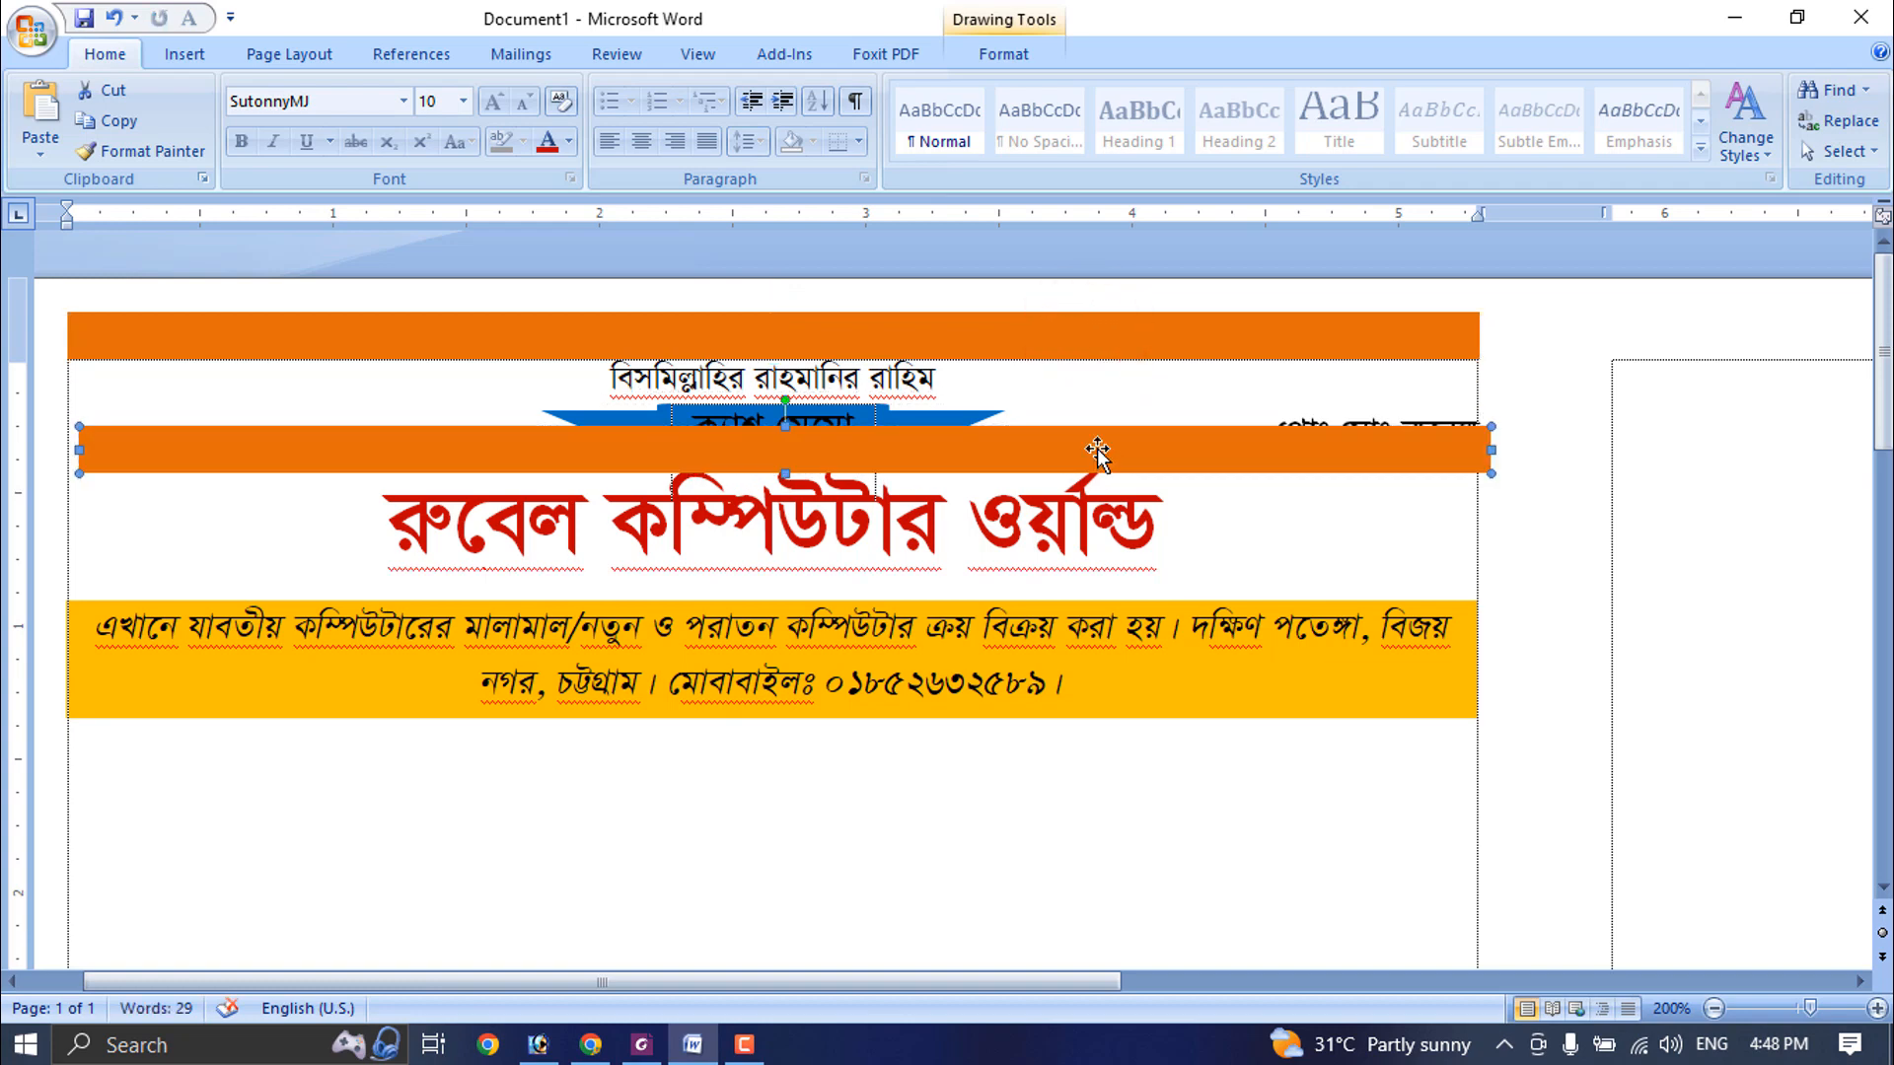
{"action": "left_click", "coordinate": [362, 451]}
{"action": "left_click_drag", "start_coordinate": [362, 451], "coordinate": [349, 374]}
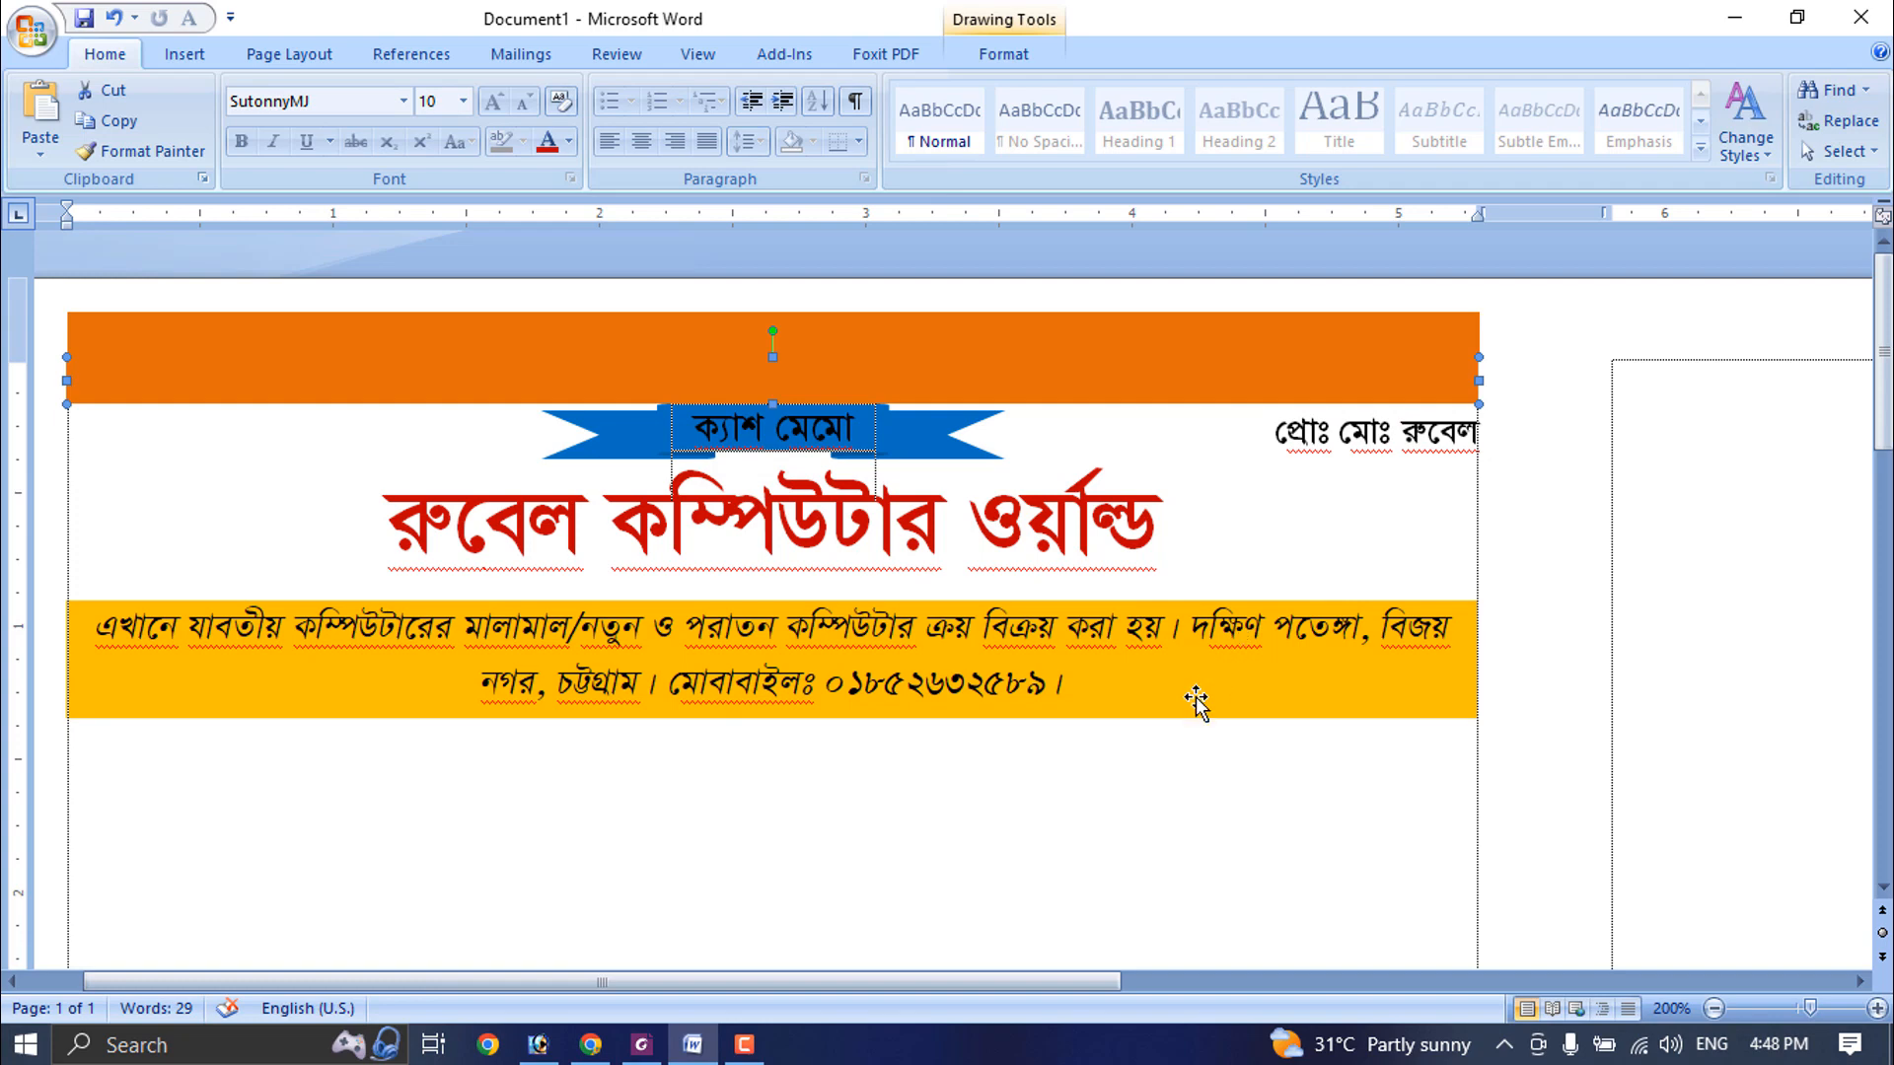
{"action": "left_click", "coordinate": [1401, 508]}
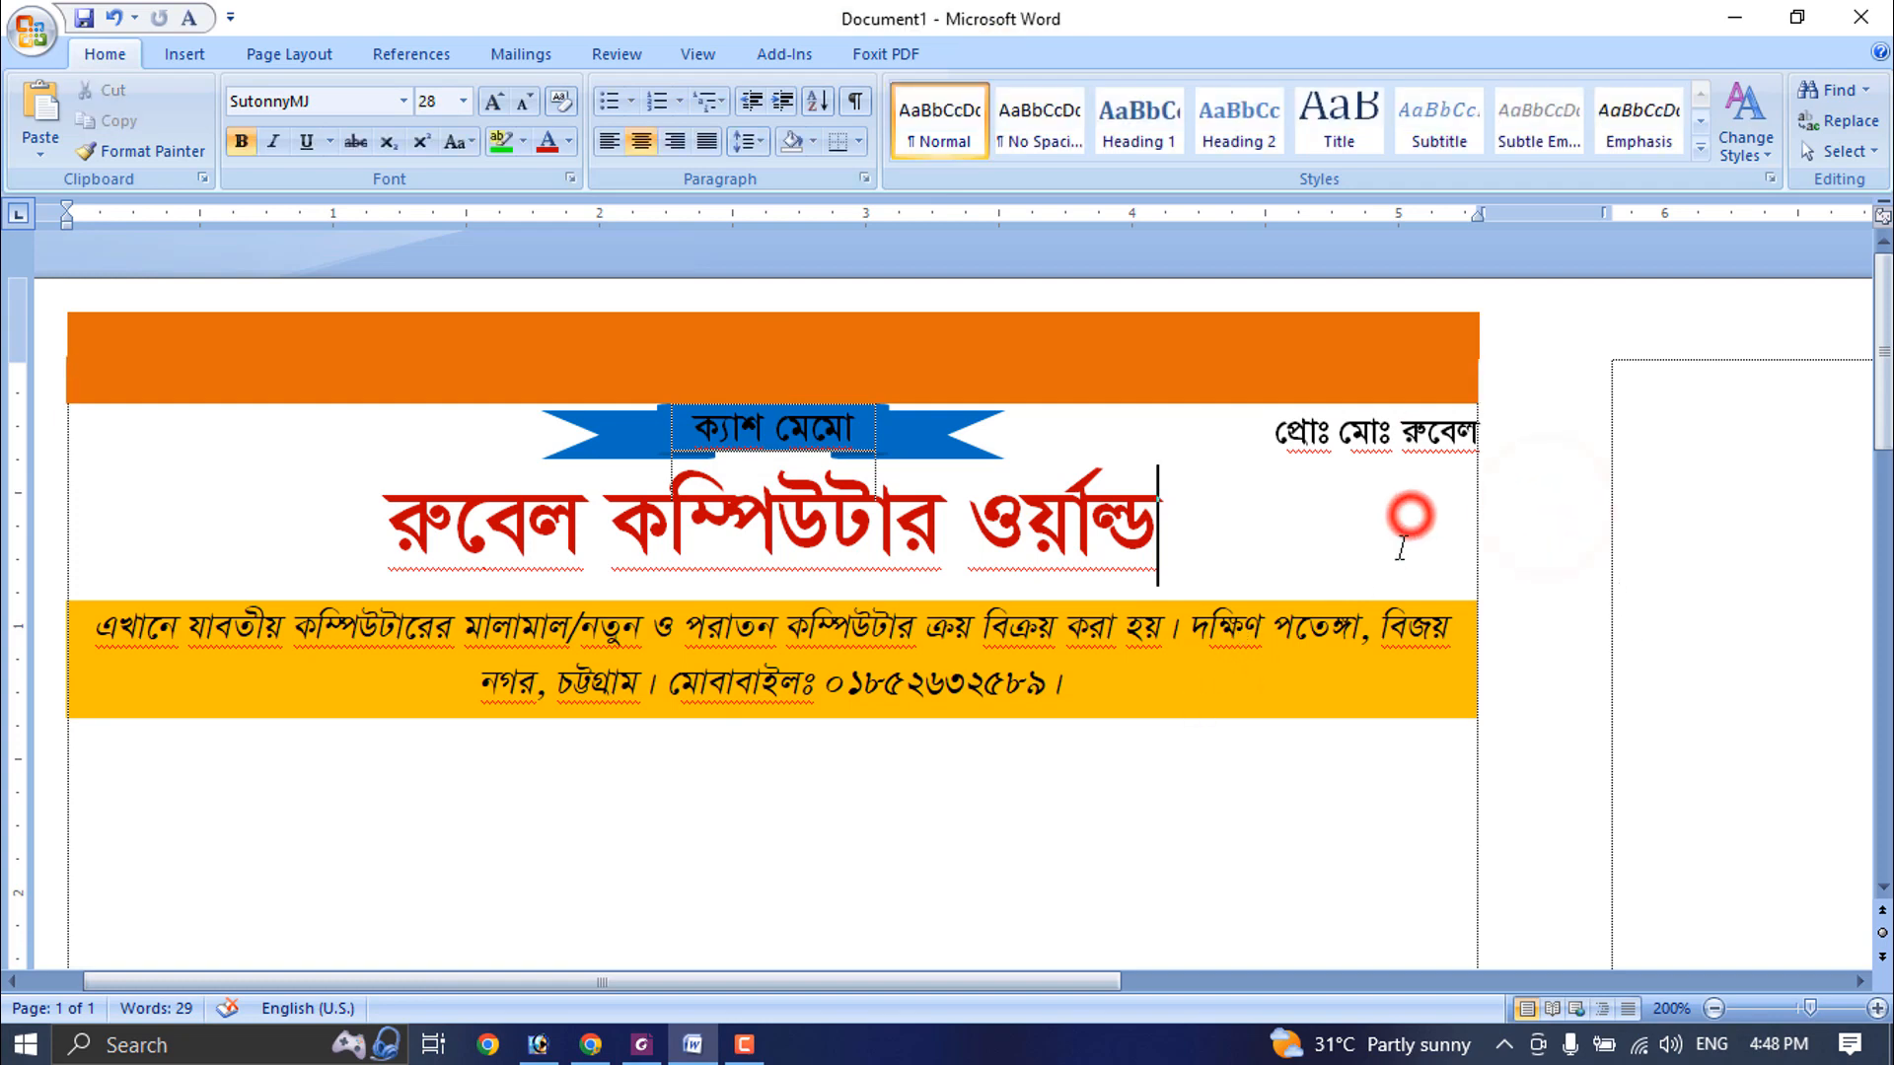
{"action": "left_click", "coordinate": [1403, 381]}
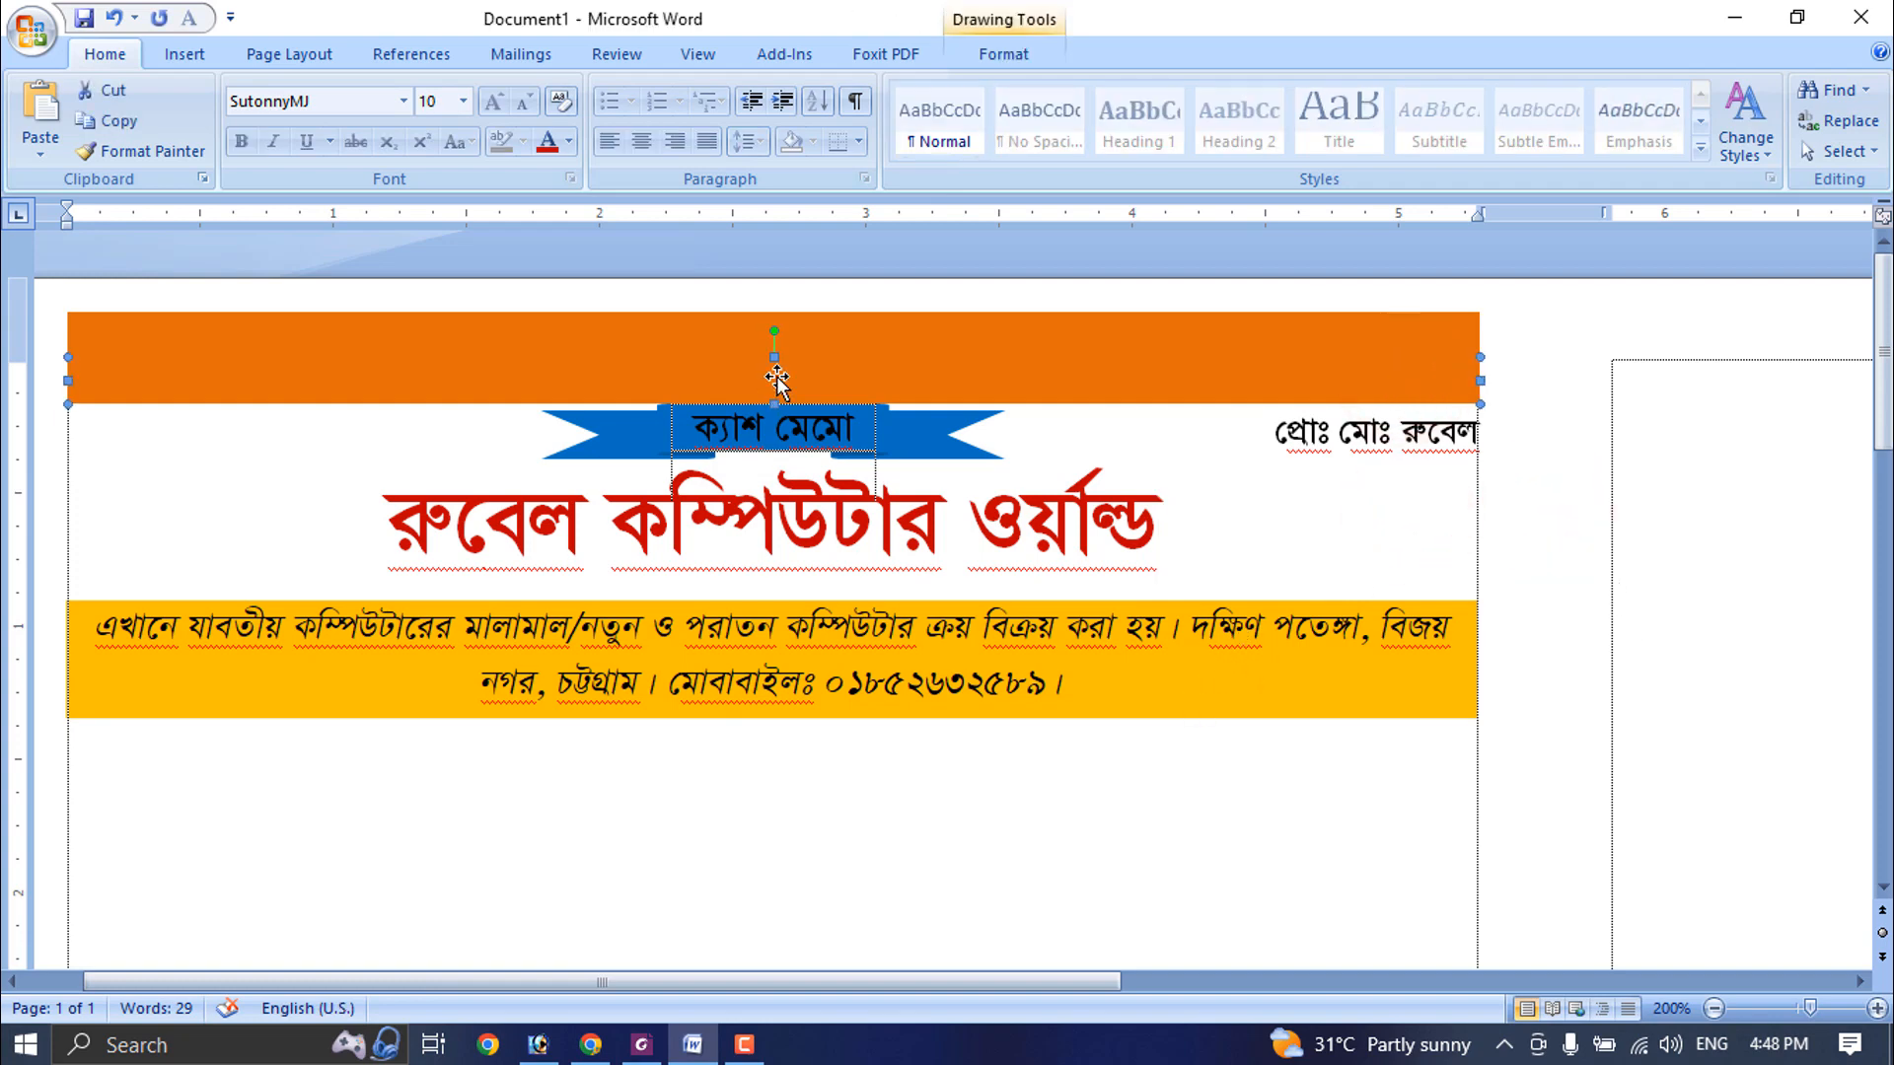
{"action": "left_click_drag", "start_coordinate": [774, 405], "coordinate": [782, 608]}
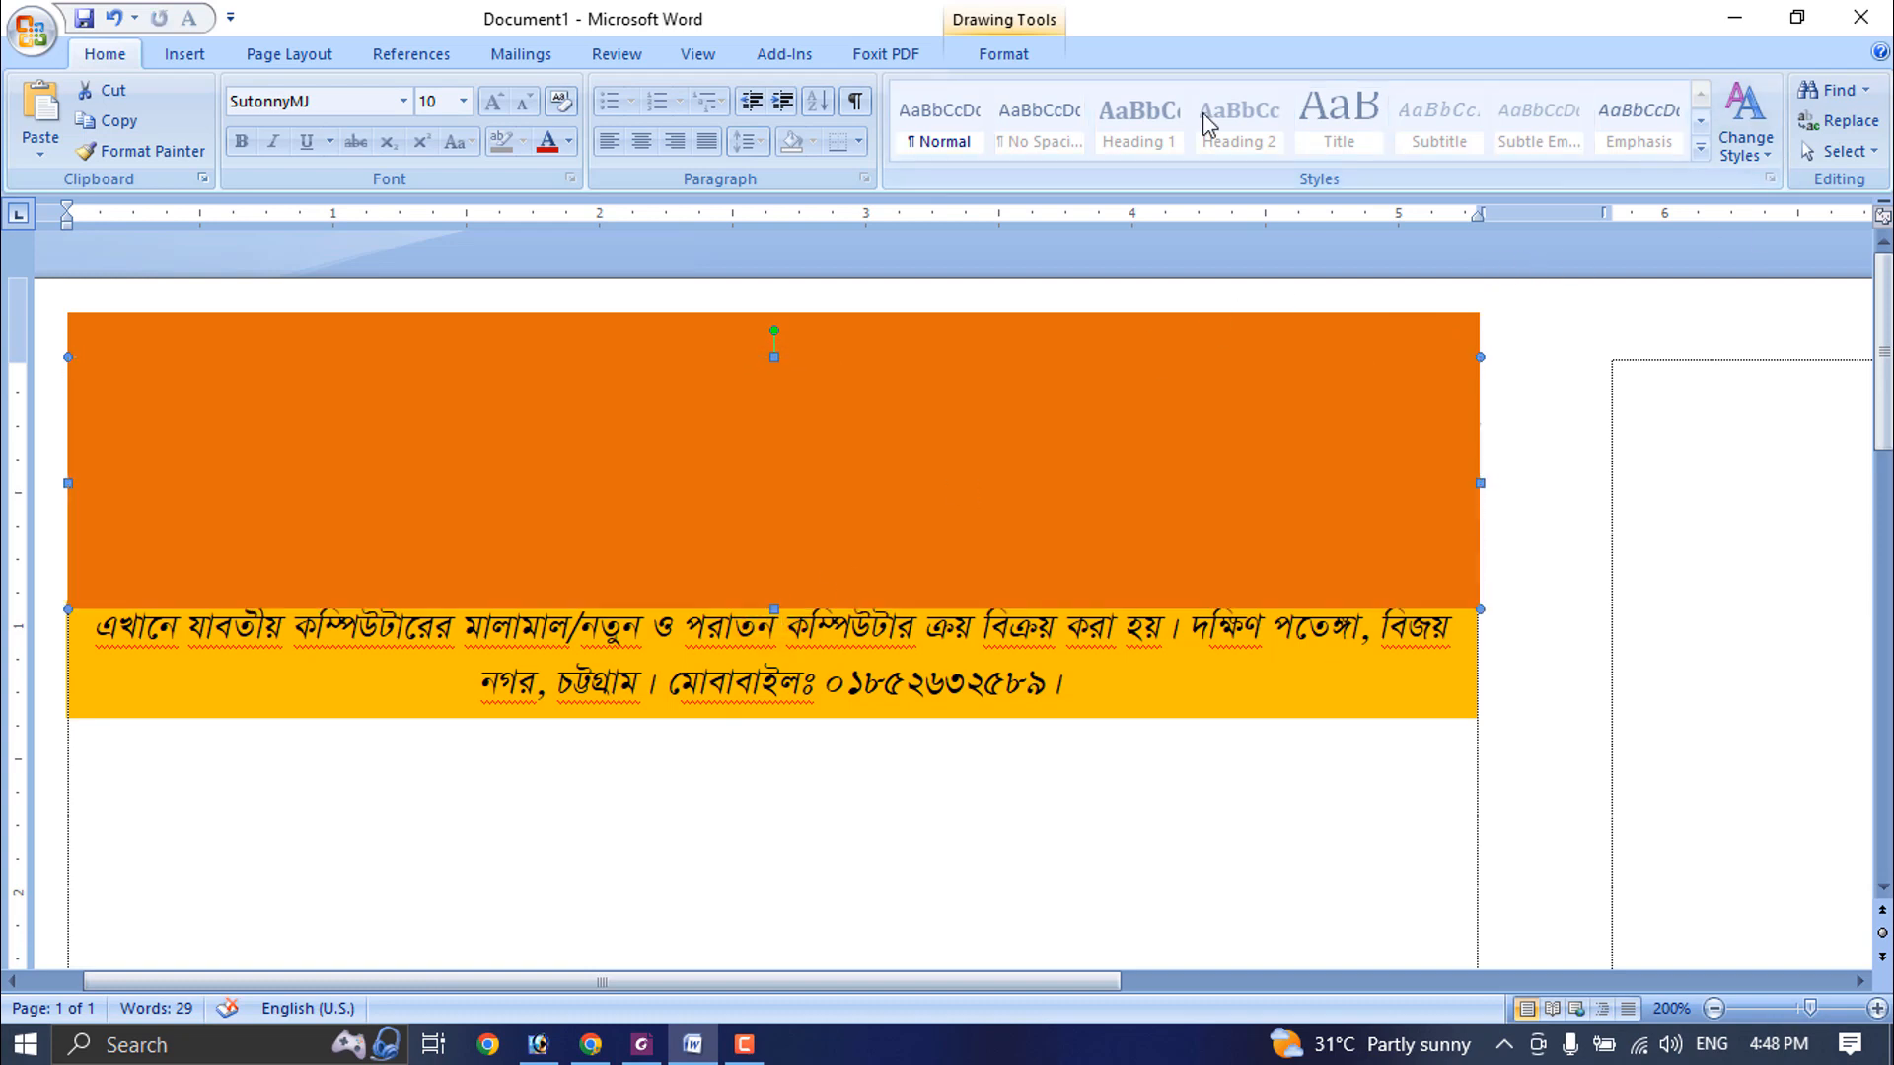
- Start a gradient fill for the tall orange bar using the Daybreak preset colours
{"action": "left_click", "coordinate": [1006, 57]}
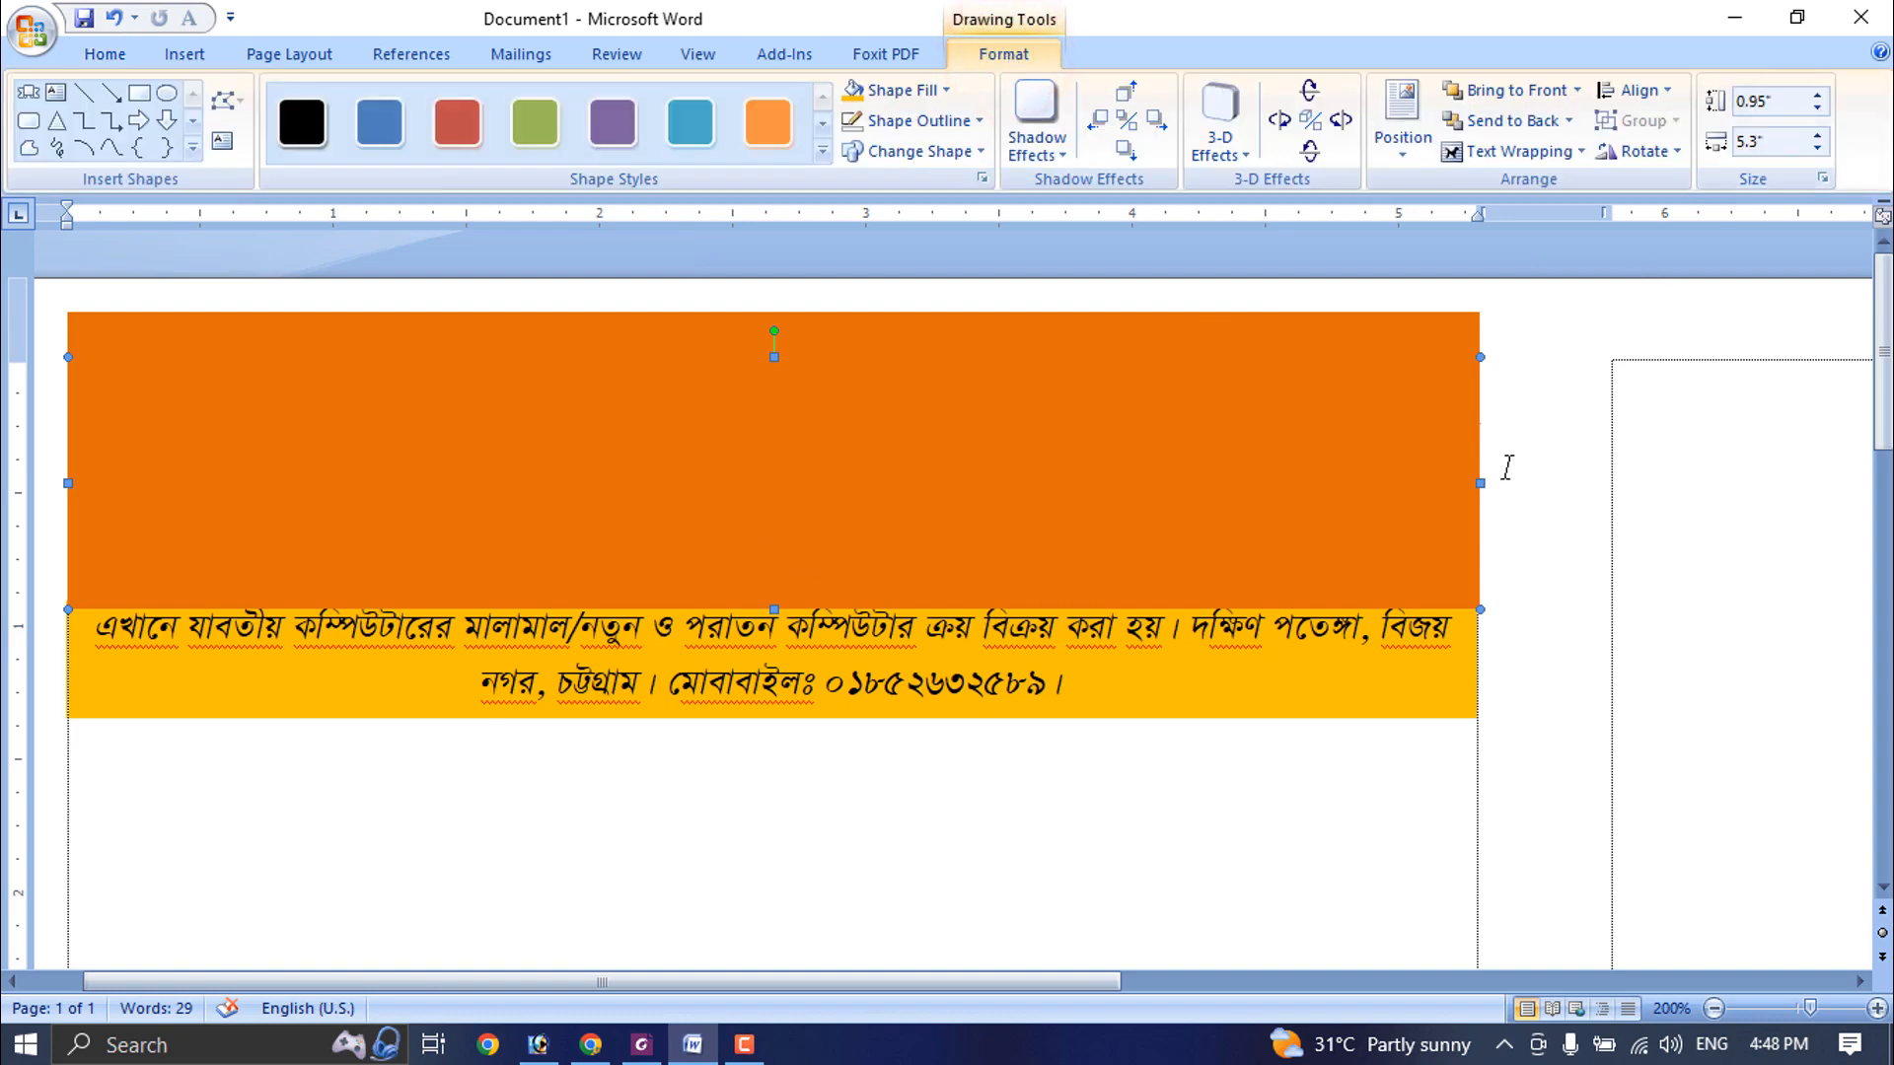
{"action": "left_click", "coordinate": [1034, 424]}
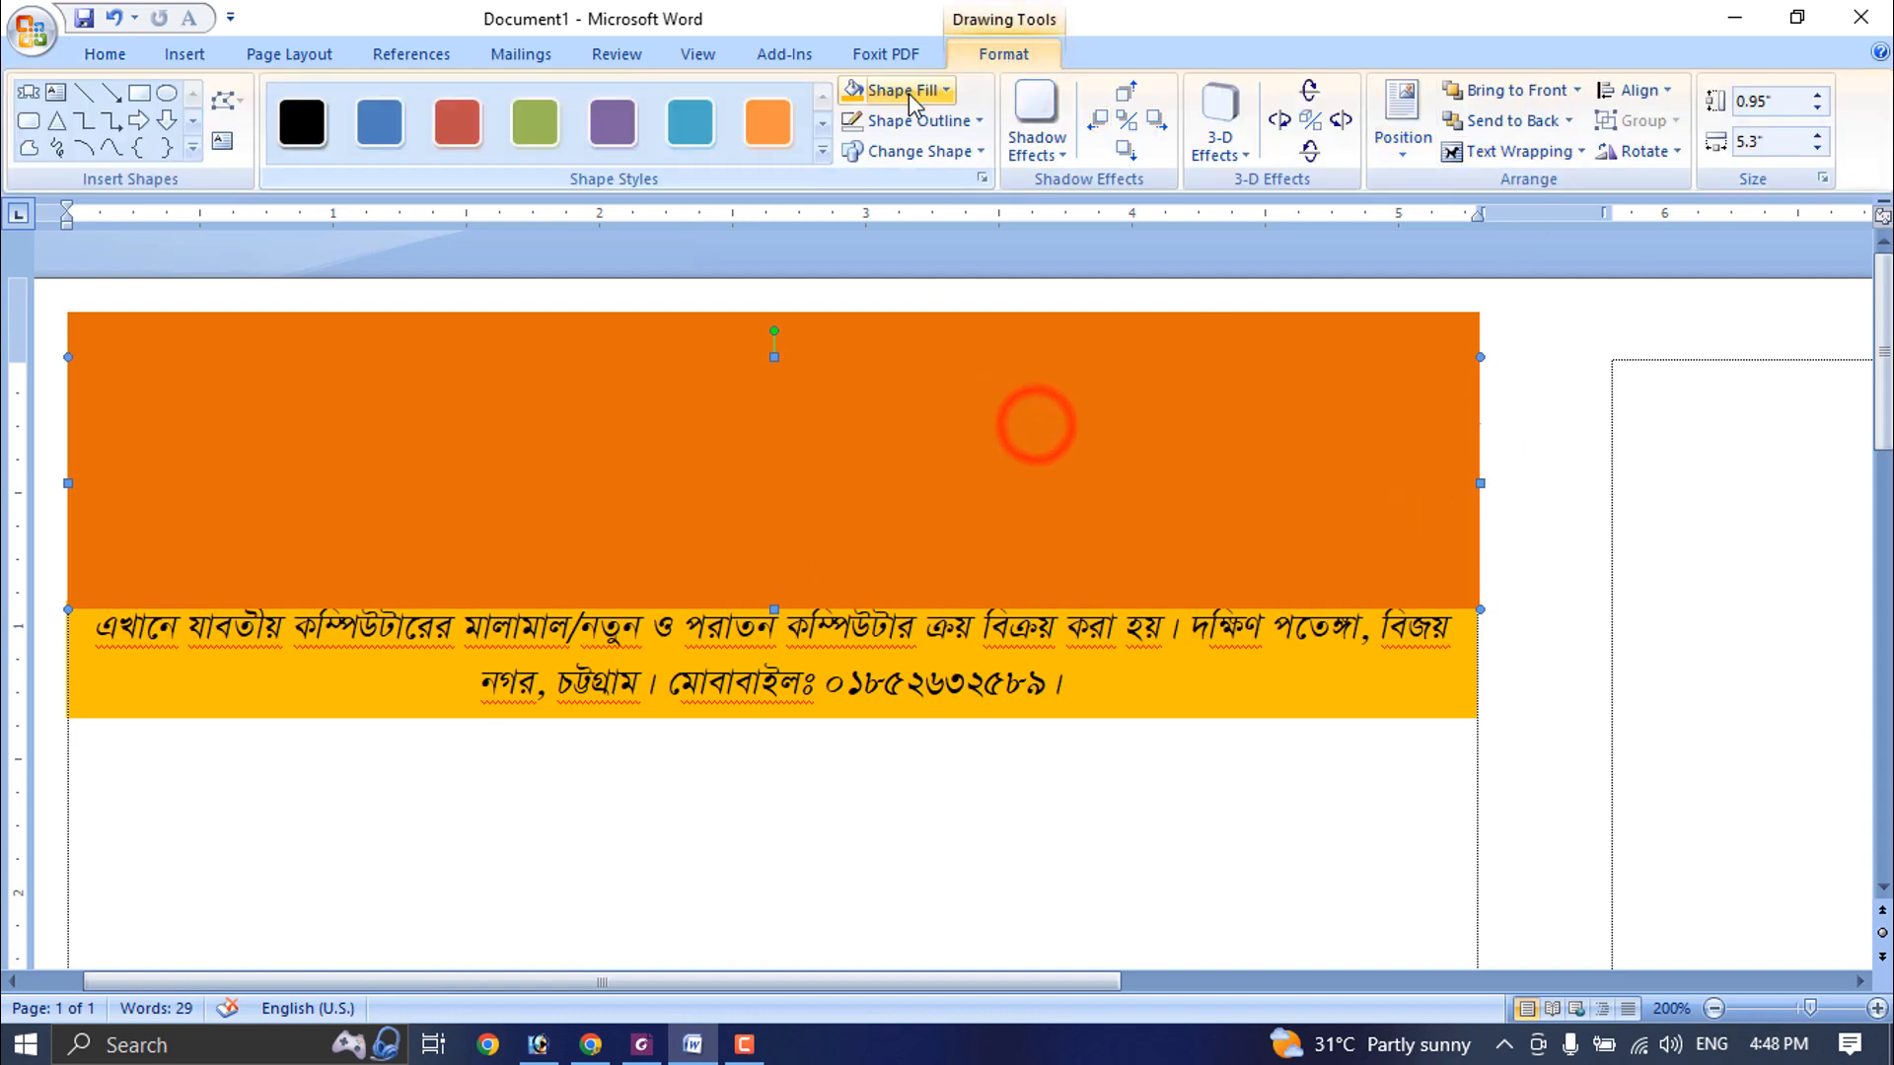
{"action": "left_click", "coordinate": [903, 90]}
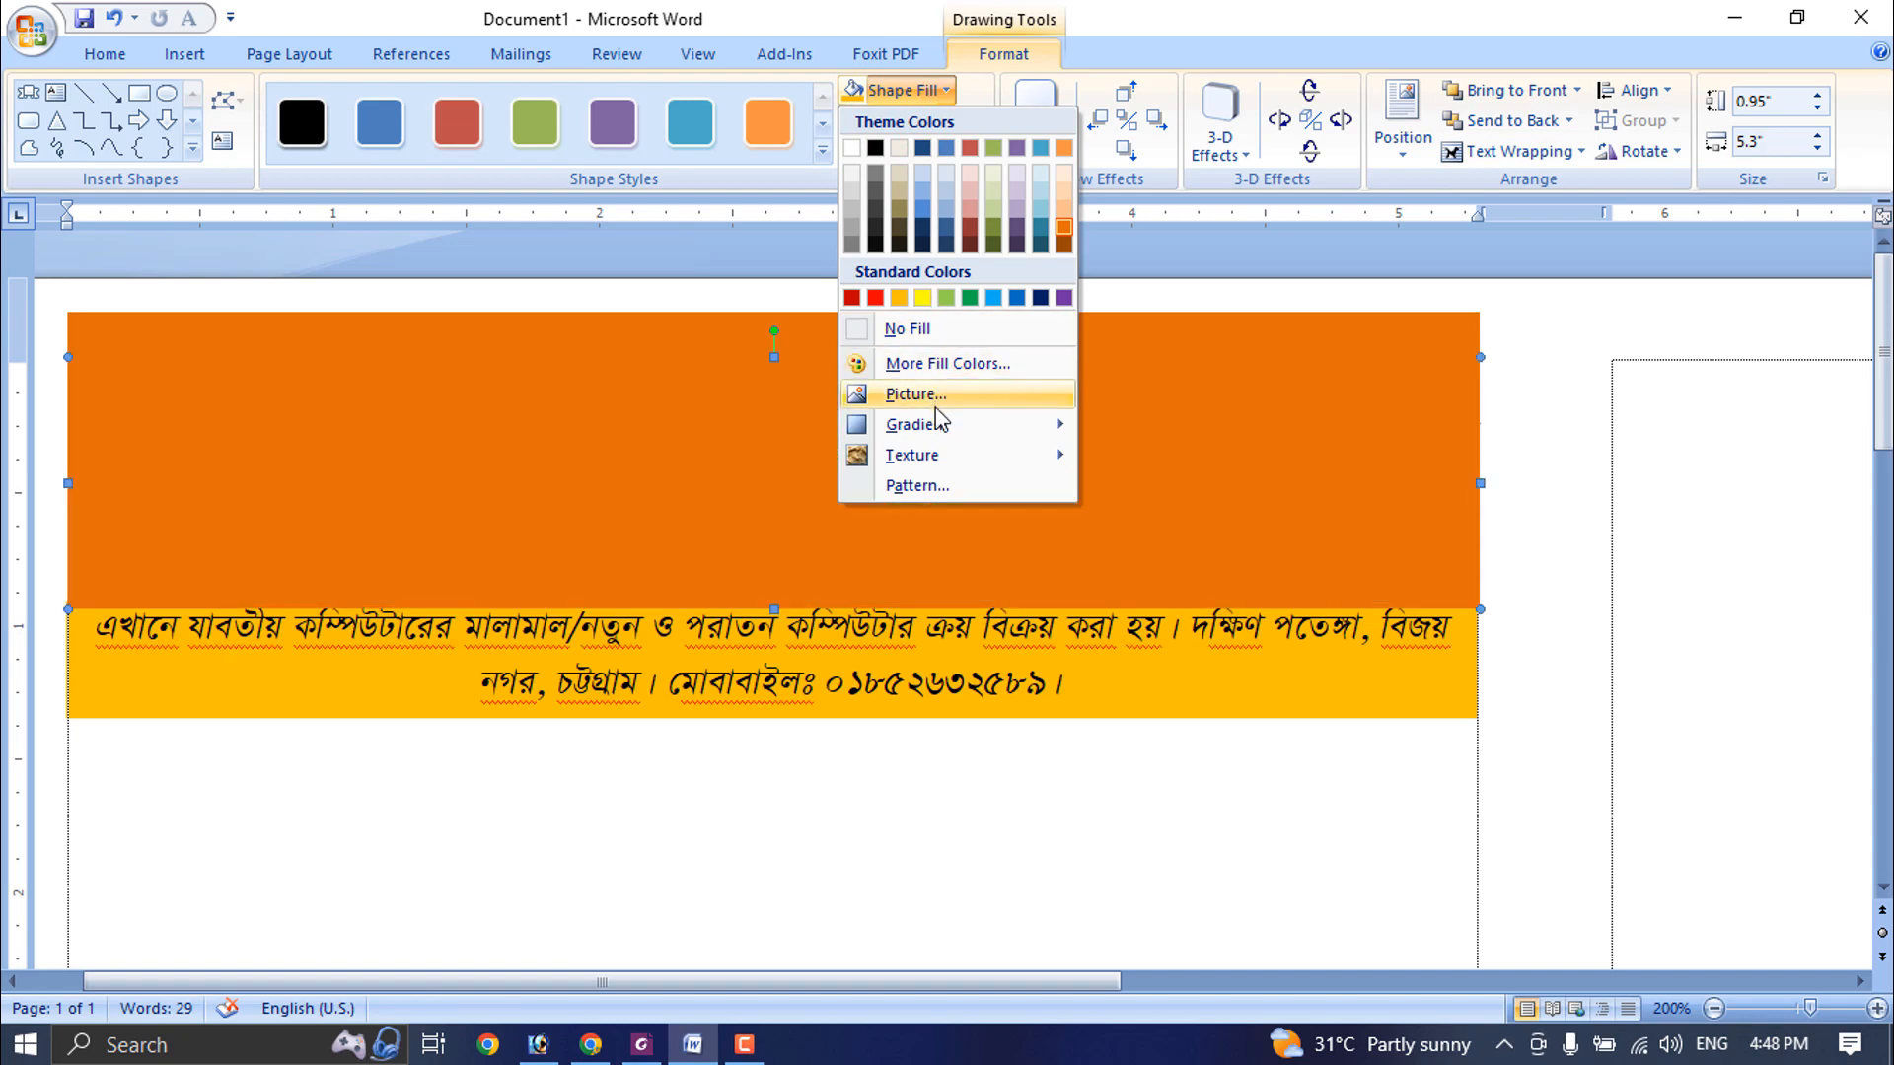
{"action": "left_click", "coordinate": [936, 425]}
{"action": "left_click", "coordinate": [1192, 990]}
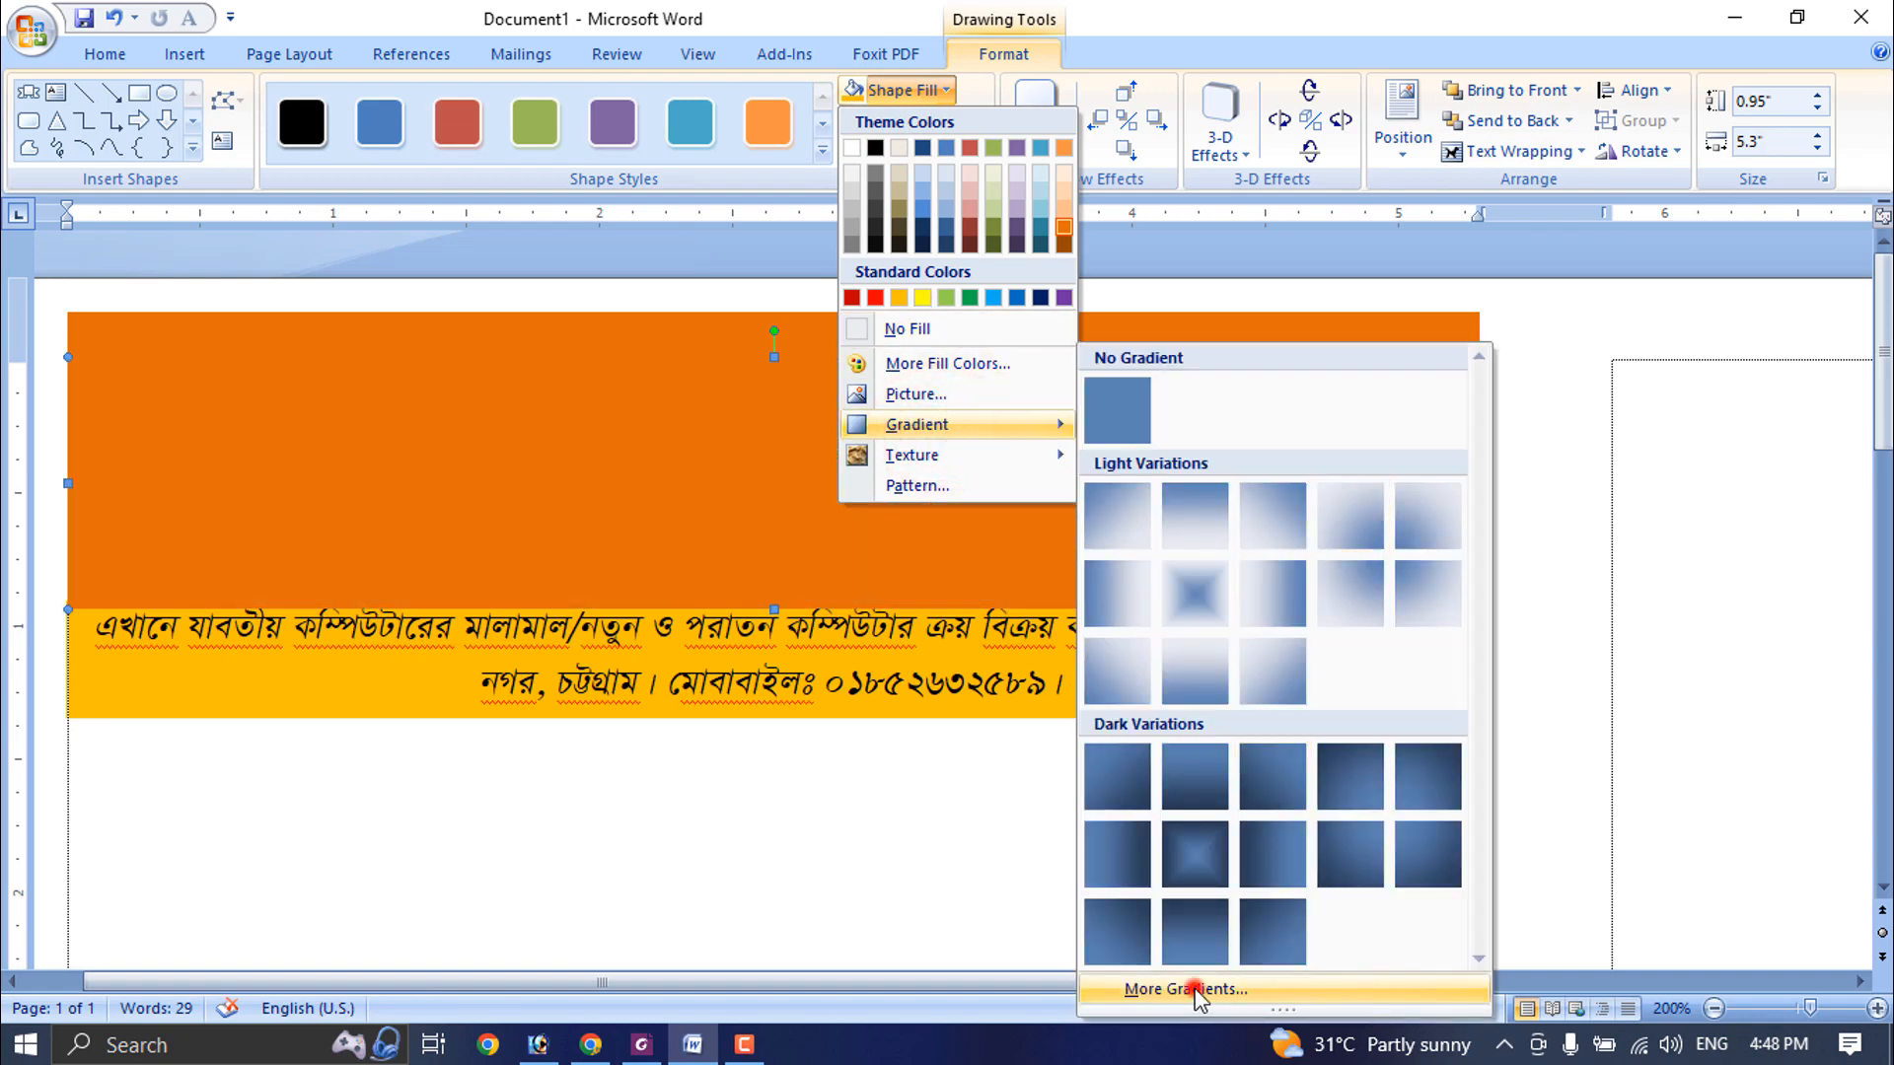
{"action": "left_click", "coordinate": [1056, 228]}
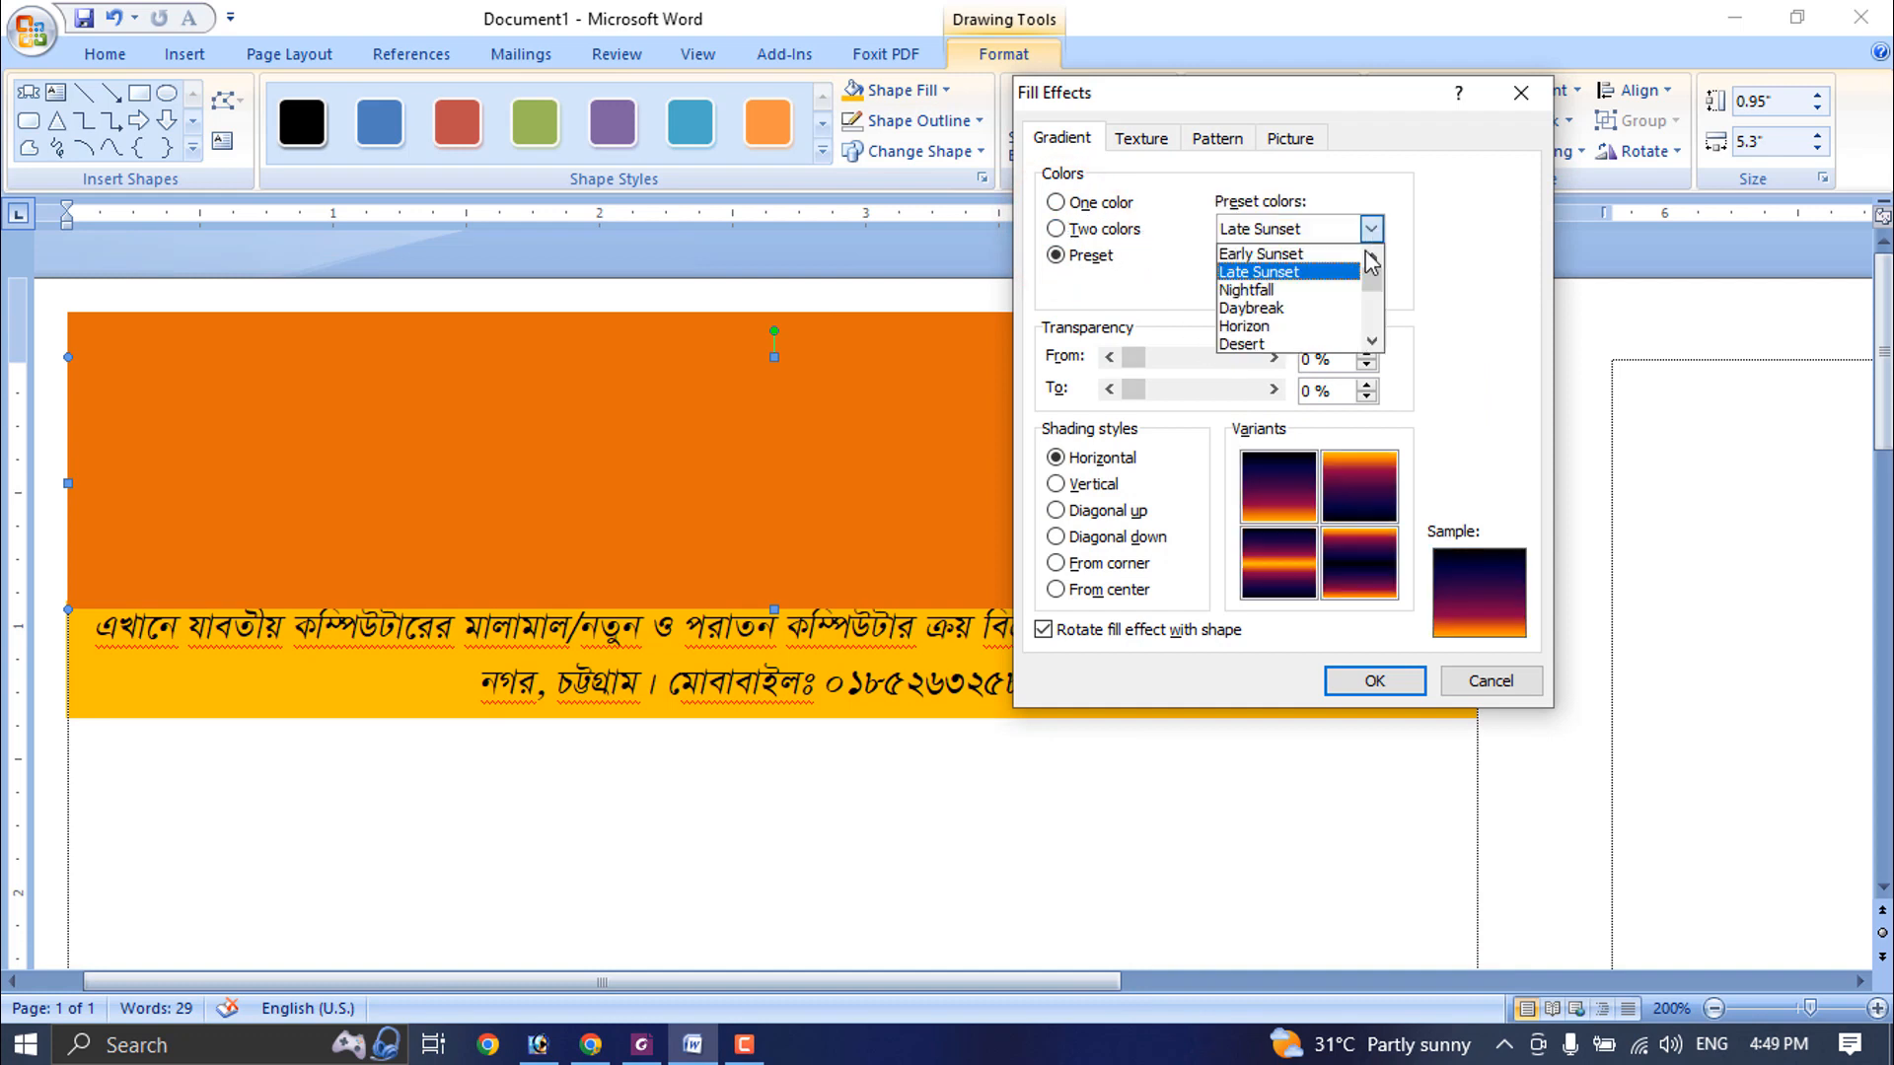
{"action": "left_click", "coordinate": [1325, 308]}
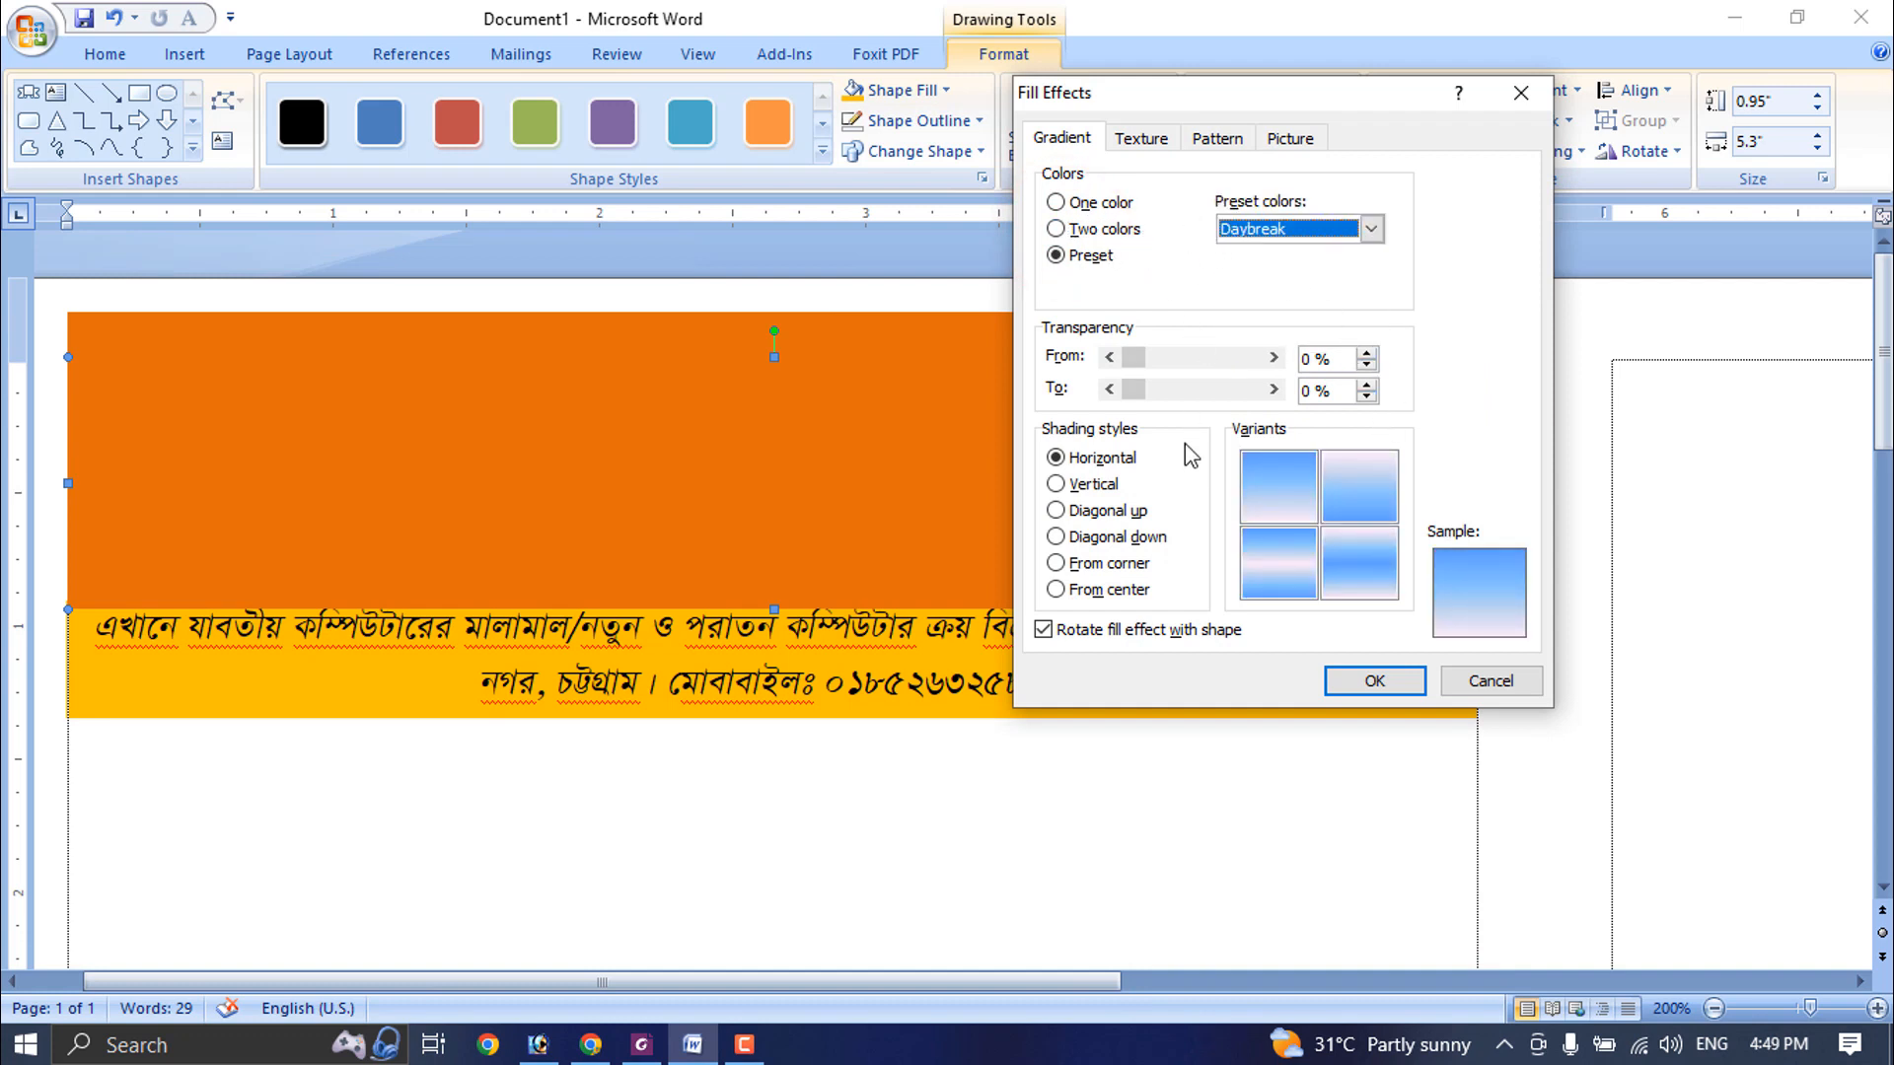
- Compare the shading styles and apply the Daybreak gradient with From corner shading, using the variant that is darkest in the upper-right corner
{"action": "left_click", "coordinate": [1104, 507]}
{"action": "left_click", "coordinate": [1082, 481]}
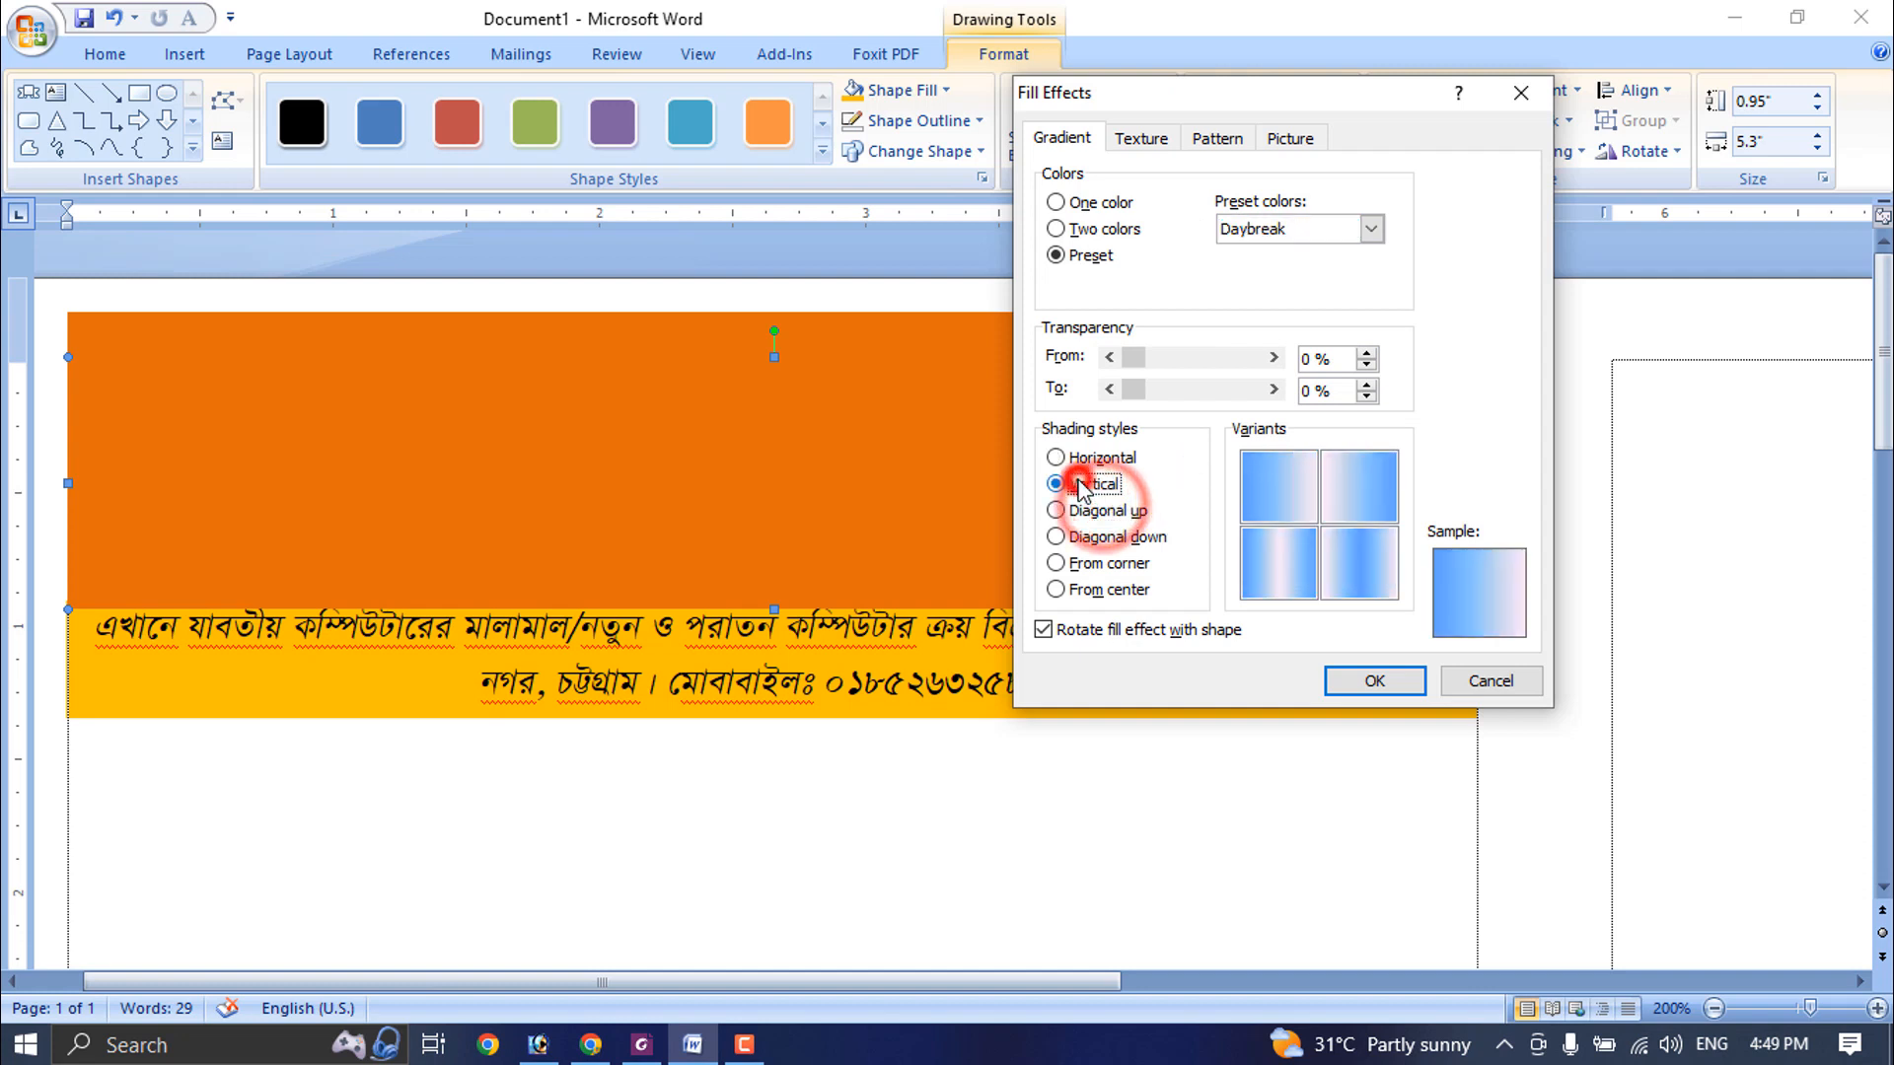
{"action": "left_click", "coordinate": [1073, 534]}
{"action": "left_click", "coordinate": [1077, 564]}
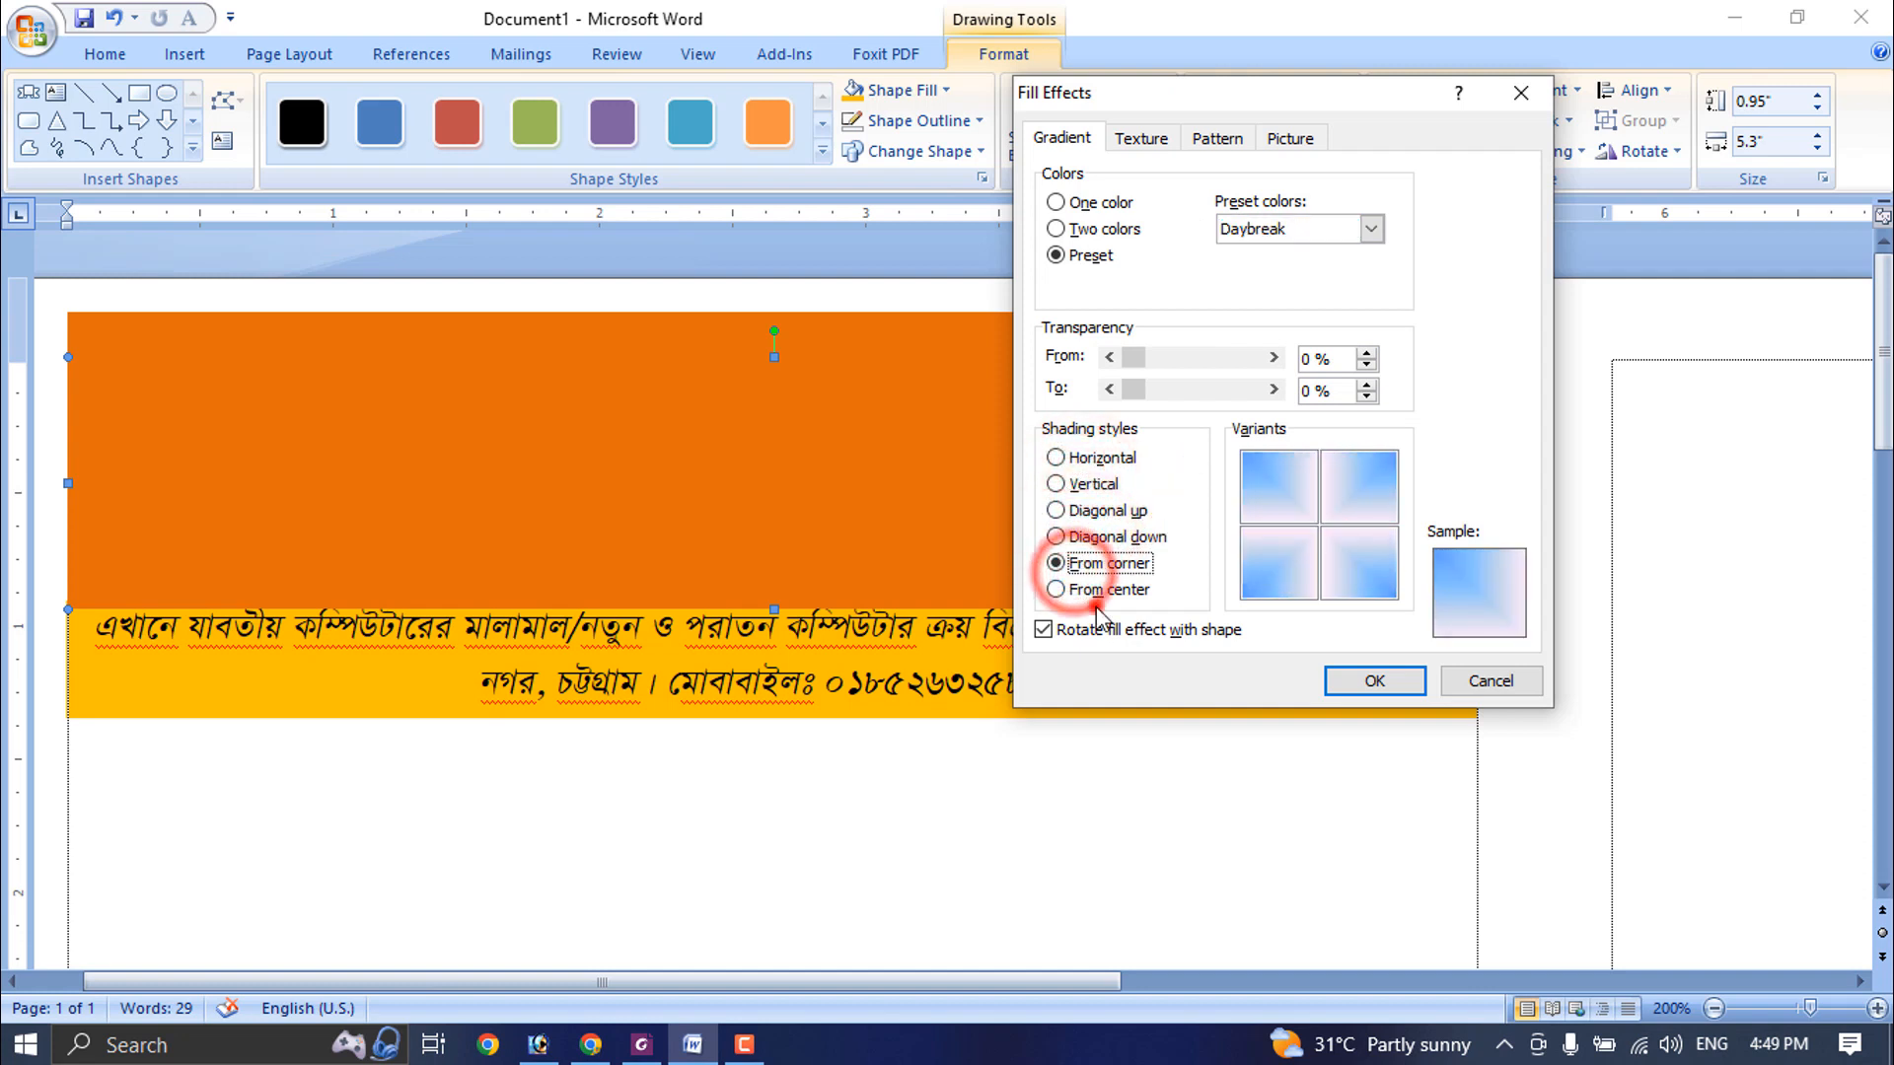
{"action": "left_click", "coordinate": [1109, 592]}
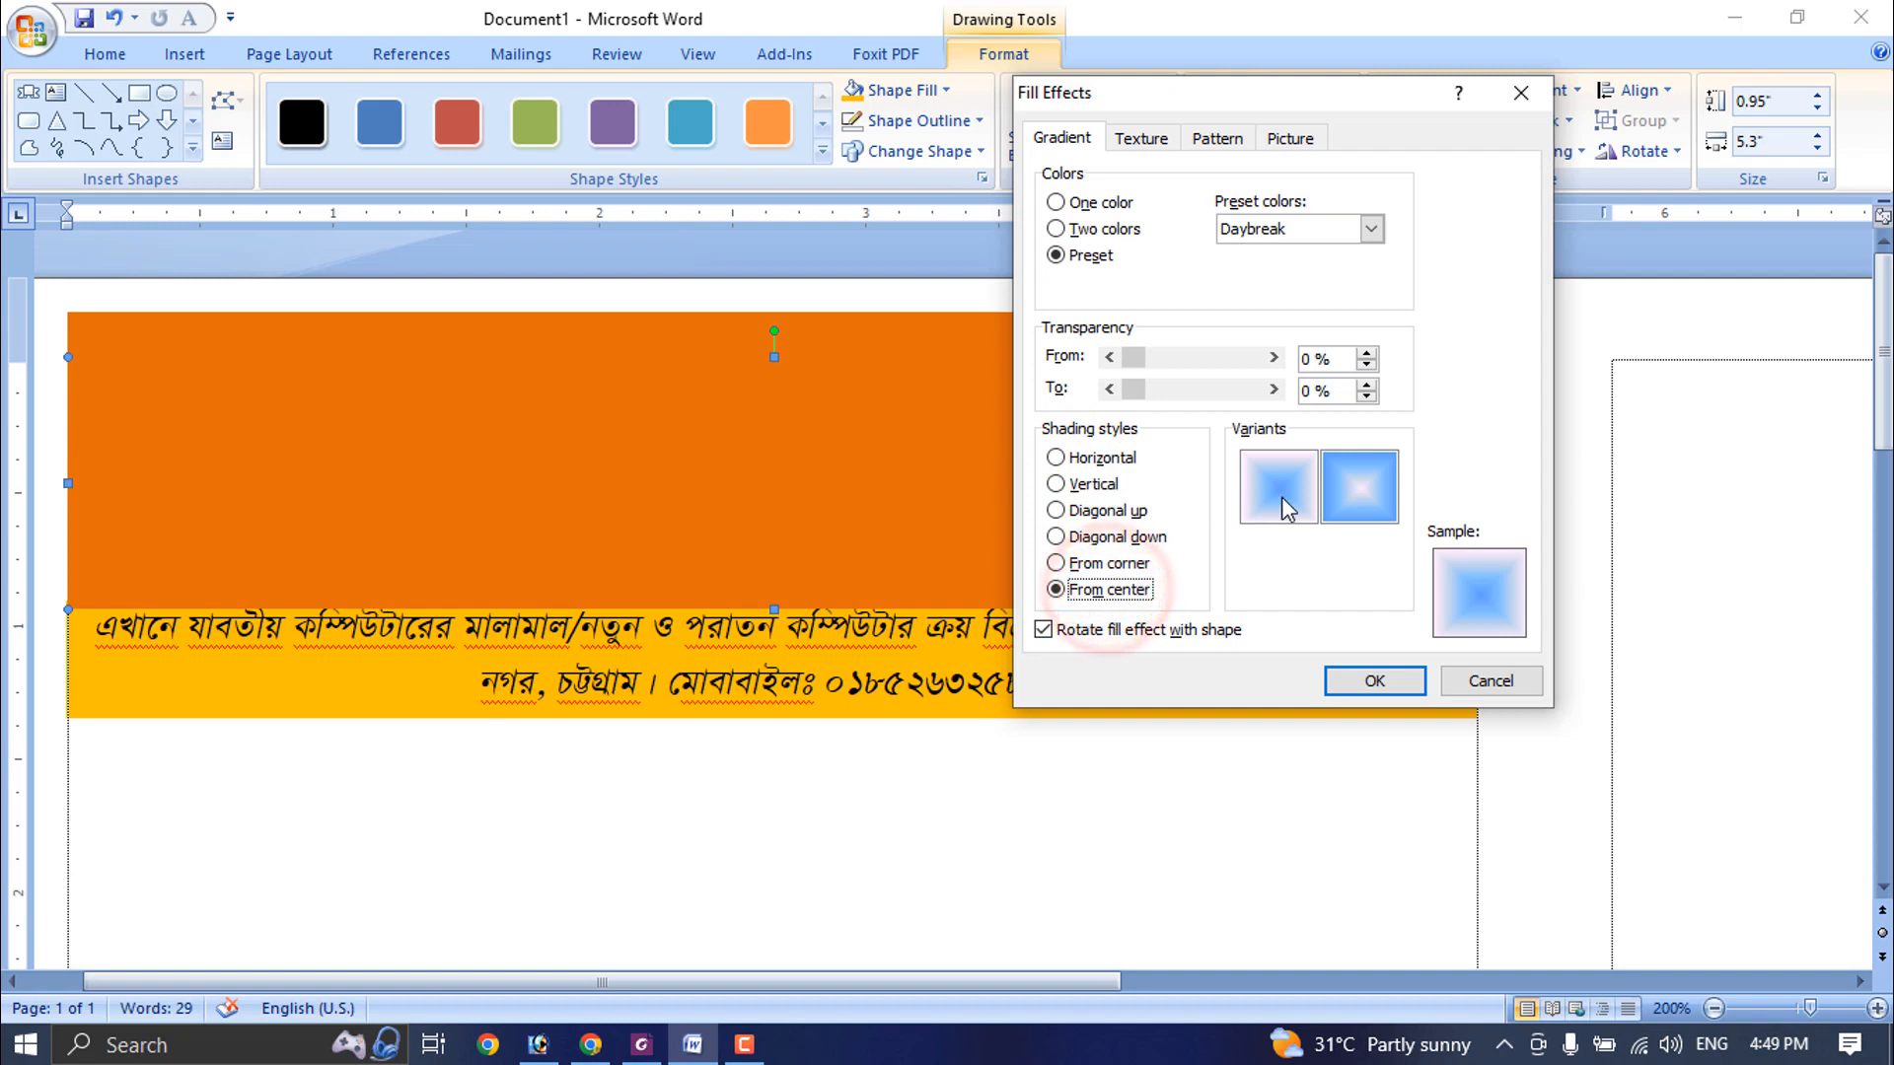
{"action": "left_click", "coordinate": [1113, 566]}
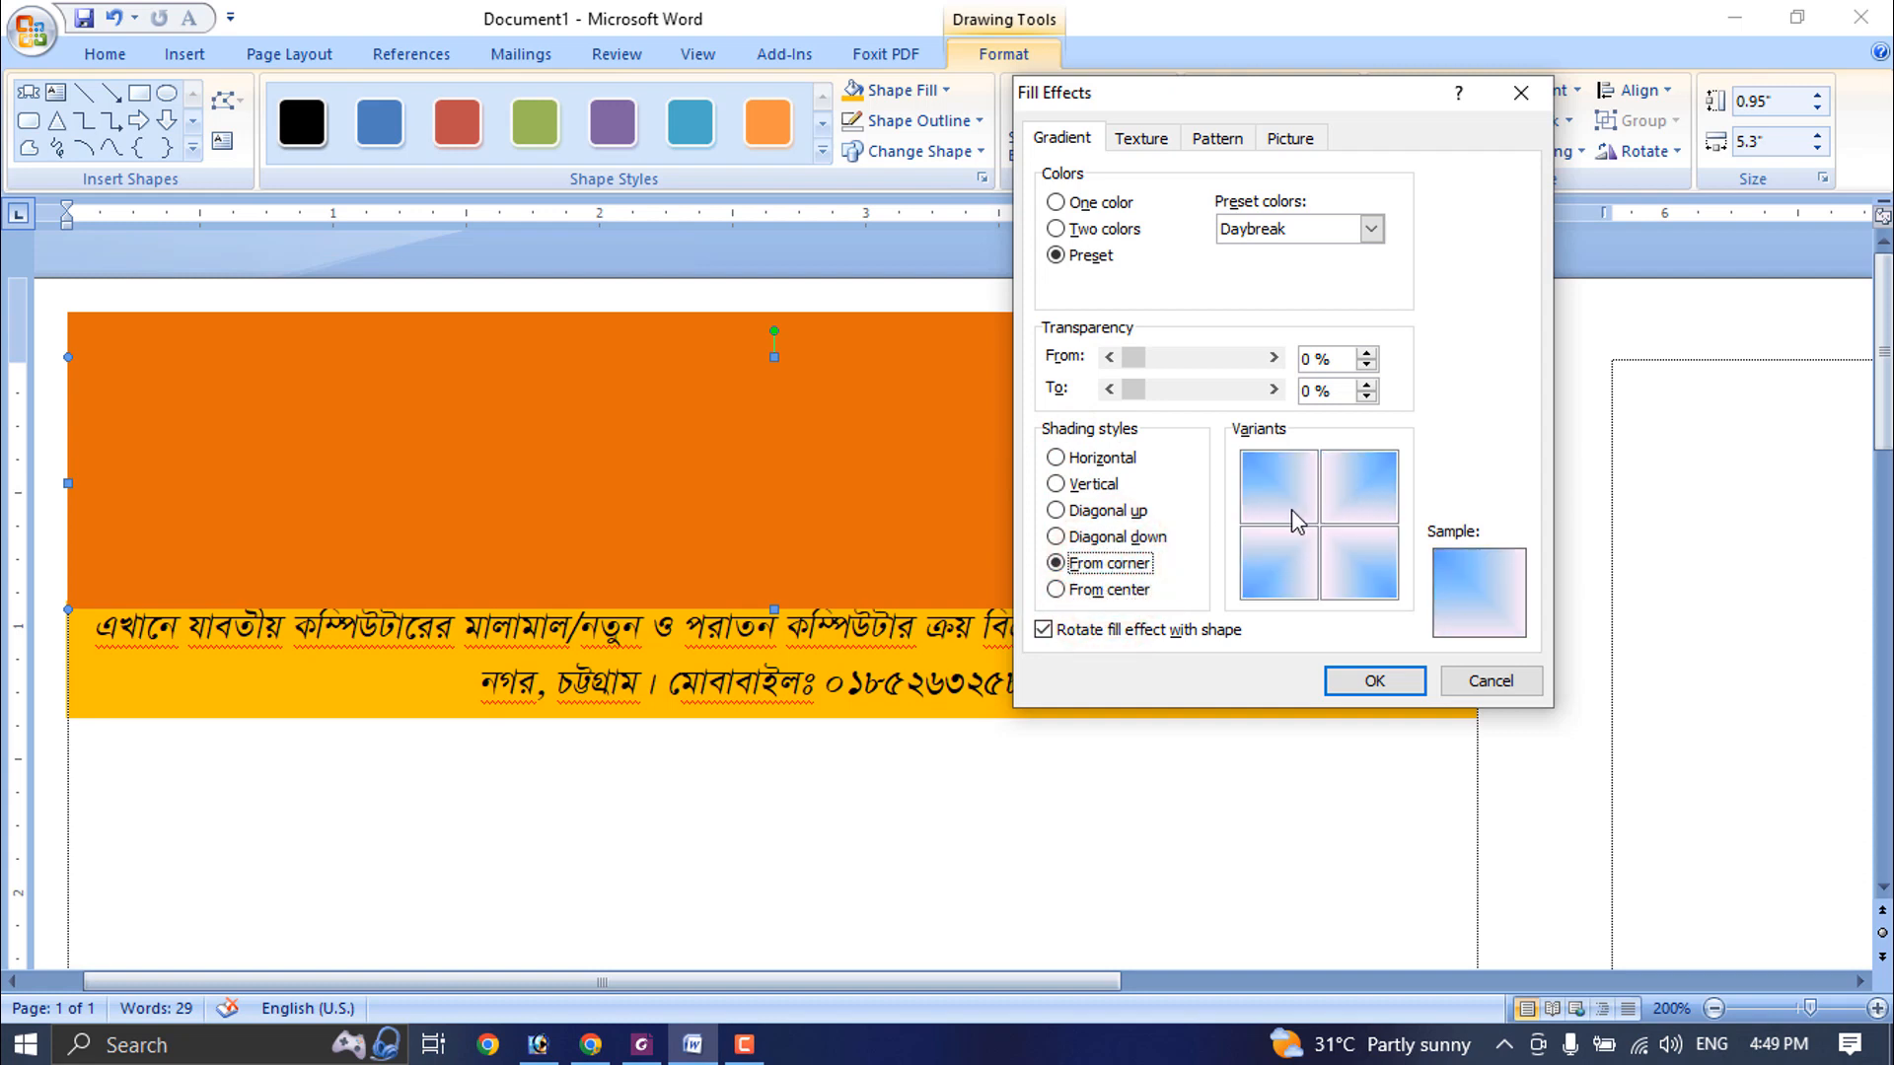
{"action": "left_click", "coordinate": [1381, 488]}
{"action": "left_click", "coordinate": [1399, 677]}
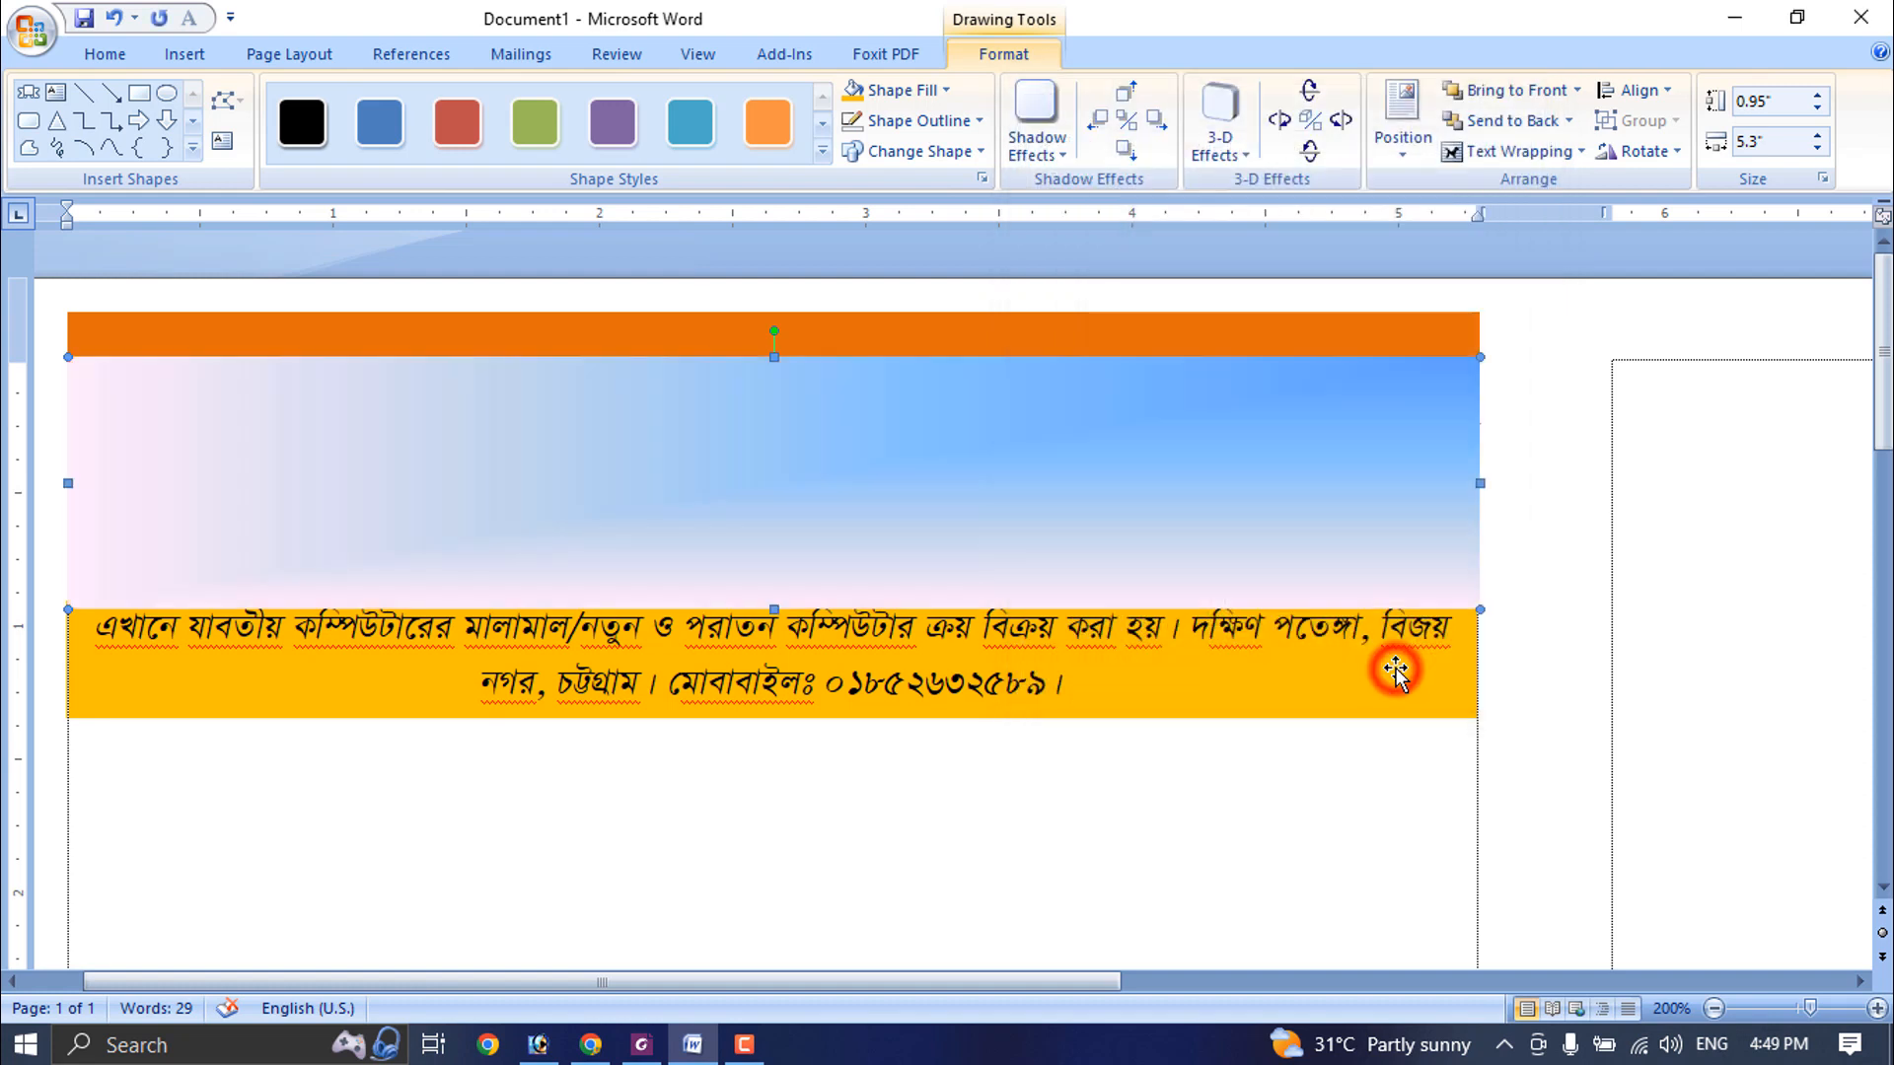
- Send the blue gradient bar behind the heading text
{"action": "right_click", "coordinate": [1118, 478]}
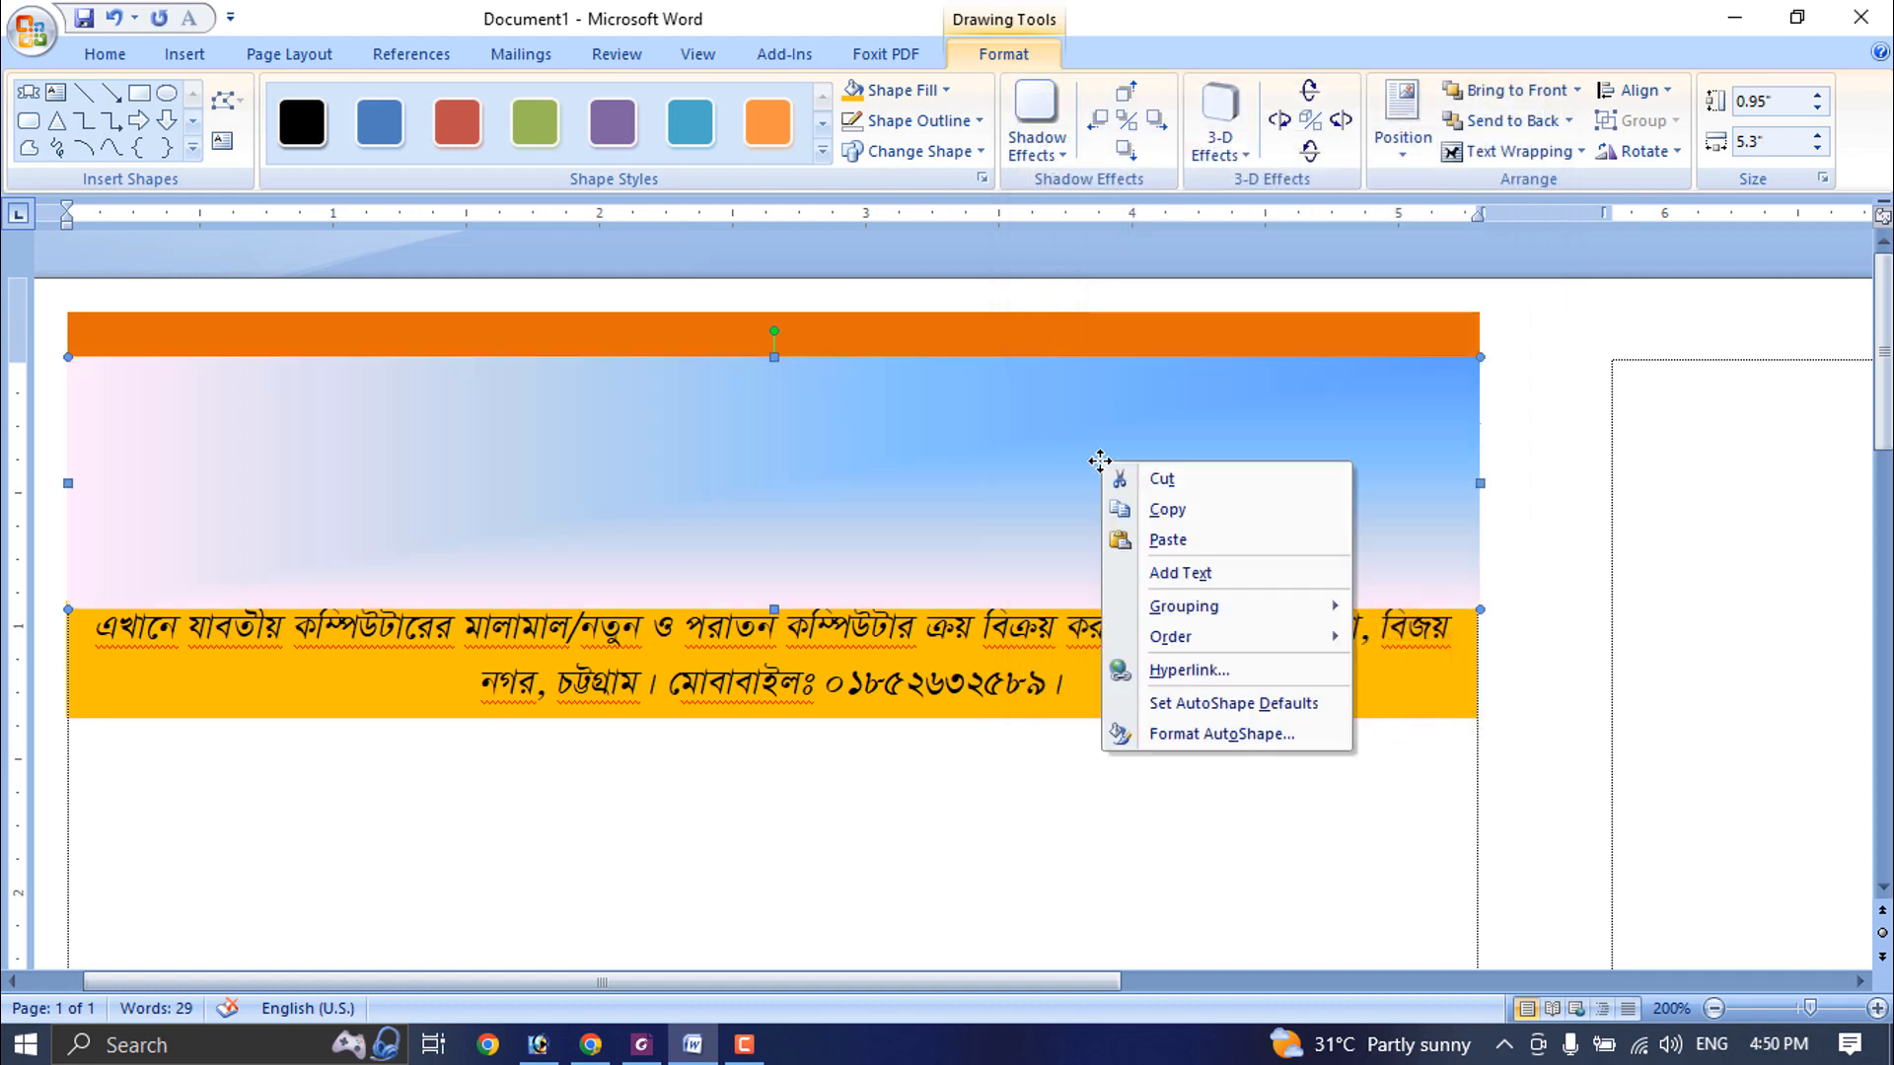
{"action": "left_click", "coordinate": [1112, 372]}
{"action": "left_click", "coordinate": [1582, 153]}
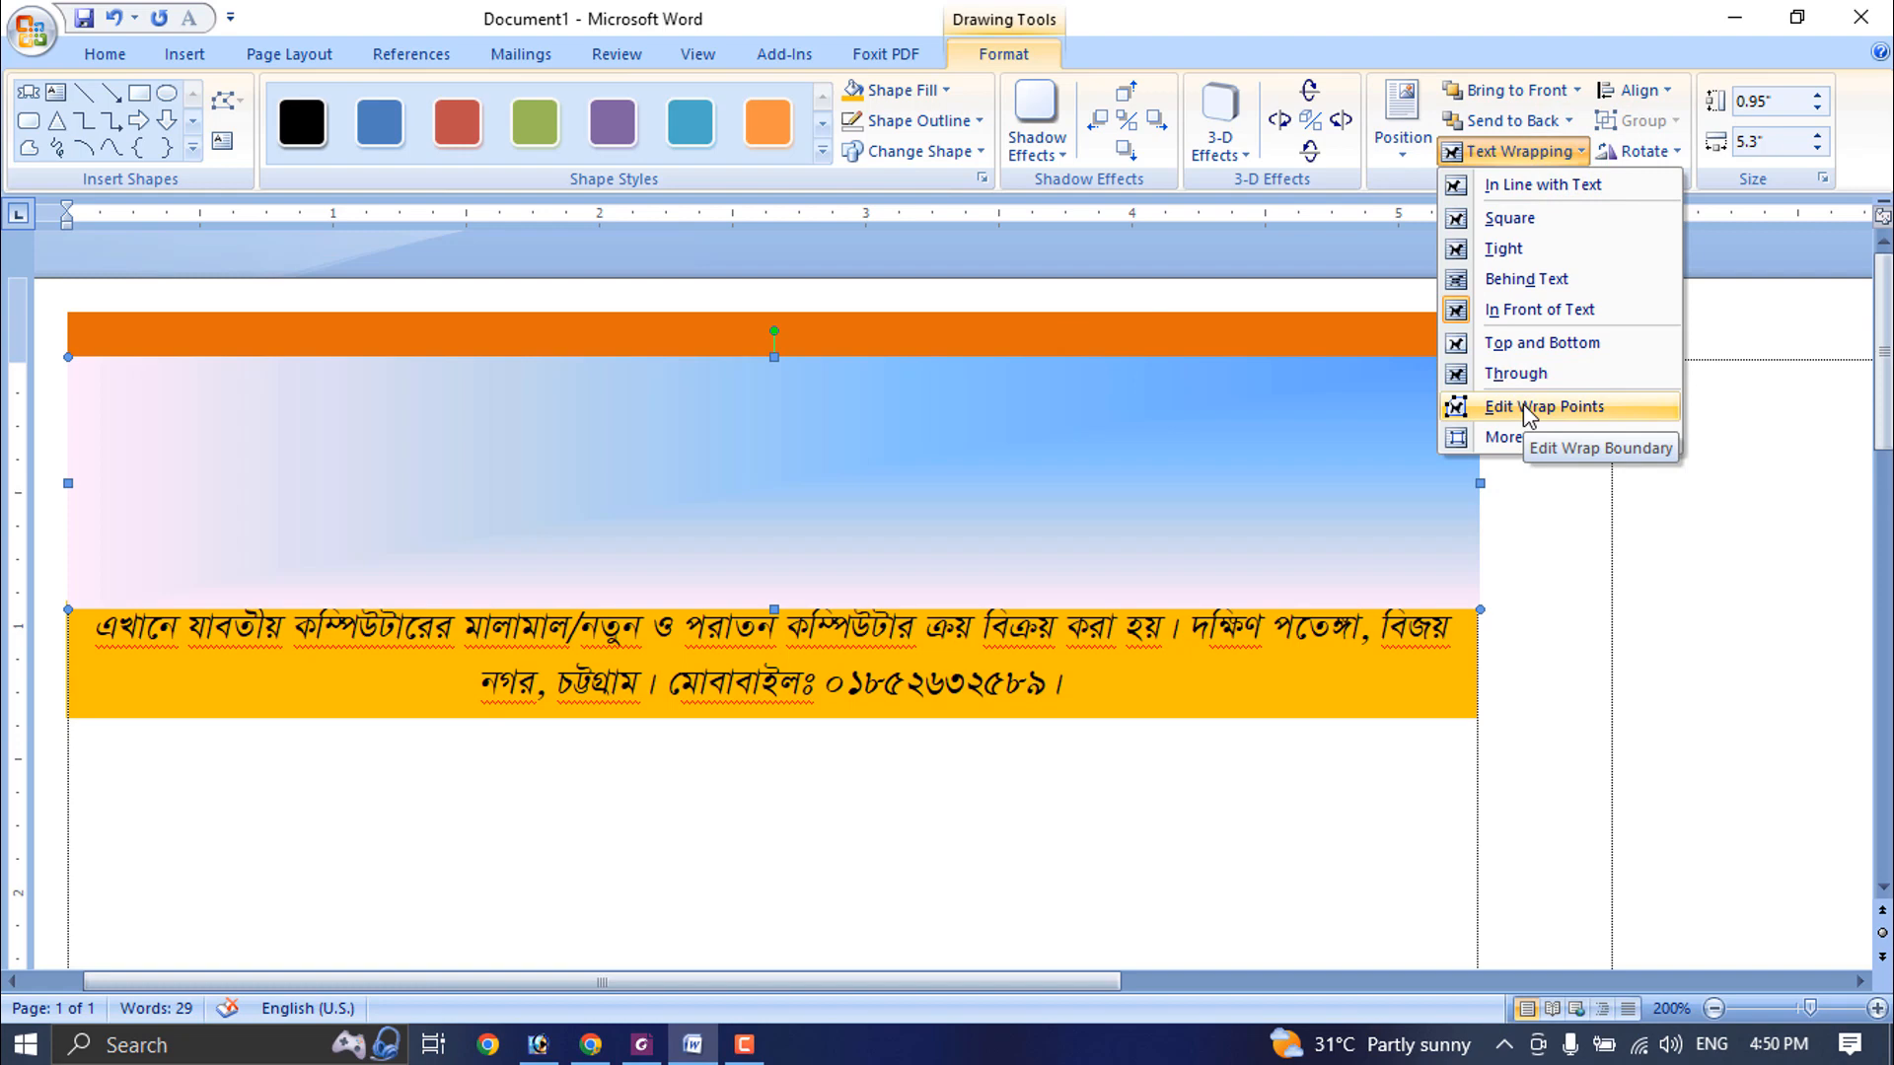
{"action": "left_click", "coordinate": [1569, 120]}
{"action": "left_click", "coordinate": [1573, 205]}
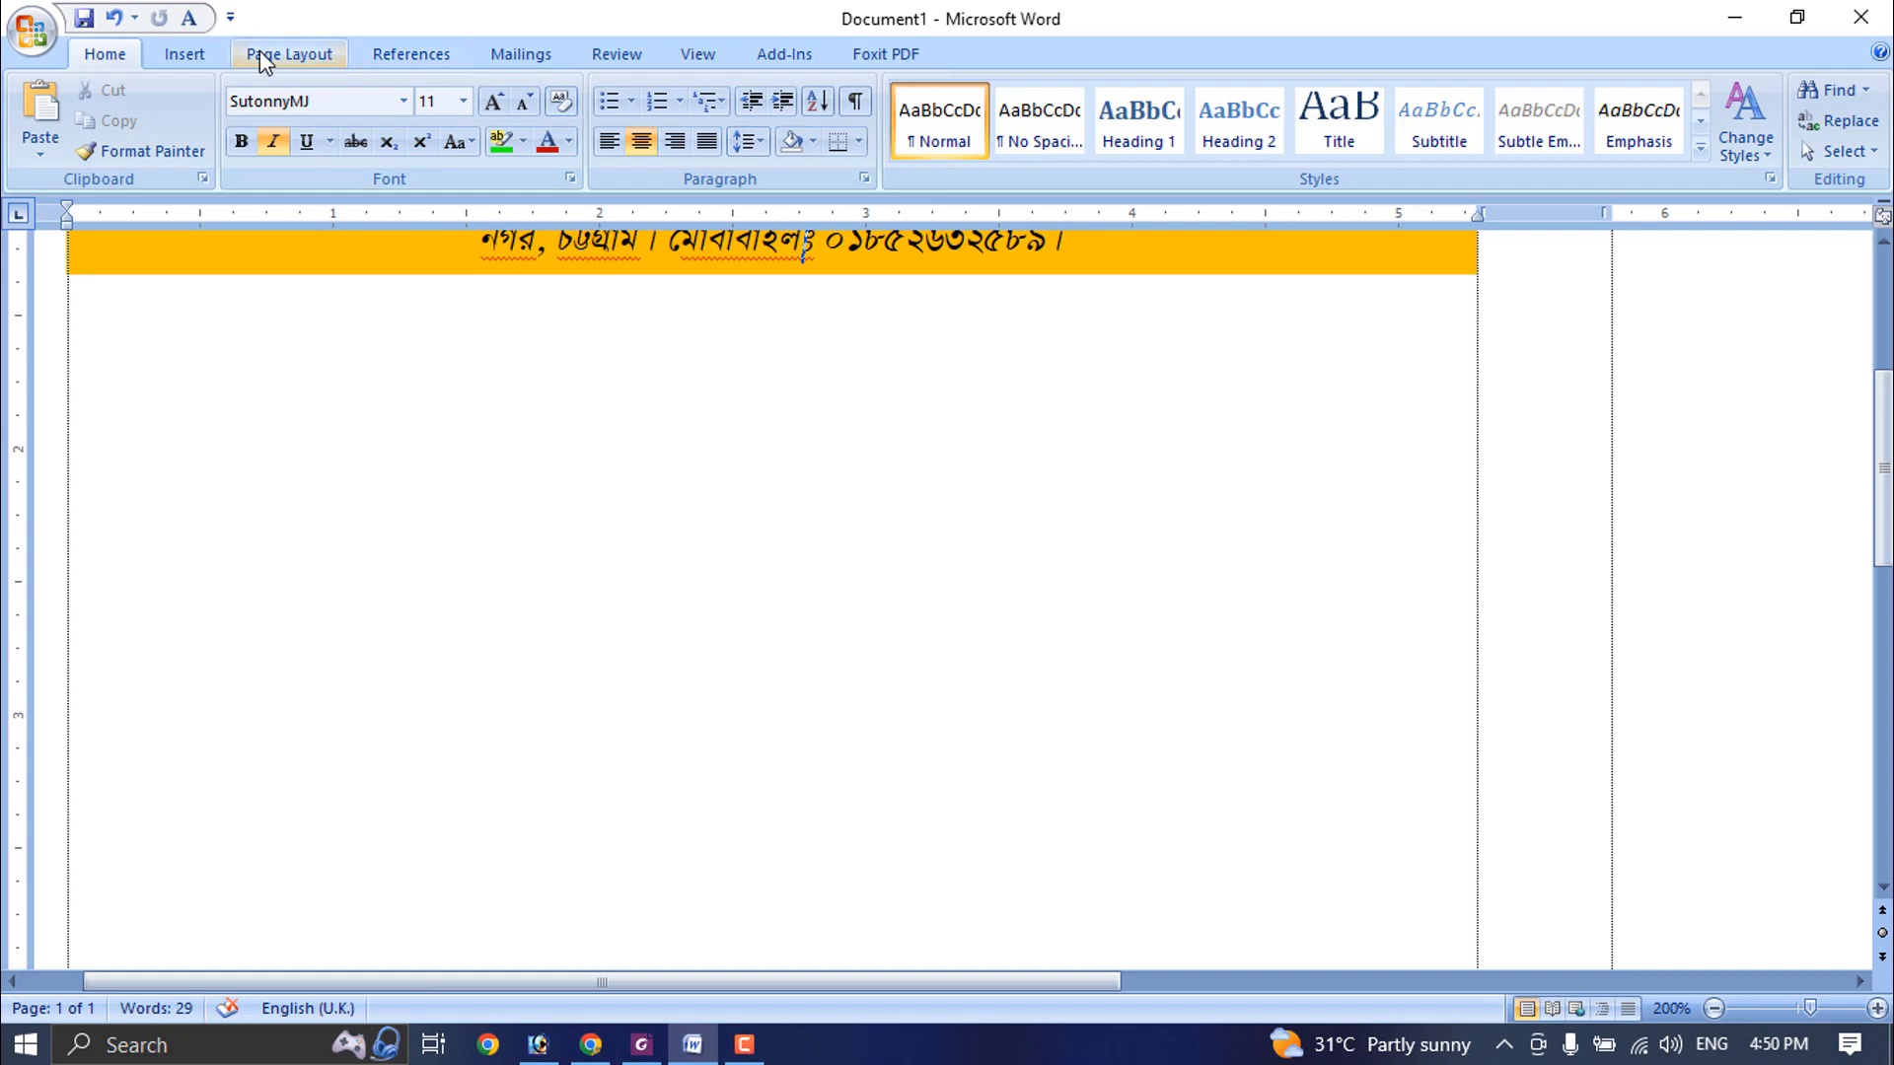
- Draw a rectangle below the golden bar, about 4.65" wide, and reduce its height to about 0.21"
{"action": "left_click", "coordinate": [195, 54]}
{"action": "left_click", "coordinate": [411, 102]}
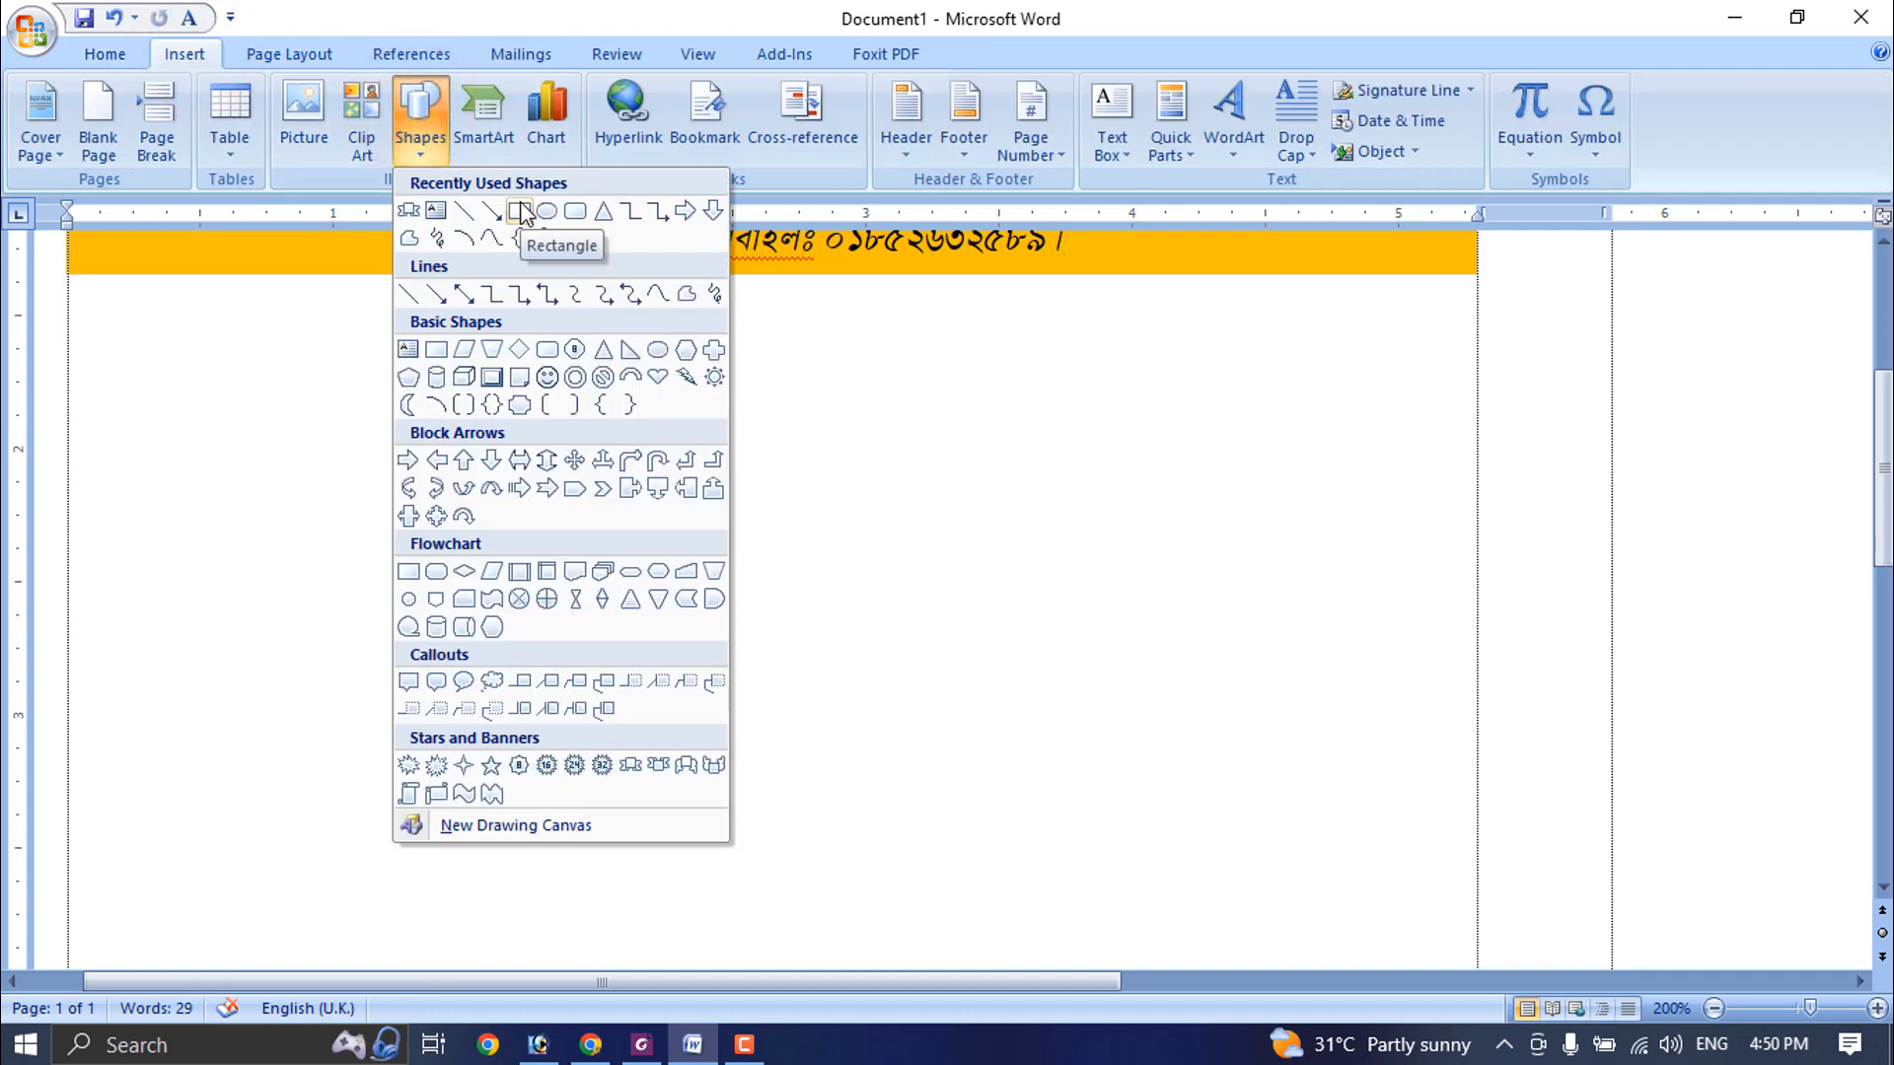
{"action": "left_click", "coordinate": [520, 211]}
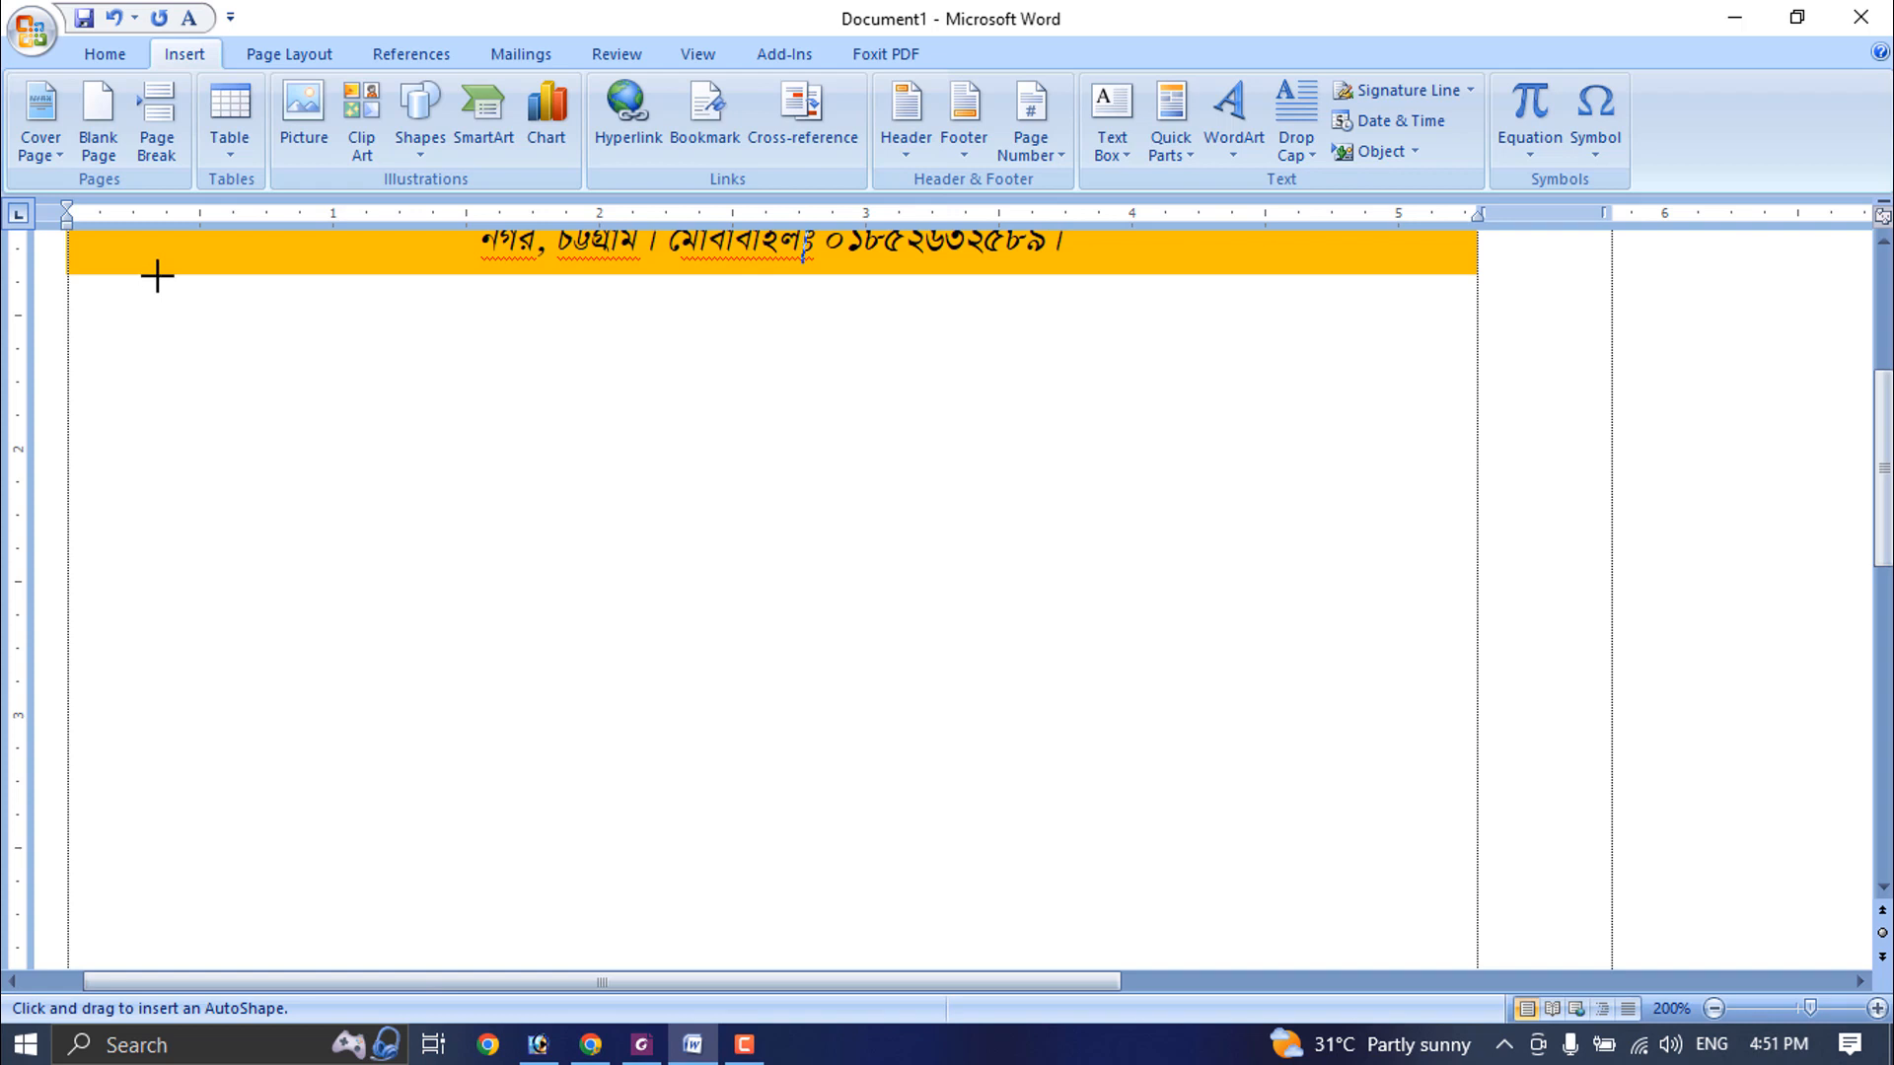
{"action": "left_click_drag", "start_coordinate": [152, 281], "coordinate": [1387, 334]}
{"action": "left_click_drag", "start_coordinate": [1388, 341], "coordinate": [1392, 346]}
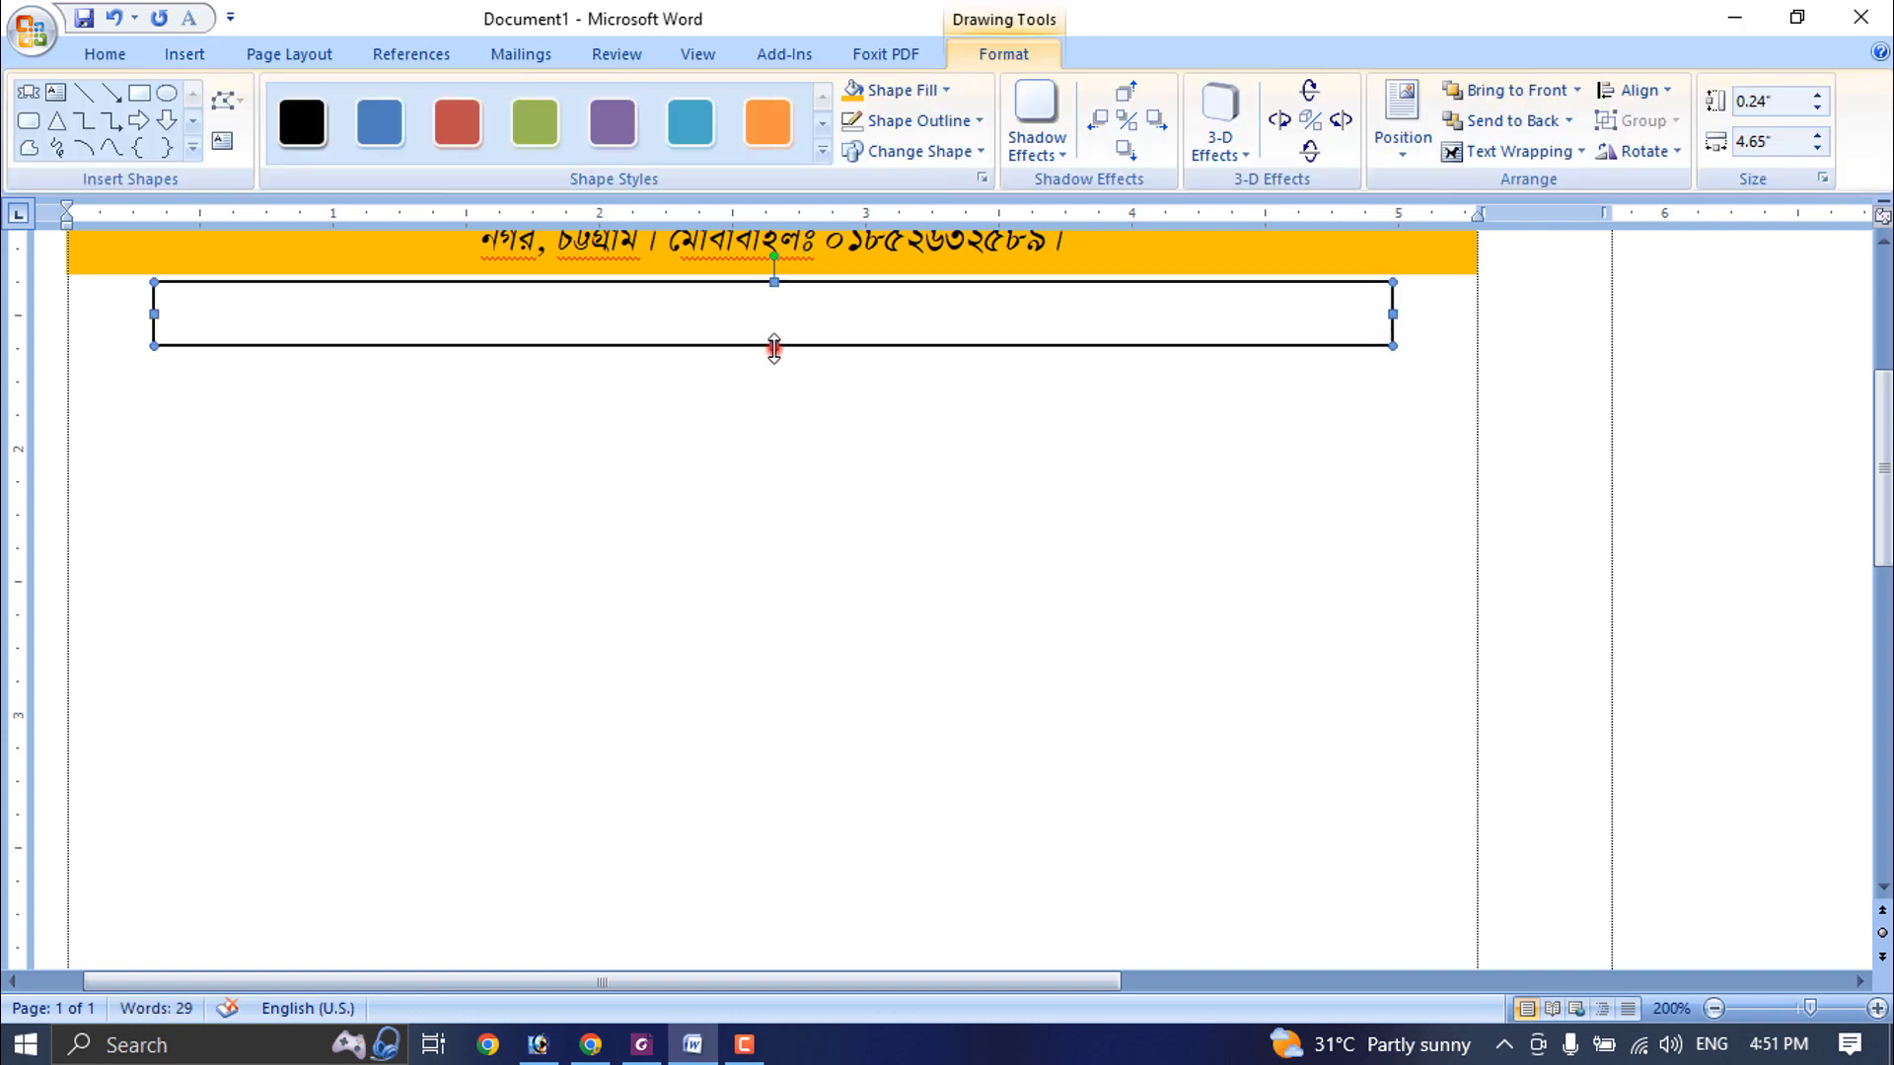
{"action": "left_click_drag", "start_coordinate": [775, 347], "coordinate": [771, 337]}
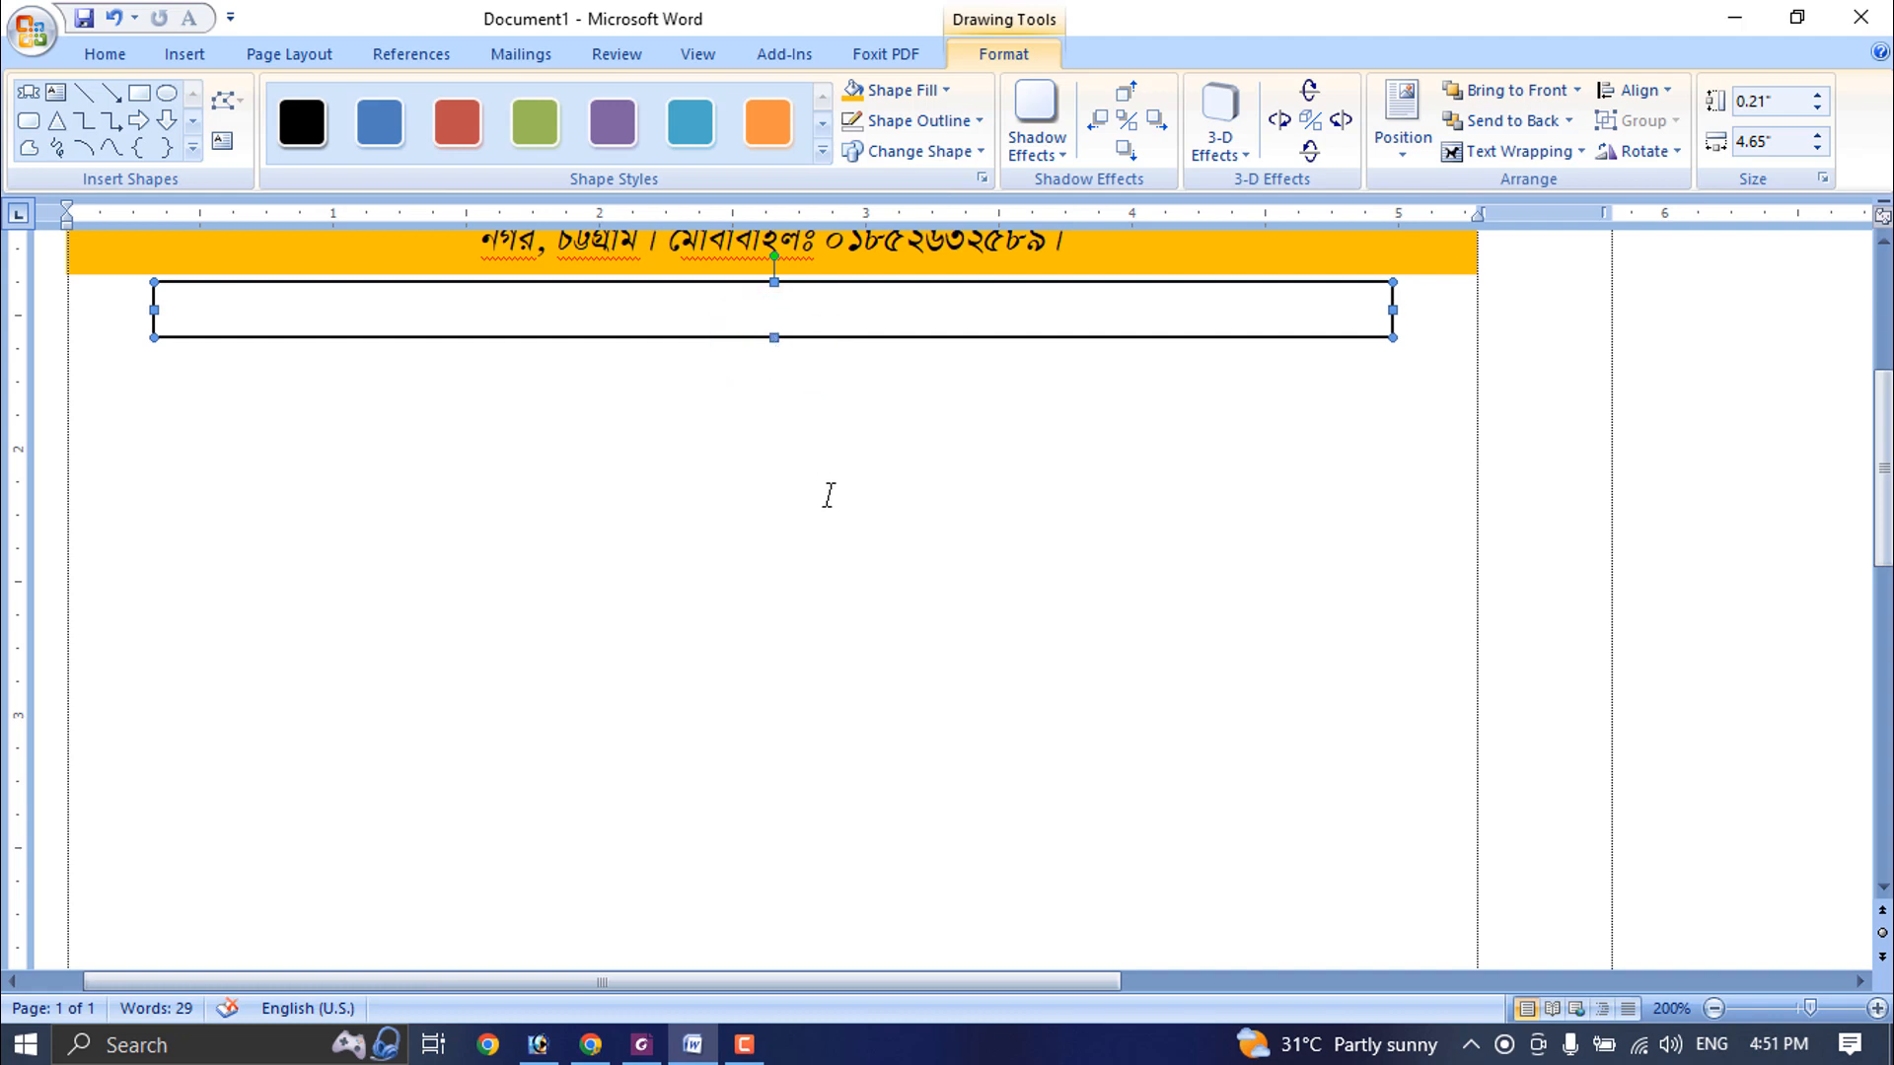
- Fill the new rectangle with a two-colour horizontal gradient from light aqua to white, using the first variant
{"action": "scroll", "coordinate": [829, 495], "scroll_direction": "up", "scroll_amount": 3}
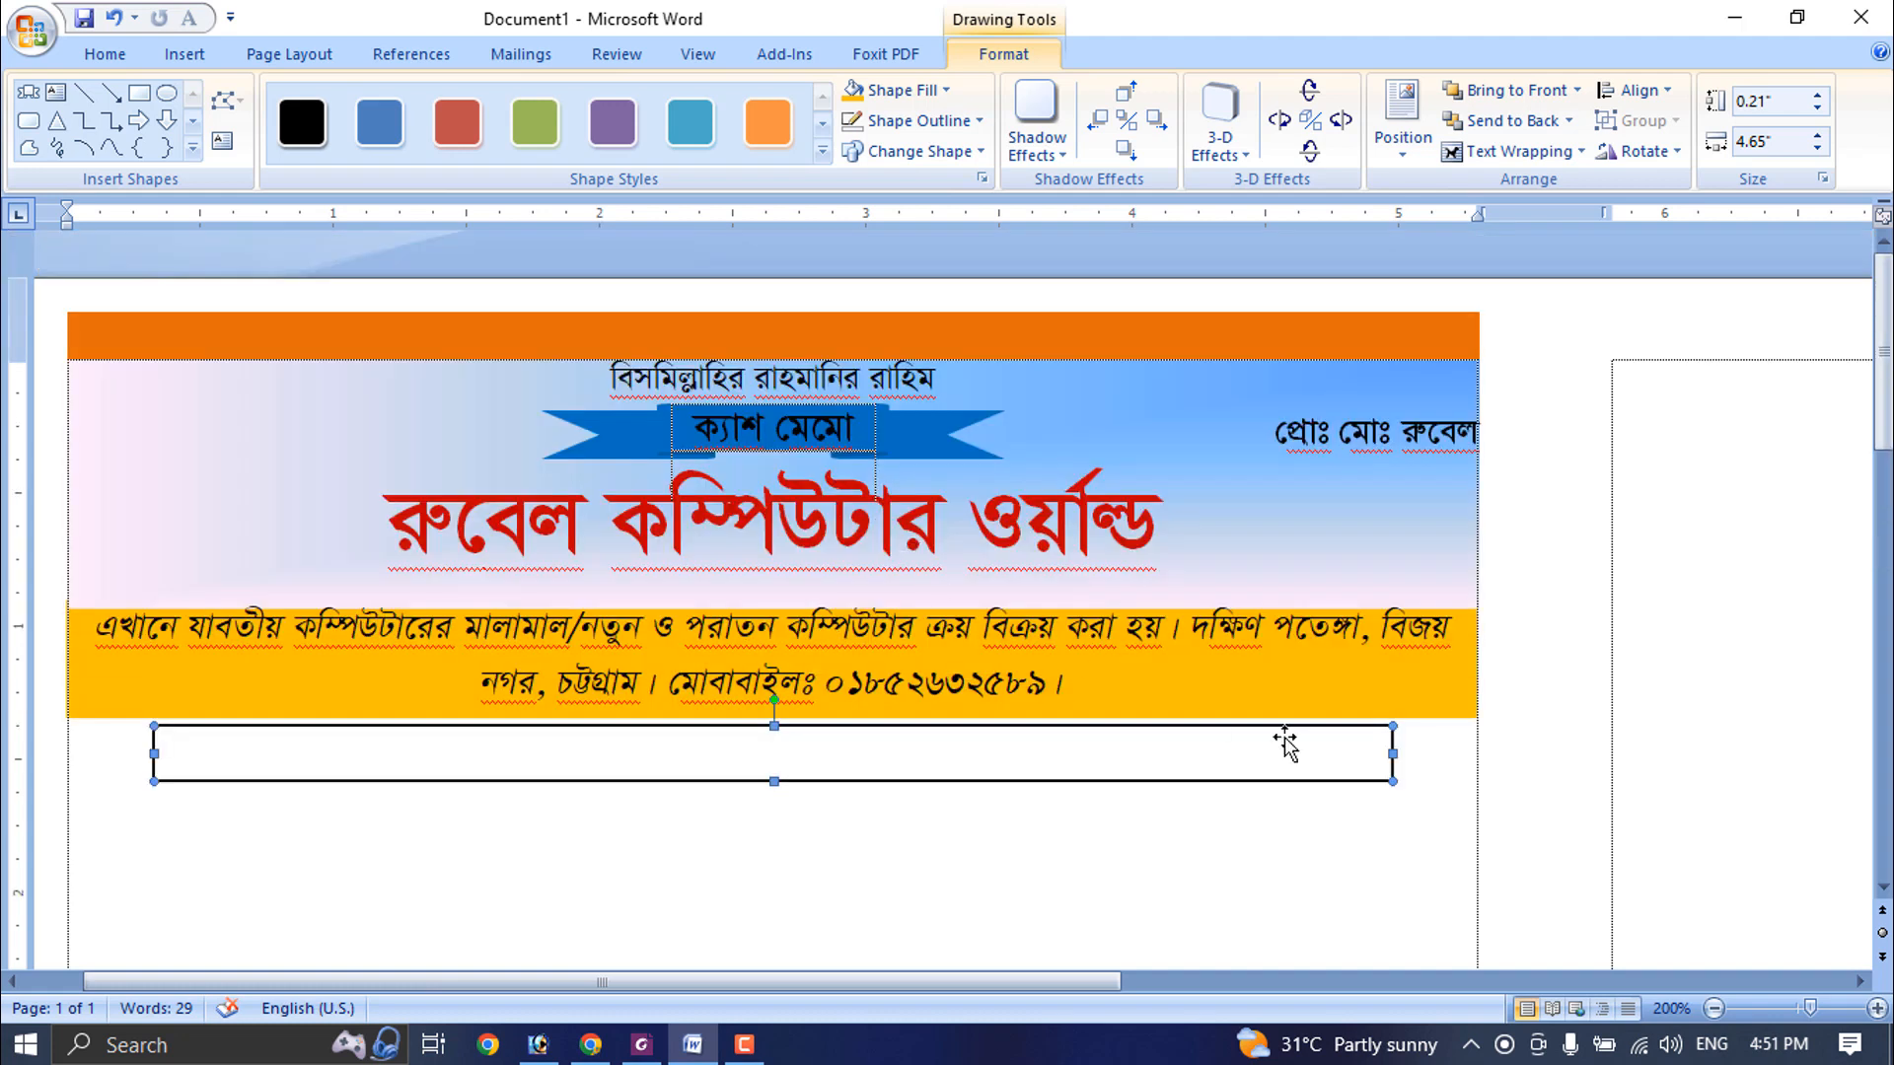
{"action": "left_click", "coordinate": [888, 89]}
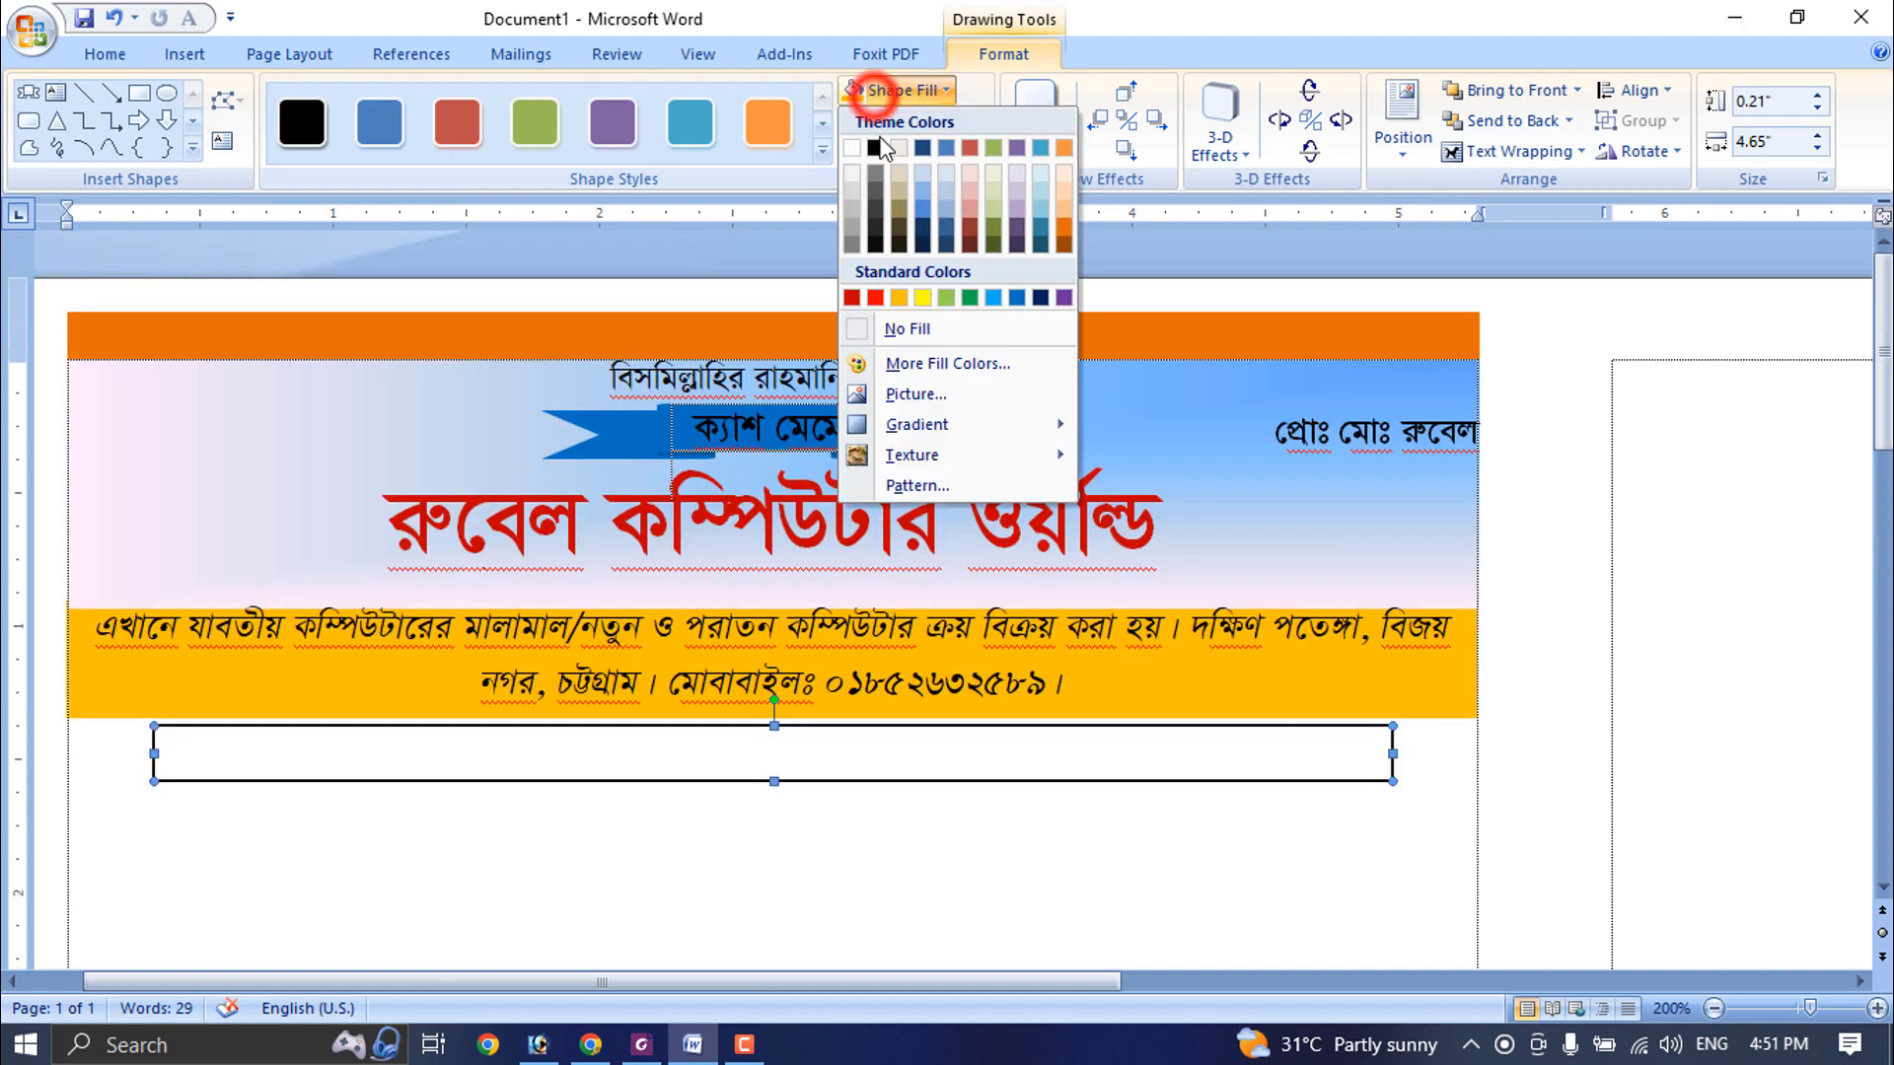
{"action": "left_click", "coordinate": [942, 424]}
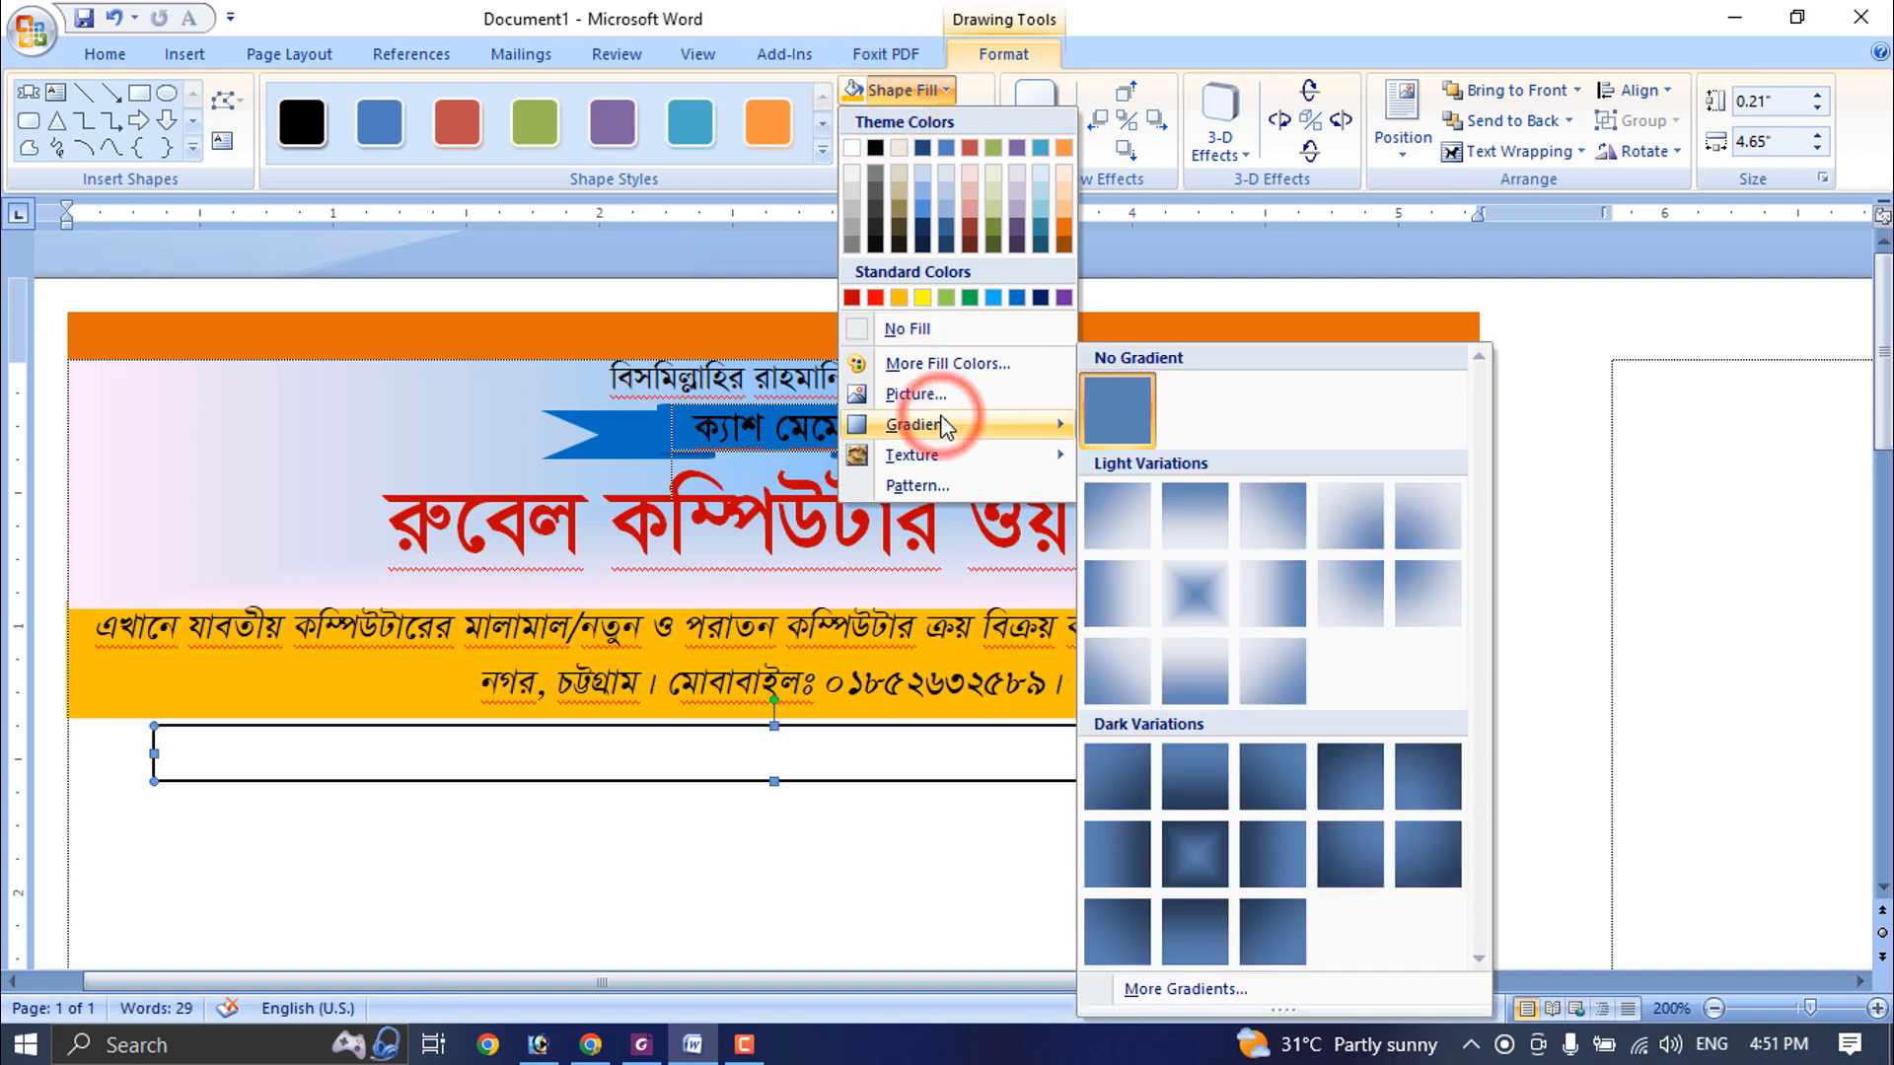
{"action": "left_click", "coordinate": [1189, 989]}
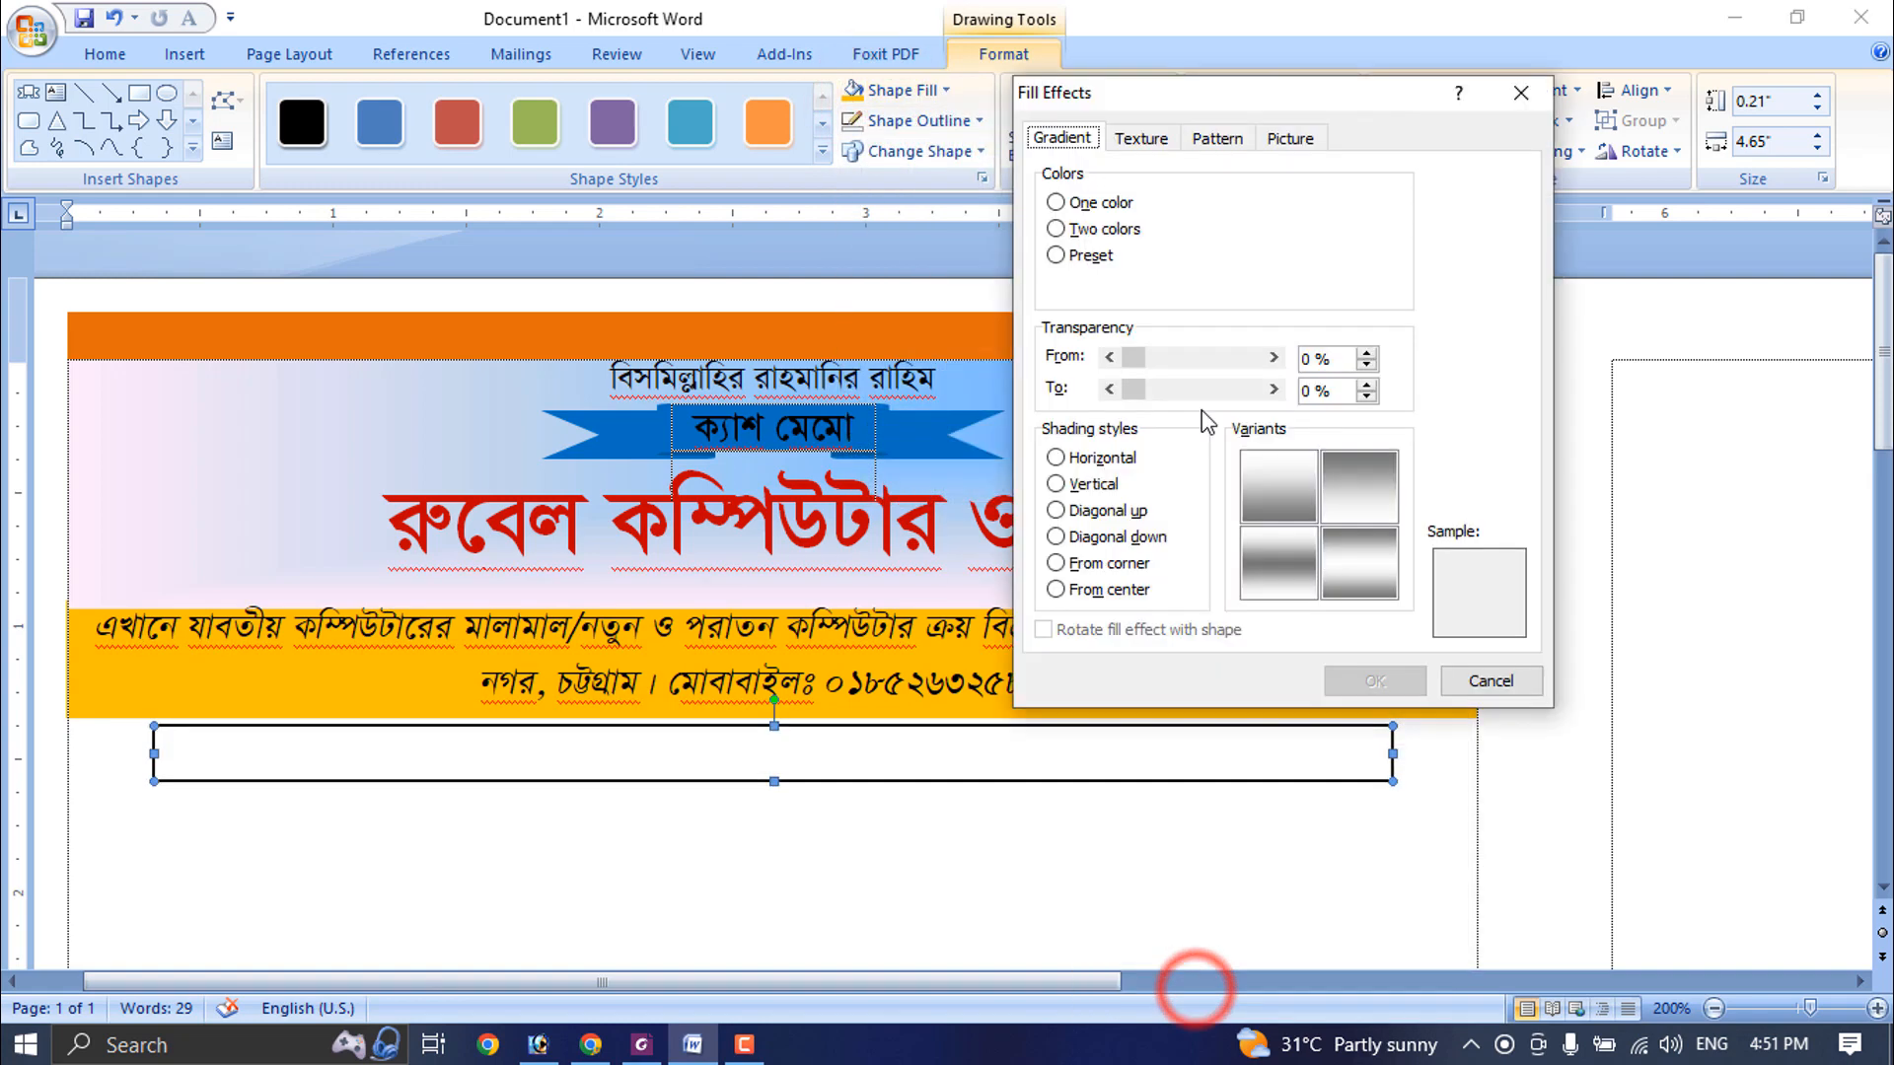
{"action": "left_click", "coordinate": [1056, 229]}
{"action": "left_click", "coordinate": [1364, 228]}
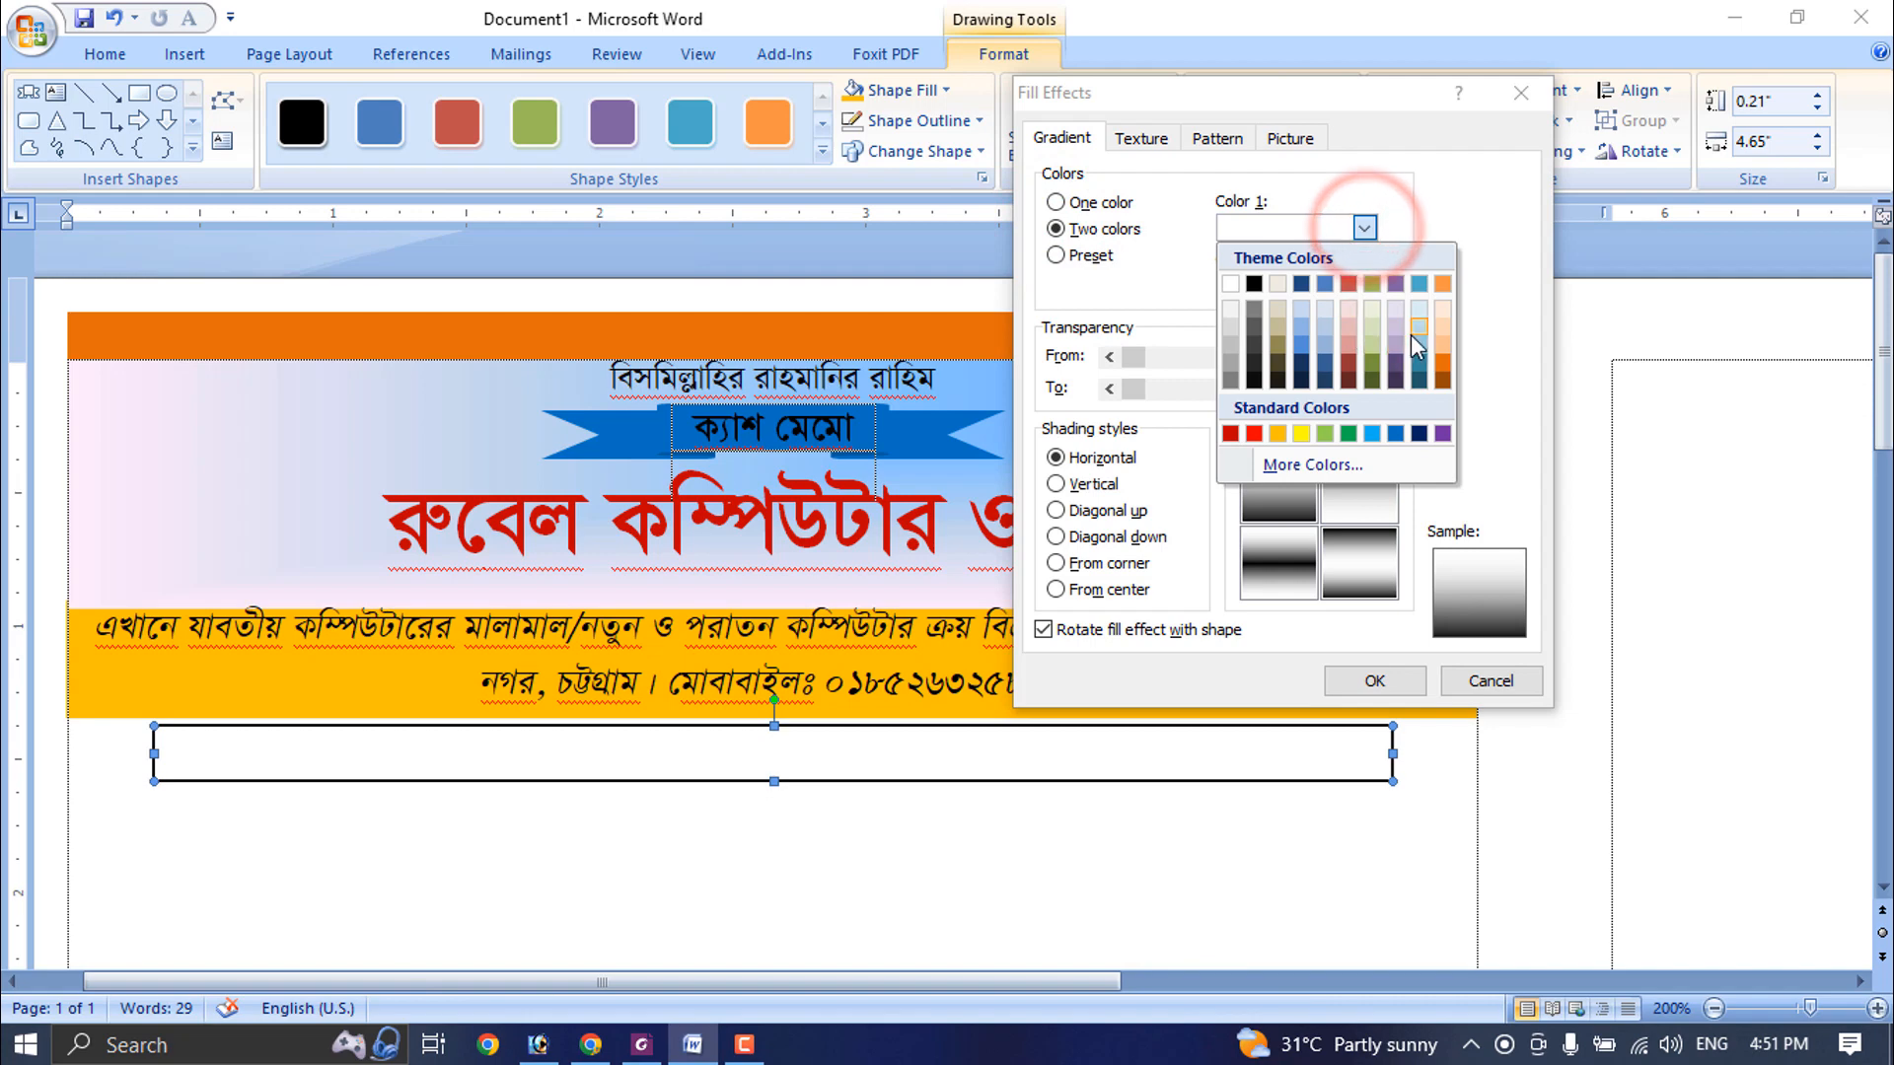
{"action": "left_click", "coordinate": [1411, 335]}
{"action": "left_click", "coordinate": [1365, 286]}
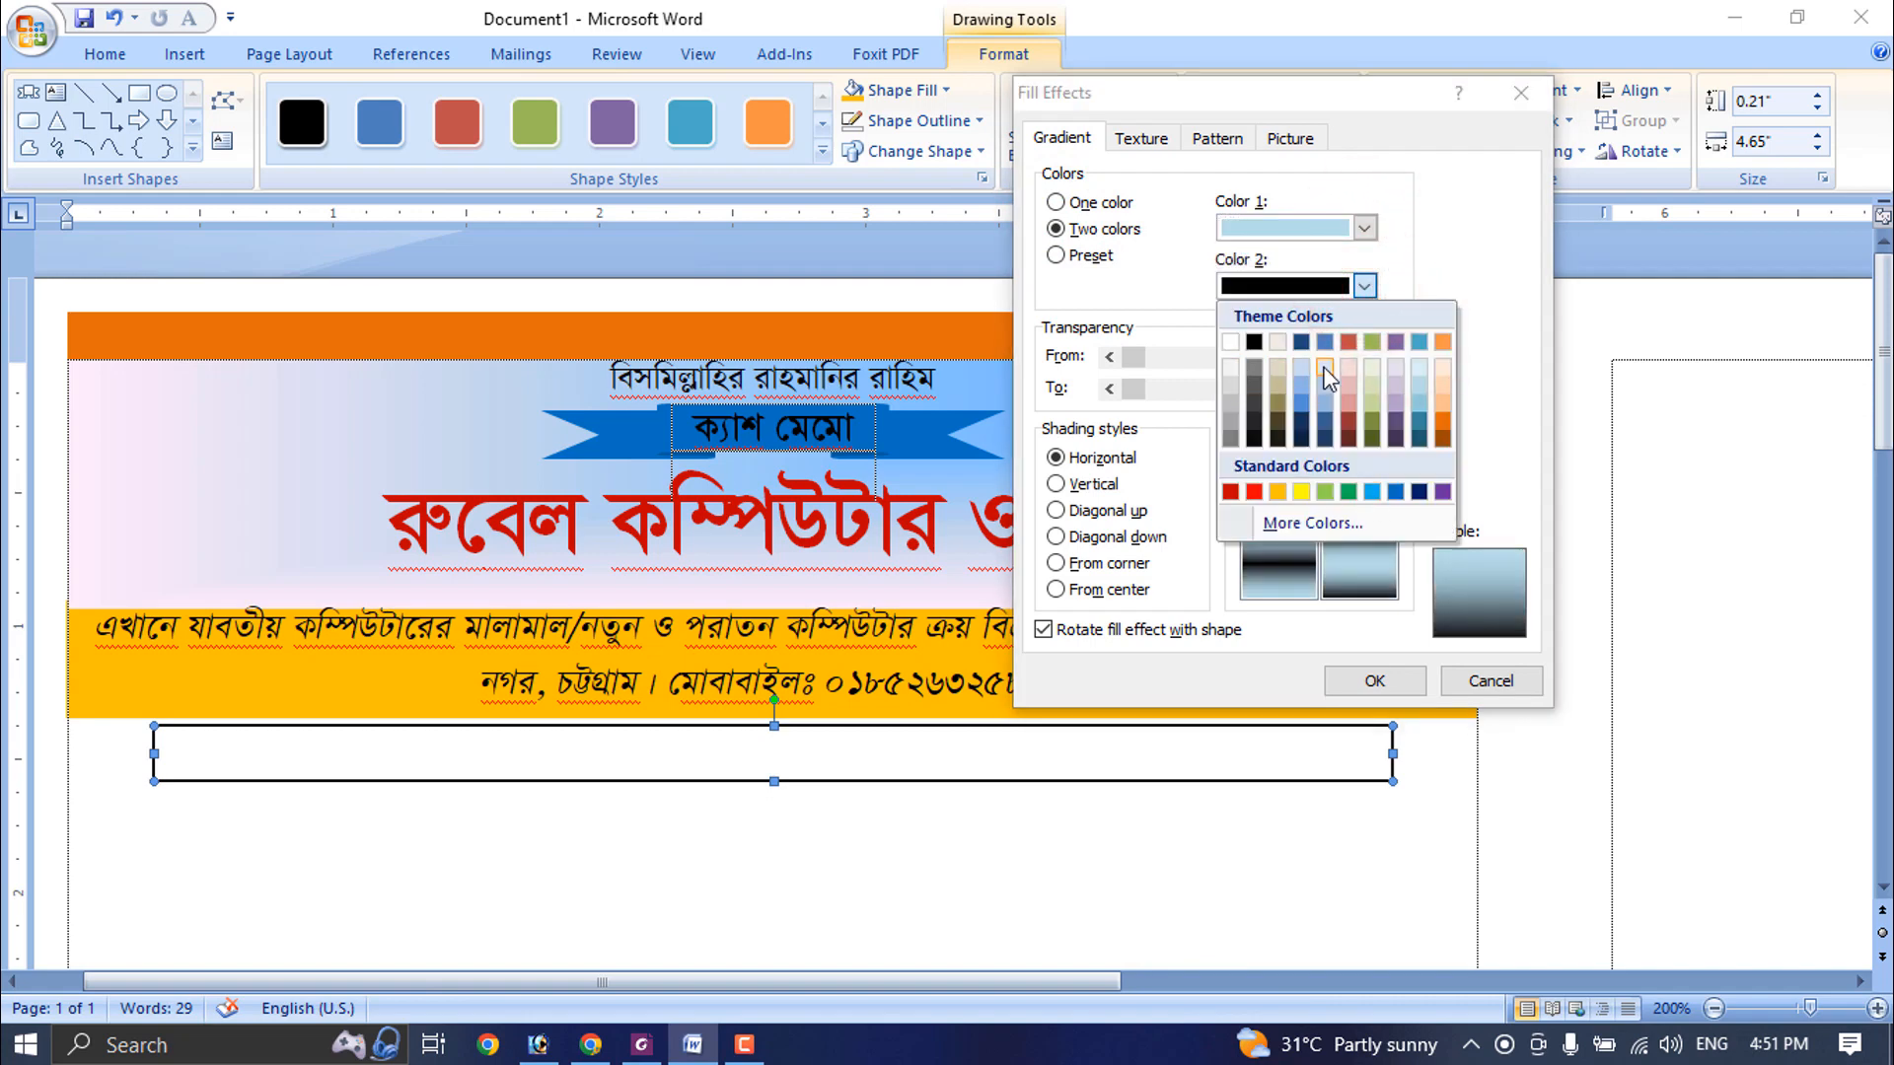
{"action": "left_click", "coordinate": [1227, 343]}
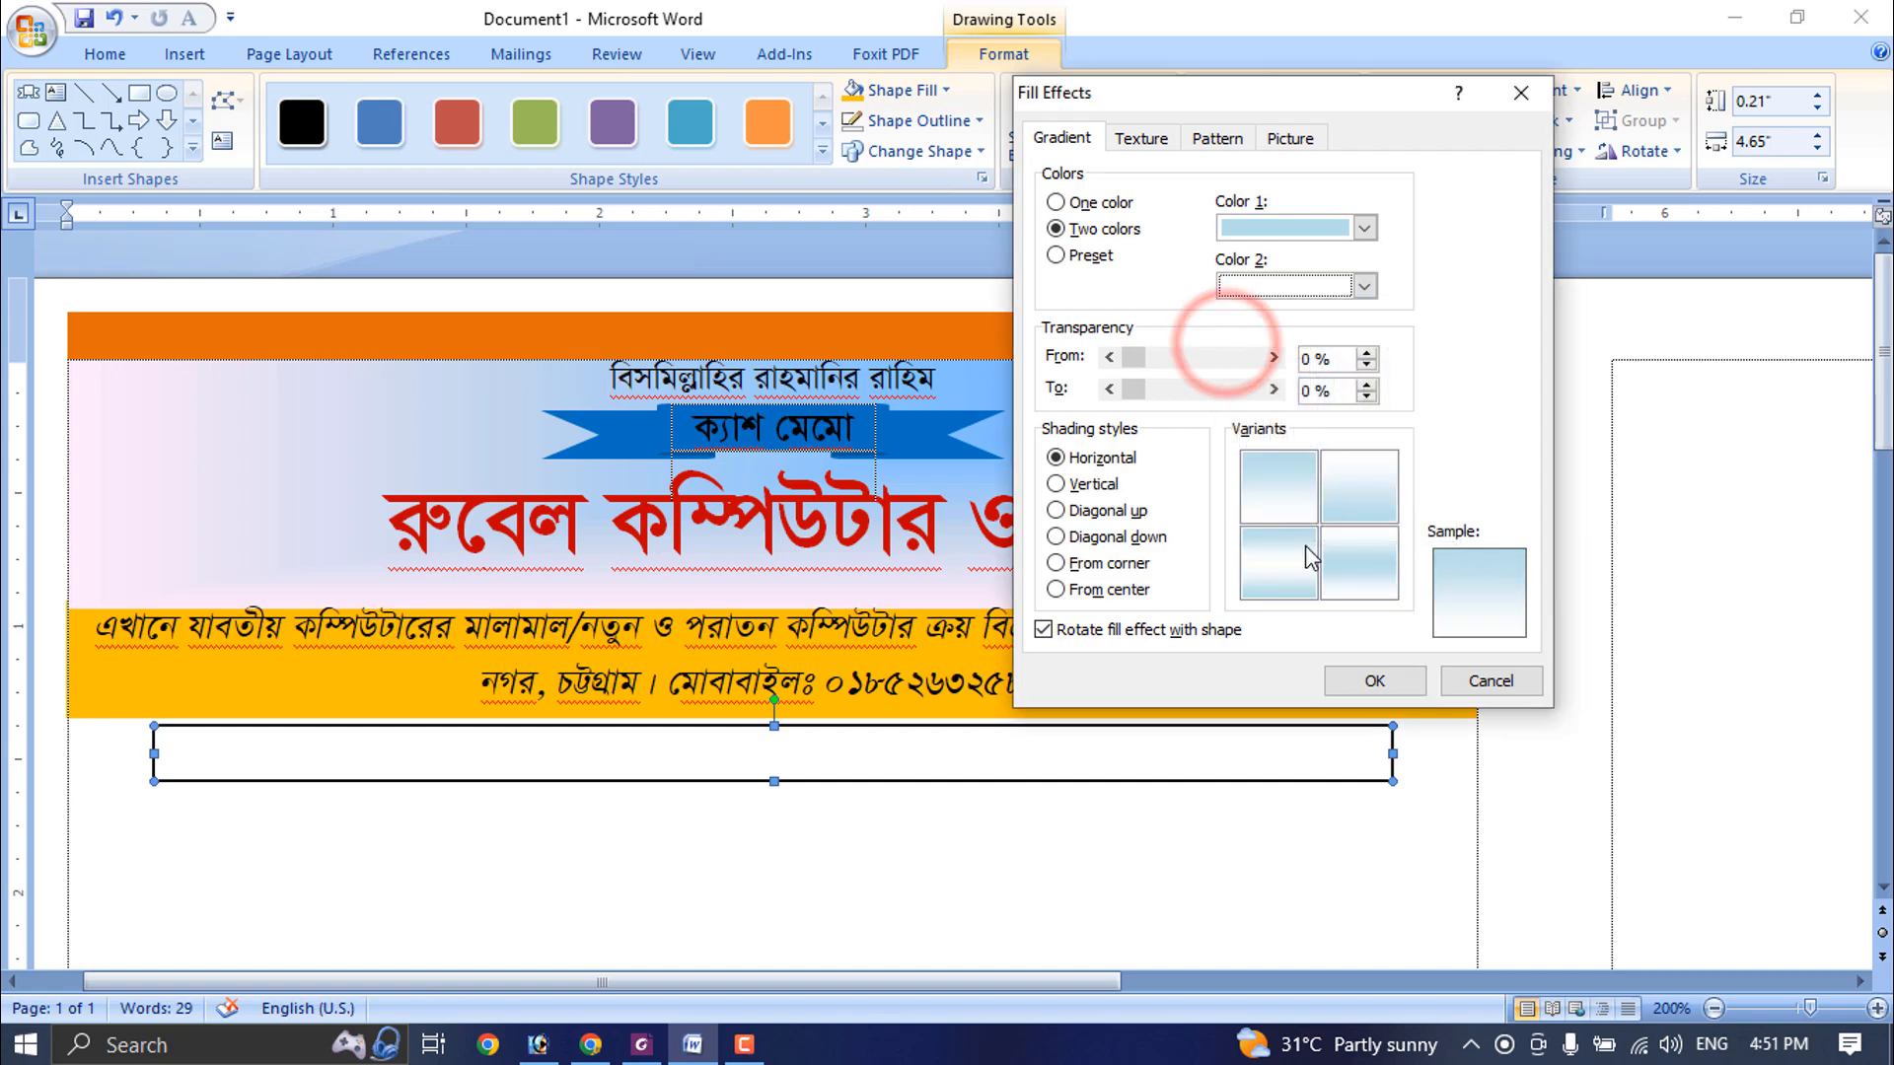
{"action": "left_click", "coordinate": [1280, 497]}
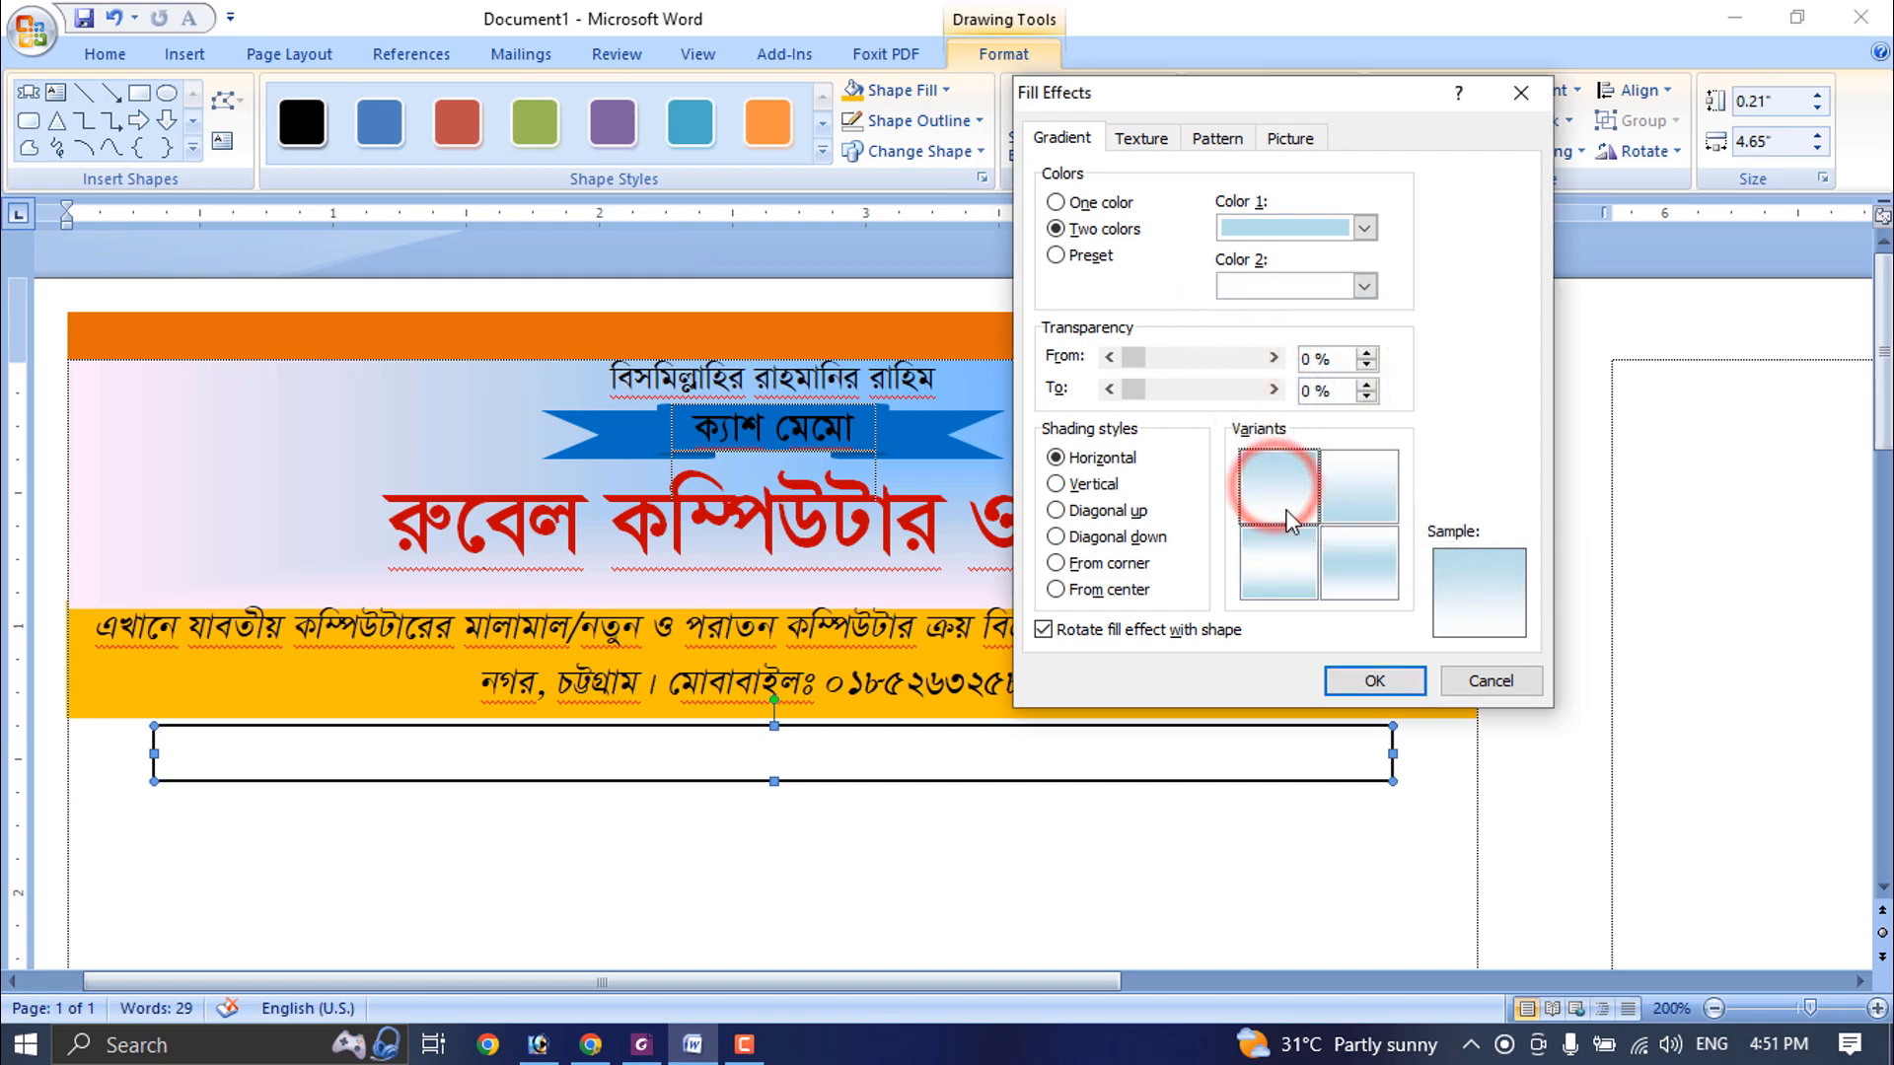
{"action": "left_click", "coordinate": [1391, 685]}
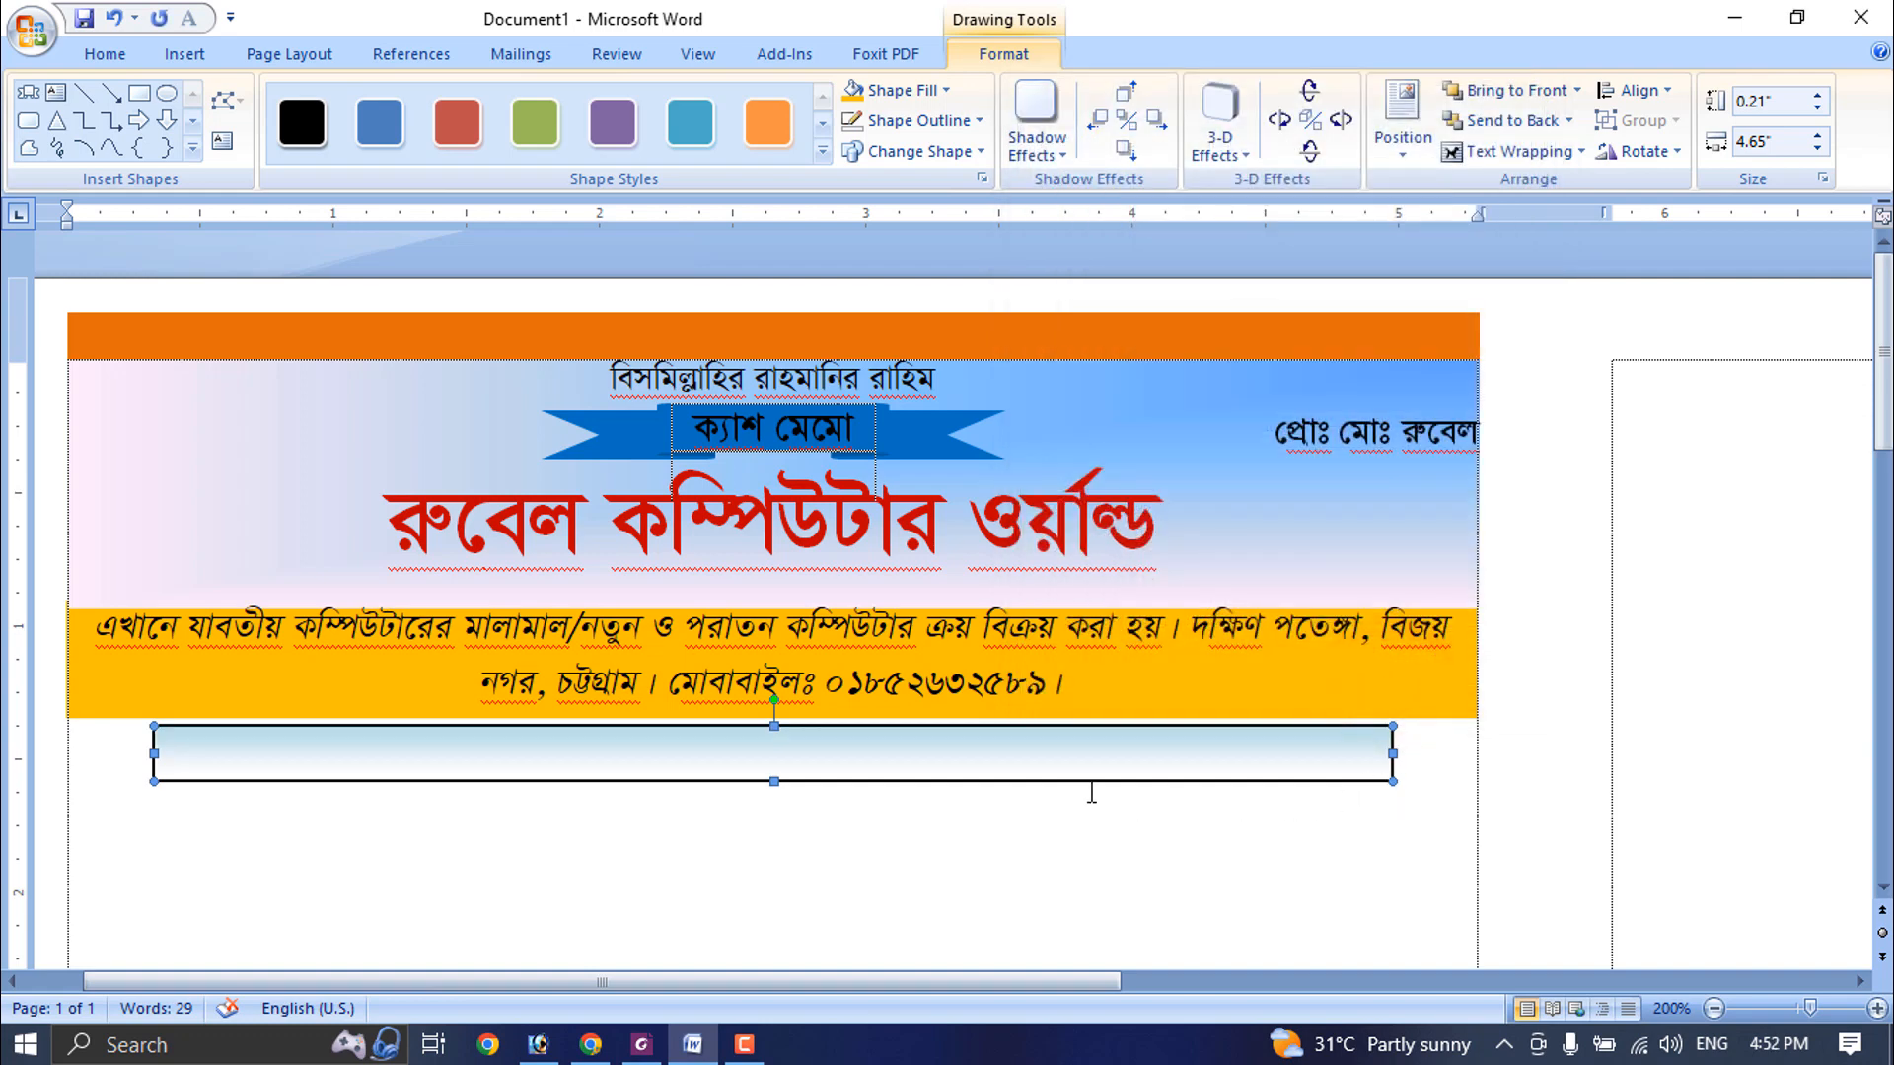
- Resize the gradient rectangle to 0.2" by 4.6" and nudge it right to centre it under the golden bar
{"action": "left_click", "coordinate": [1817, 108]}
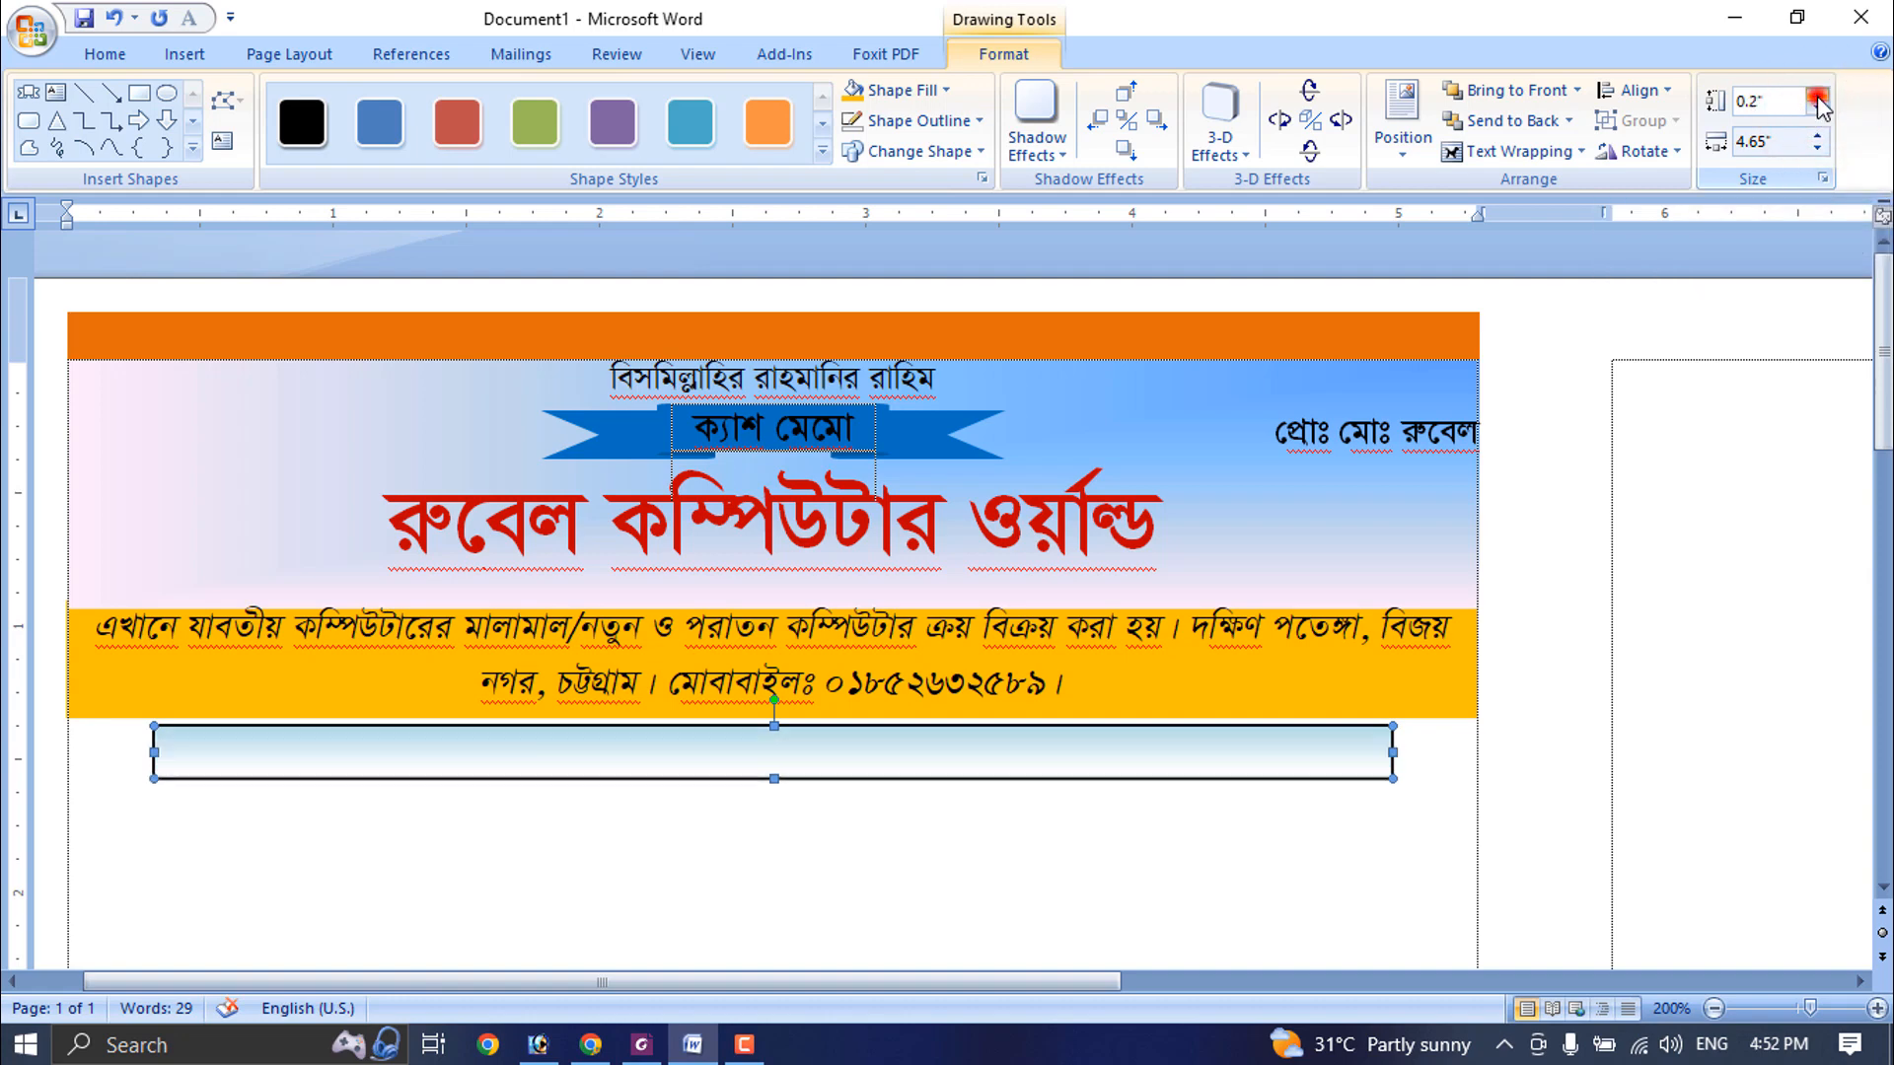
{"action": "left_click", "coordinate": [1816, 149]}
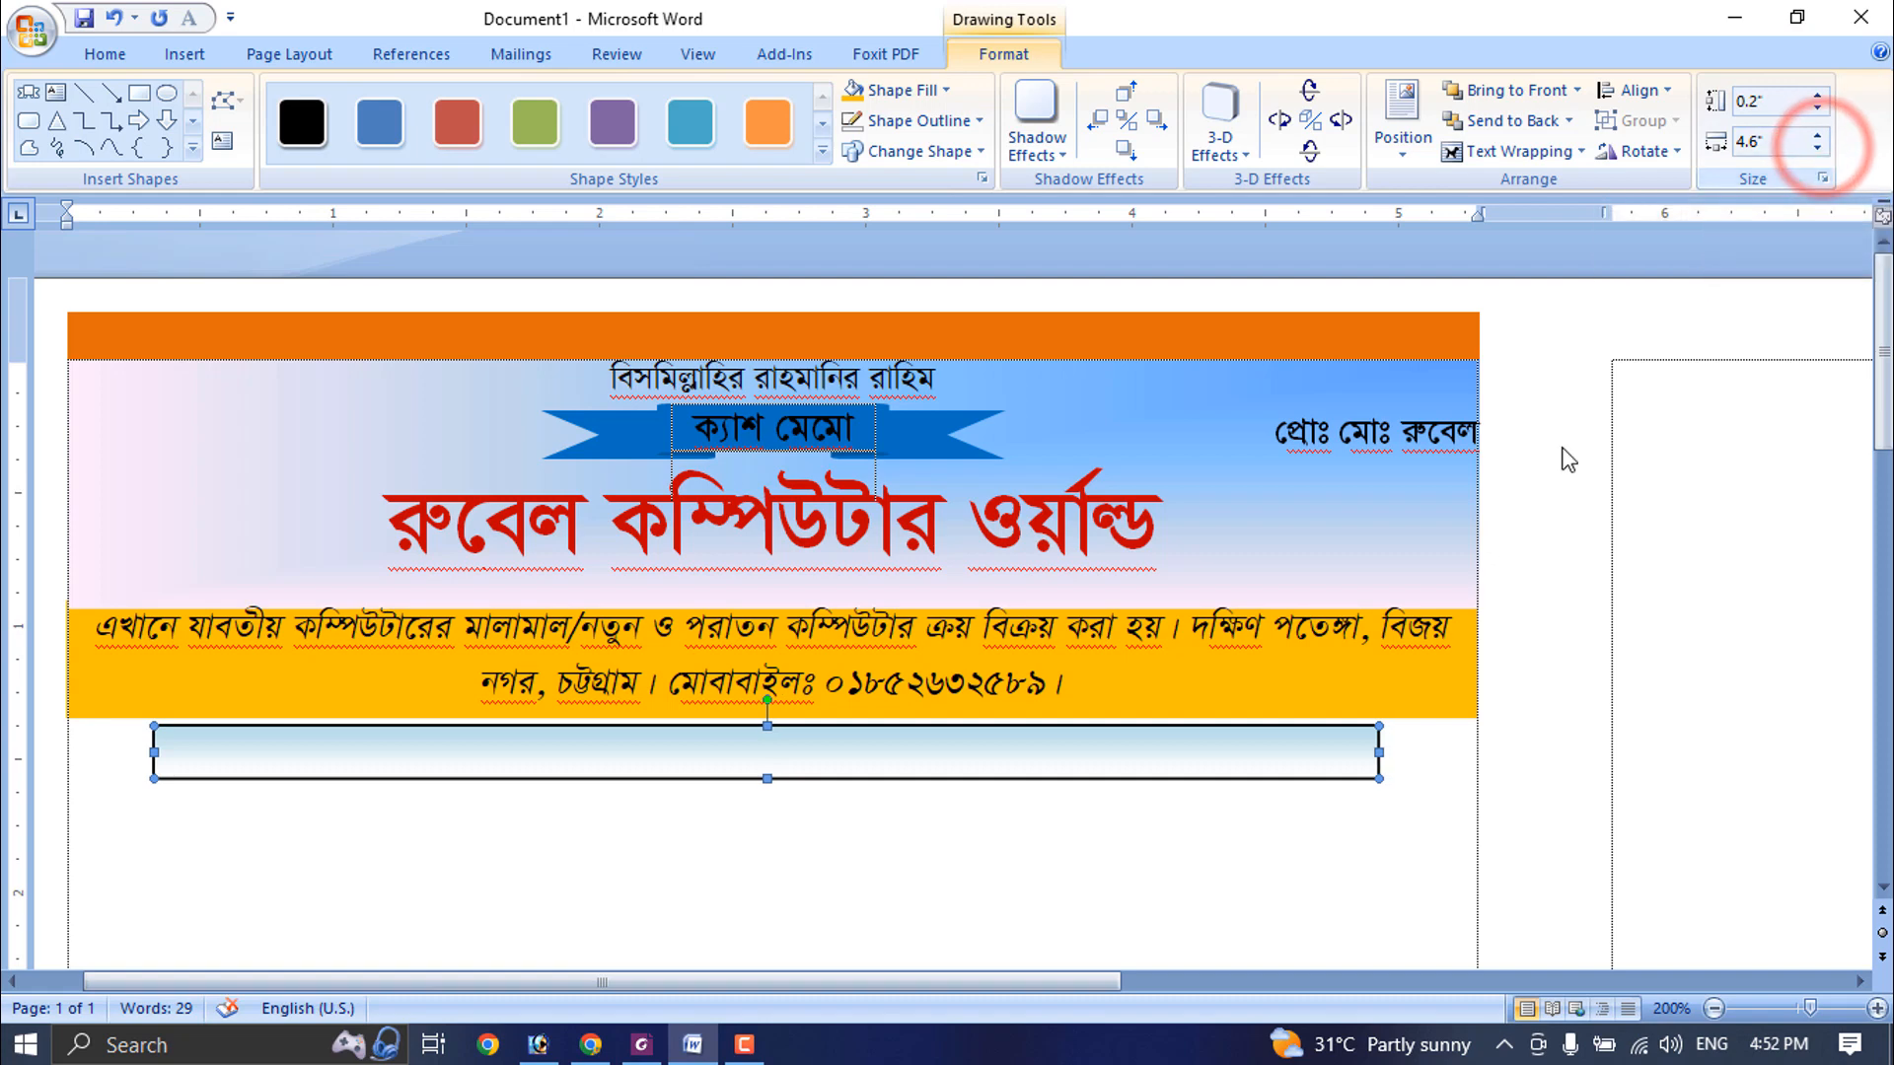
{"action": "key", "text": "Right"}
{"action": "key", "text": "Right"}
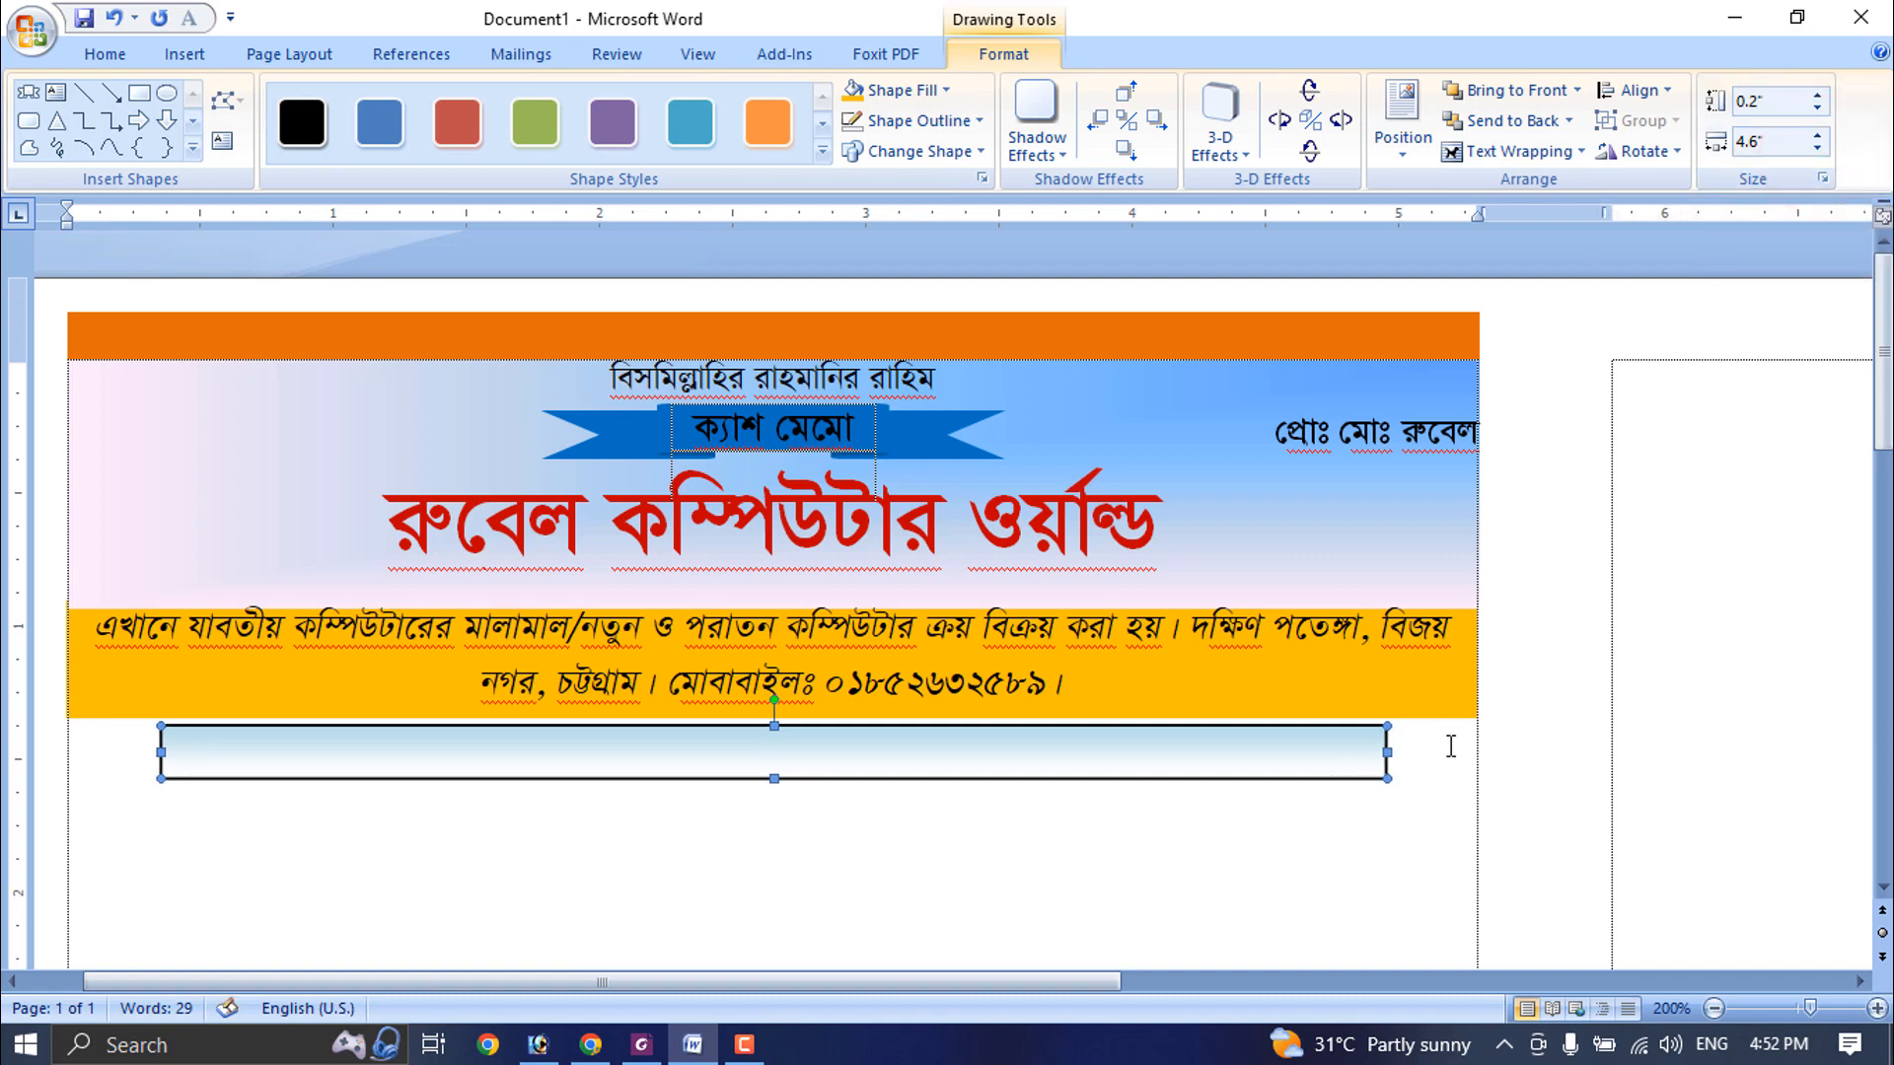
- Duplicate the gradient rectangle below the golden bar
{"action": "left_click", "coordinate": [1346, 738]}
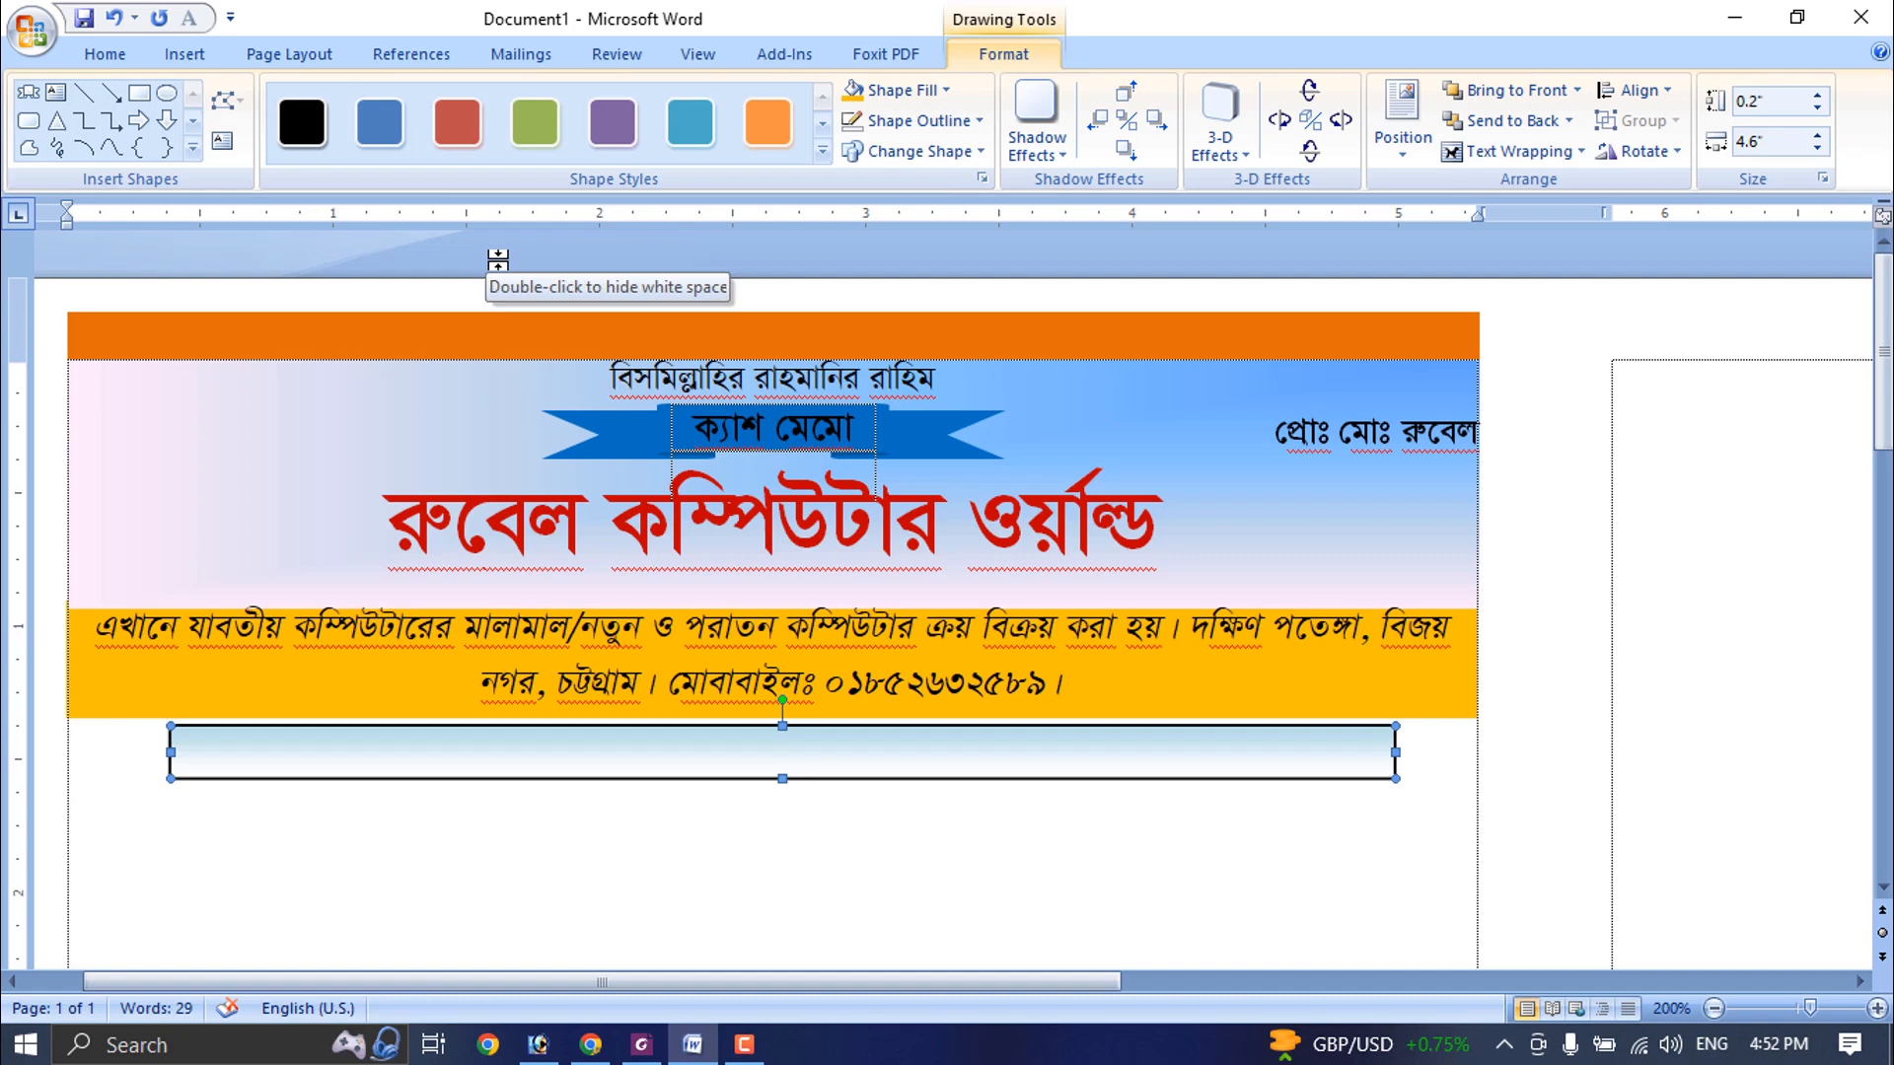
{"action": "key", "text": "ctrl+d"}
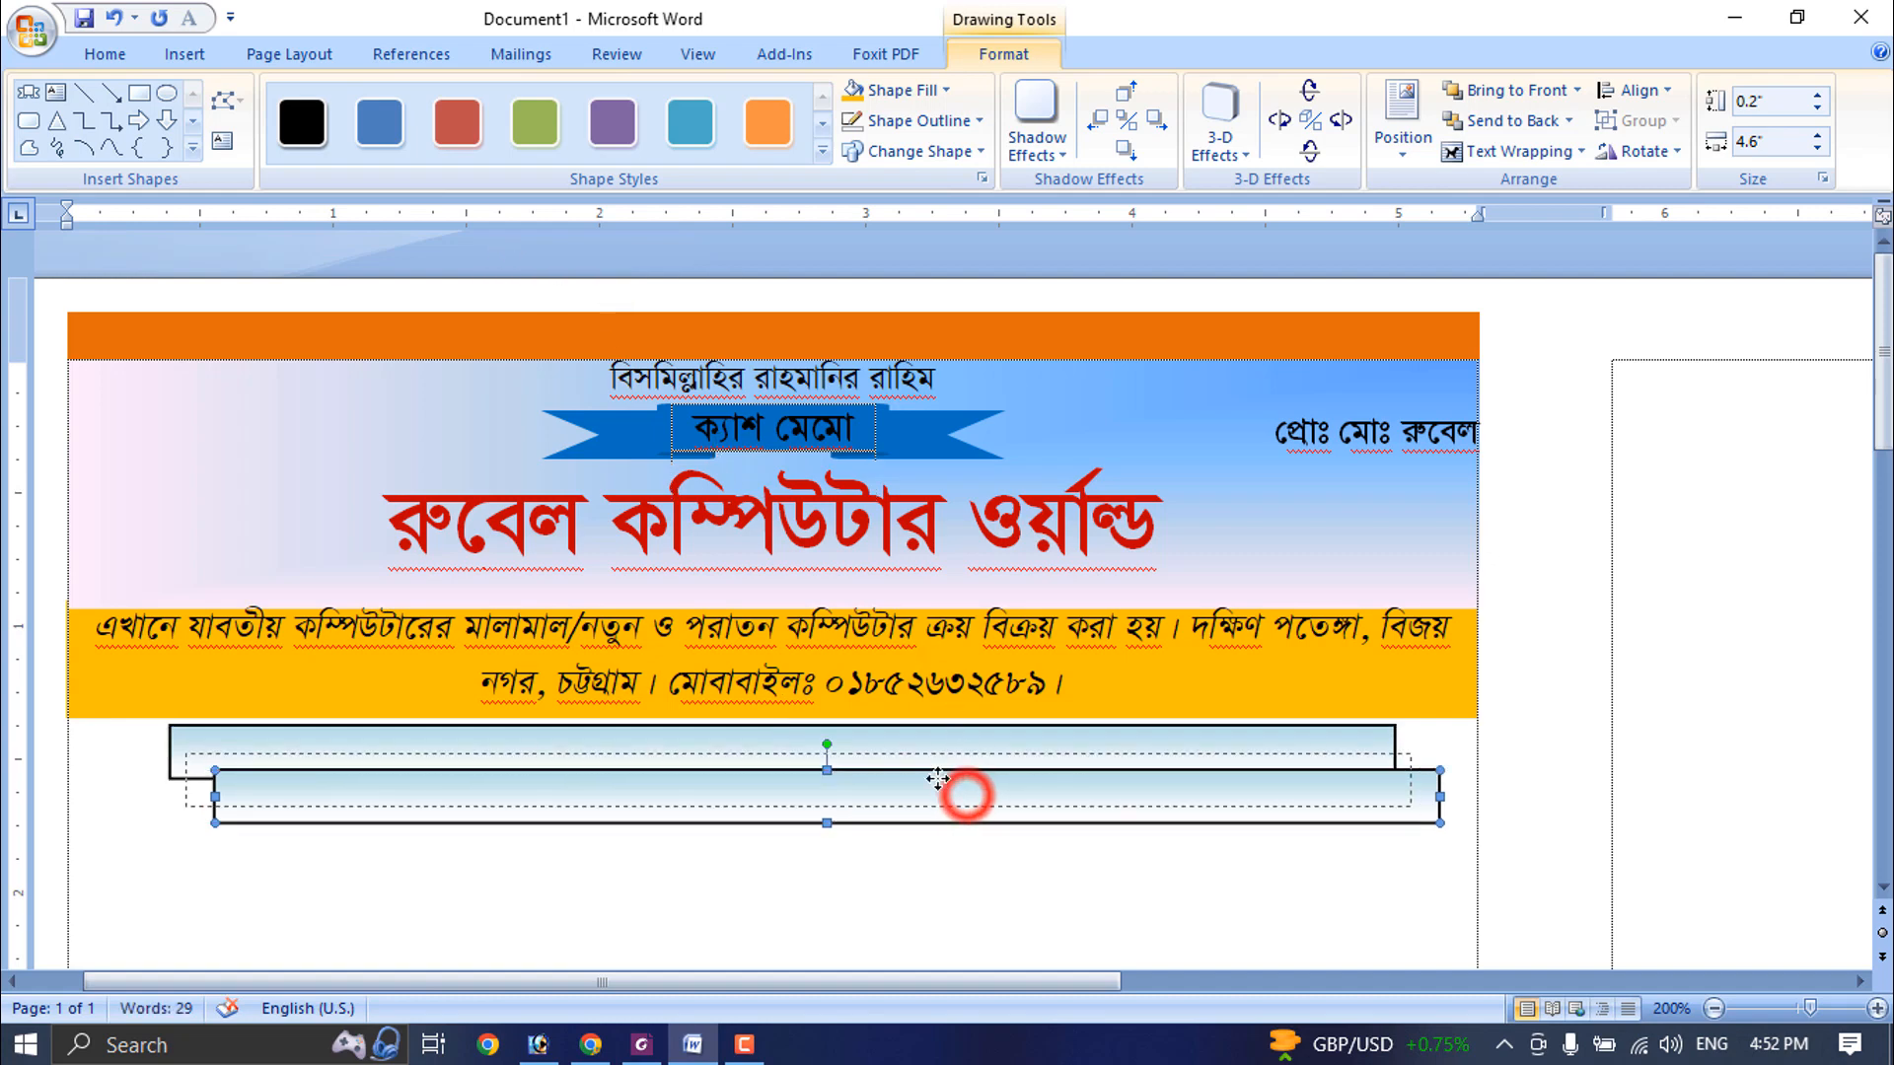
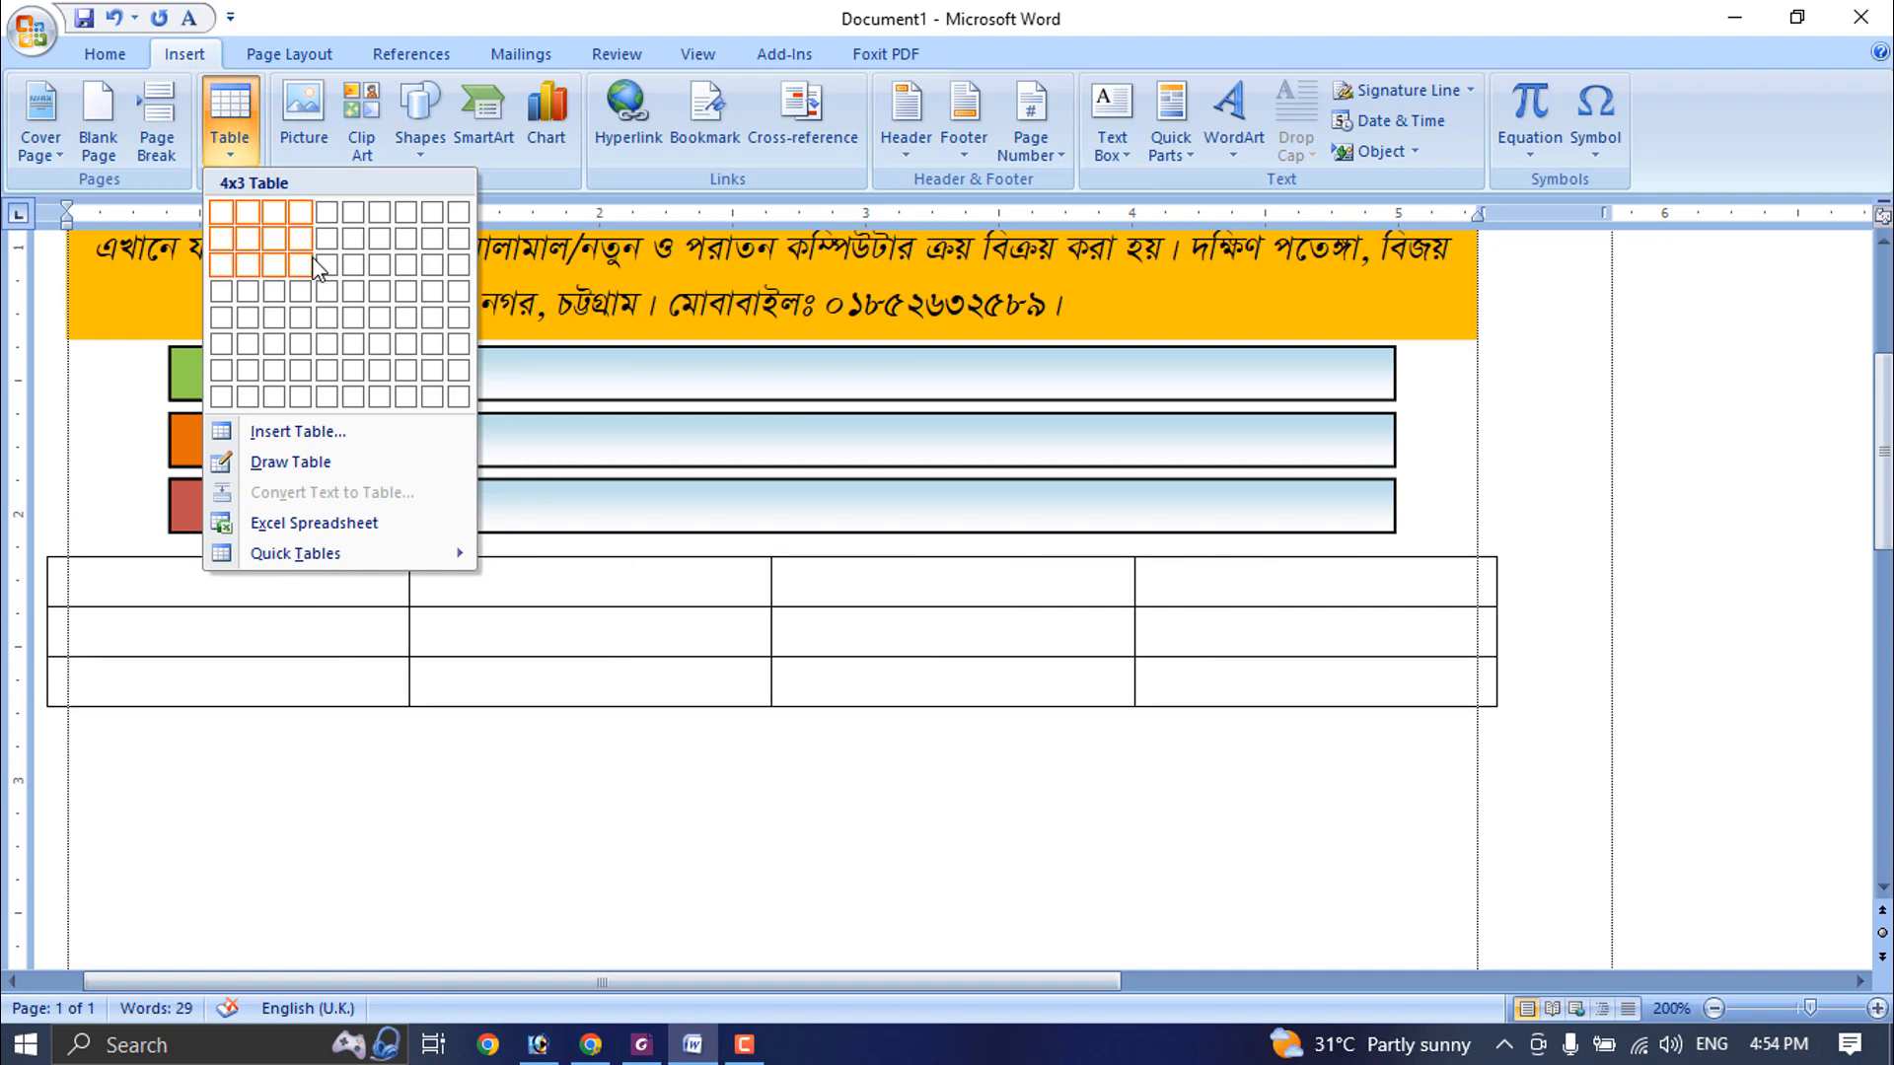
- Insert a five-column, three-row table below the gradient rectangles and size its first column to about 0.41" and second to about 2.38"
{"action": "left_click", "coordinate": [326, 268]}
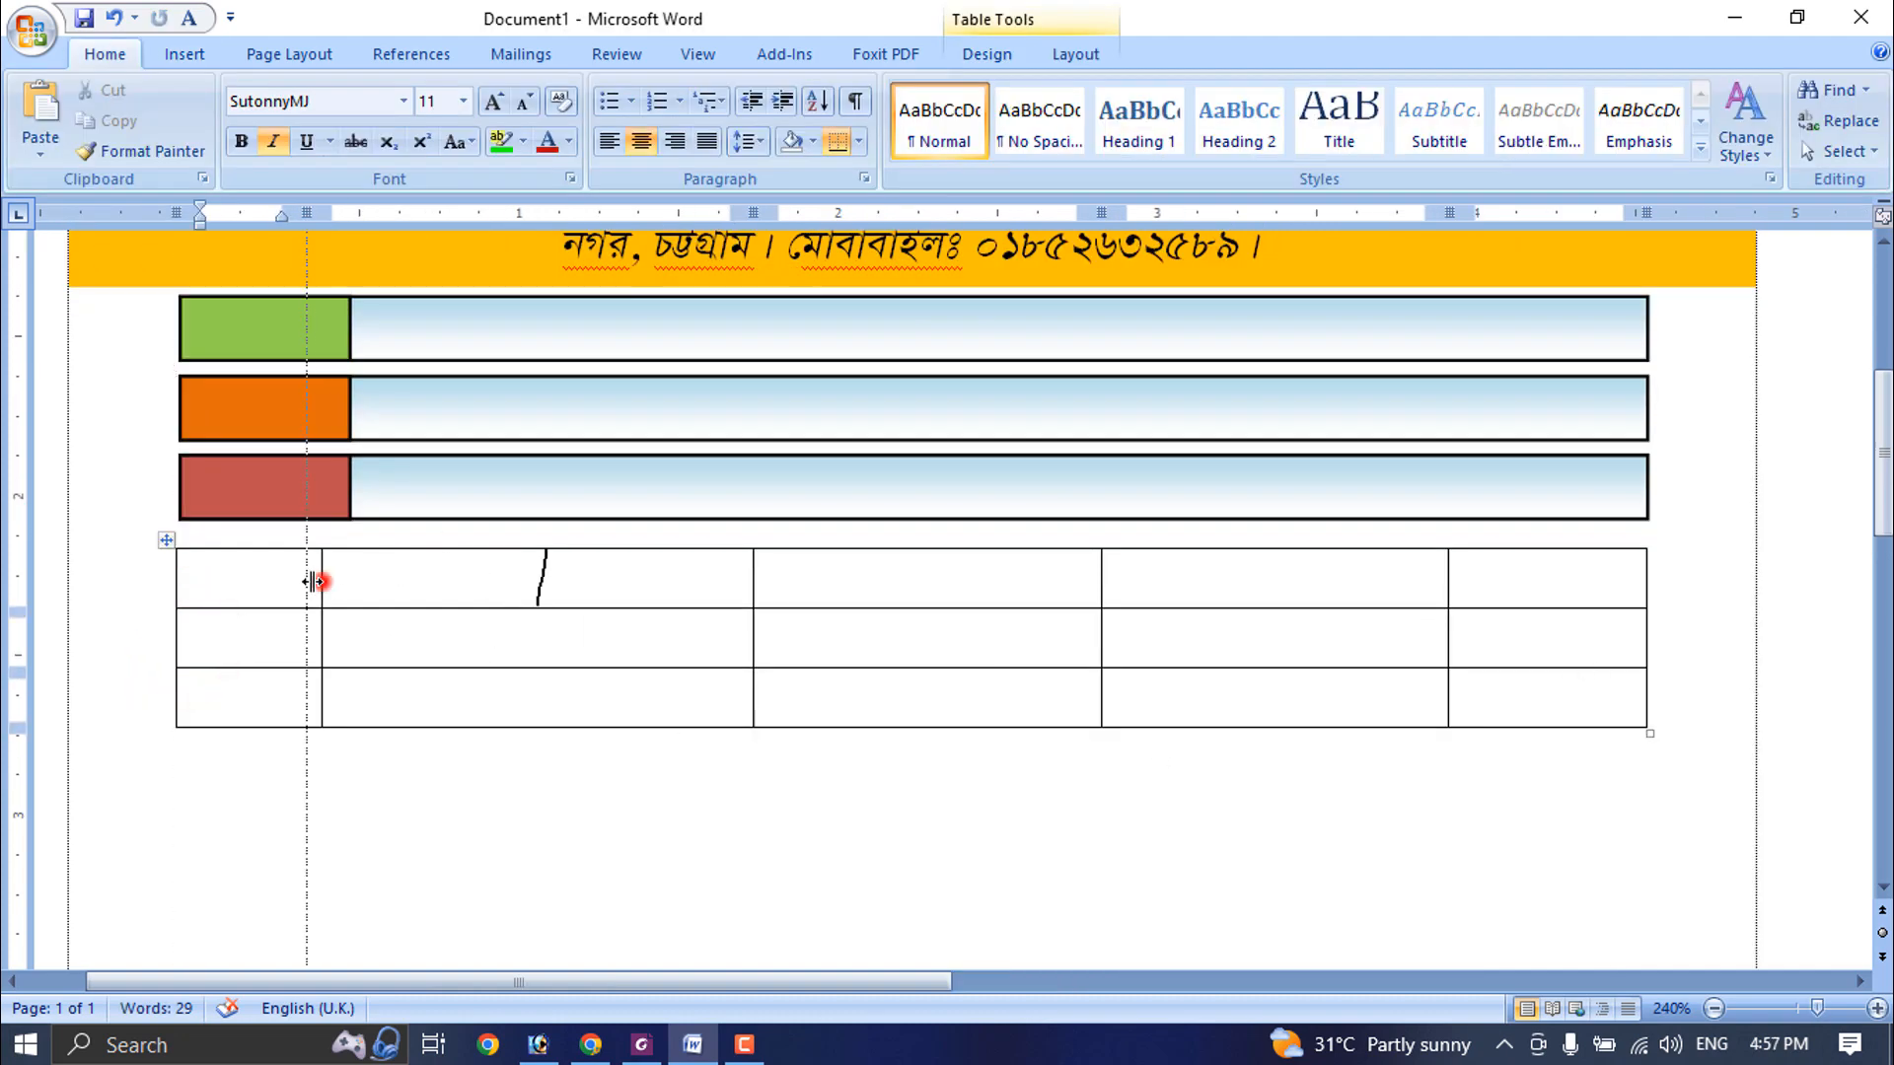
{"action": "left_click_drag", "start_coordinate": [314, 582], "coordinate": [313, 584]}
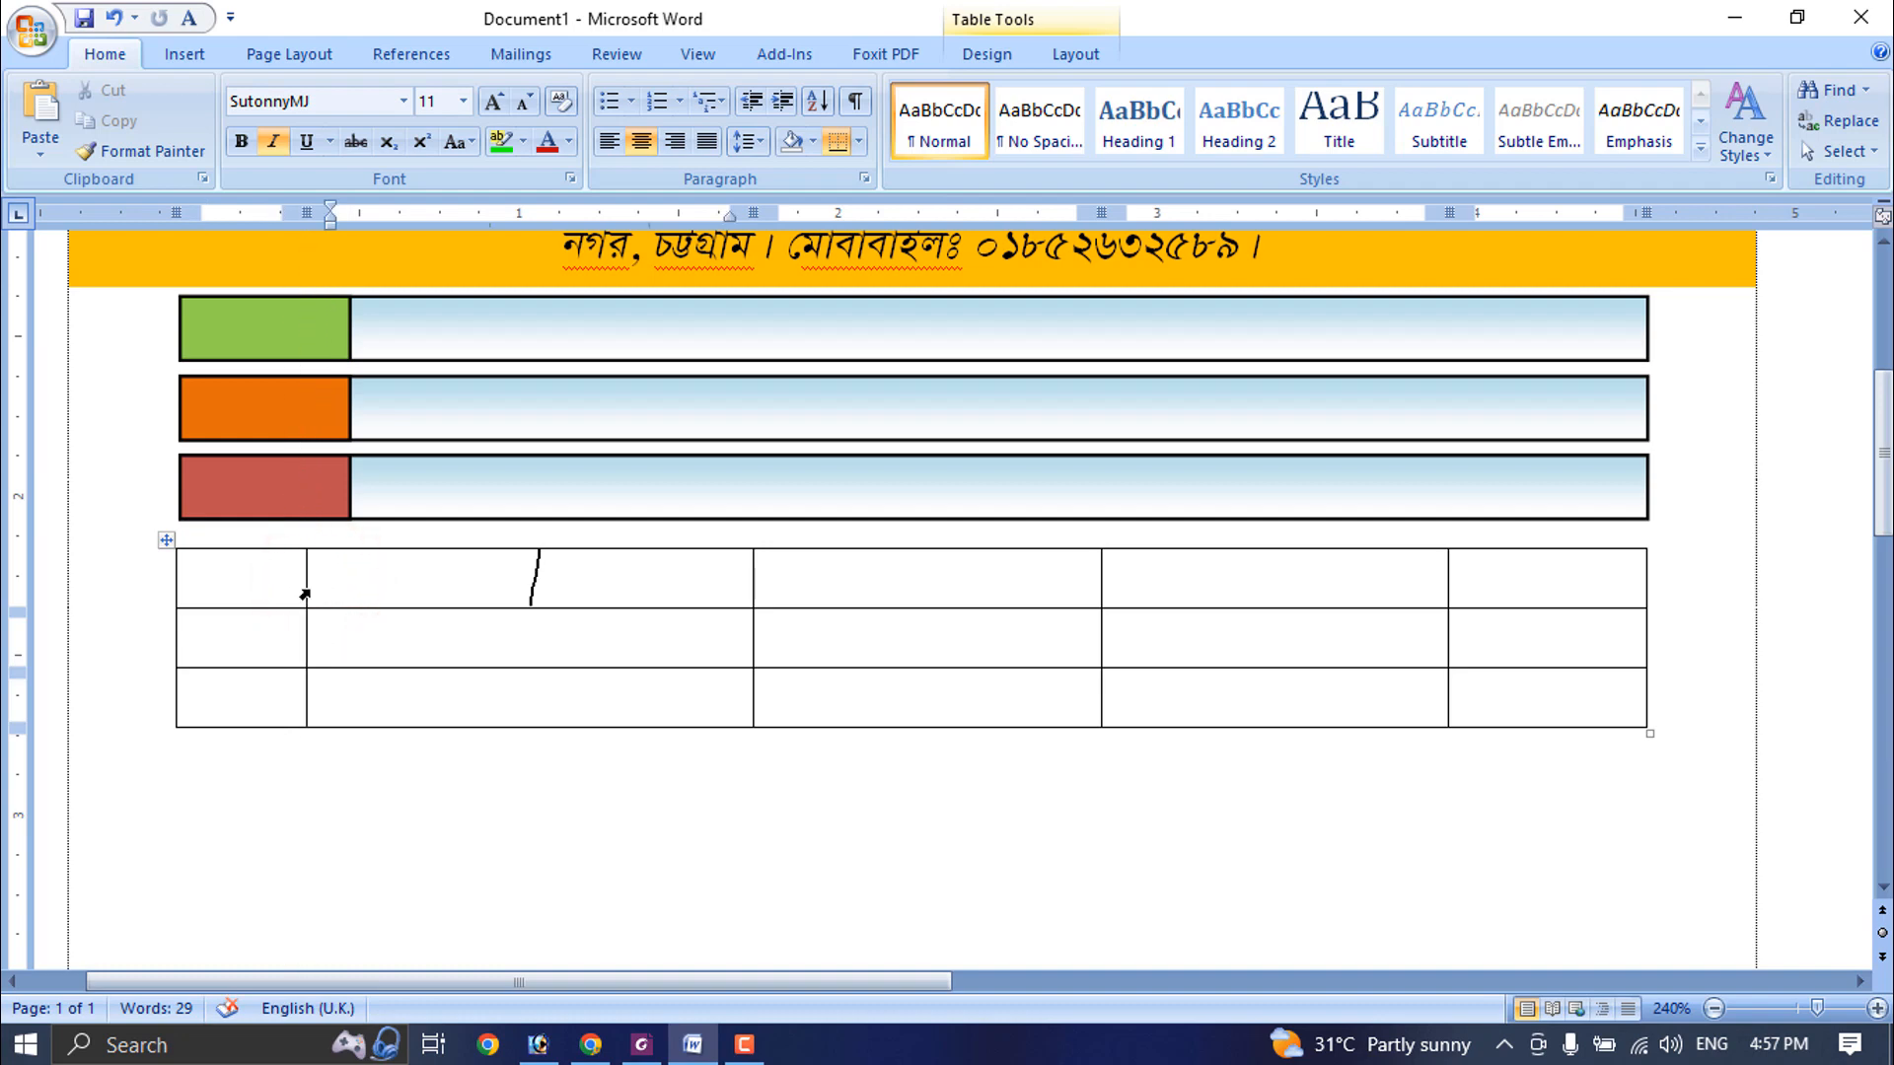
{"action": "left_click_drag", "start_coordinate": [753, 586], "coordinate": [883, 592]}
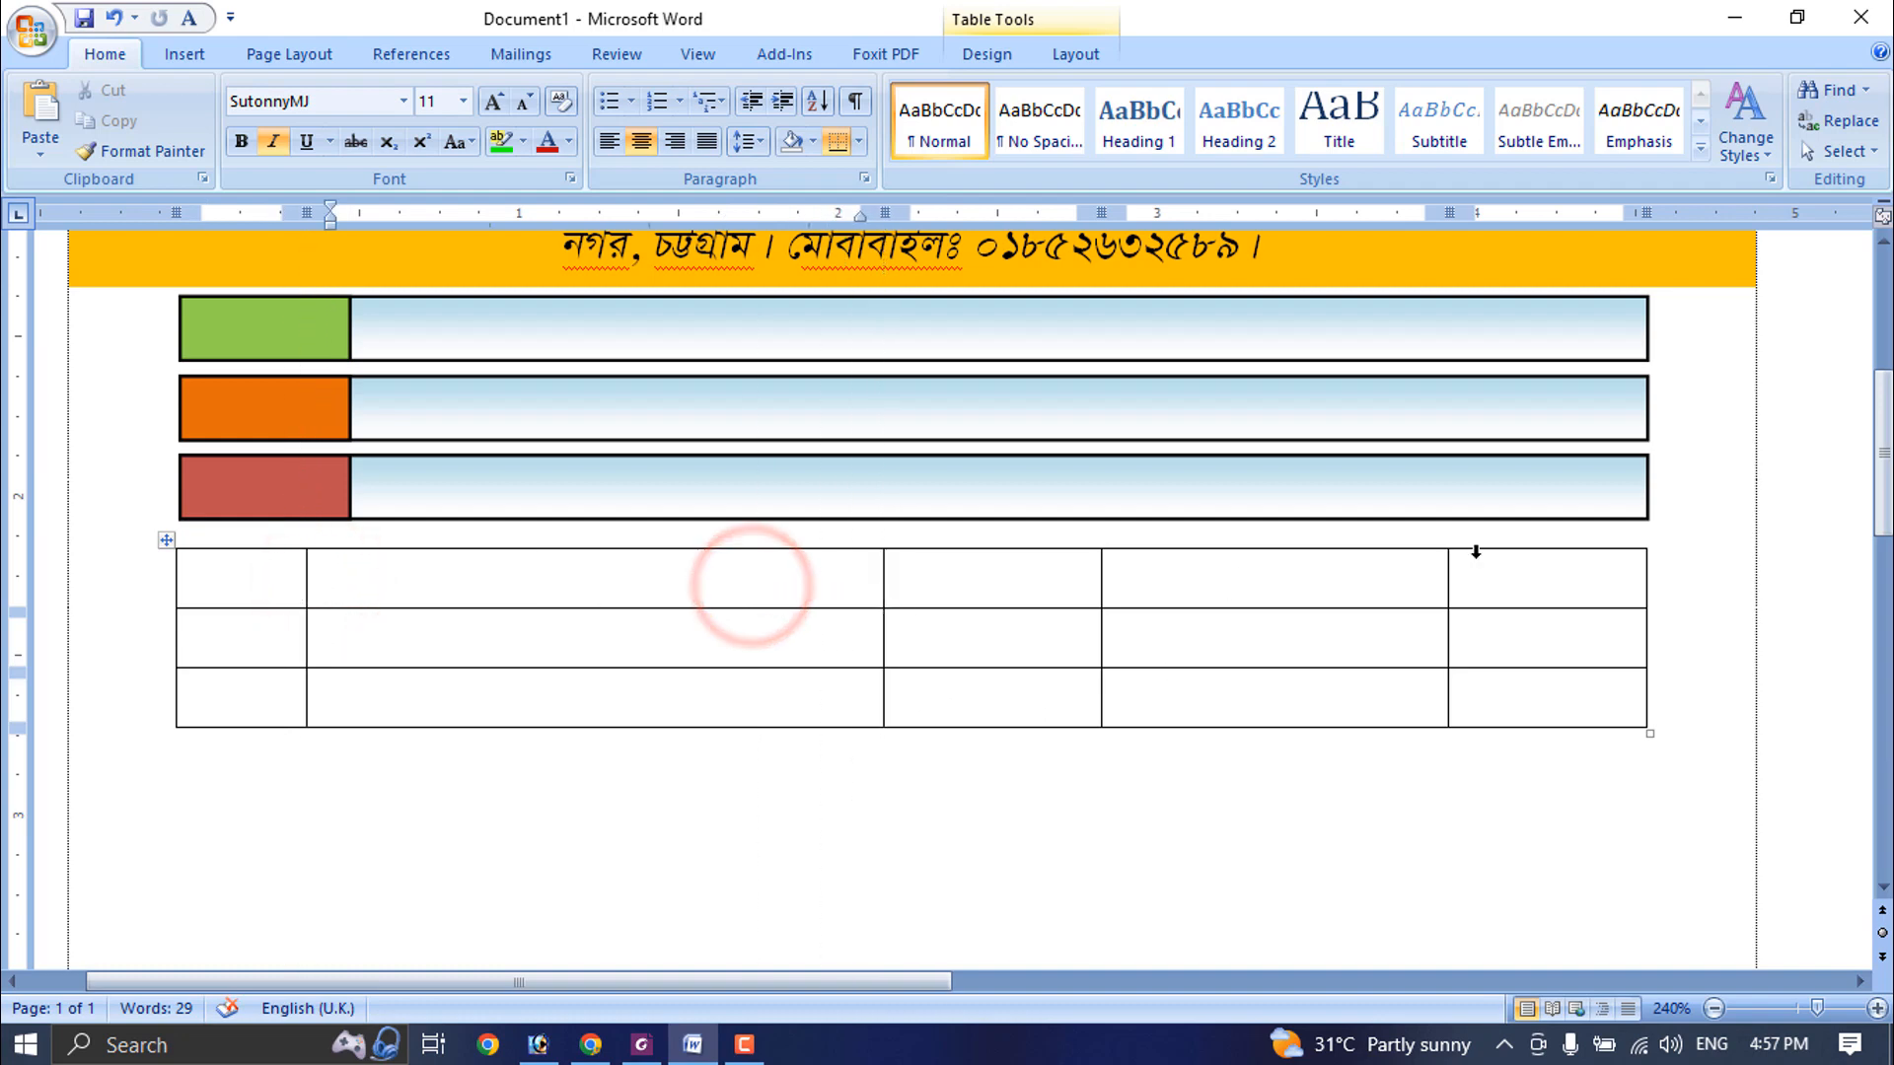
{"action": "left_click_drag", "start_coordinate": [1102, 582], "coordinate": [1202, 583]}
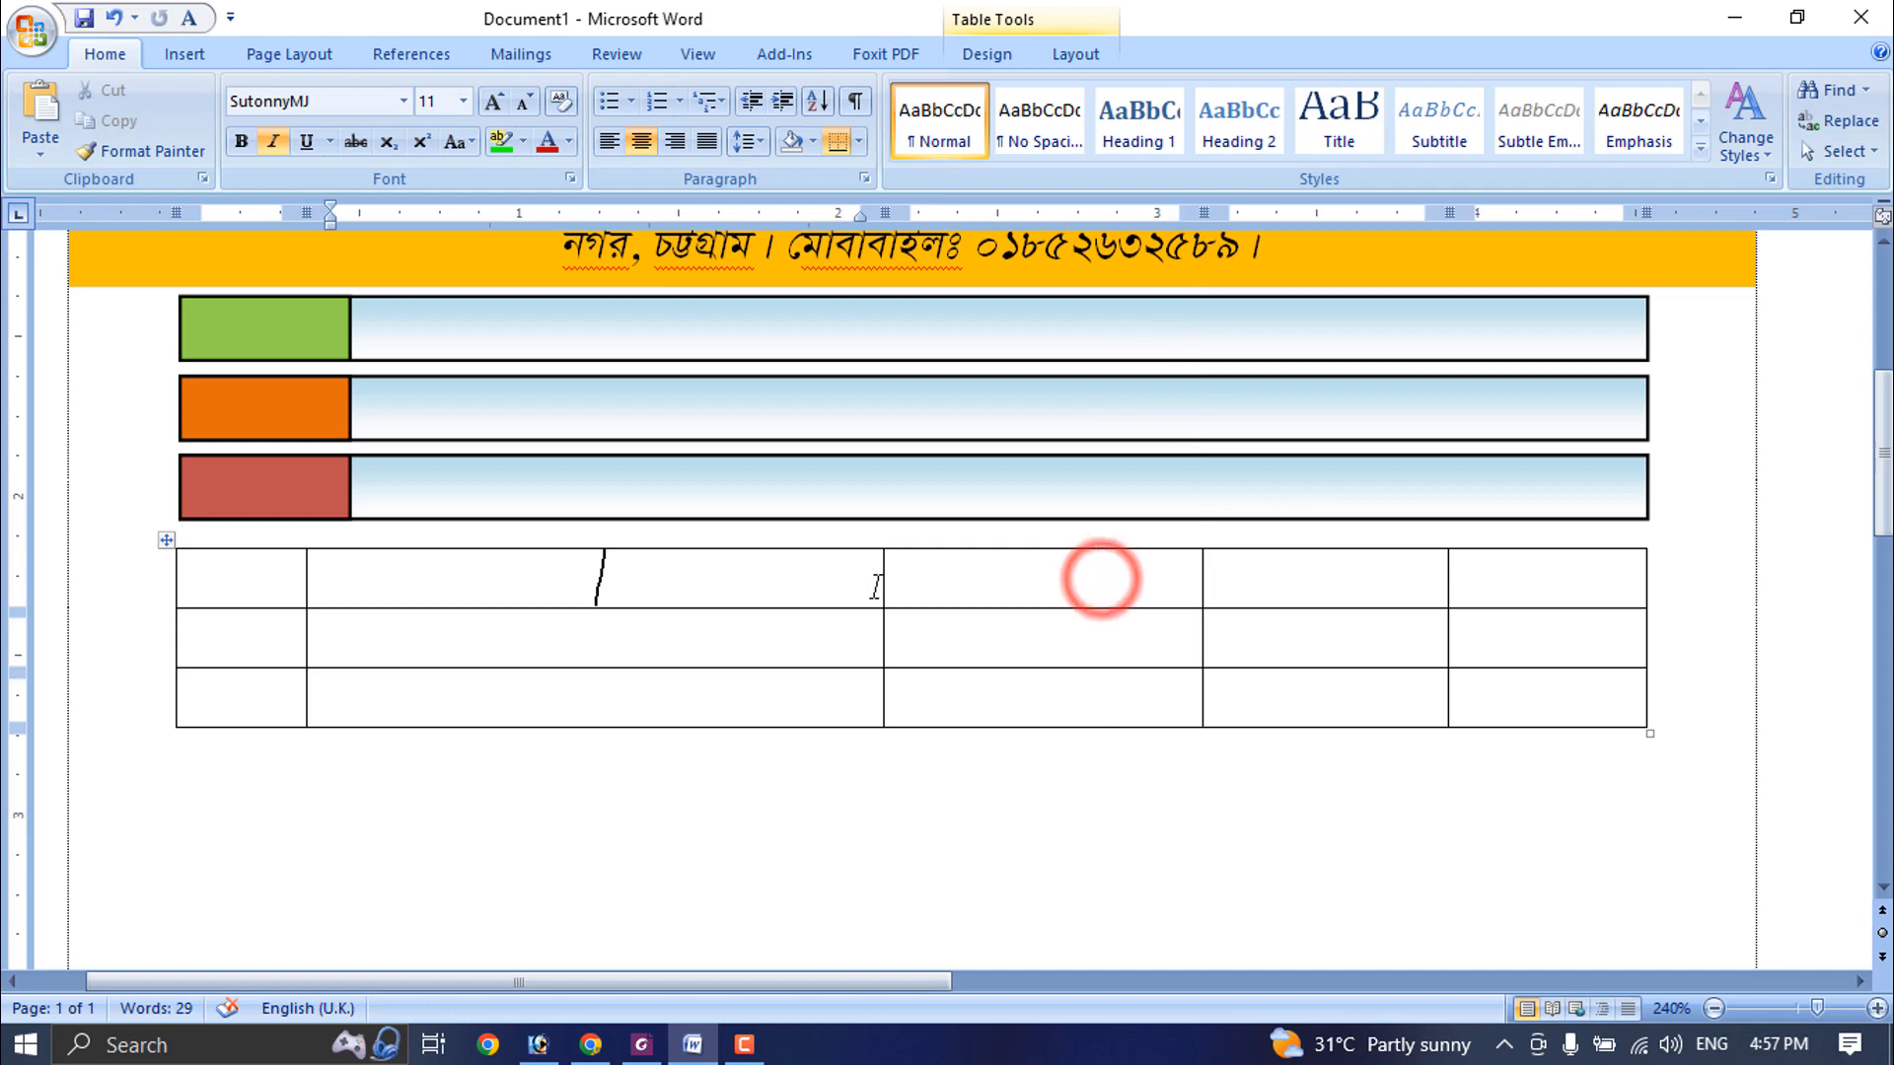
{"action": "left_click_drag", "start_coordinate": [879, 582], "coordinate": [1004, 585]}
{"action": "left_click_drag", "start_coordinate": [1203, 562], "coordinate": [1263, 572]}
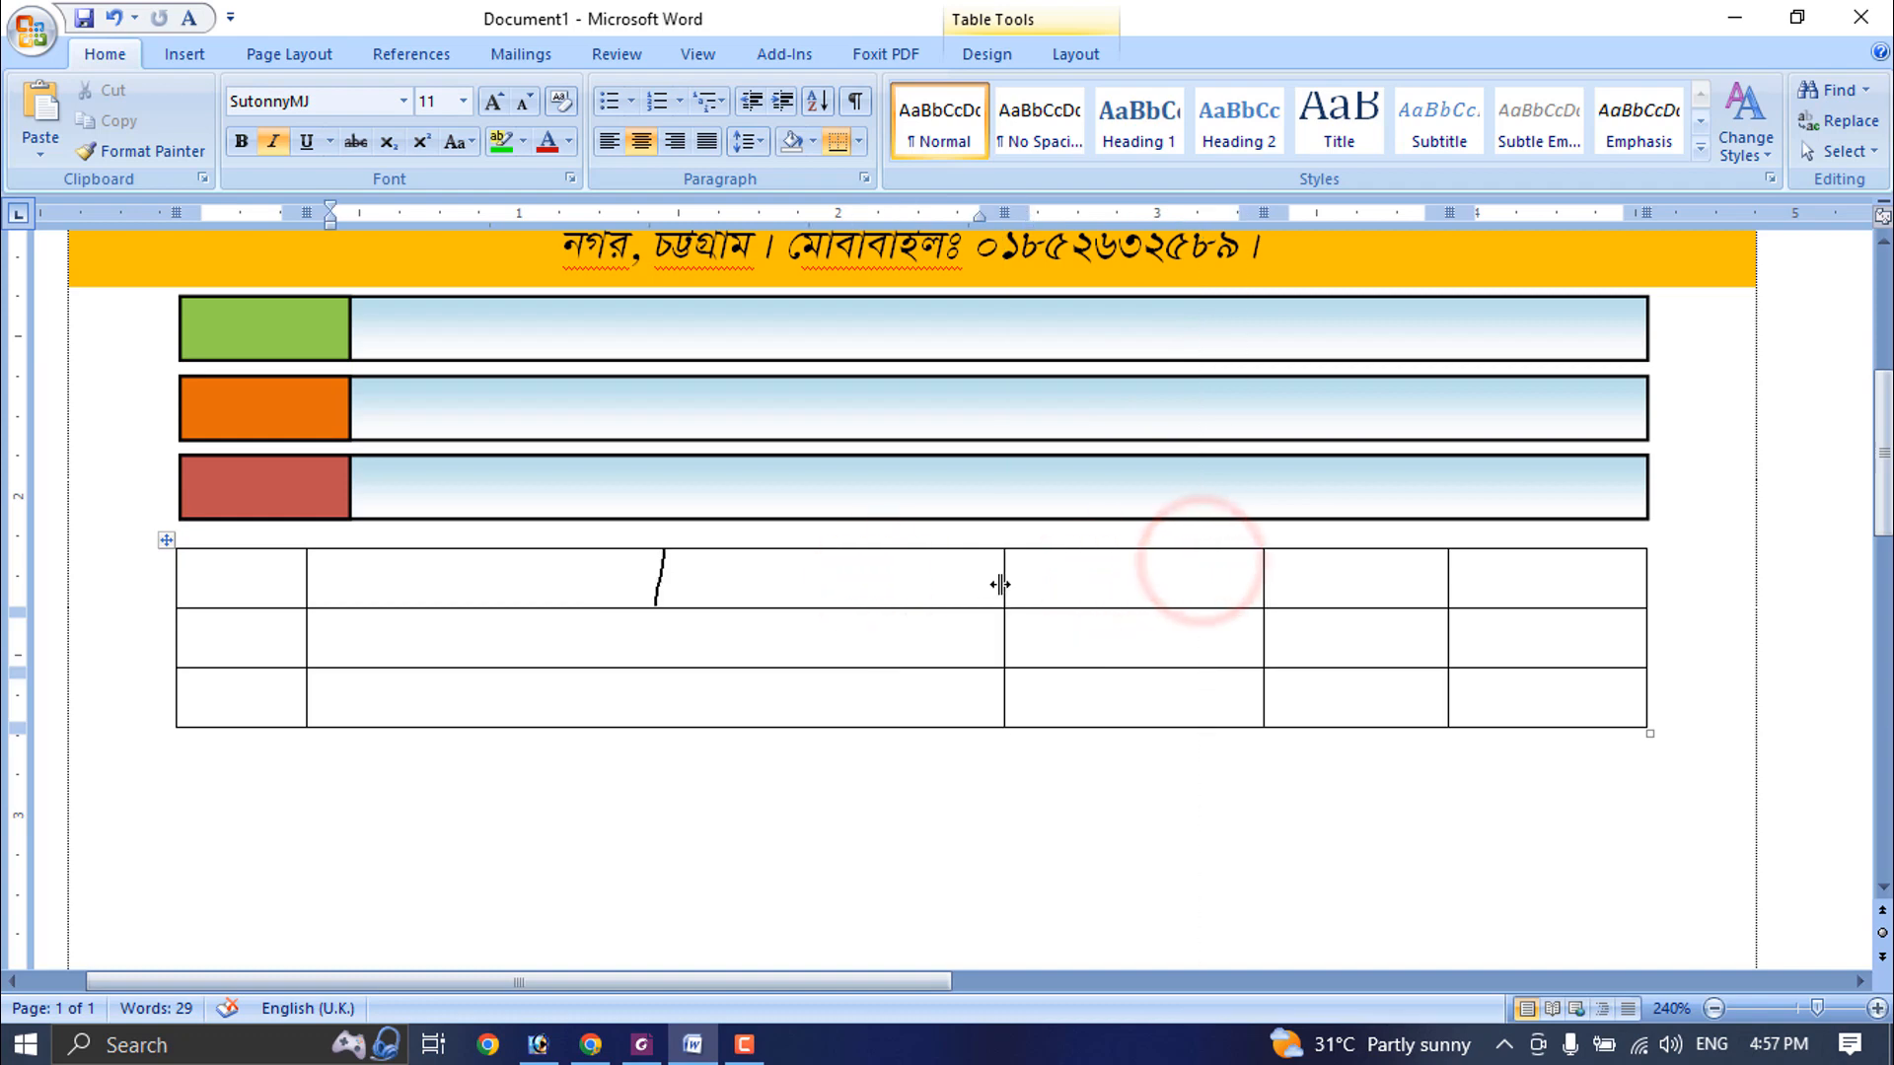
{"action": "left_click_drag", "start_coordinate": [1002, 583], "coordinate": [1064, 583]}
- Set the widths of the table's third and fourth columns to 0.6" each
{"action": "left_click", "coordinate": [1414, 580]}
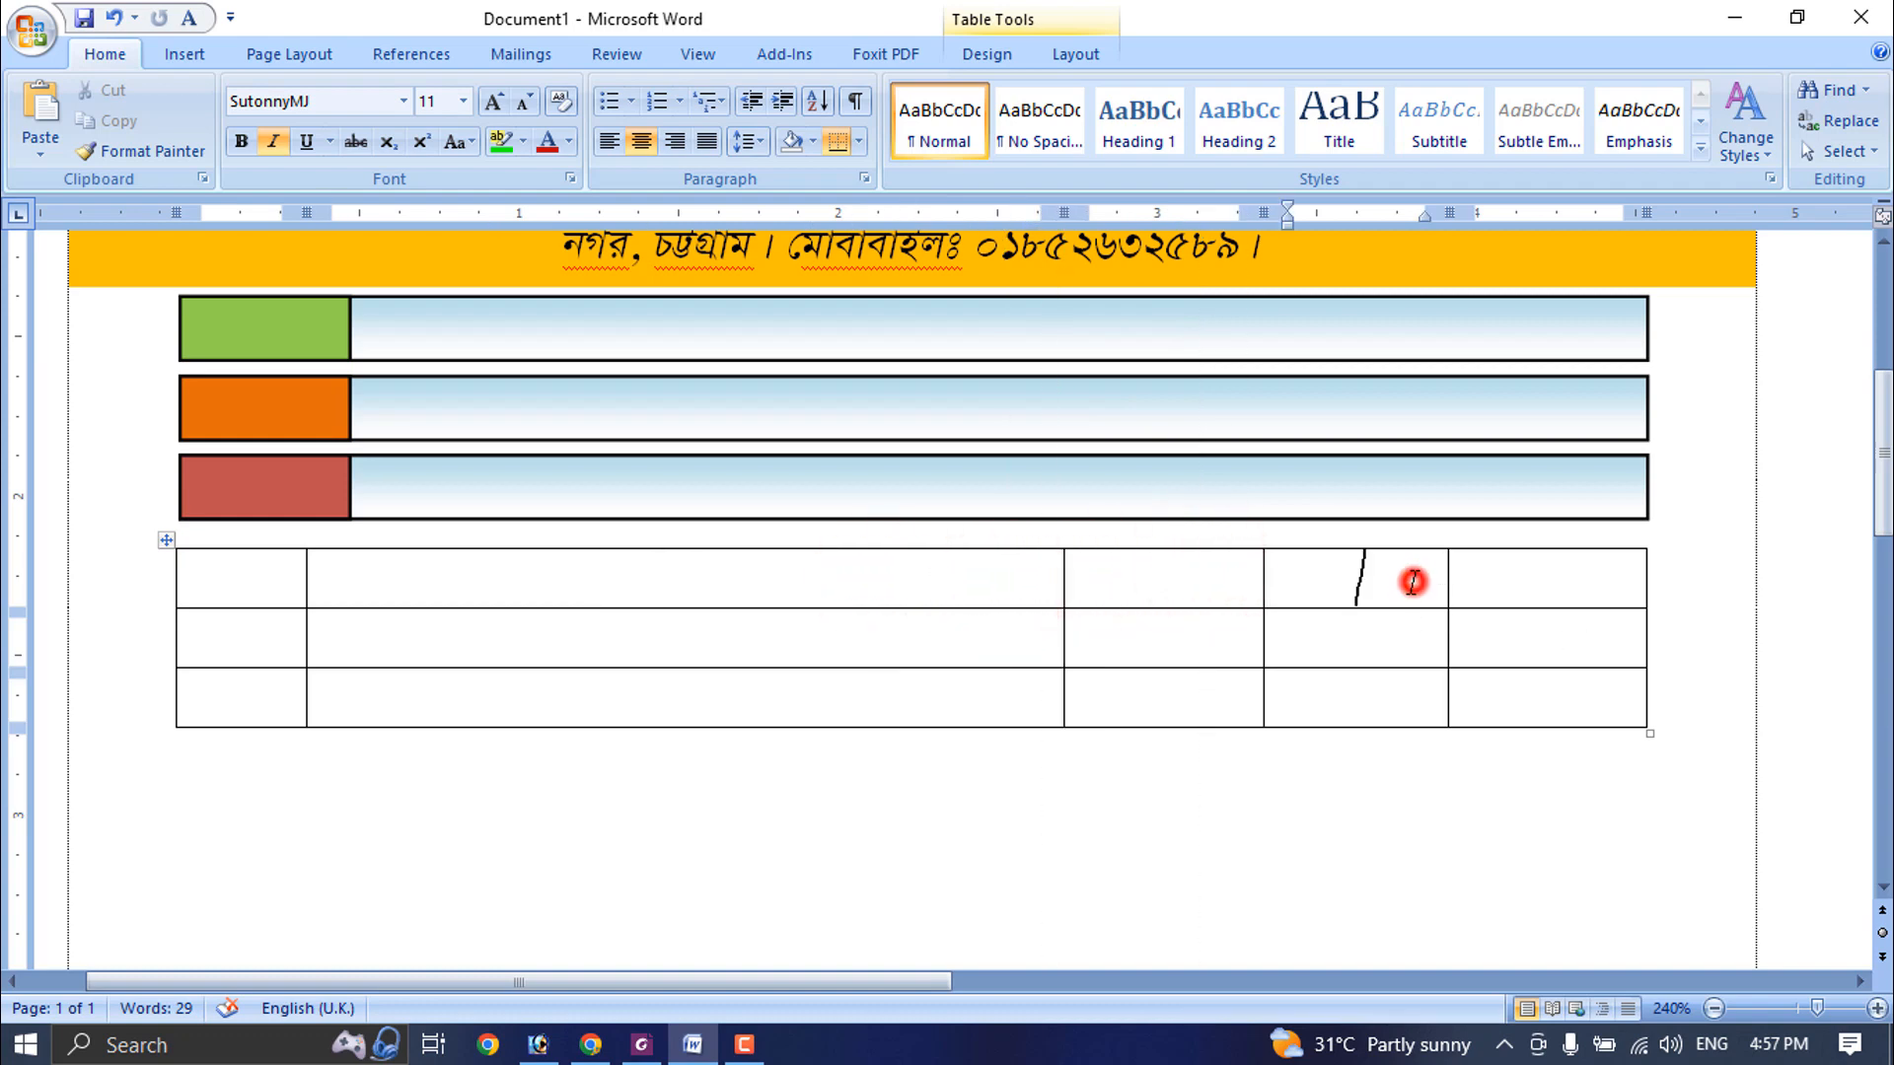
{"action": "left_click", "coordinate": [1069, 55]}
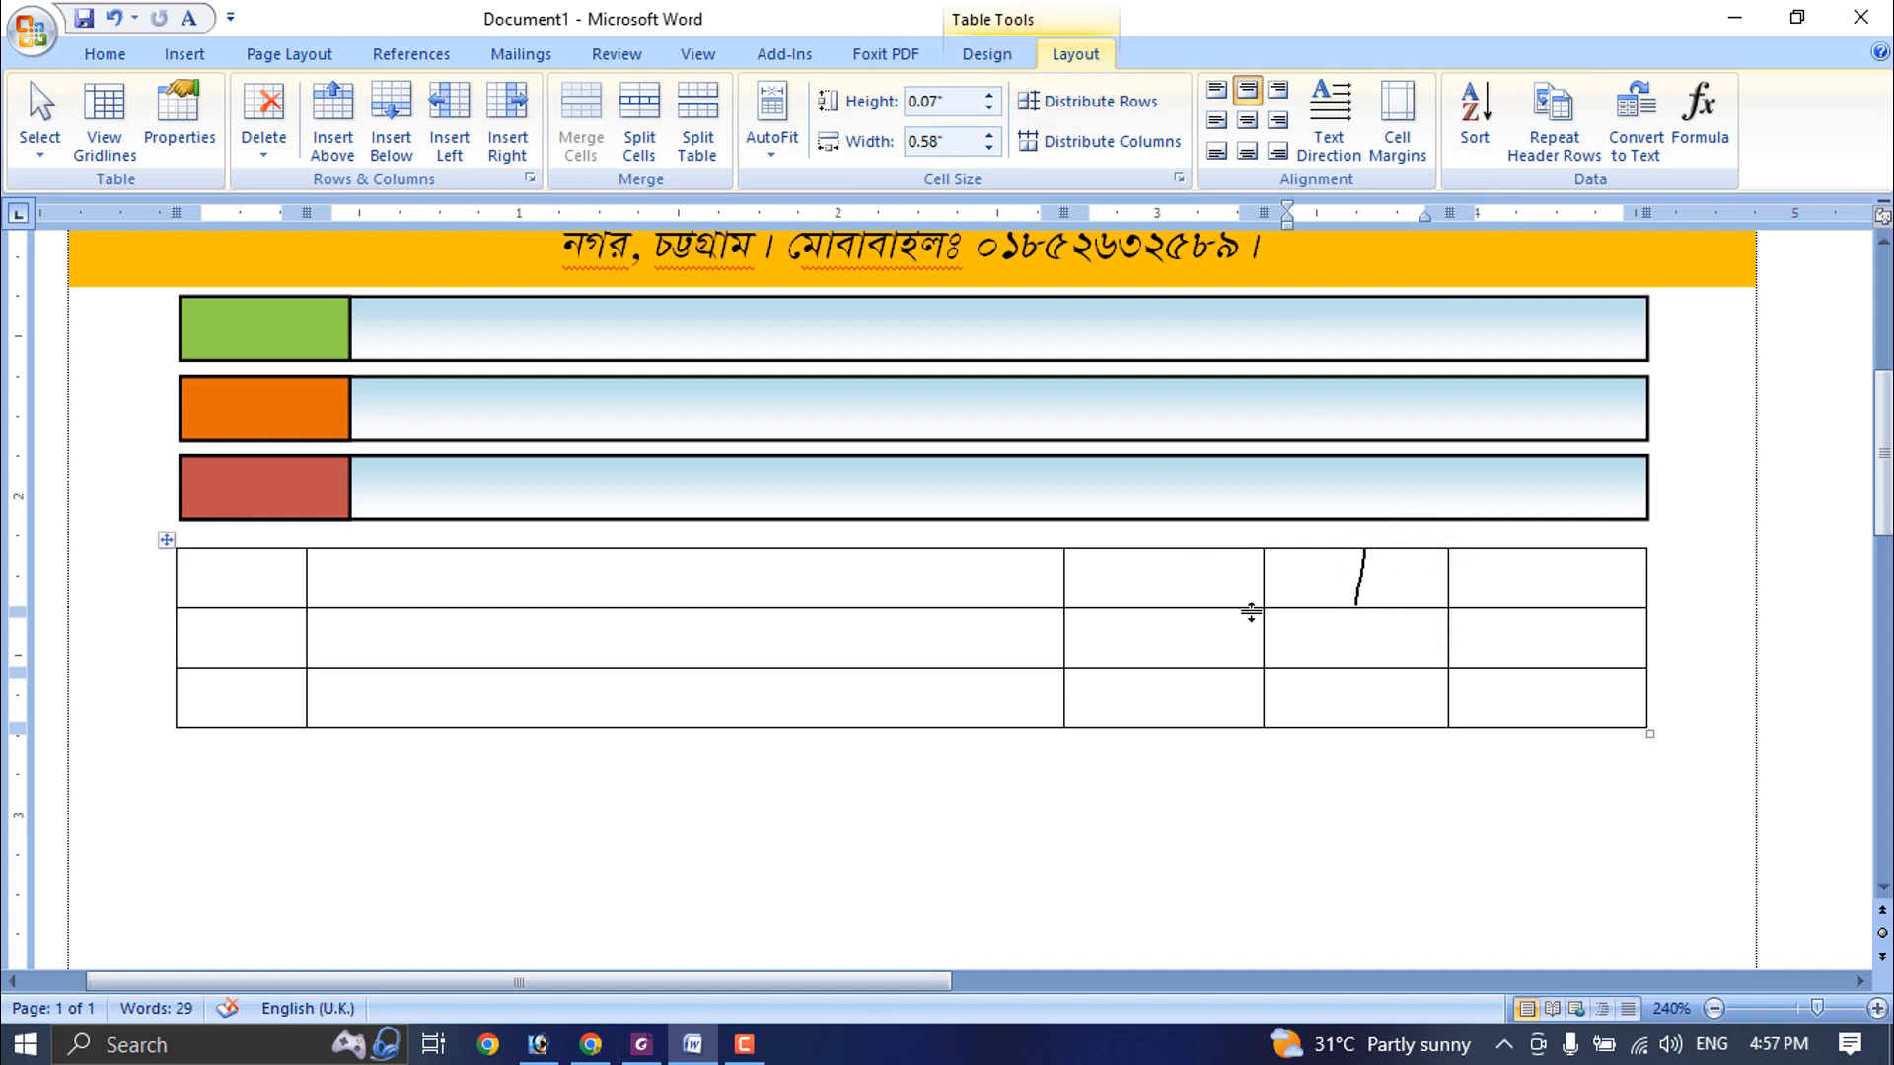
{"action": "left_click", "coordinate": [1229, 580]}
{"action": "left_click", "coordinate": [989, 134]}
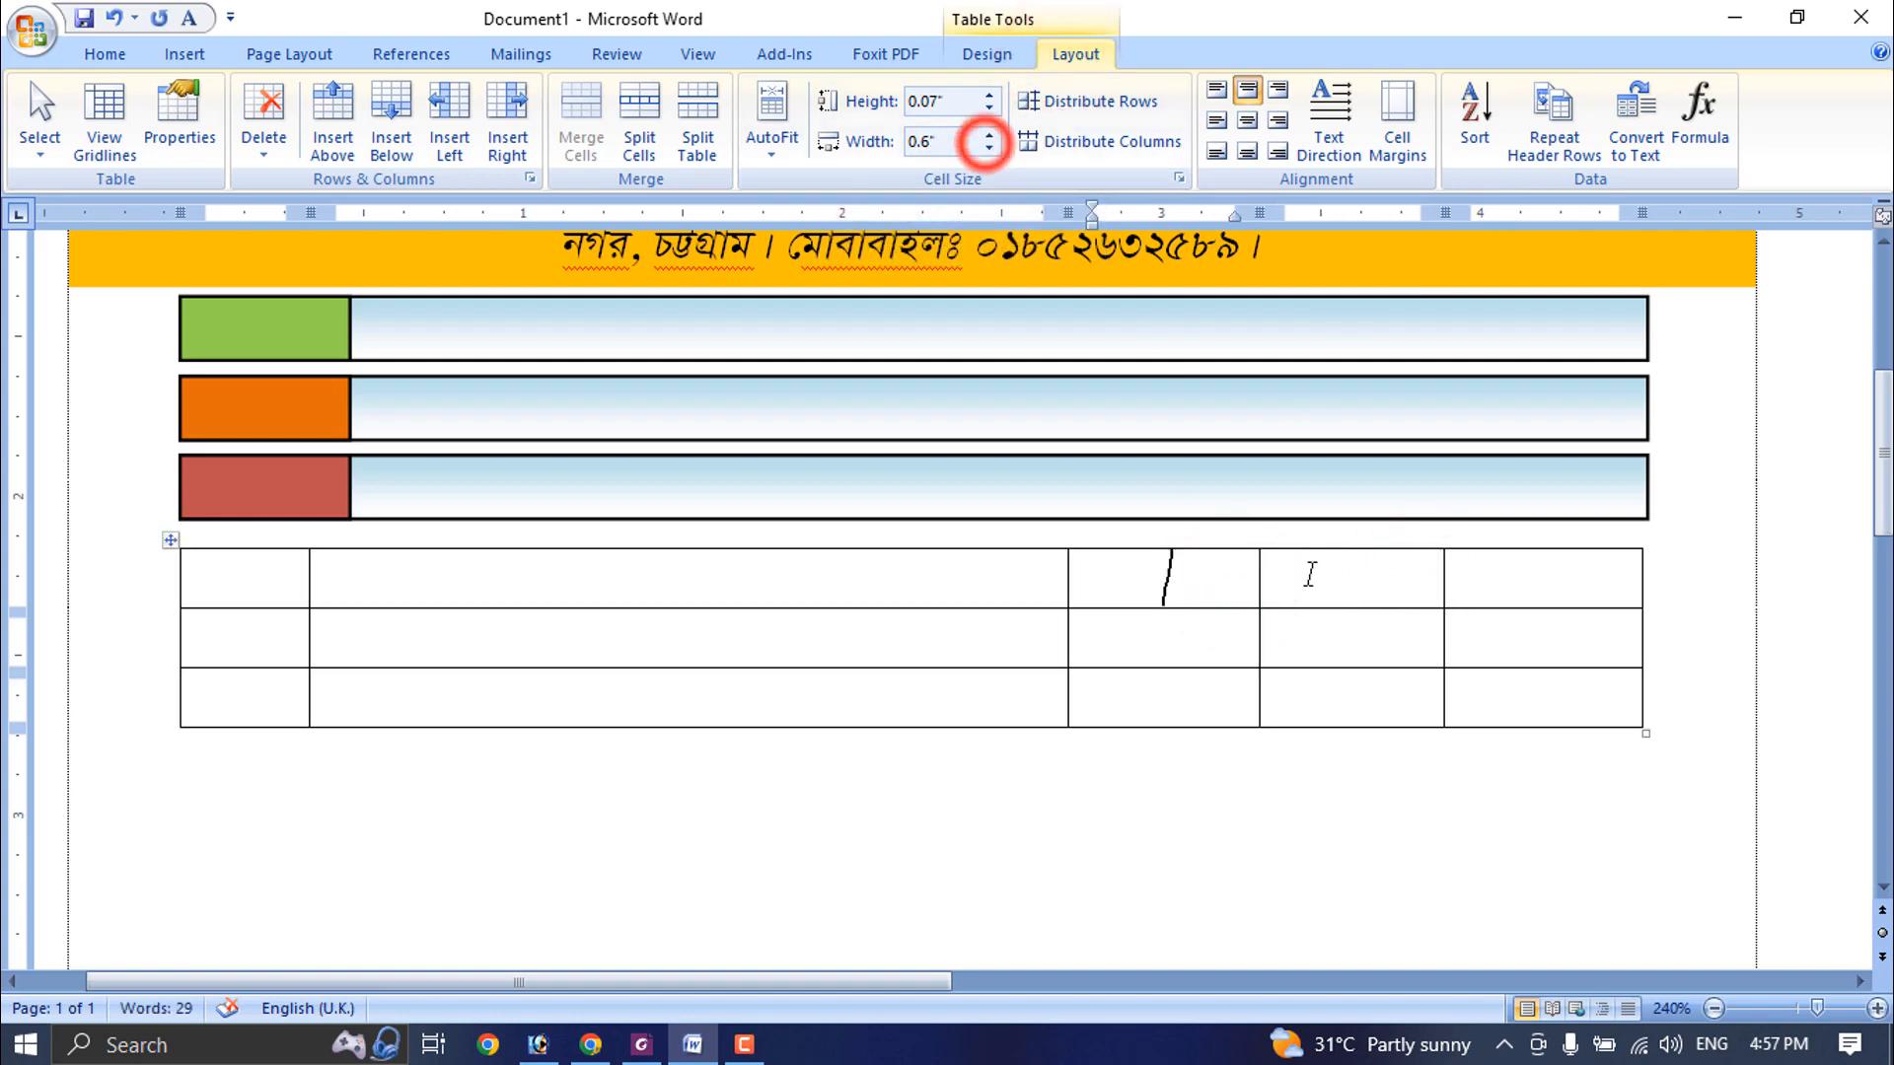
{"action": "left_click", "coordinate": [989, 134]}
{"action": "left_click", "coordinate": [989, 148]}
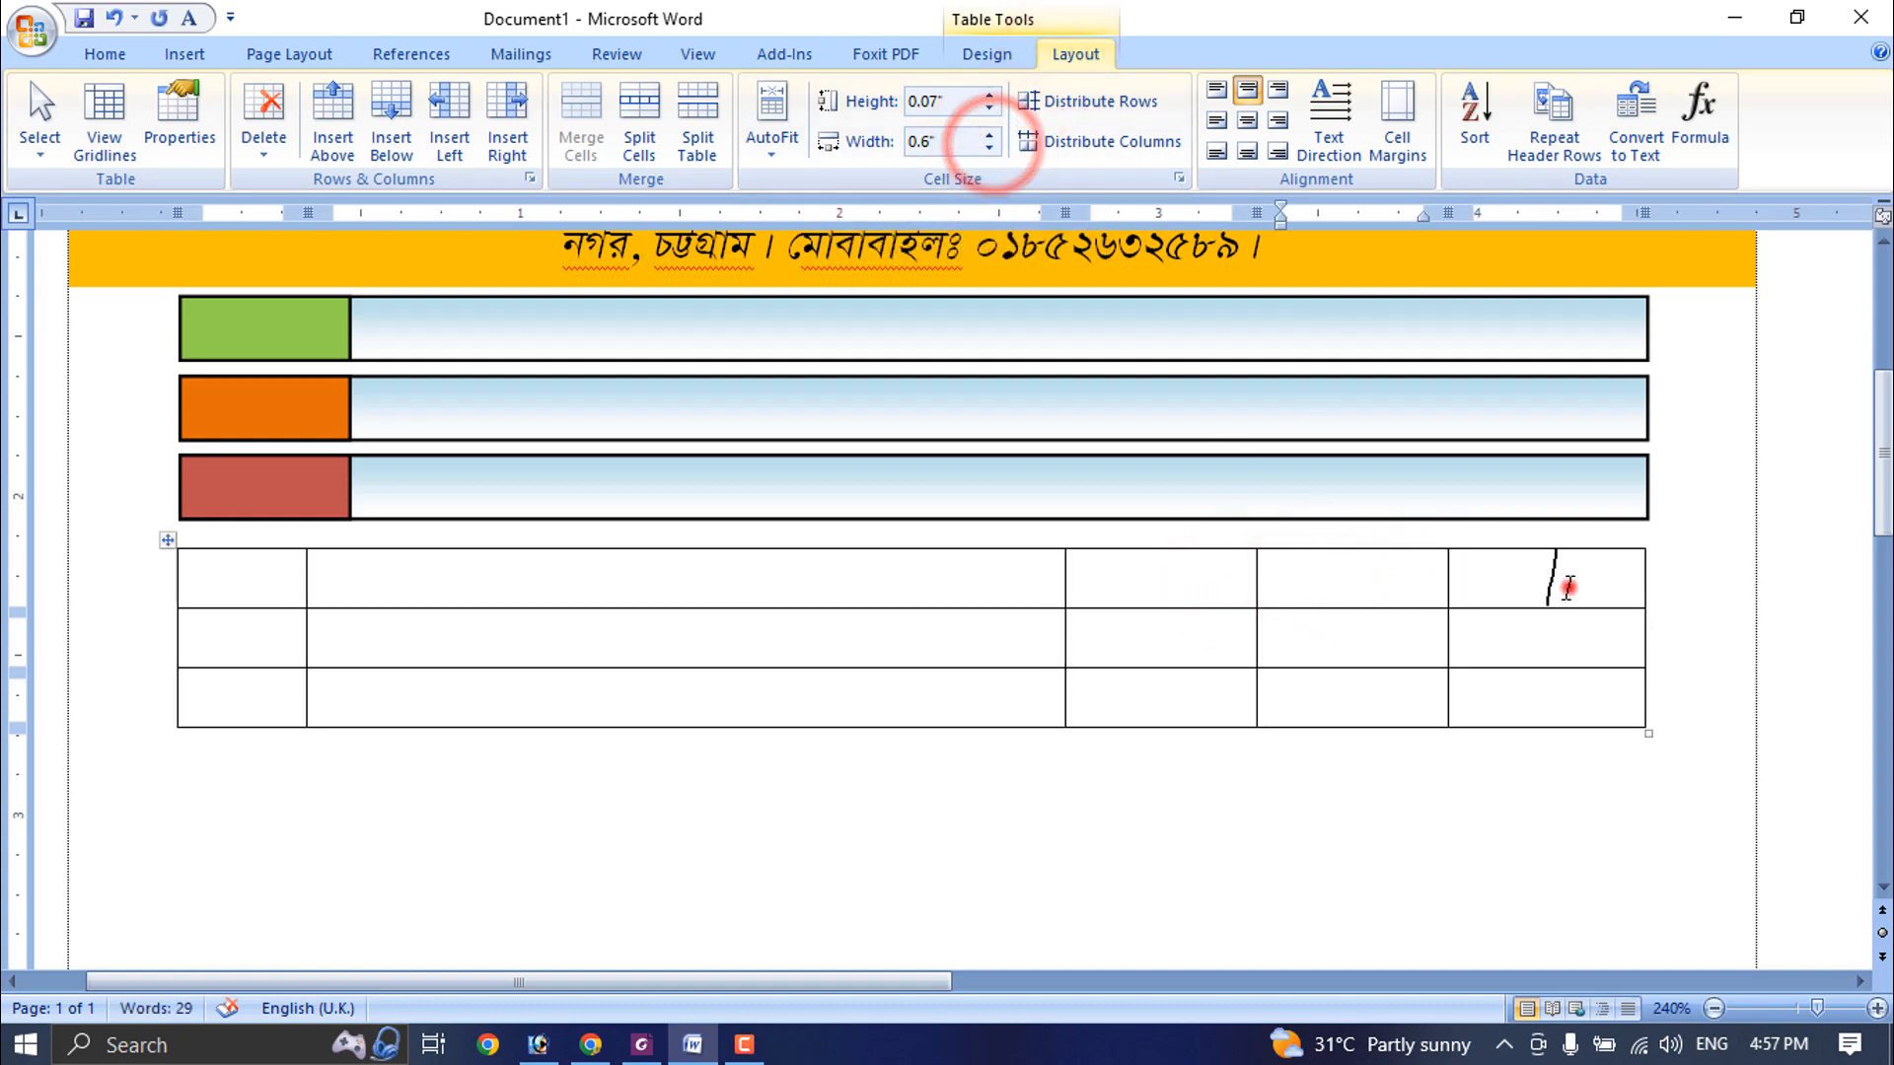
- Widen the table's last column to about 0.67" and narrow the third column to about 0.55", keeping the fourth about 0.6"
{"action": "left_click", "coordinate": [1565, 580]}
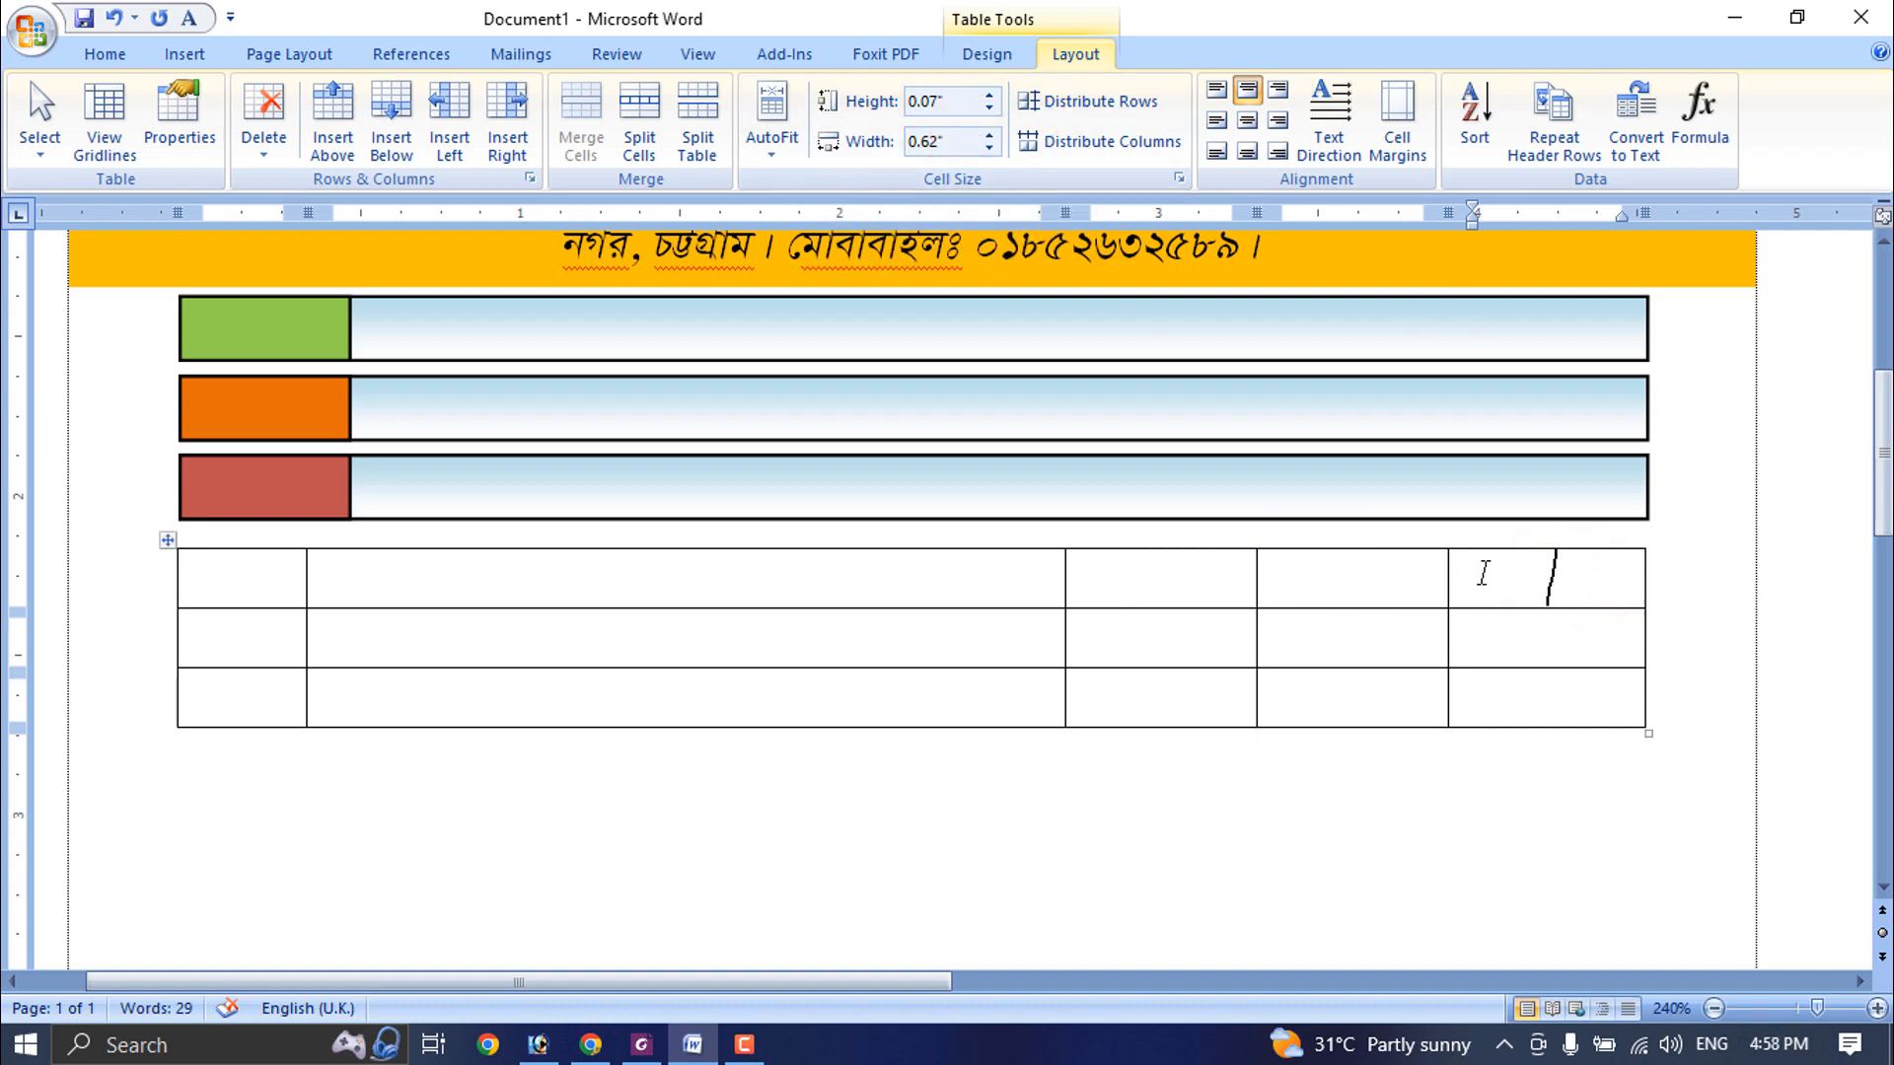
{"action": "left_click", "coordinate": [1422, 577]}
{"action": "left_click_drag", "start_coordinate": [1448, 579], "coordinate": [1430, 584]}
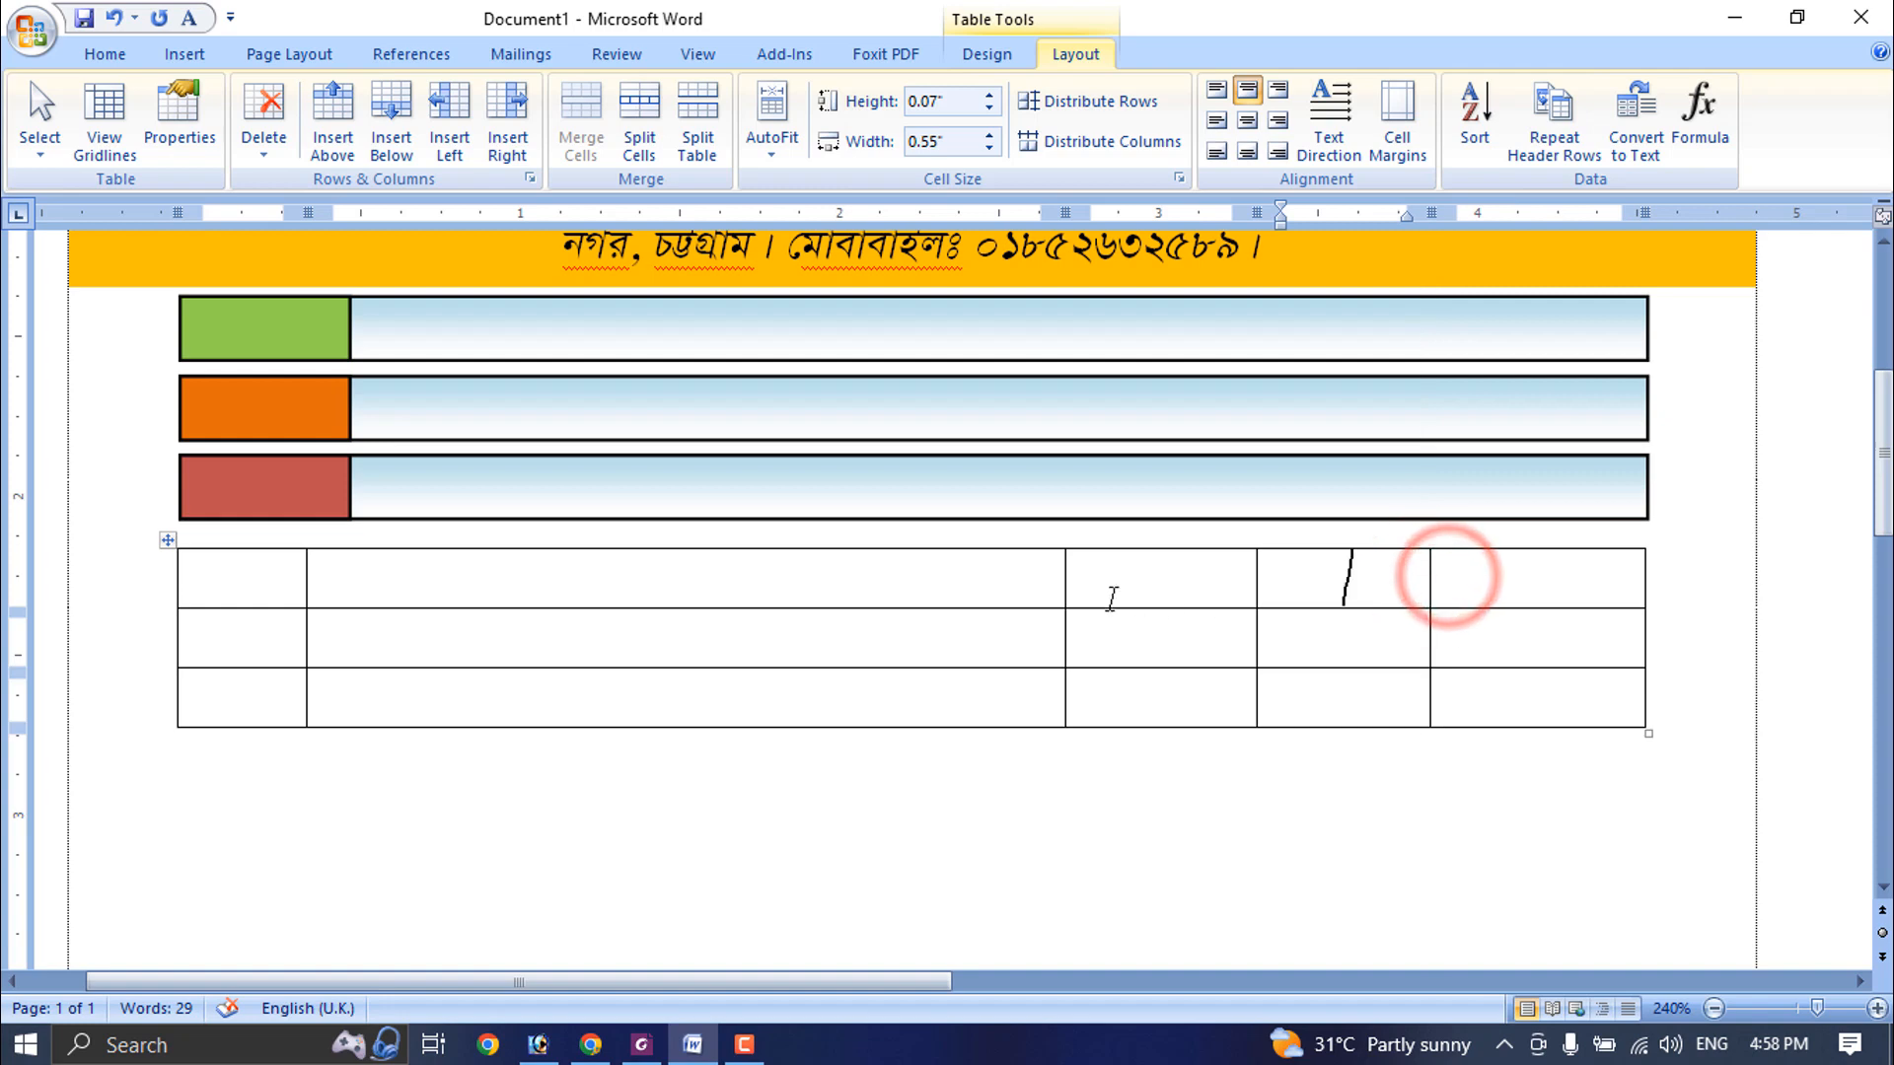
{"action": "left_click_drag", "start_coordinate": [1257, 572], "coordinate": [1239, 573]}
{"action": "left_click", "coordinate": [1500, 592]}
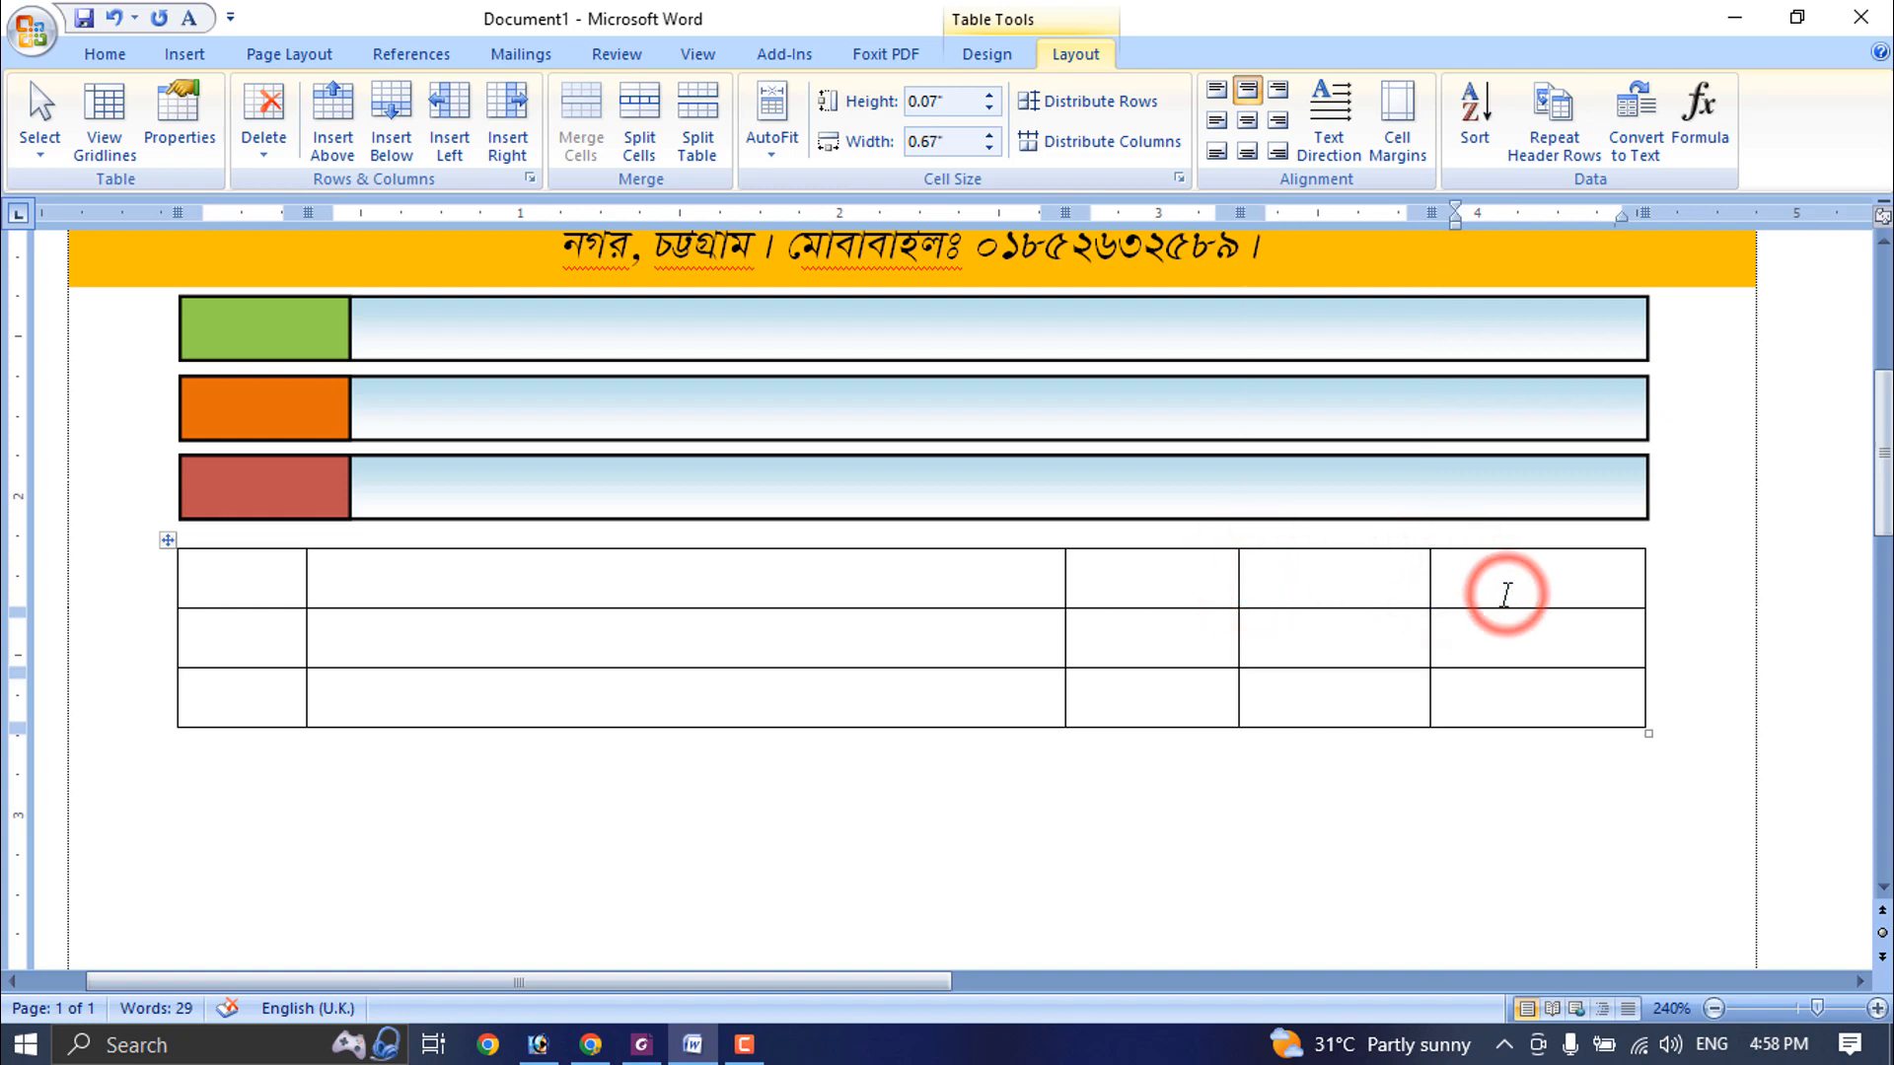
- Turn off italic formatting for the whole table
{"action": "left_click", "coordinate": [259, 583]}
{"action": "left_click", "coordinate": [167, 540]}
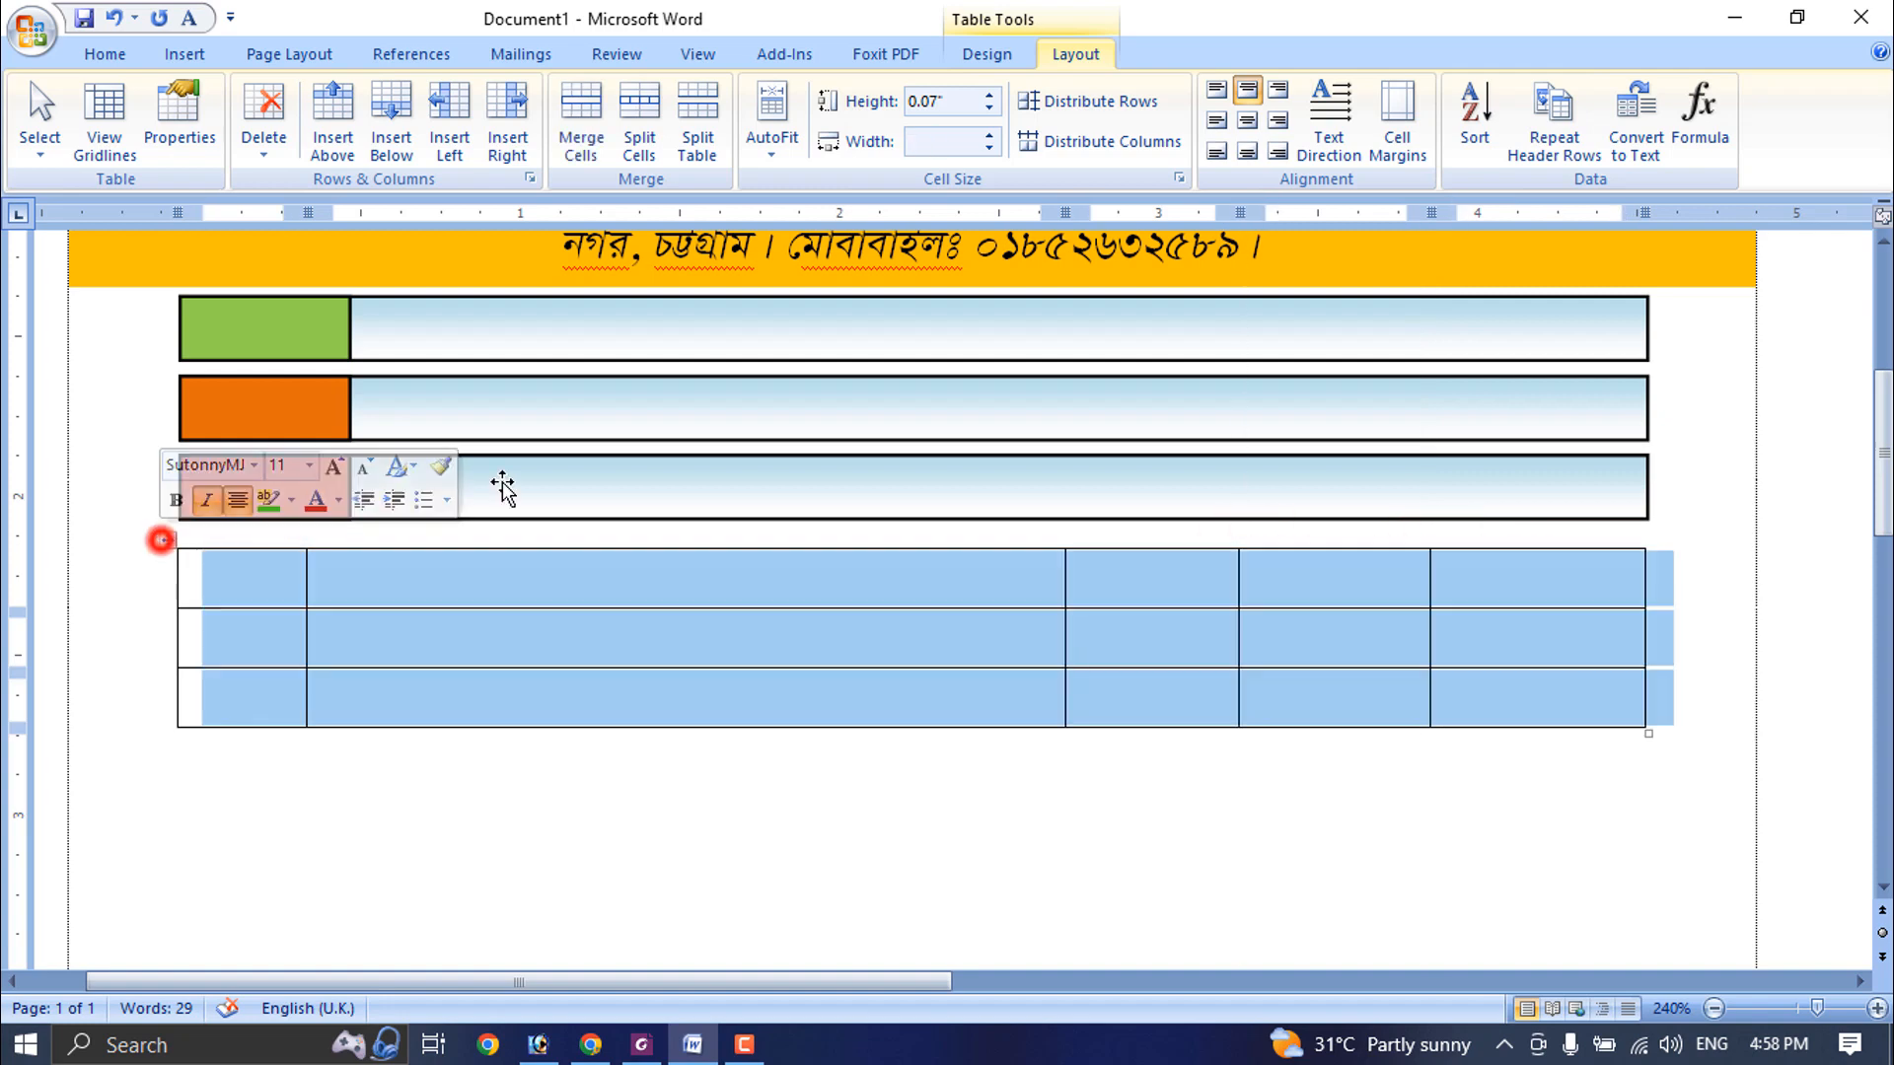
{"action": "left_click", "coordinate": [104, 55]}
{"action": "left_click", "coordinate": [273, 141]}
- Fill the table's header row with ক্র.নং, বিবরণ, পরিমাণ, দর and টাকা
{"action": "left_click", "coordinate": [263, 579]}
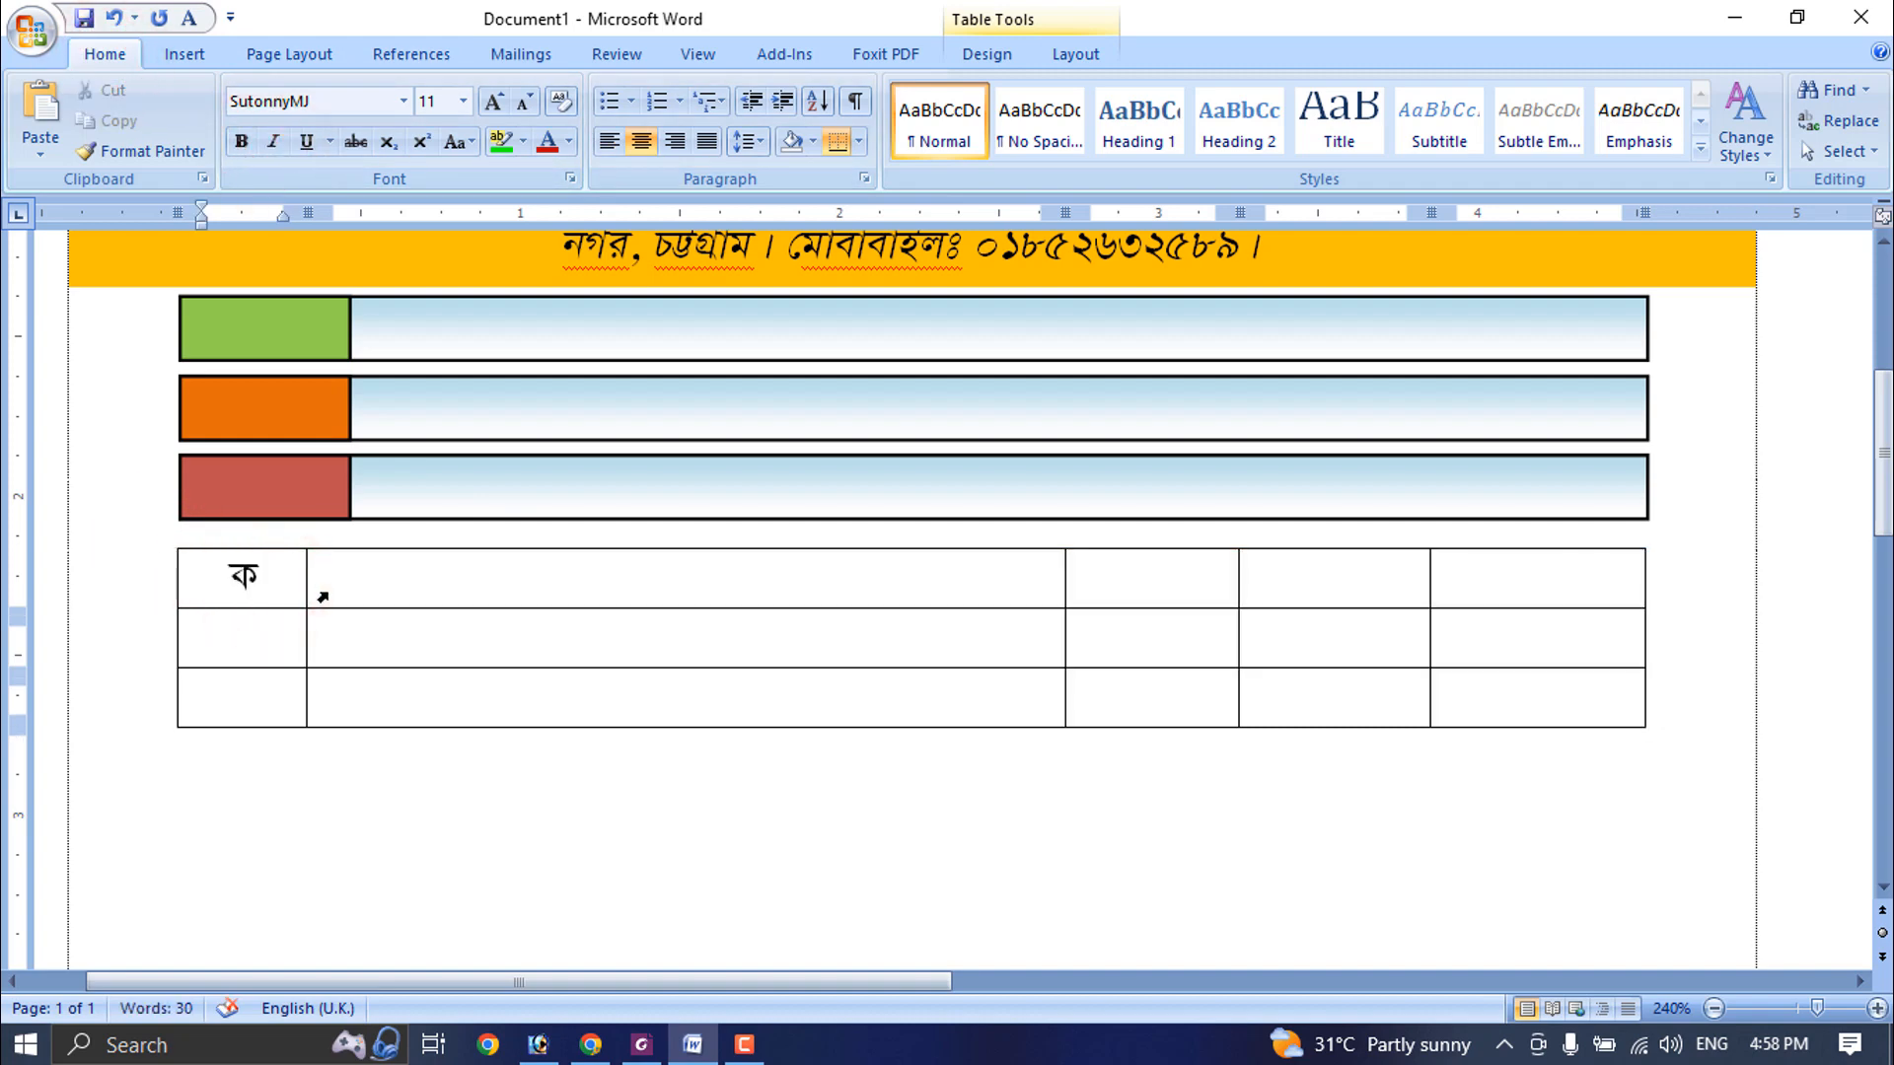
{"action": "type", "text": "ং"}
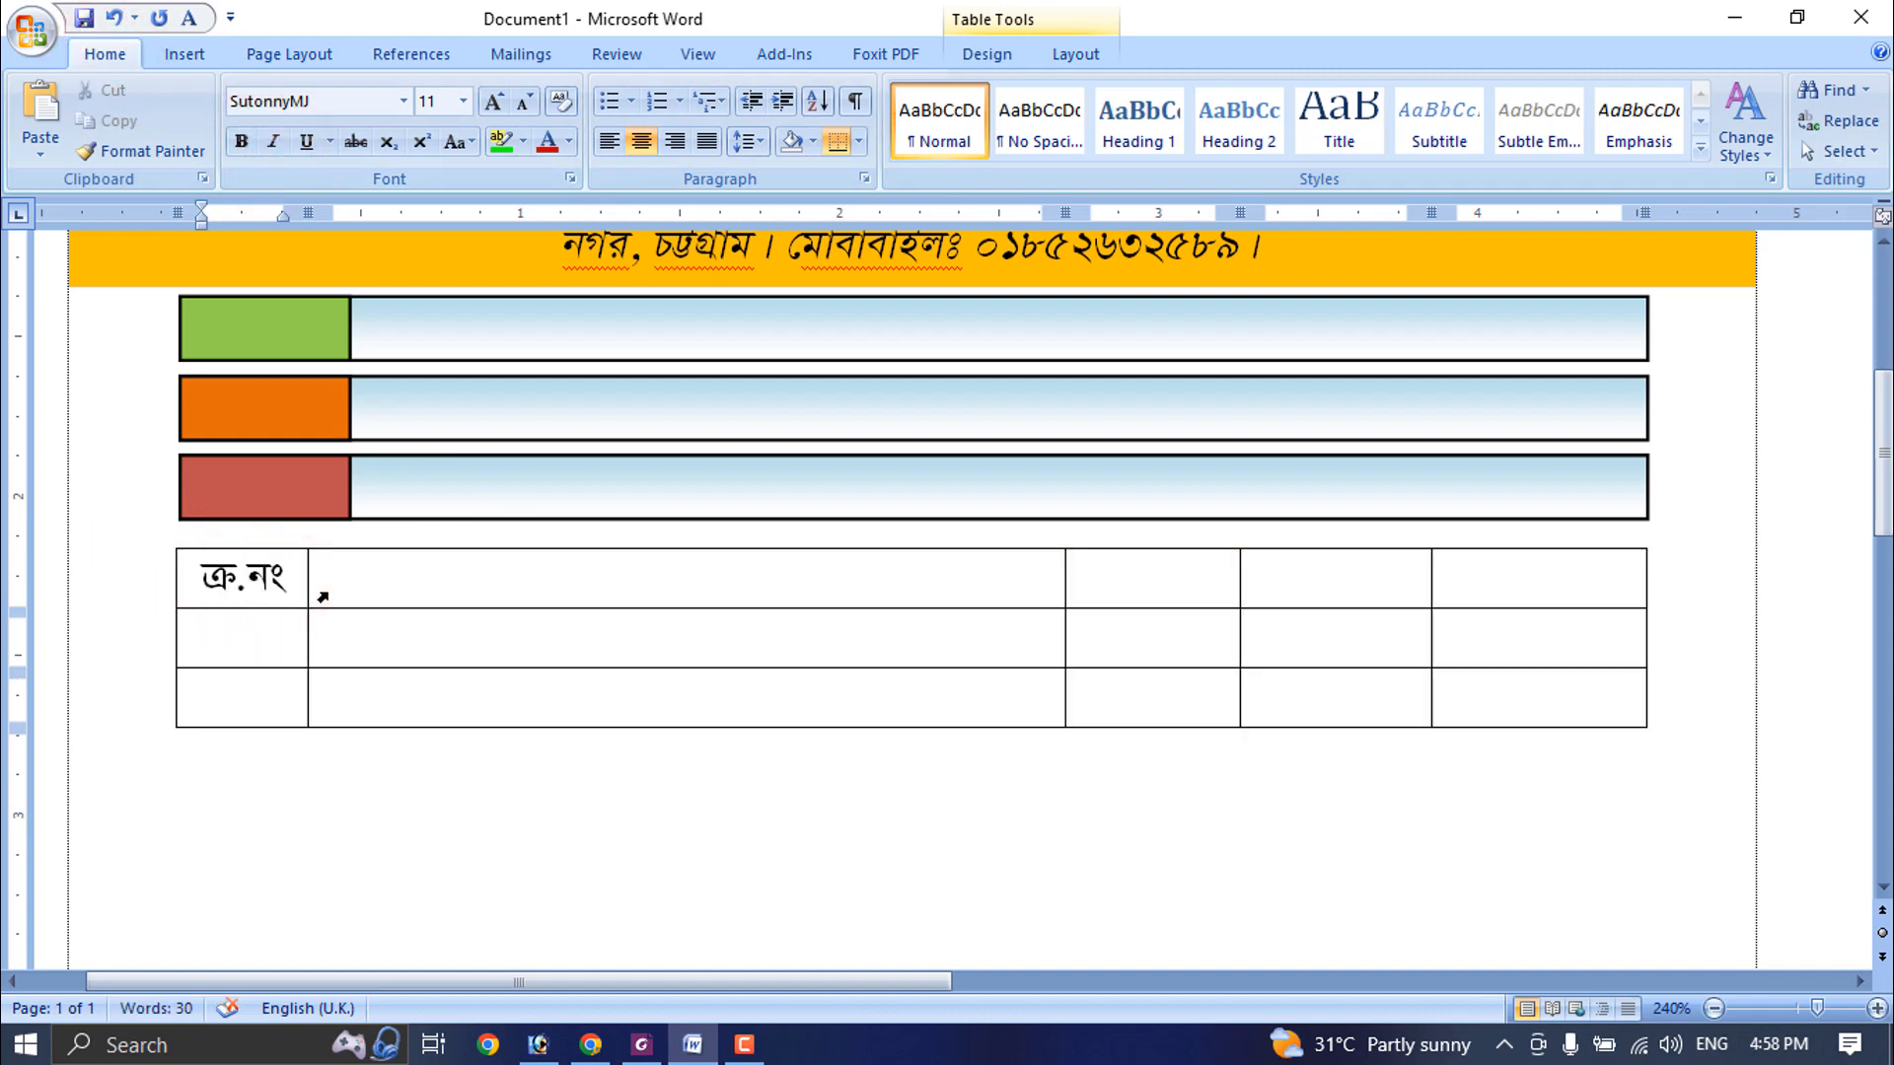
{"action": "left_click", "coordinate": [322, 596]}
{"action": "type", "text": "বিবরণ"}
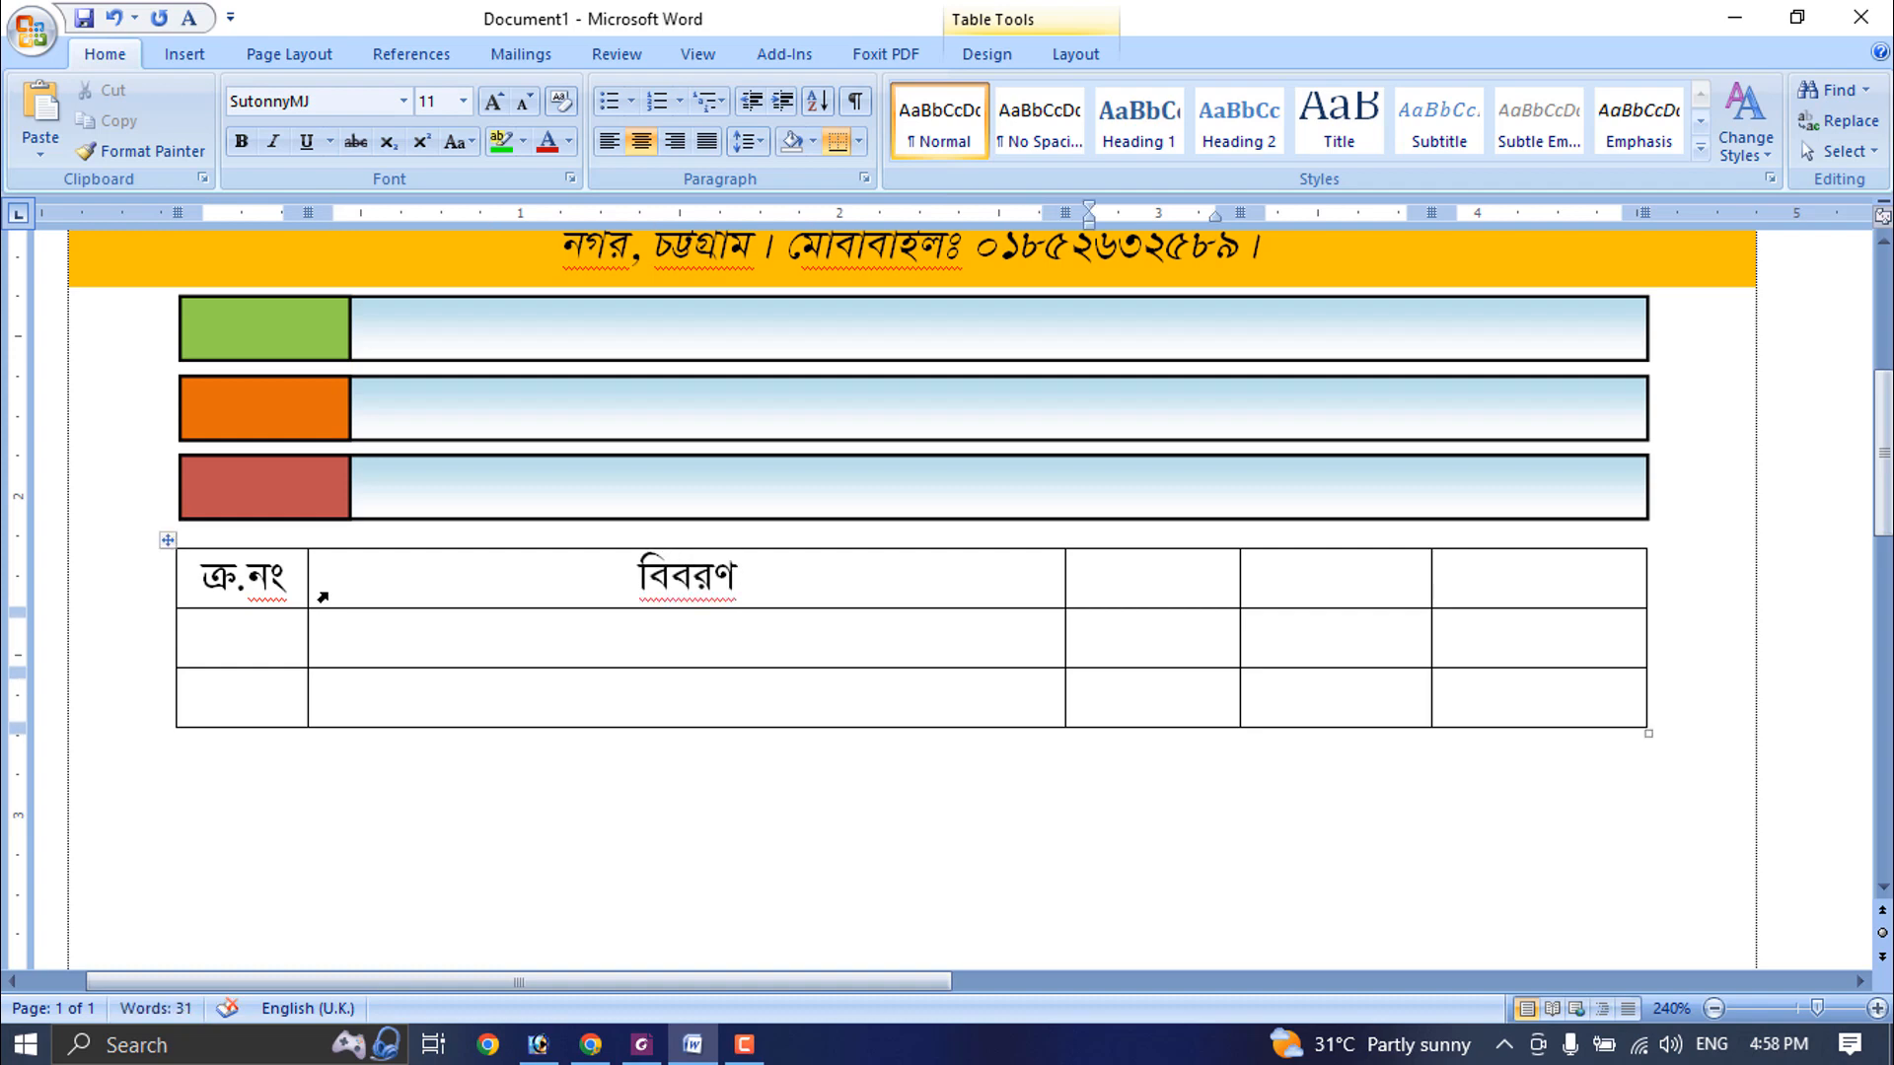
{"action": "type", "text": "পরিমান"}
{"action": "key", "text": "BackSpace"}
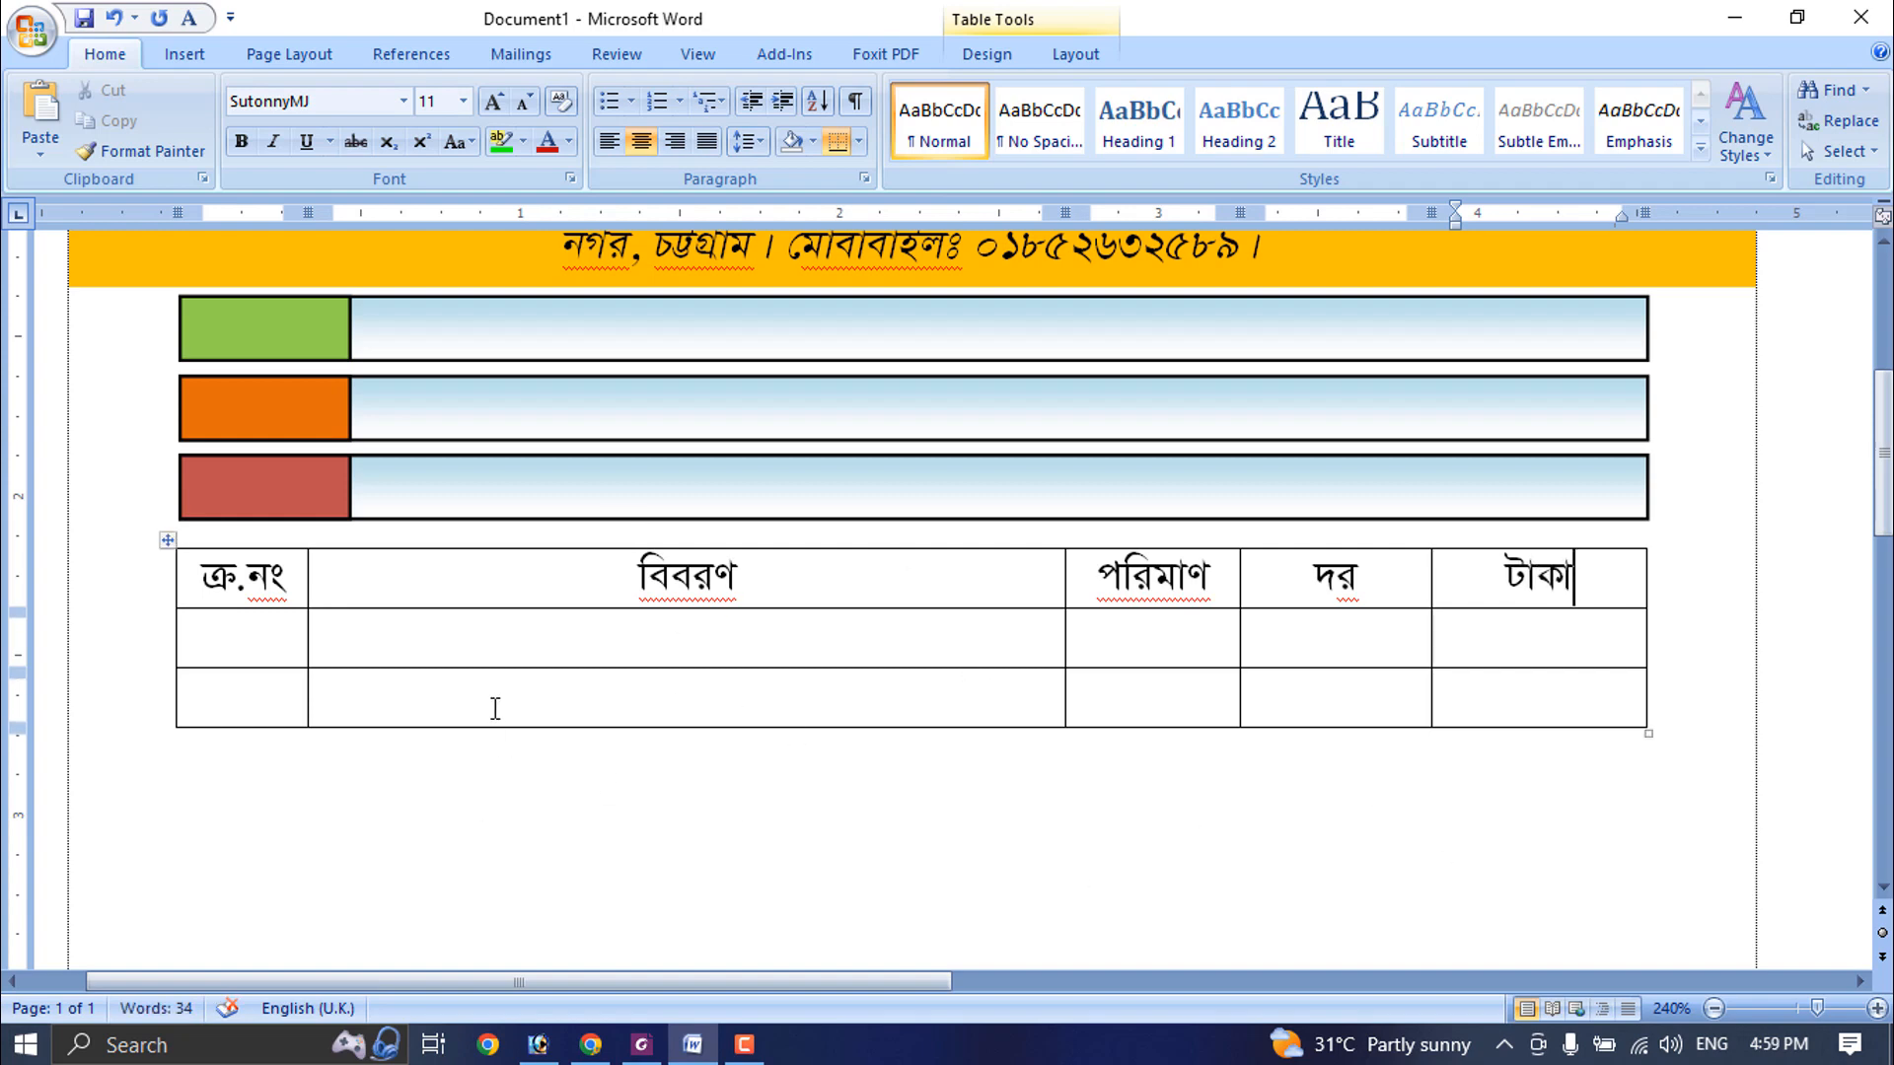
- Expand the row below the header with empty lines to about 4.22" tall and add two rows at the table's end
{"action": "left_click", "coordinate": [473, 653]}
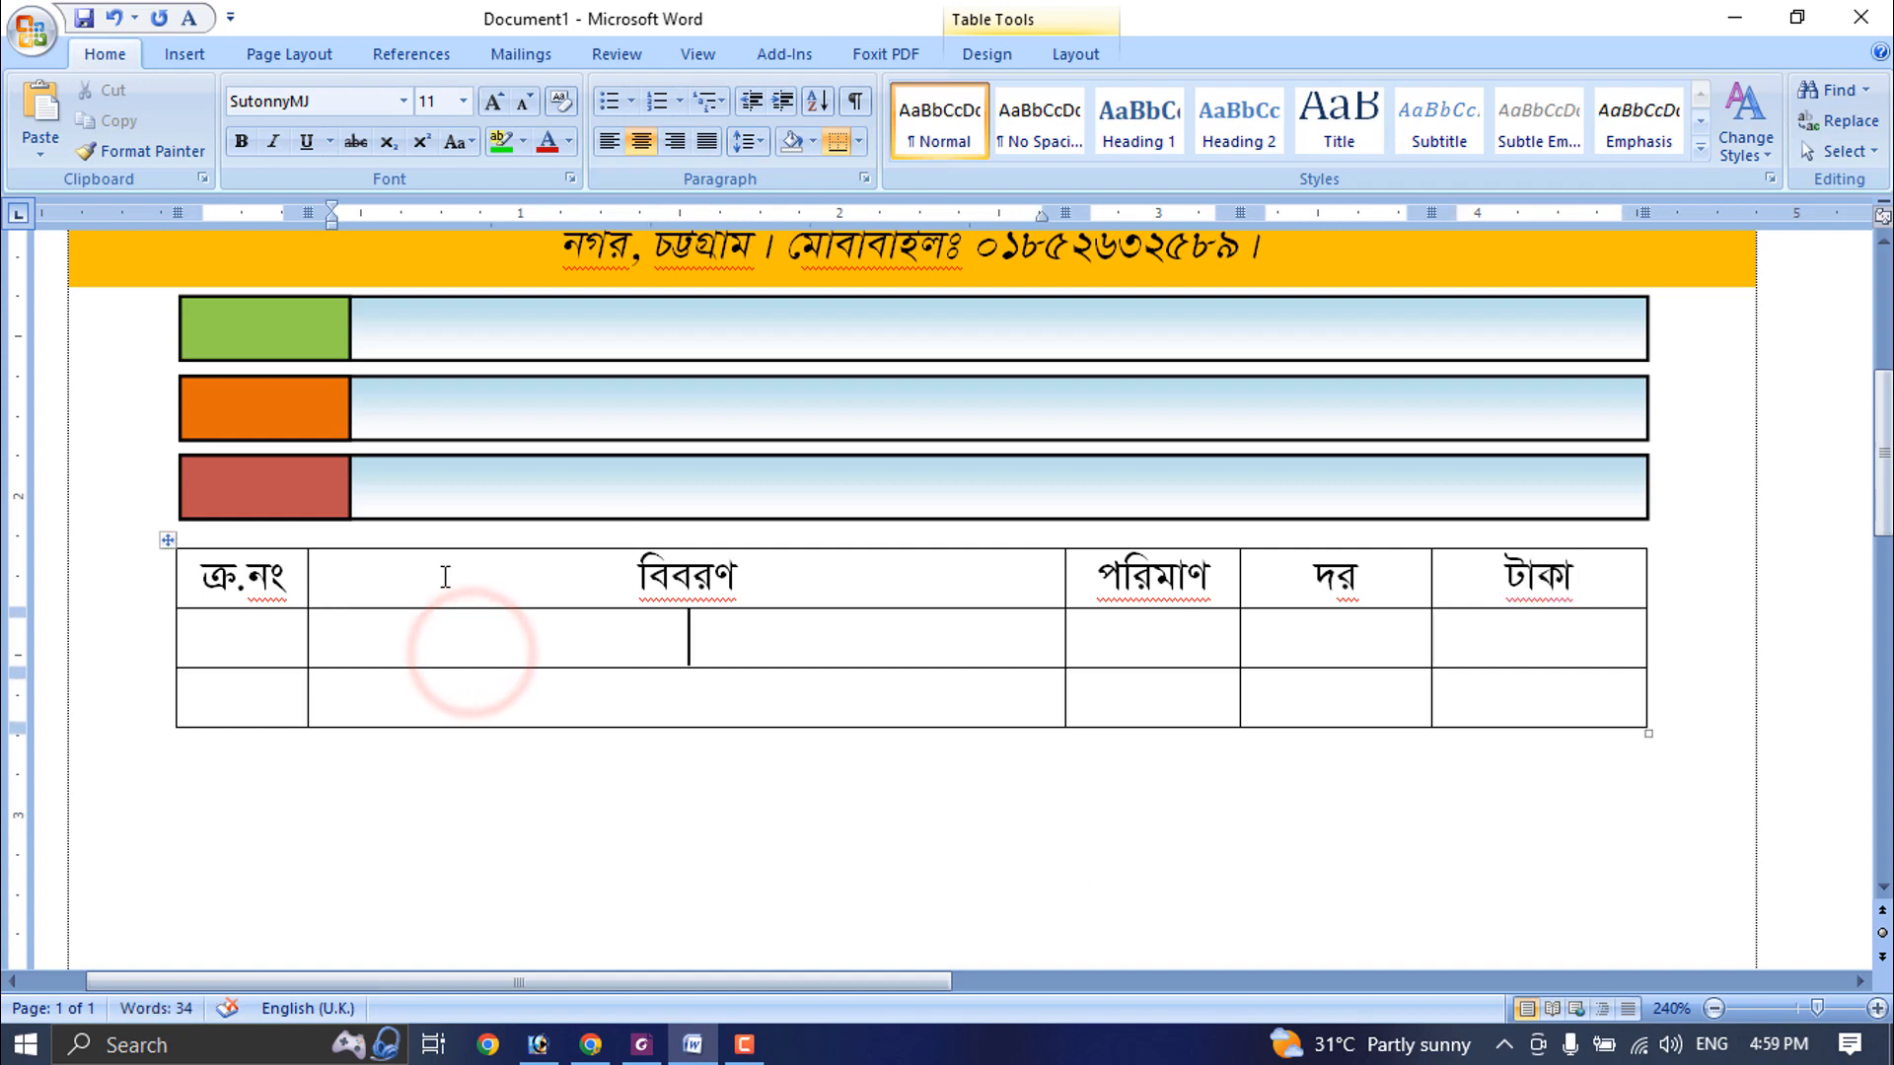
{"action": "left_click", "coordinate": [383, 636]}
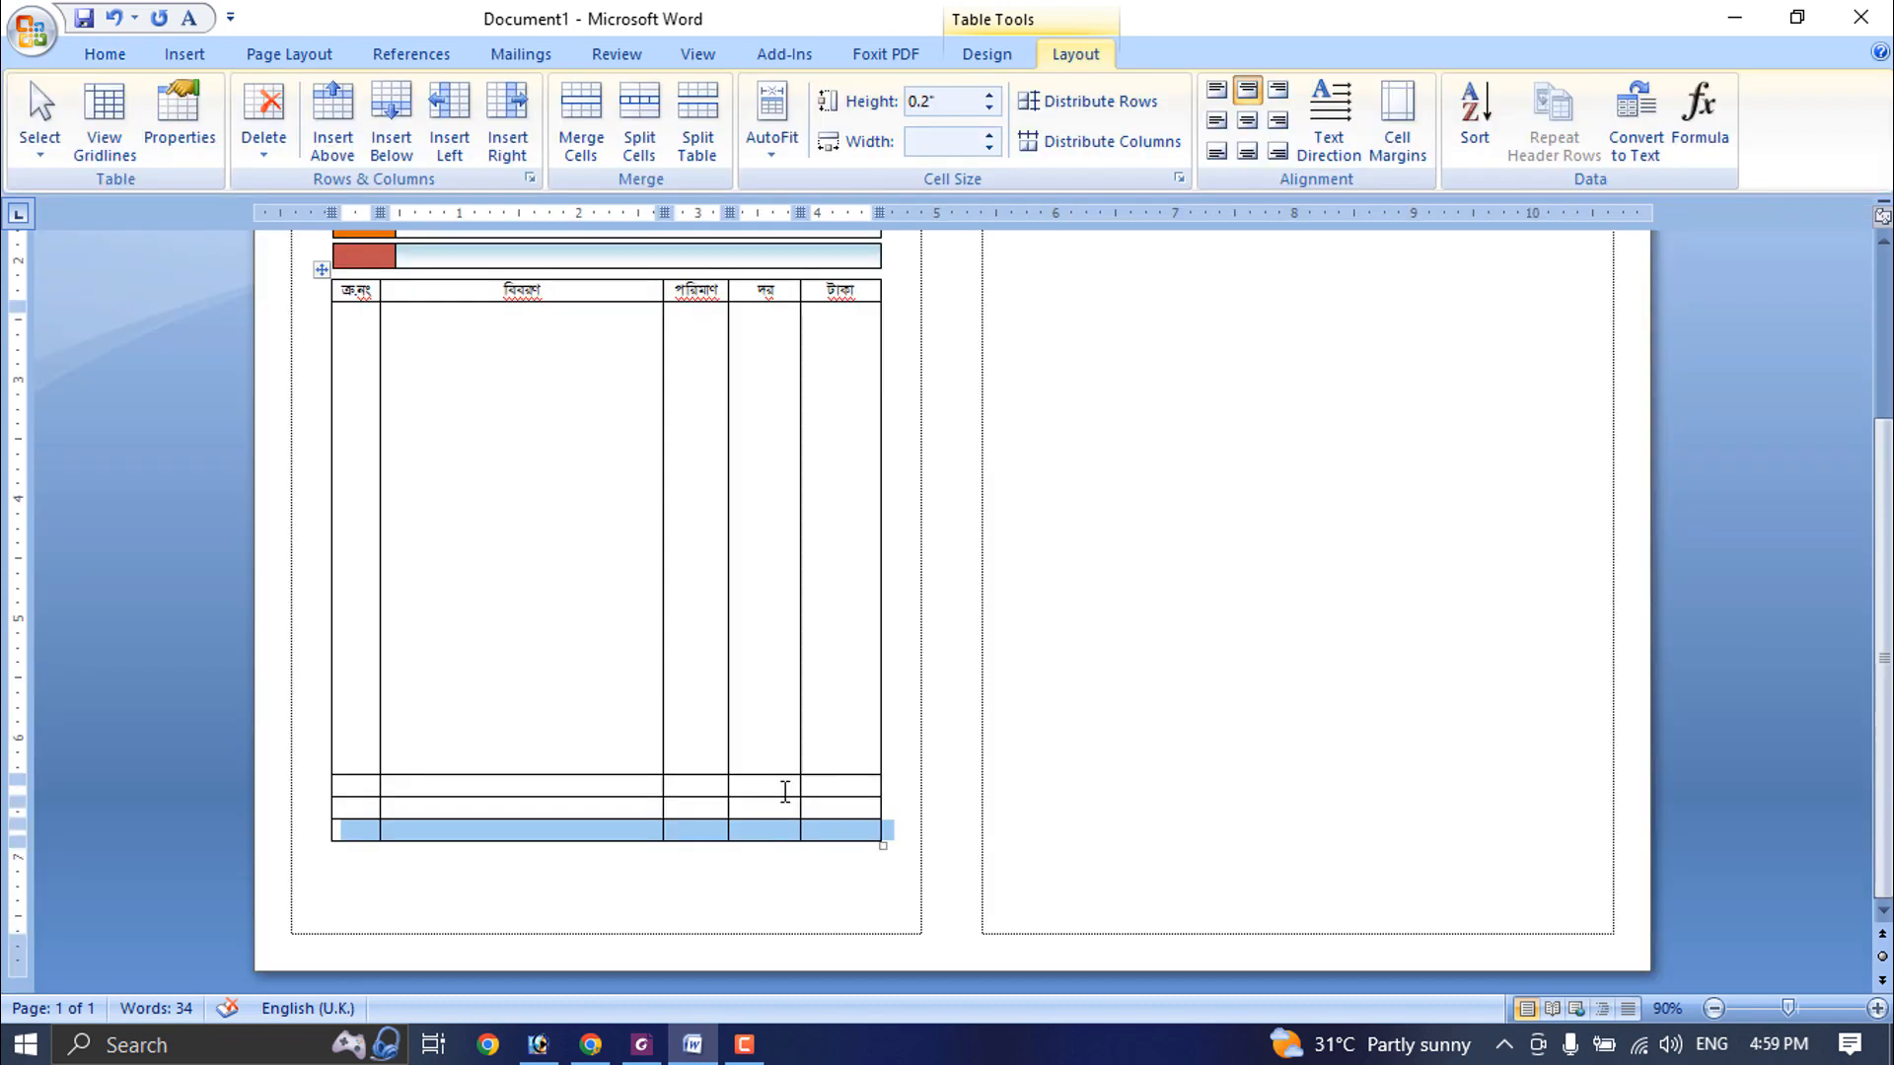
{"action": "left_click", "coordinate": [562, 720]}
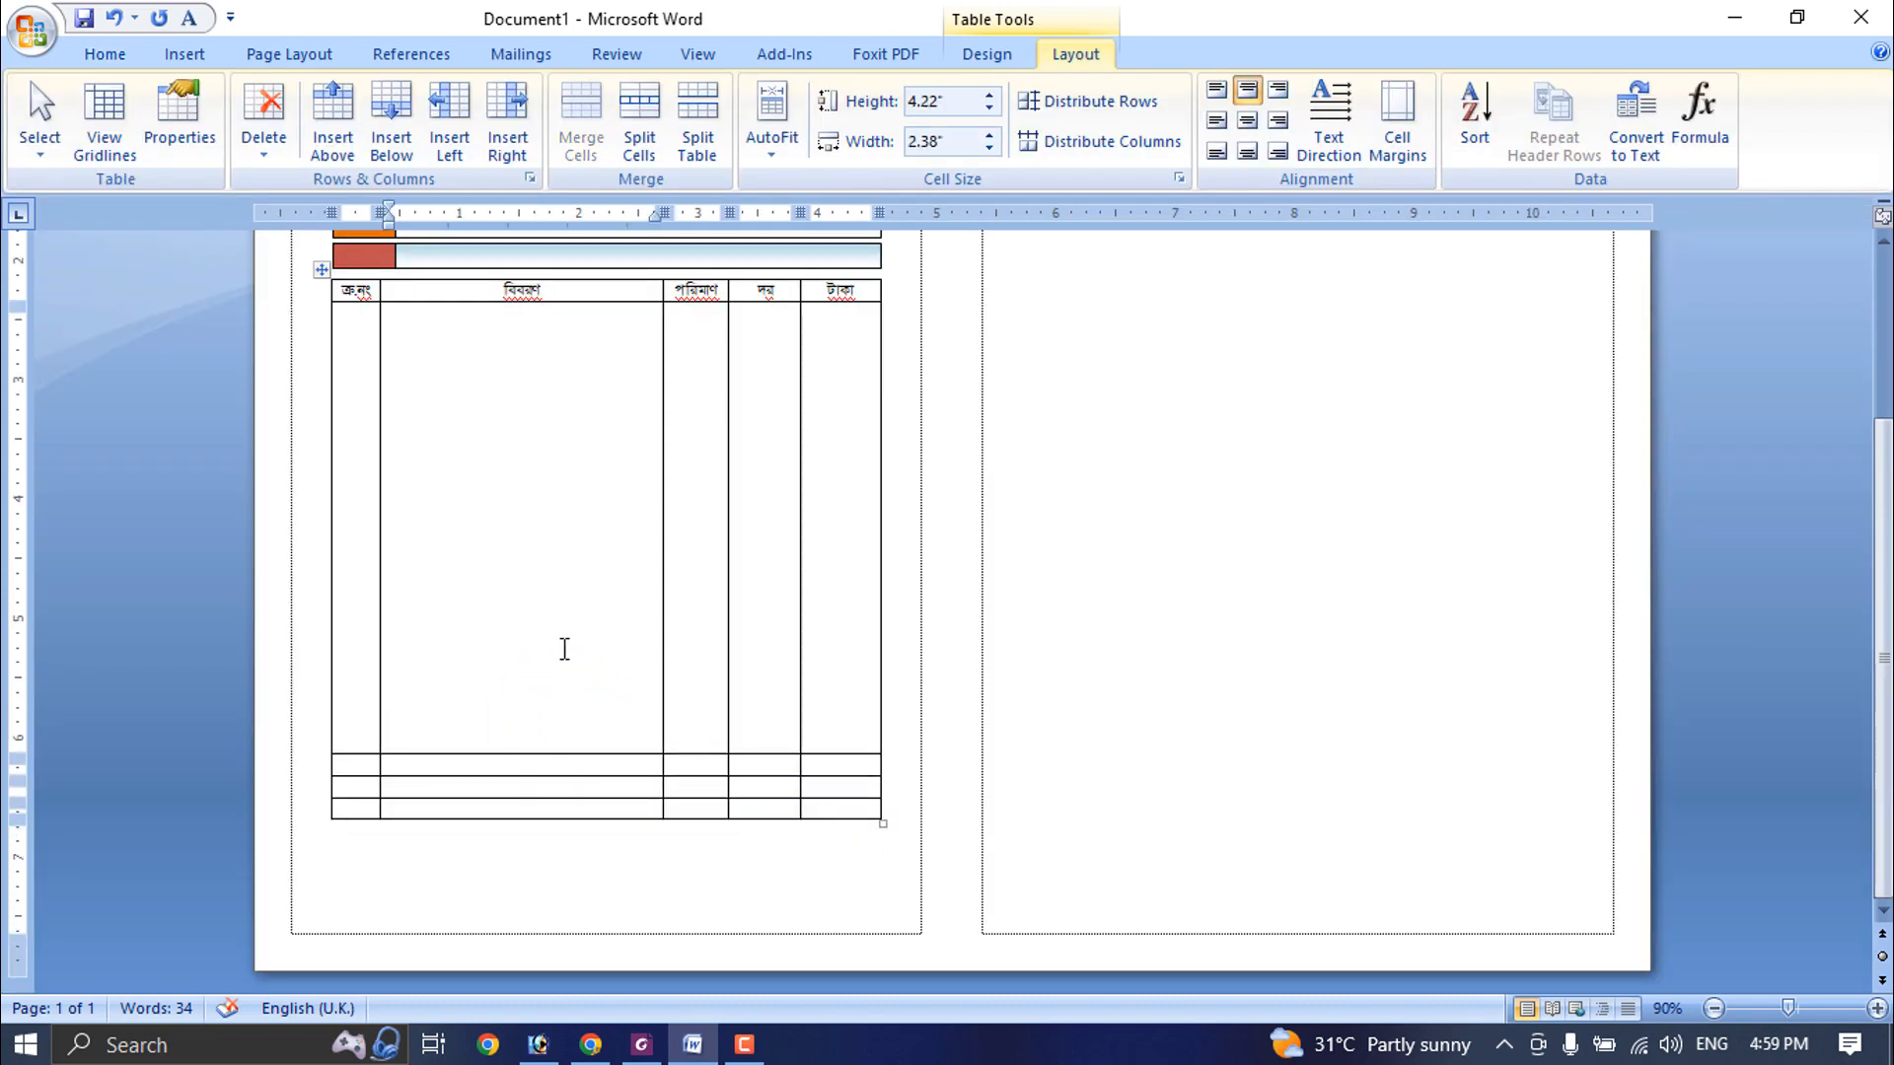
- Try to erase the borders between the বিবরণ column's cells below the header with the Eraser
{"action": "left_click_drag", "start_coordinate": [565, 460], "coordinate": [570, 789]}
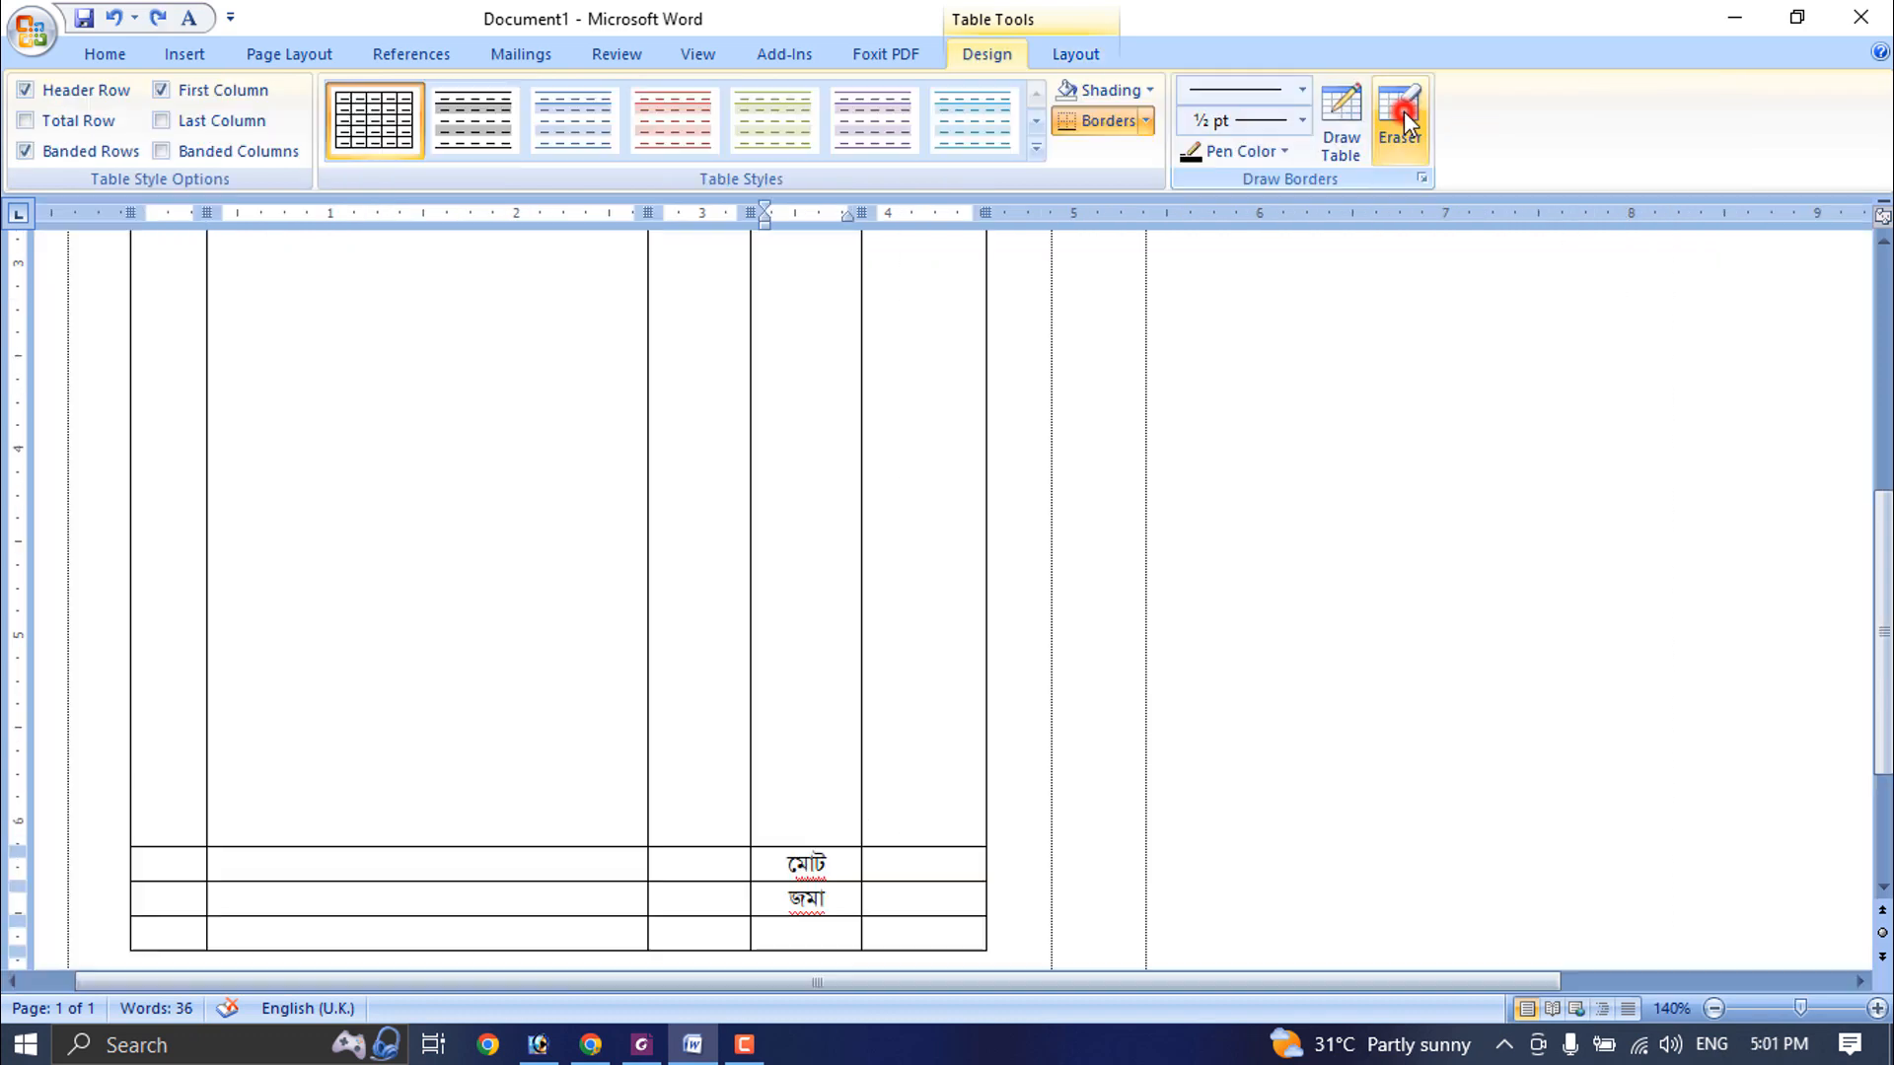
{"action": "left_click", "coordinate": [1404, 124]}
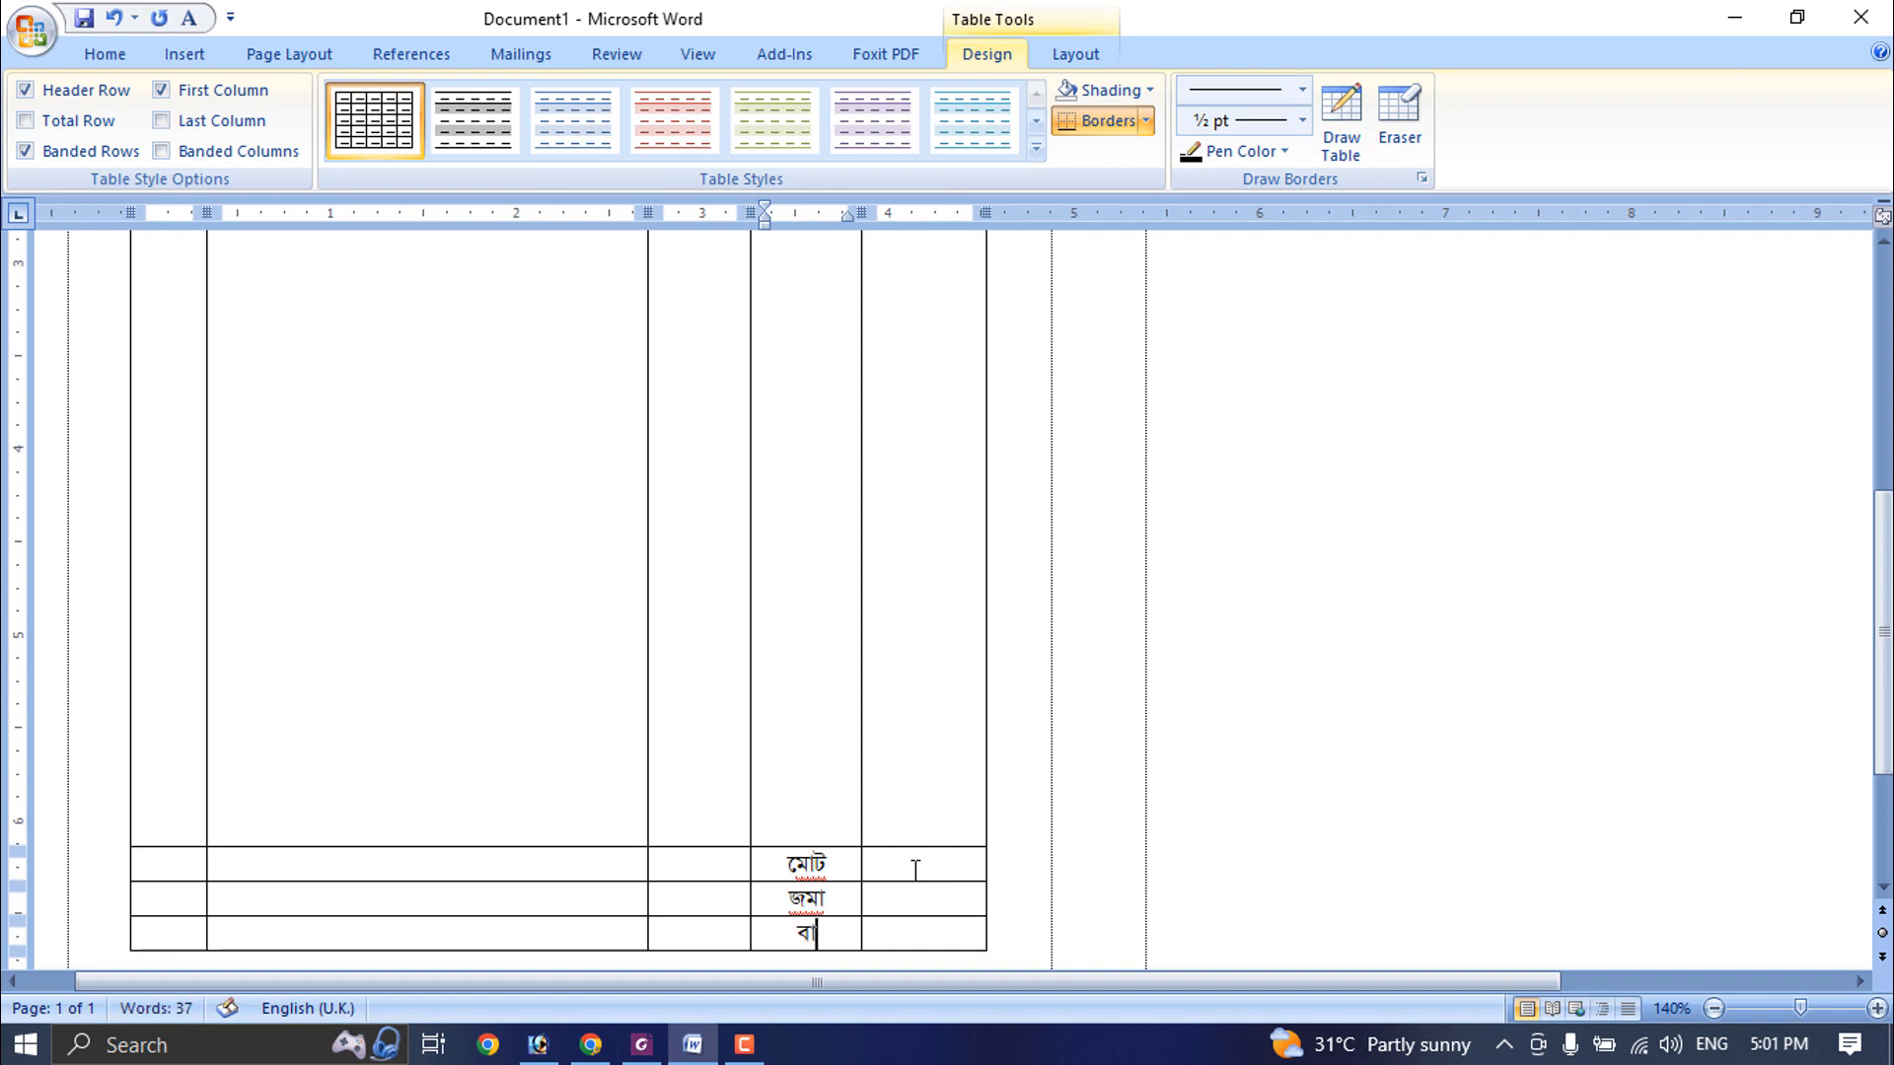
- Delete the empty lines in the tall body row under বিবরণ so it shrinks to a single line
{"action": "scroll", "coordinate": [915, 870], "scroll_direction": "down", "scroll_amount": 10}
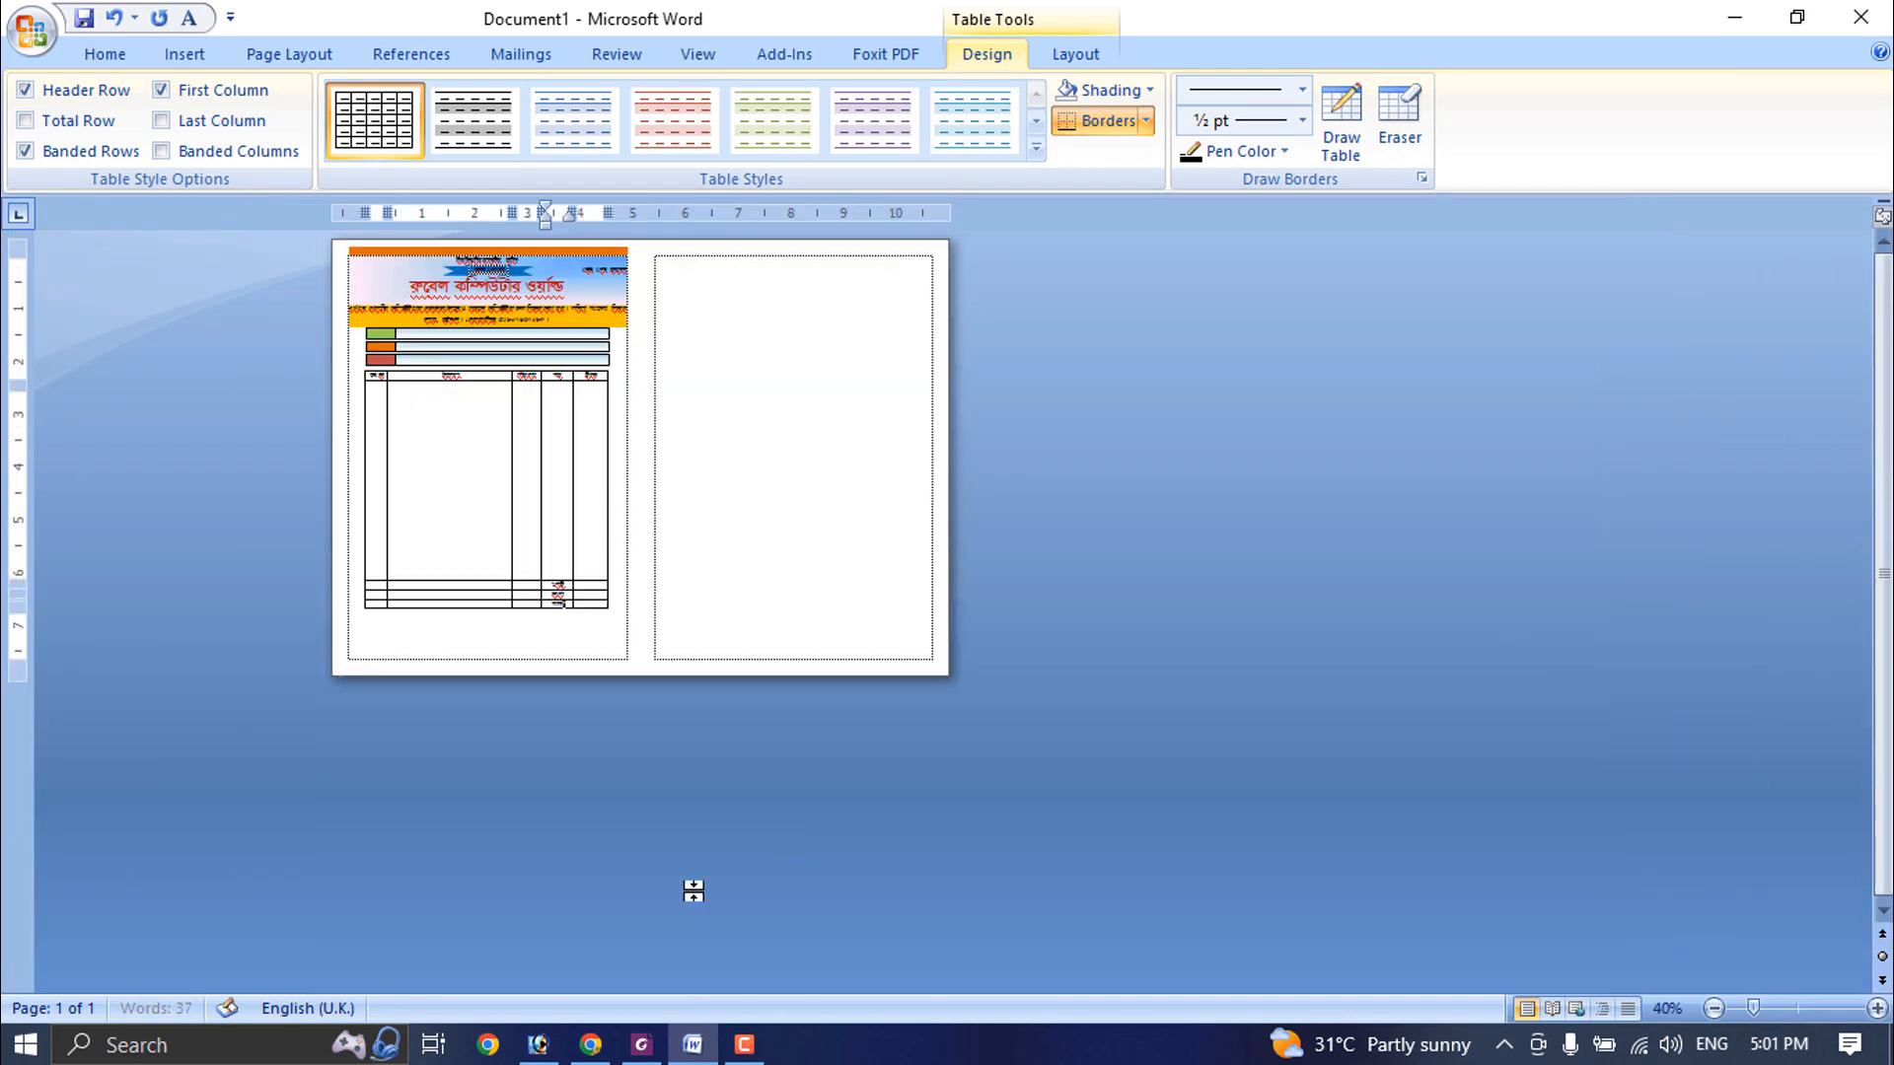
{"action": "left_click_drag", "start_coordinate": [438, 553], "coordinate": [437, 386]}
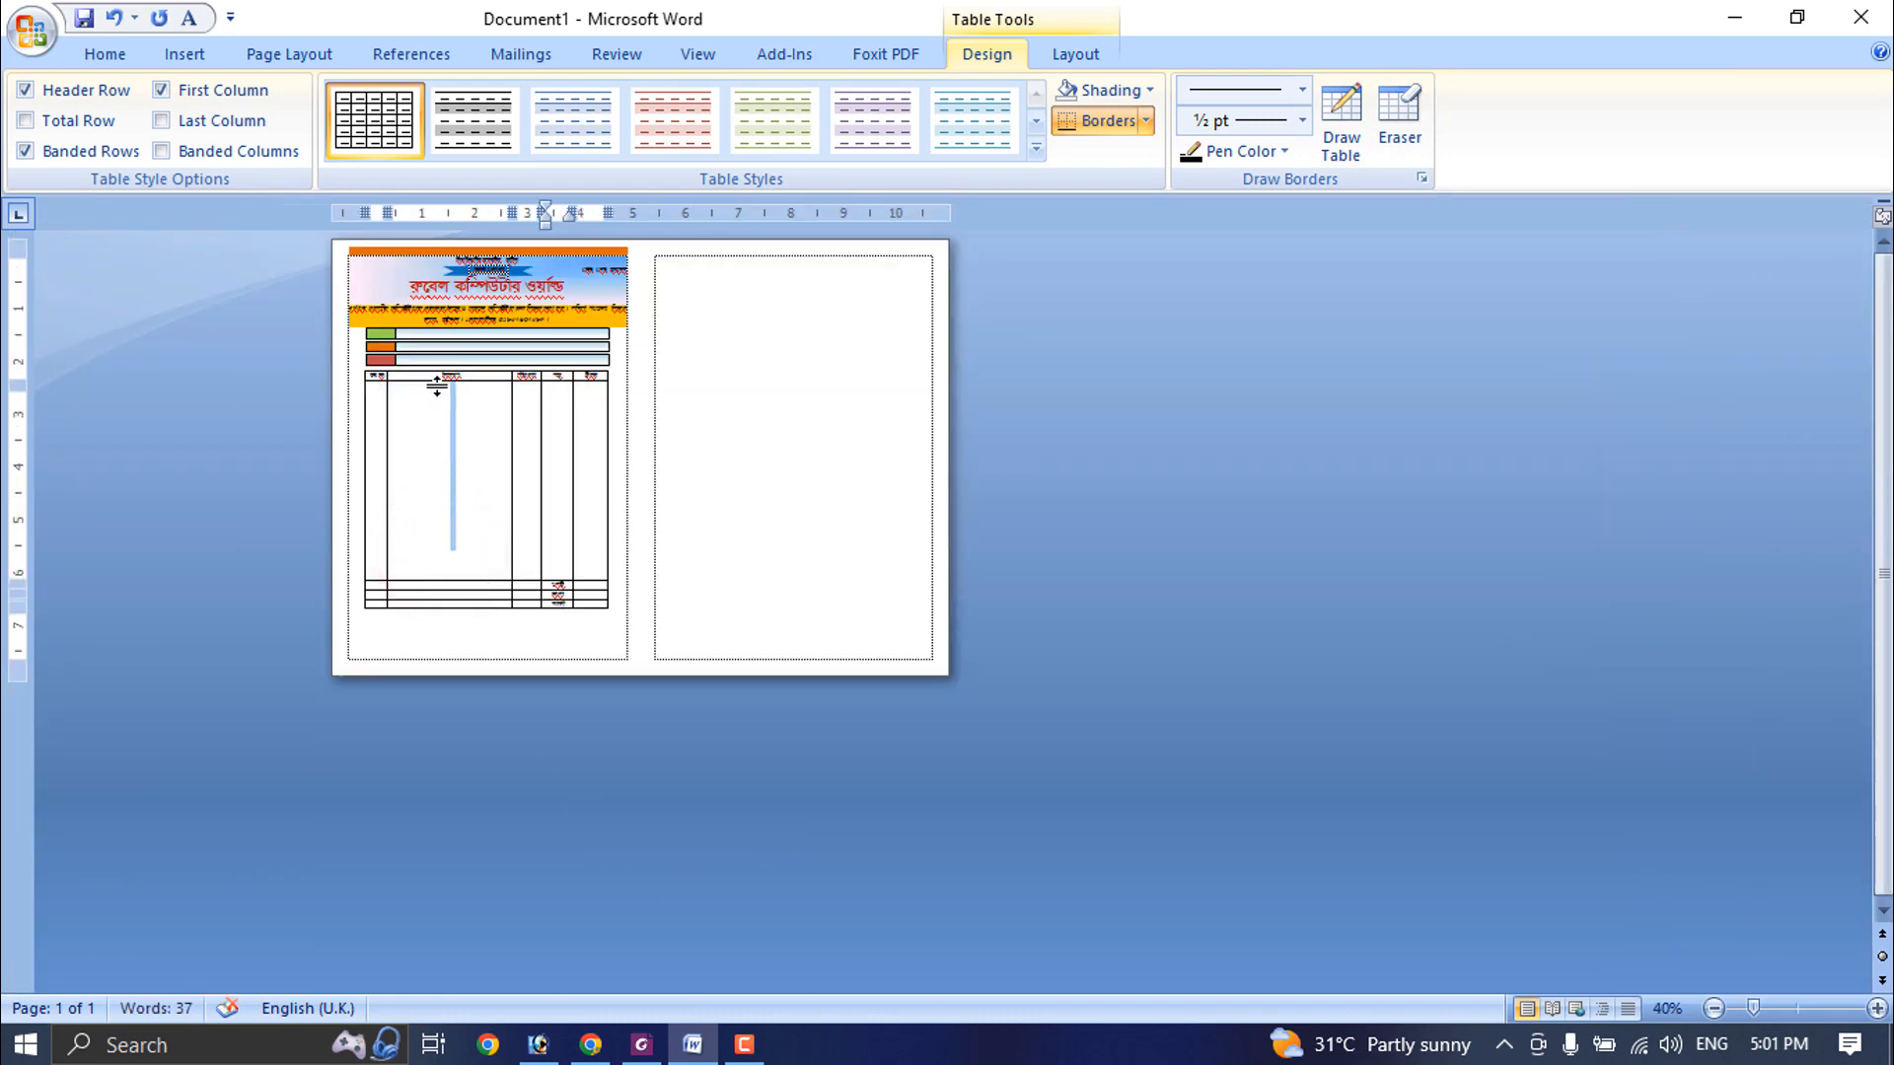
{"action": "key", "text": "Delete"}
{"action": "key", "text": "Delete"}
{"action": "key", "text": "Delete"}
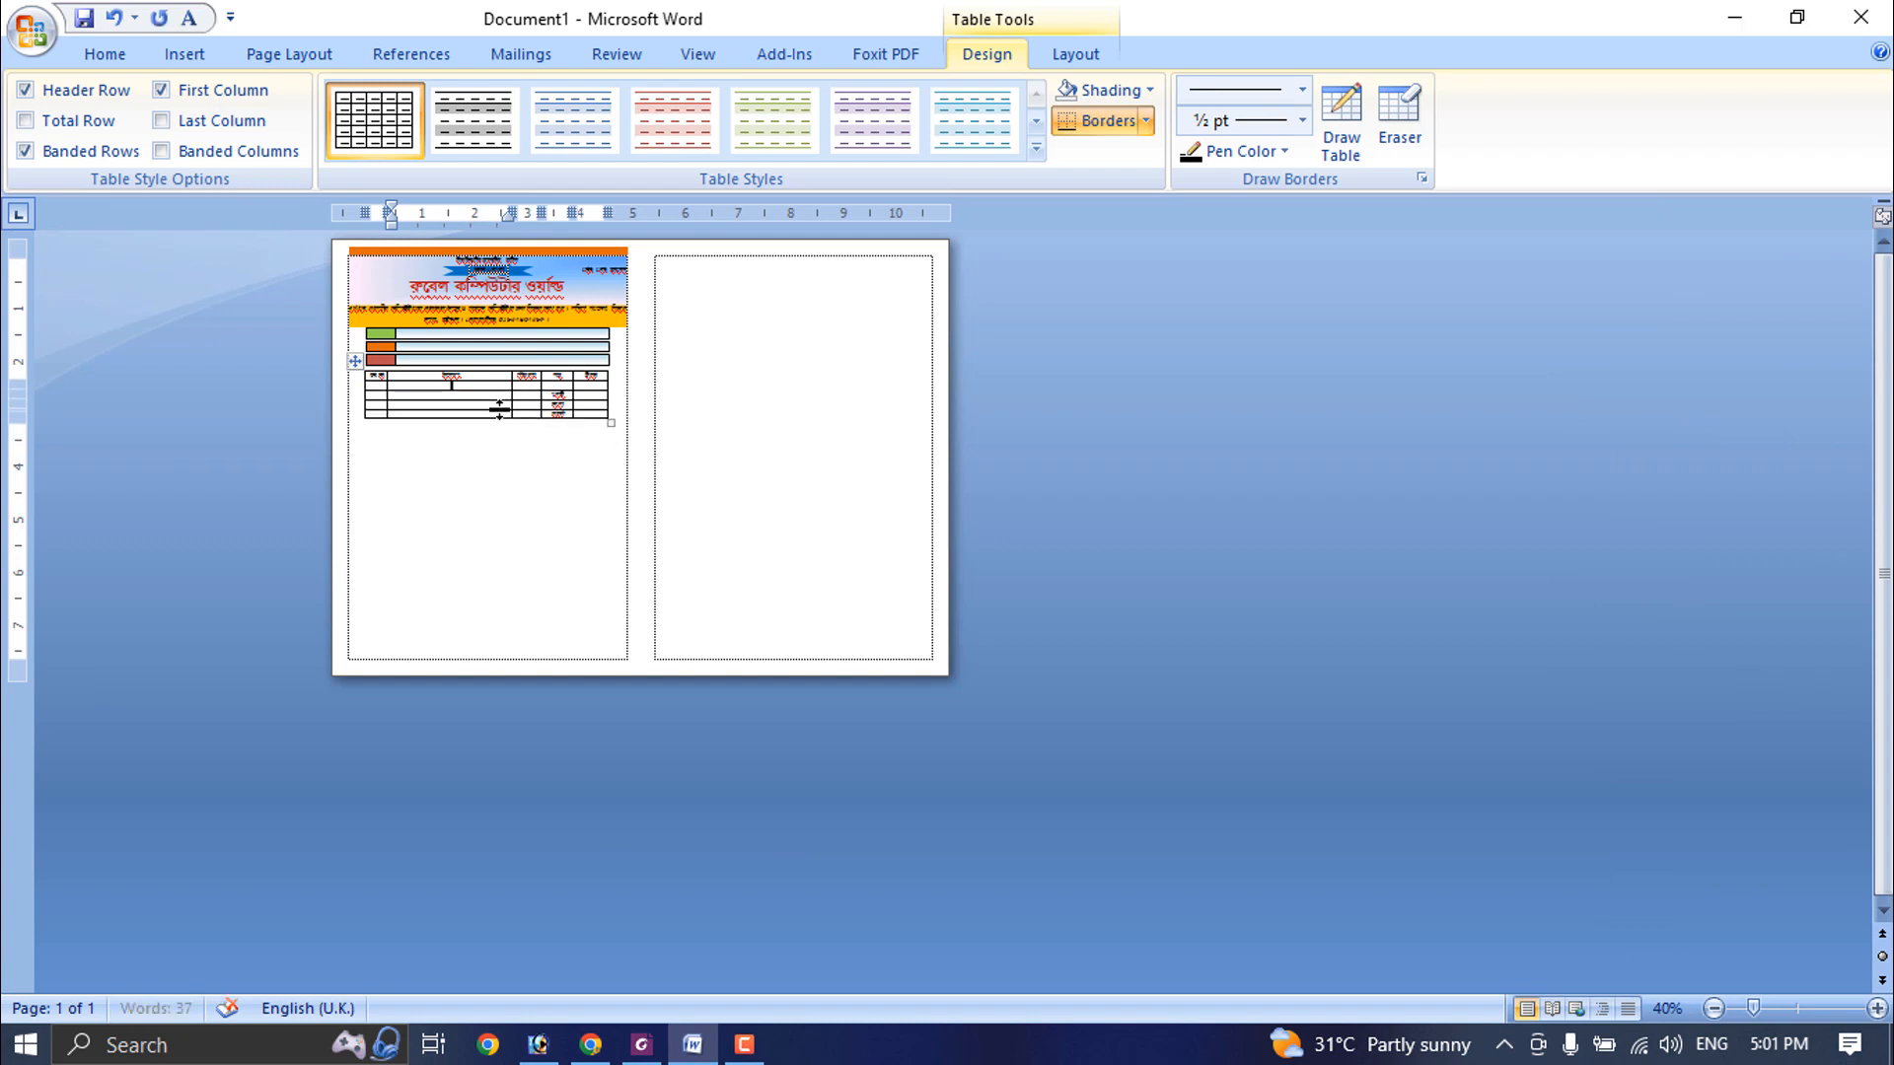
- Lower the bottom border of the body row below the header to make the row about 3.64" tall
{"action": "scroll", "coordinate": [603, 582], "scroll_direction": "up", "scroll_amount": 5}
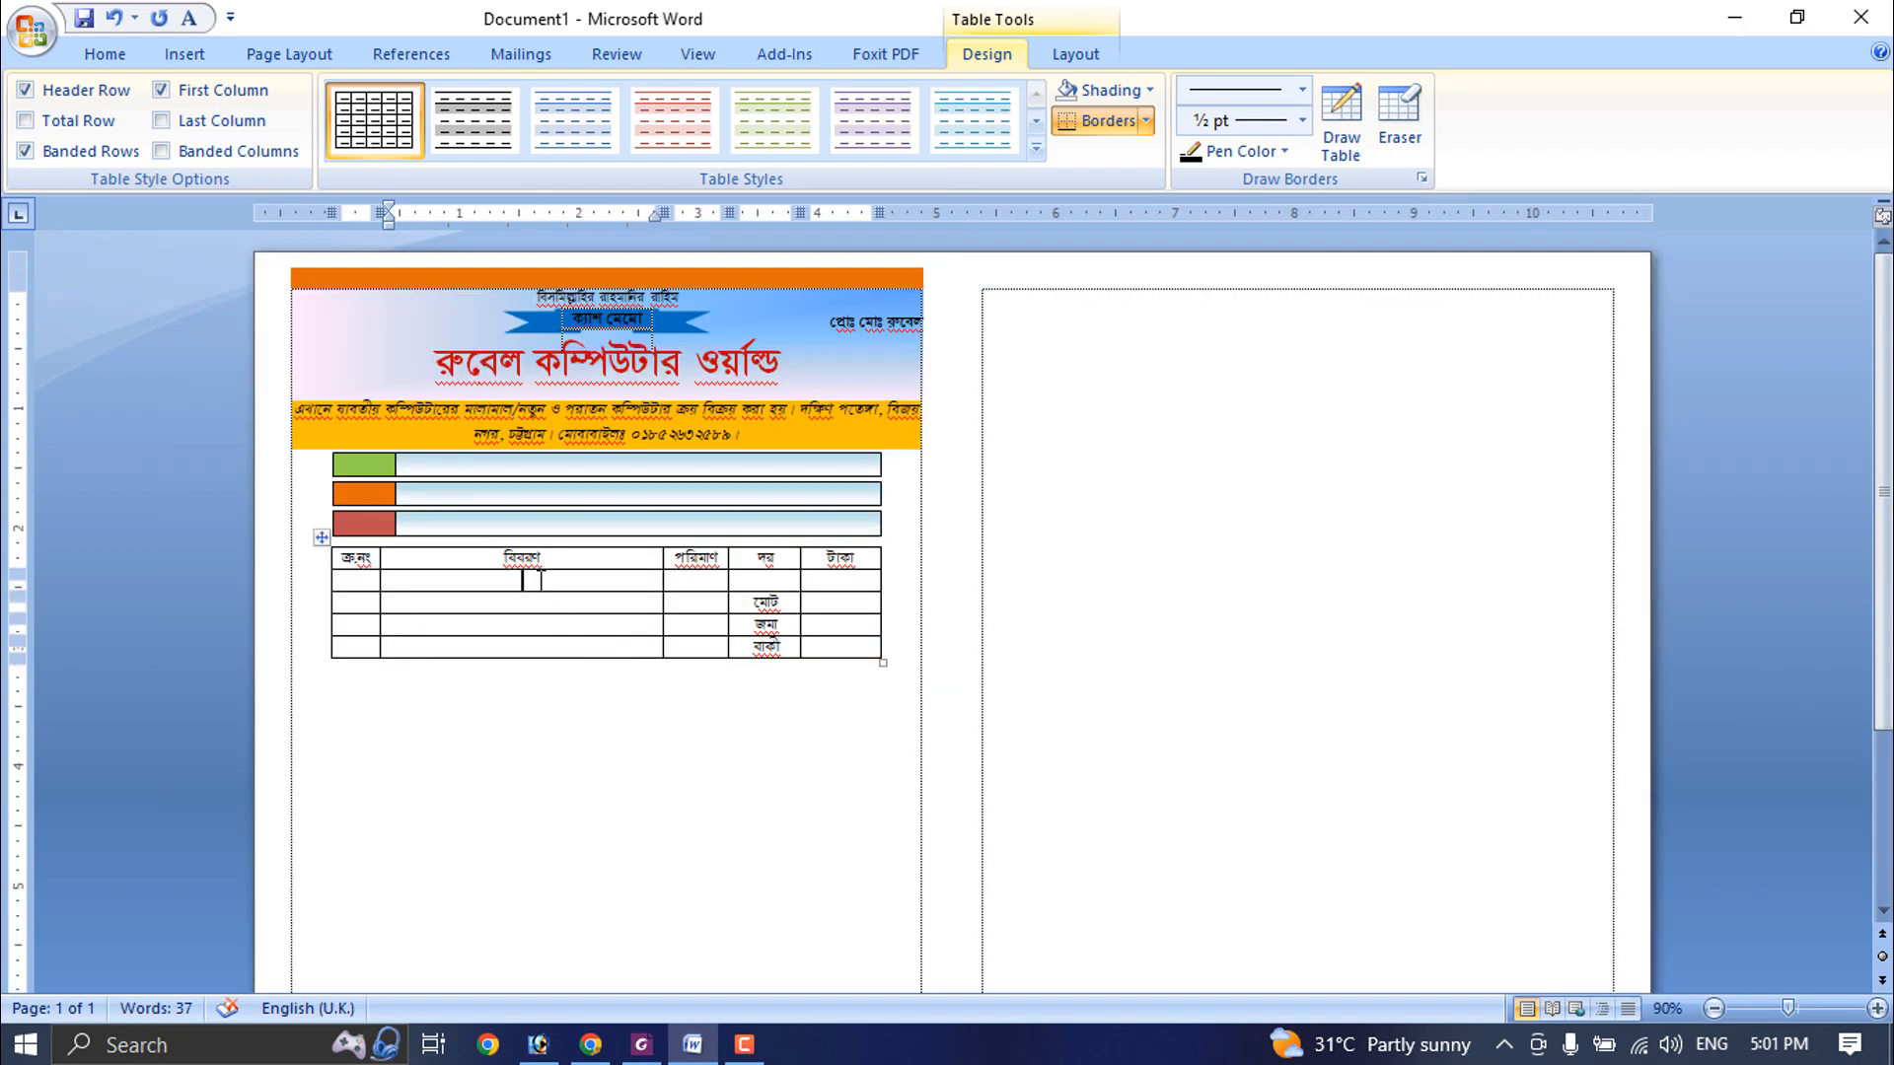
{"action": "left_click_drag", "start_coordinate": [533, 590], "coordinate": [537, 817]}
{"action": "scroll", "coordinate": [558, 767], "scroll_direction": "down", "scroll_amount": 5}
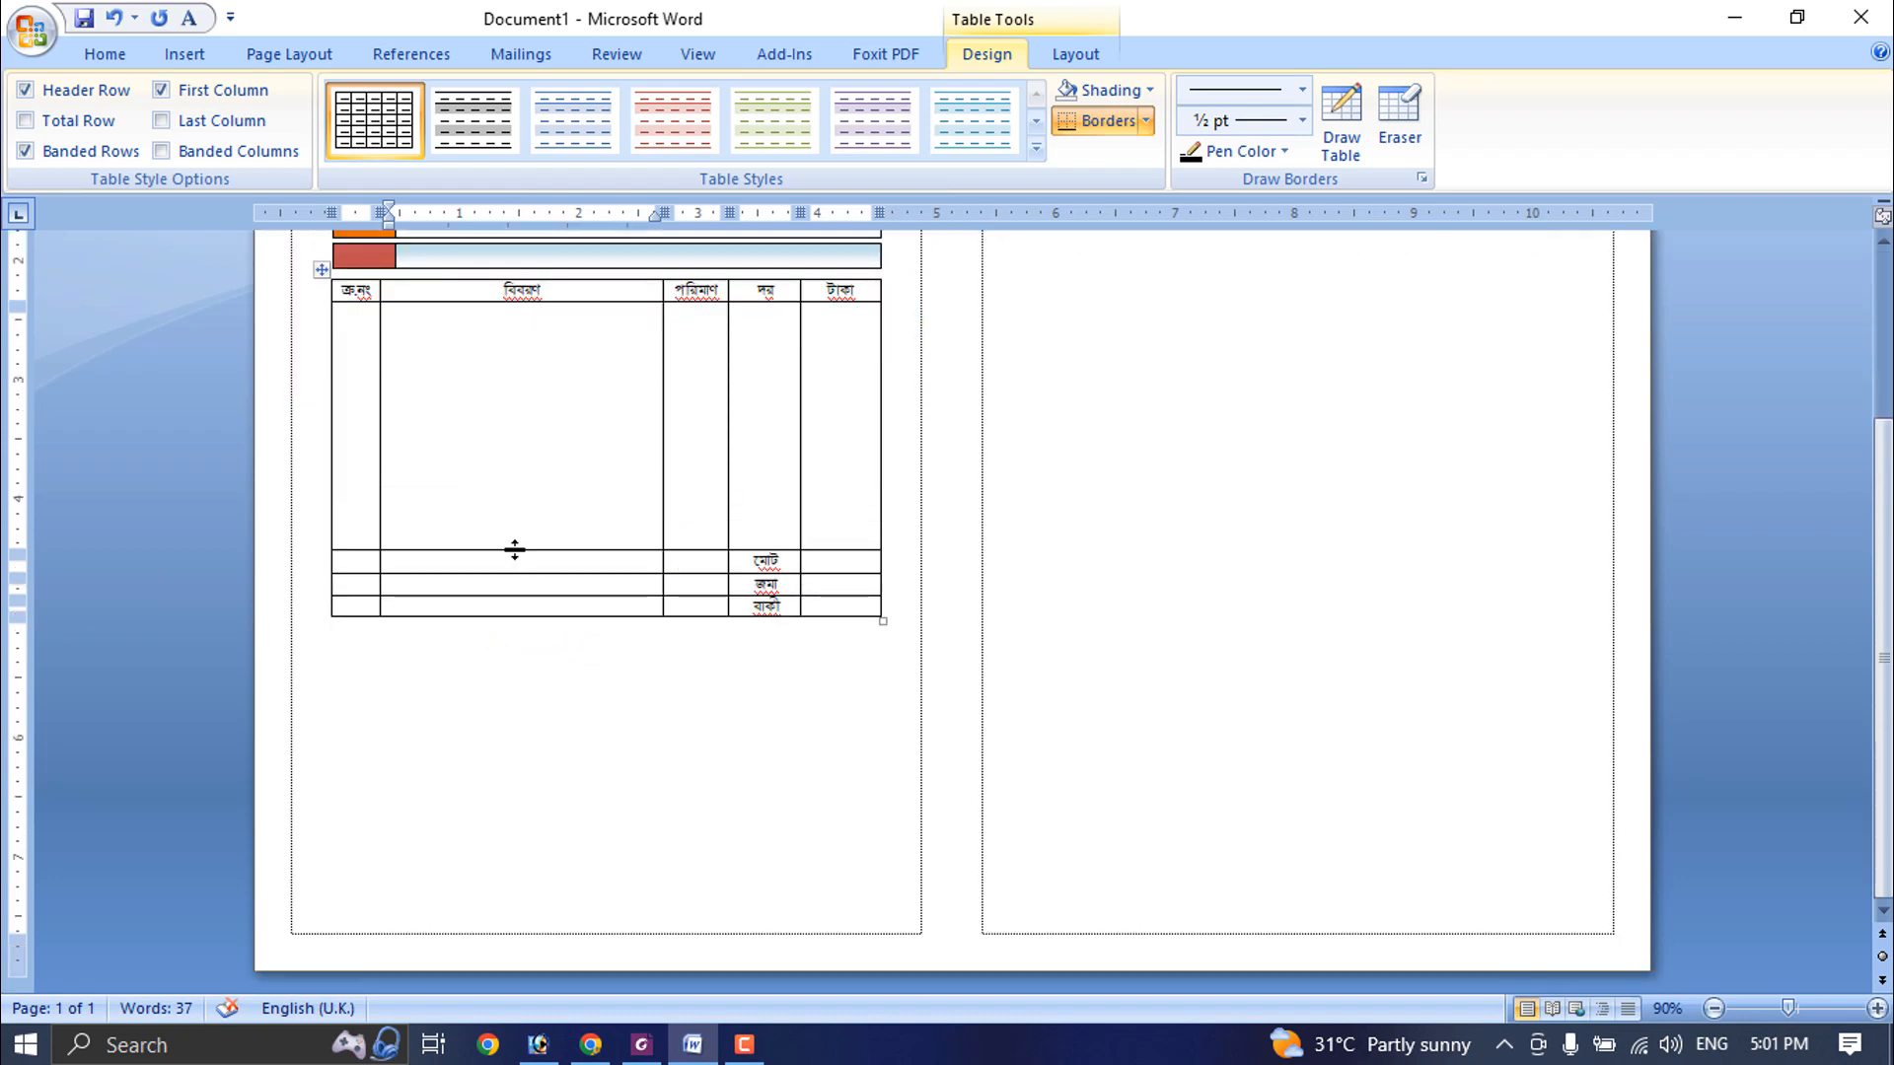
{"action": "left_click_drag", "start_coordinate": [514, 550], "coordinate": [562, 795]}
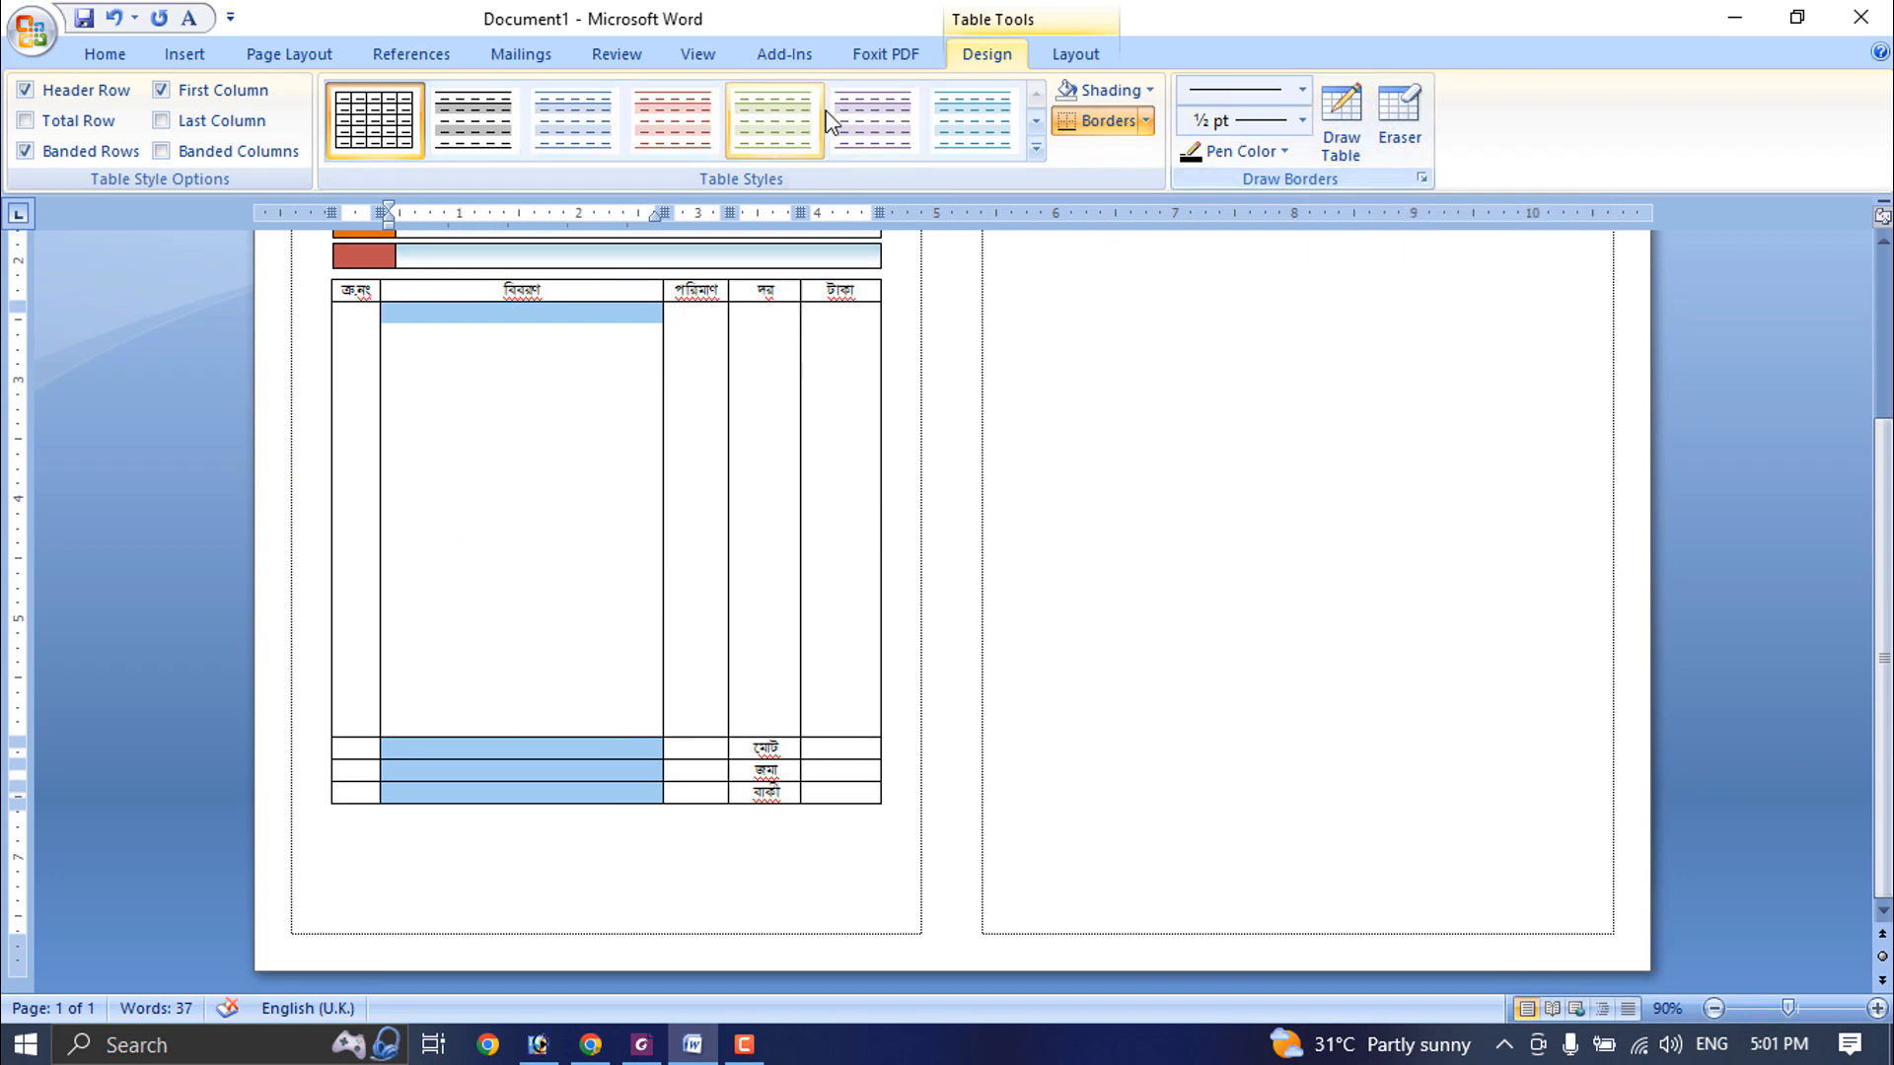
- Merge the tall body cell with the three cells beneath it in each of the বিবরণ, পরিমাণ and ক্র.নং columns
{"action": "left_click", "coordinate": [1076, 55]}
{"action": "left_click", "coordinate": [577, 107]}
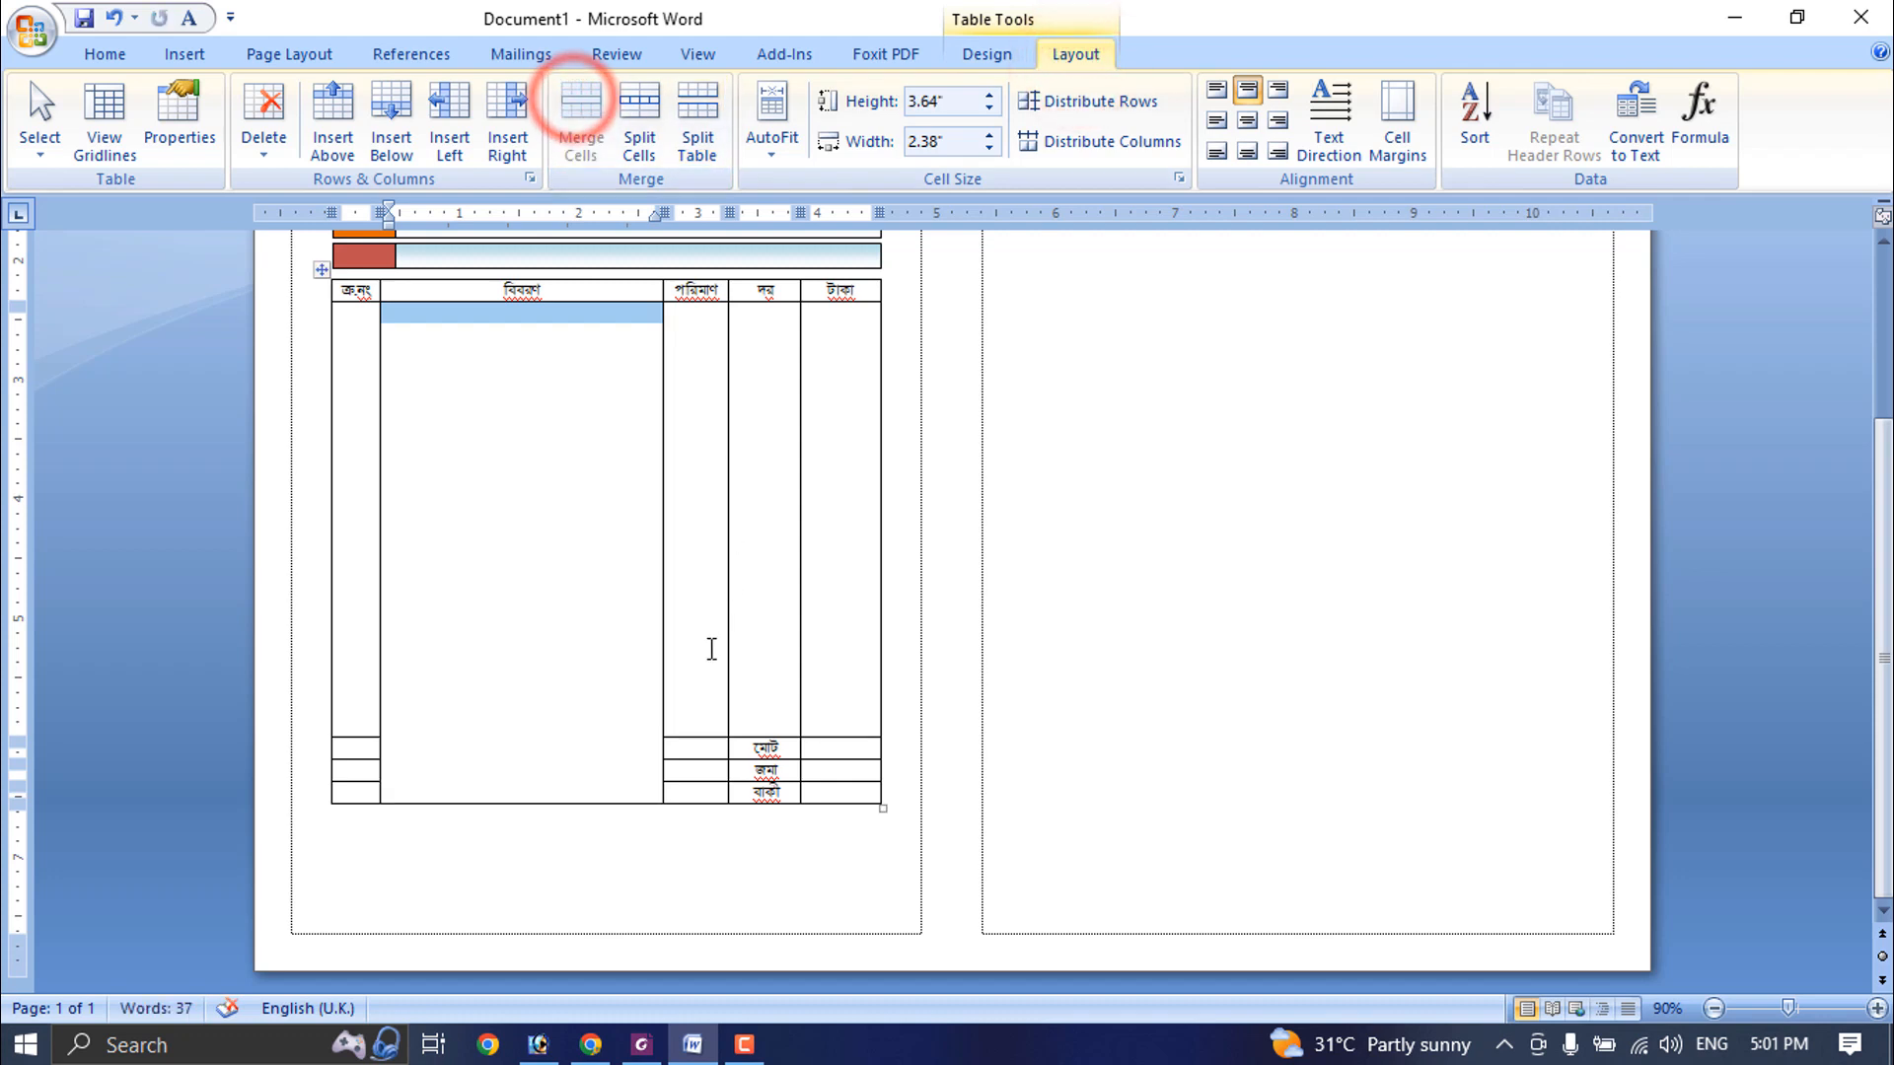
{"action": "left_click_drag", "start_coordinate": [707, 647], "coordinate": [698, 791]}
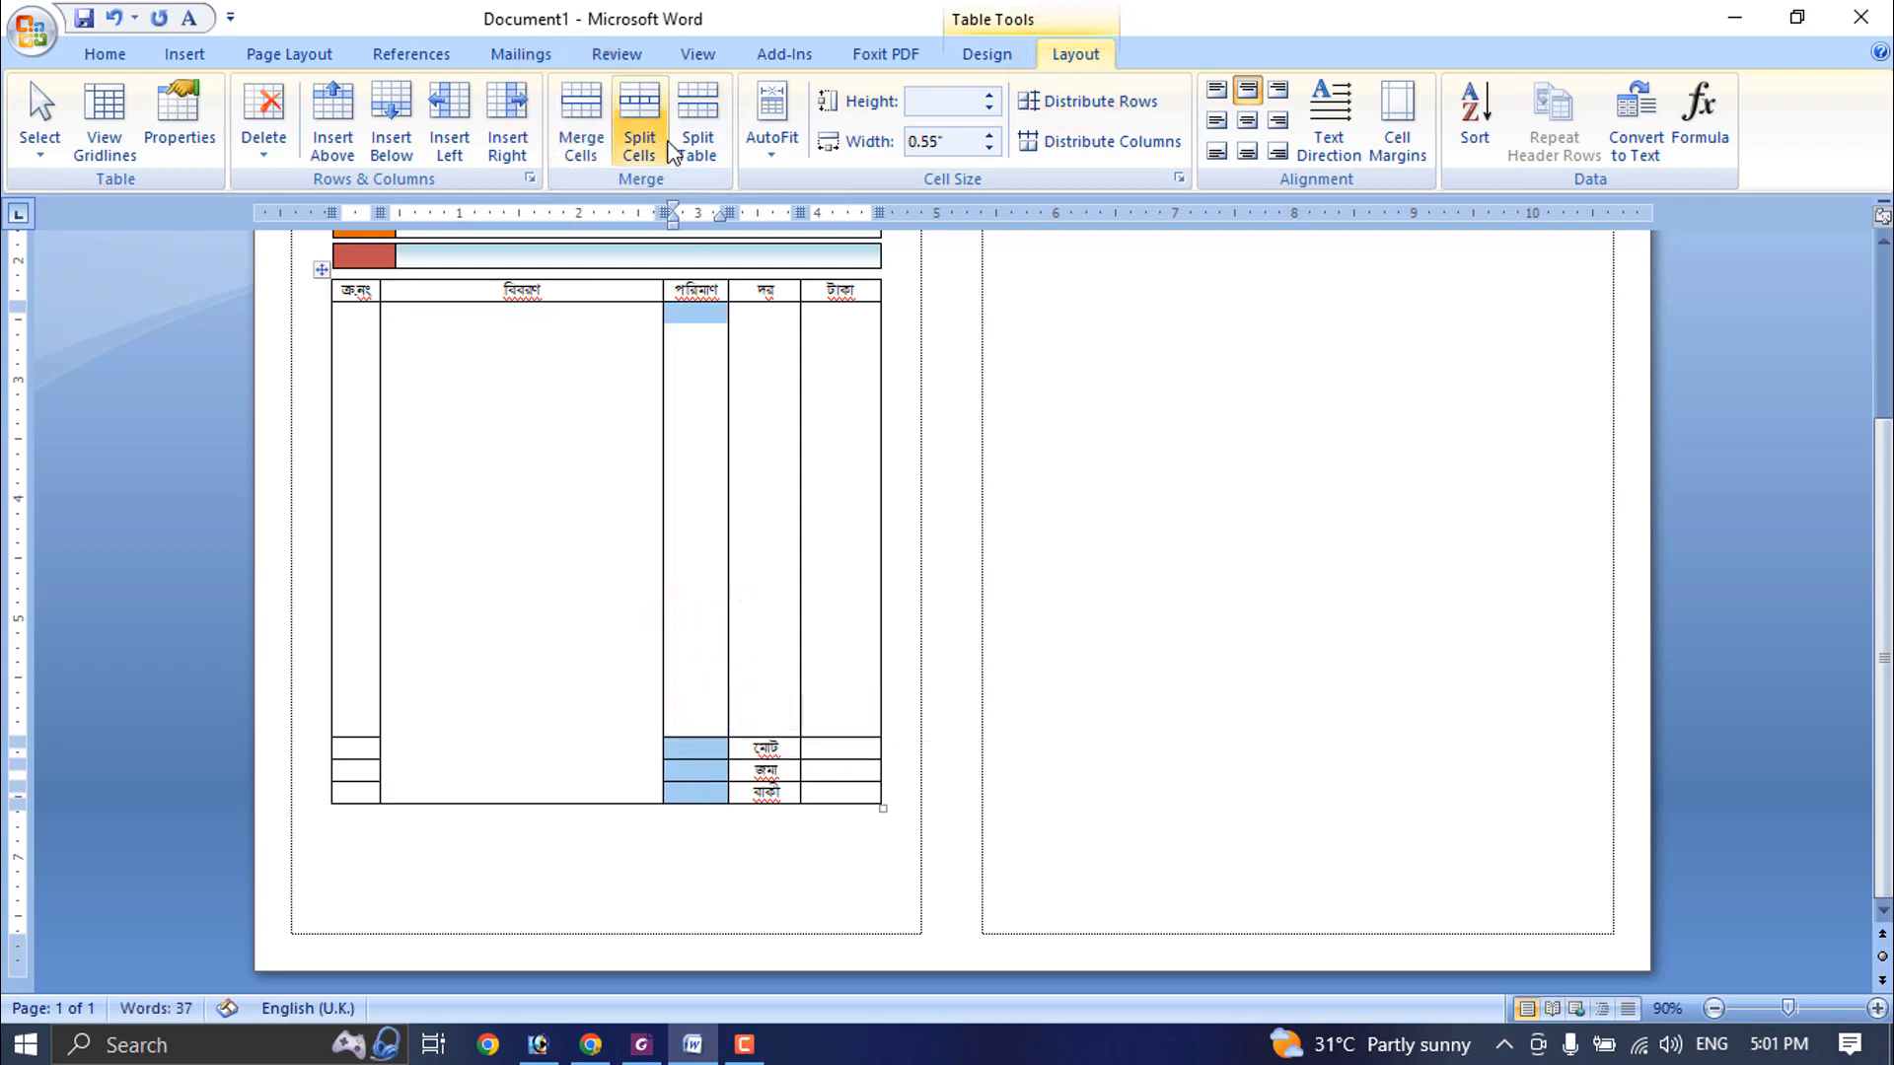
{"action": "left_click", "coordinate": [580, 103]}
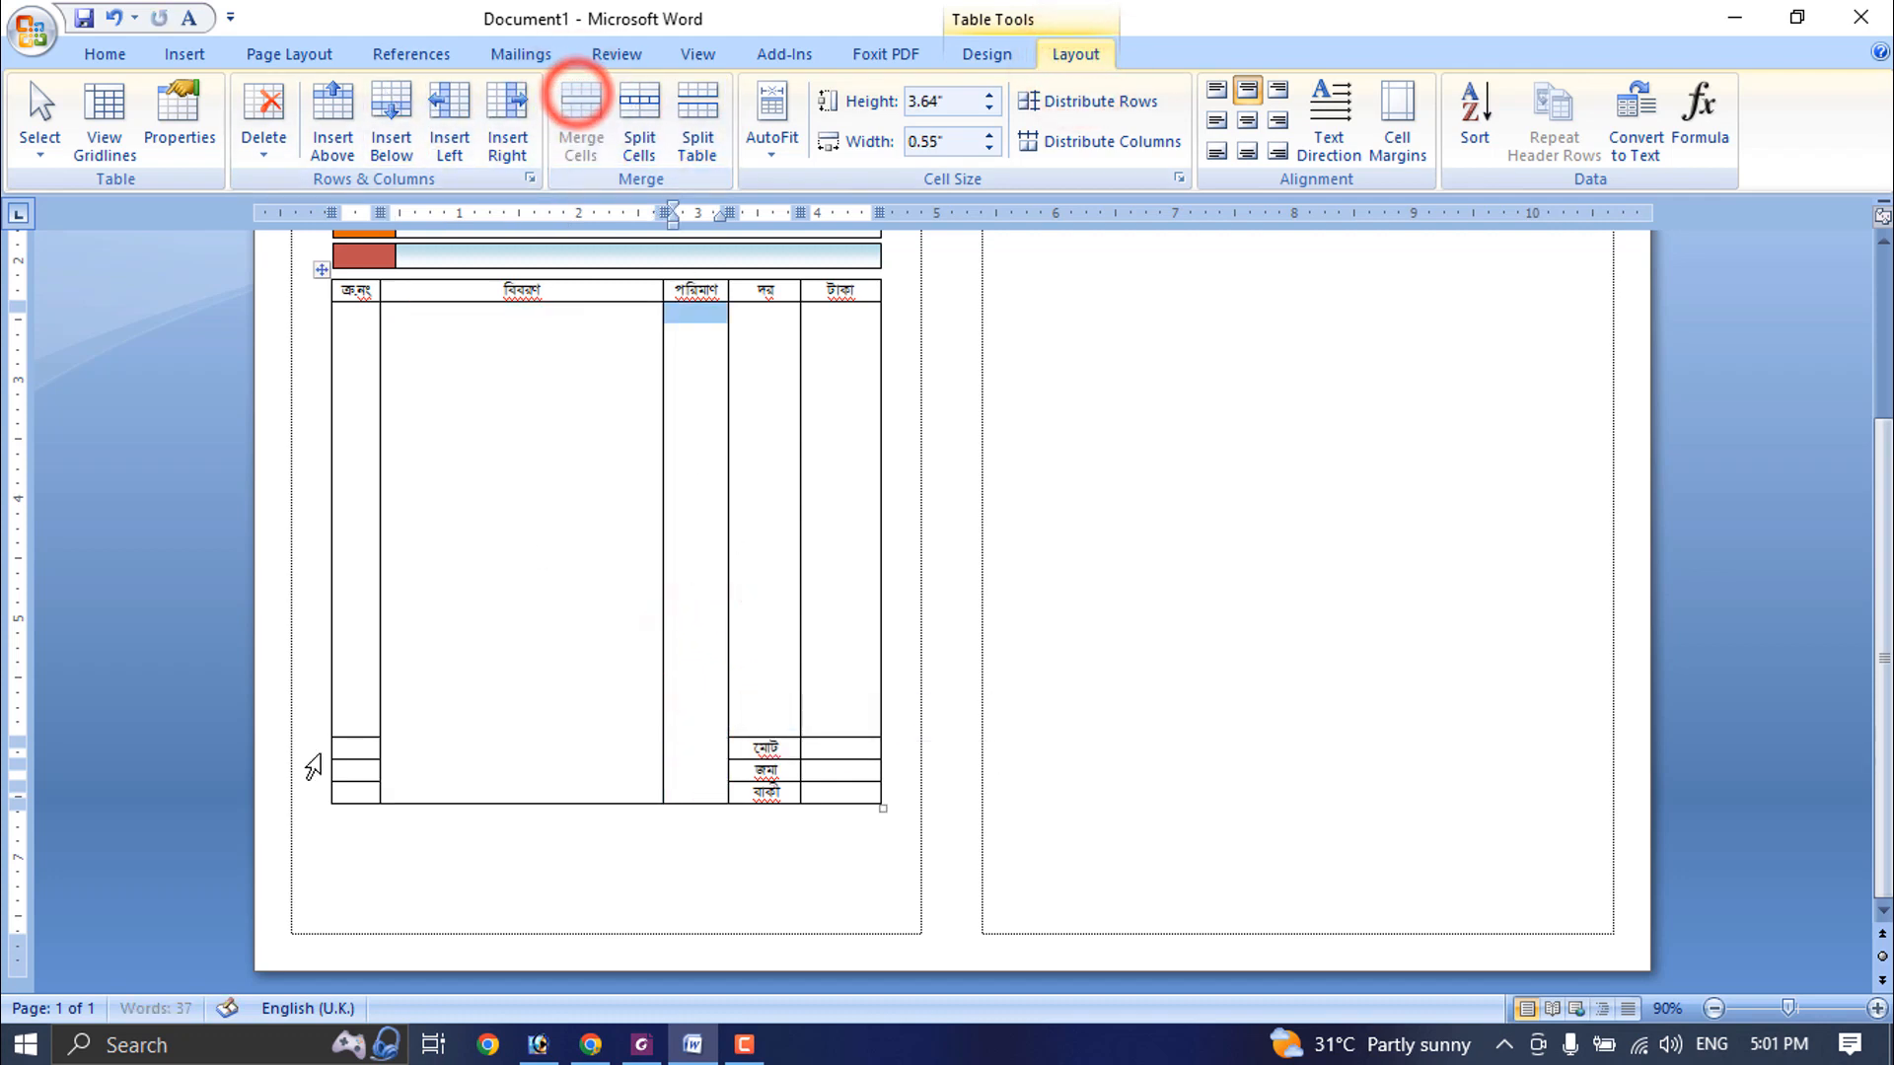
{"action": "left_click_drag", "start_coordinate": [343, 679], "coordinate": [398, 757]}
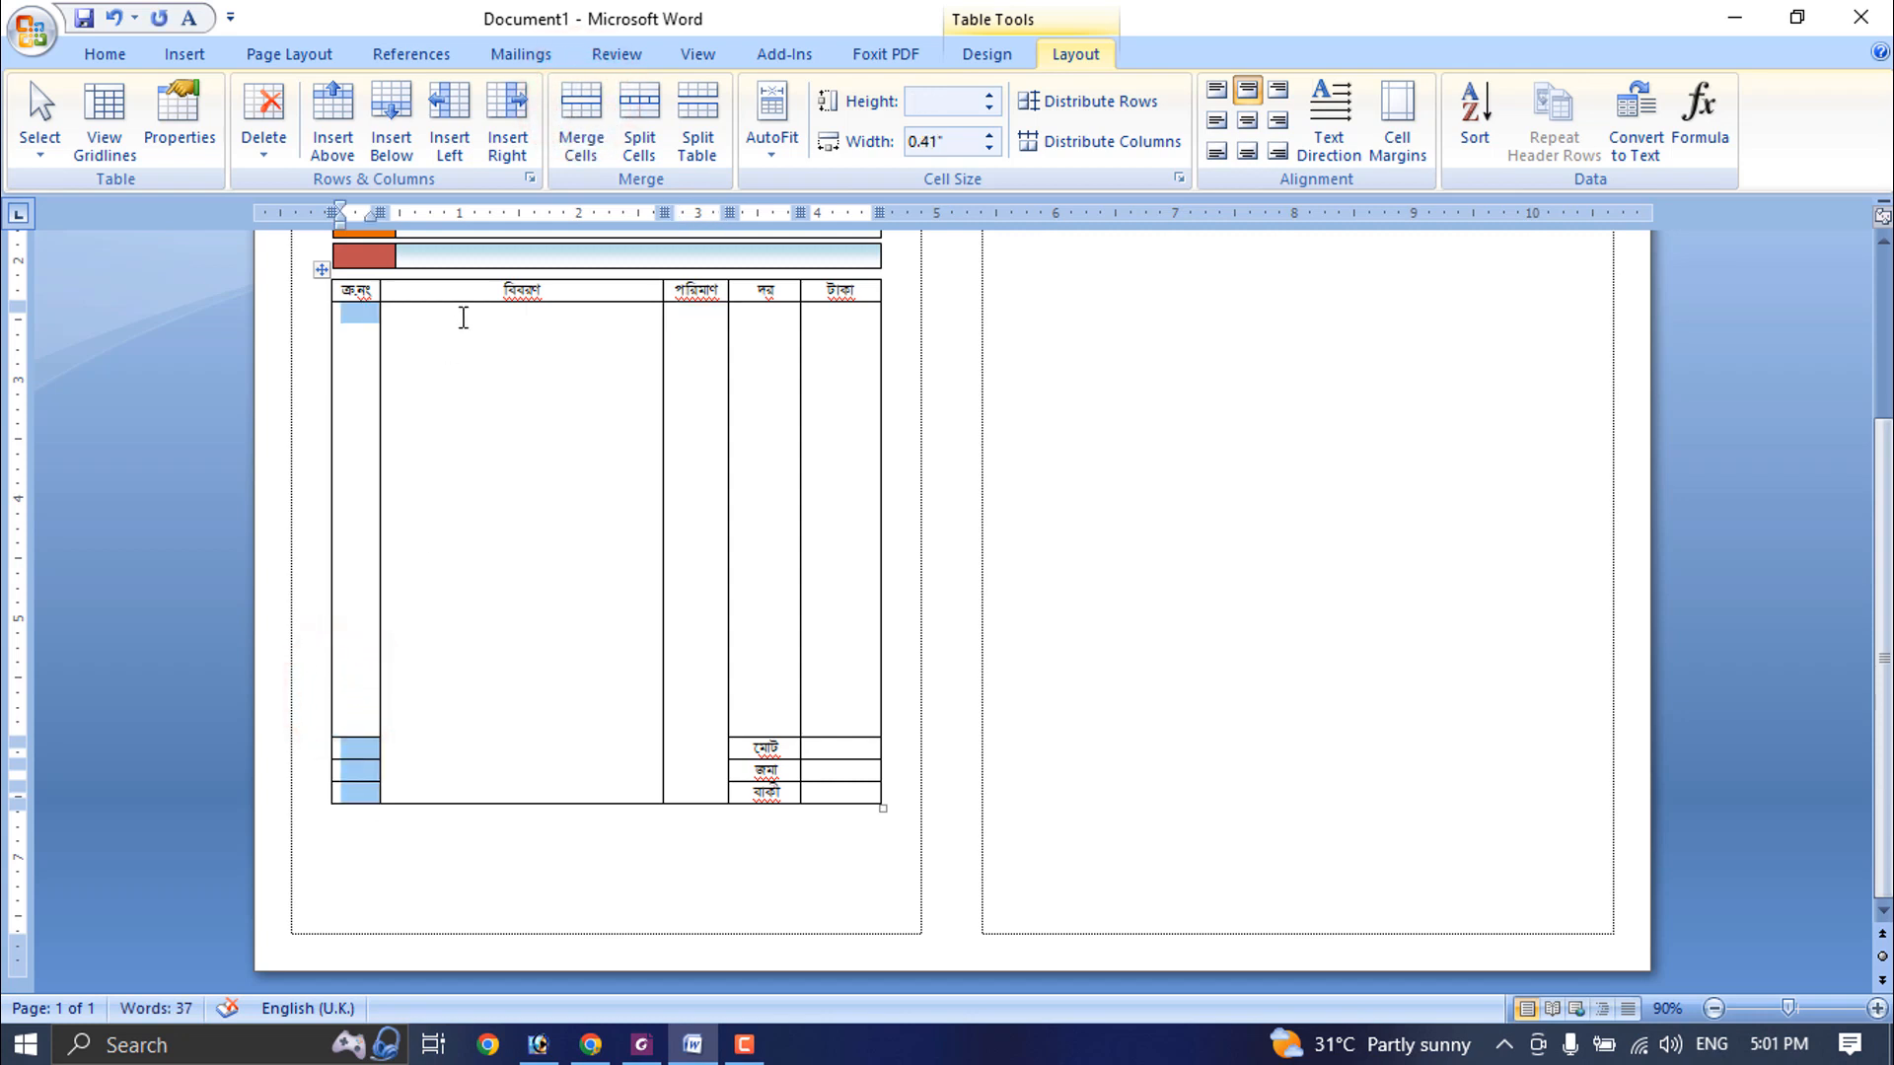
{"action": "left_click", "coordinate": [583, 103]}
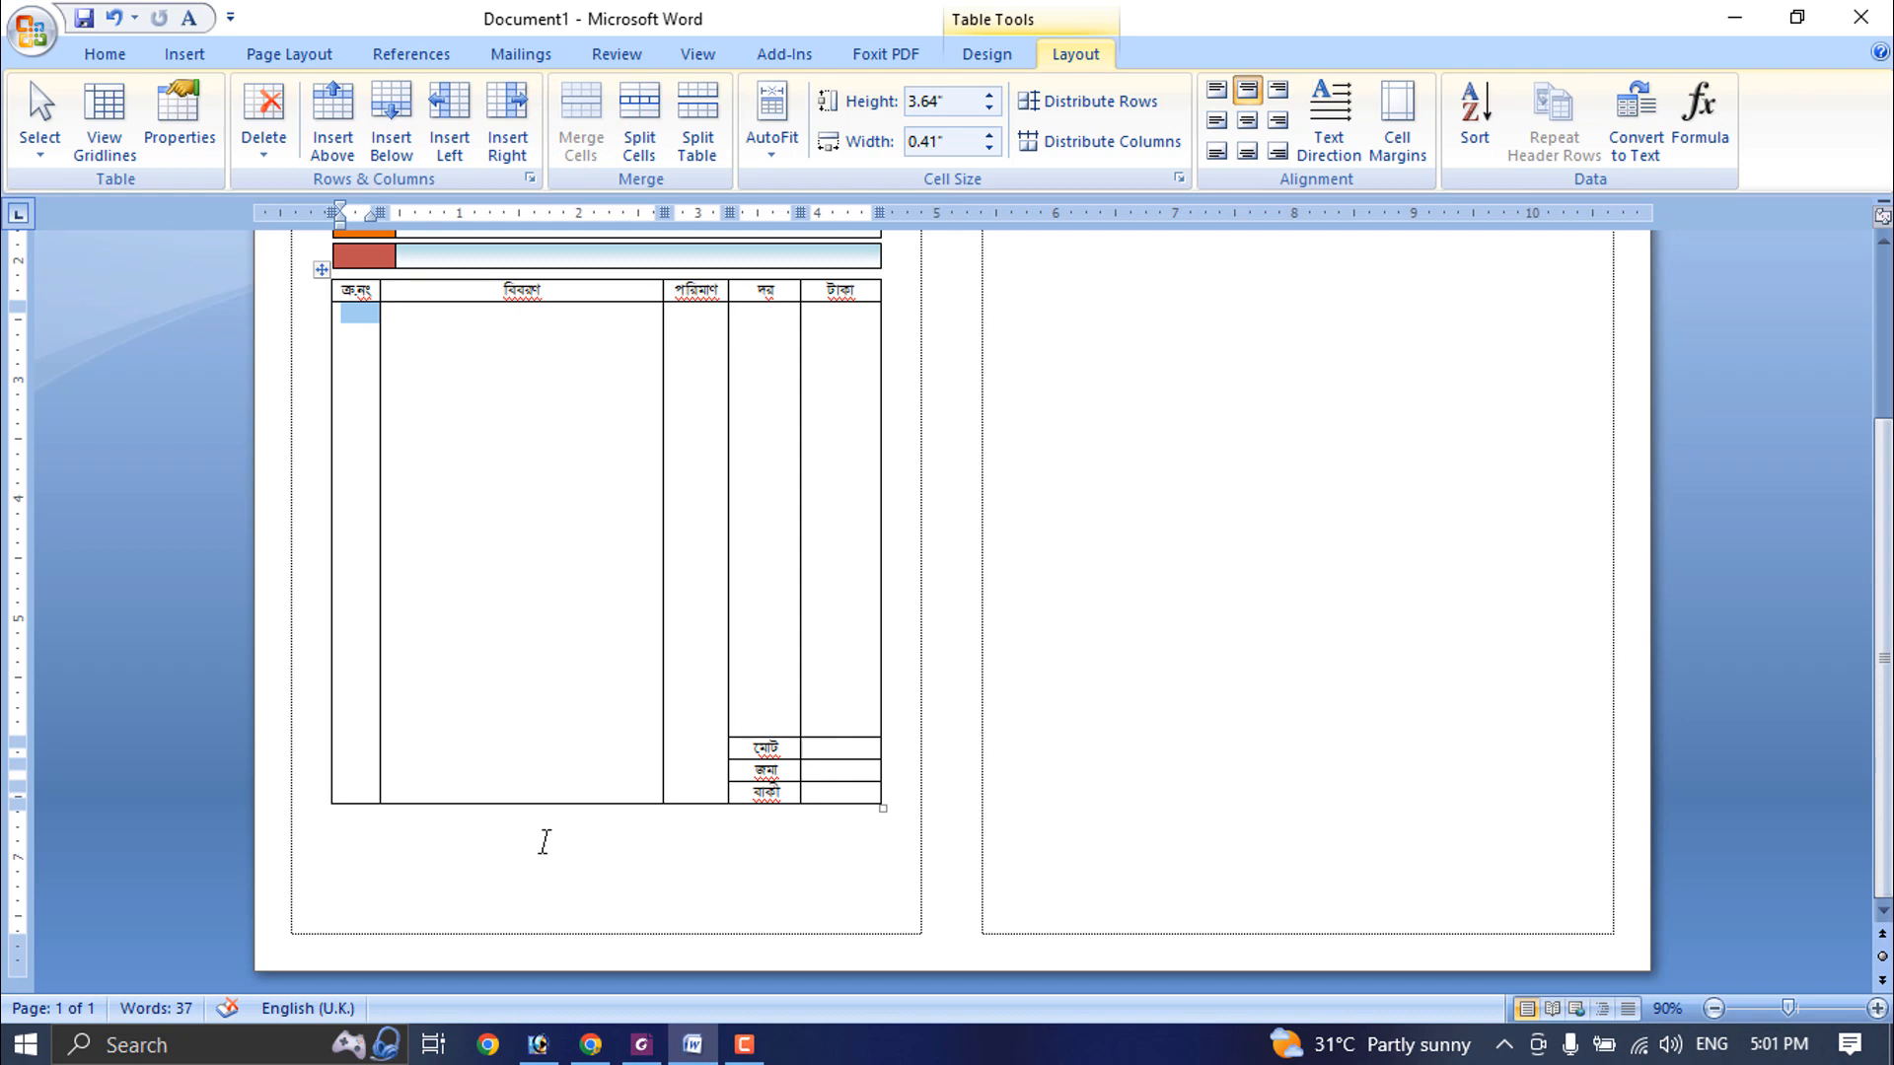
- Add the line "কথায়:" below the table and left-align it with the table's edge
{"action": "left_click", "coordinate": [427, 820]}
{"action": "type", "text": "কথায়"}
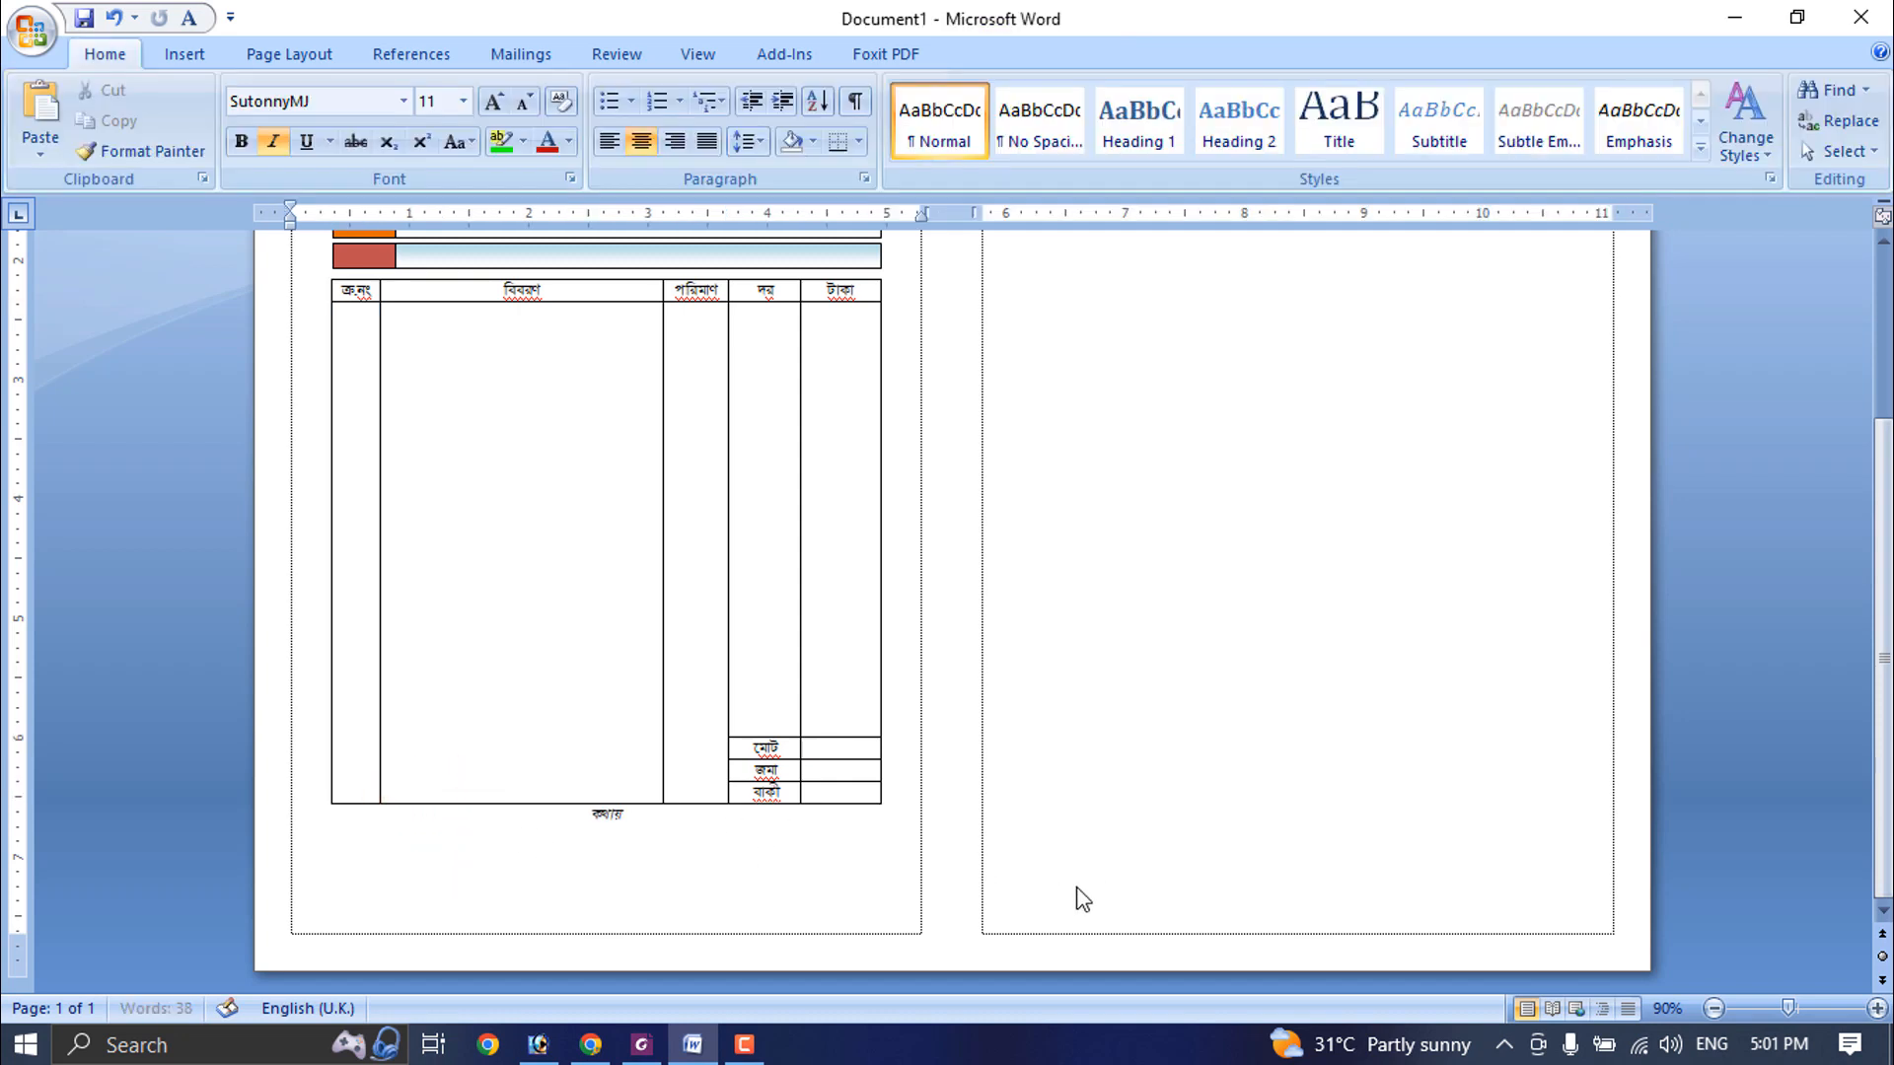
{"action": "scroll", "coordinate": [727, 862], "scroll_direction": "up", "scroll_amount": 10}
{"action": "left_click", "coordinate": [609, 141]}
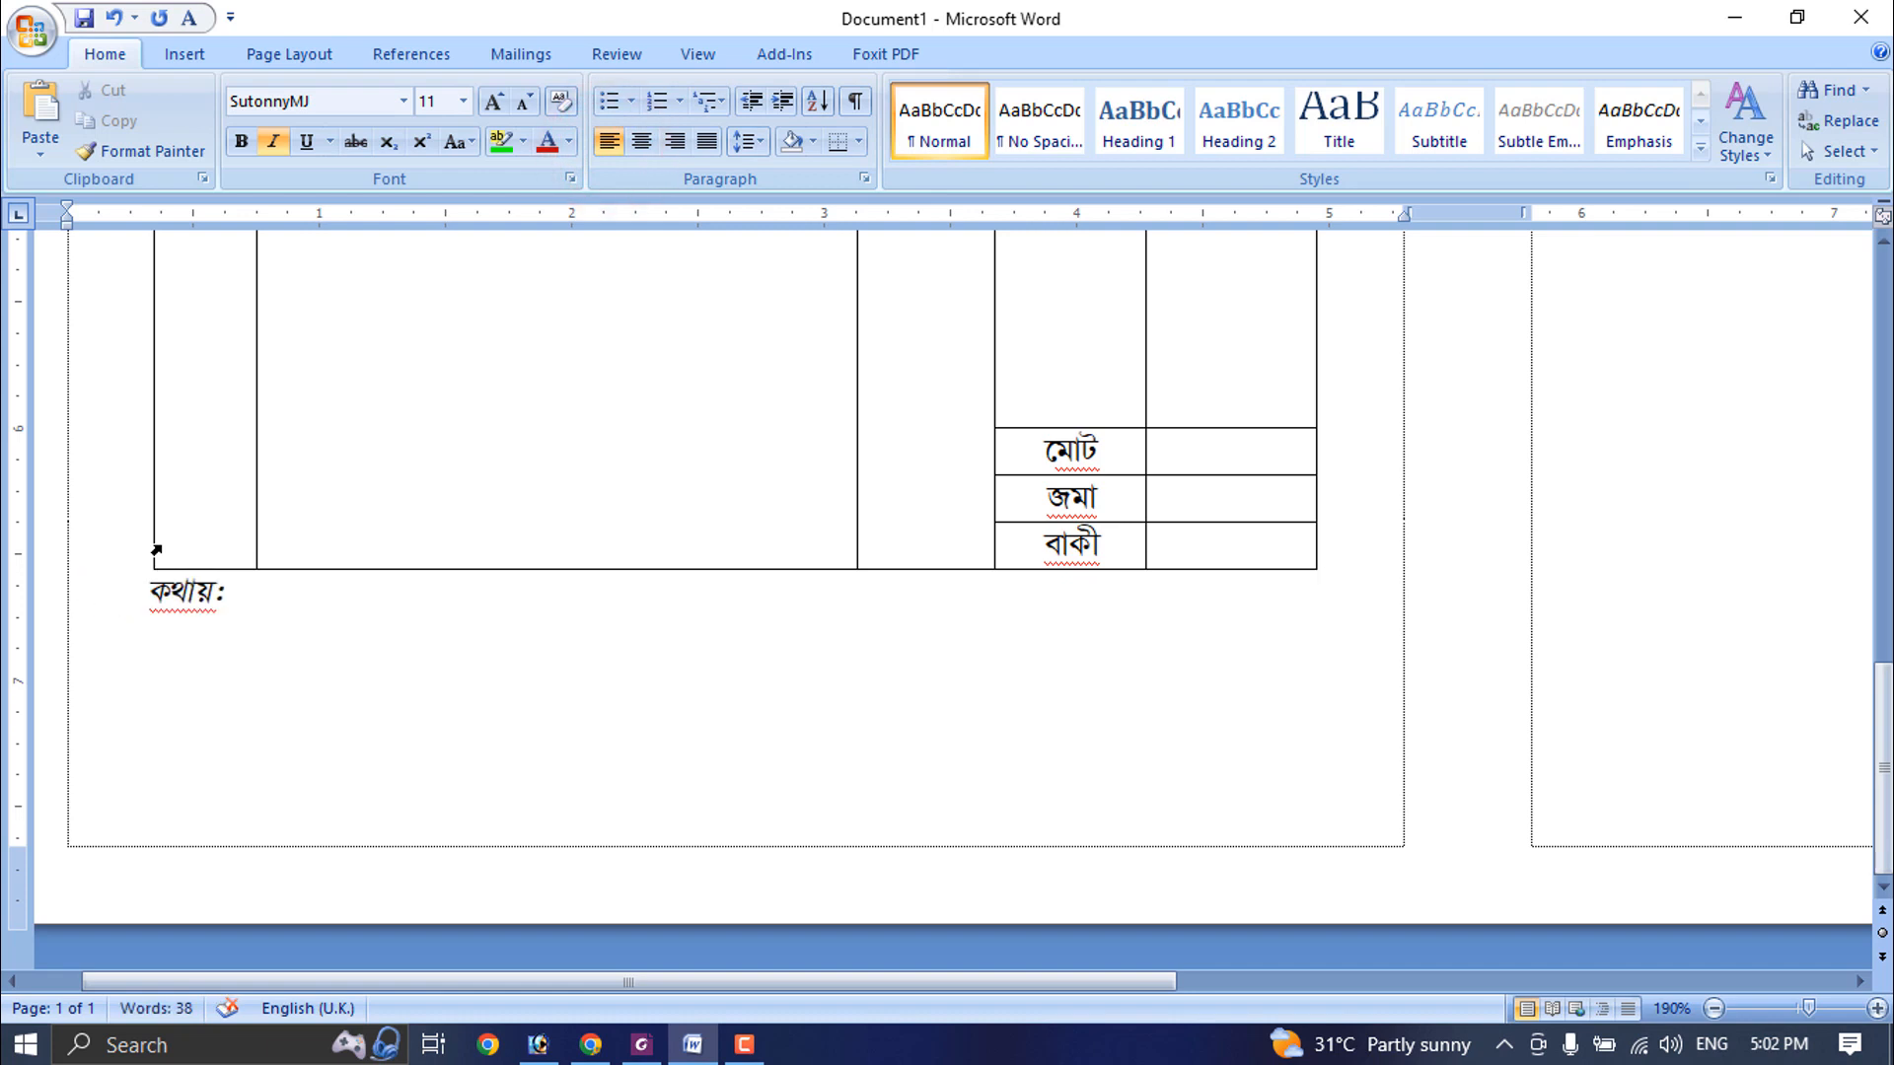
- Make the কথায়: line bold and add ক্রেতার স্বাক্ষর and বিক্রেতার স্বাক্ষর on one line below it, aligned with the table's two edges
{"action": "left_click_drag", "start_coordinate": [295, 608], "coordinate": [52, 532]}
{"action": "left_click", "coordinate": [238, 139]}
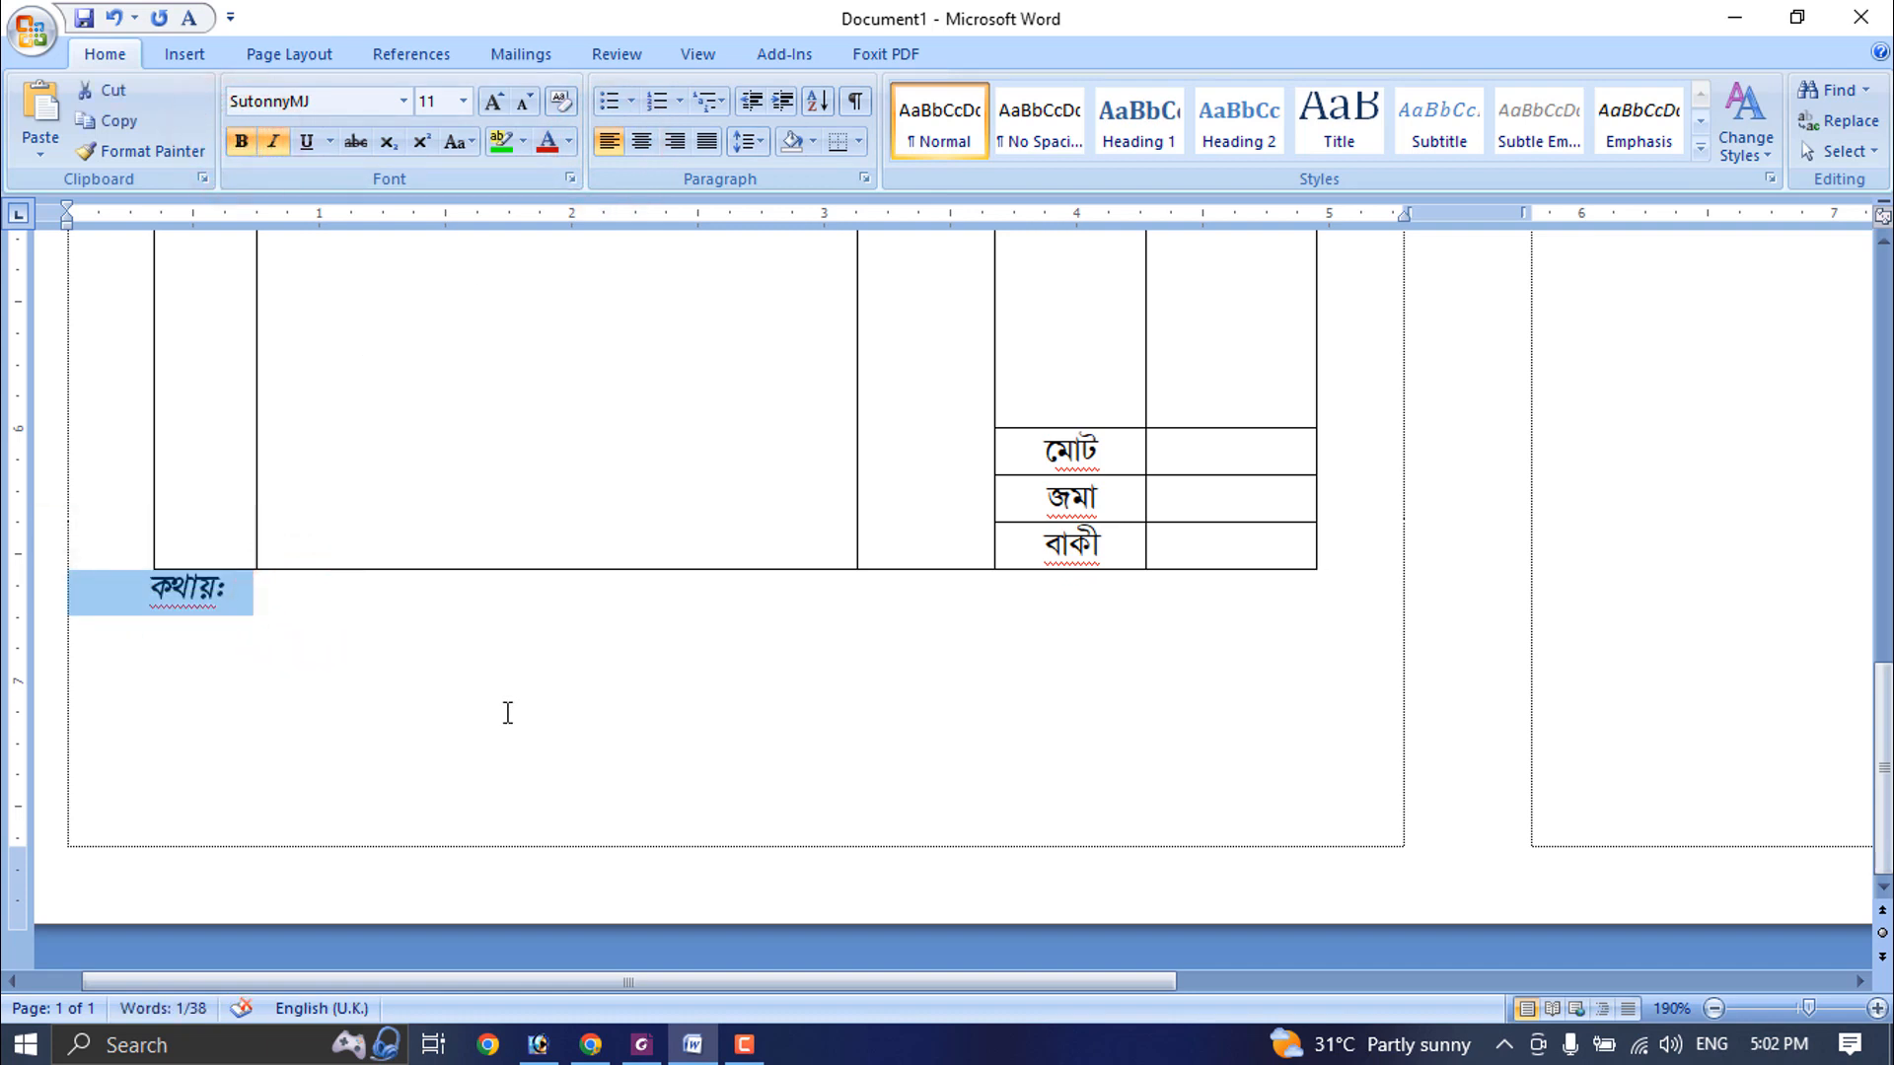
{"action": "left_click", "coordinate": [508, 712]}
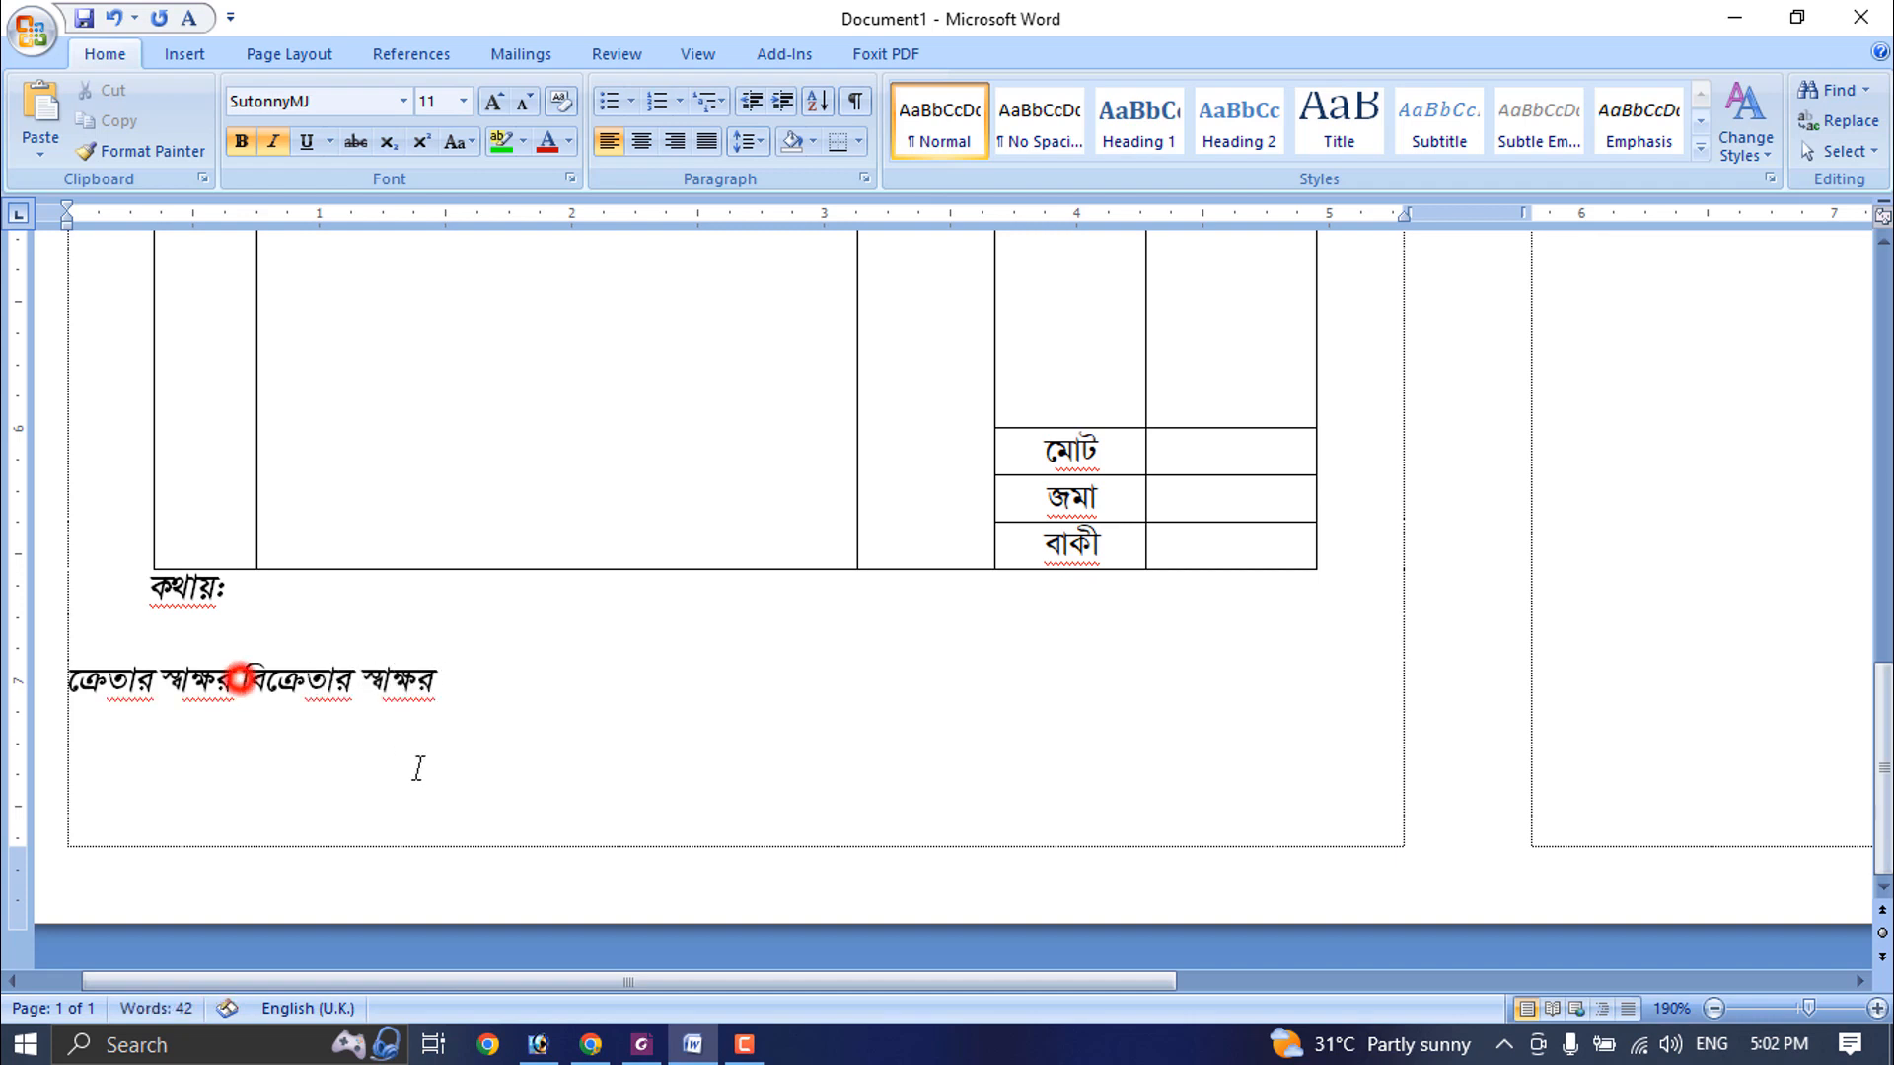
{"action": "left_click", "coordinate": [68, 683]}
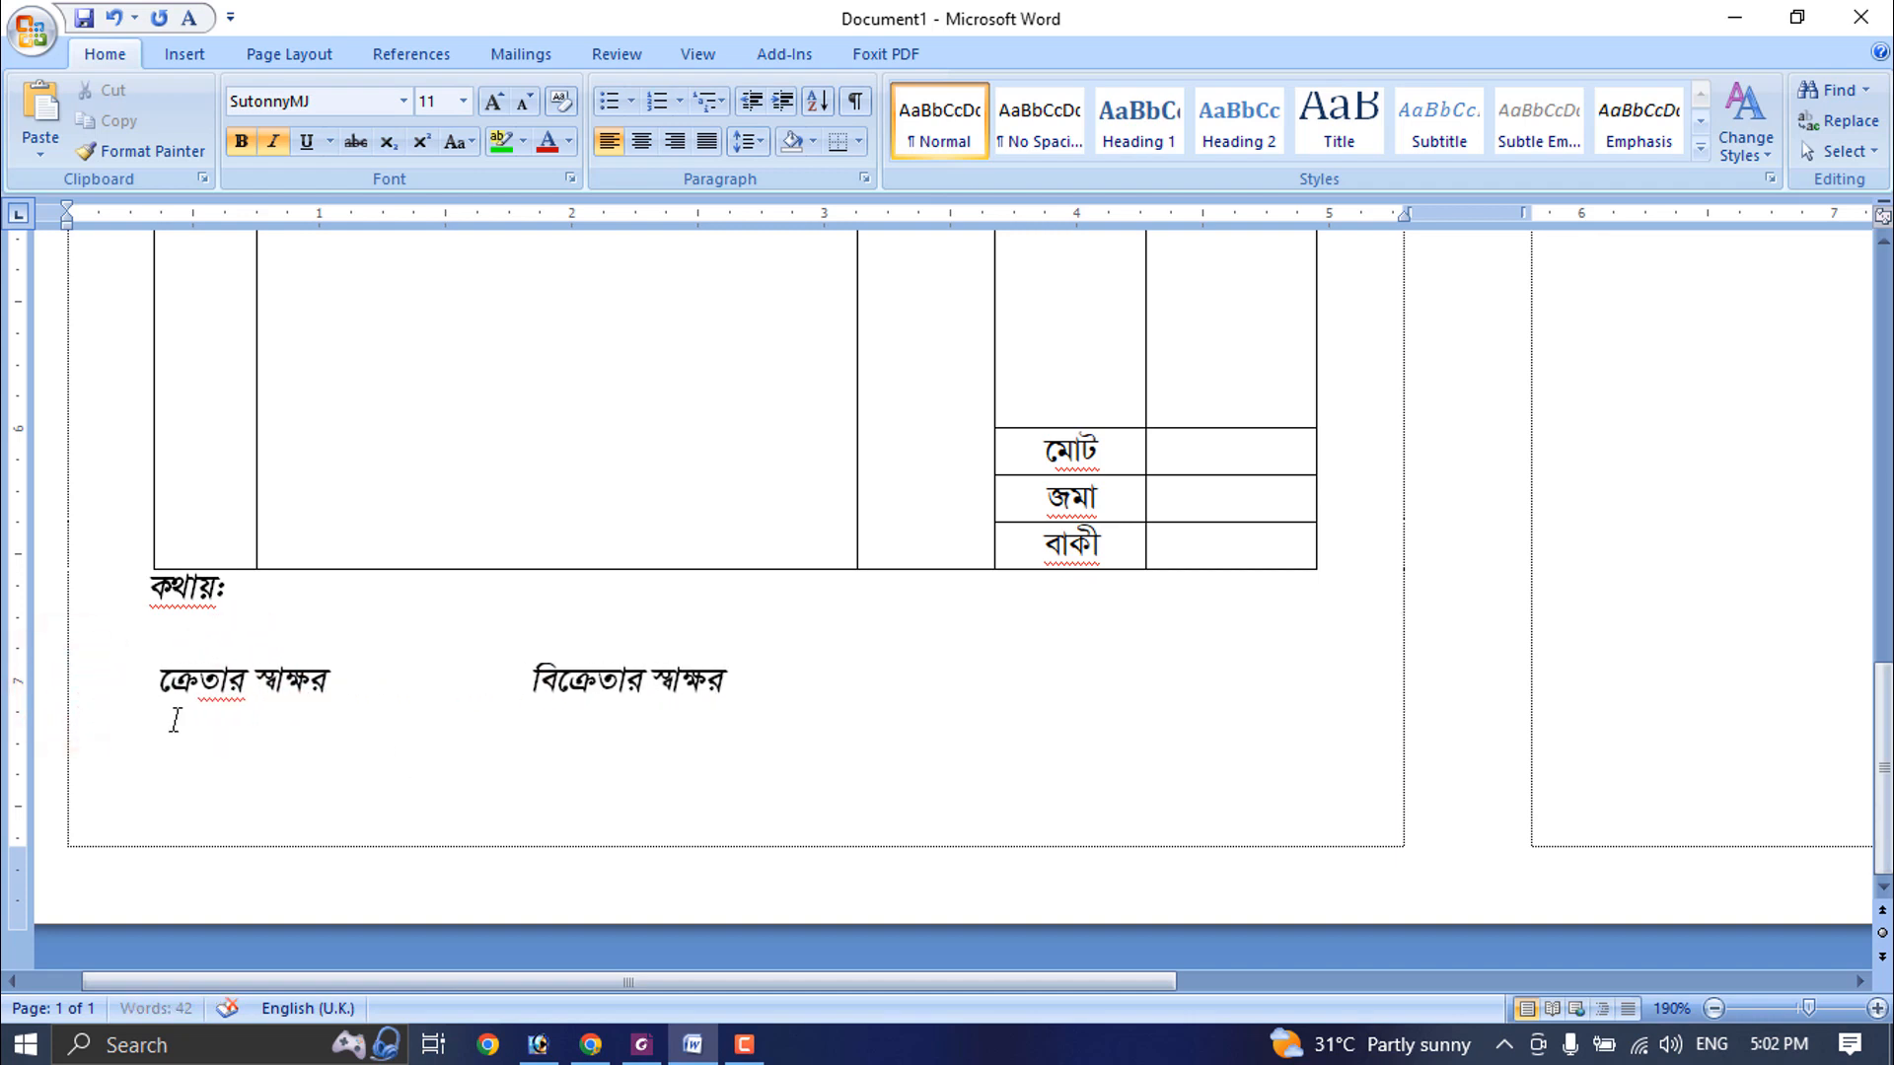
{"action": "key", "text": "BackSpace"}
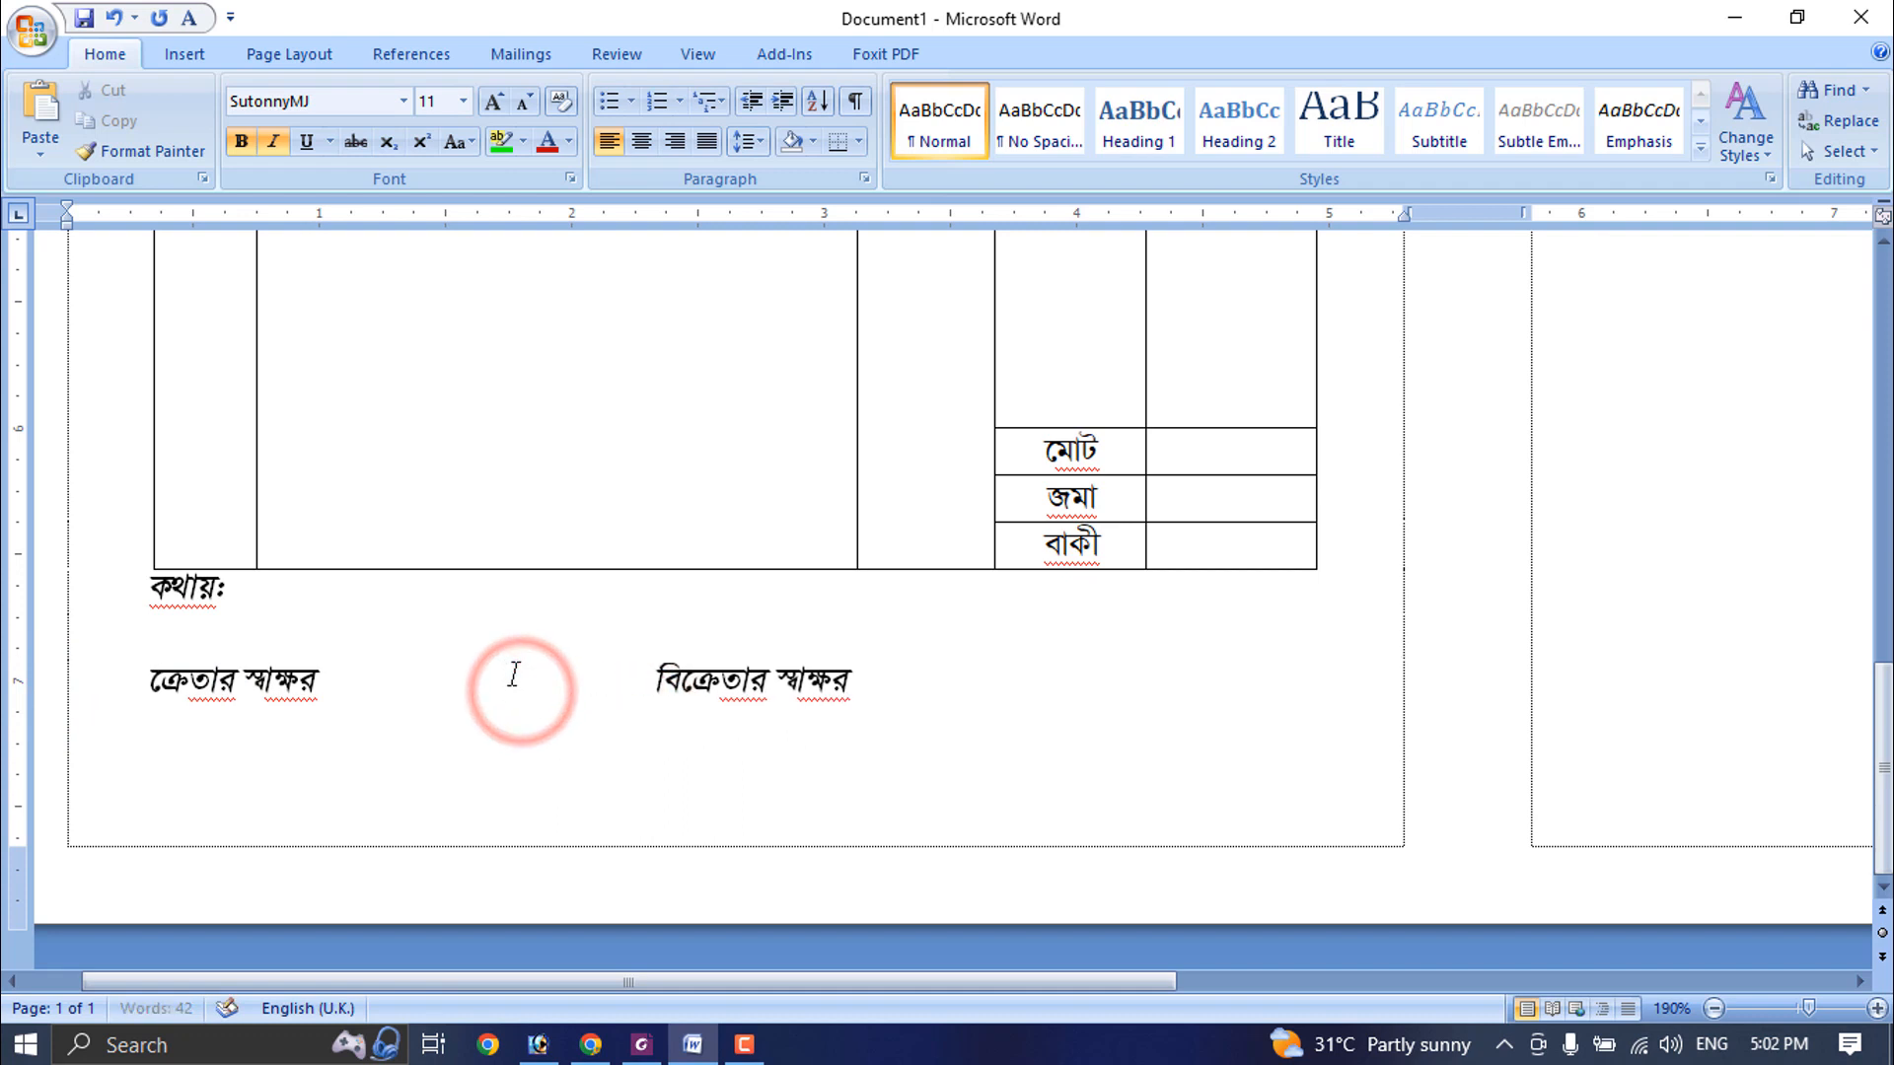
{"action": "key", "text": "Return"}
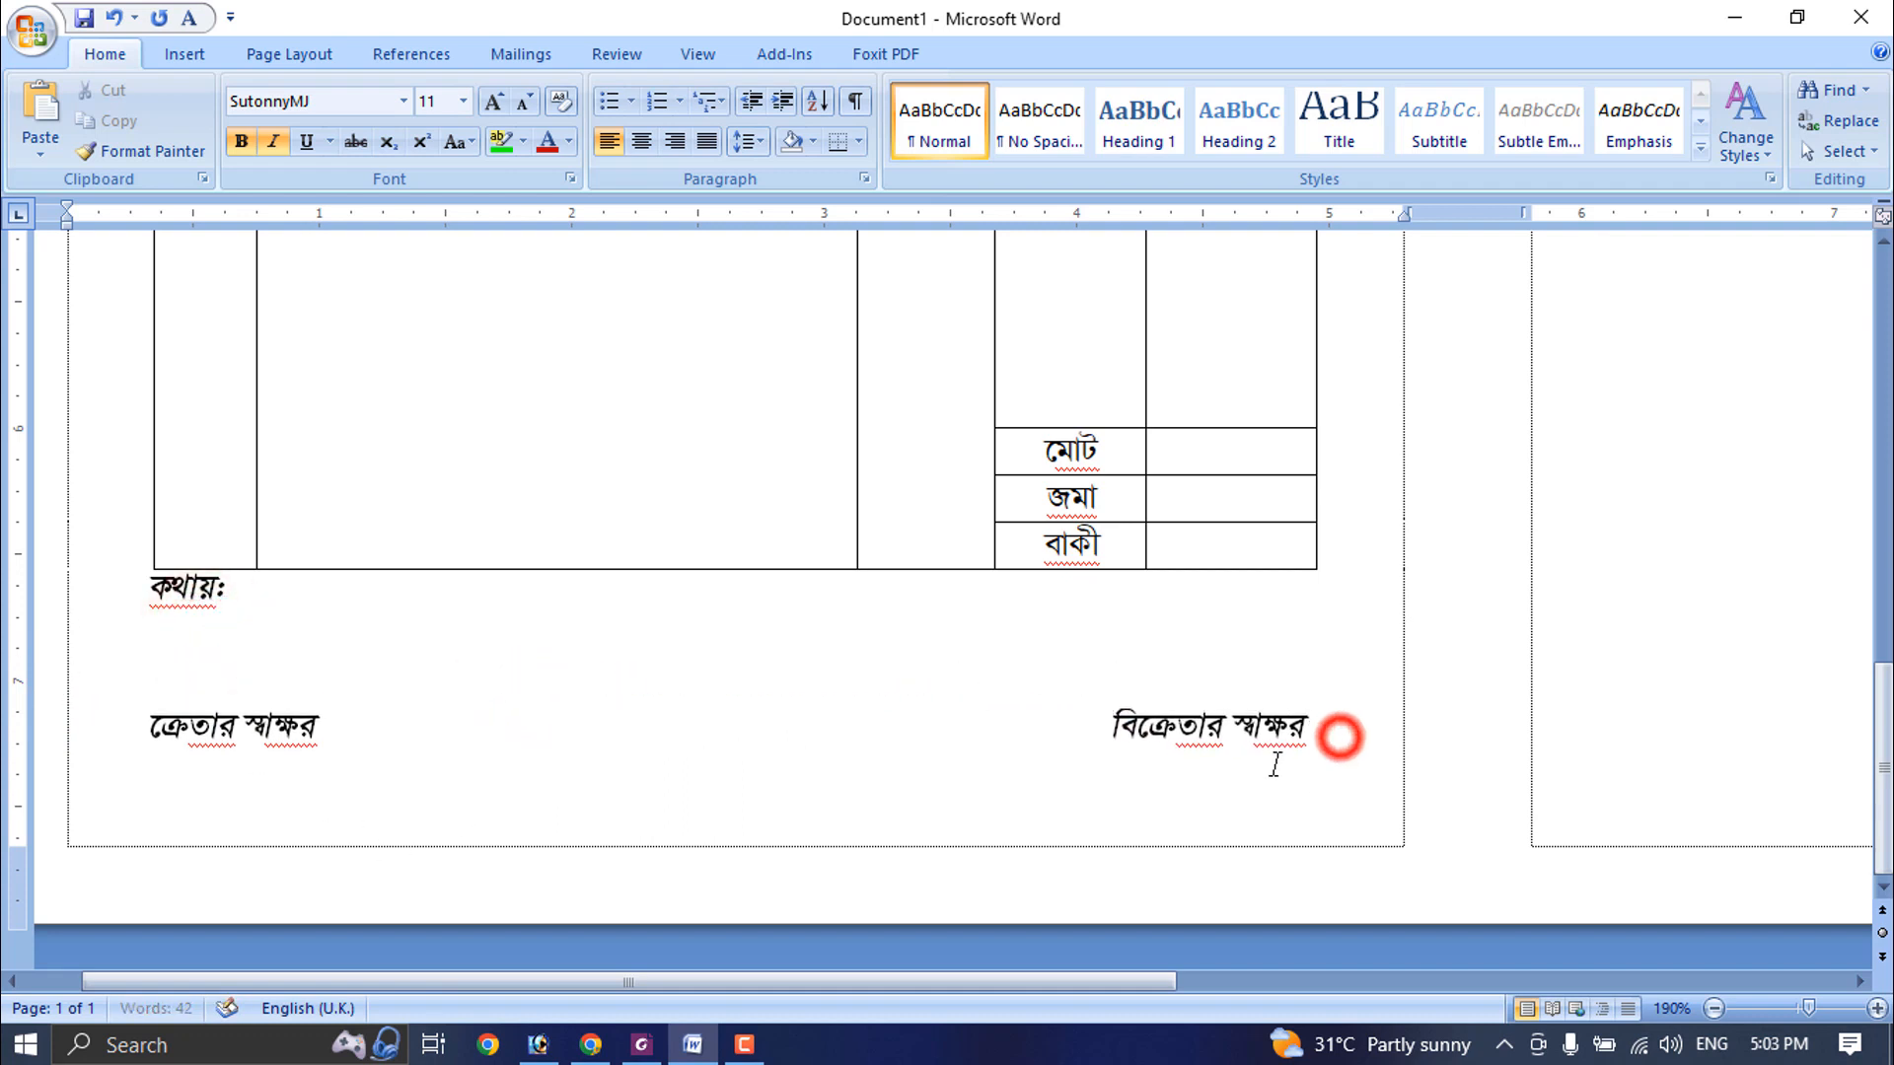
- Add the note "[বি.দ্র.: বিক্রিত মাল ফেরত নেয়া হয়না]" on a new line below the signature labels
{"action": "key", "text": "Return"}
{"action": "type", "text": "[ি"}
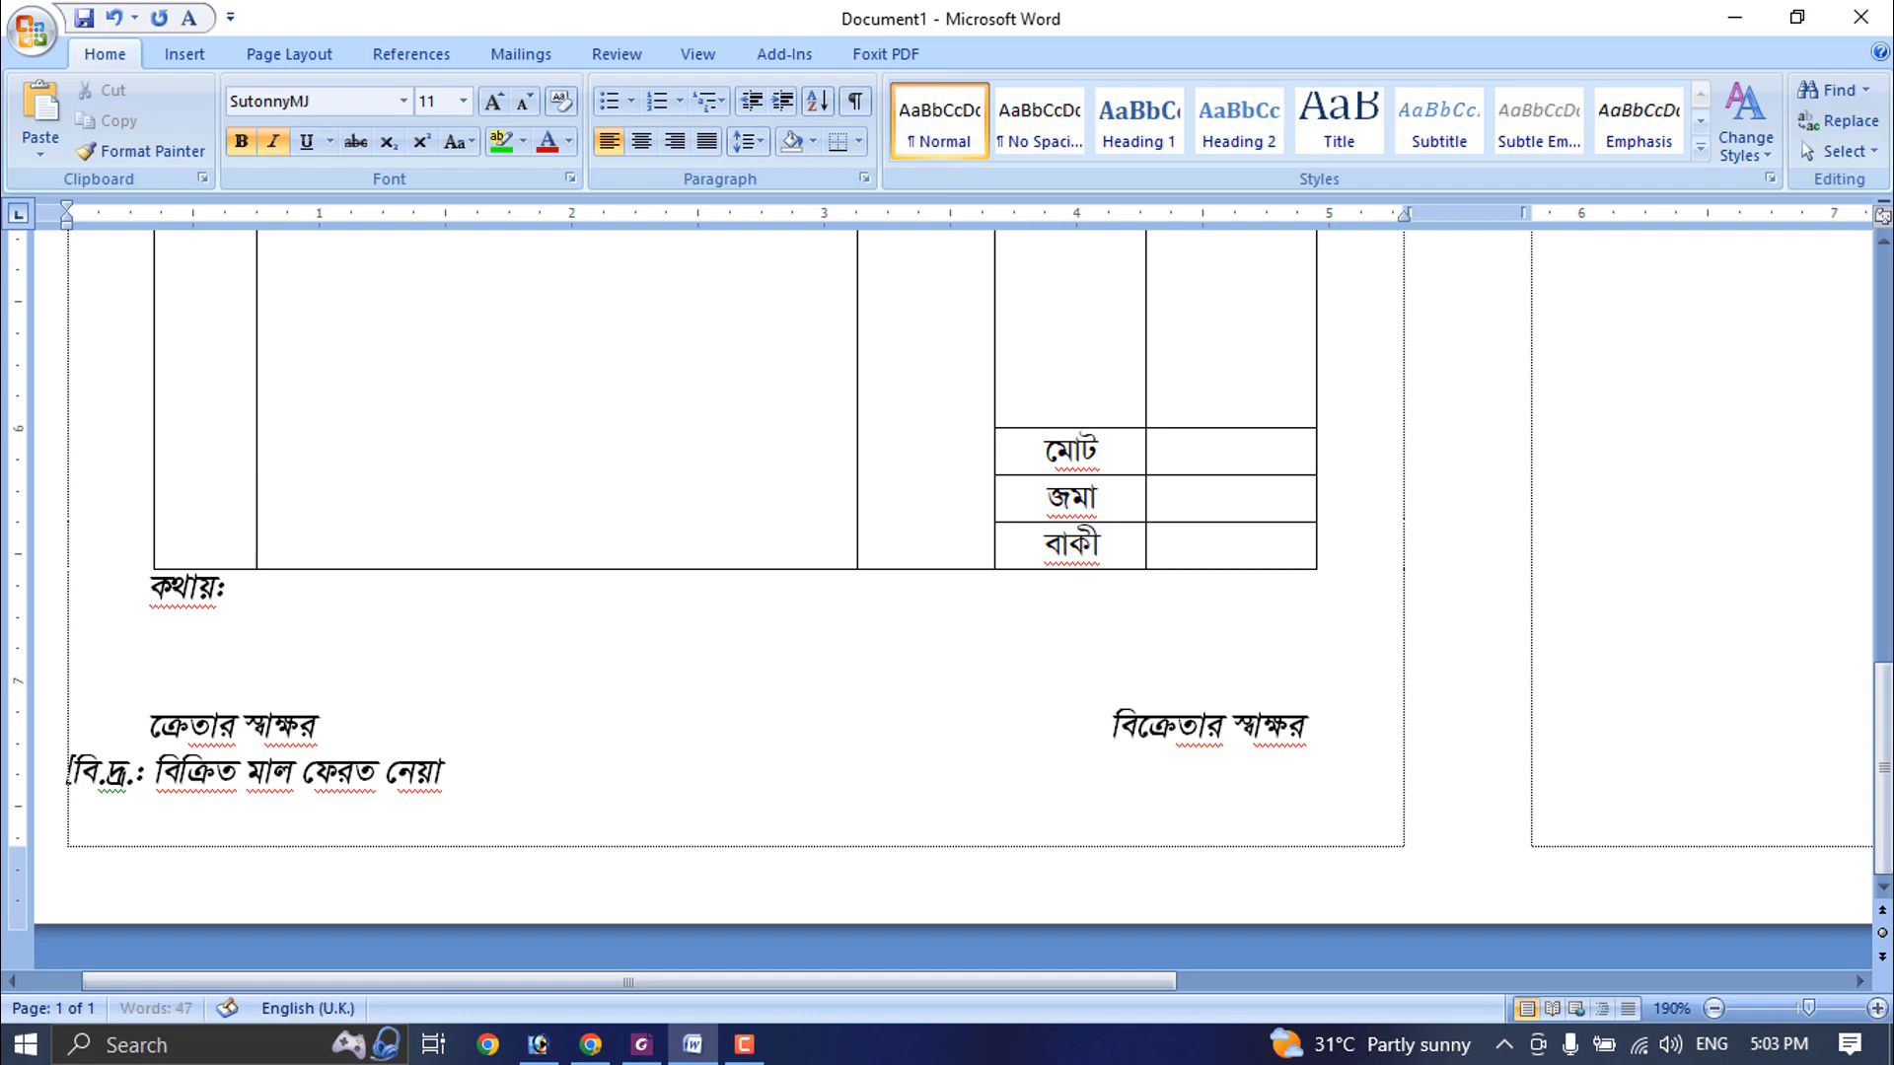
{"action": "left_click_drag", "start_coordinate": [558, 790], "coordinate": [71, 777]}
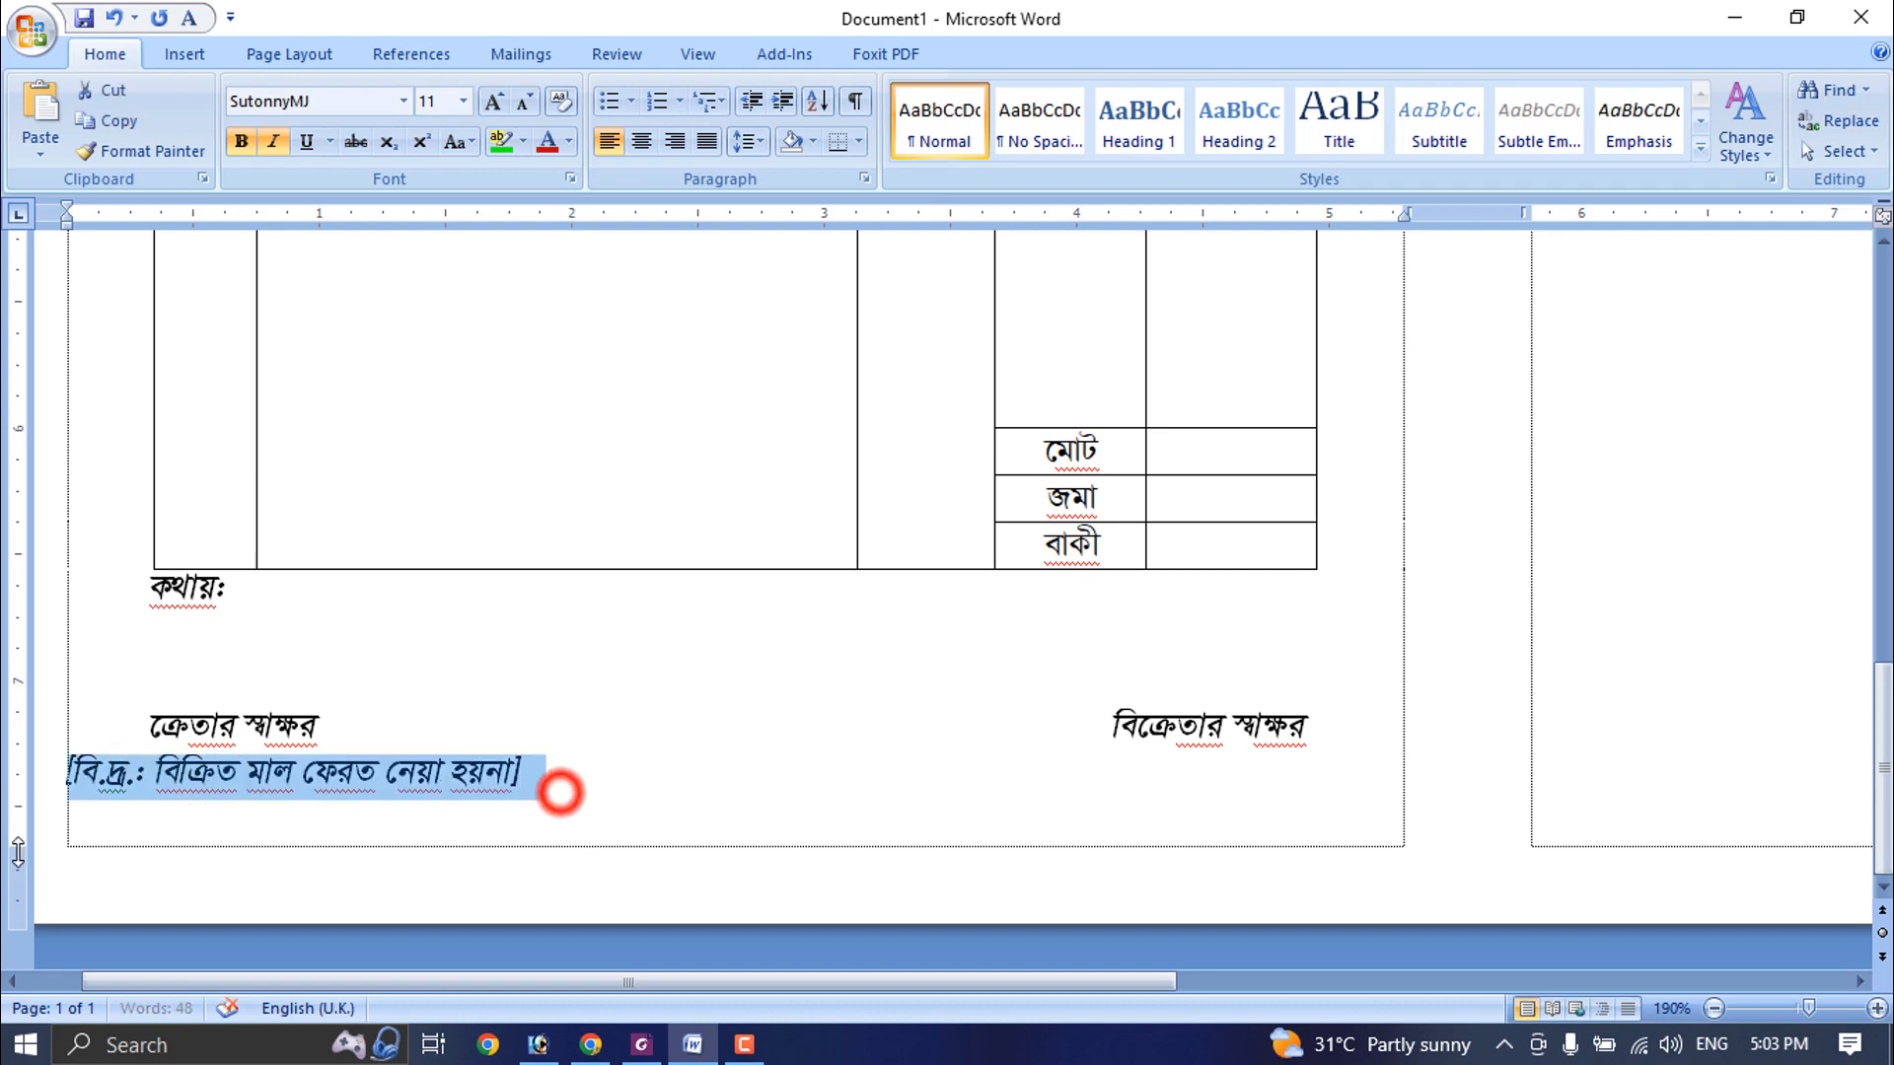
{"action": "left_click", "coordinate": [618, 764]}
- Remove the italics from the signature and note lines, and centre the note line
{"action": "left_click_drag", "start_coordinate": [623, 785], "coordinate": [73, 732]}
{"action": "left_click", "coordinate": [269, 151]}
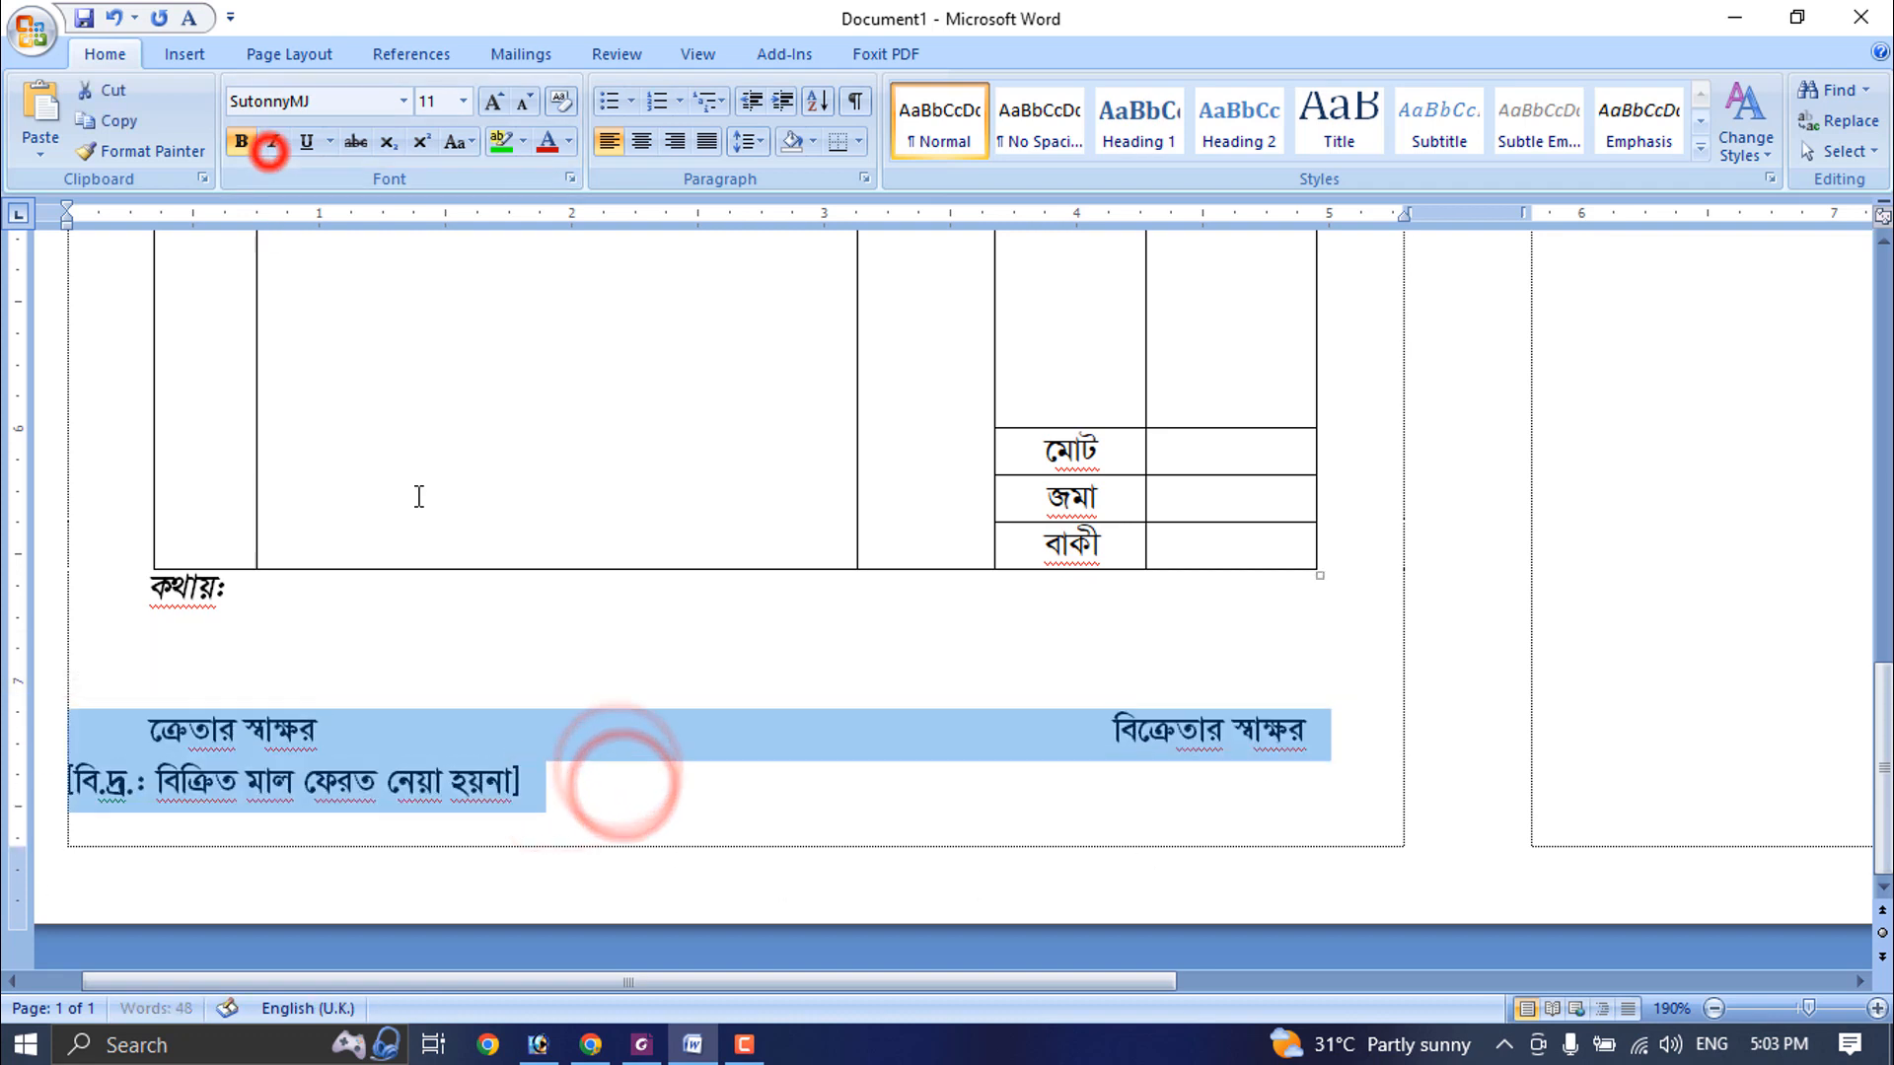
{"action": "left_click", "coordinate": [415, 772]}
{"action": "left_click", "coordinate": [642, 142]}
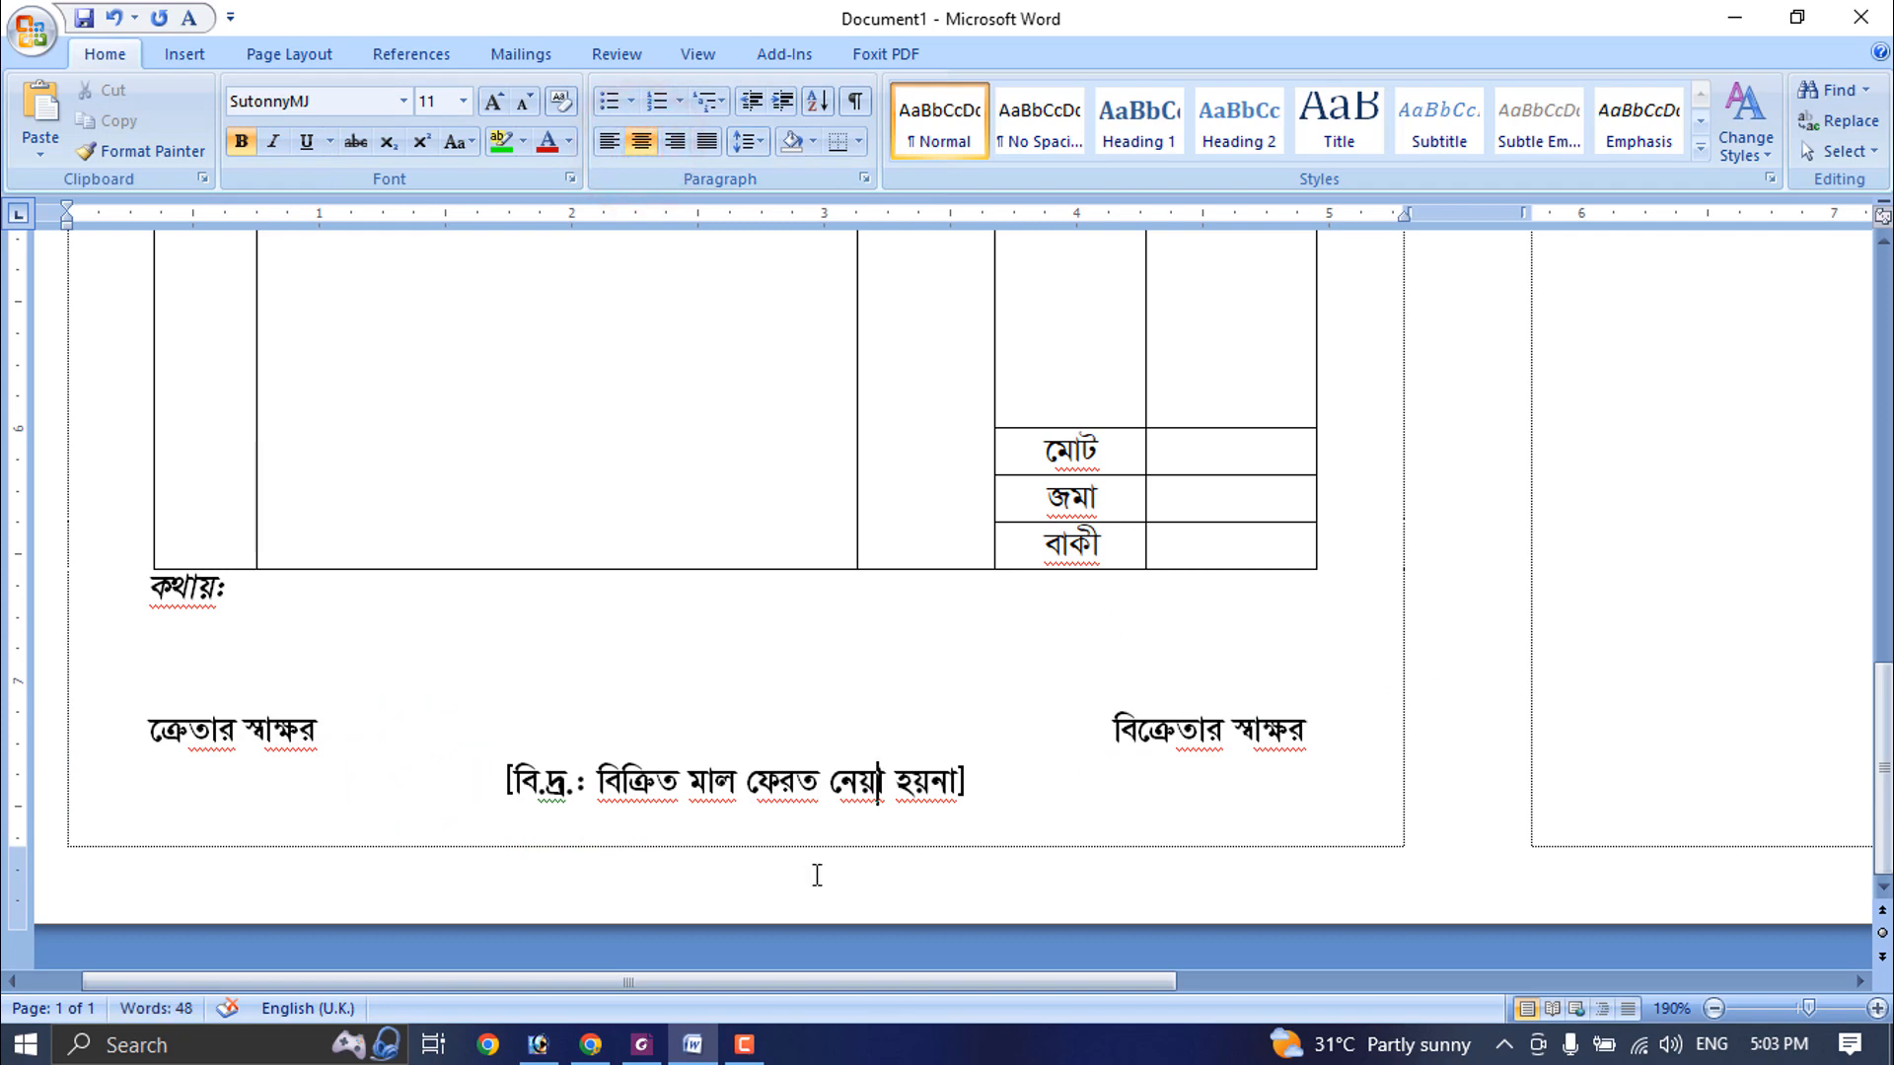
- Place a copy of the orange bar from above the header at the foot of the memo, just below the note line
{"action": "scroll", "coordinate": [1074, 685], "scroll_direction": "down", "scroll_amount": 8}
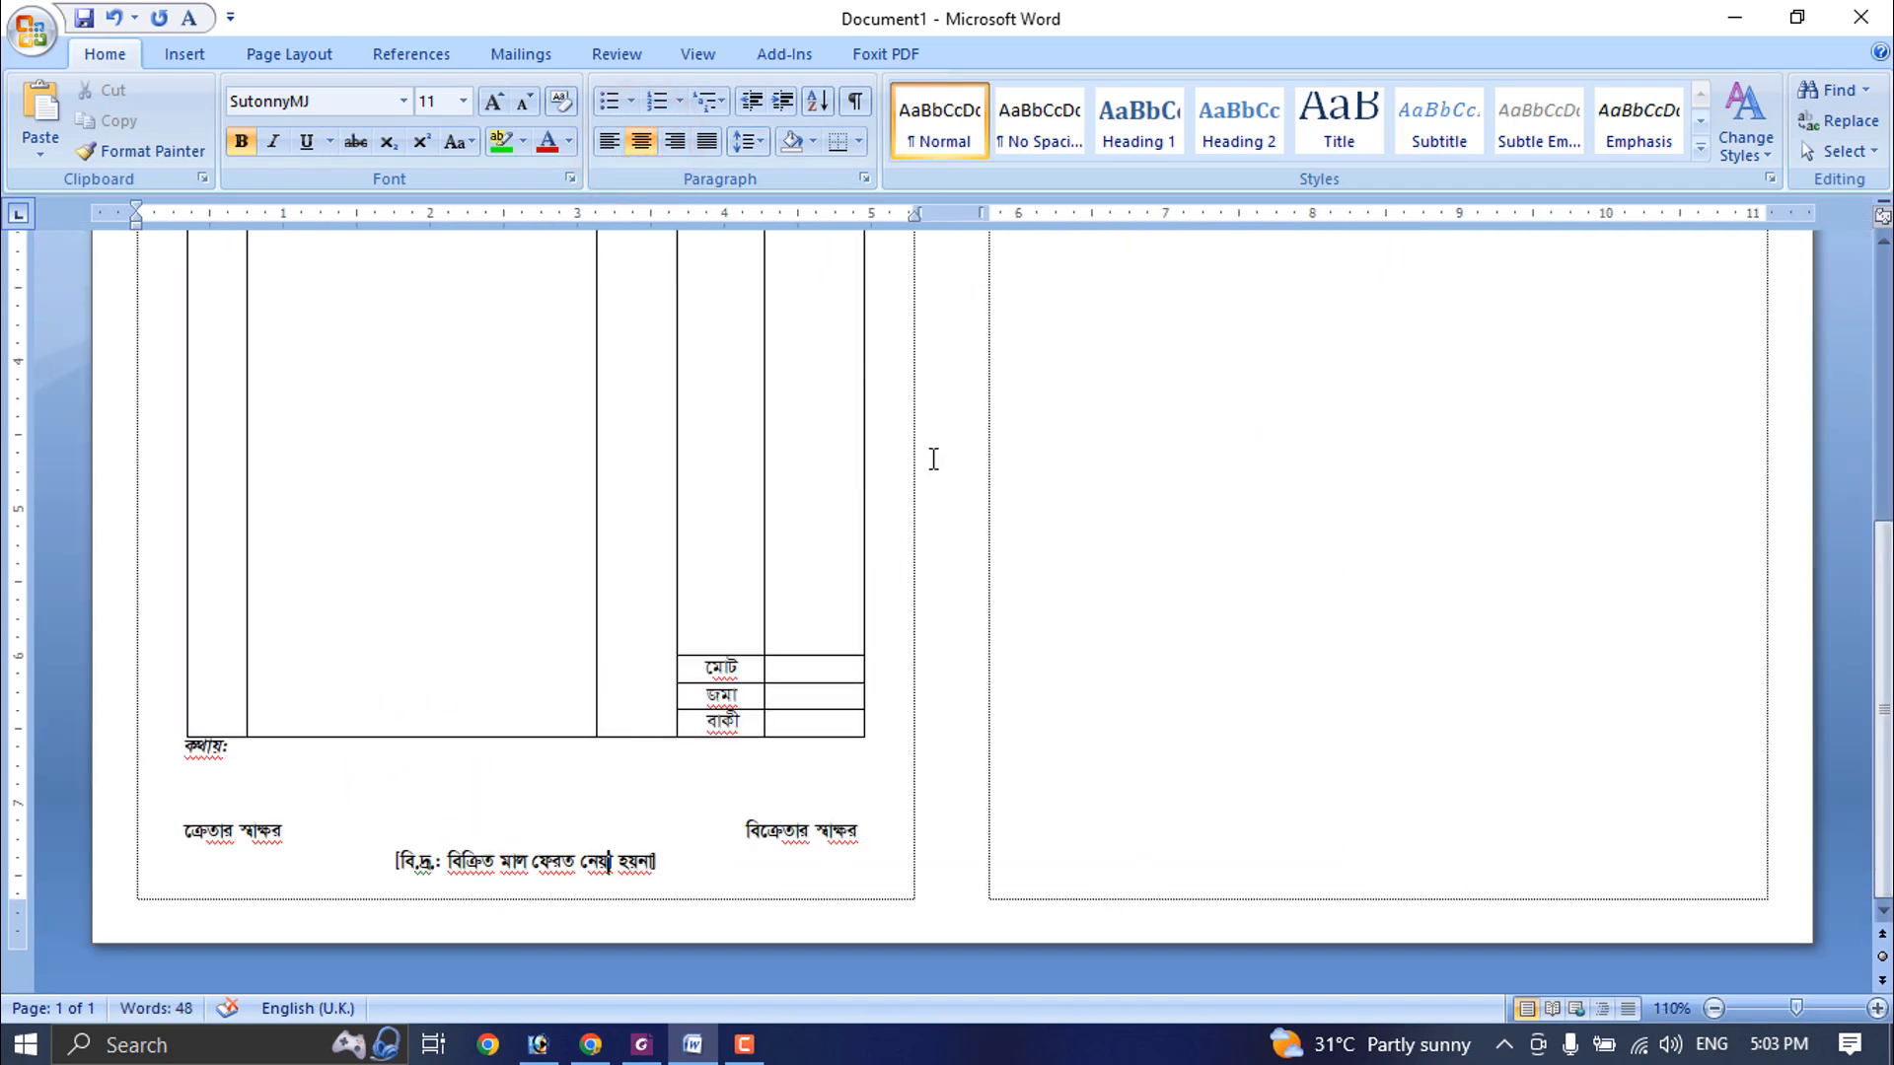
{"action": "scroll", "coordinate": [933, 459], "scroll_direction": "down", "scroll_amount": 5}
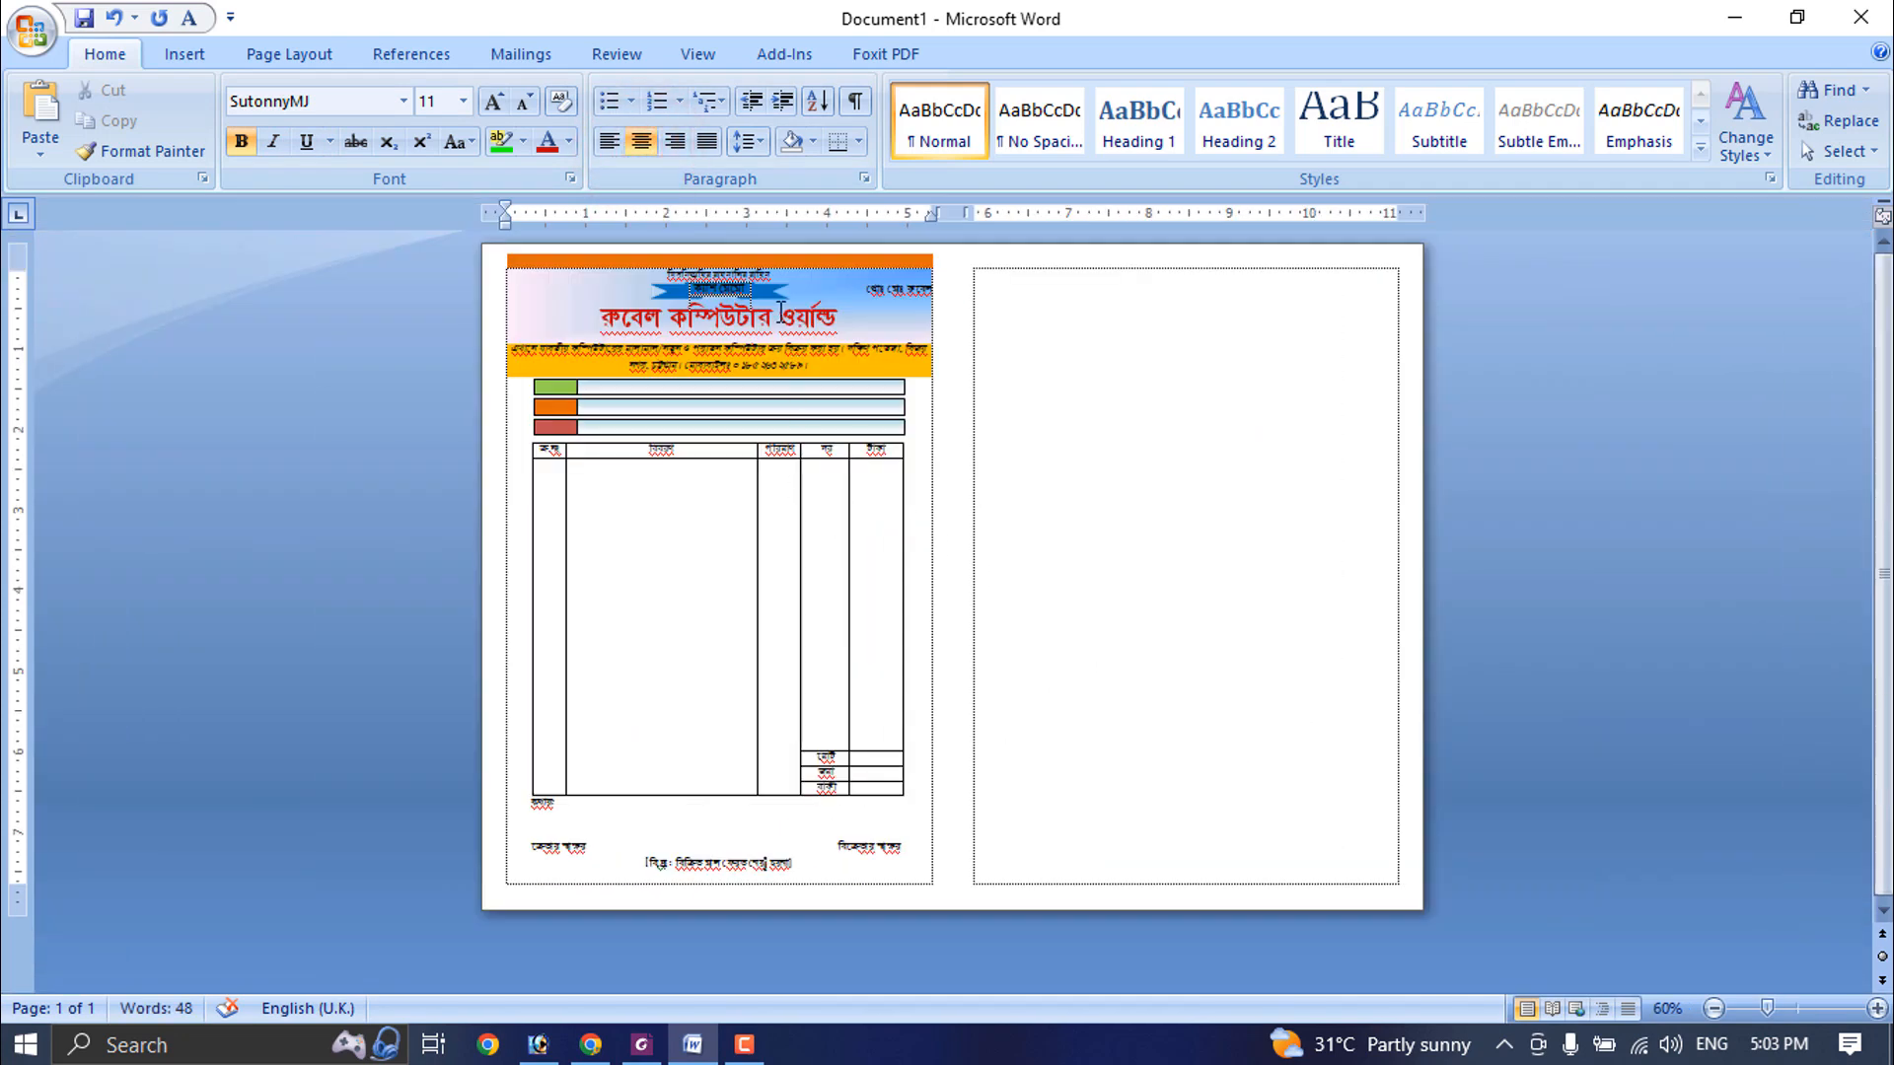
{"action": "left_click", "coordinate": [827, 264]}
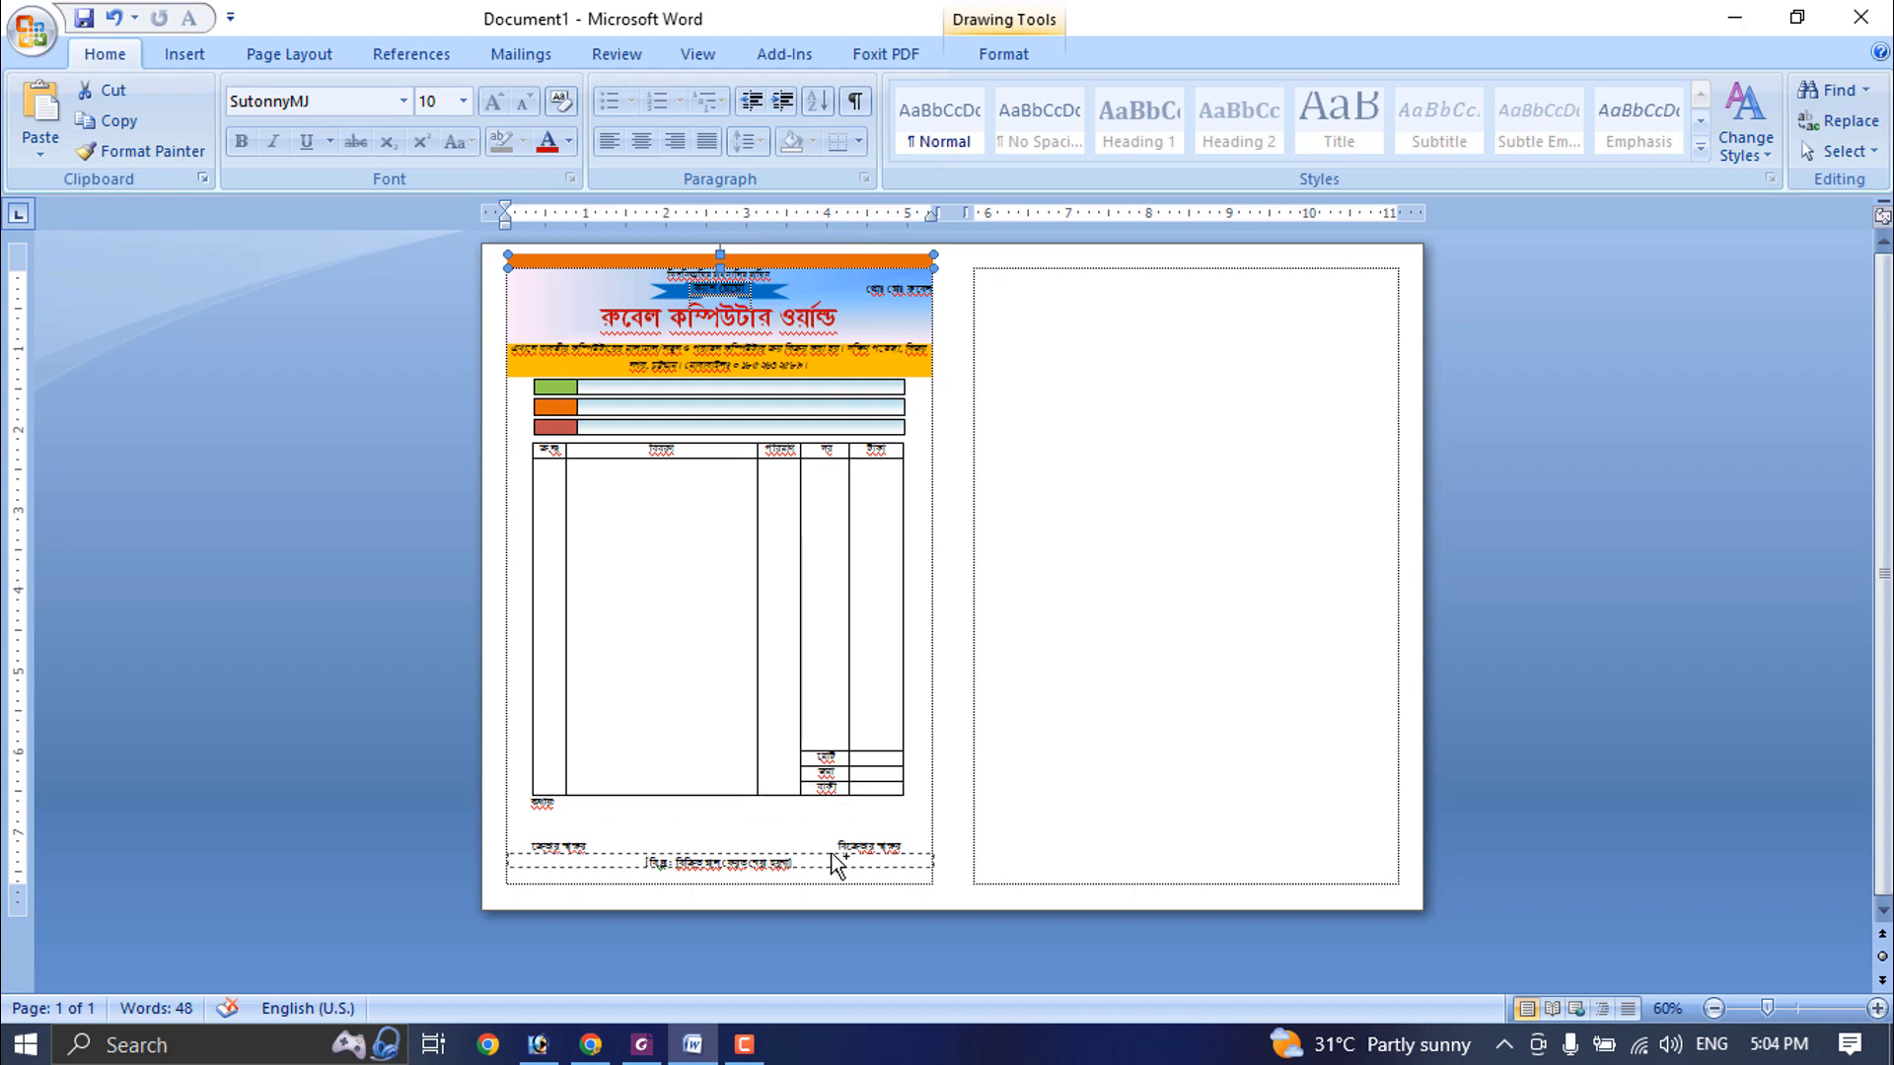
{"action": "left_click_drag", "start_coordinate": [837, 864], "coordinate": [833, 871]}
{"action": "scroll", "coordinate": [973, 770], "scroll_direction": "up", "scroll_amount": 10}
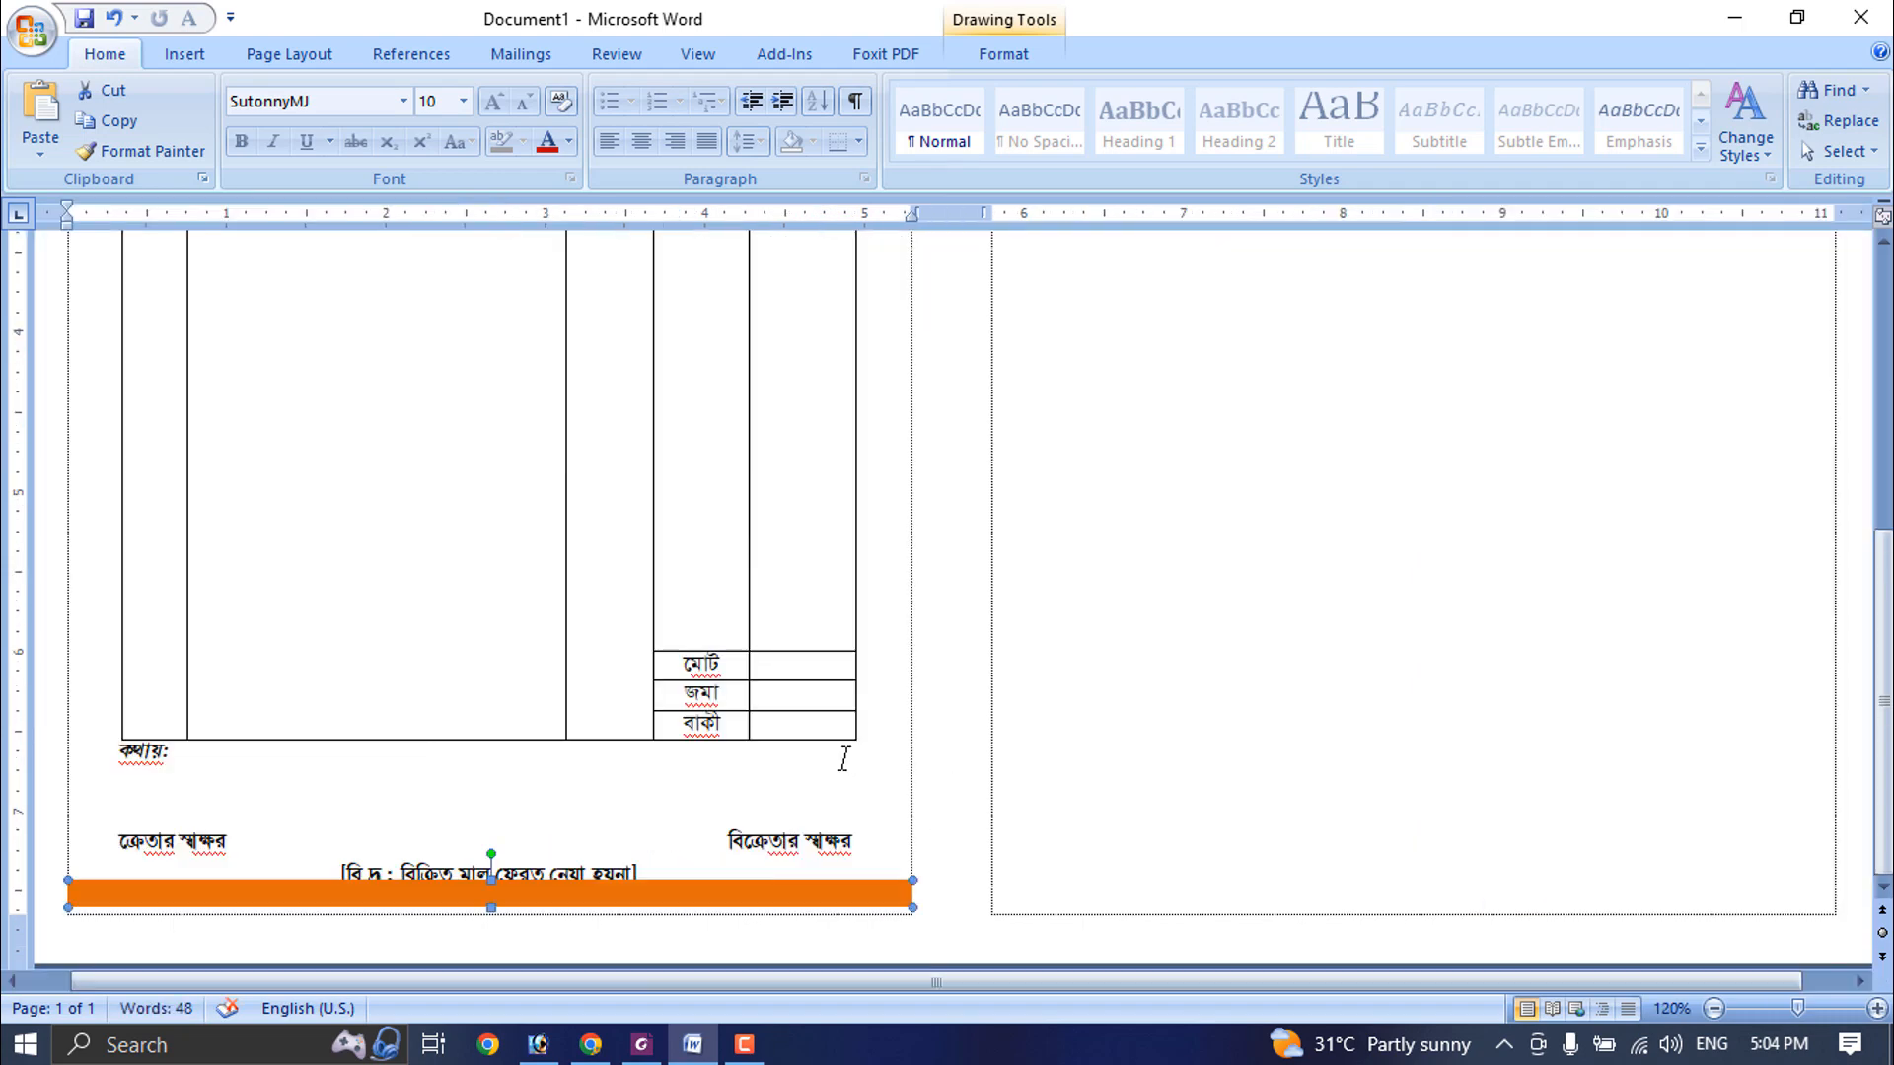
{"action": "key", "text": "Down"}
{"action": "key", "text": "Down"}
{"action": "key", "text": "Down"}
{"action": "key", "text": "Down"}
{"action": "key", "text": "Down"}
{"action": "key", "text": "Down"}
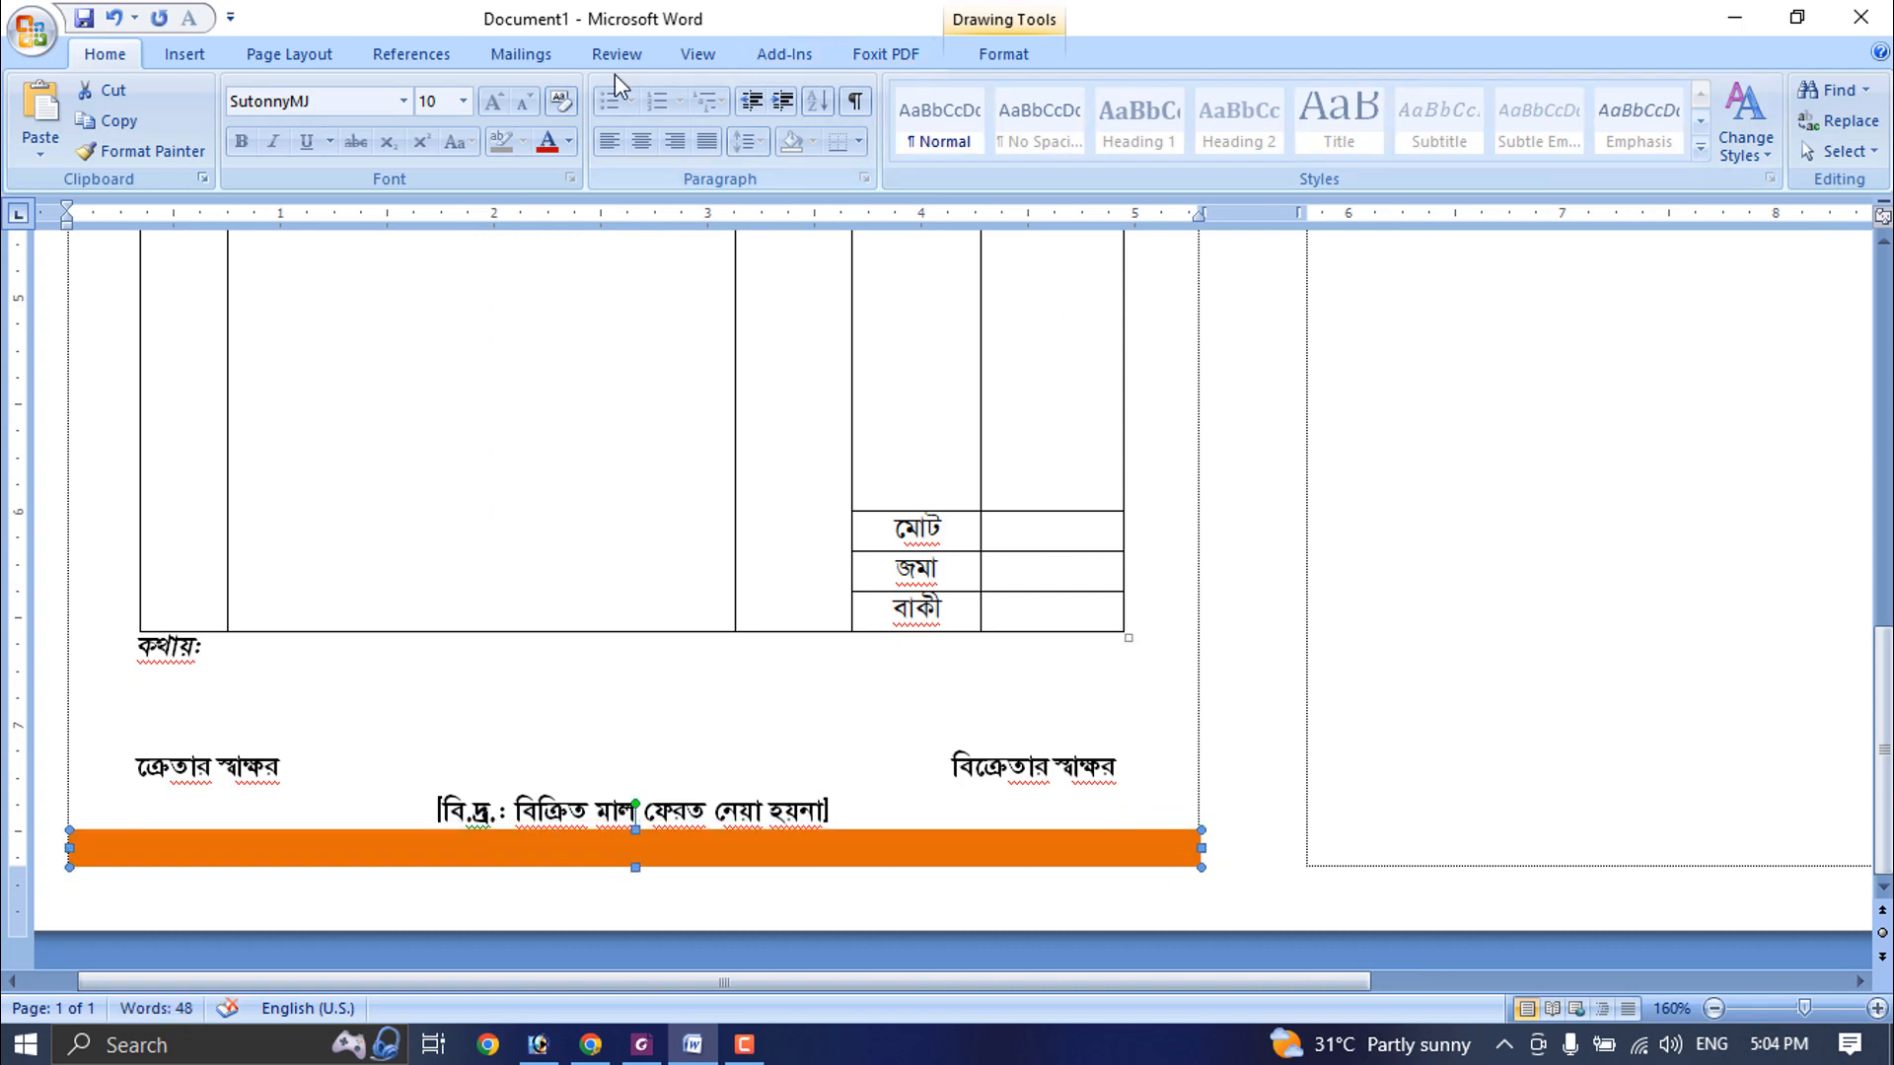
- Fill the bar at the foot of the memo with the standard light blue colour
{"action": "left_click", "coordinate": [1001, 53]}
{"action": "left_click", "coordinate": [906, 96]}
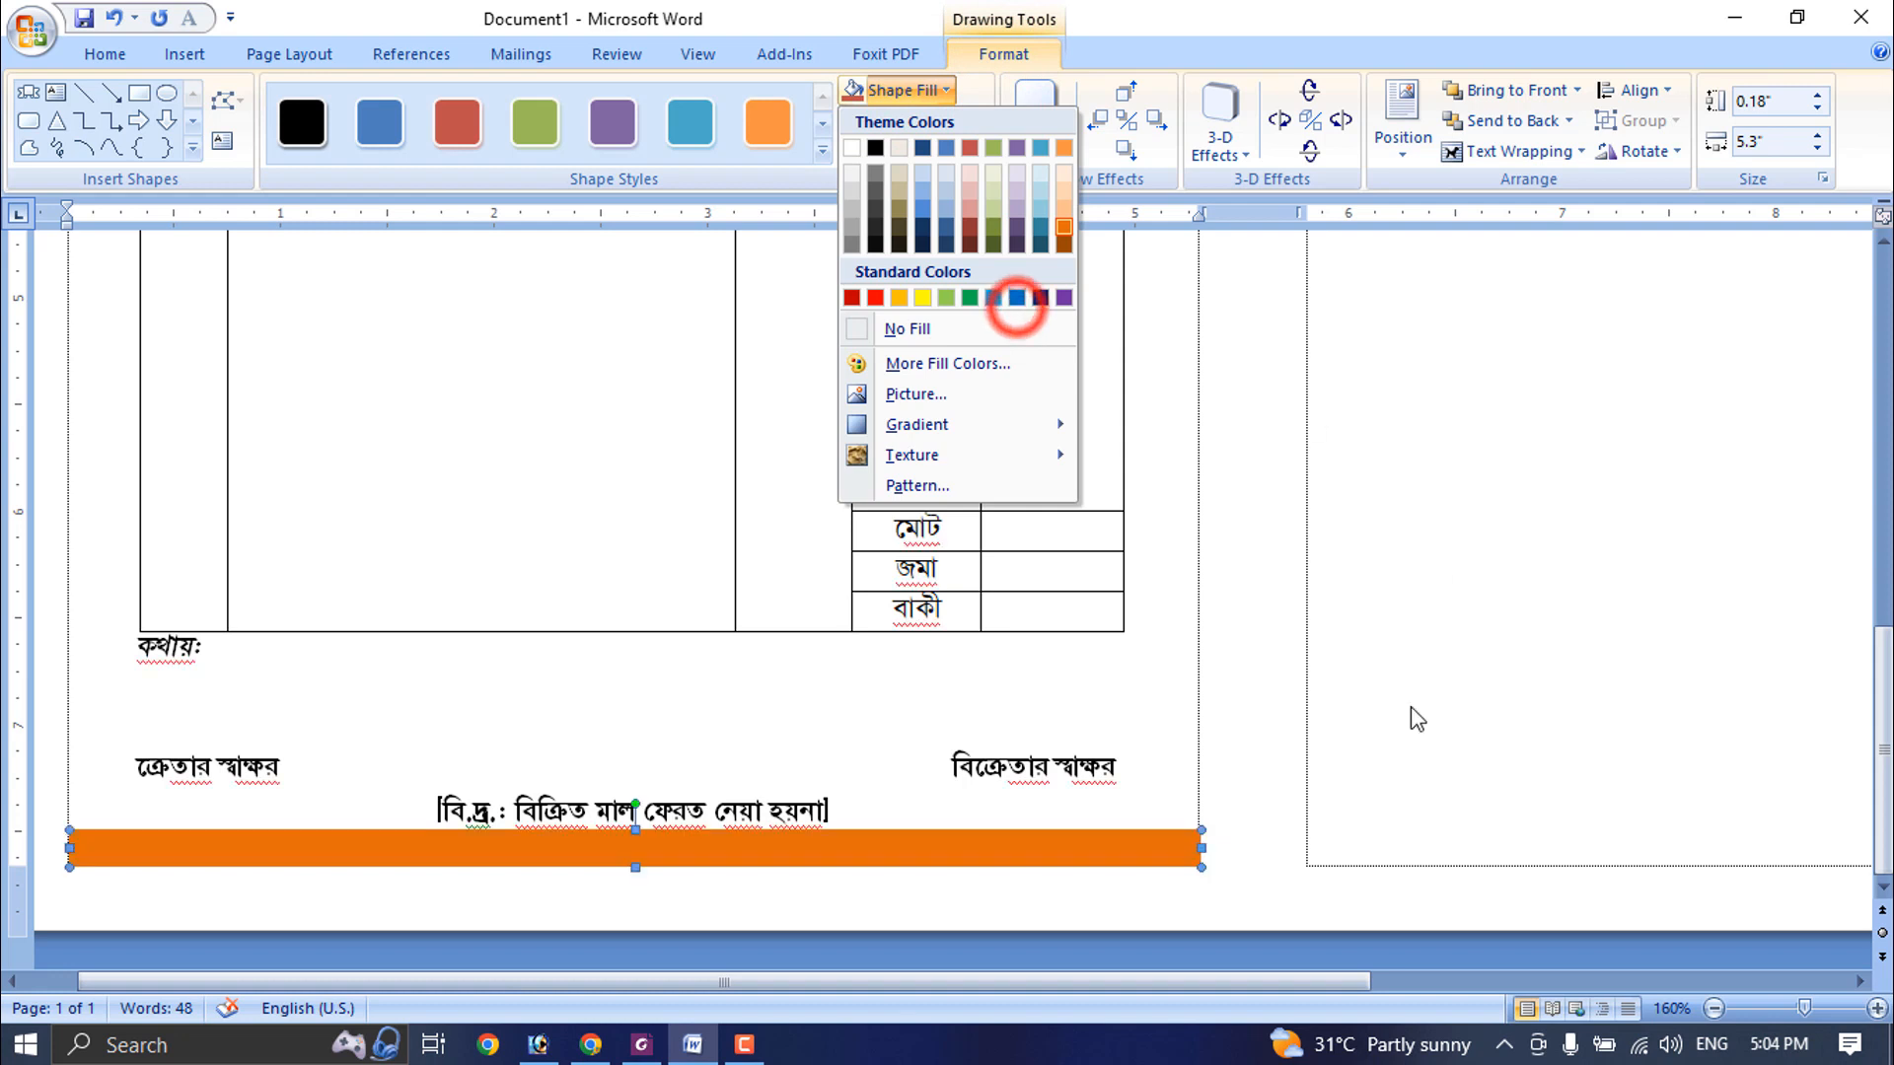
{"action": "left_click", "coordinate": [992, 297]}
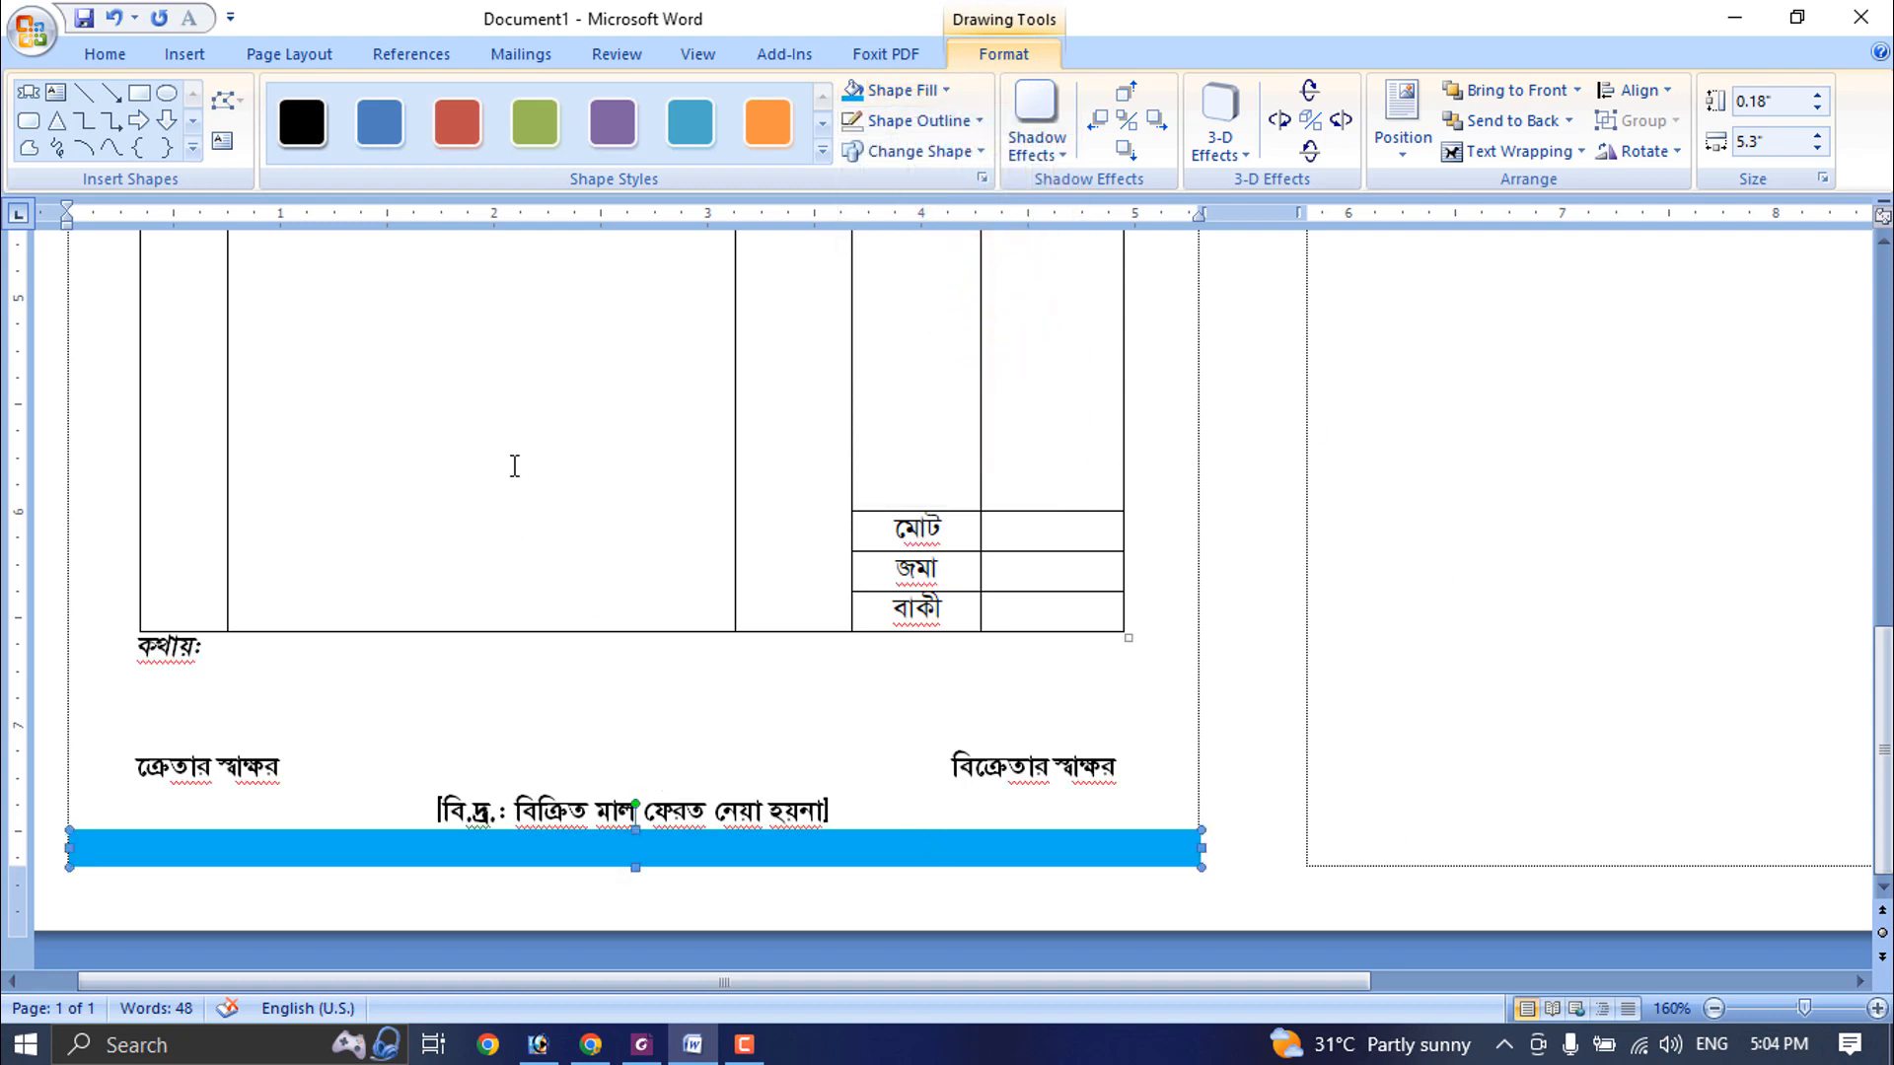
- Make the item table's header row bold and shade it with the standard dark red colour
{"action": "scroll", "coordinate": [721, 585], "scroll_direction": "up", "scroll_amount": 10}
{"action": "scroll", "coordinate": [705, 592], "scroll_direction": "down", "scroll_amount": 3, "text": "ctrl"}
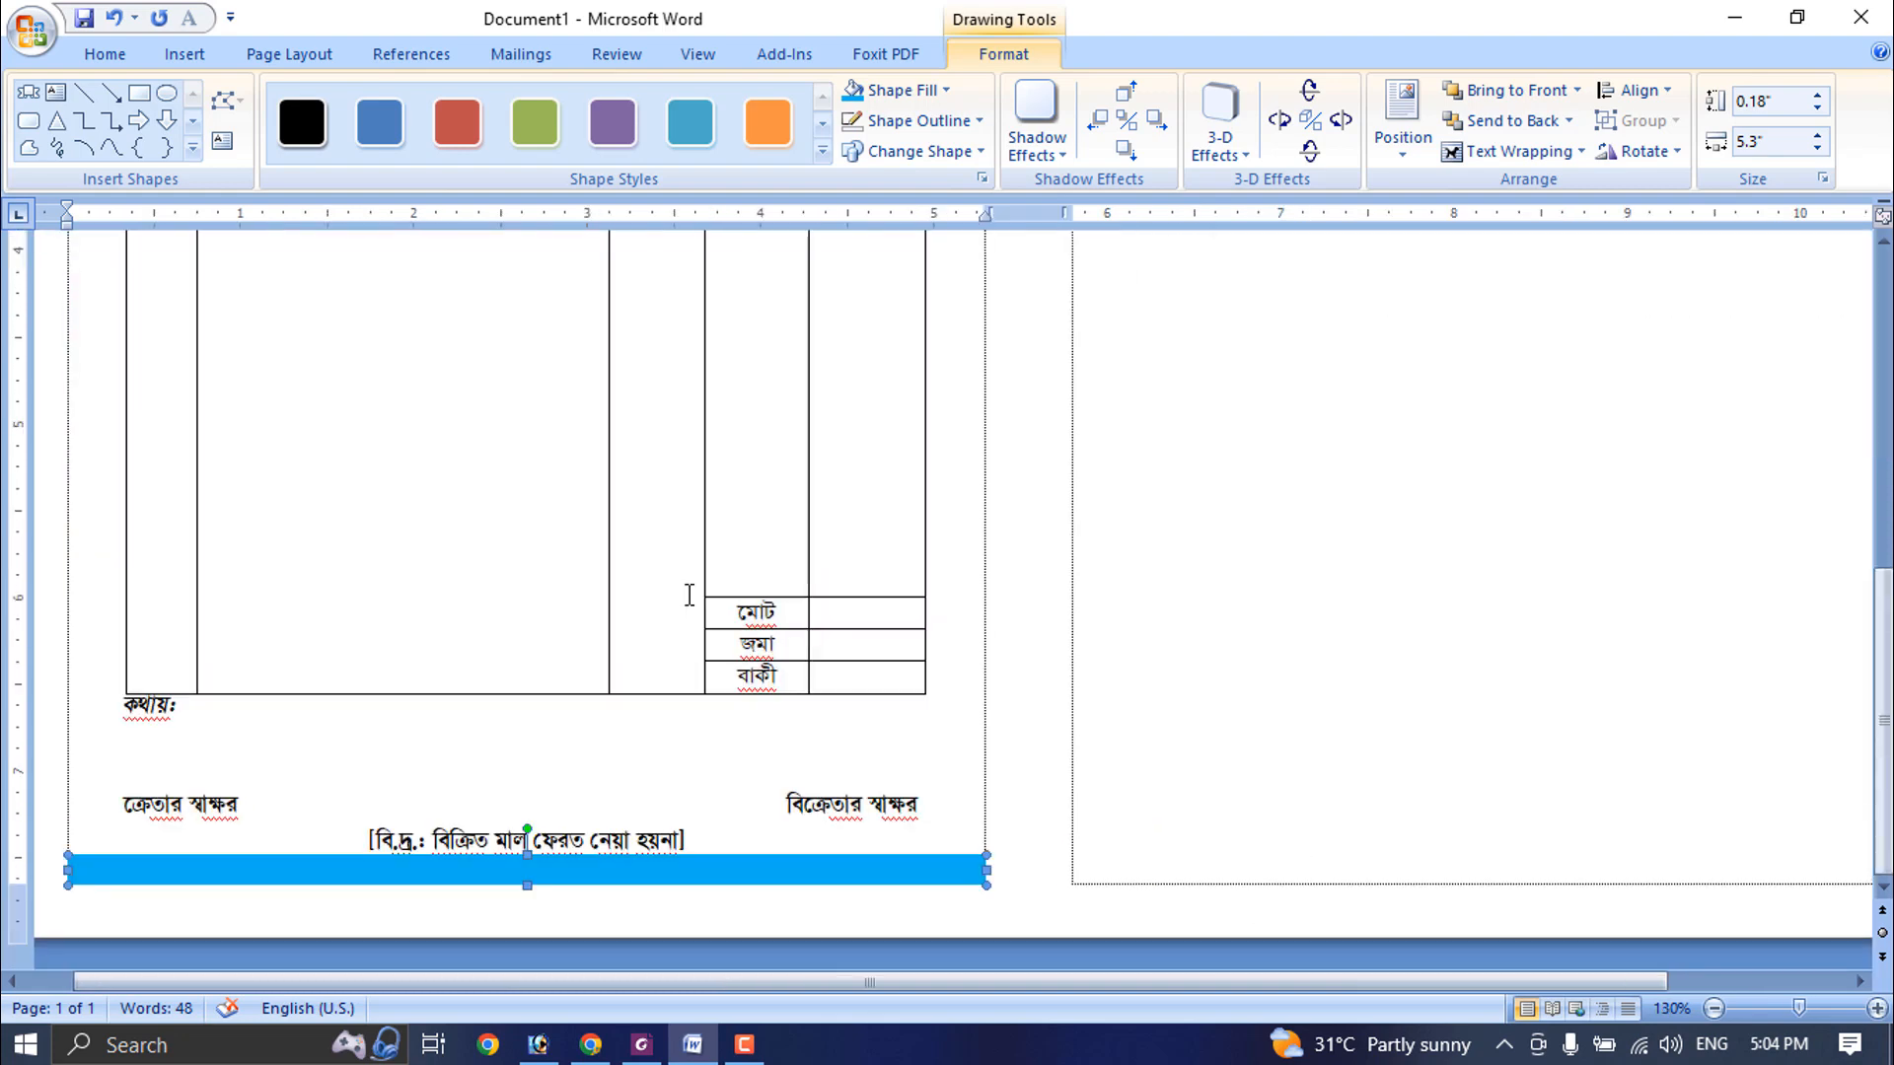
{"action": "scroll", "coordinate": [689, 597], "scroll_direction": "up", "scroll_amount": 10}
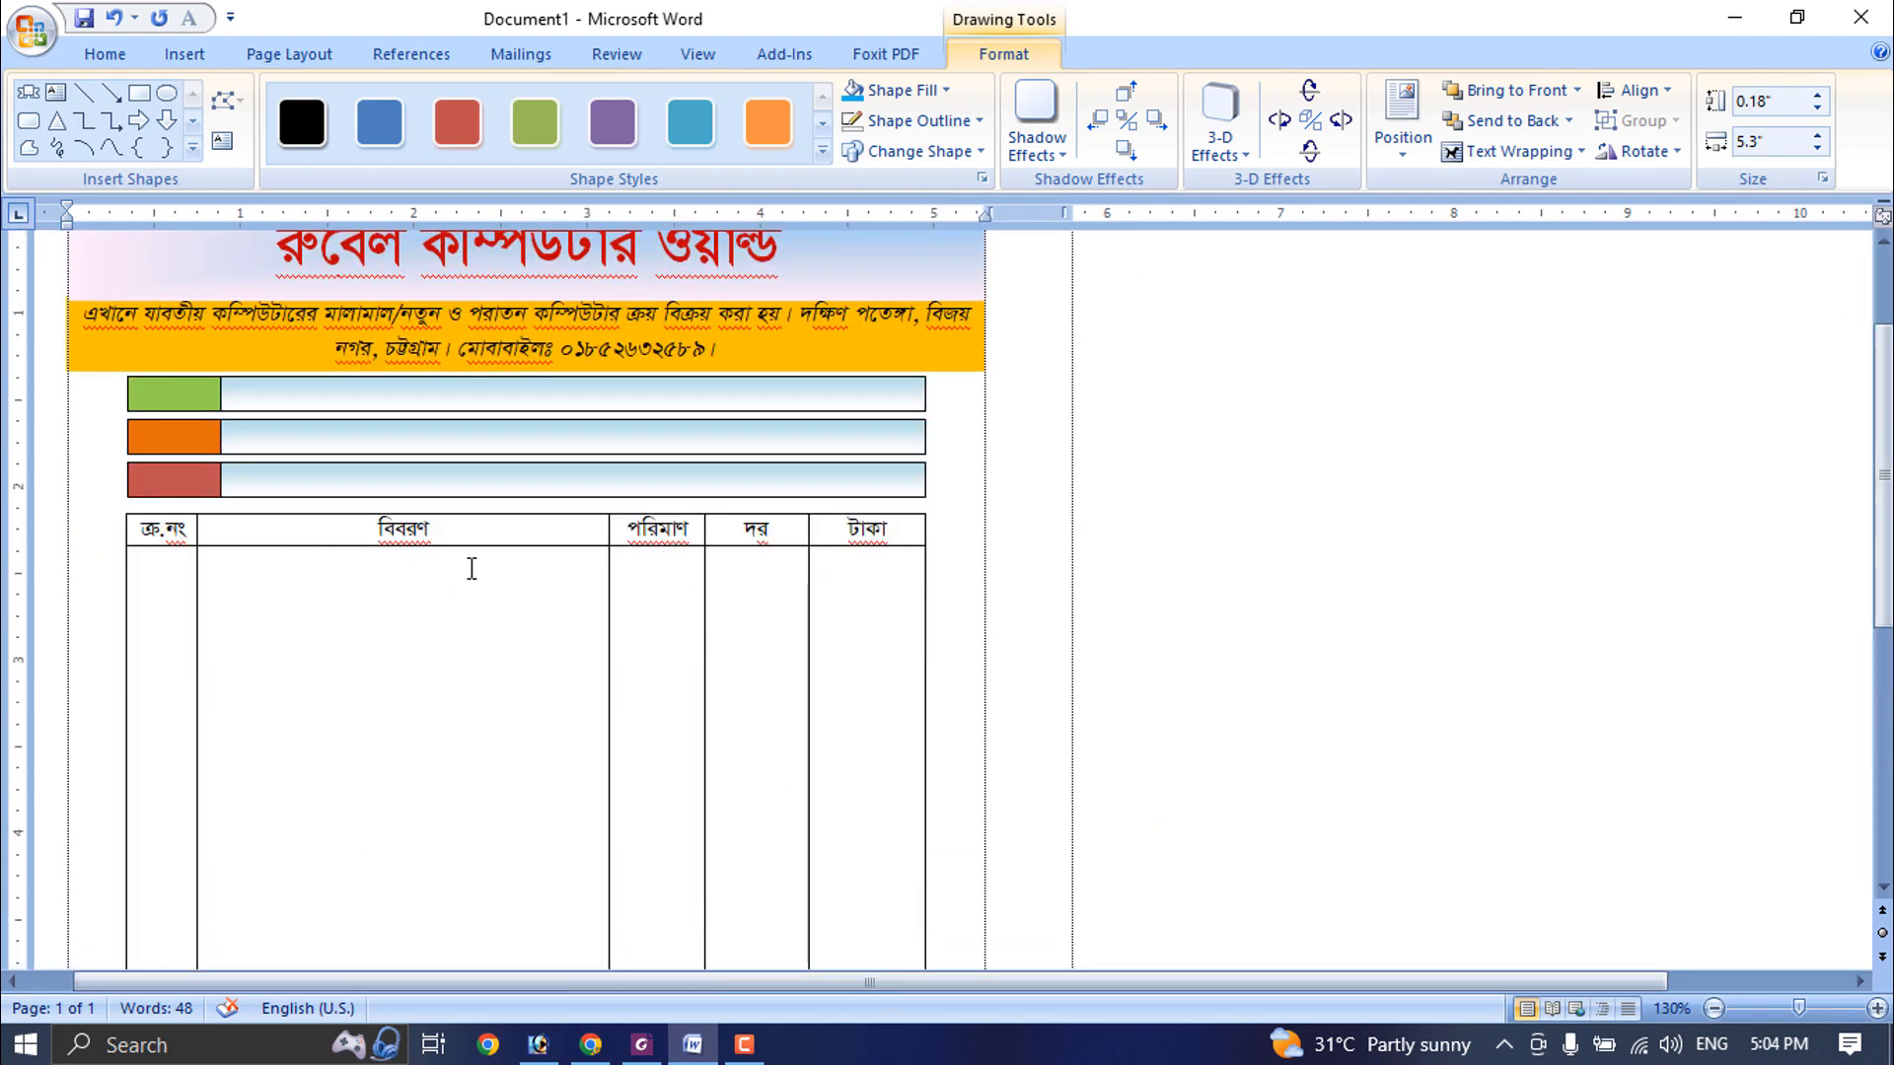
{"action": "left_click_drag", "start_coordinate": [891, 530], "coordinate": [148, 534]}
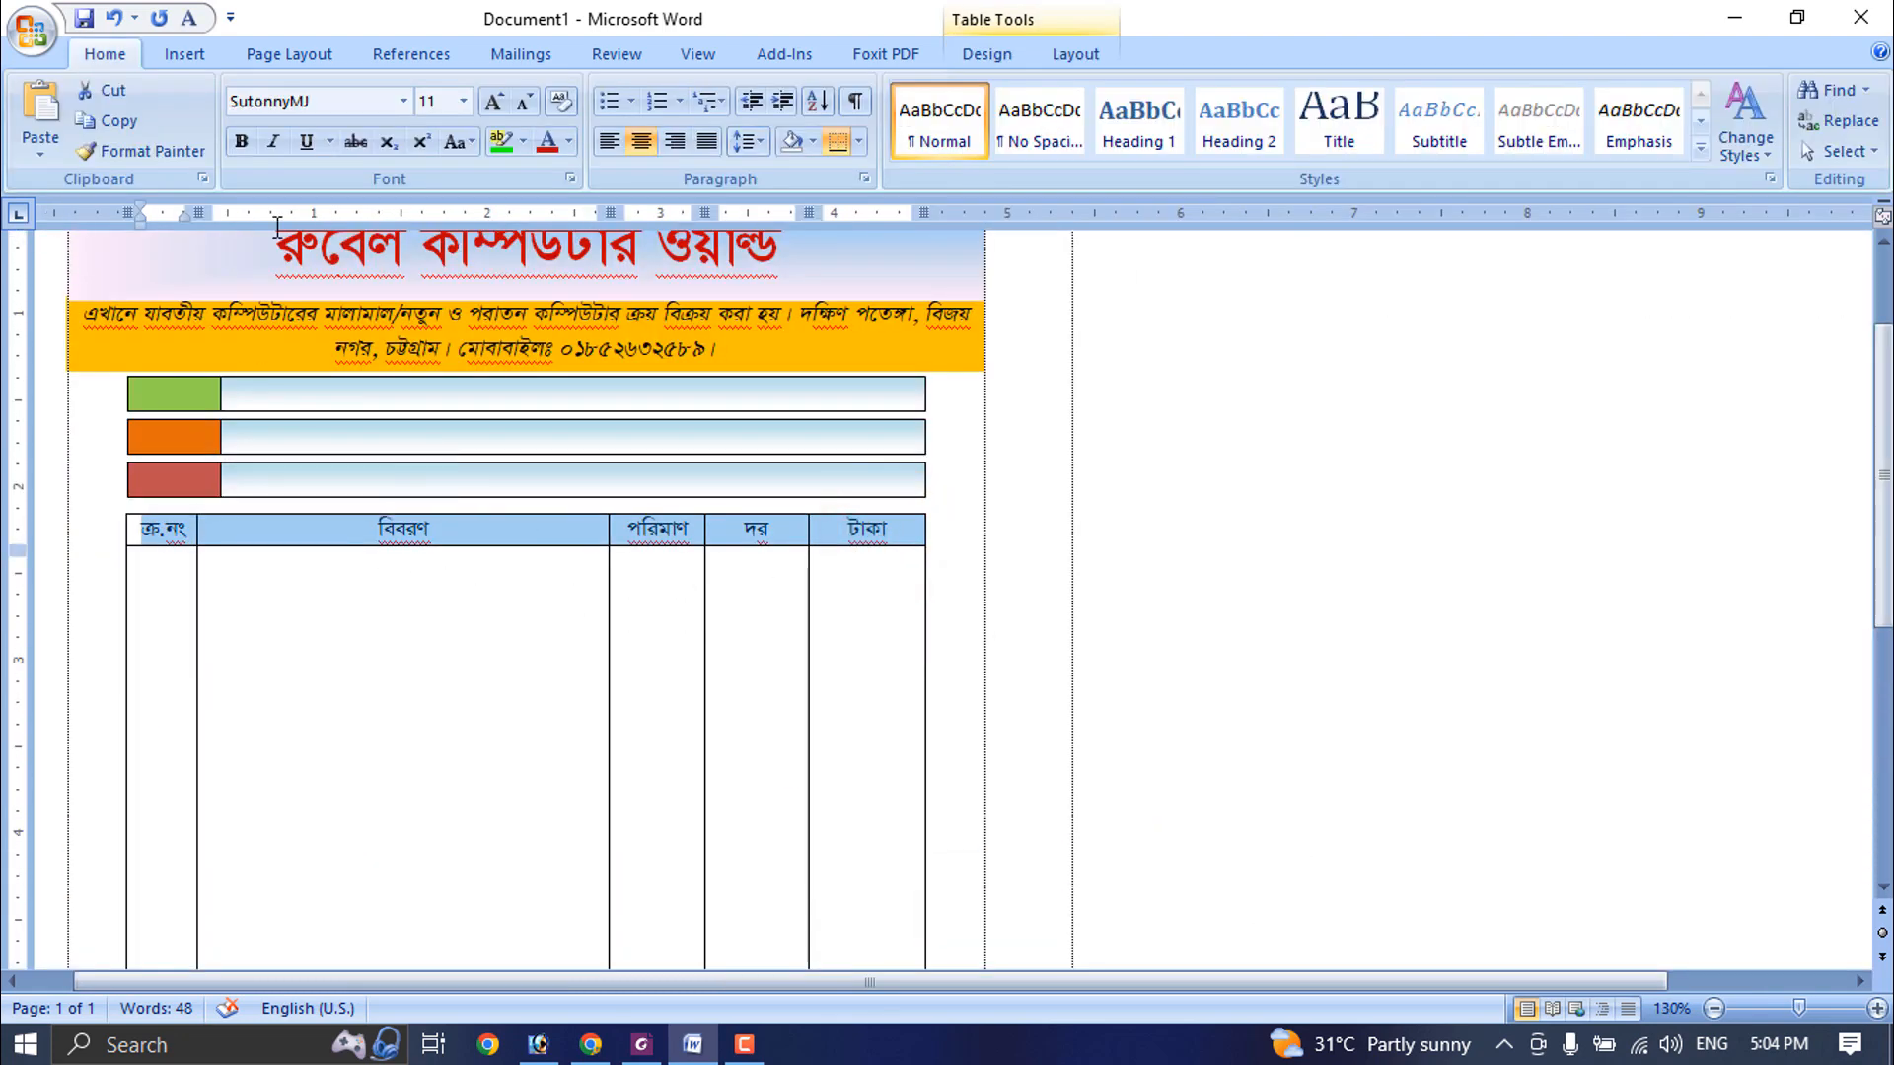
{"action": "left_click", "coordinate": [242, 142]}
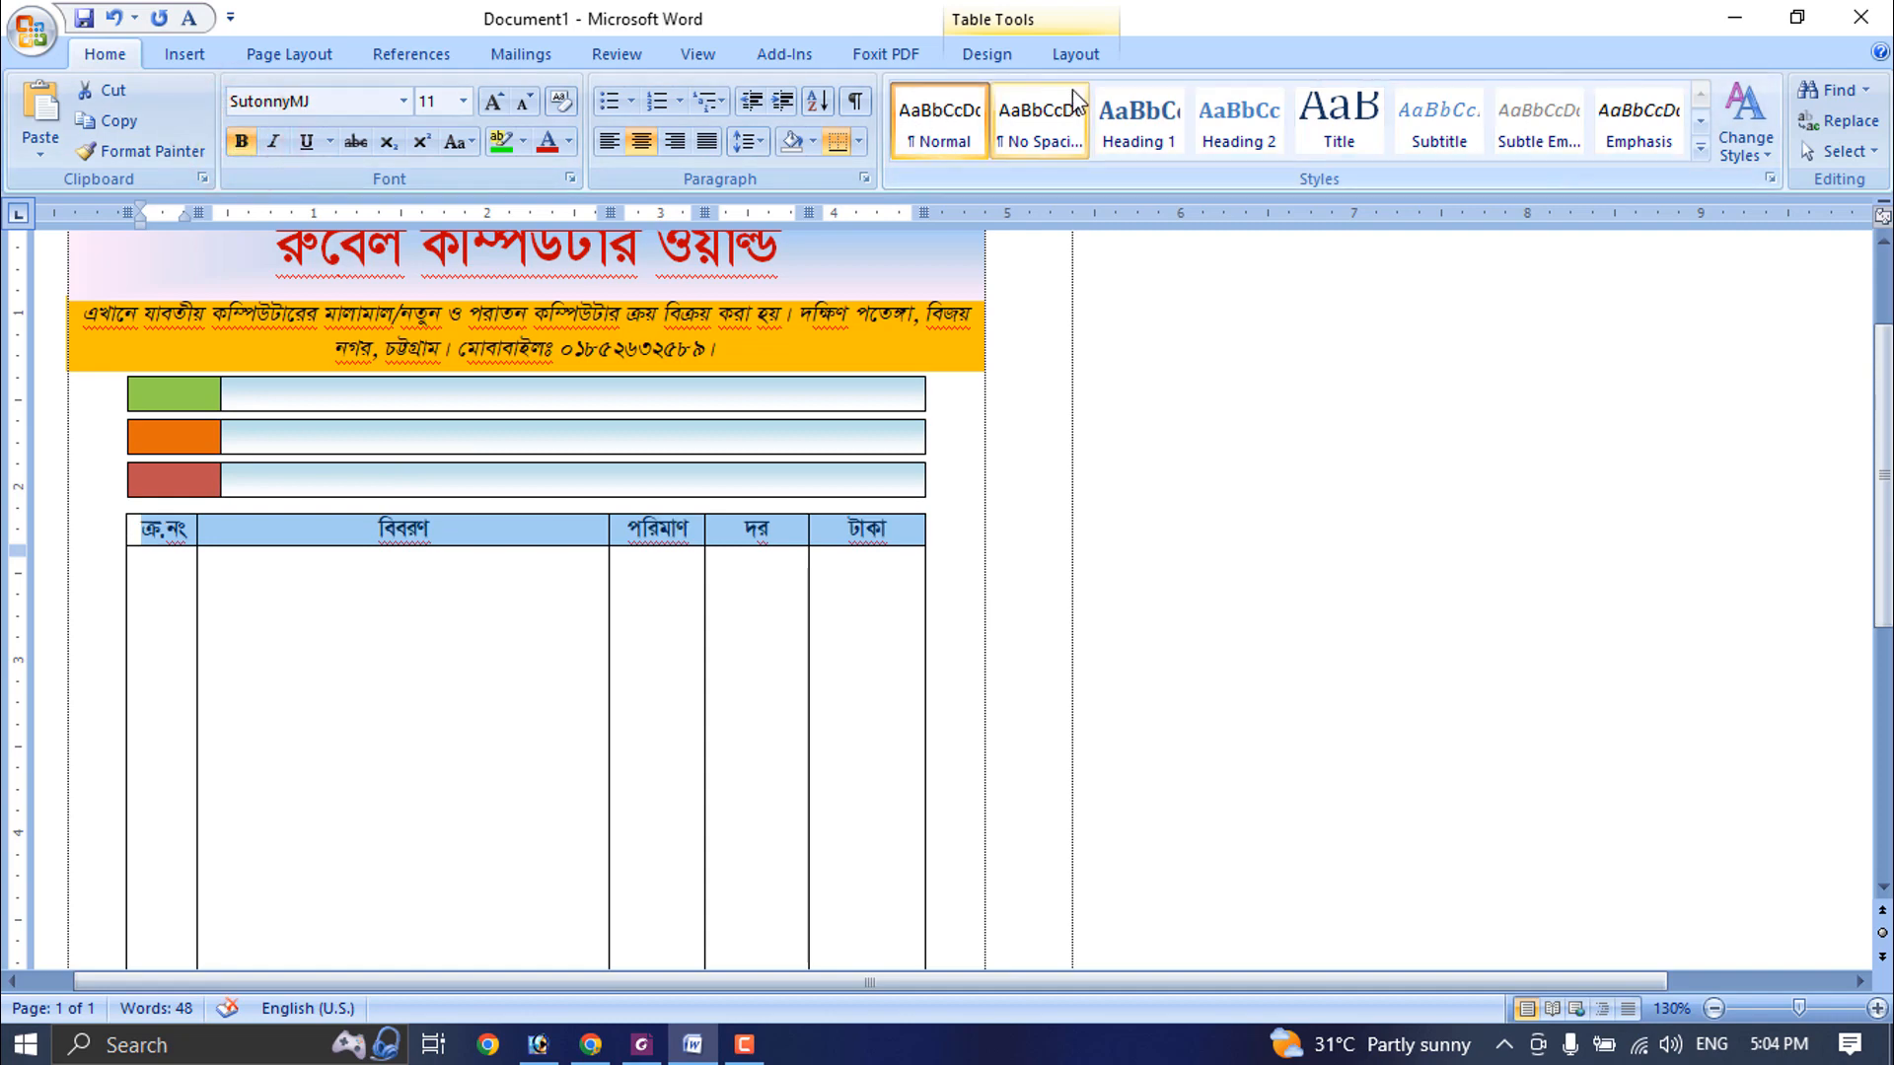
{"action": "left_click", "coordinate": [1066, 61]}
{"action": "left_click", "coordinate": [998, 53]}
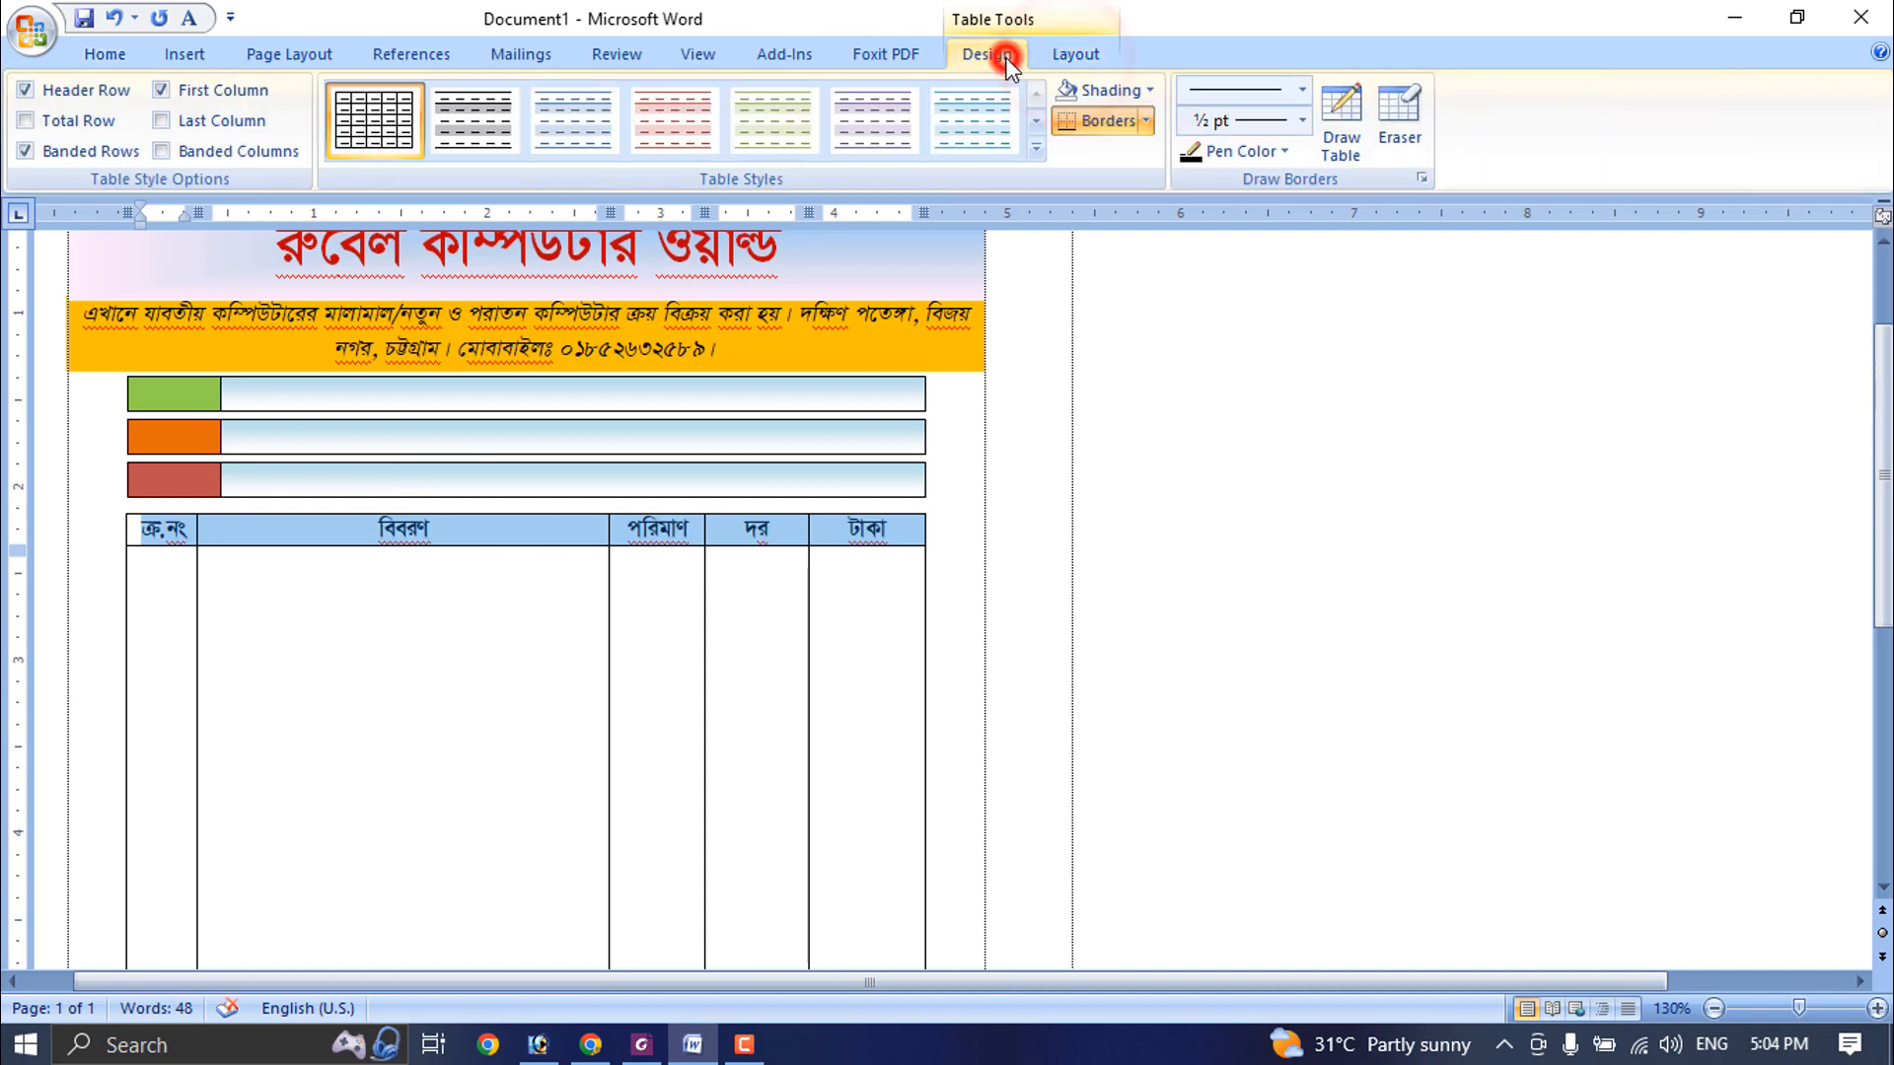
{"action": "left_click", "coordinate": [1151, 91]}
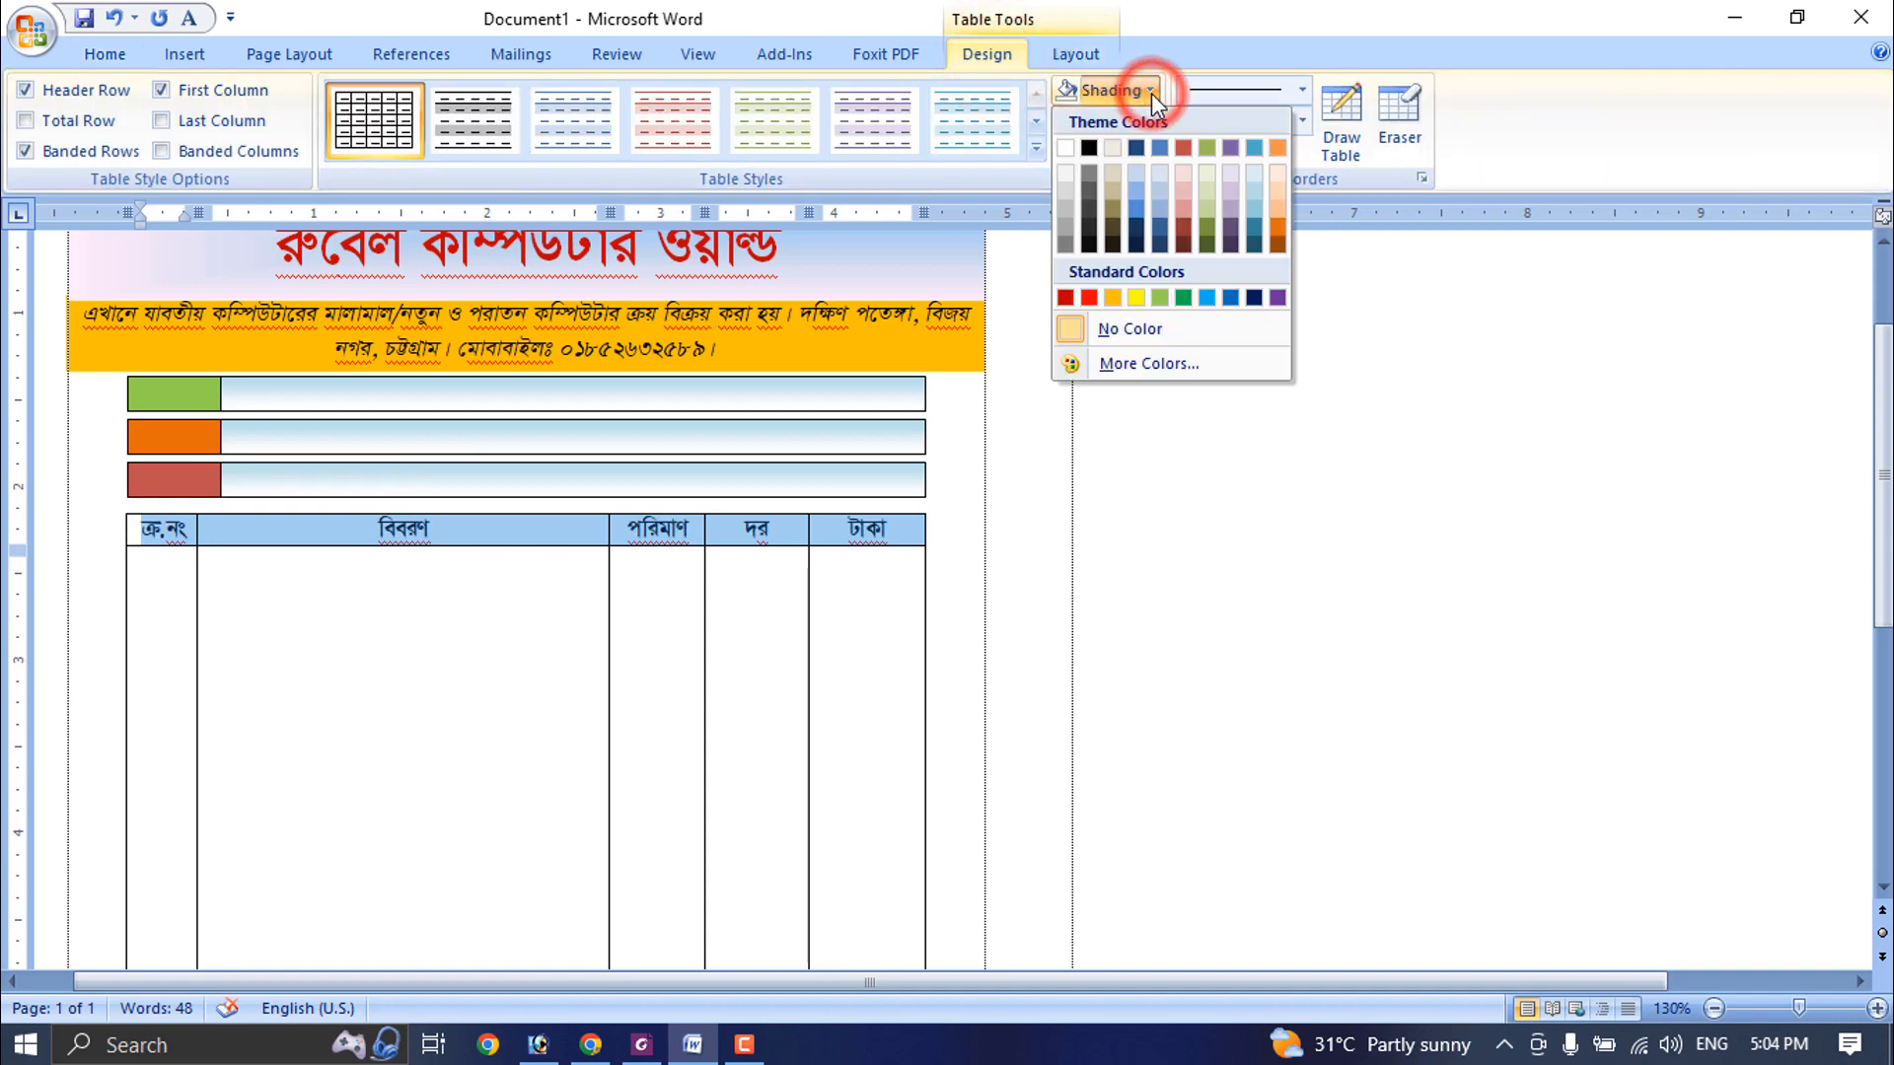
{"action": "left_click", "coordinate": [1067, 297]}
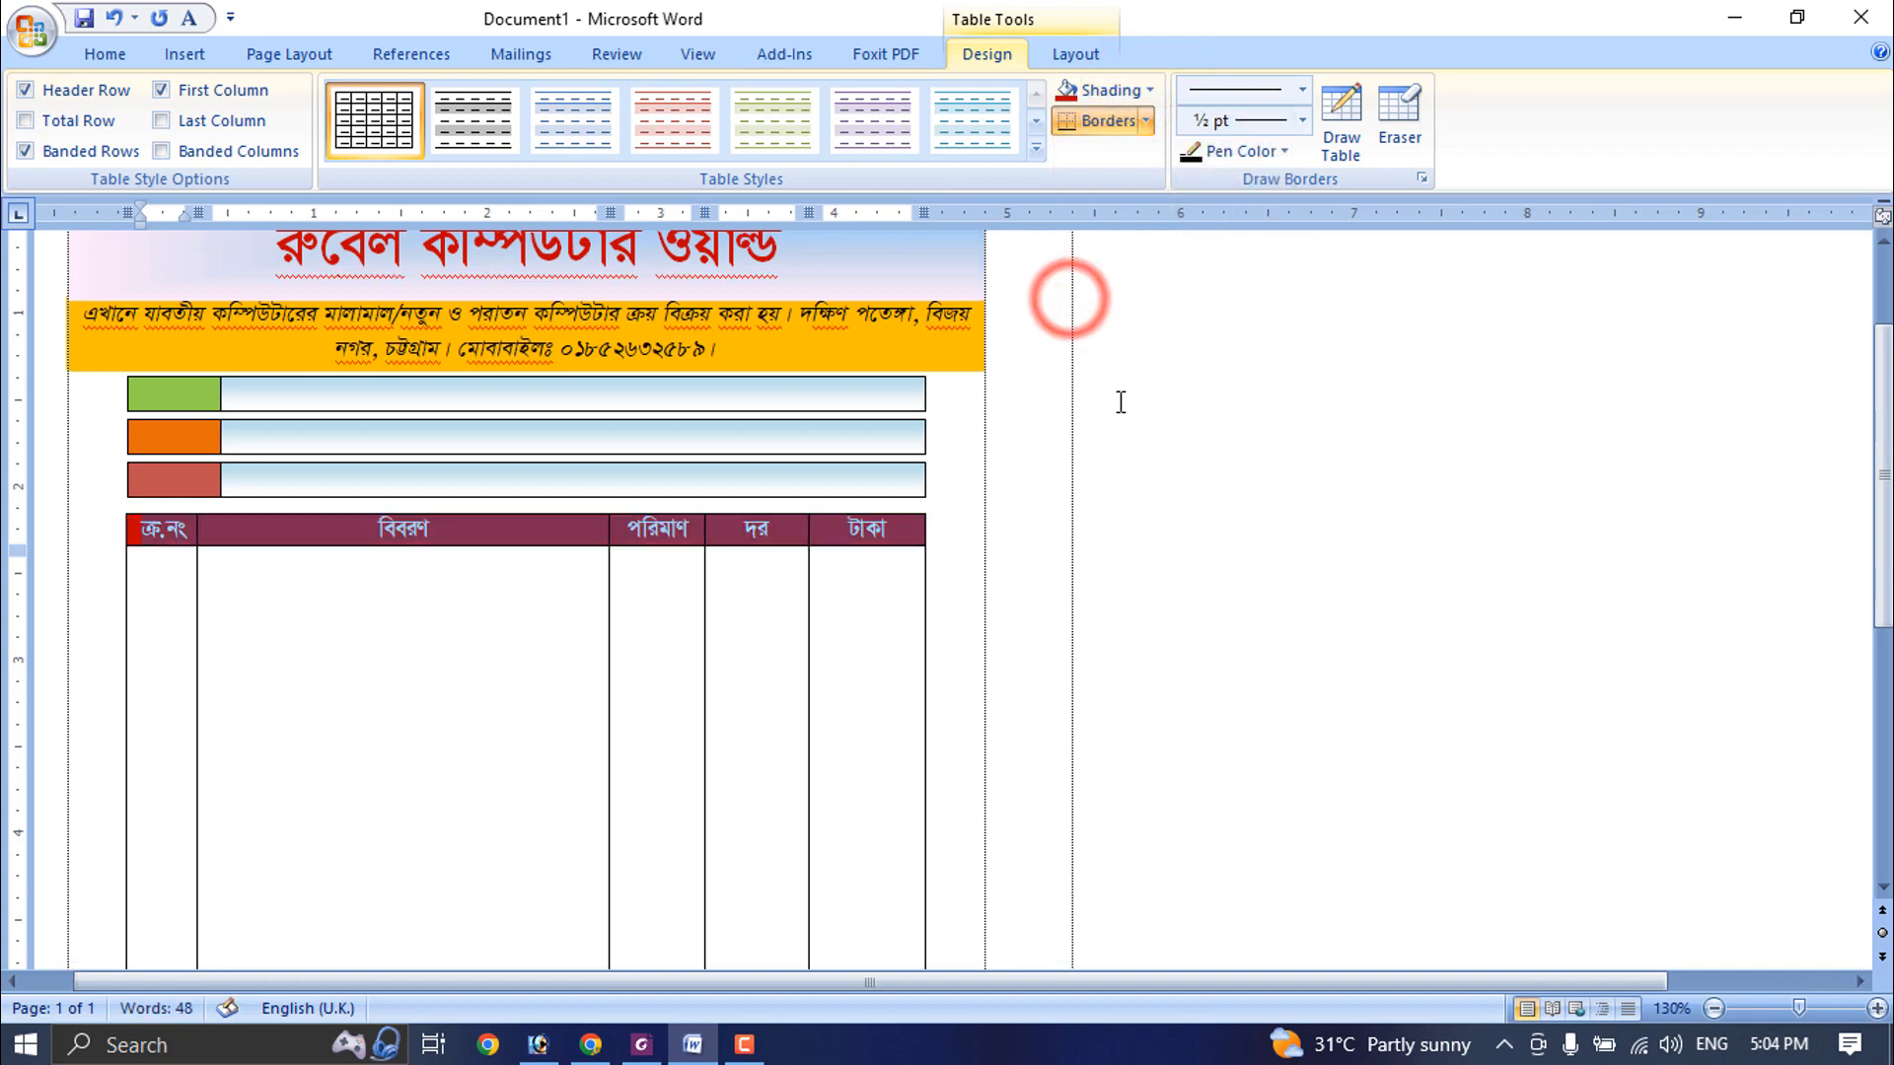
- Shade the tall body cell under ক্র.নং light blue and the one under বিবরণ pale orange
{"action": "left_click", "coordinate": [398, 669]}
{"action": "left_click", "coordinate": [170, 575]}
{"action": "scroll", "coordinate": [395, 612], "scroll_direction": "down", "scroll_amount": 8}
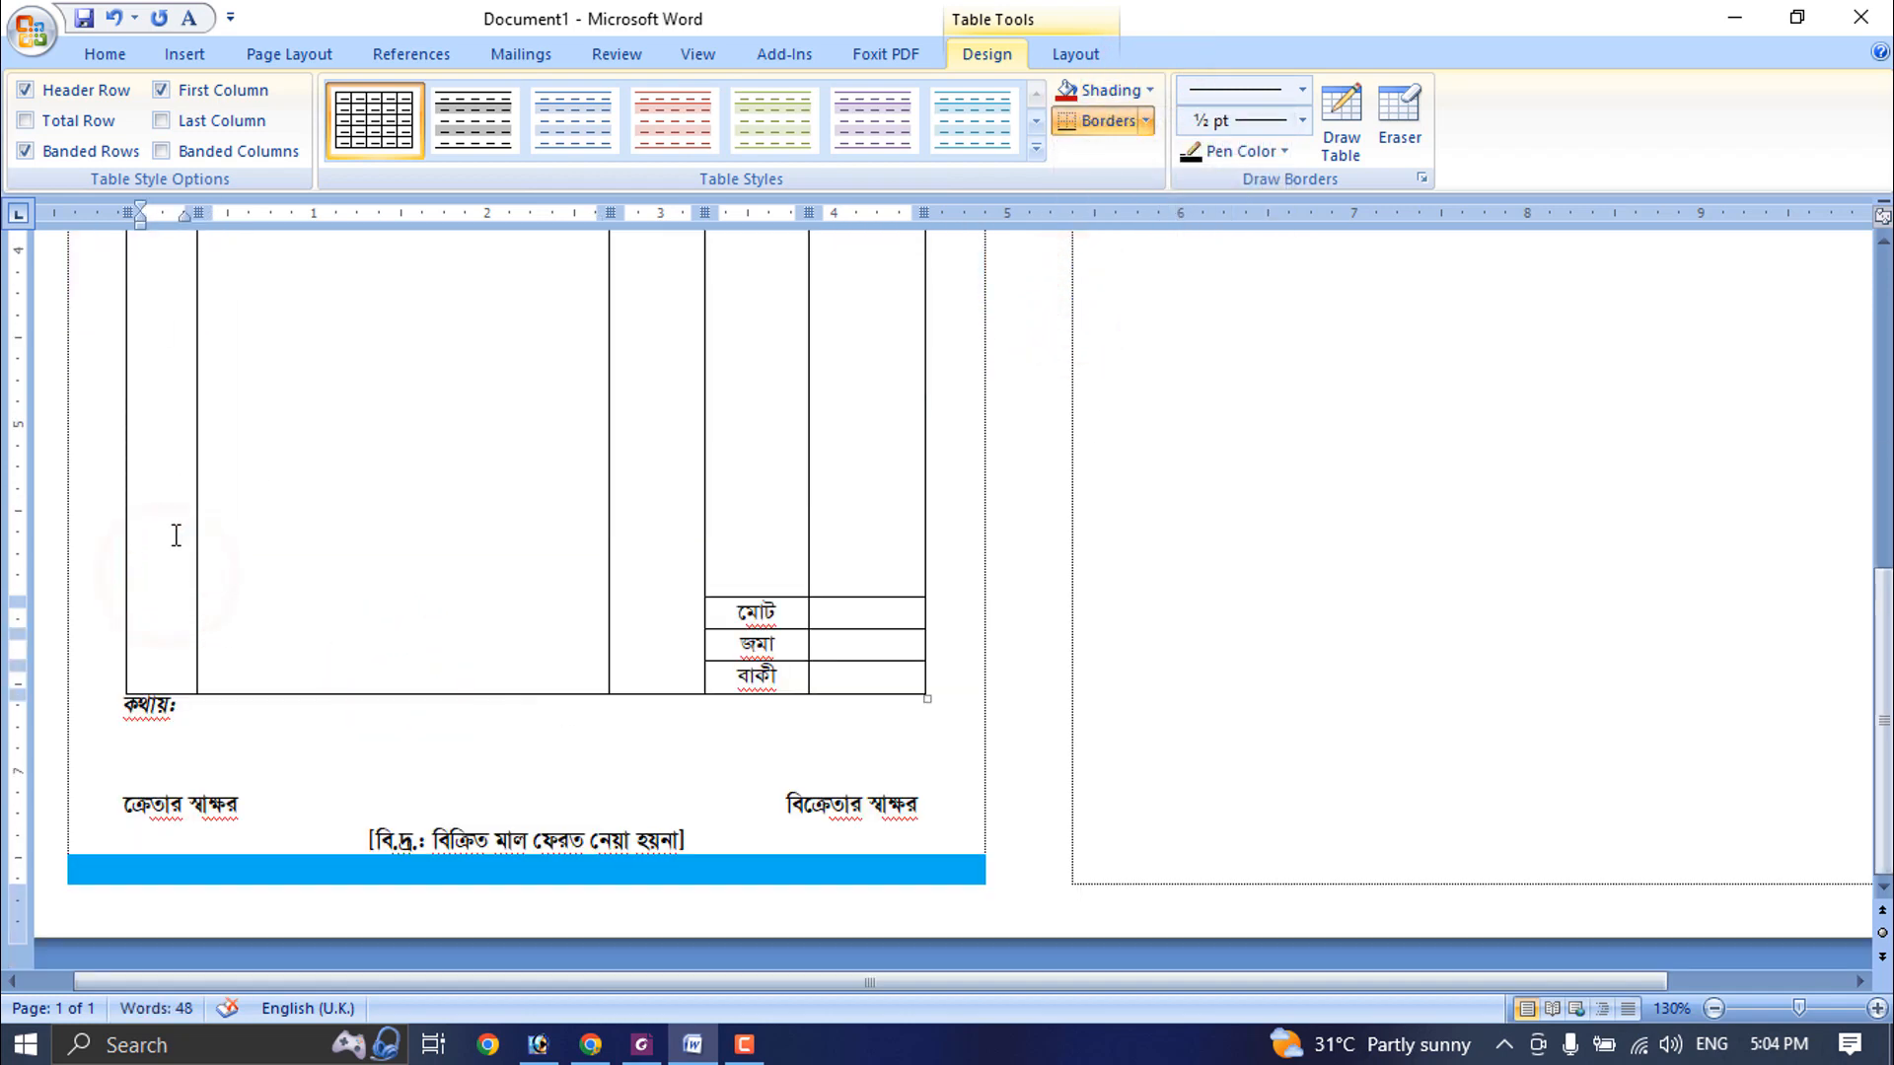
{"action": "scroll", "coordinate": [173, 592], "scroll_direction": "down", "scroll_amount": 5, "text": "ctrl"}
{"action": "scroll", "coordinate": [173, 600], "scroll_direction": "up", "scroll_amount": 2, "text": "ctrl"}
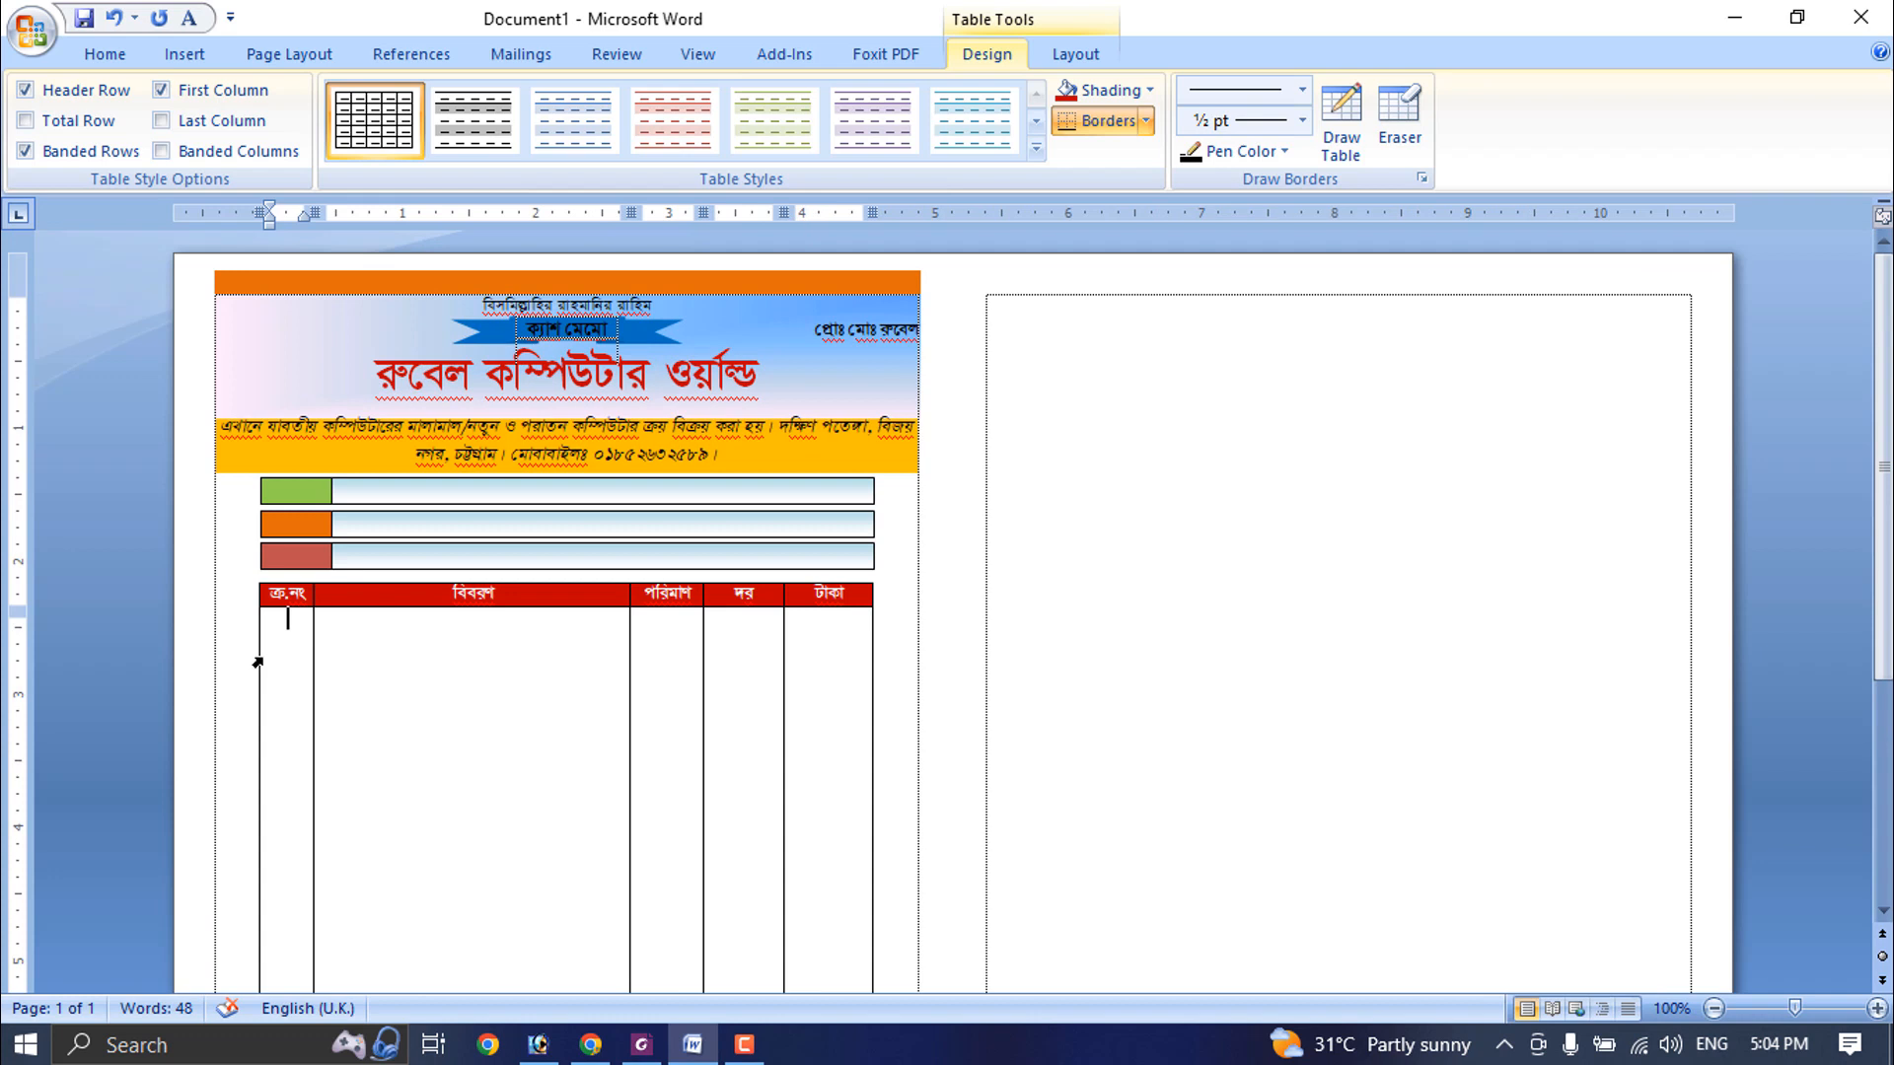
{"action": "left_click", "coordinate": [1147, 90]}
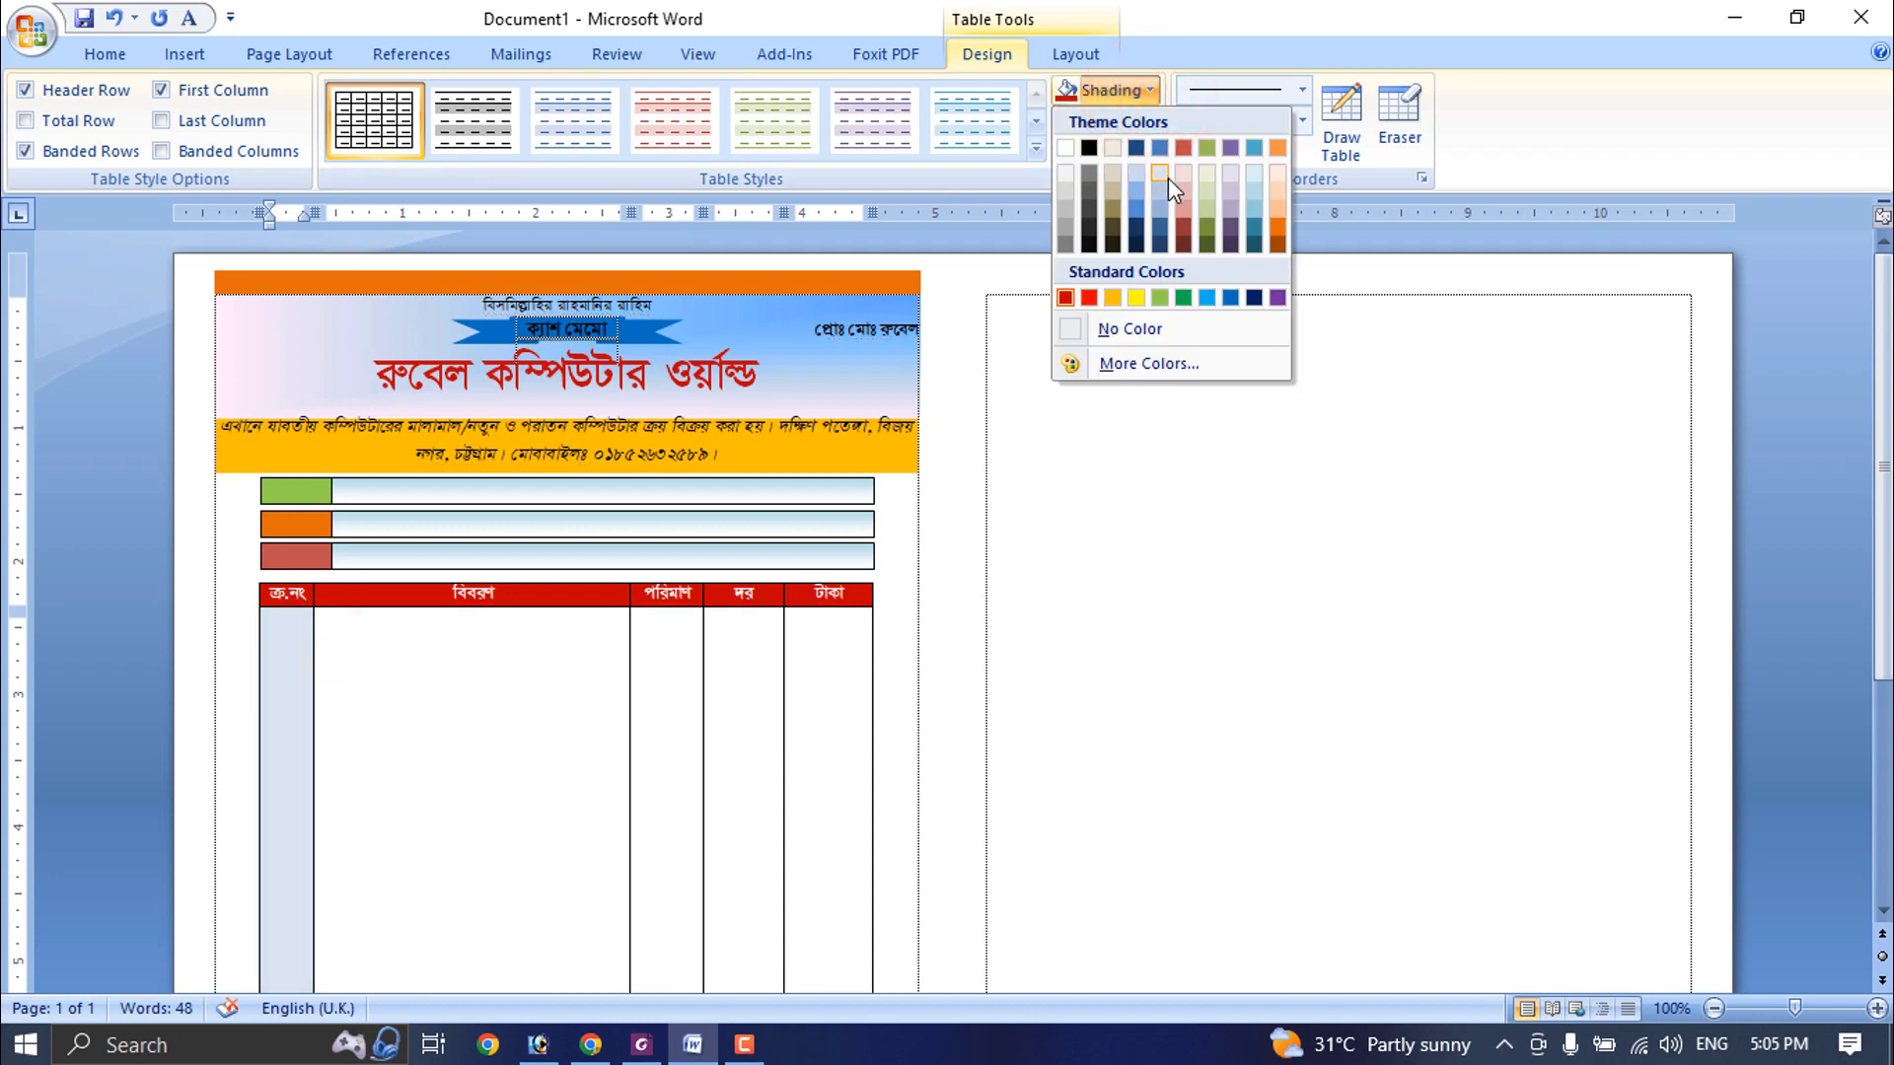
{"action": "left_click", "coordinate": [1277, 170]}
- Shade the tall body cell under পরিমাণ with a custom pale yellow from the full colour palette
{"action": "left_click", "coordinate": [682, 627]}
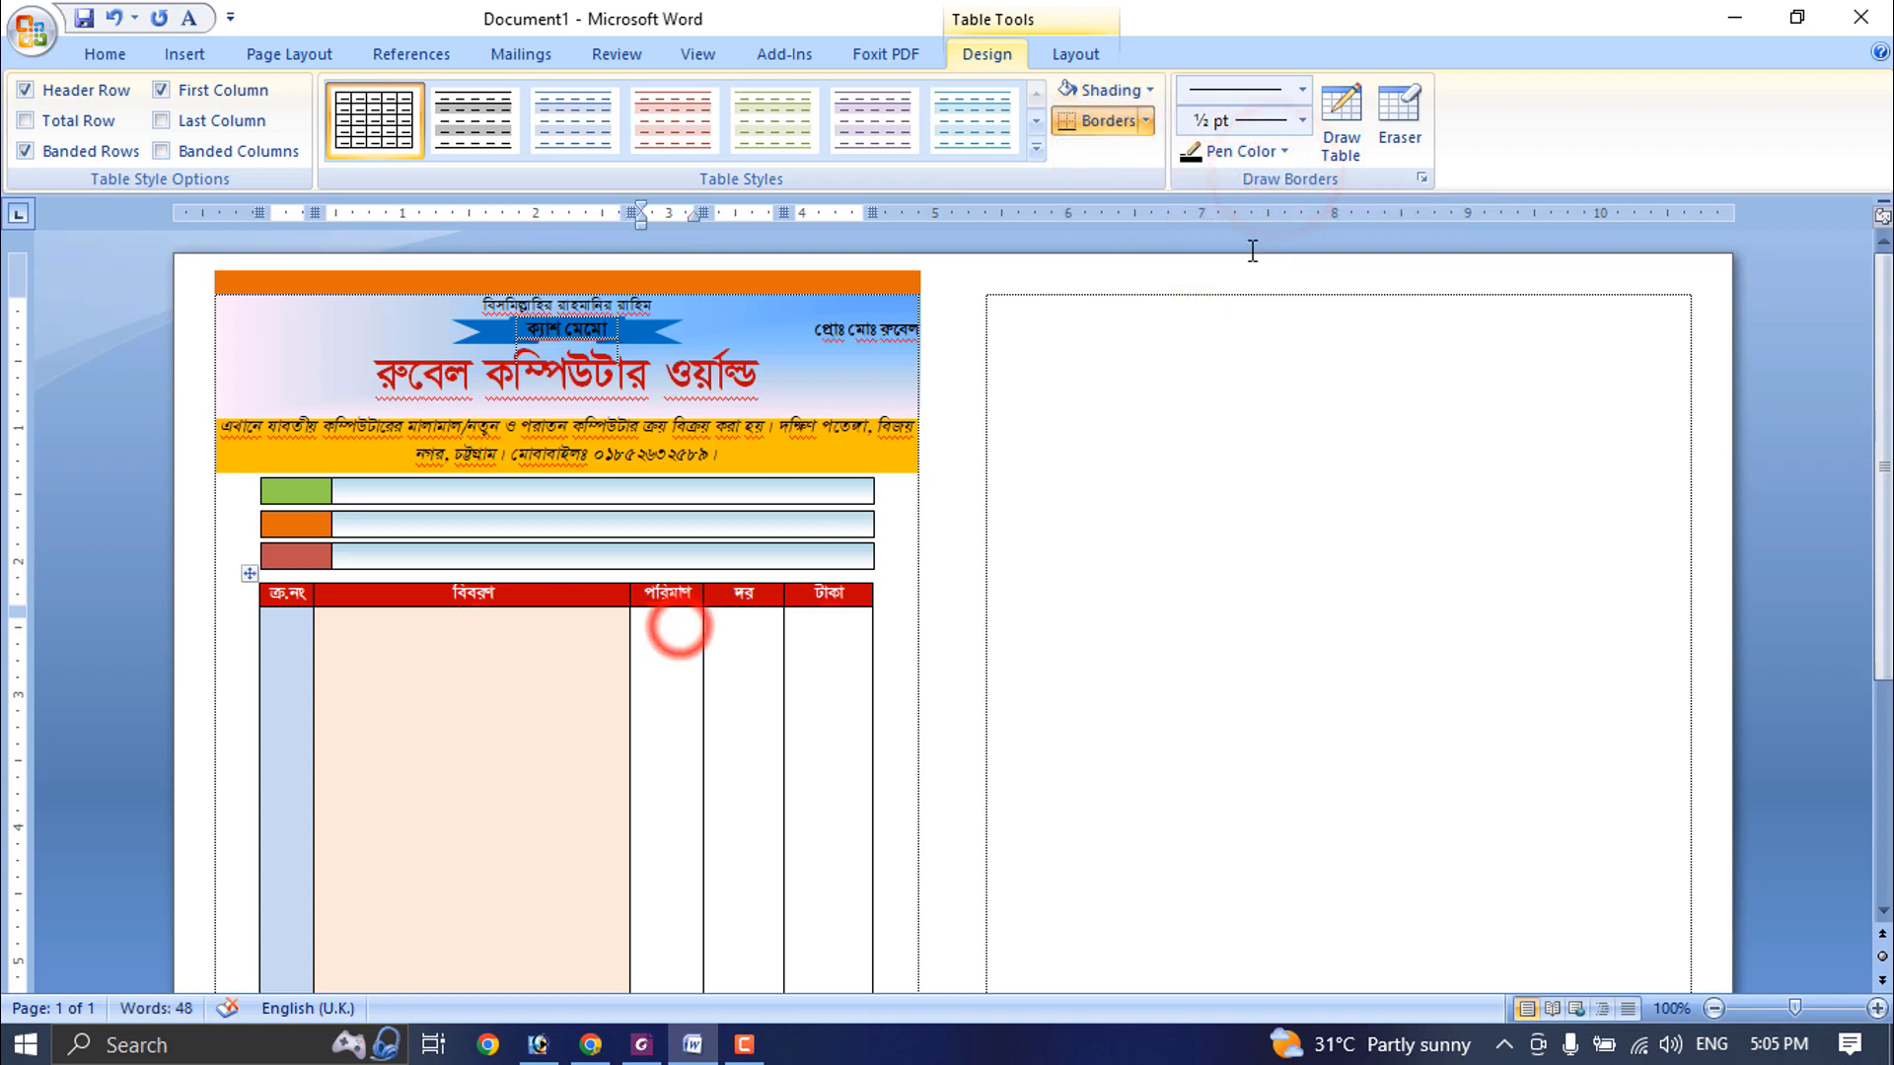
{"action": "left_click", "coordinate": [1147, 91]}
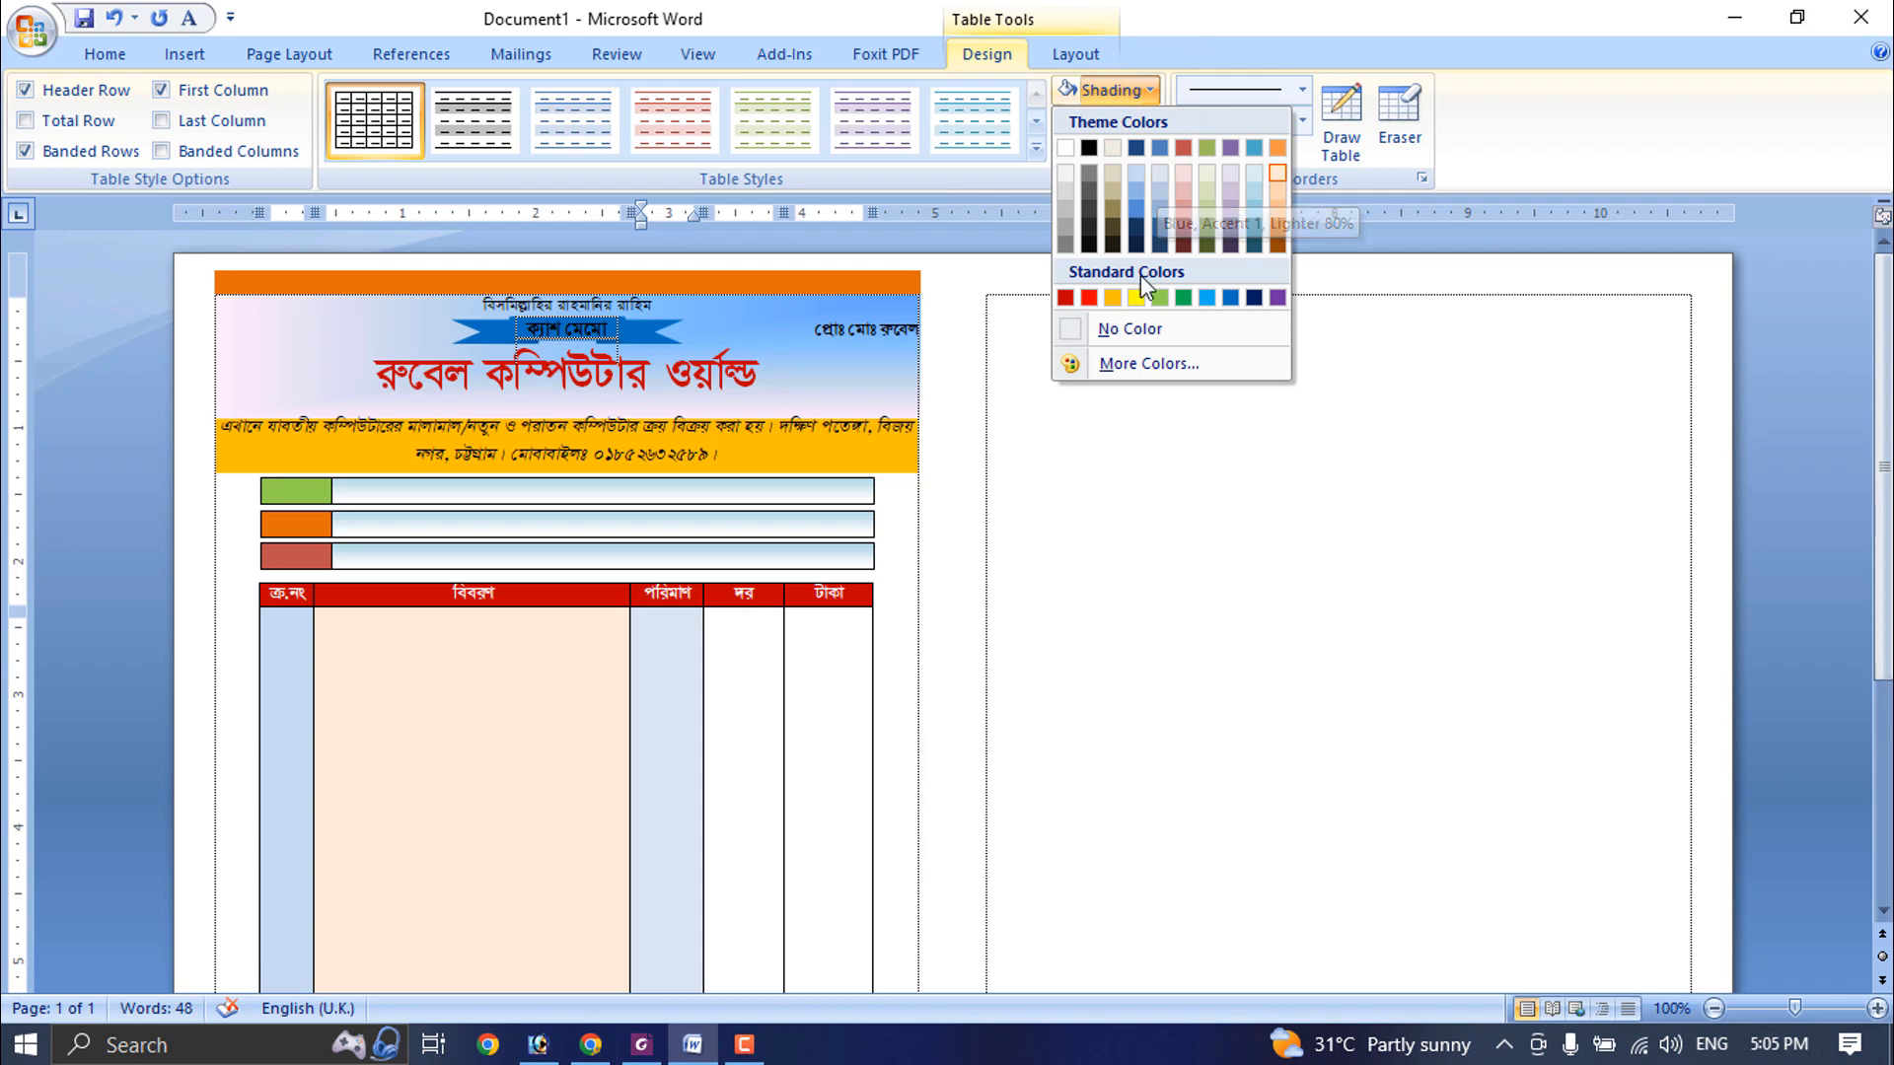
{"action": "left_click", "coordinate": [1144, 328]}
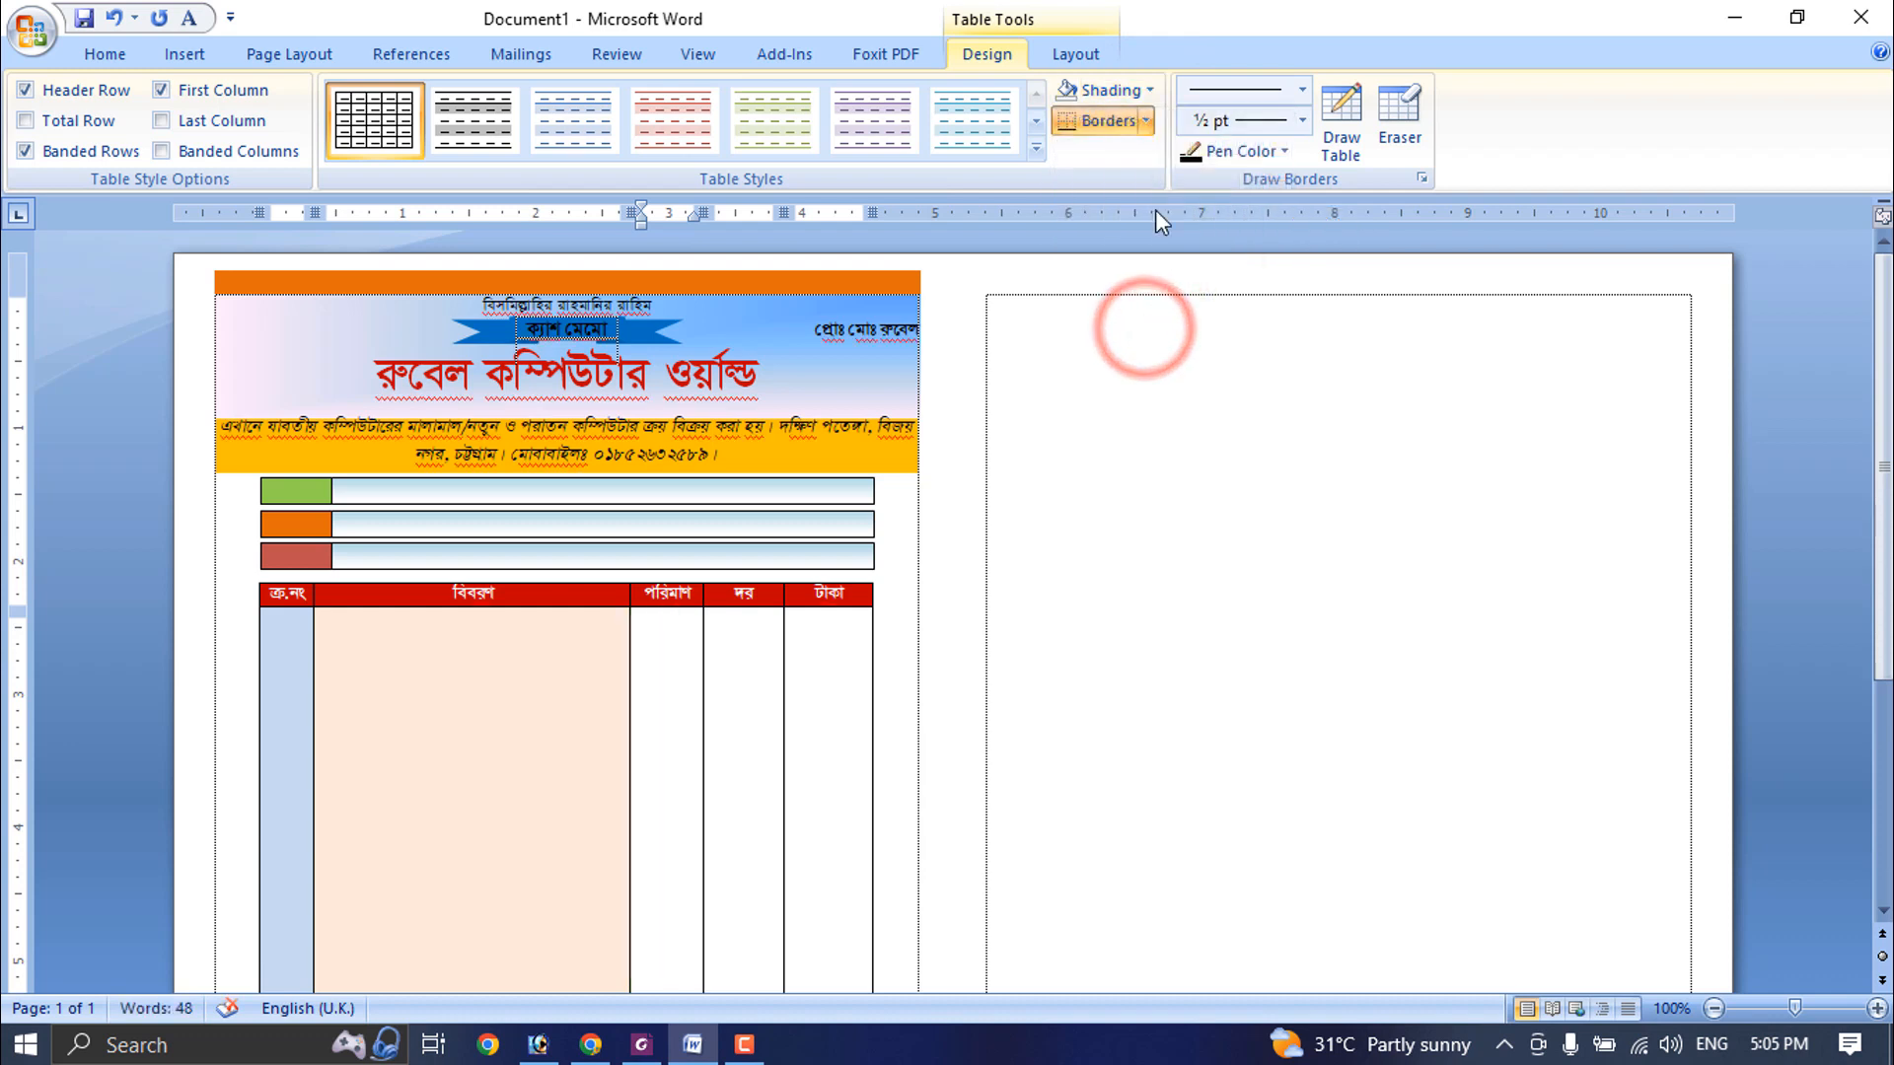
{"action": "left_click", "coordinate": [1148, 91]}
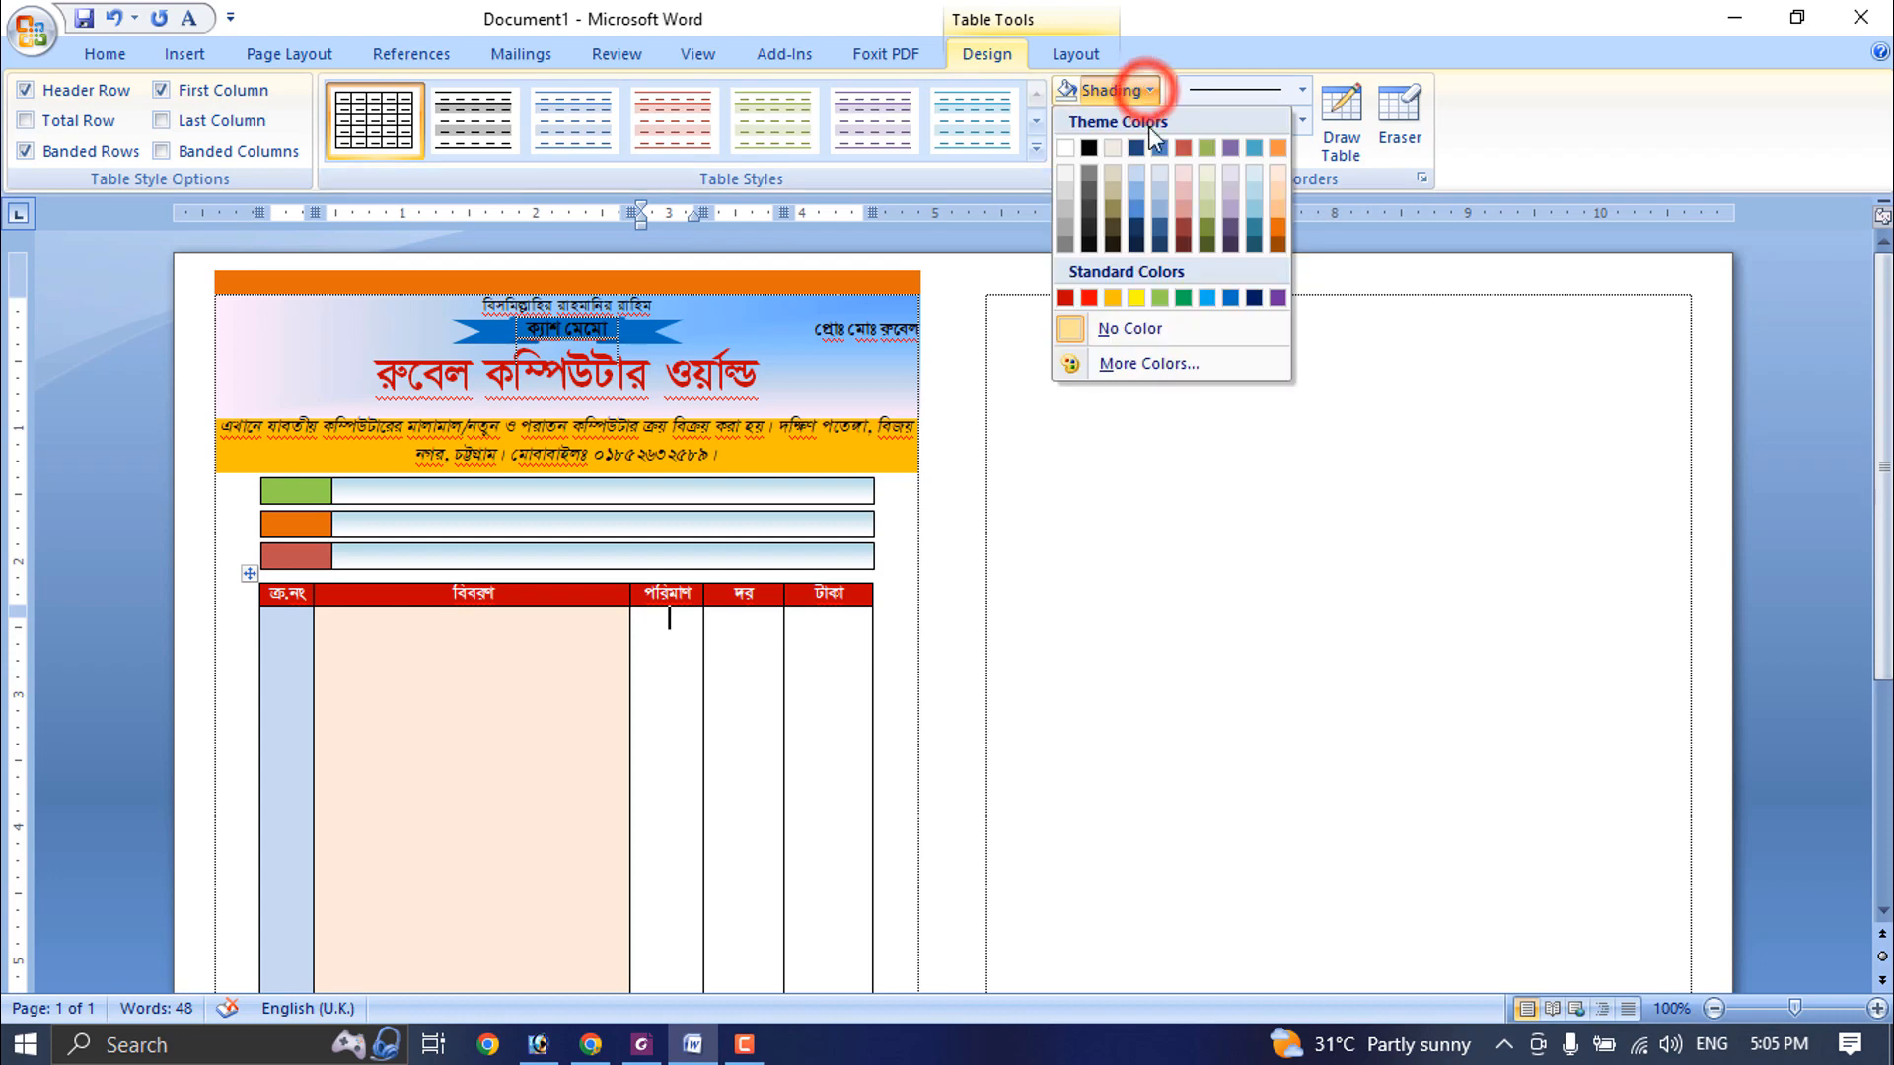
{"action": "left_click", "coordinate": [1151, 361]}
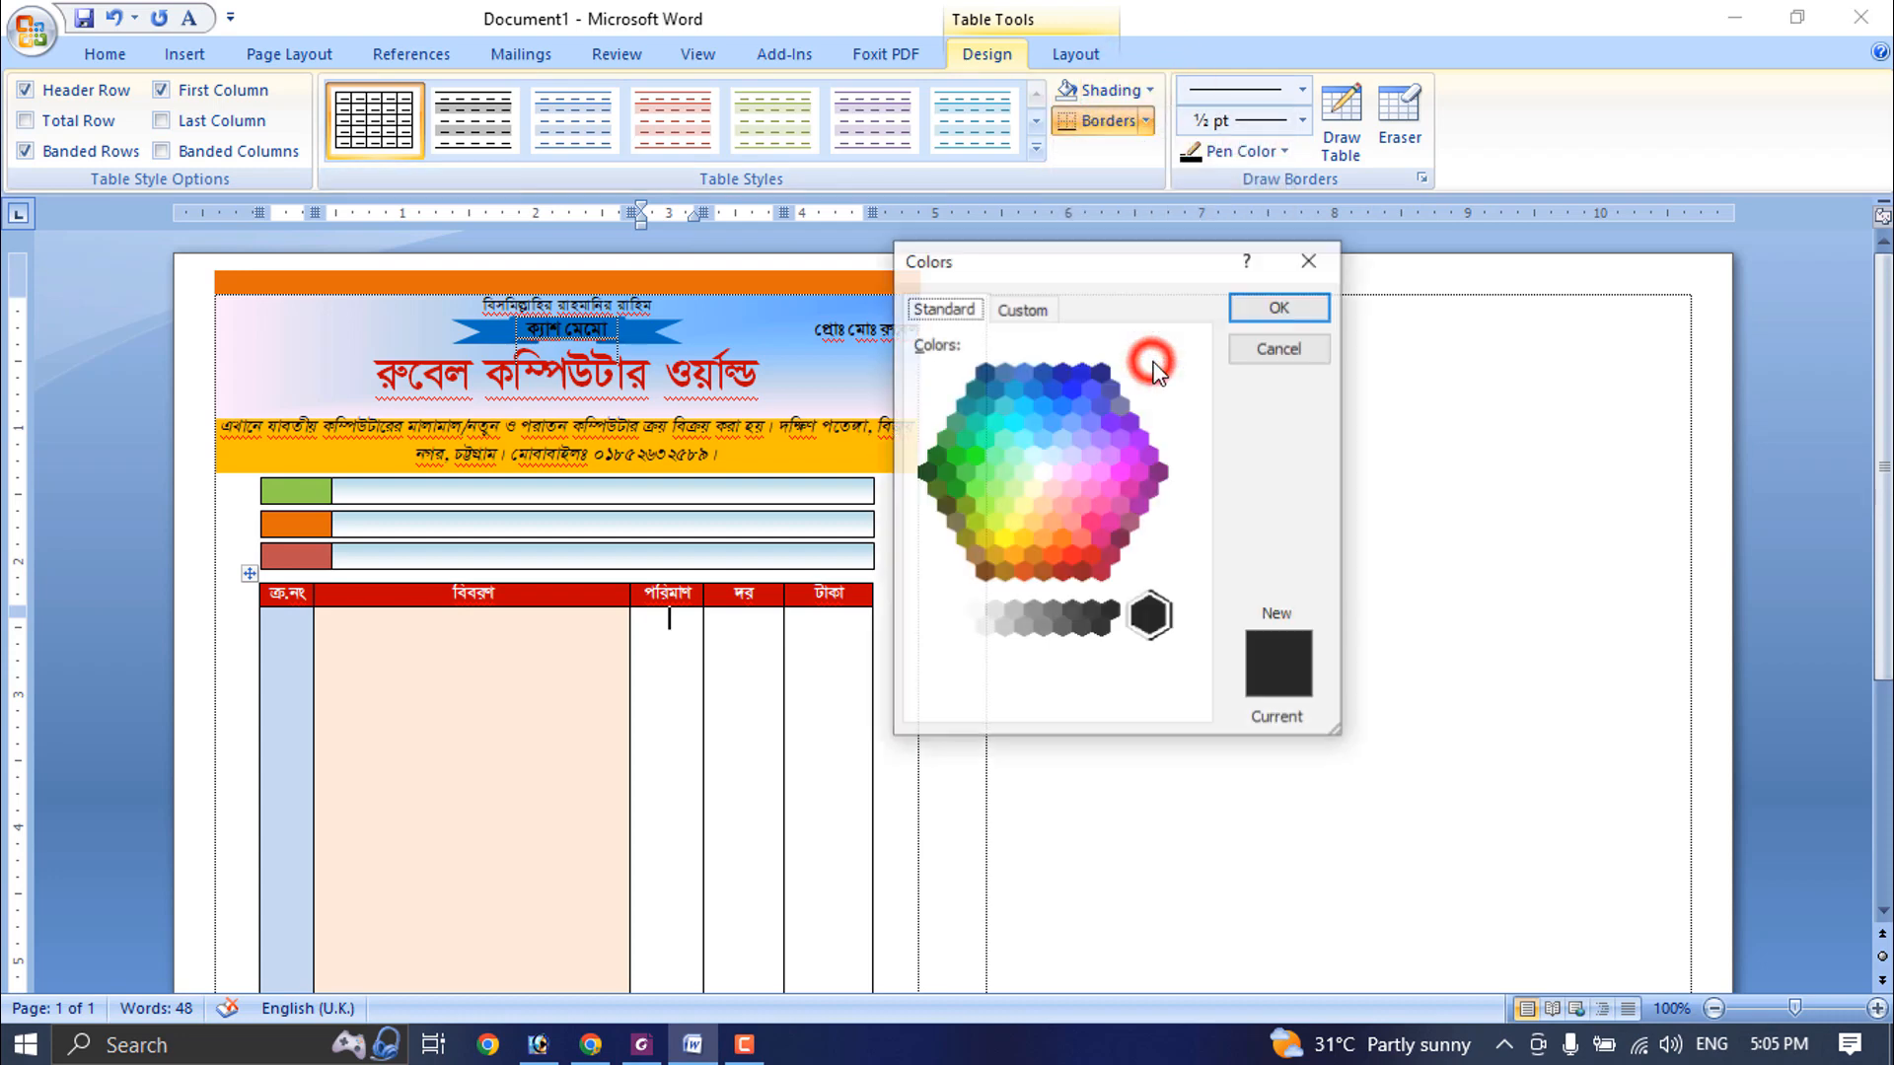
{"action": "left_click", "coordinate": [1040, 471]}
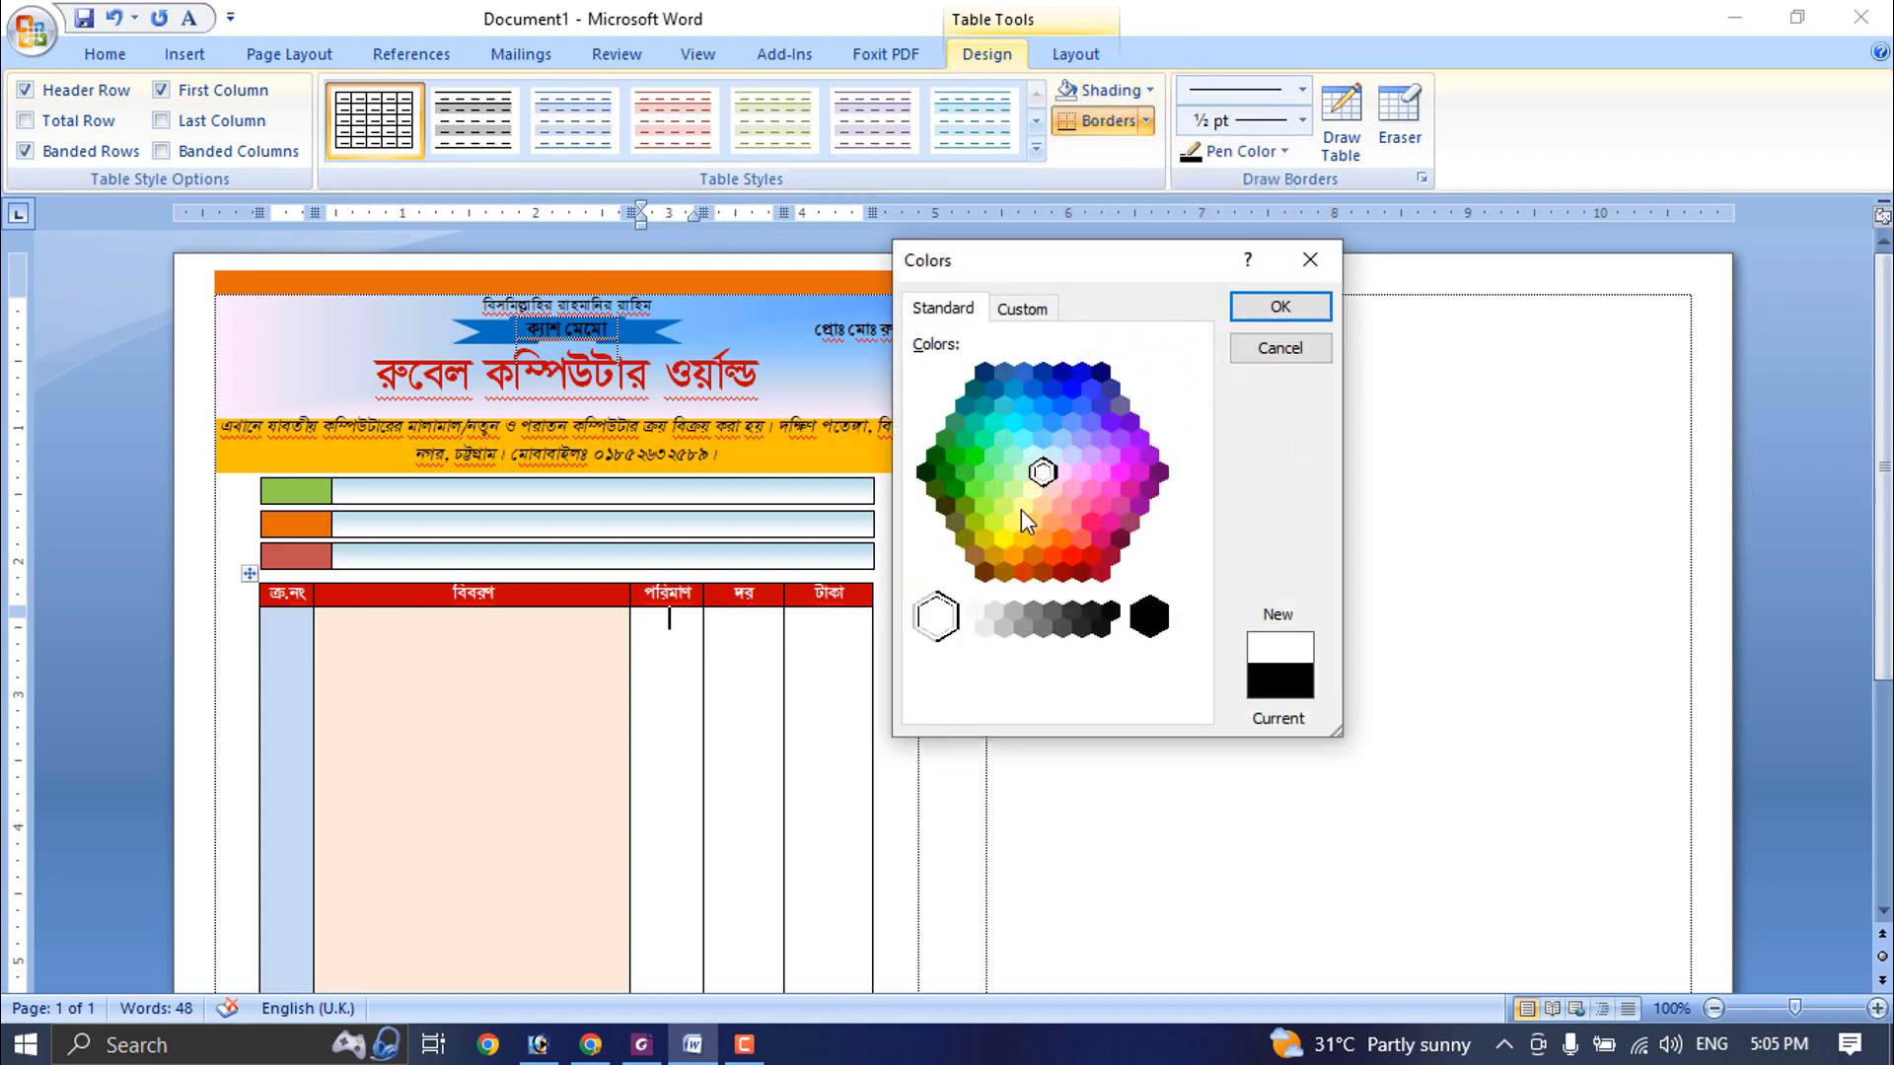
{"action": "left_click", "coordinate": [1021, 509]}
{"action": "left_click", "coordinate": [1298, 305]}
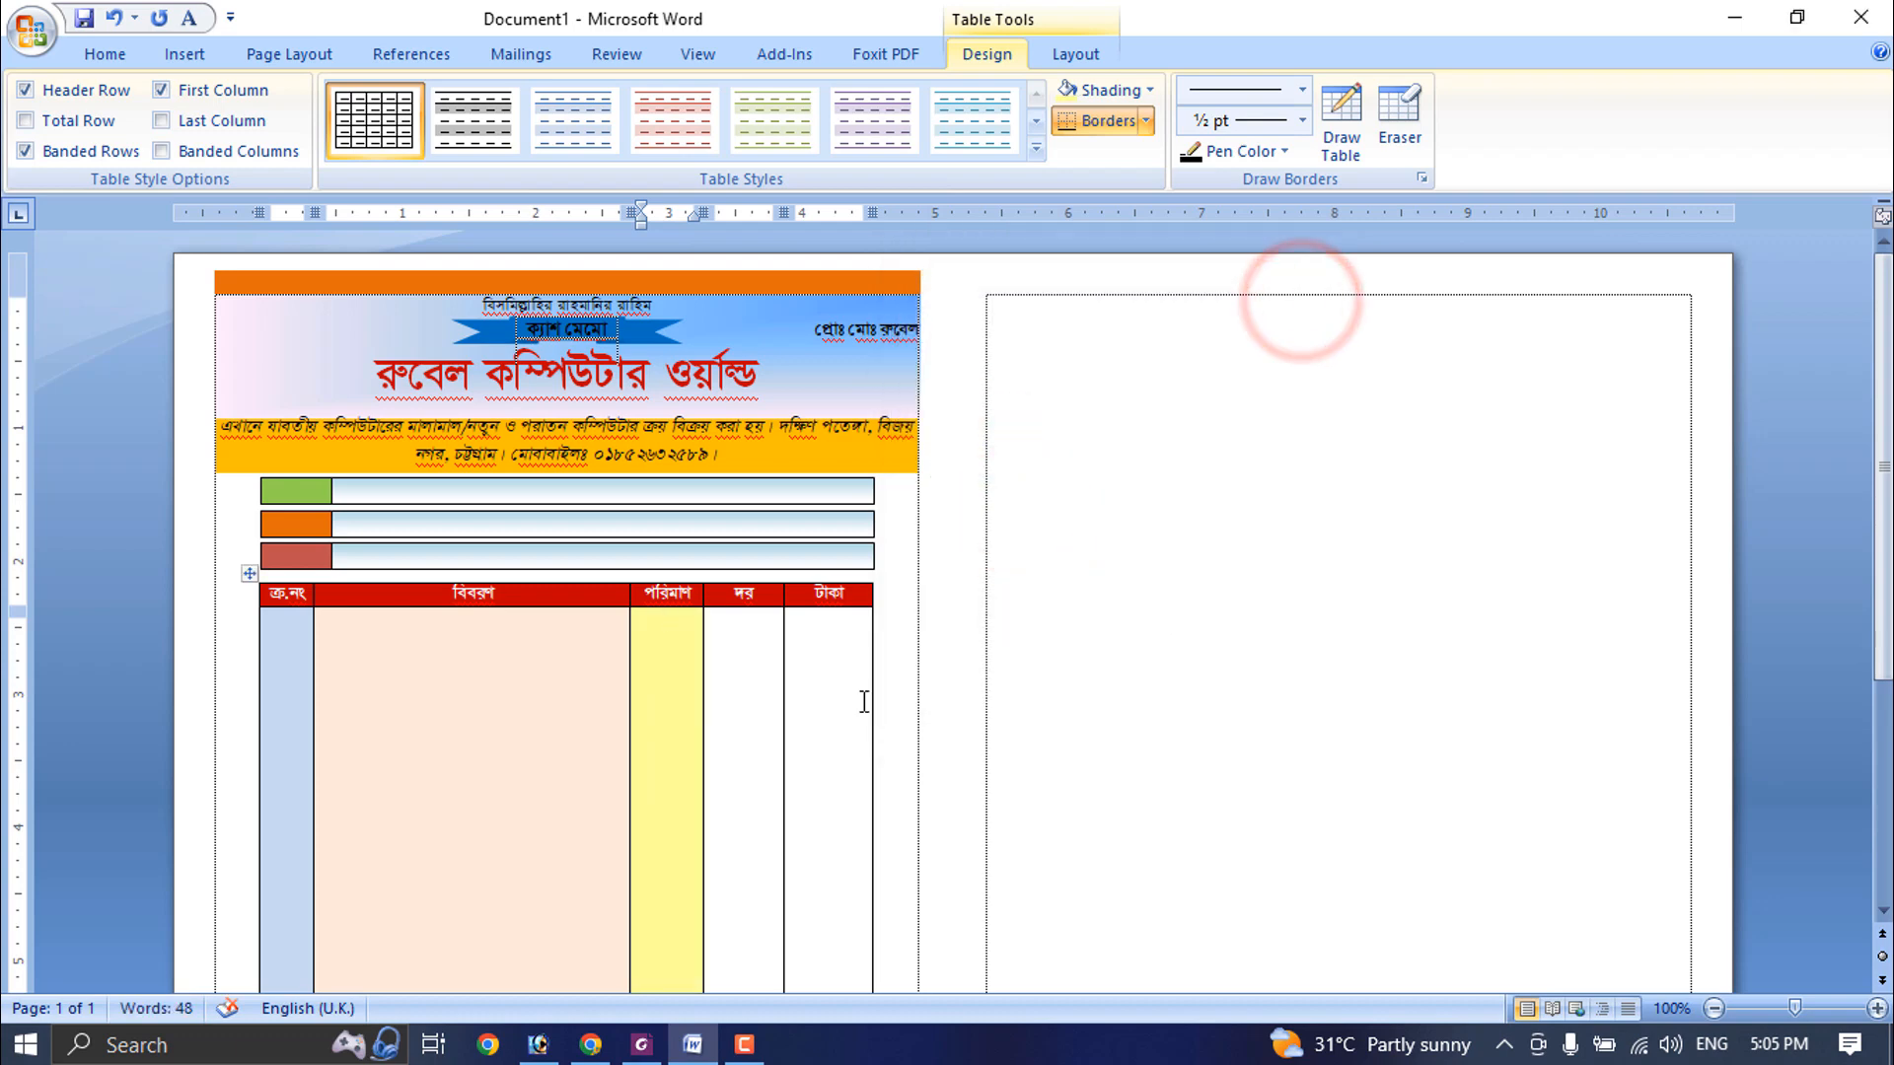
- Shade the tall body cell under দর light orange and the one under টাকা light aqua from the theme colours
{"action": "left_click", "coordinate": [753, 666]}
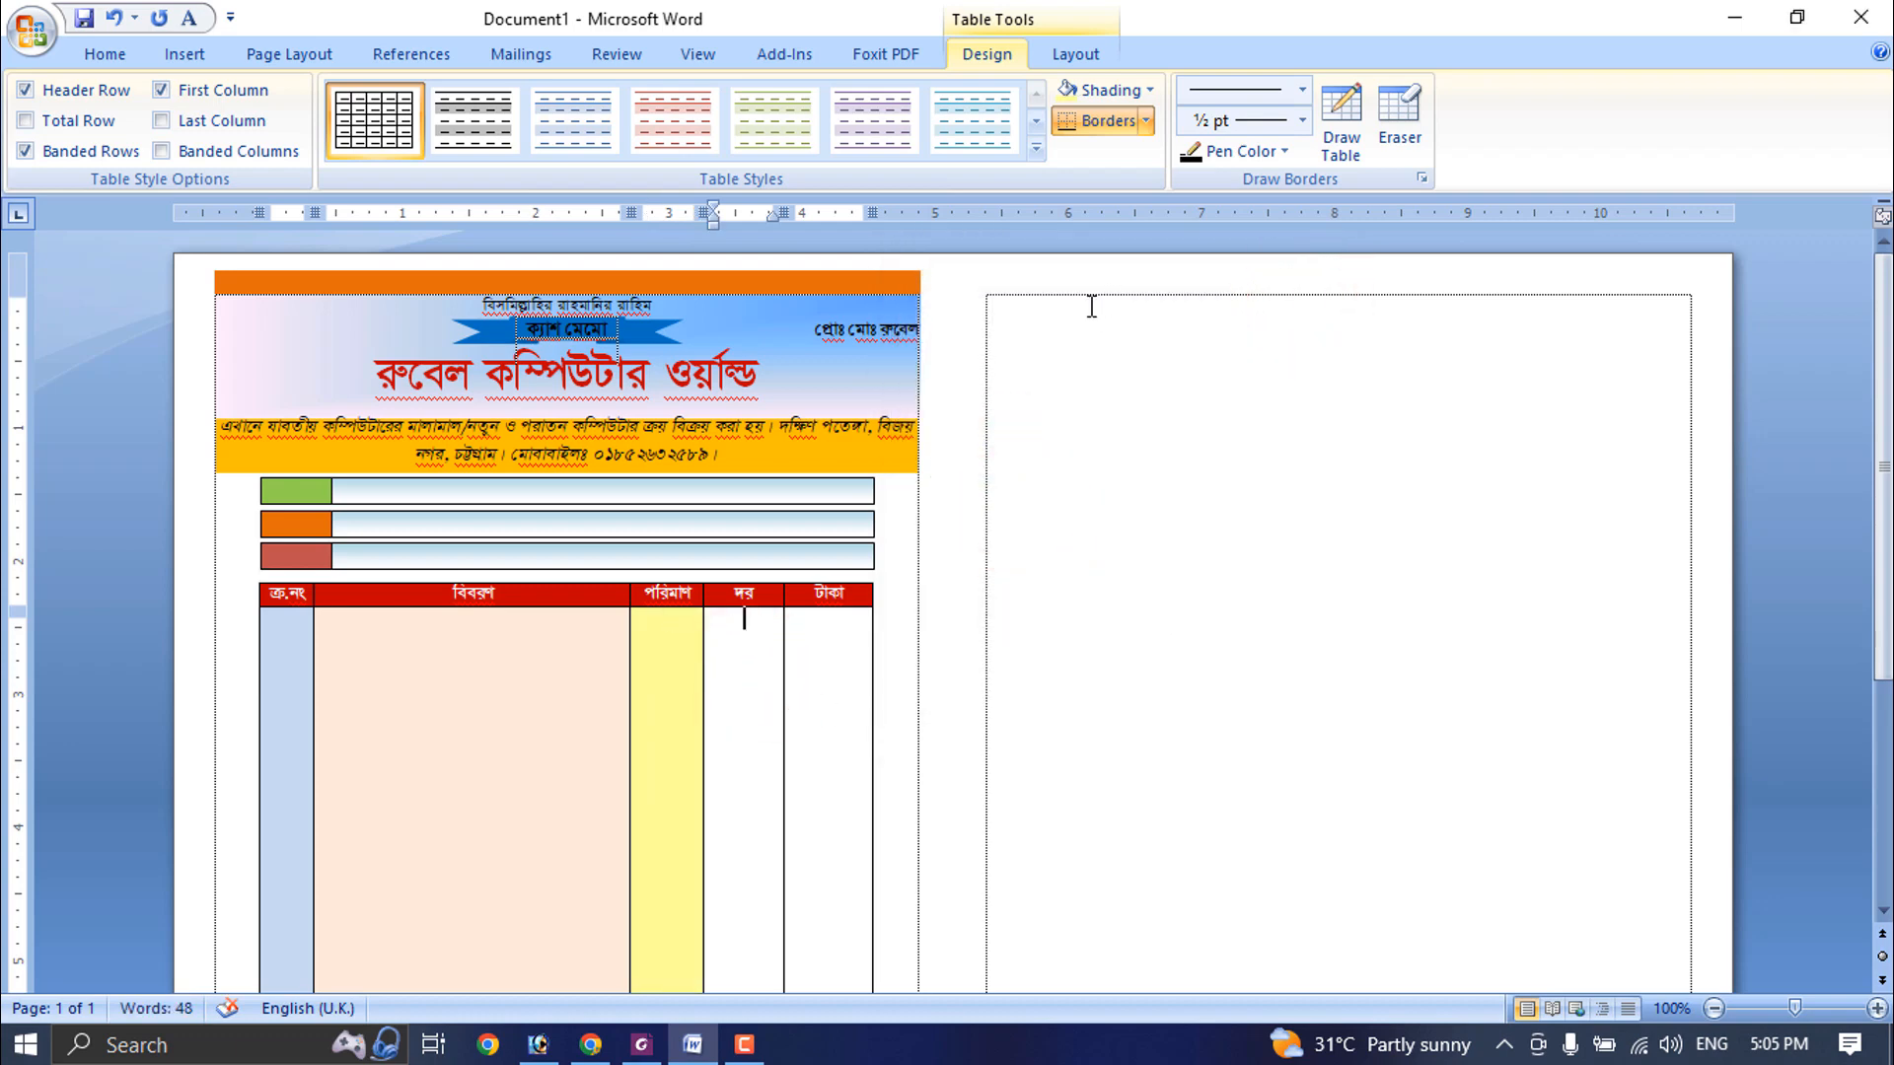
{"action": "left_click", "coordinate": [1143, 89]}
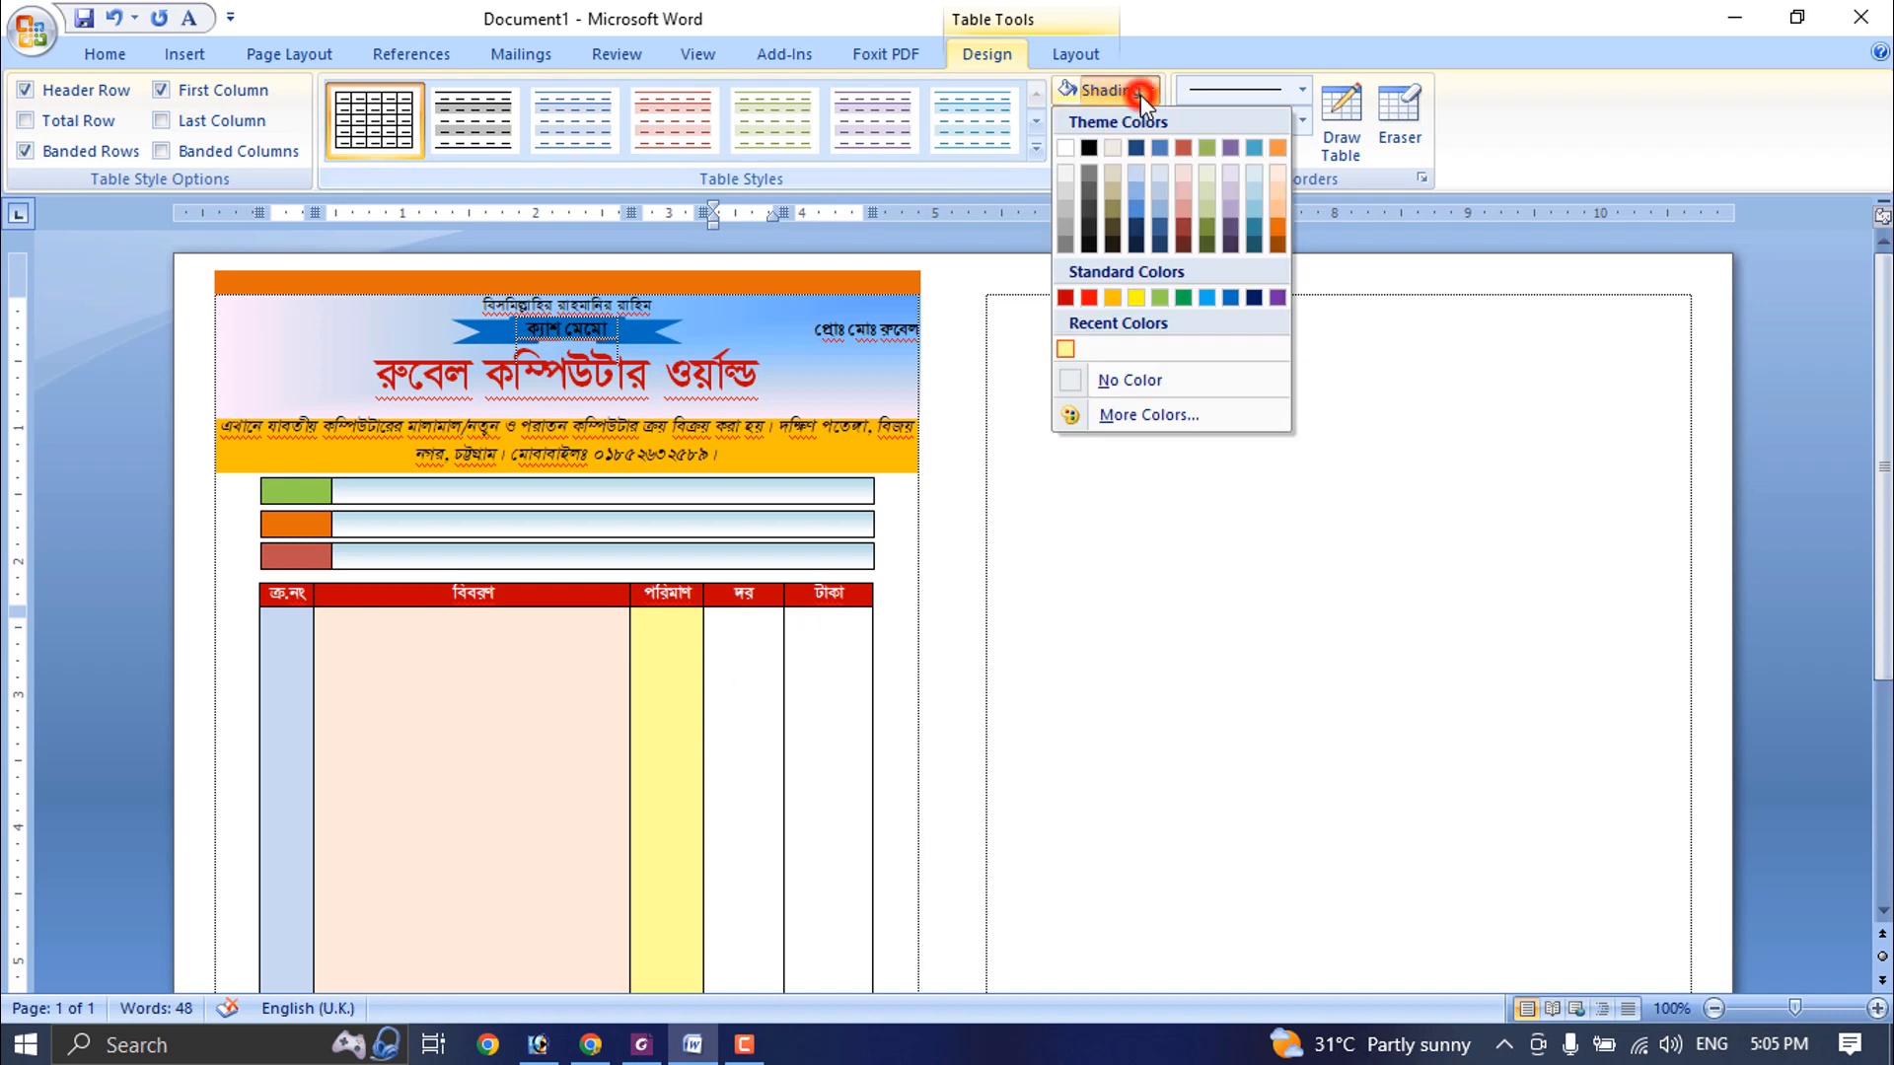
{"action": "left_click", "coordinate": [1274, 190]}
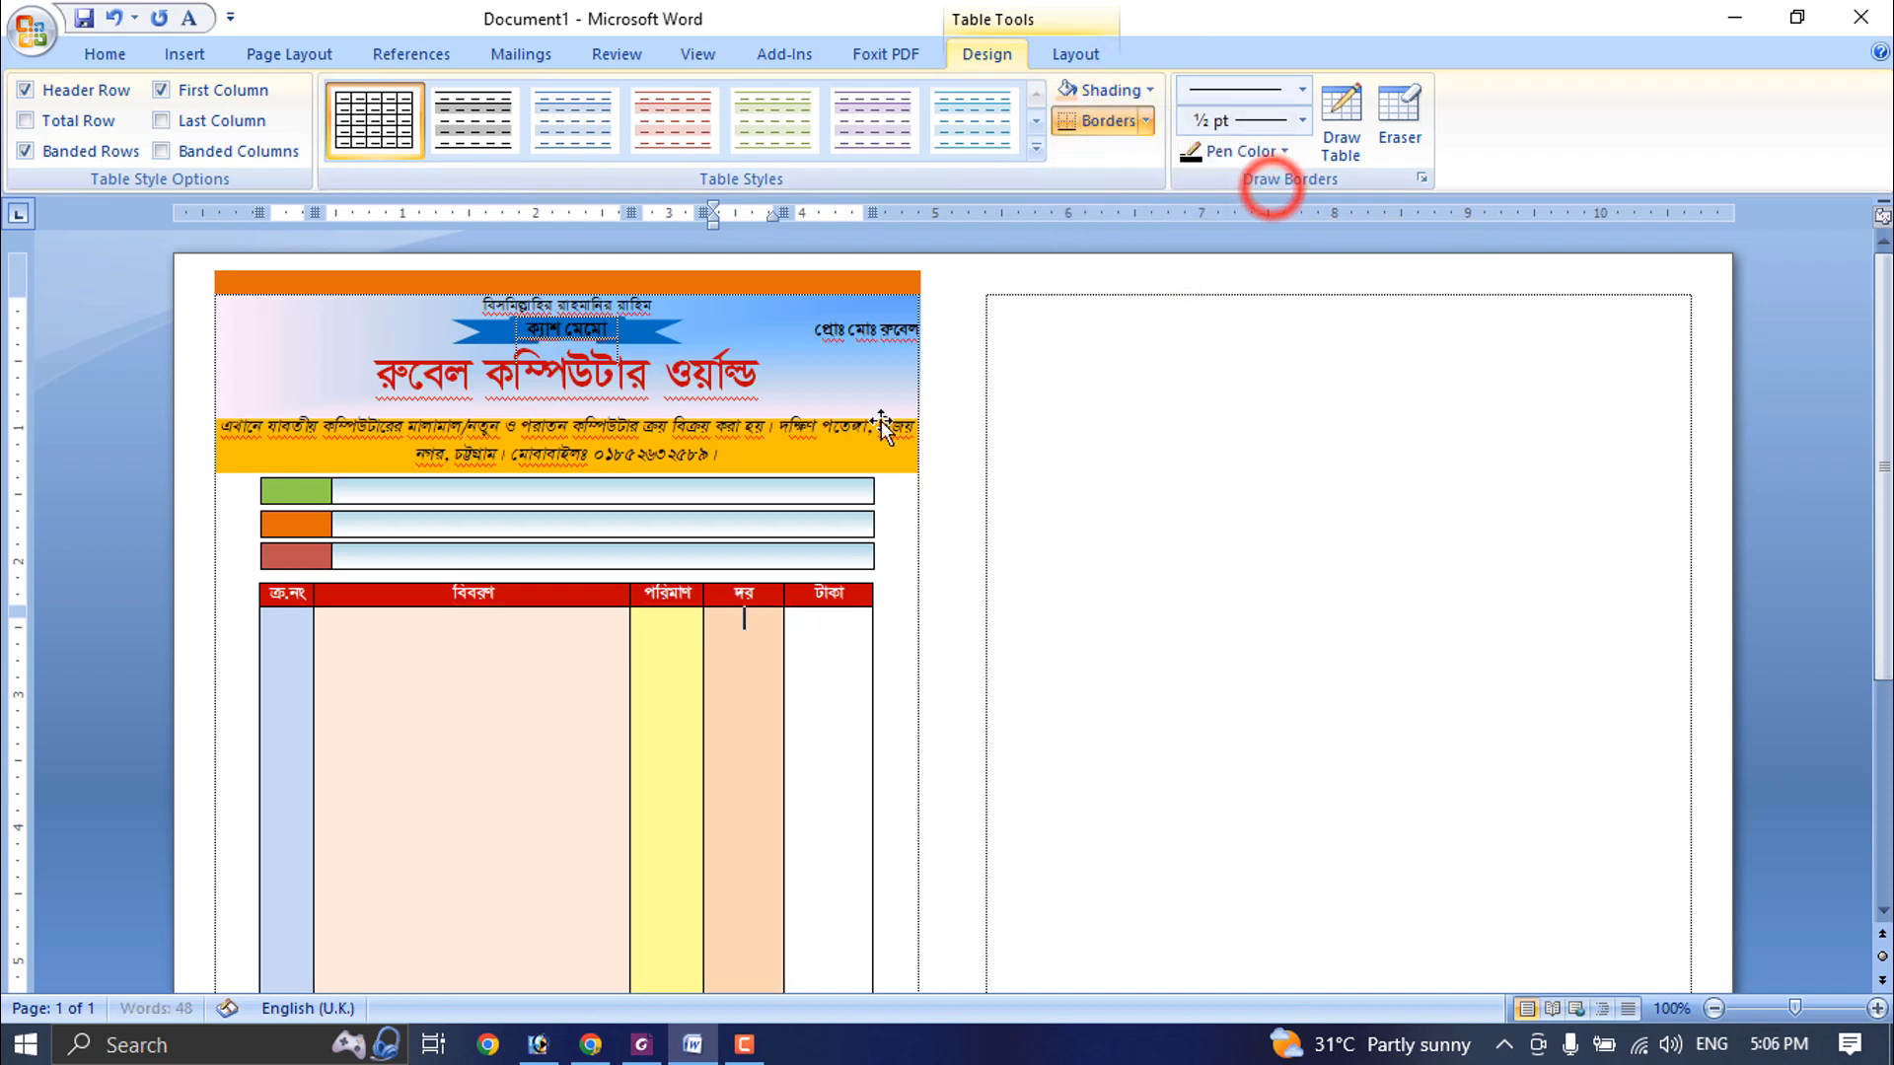
{"action": "left_click", "coordinate": [841, 656]}
{"action": "left_click", "coordinate": [1149, 90]}
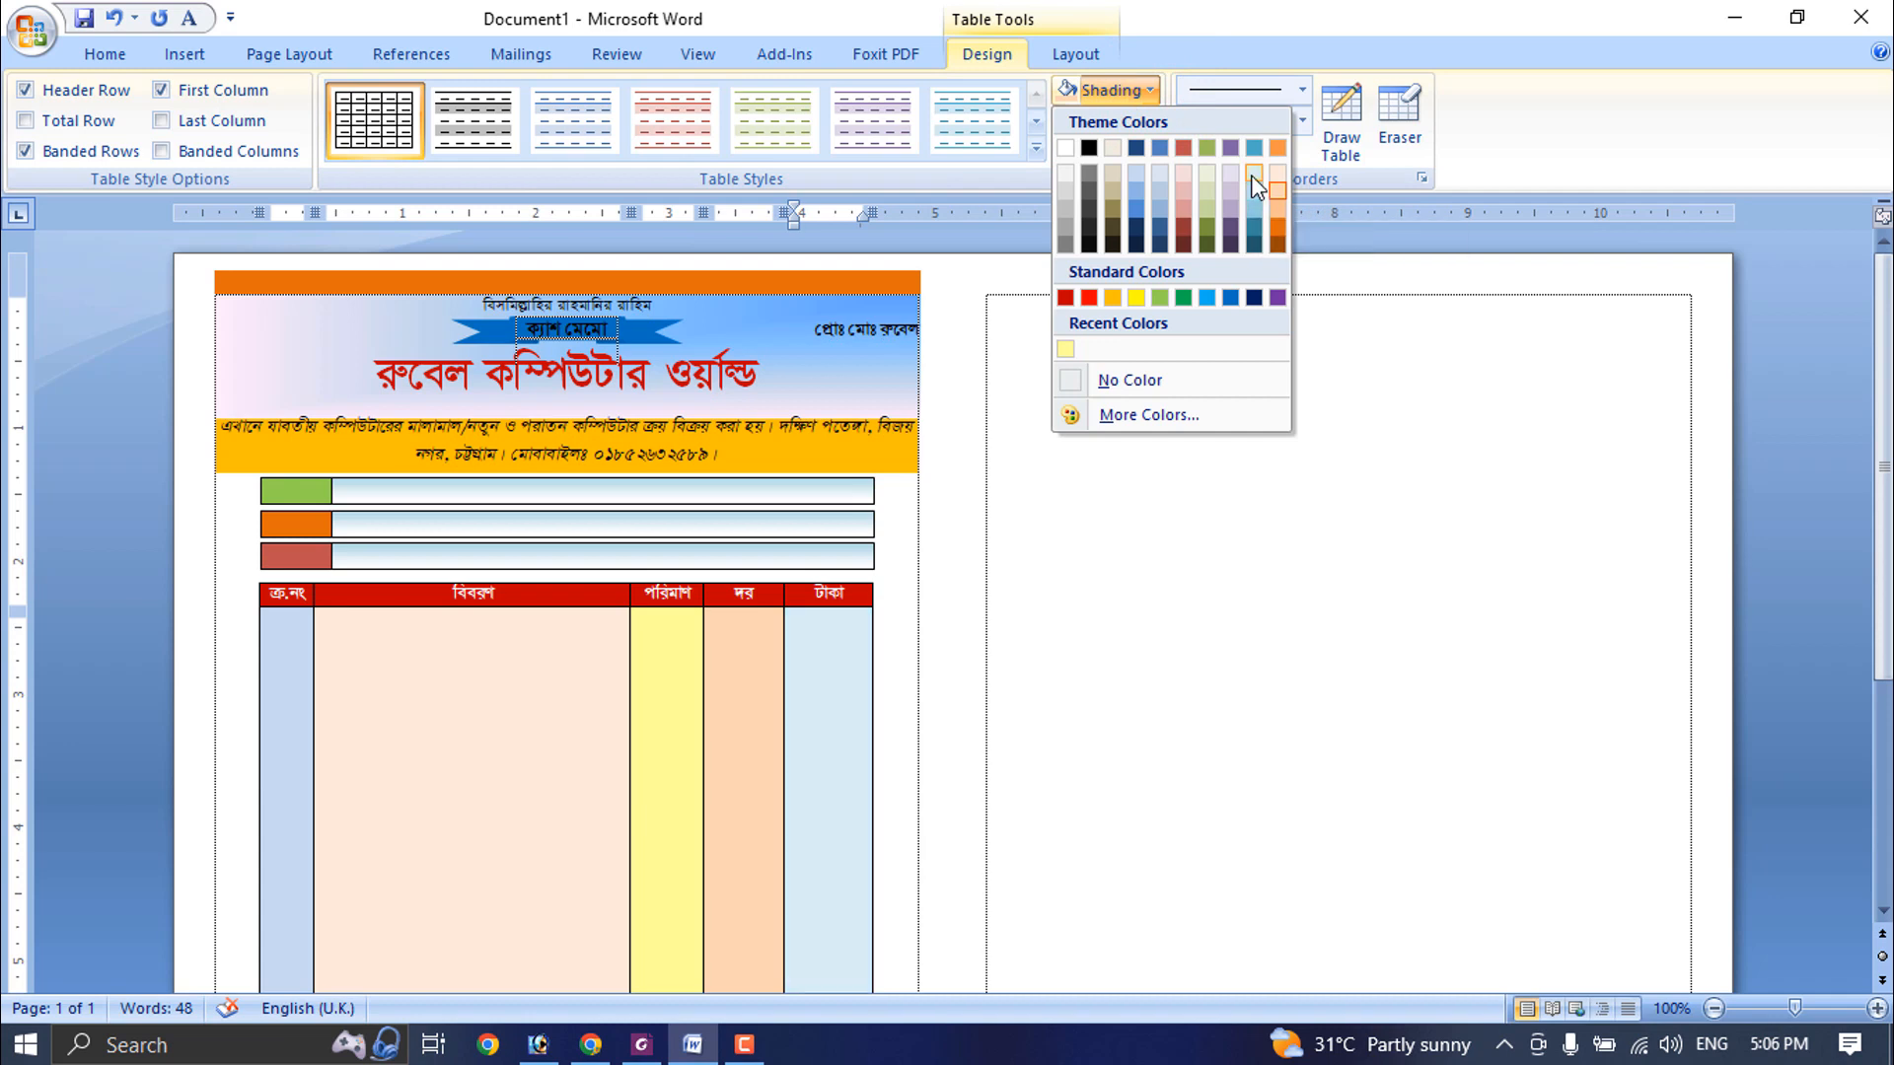
{"action": "left_click", "coordinate": [1253, 190]}
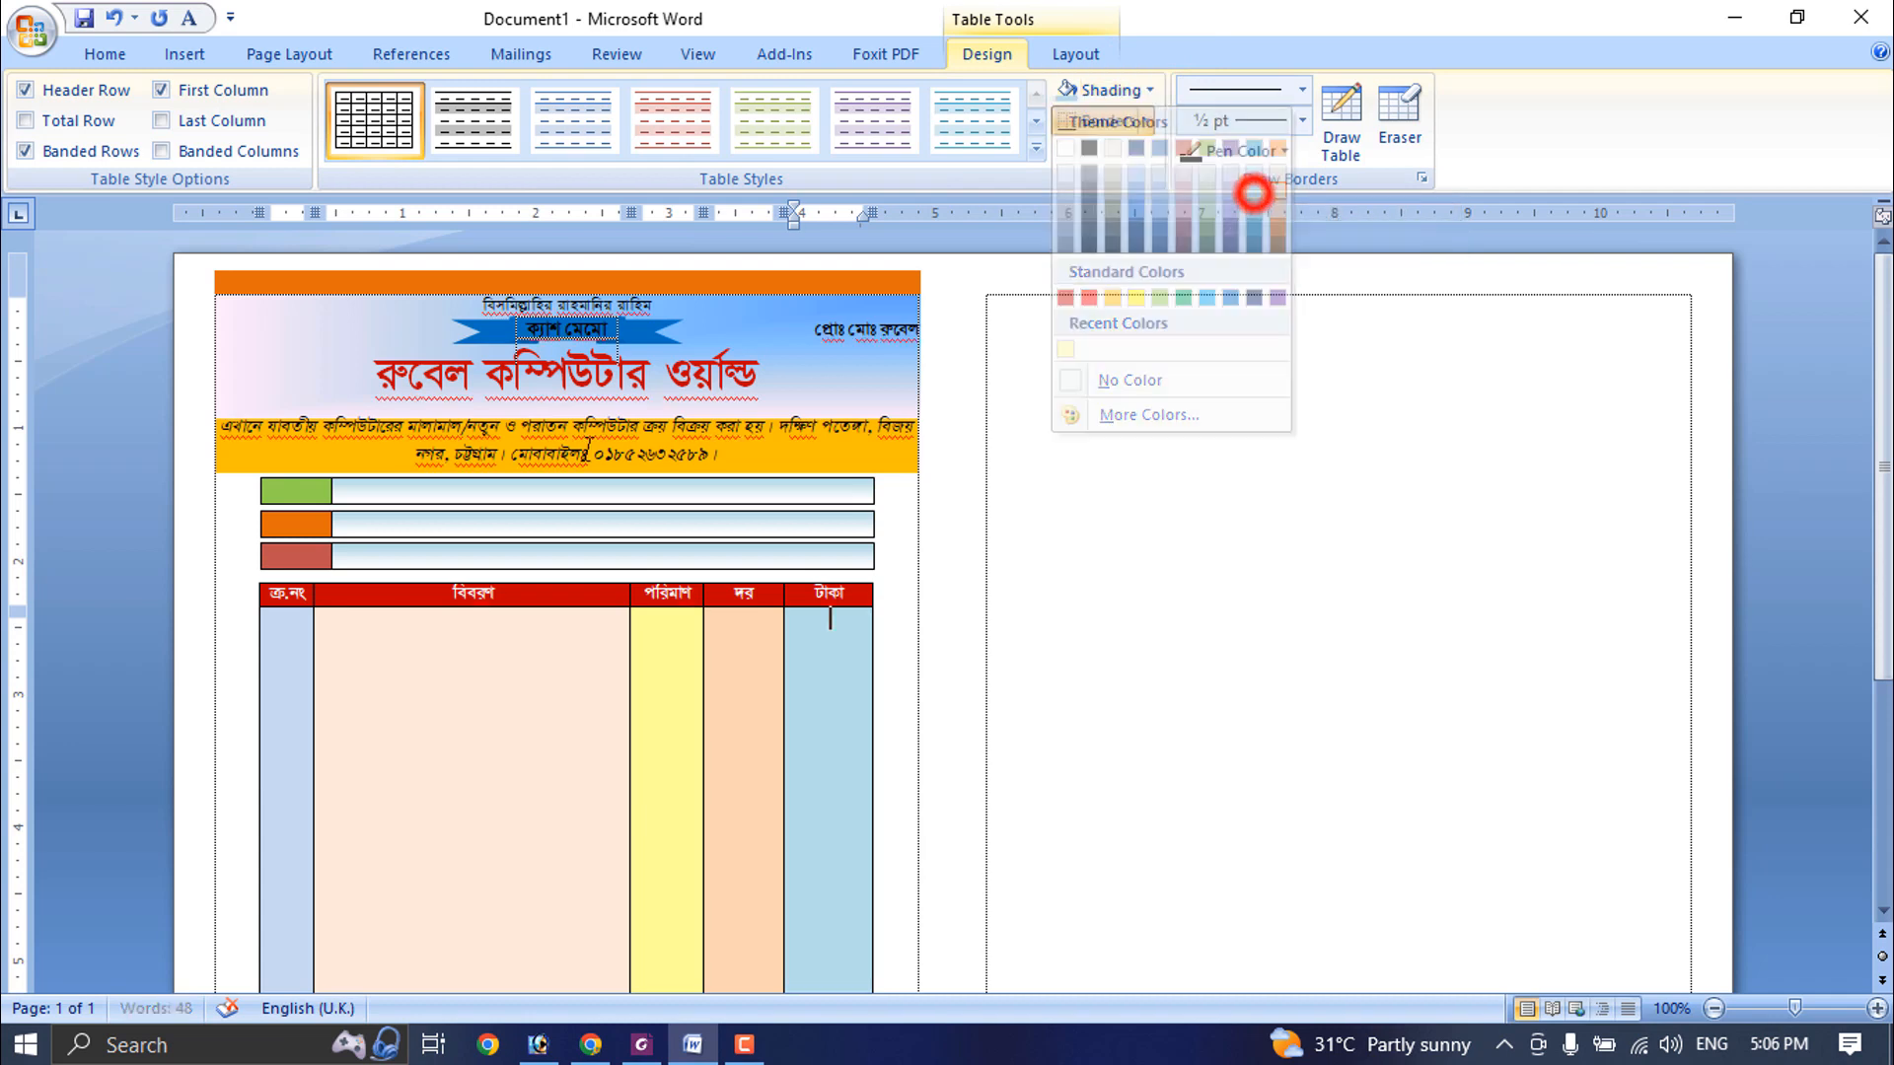
- Reshade the tall body cell under ক্র.নং in the same light aqua as the টাকা column
{"action": "left_click", "coordinate": [303, 639]}
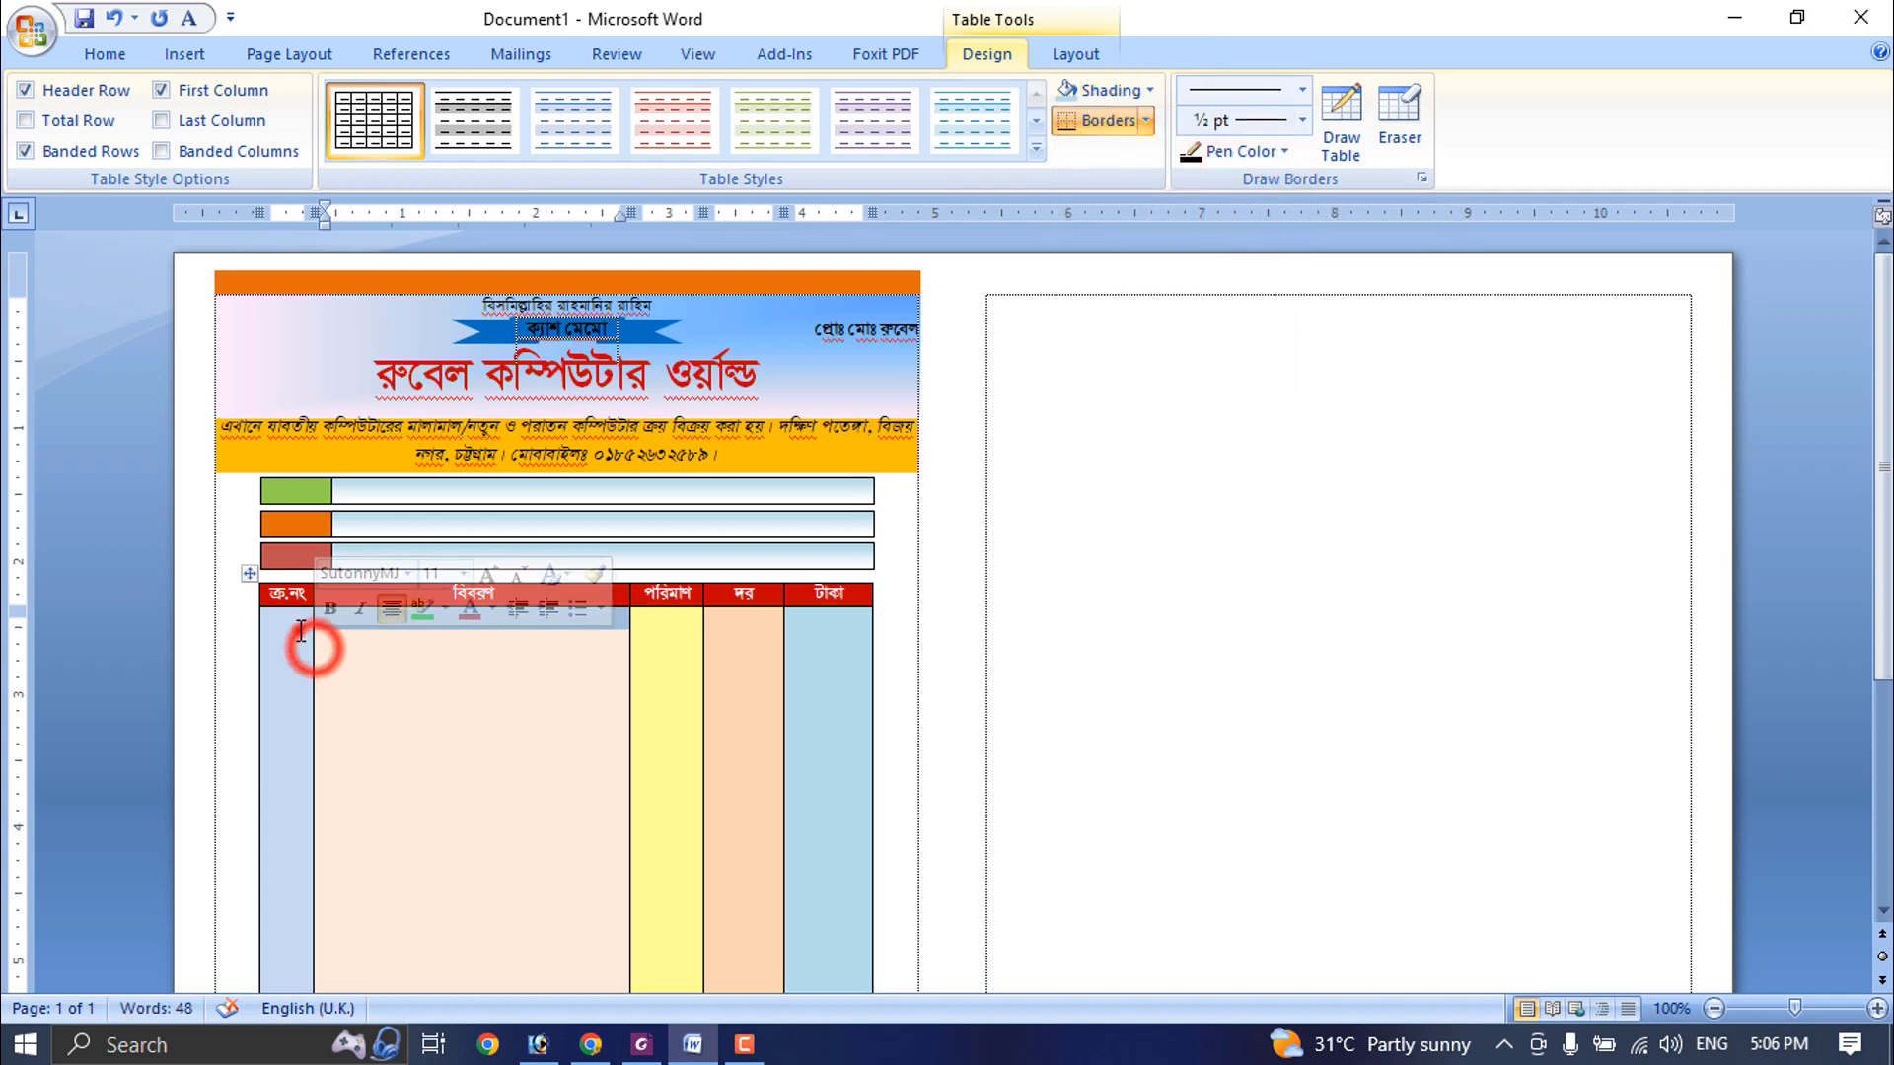
{"action": "left_click", "coordinate": [1150, 90]}
{"action": "left_click", "coordinate": [1255, 185]}
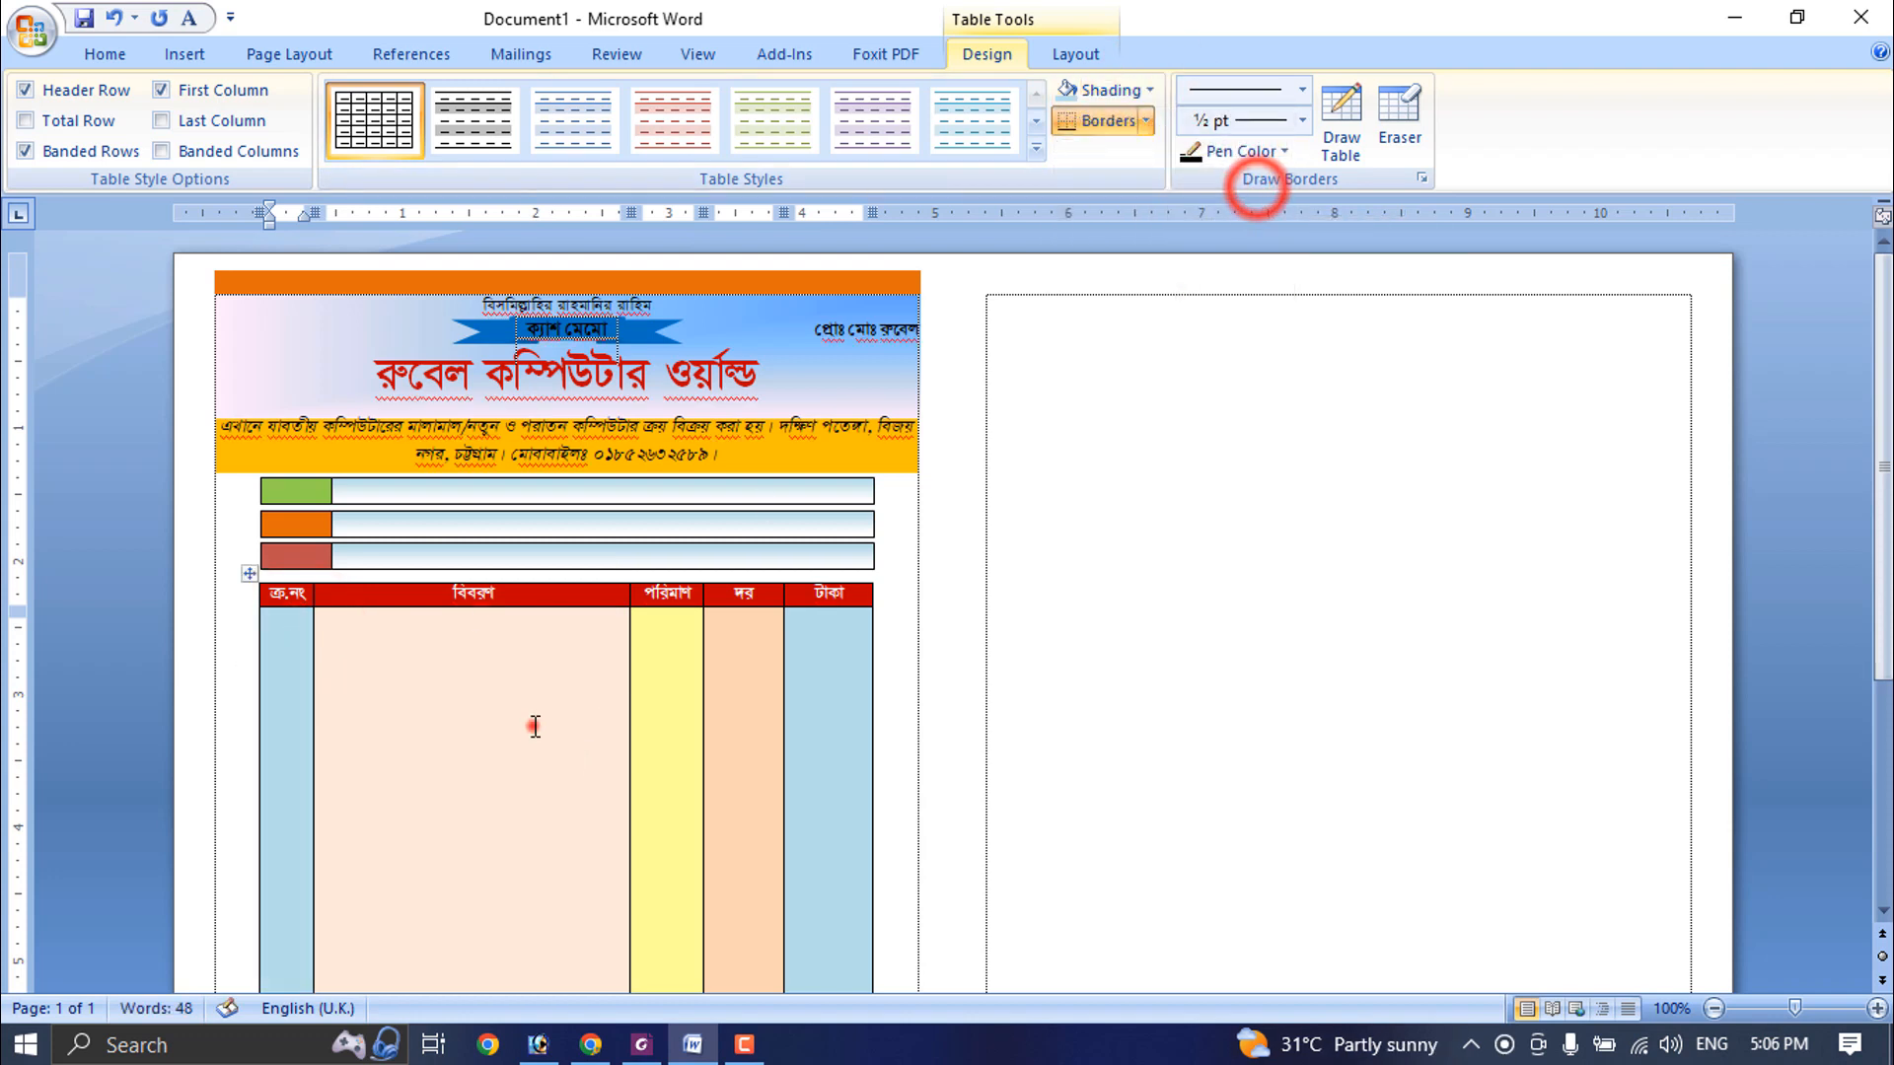
{"action": "left_click", "coordinate": [533, 725]}
{"action": "scroll", "coordinate": [533, 725], "scroll_direction": "down", "scroll_amount": 6}
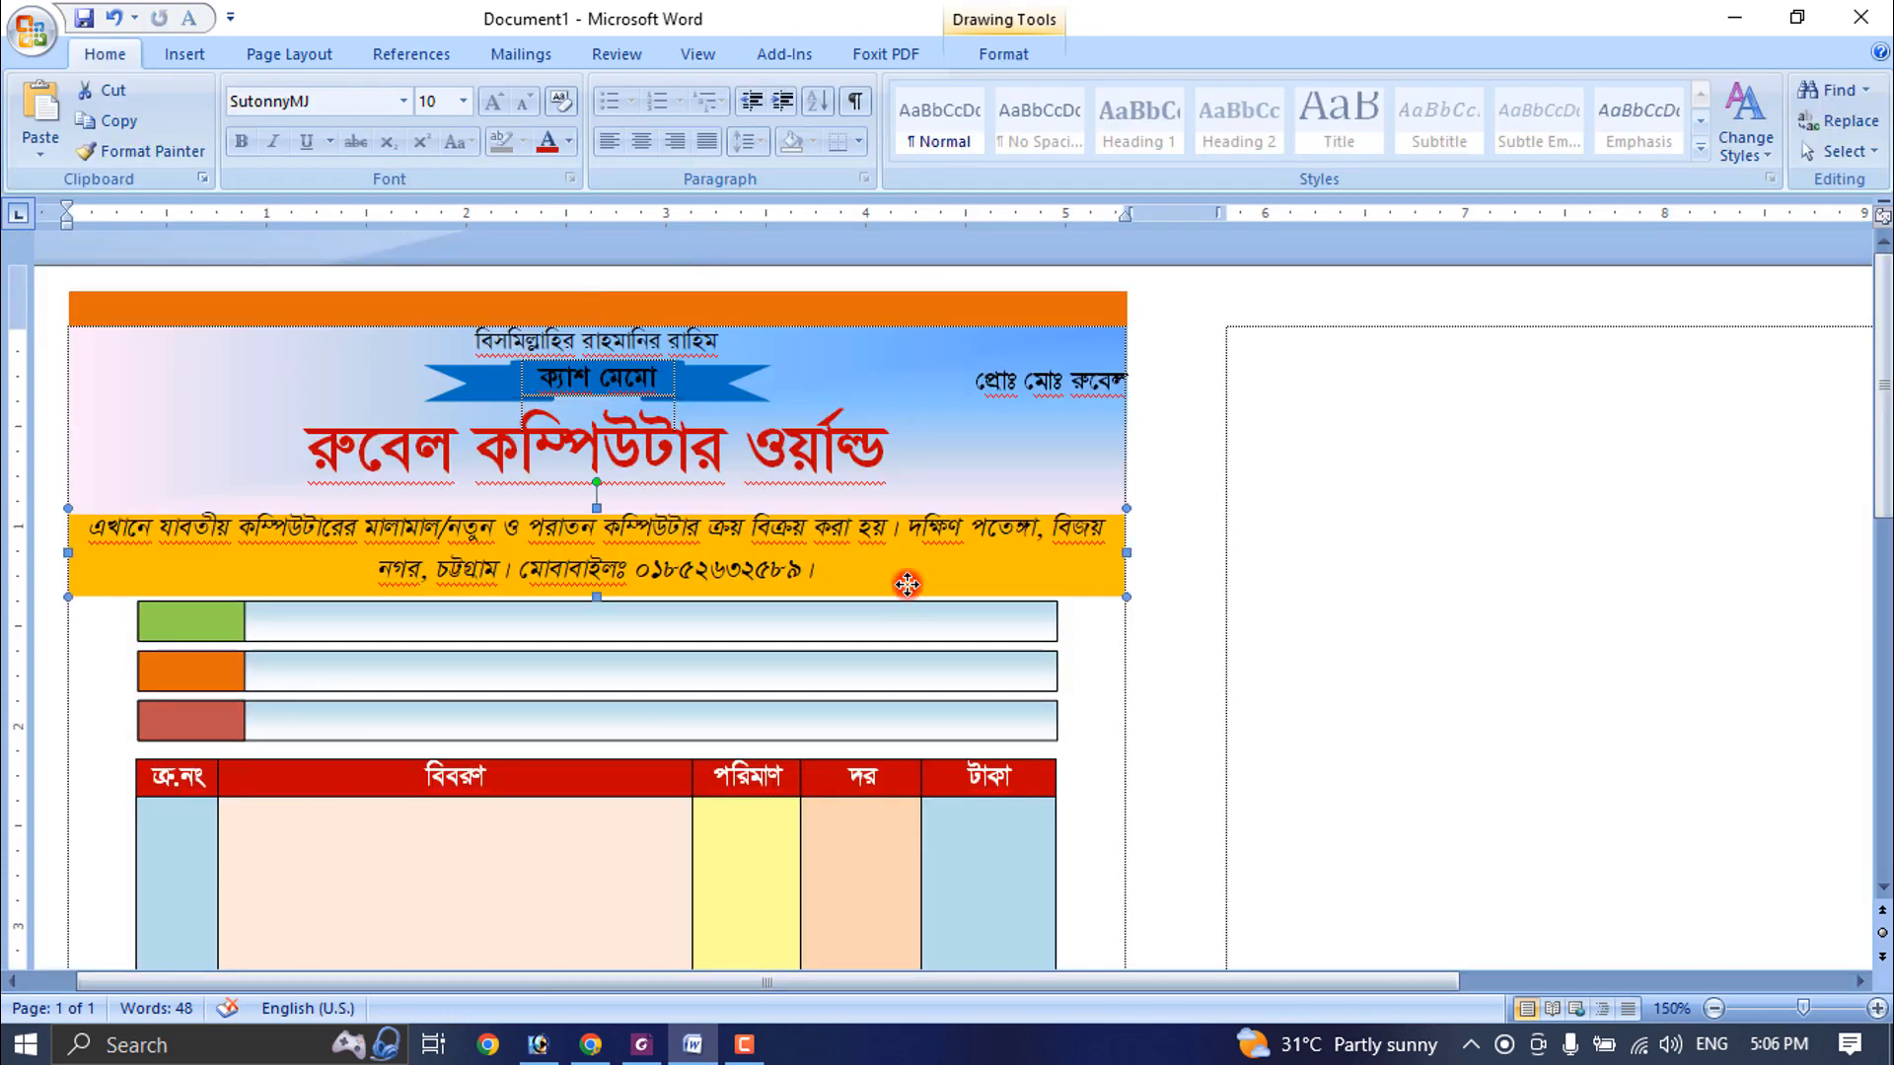
- Nudge the gold address band slightly upward and shorten the gradient header background so it ends just above the band
{"action": "left_click", "coordinate": [900, 584]}
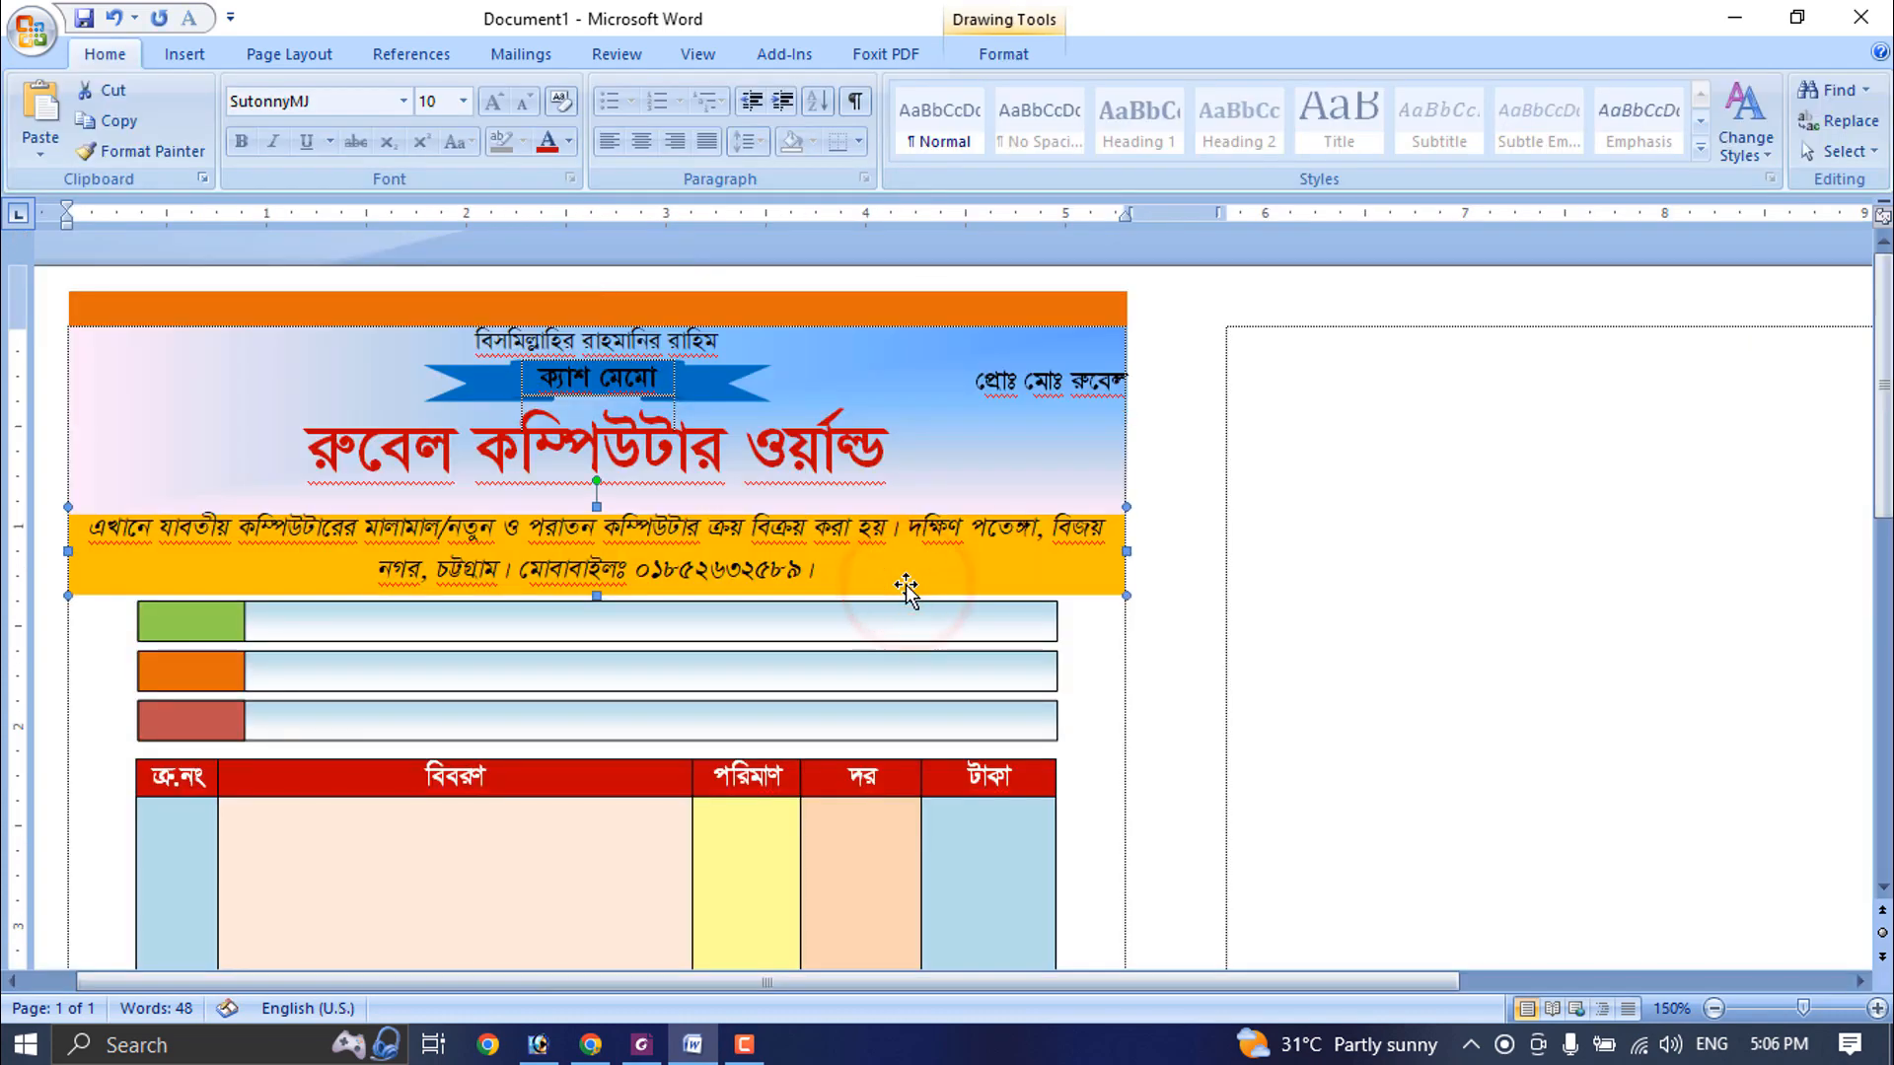
{"action": "key", "text": "ctrl+Down"}
{"action": "key", "text": "ctrl+Down"}
{"action": "key", "text": "ctrl+Down"}
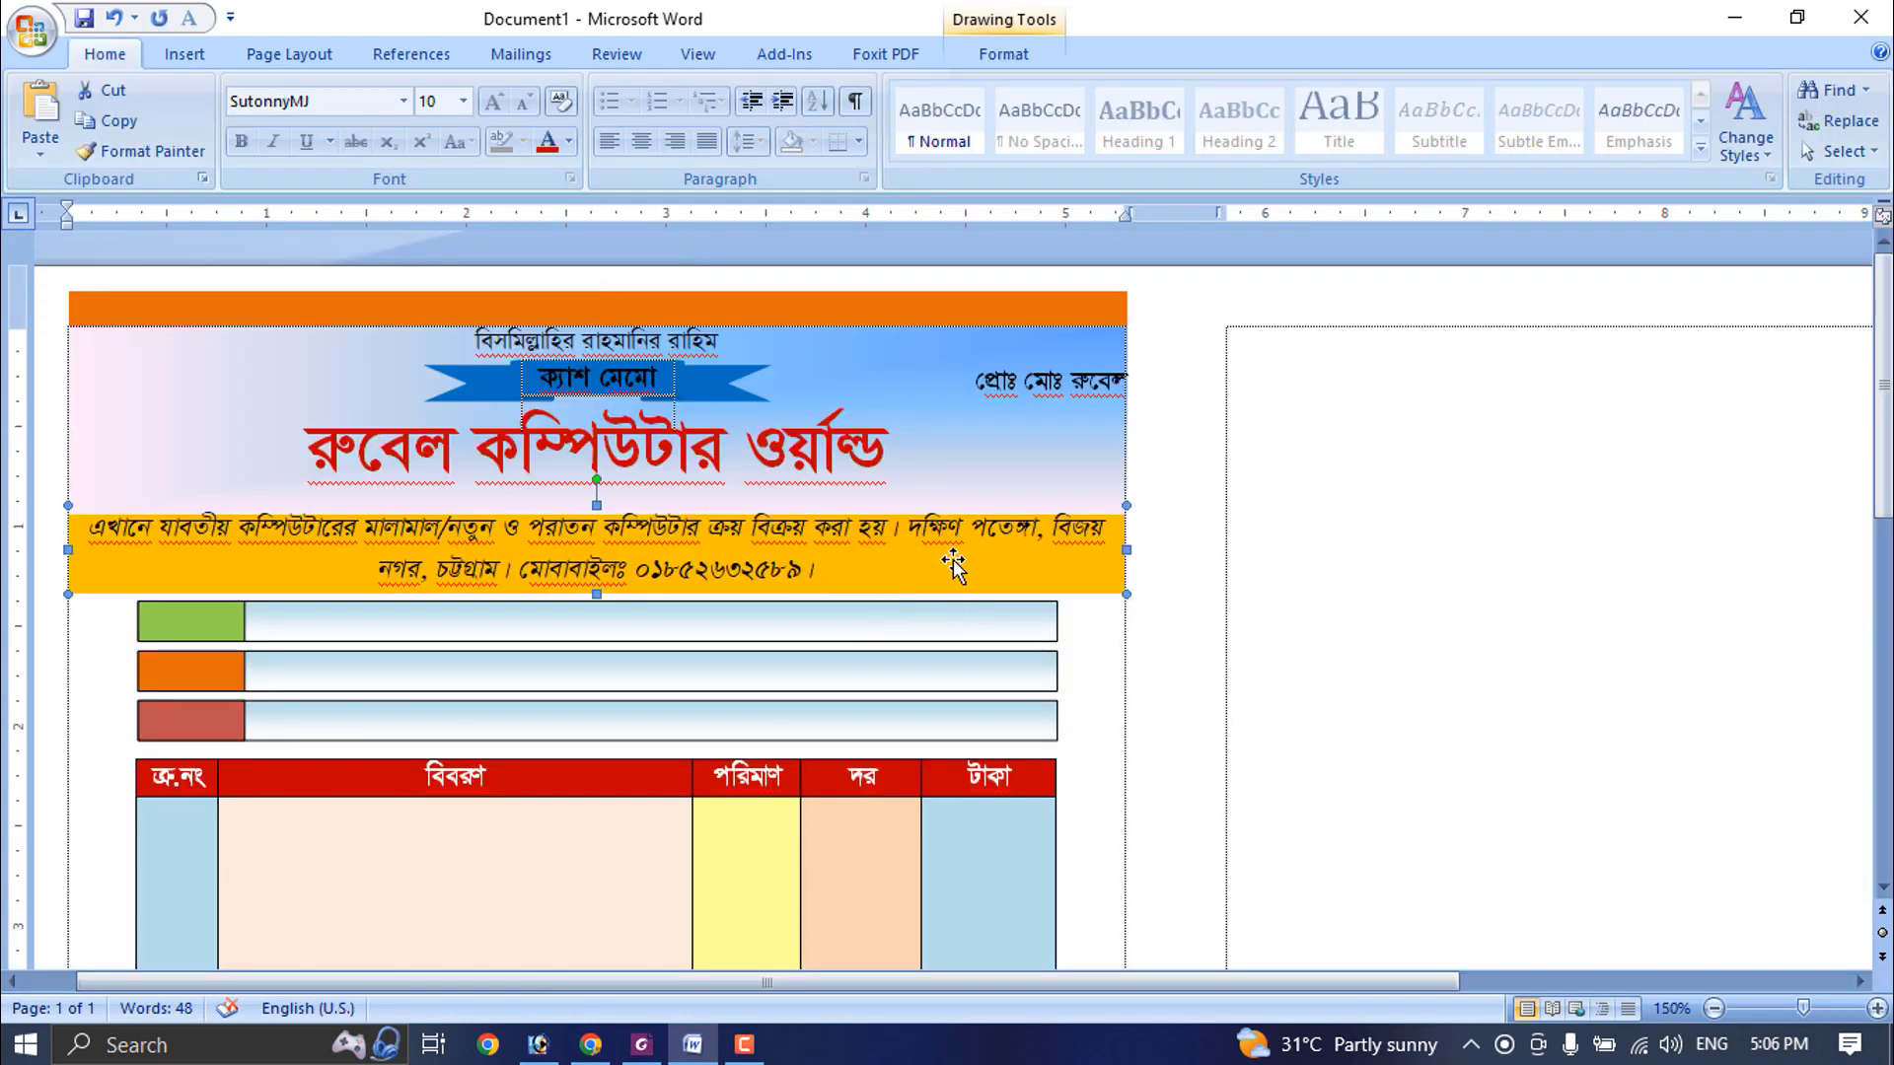
{"action": "key", "text": "ctrl+Up"}
{"action": "key", "text": "ctrl+Up"}
{"action": "key", "text": "ctrl+Up"}
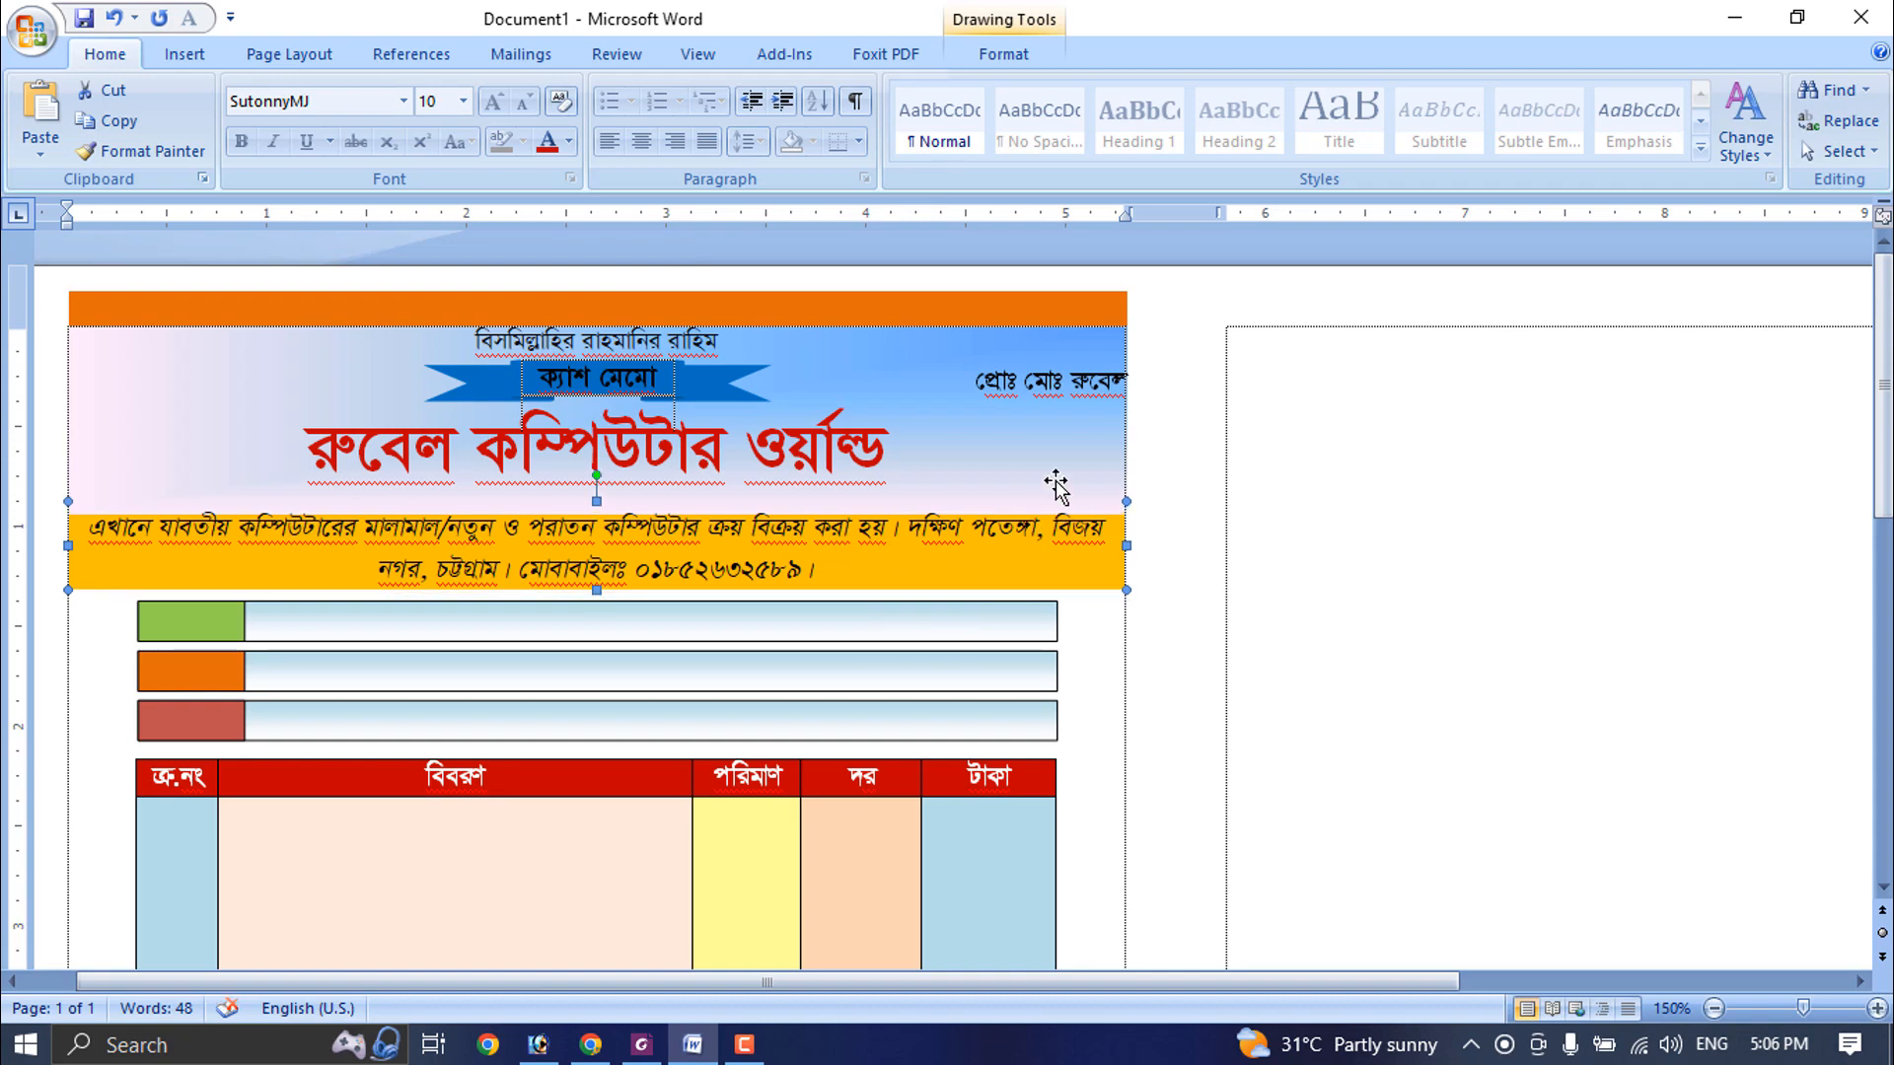
{"action": "key", "text": "ctrl+Up"}
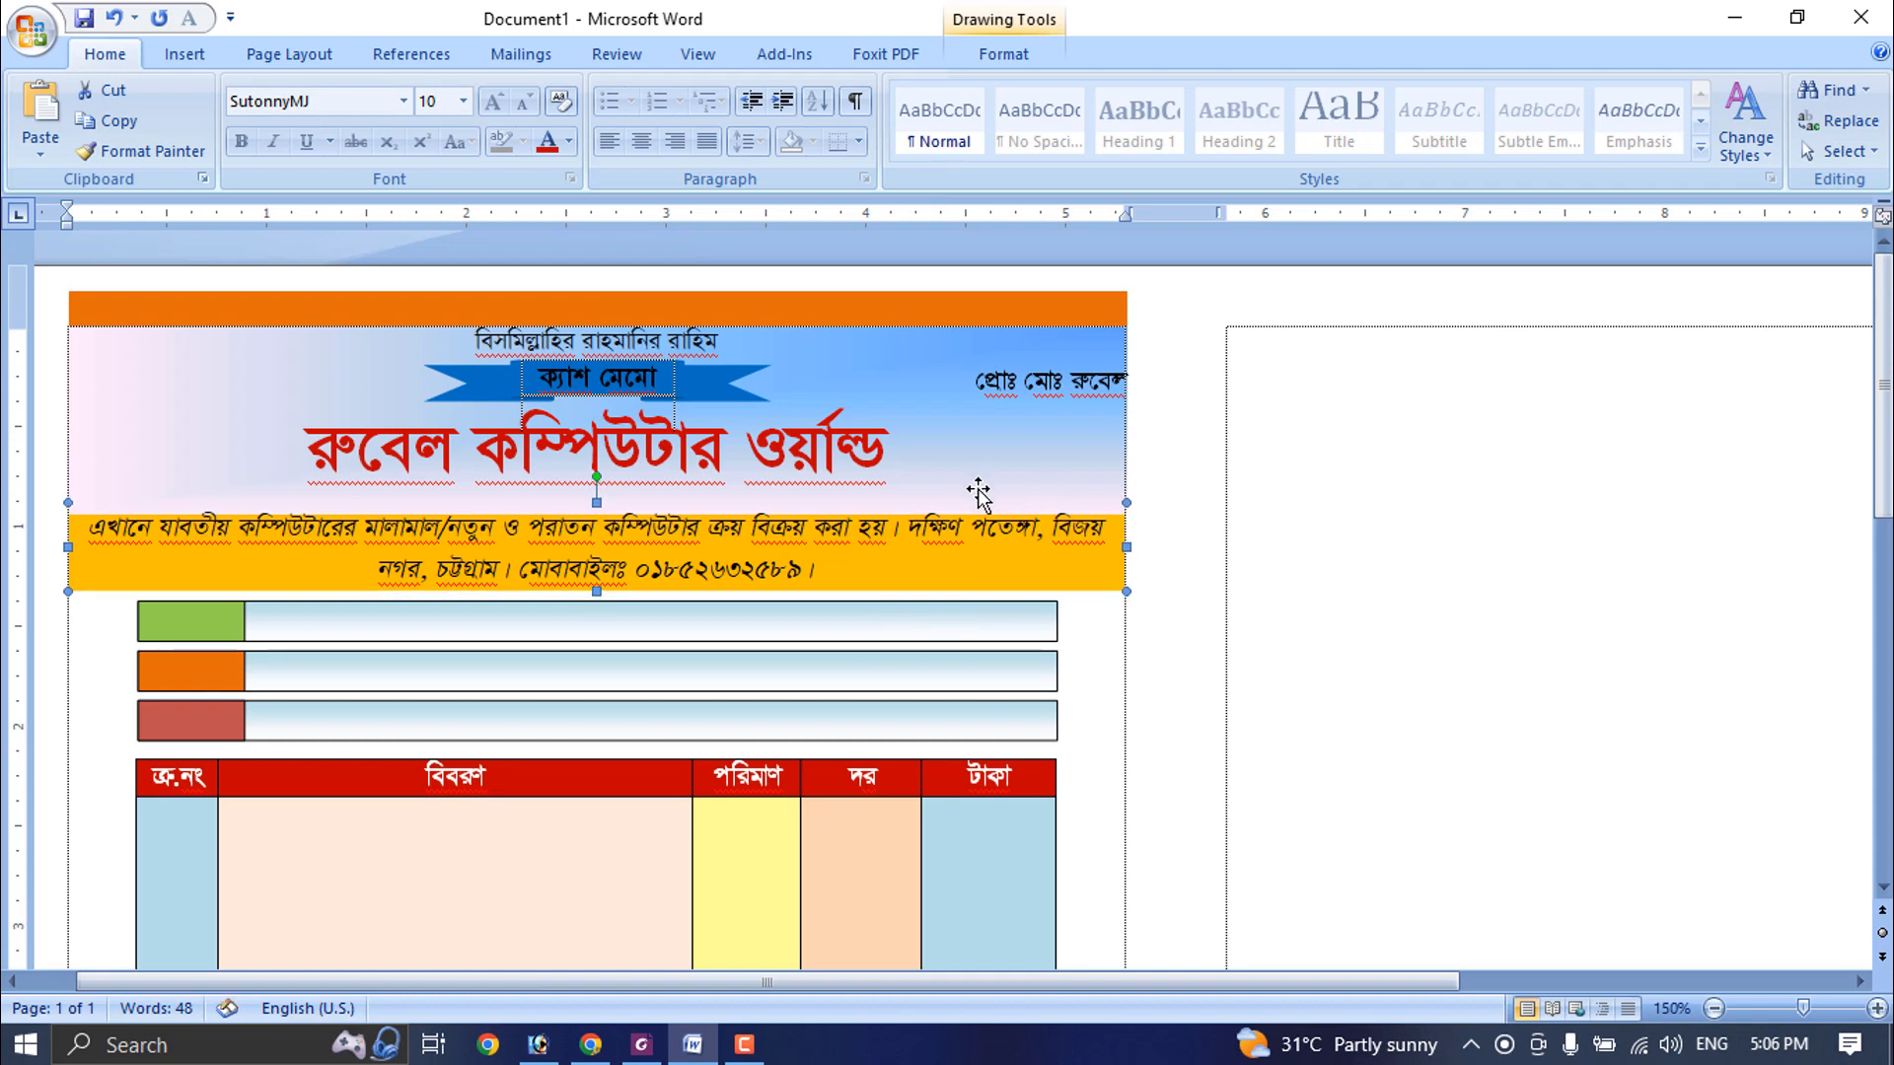
{"action": "left_click", "coordinate": [979, 481]}
{"action": "left_click_drag", "start_coordinate": [596, 513], "coordinate": [597, 495]}
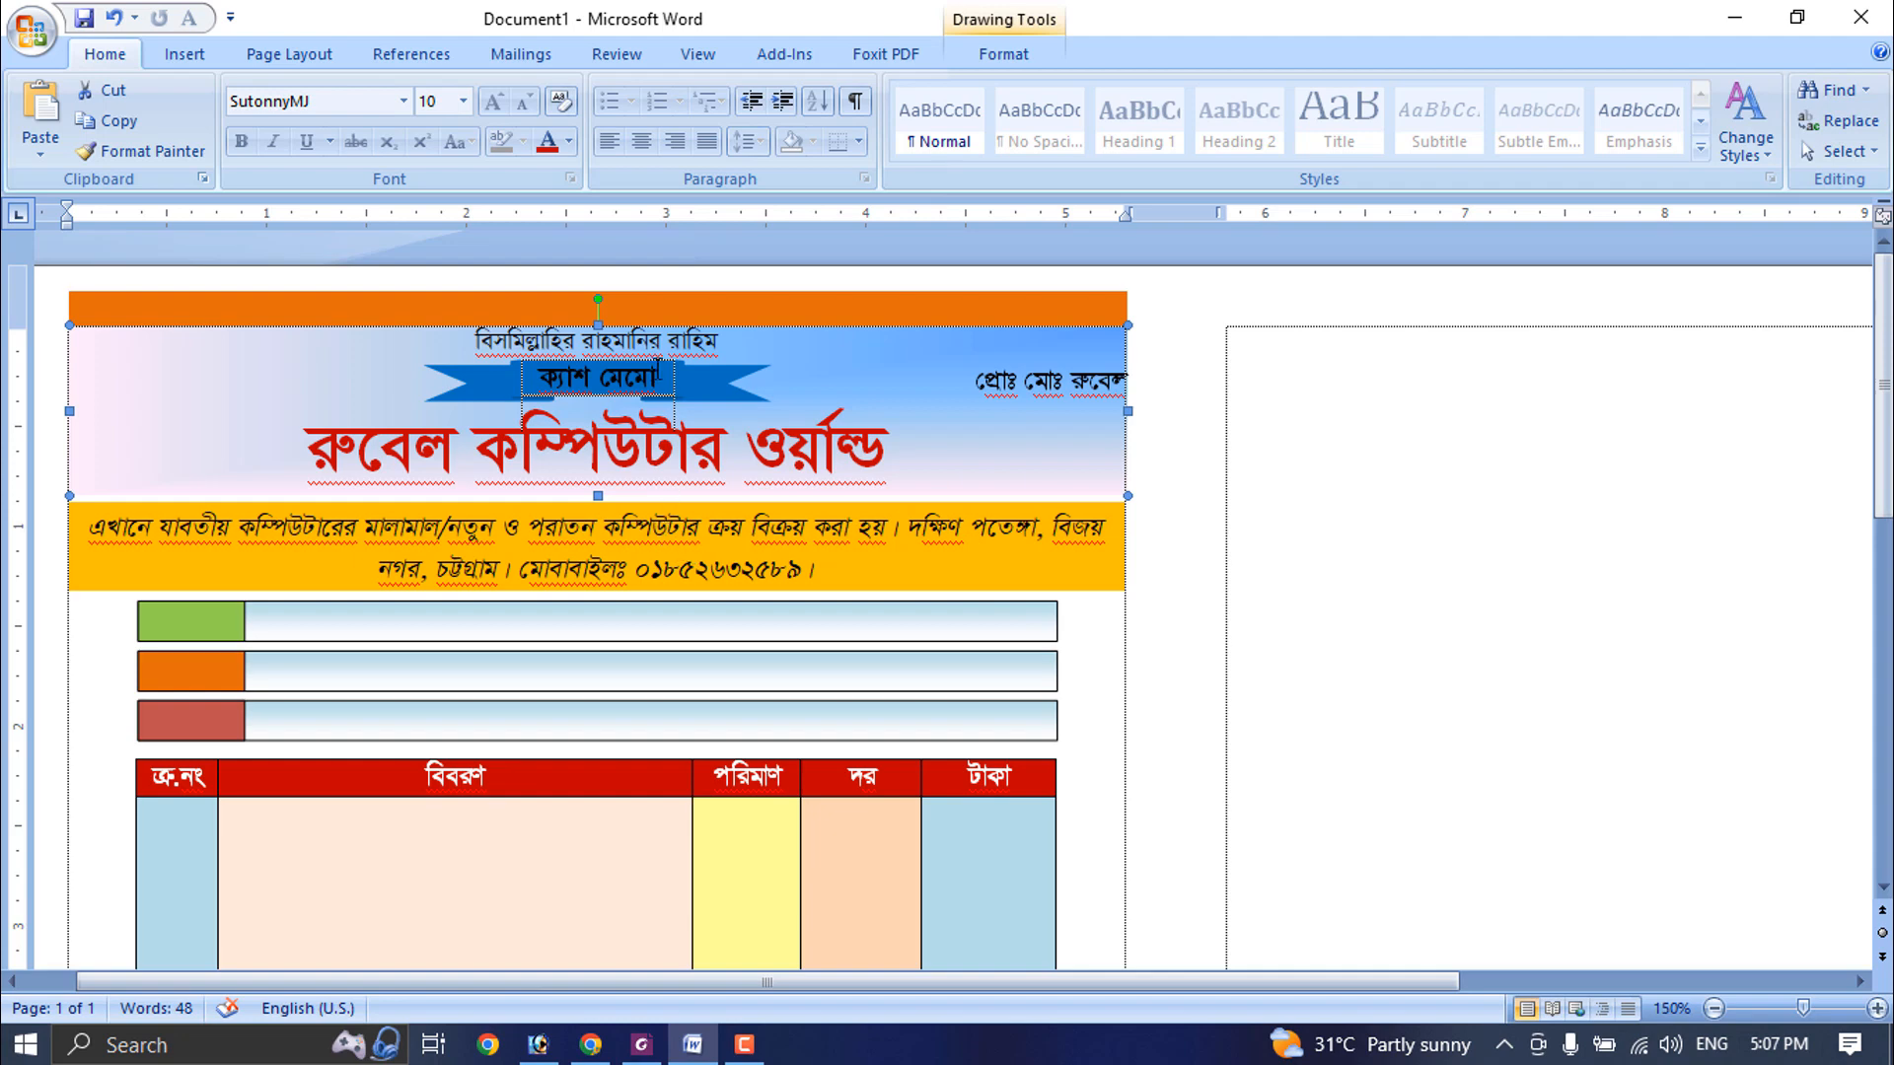
- Change the font colour of the ক্যাশ মেমো banner text to white
{"action": "left_click", "coordinate": [659, 375]}
{"action": "scroll", "coordinate": [659, 375], "scroll_direction": "up", "scroll_amount": 5}
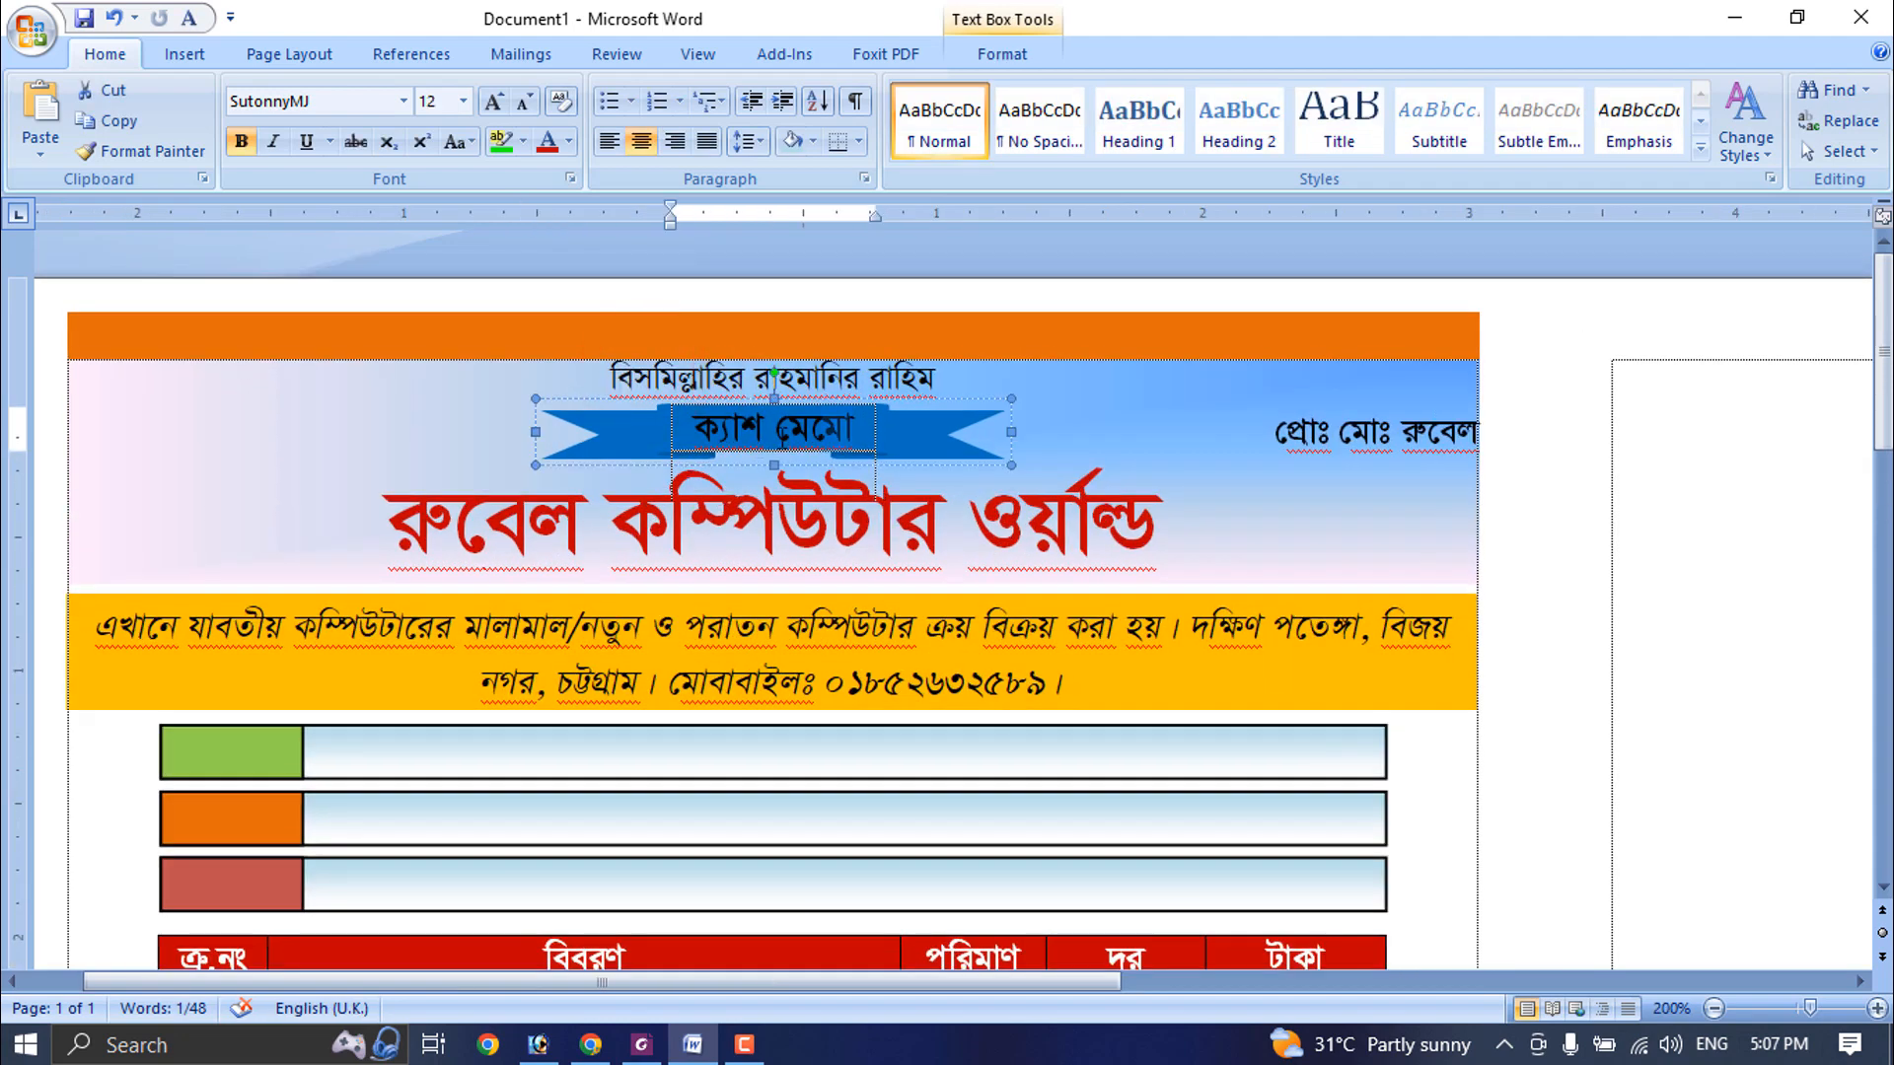
{"action": "double_click", "coordinate": [781, 435]}
{"action": "triple_click", "coordinate": [797, 431]}
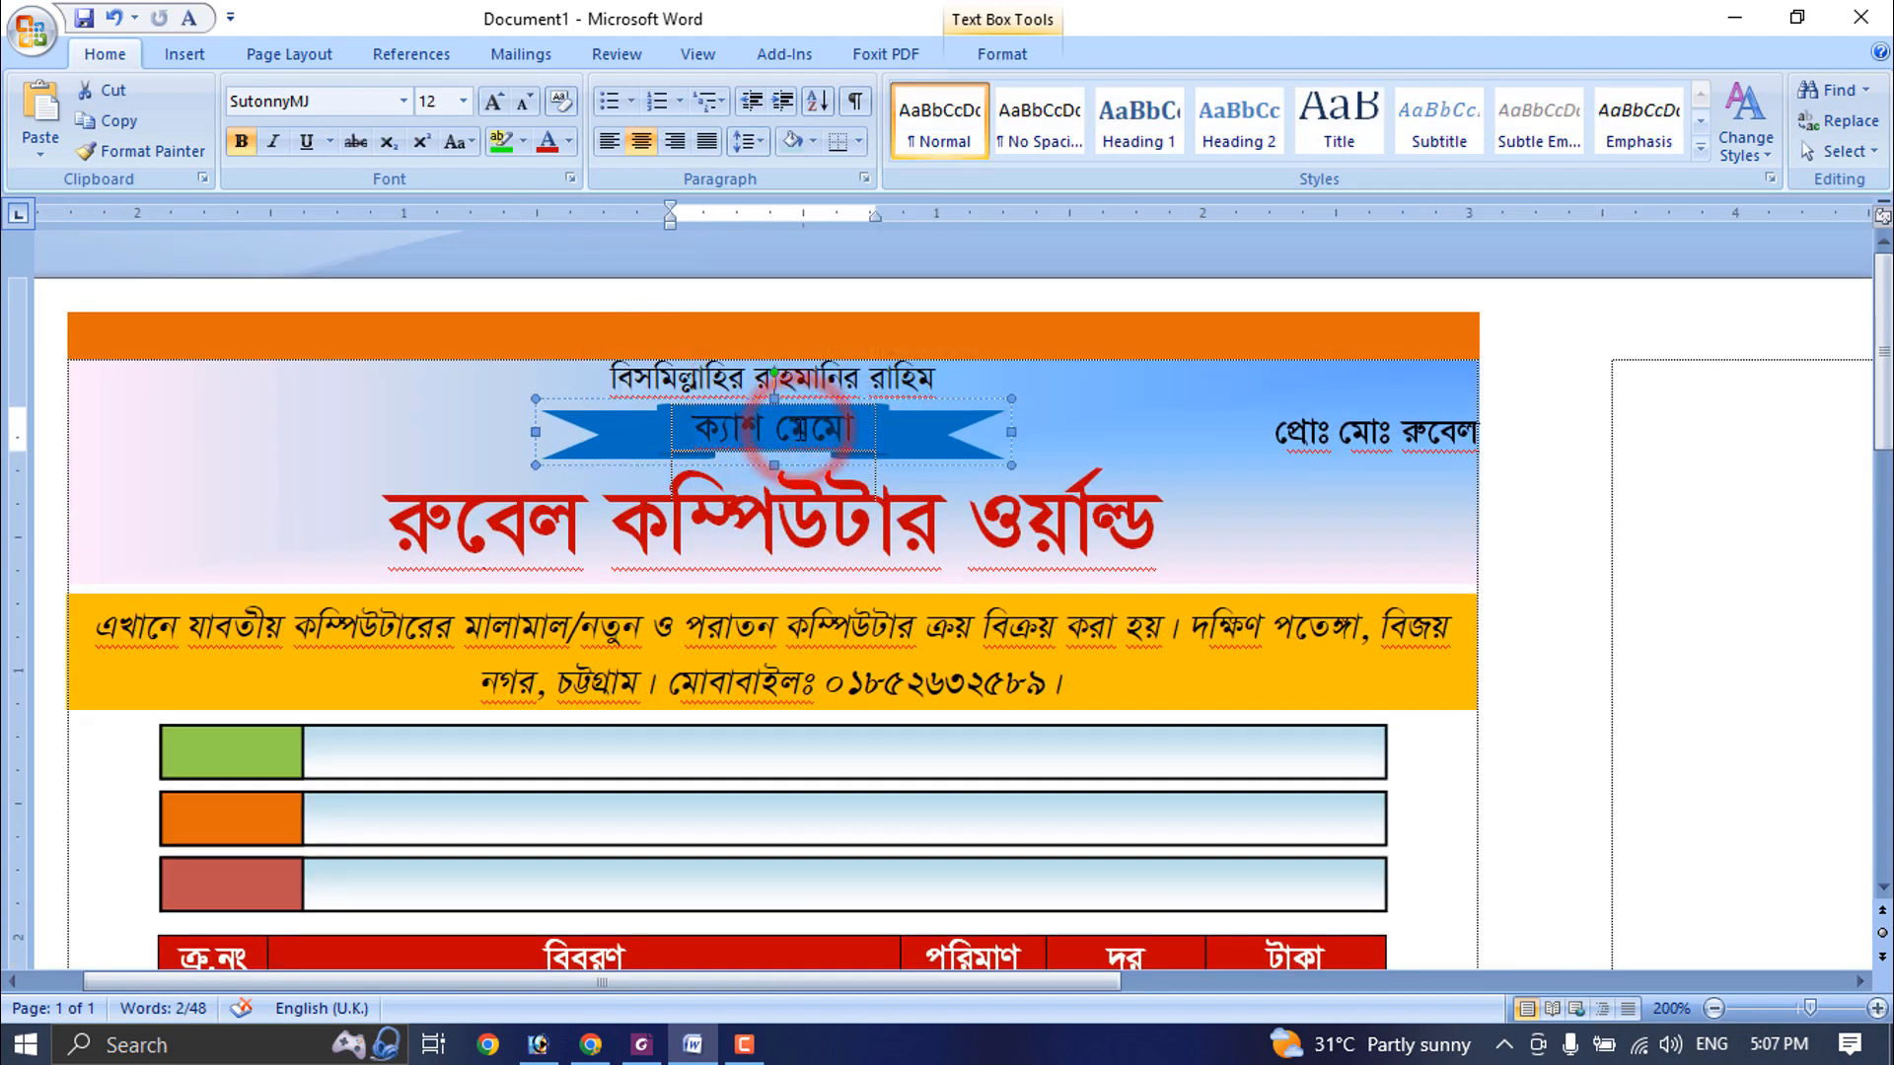
{"action": "left_click", "coordinate": [569, 142]}
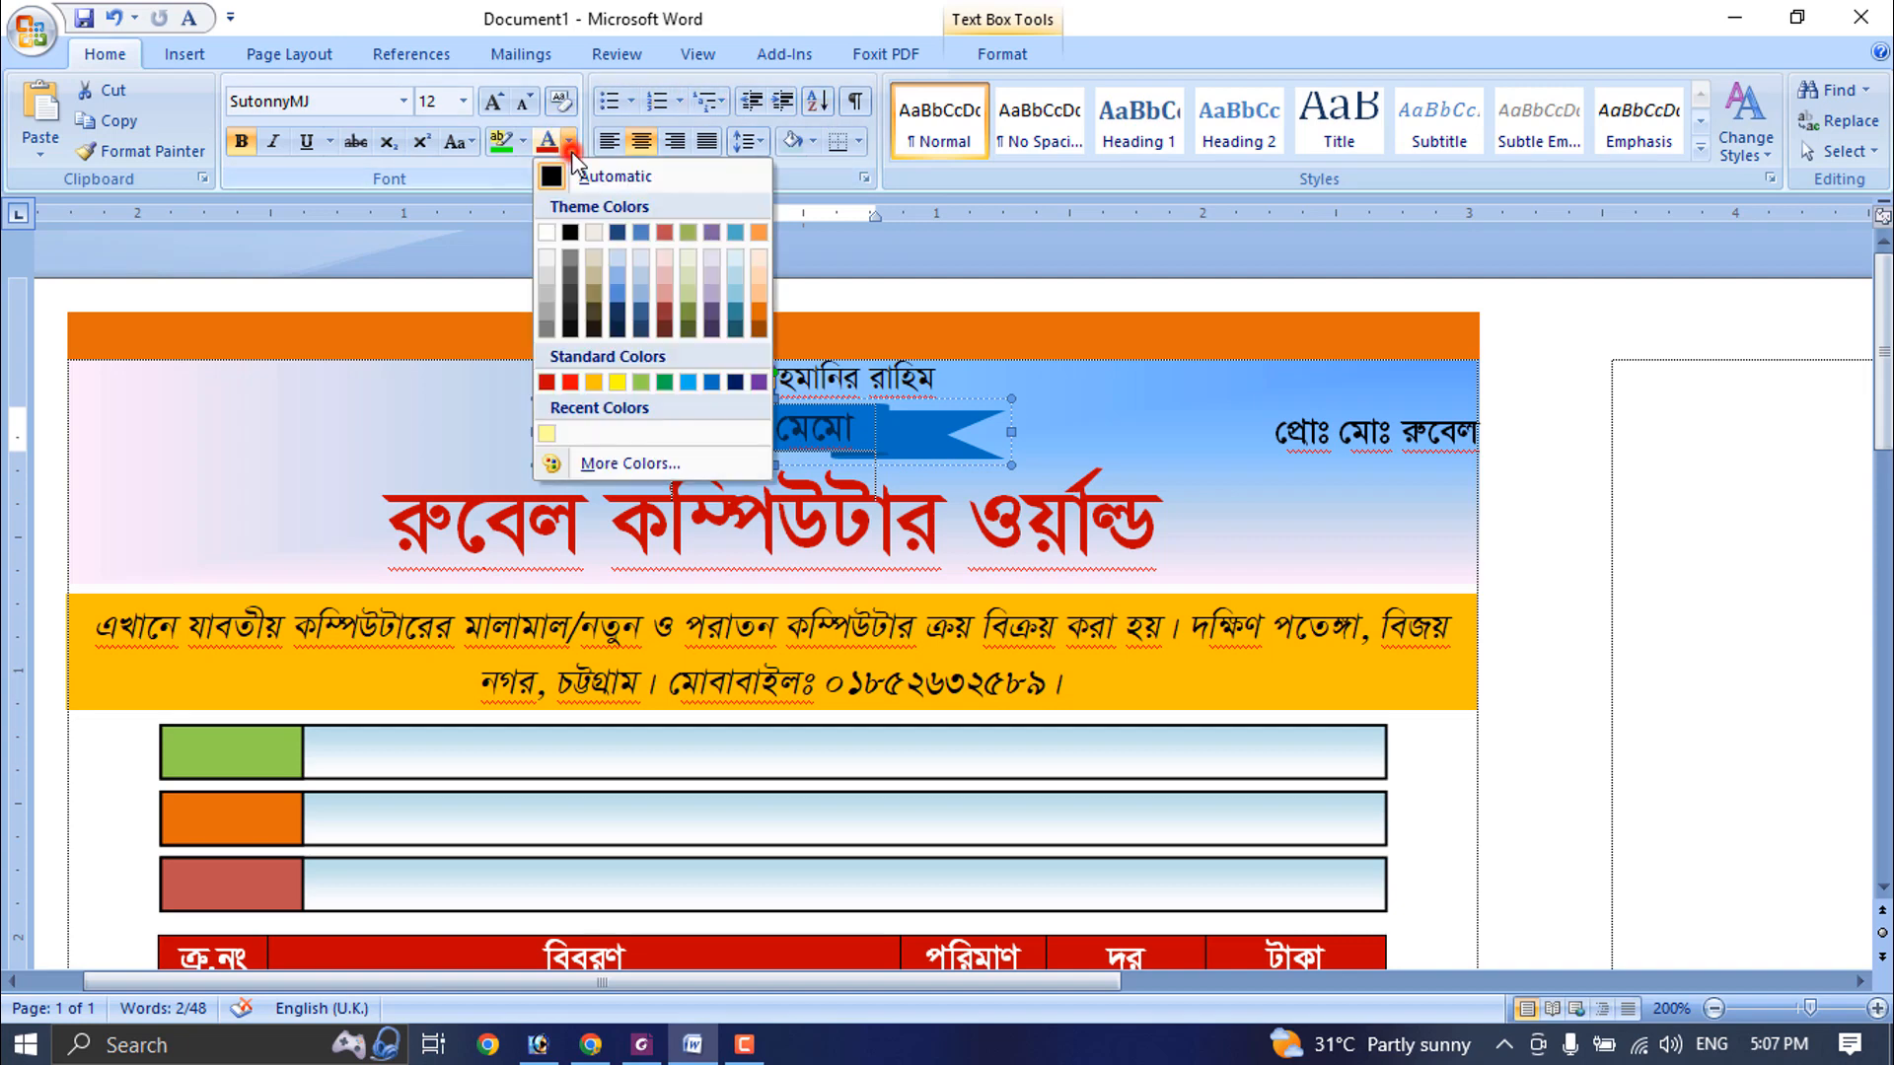
{"action": "left_click", "coordinate": [549, 234]}
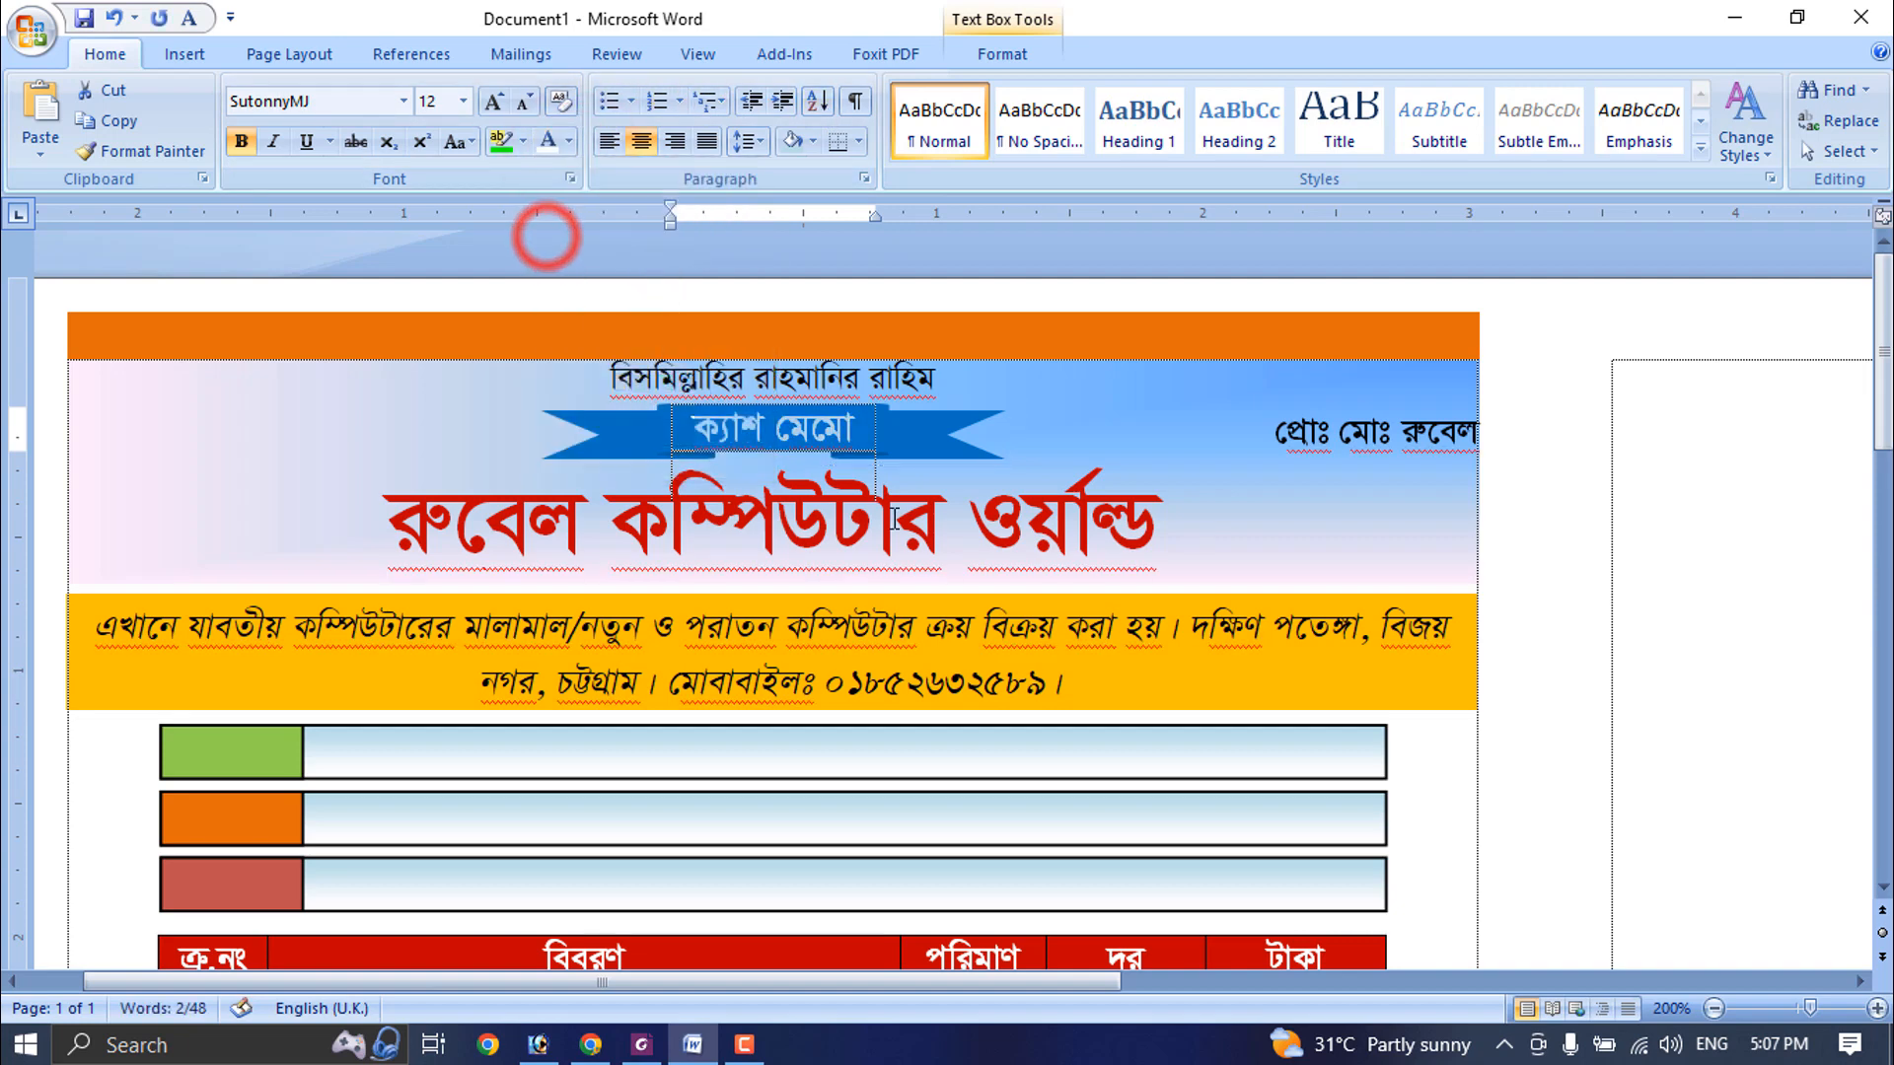
- Give the blue ribbon banner around ক্যাশ মেমো a white shape outline
{"action": "left_click", "coordinate": [920, 440]}
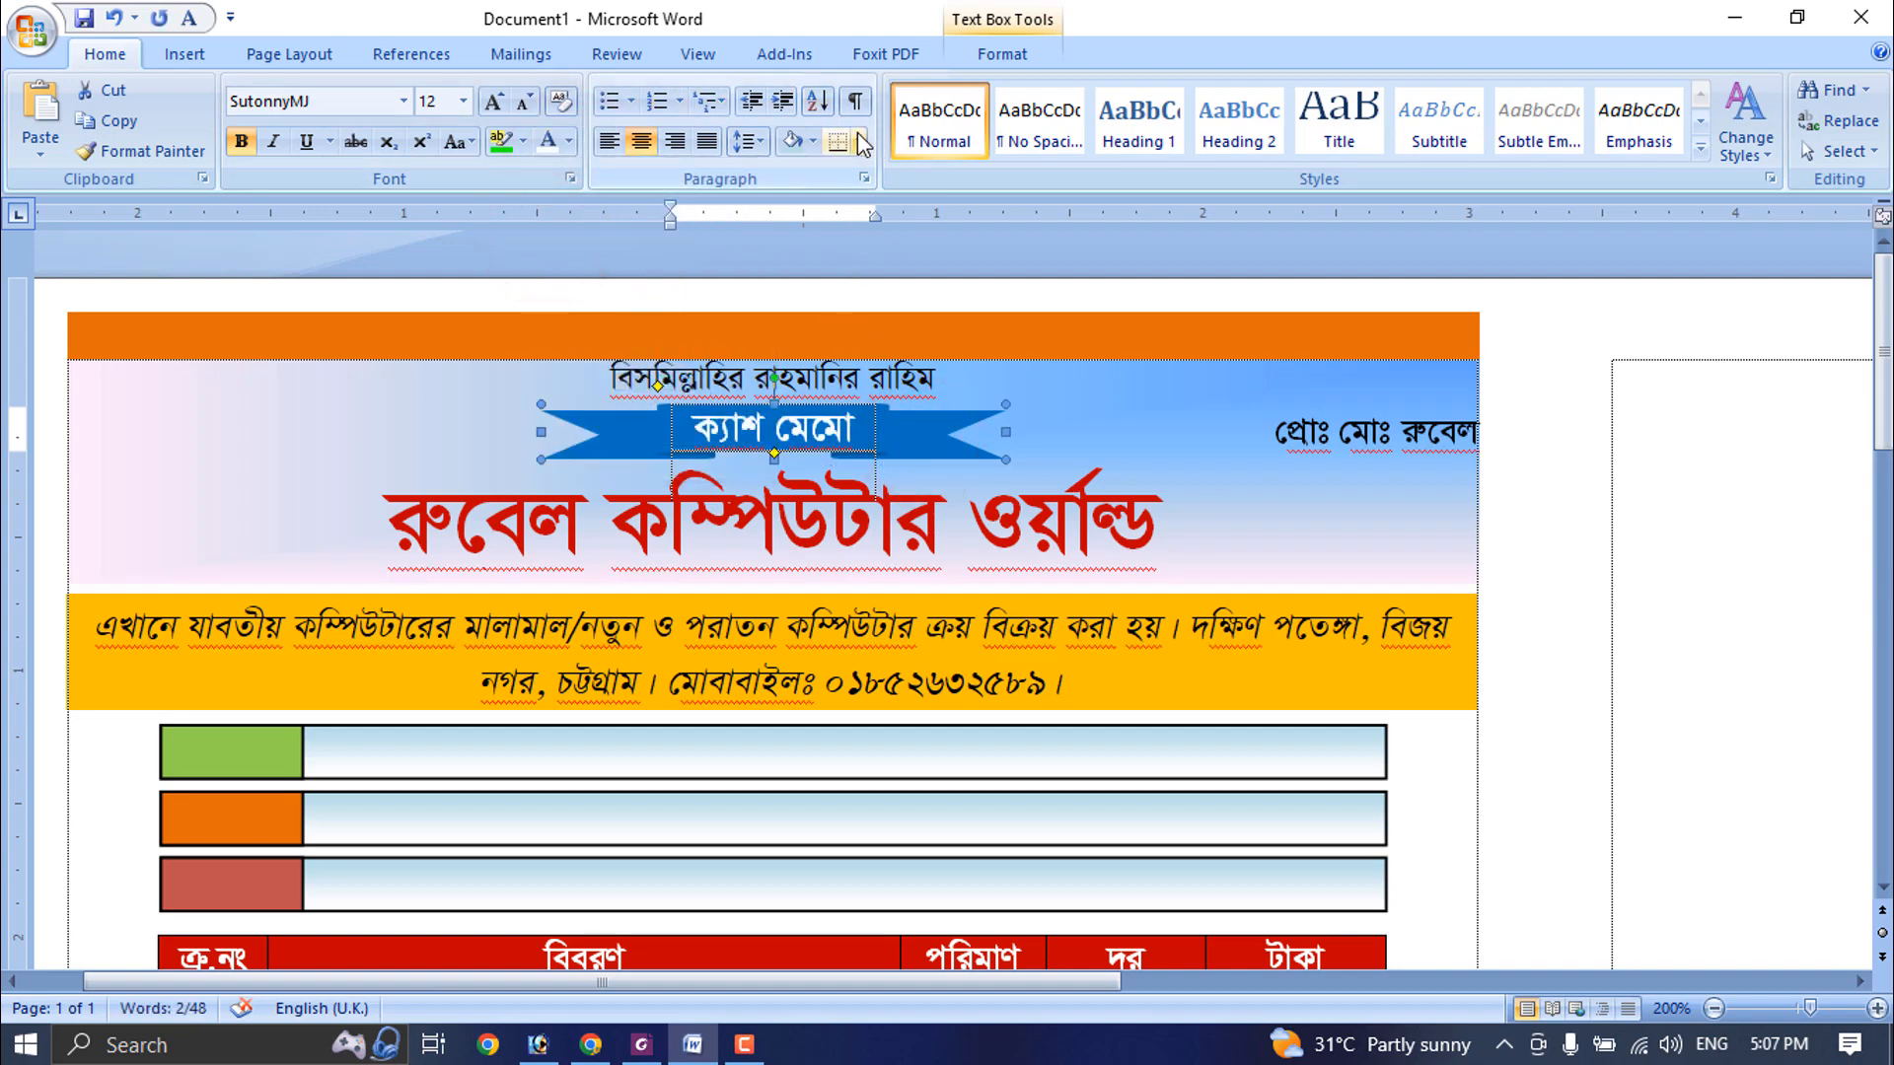
{"action": "left_click", "coordinate": [1014, 61]}
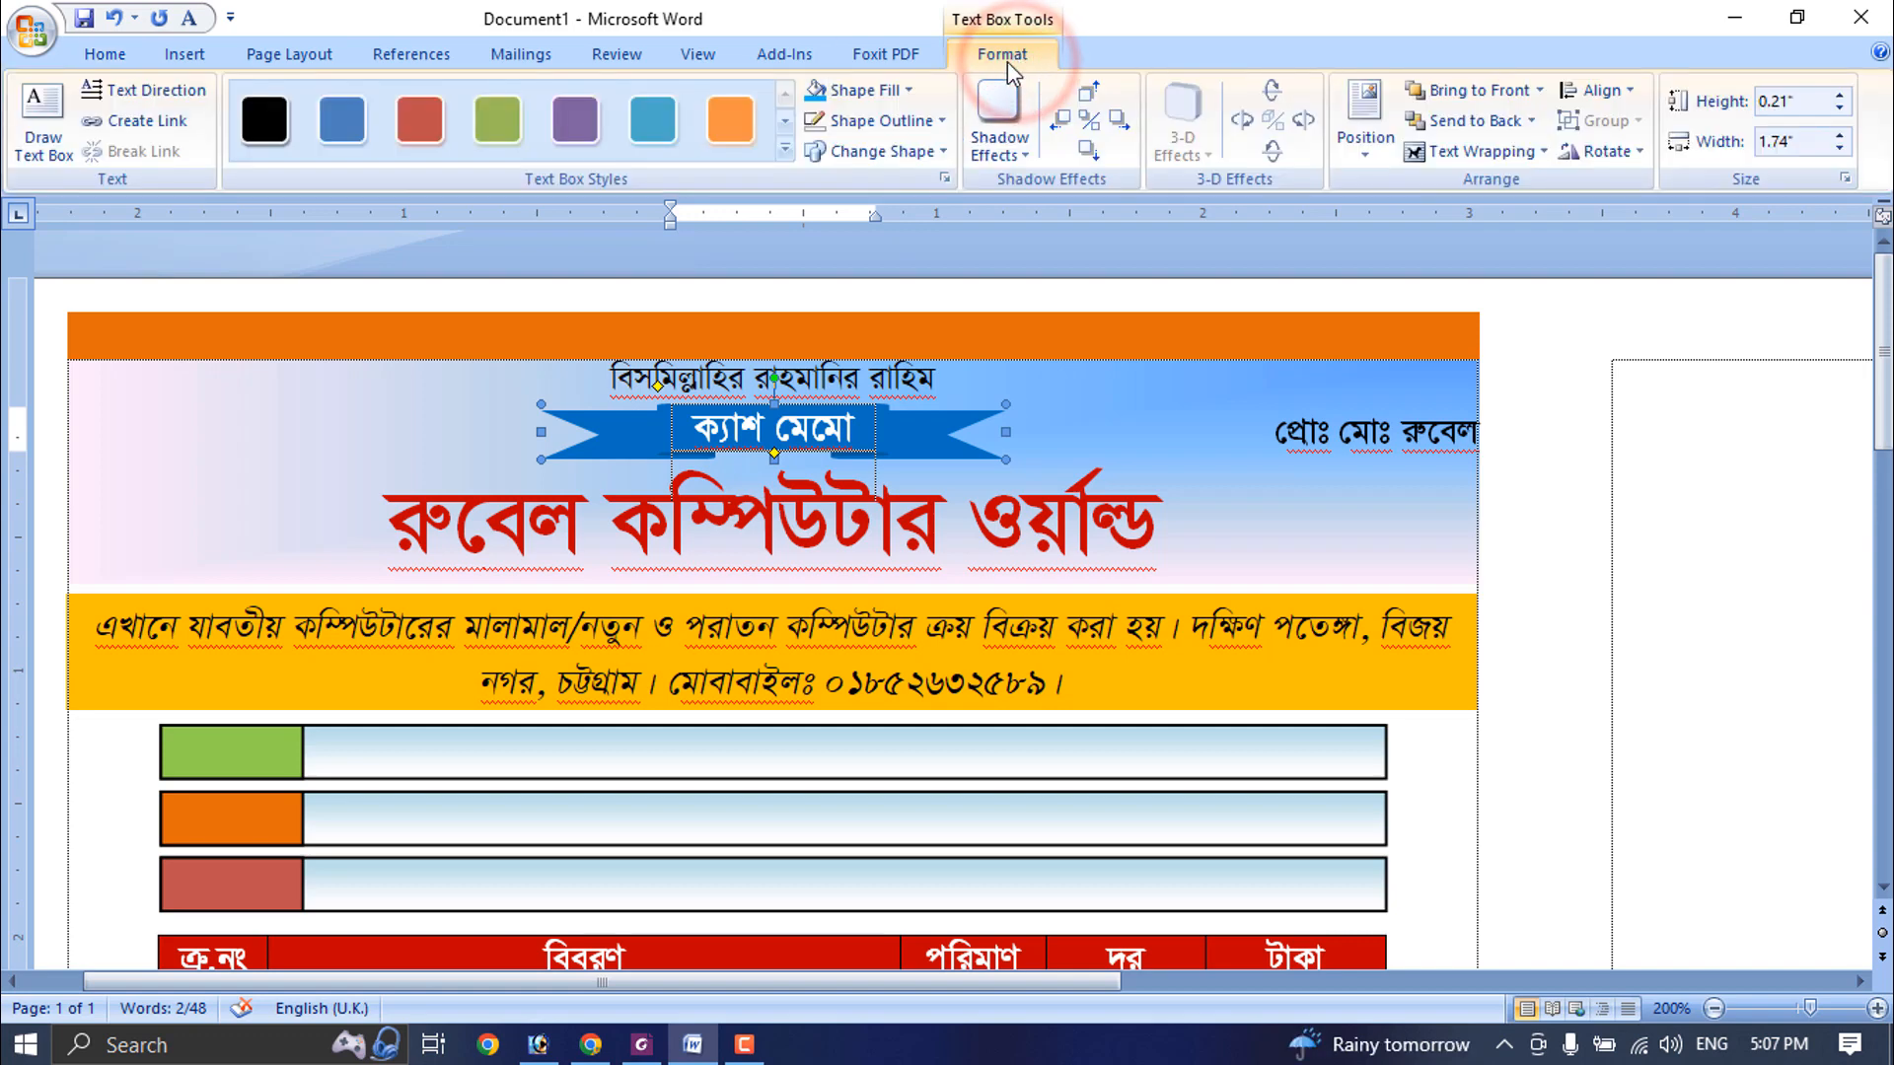
{"action": "left_click", "coordinate": [917, 120]}
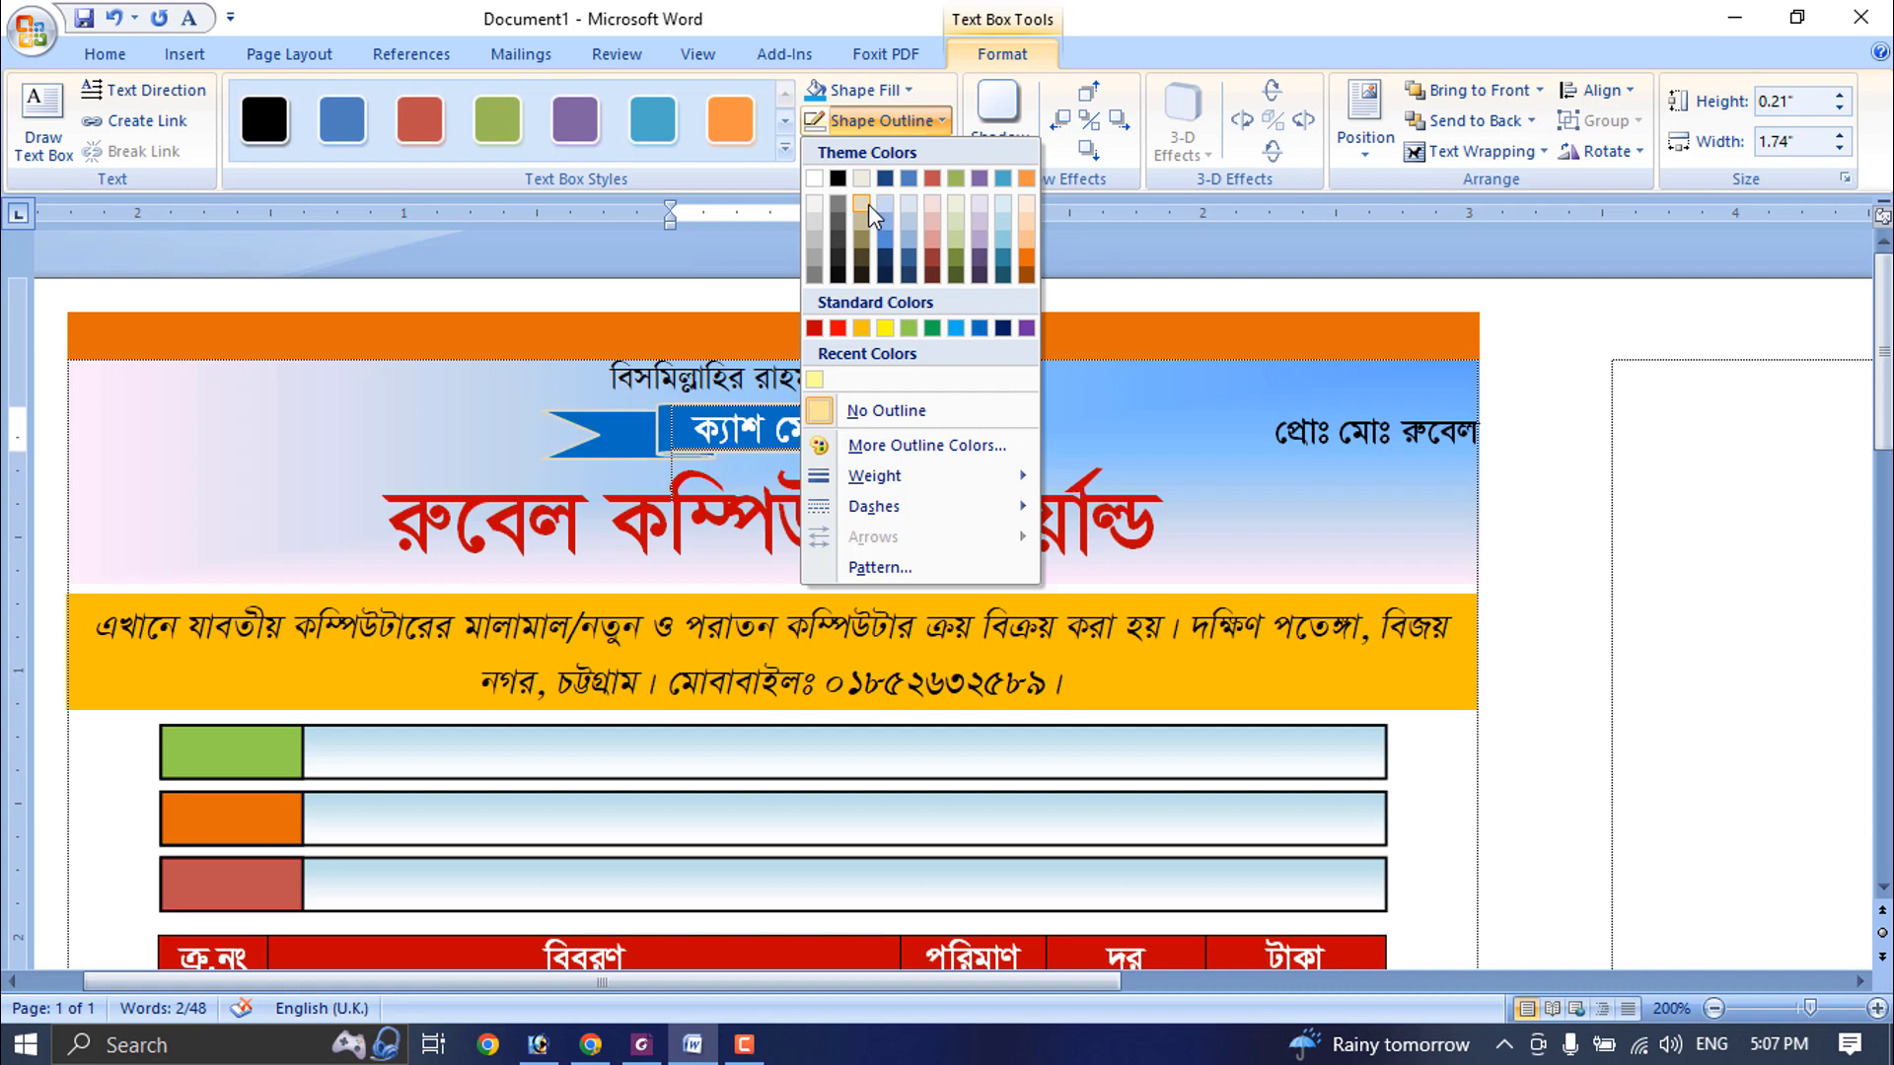
{"action": "left_click", "coordinate": [815, 179]}
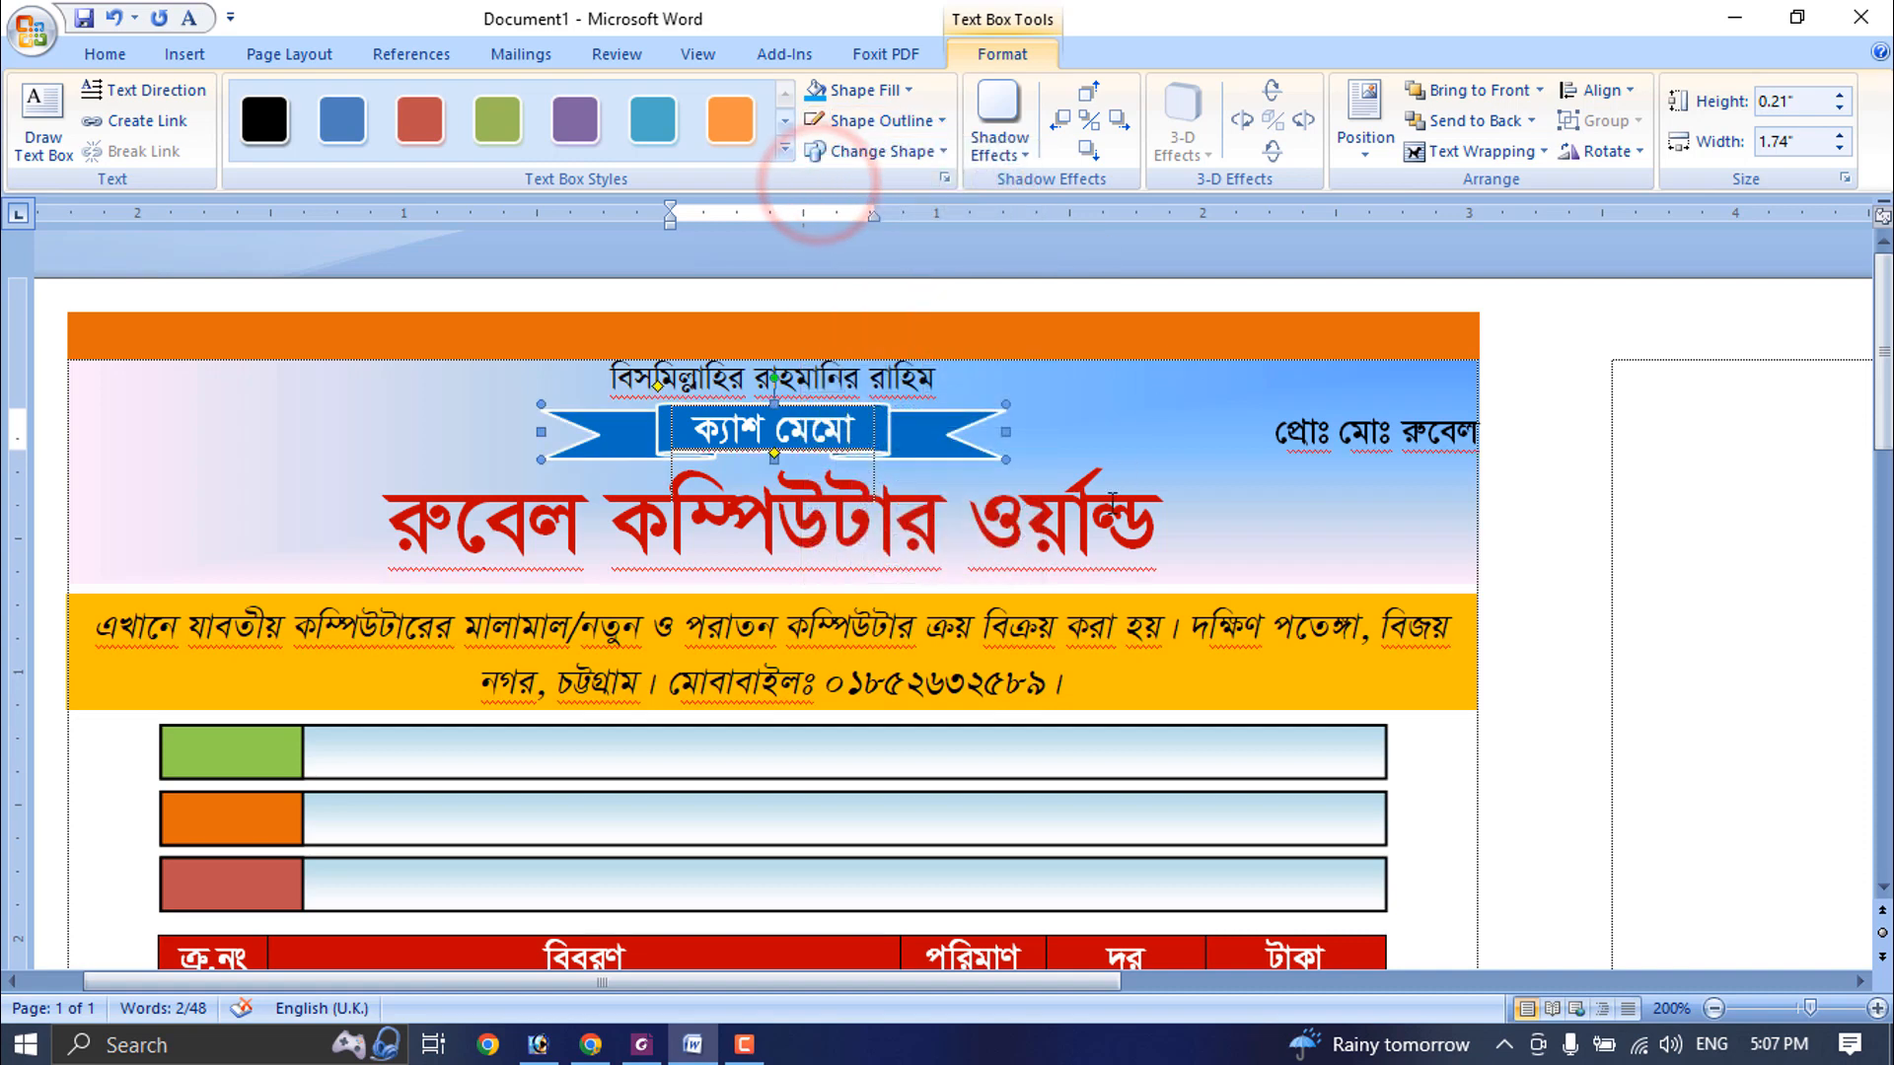
- Draw a rectangle about 6.23" high and 5.3" wide over the memo body, from below the address band to the blue foot bar
{"action": "scroll", "coordinate": [917, 658], "scroll_direction": "down", "scroll_amount": 15}
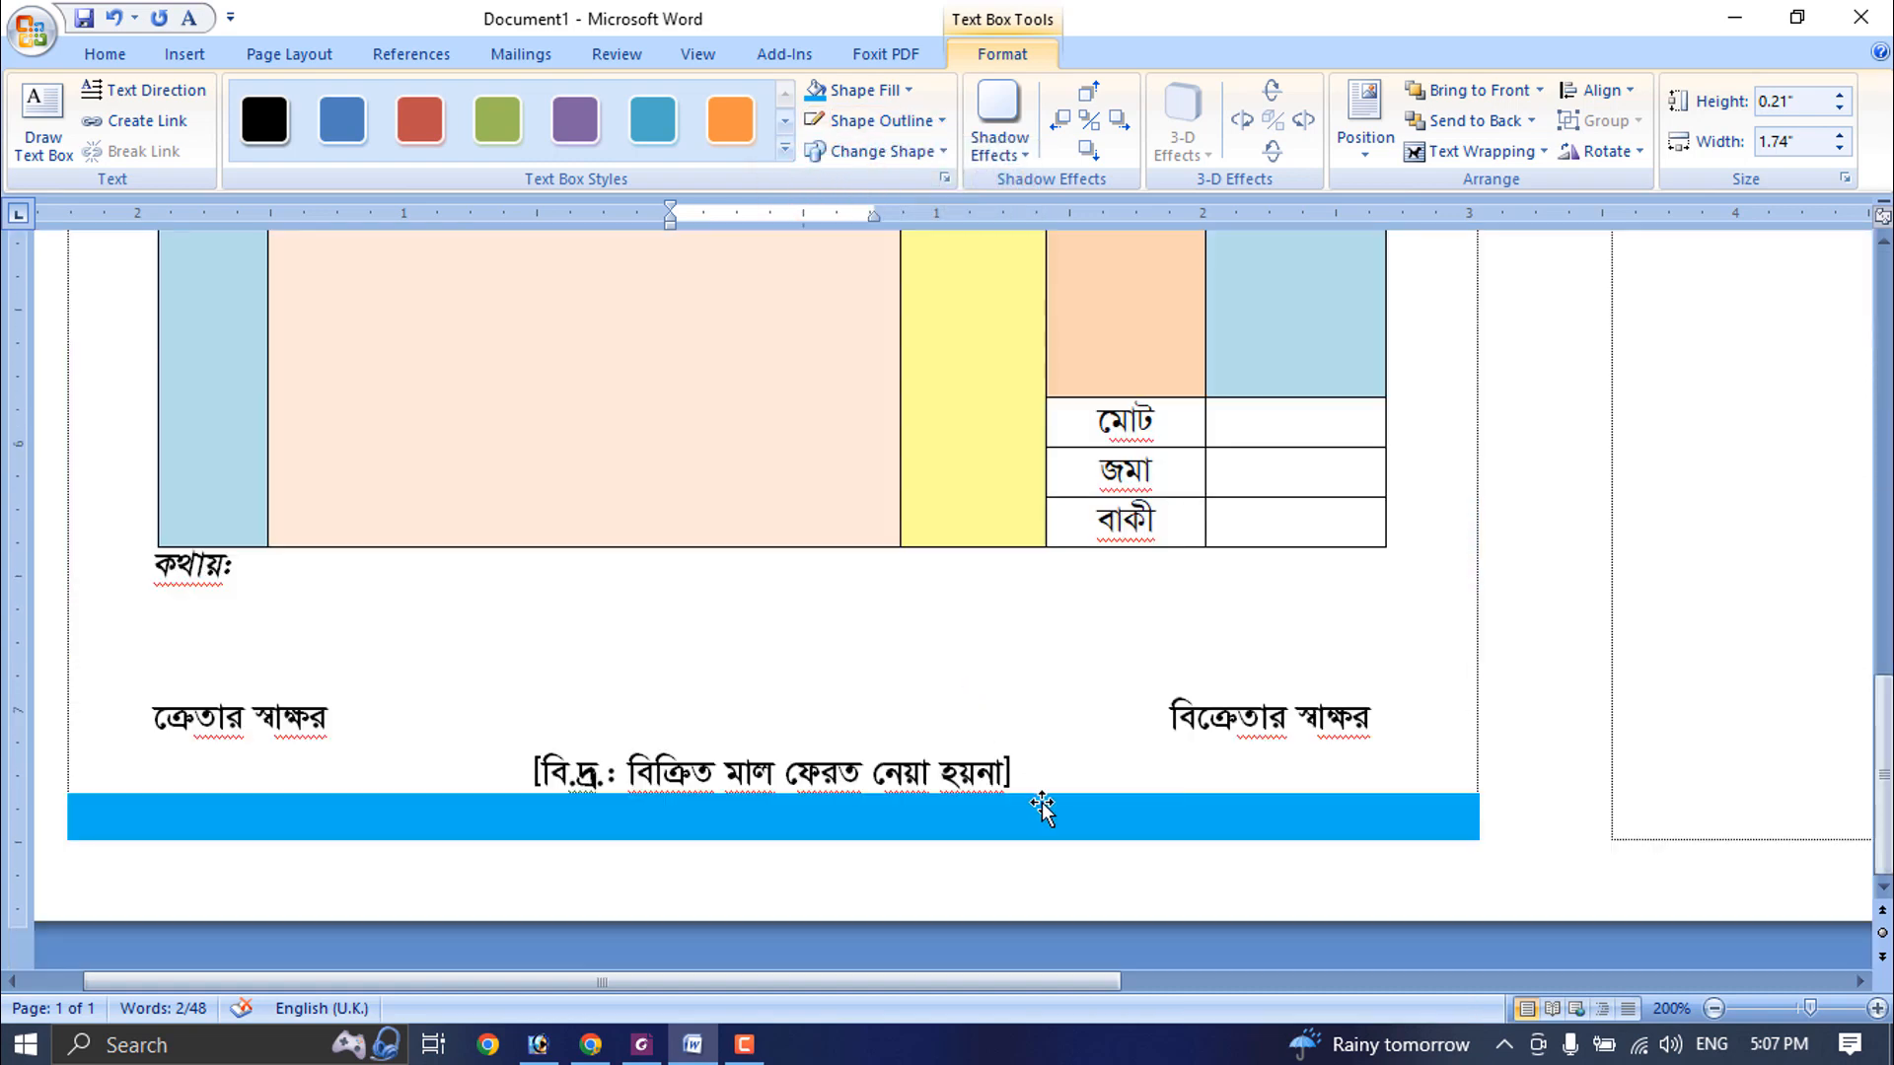
{"action": "scroll", "coordinate": [1042, 809], "scroll_direction": "down", "scroll_amount": 6}
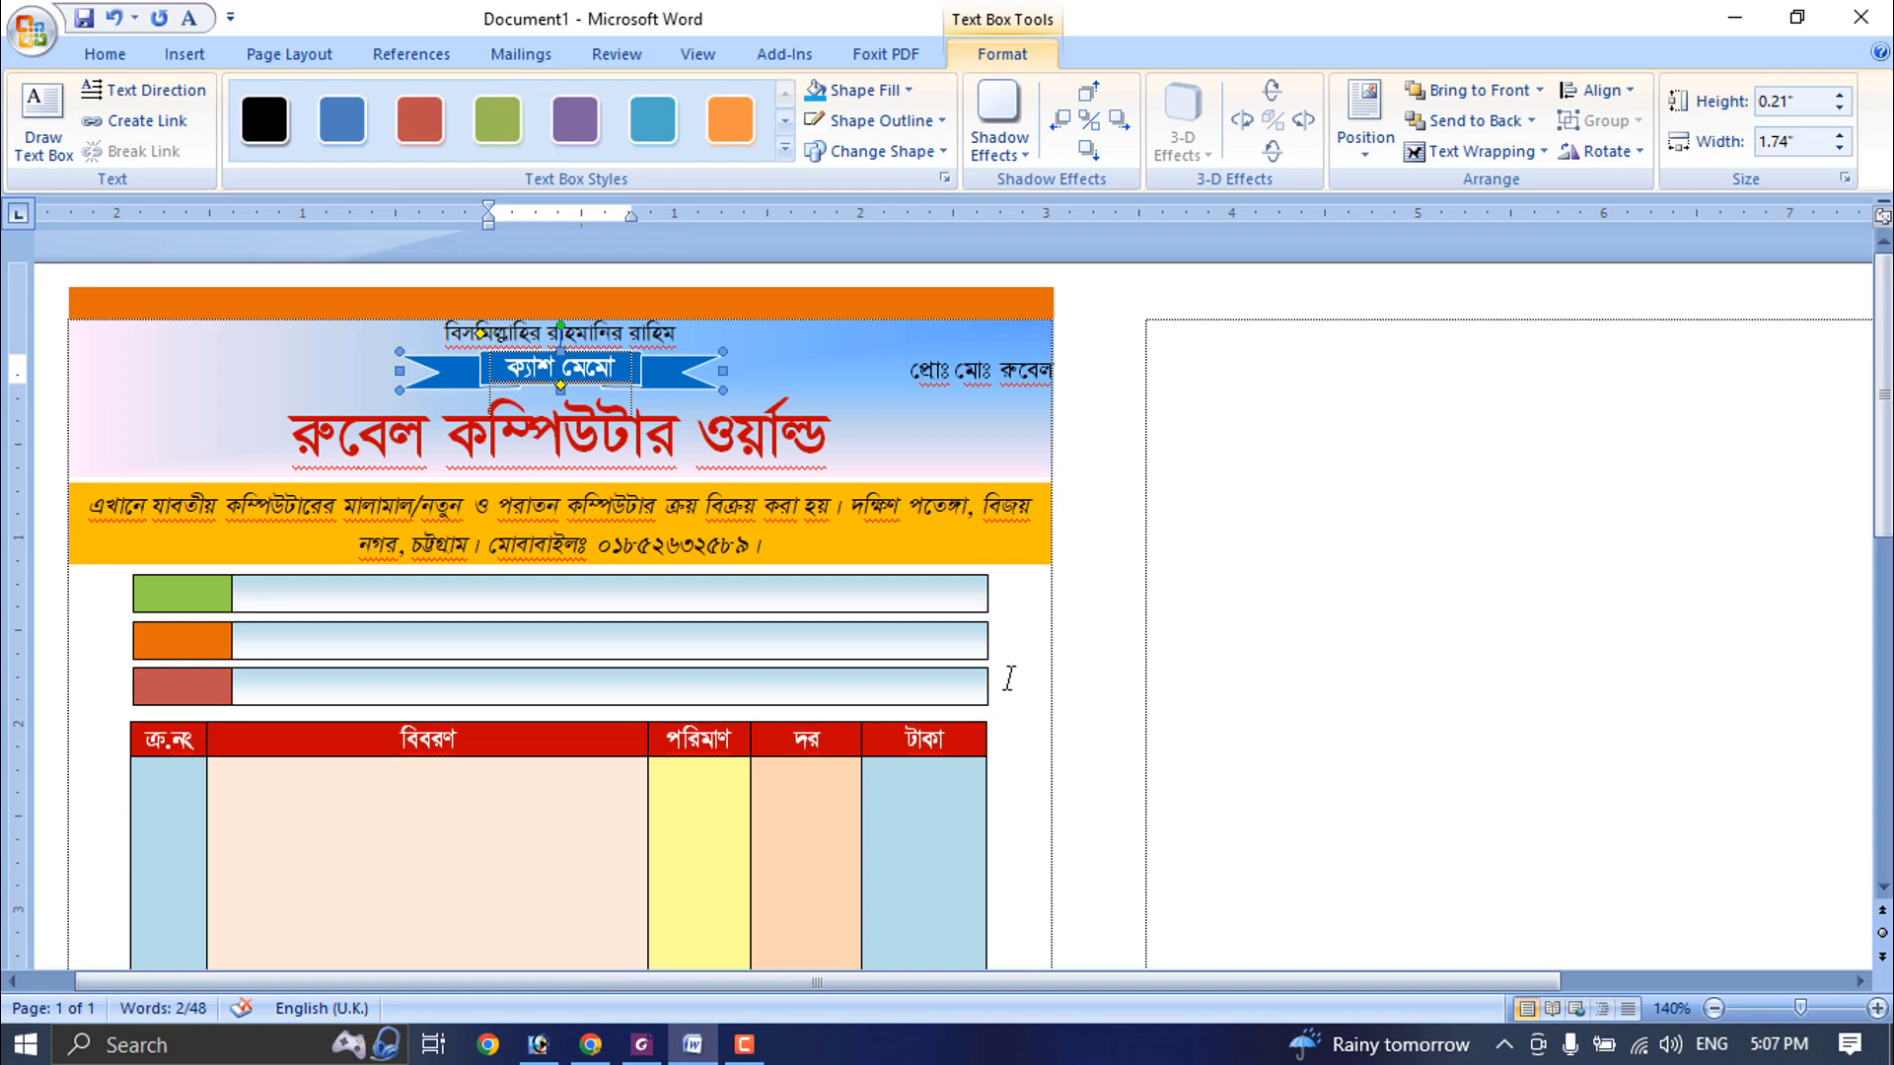
{"action": "scroll", "coordinate": [1008, 679], "scroll_direction": "down", "scroll_amount": 2}
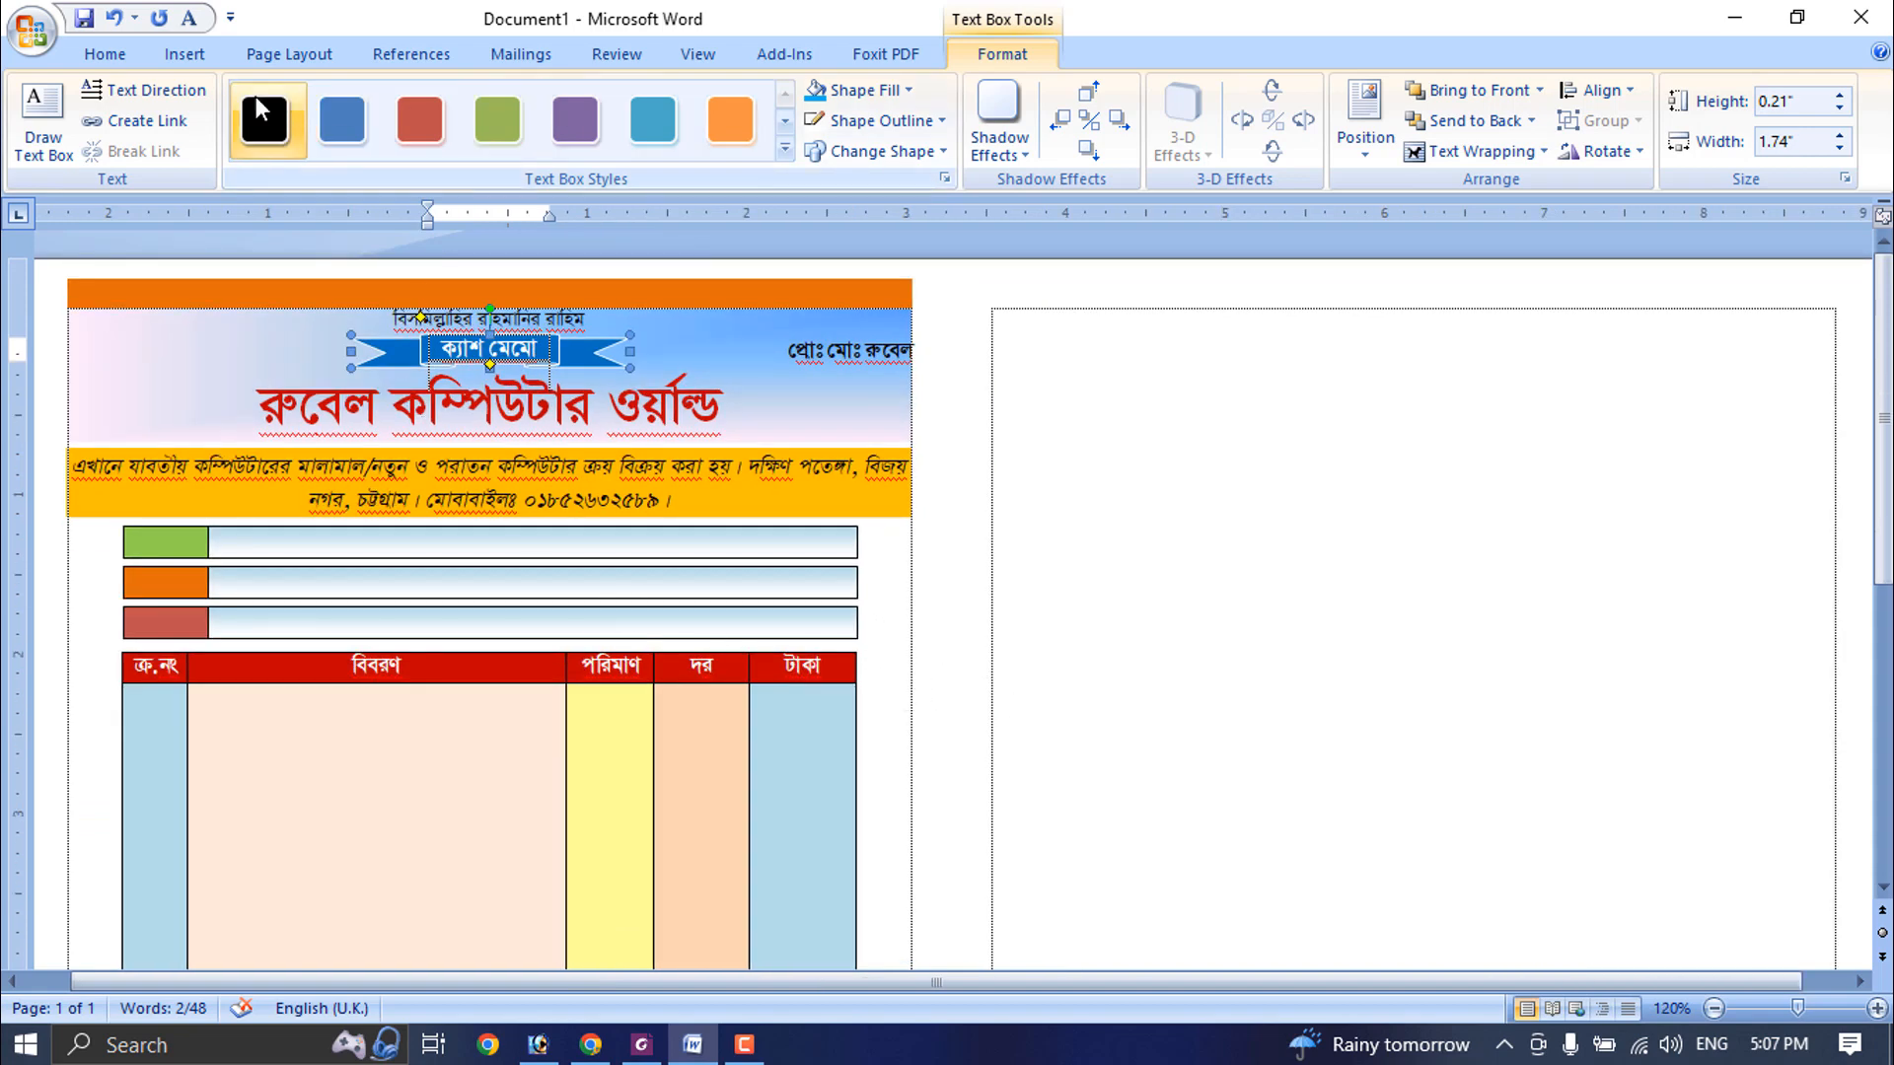
{"action": "left_click", "coordinate": [183, 54]}
{"action": "scroll", "coordinate": [727, 655], "scroll_direction": "down", "scroll_amount": 5}
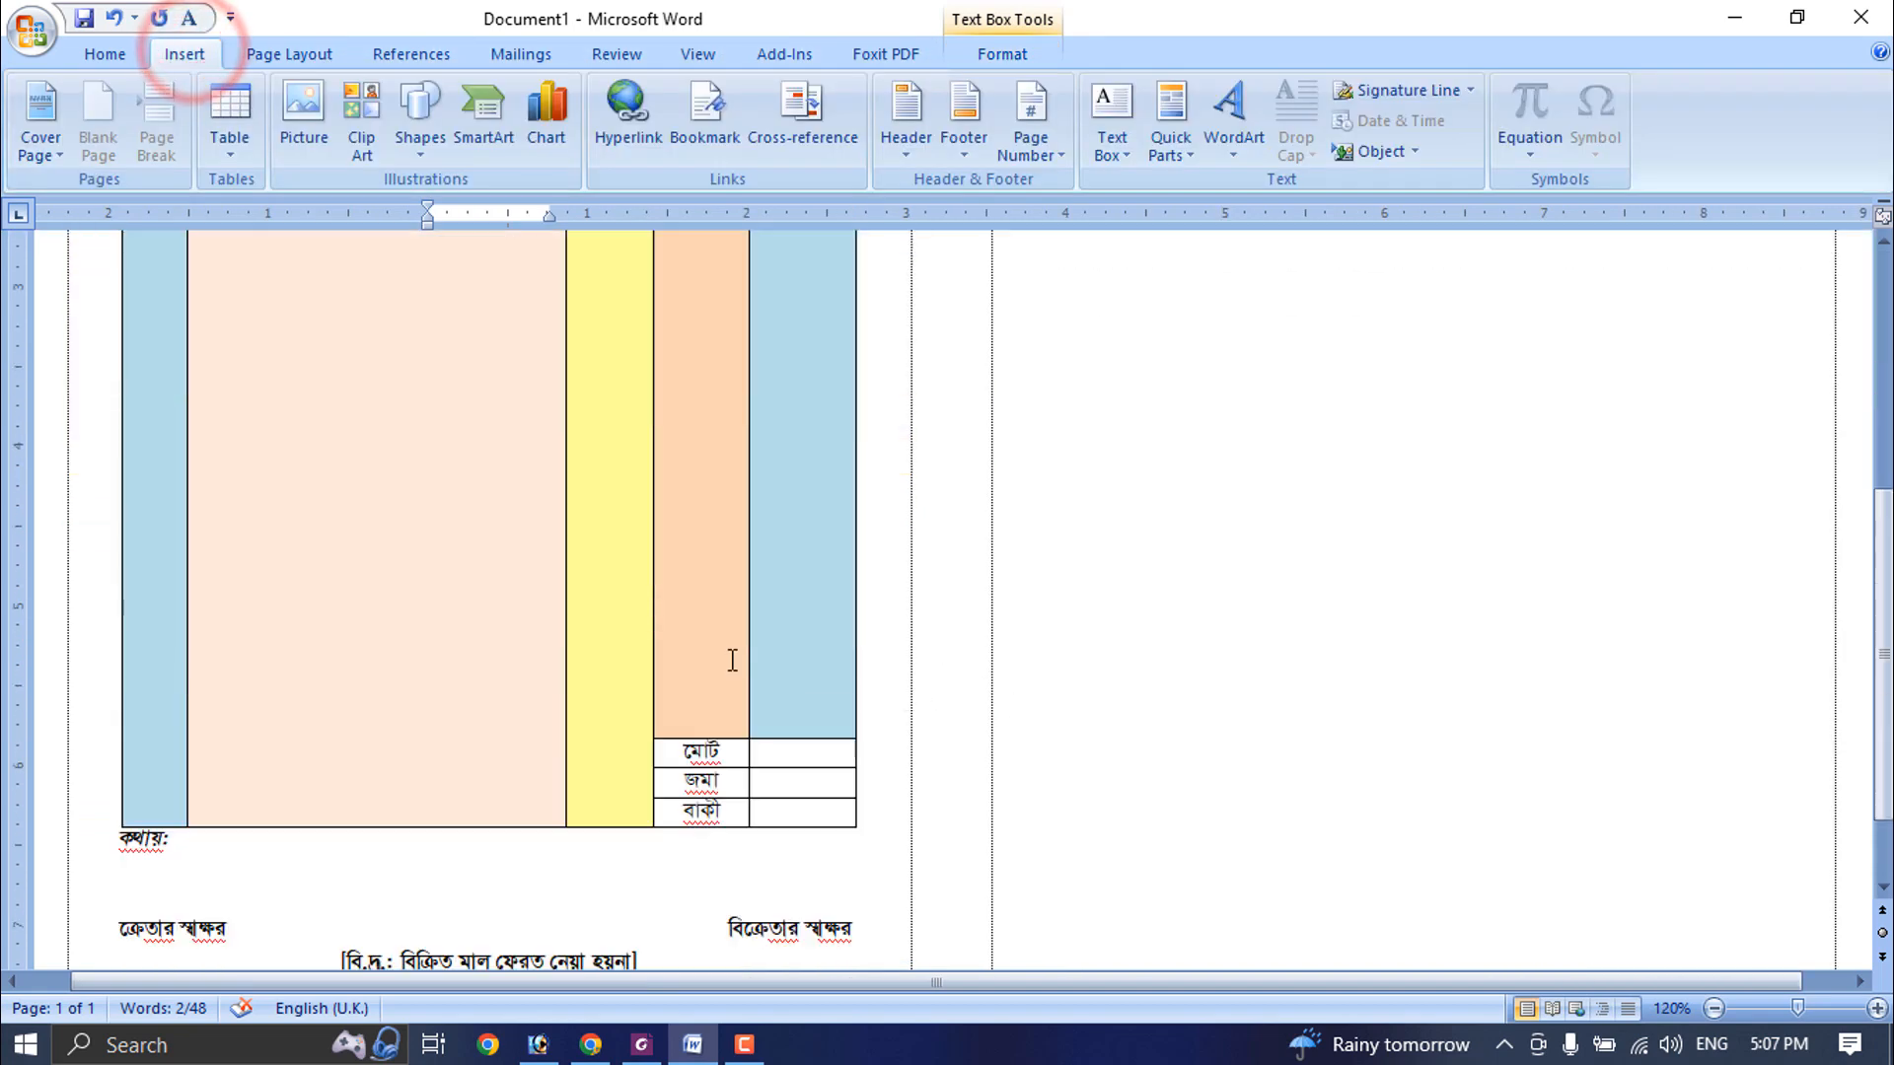
{"action": "scroll", "coordinate": [708, 642], "scroll_direction": "down", "scroll_amount": 3}
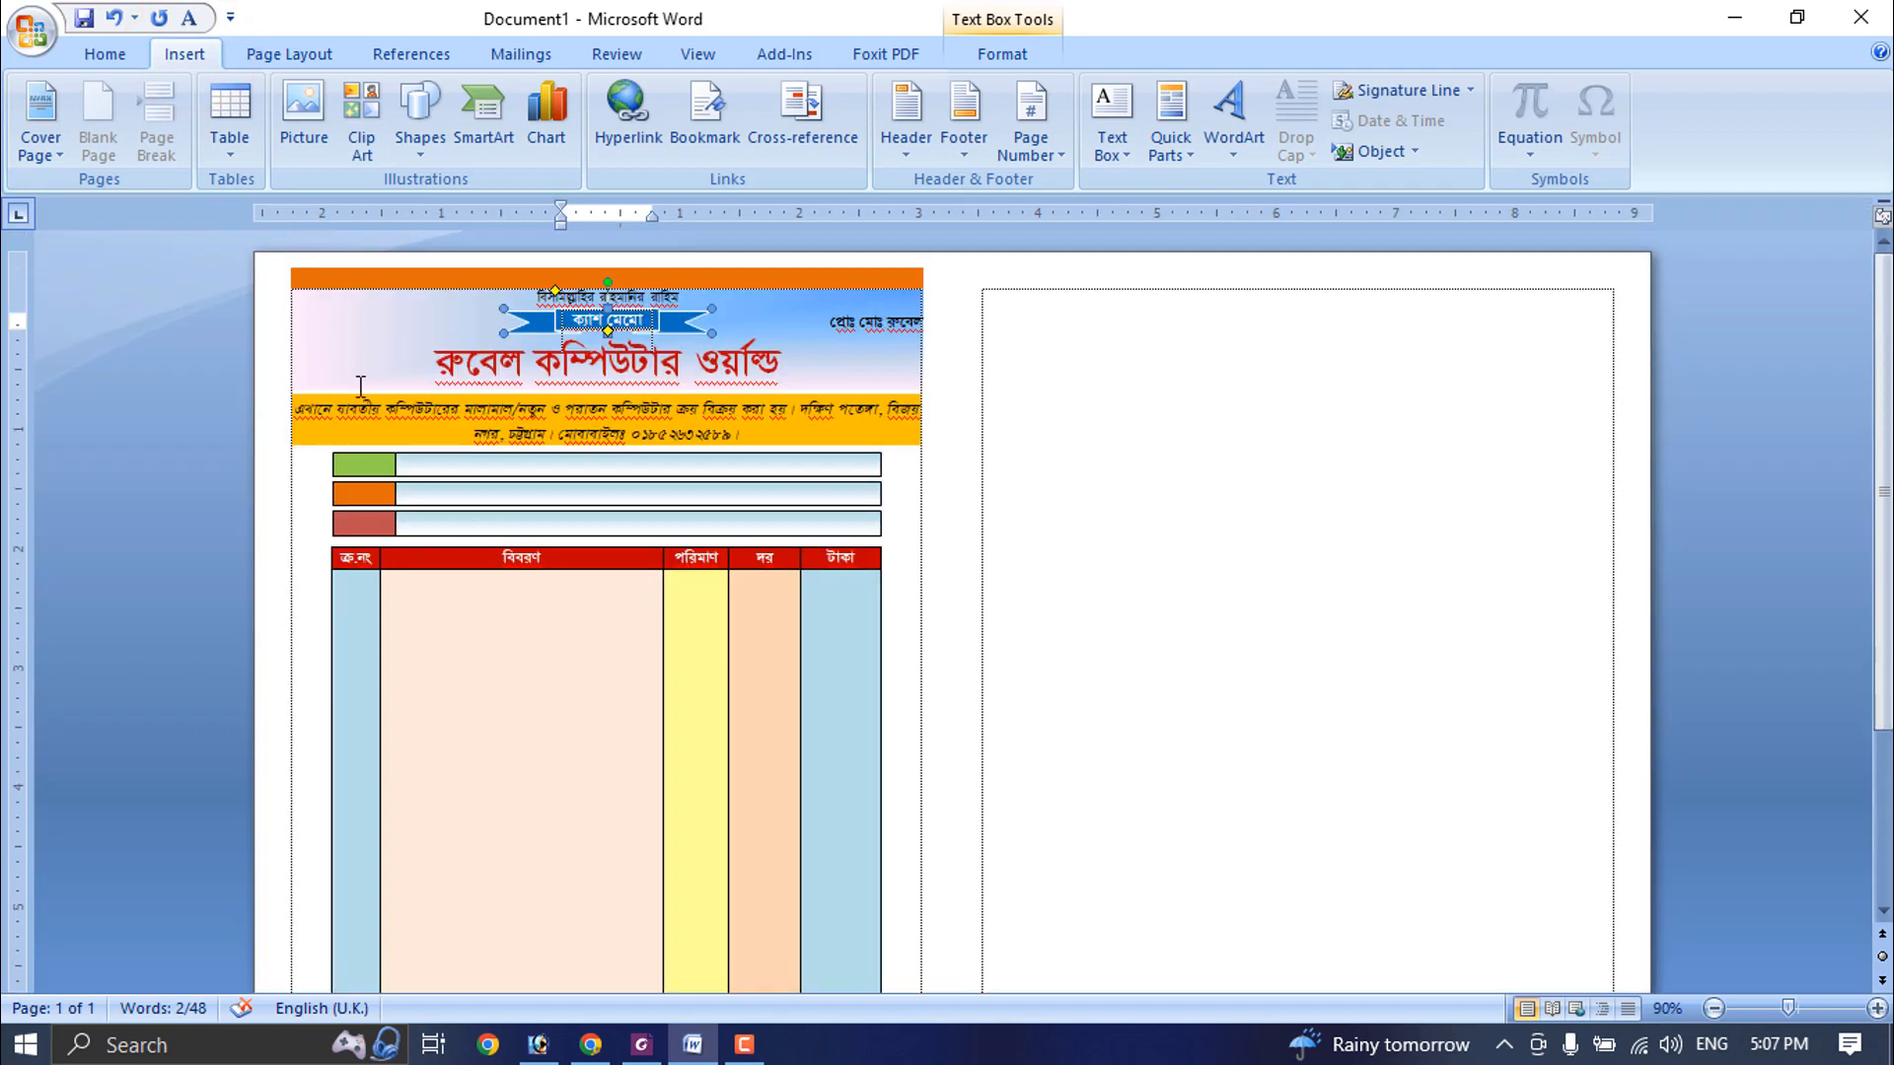
{"action": "left_click", "coordinate": [325, 456]}
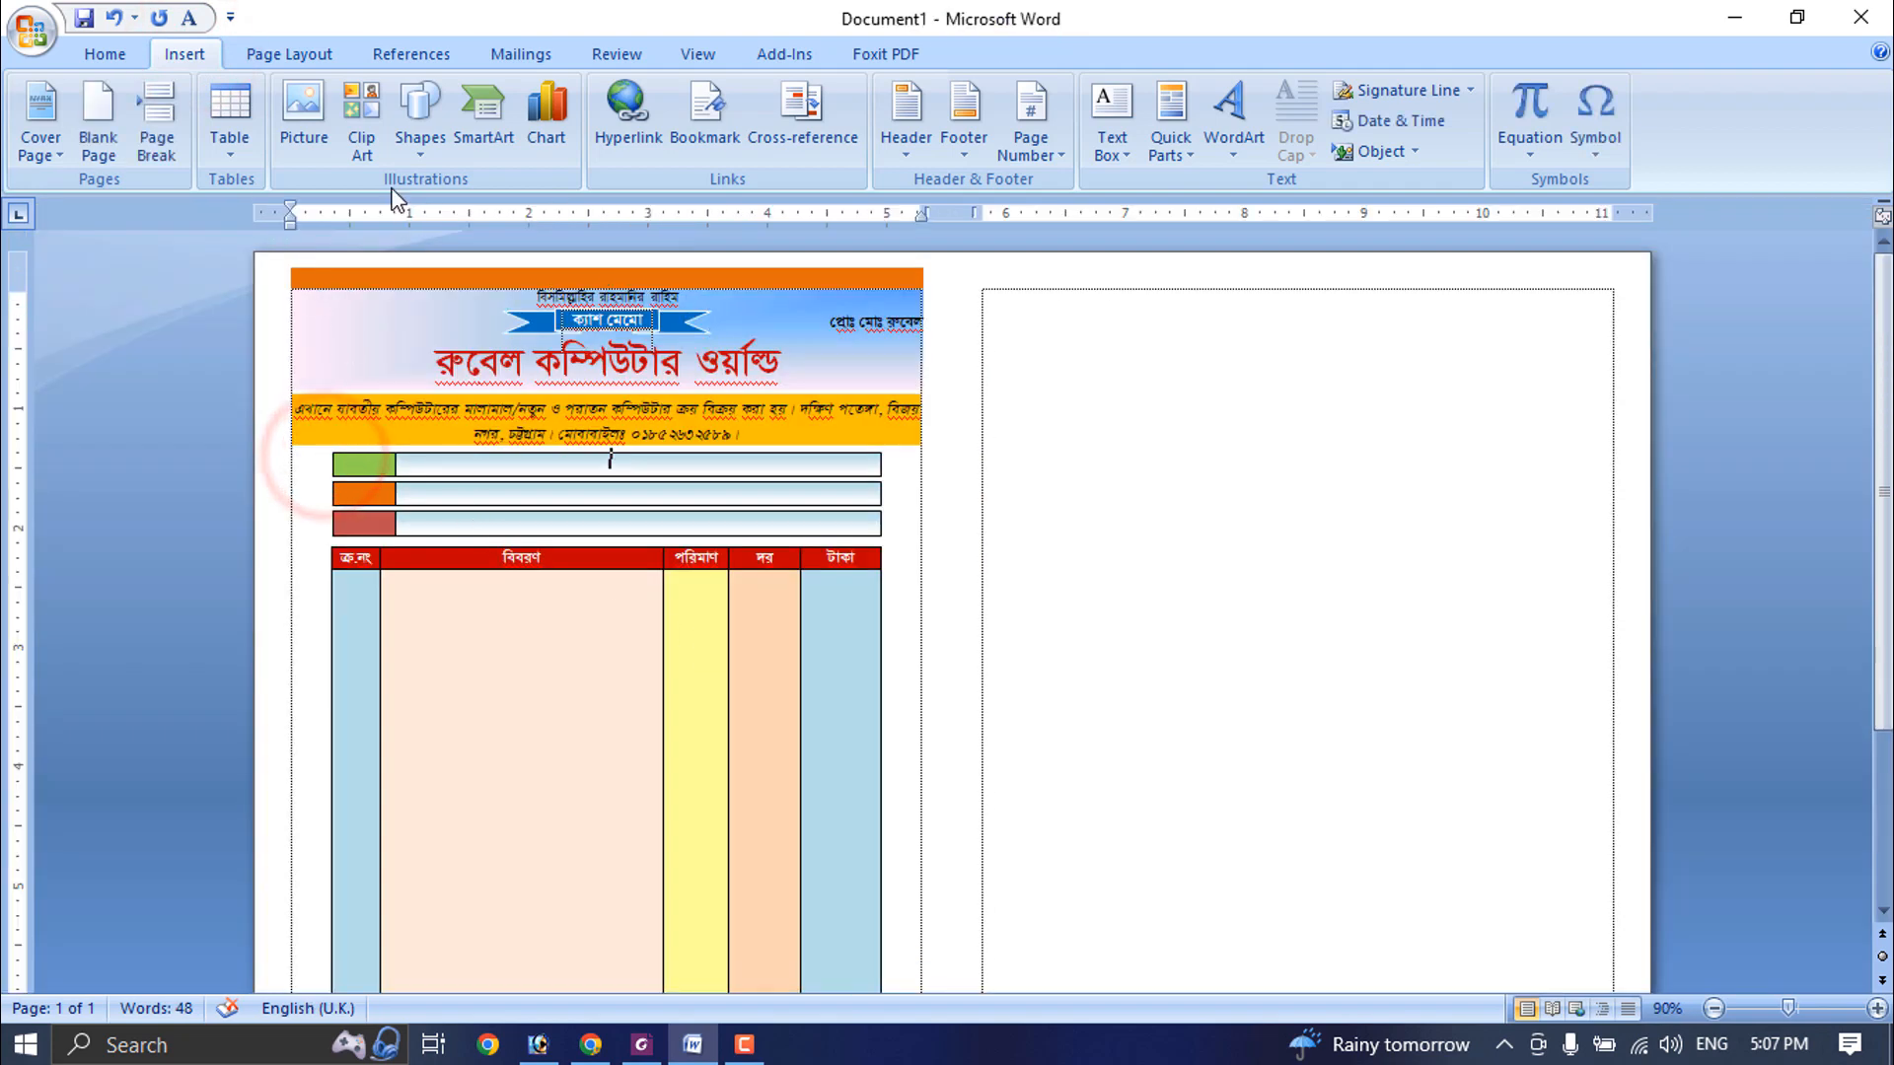
{"action": "left_click", "coordinate": [408, 121]}
{"action": "left_click", "coordinate": [545, 212]}
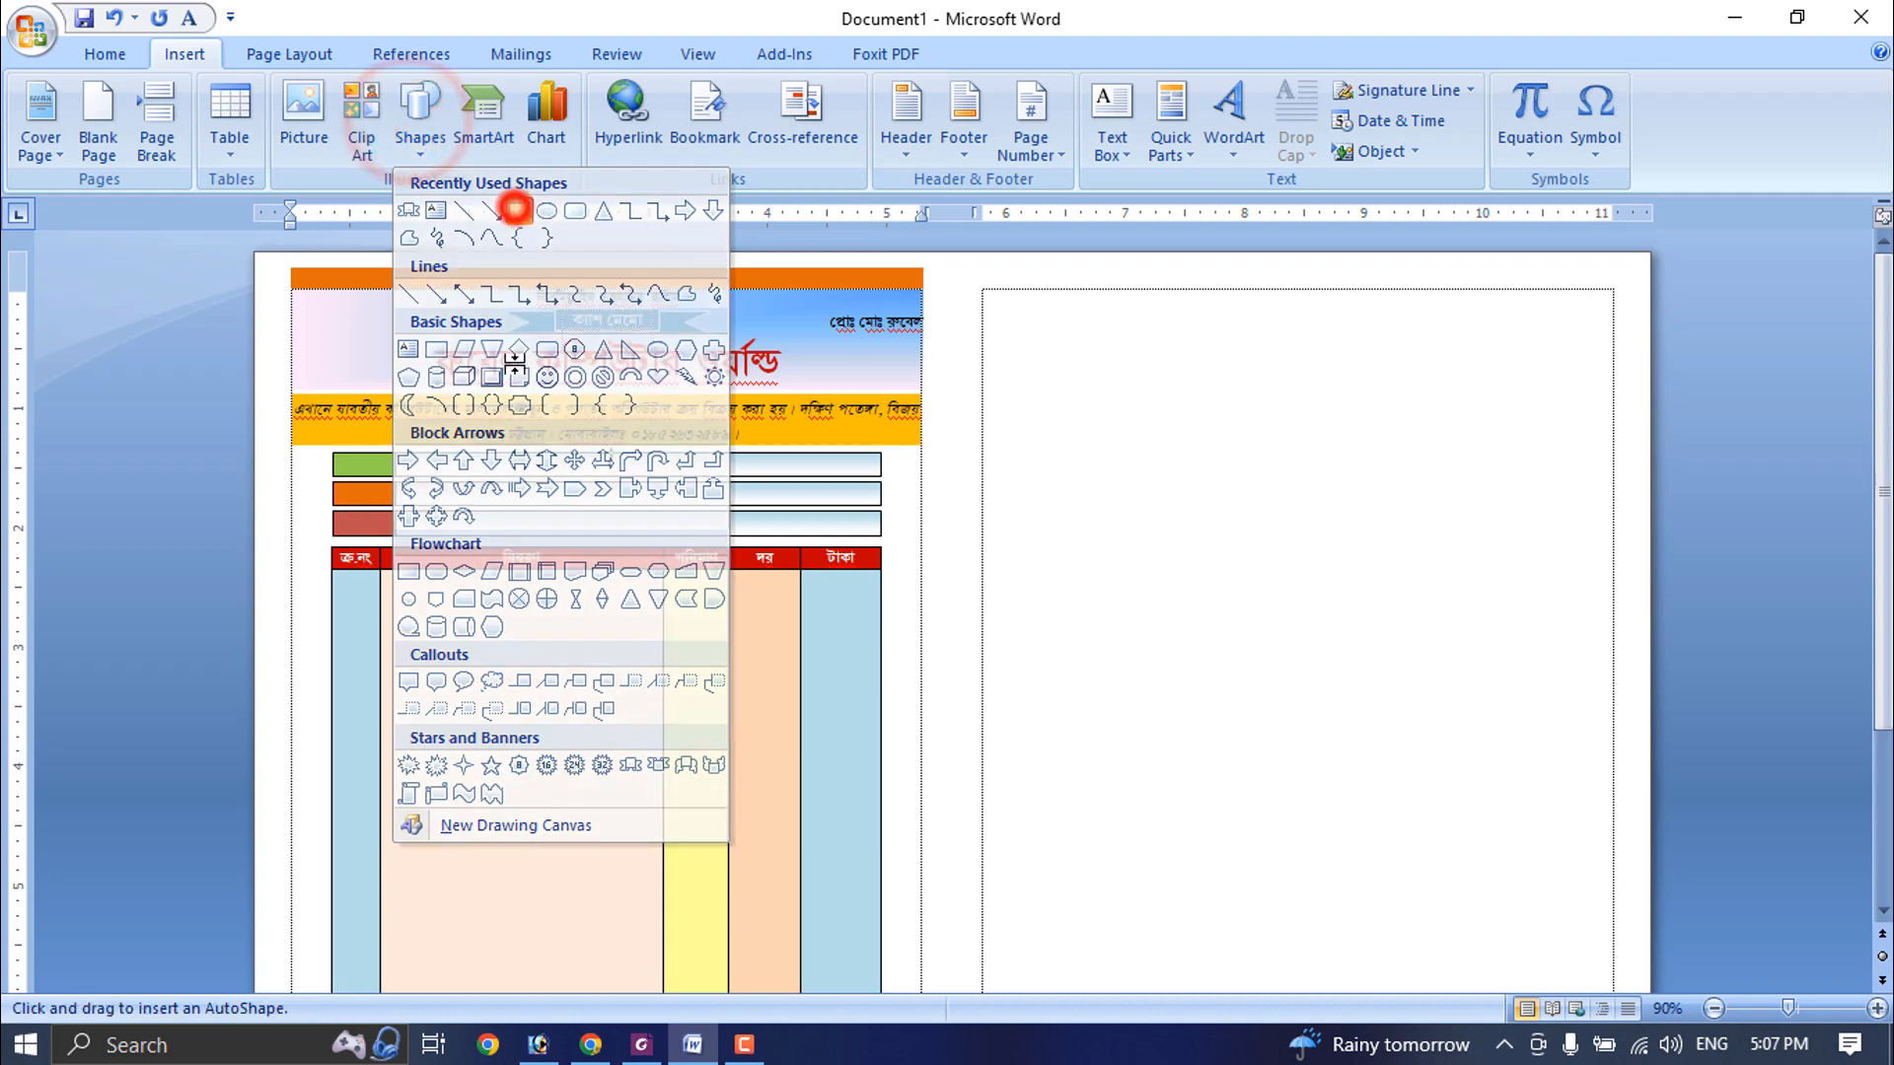
{"action": "left_click_drag", "start_coordinate": [288, 434], "coordinate": [916, 913]}
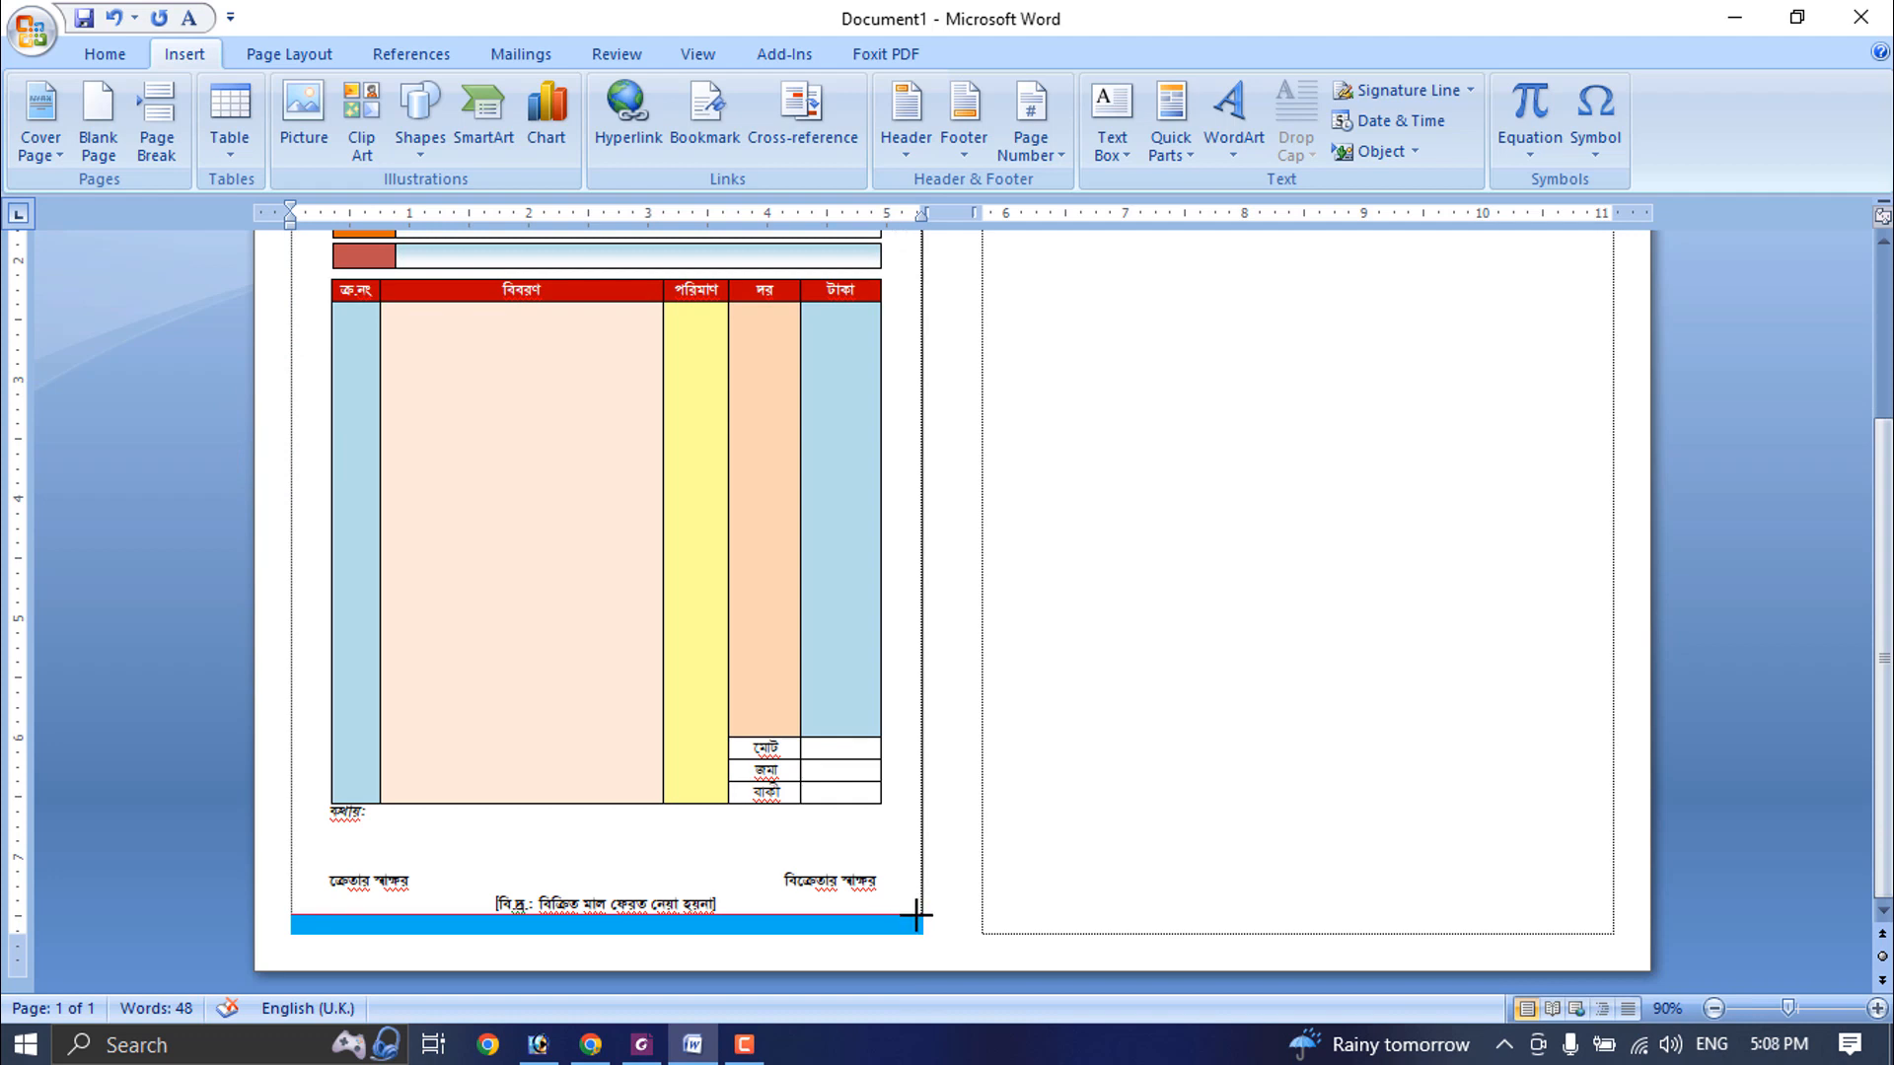
{"action": "left_click_drag", "start_coordinate": [917, 915], "coordinate": [917, 916]}
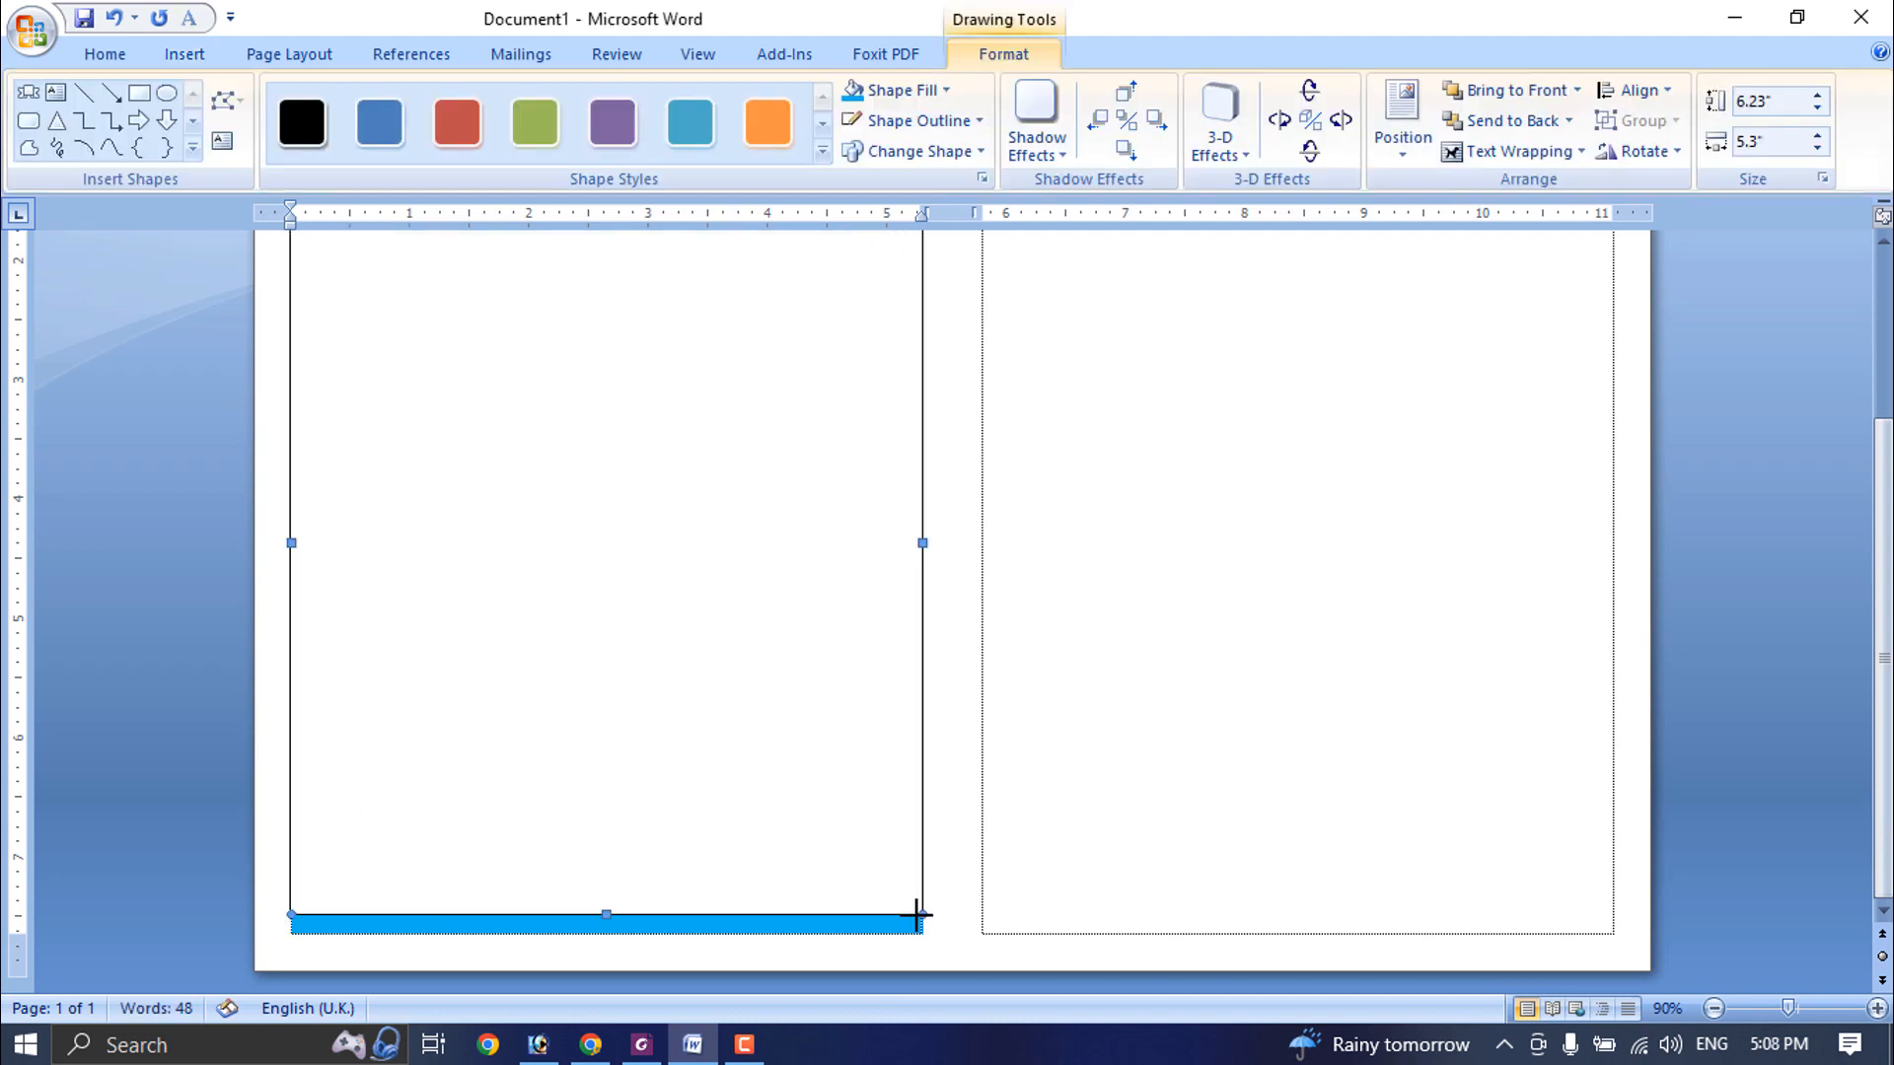
- Fill the large rectangle over the memo body with light orange and send it behind the text
{"action": "left_click", "coordinate": [947, 91]}
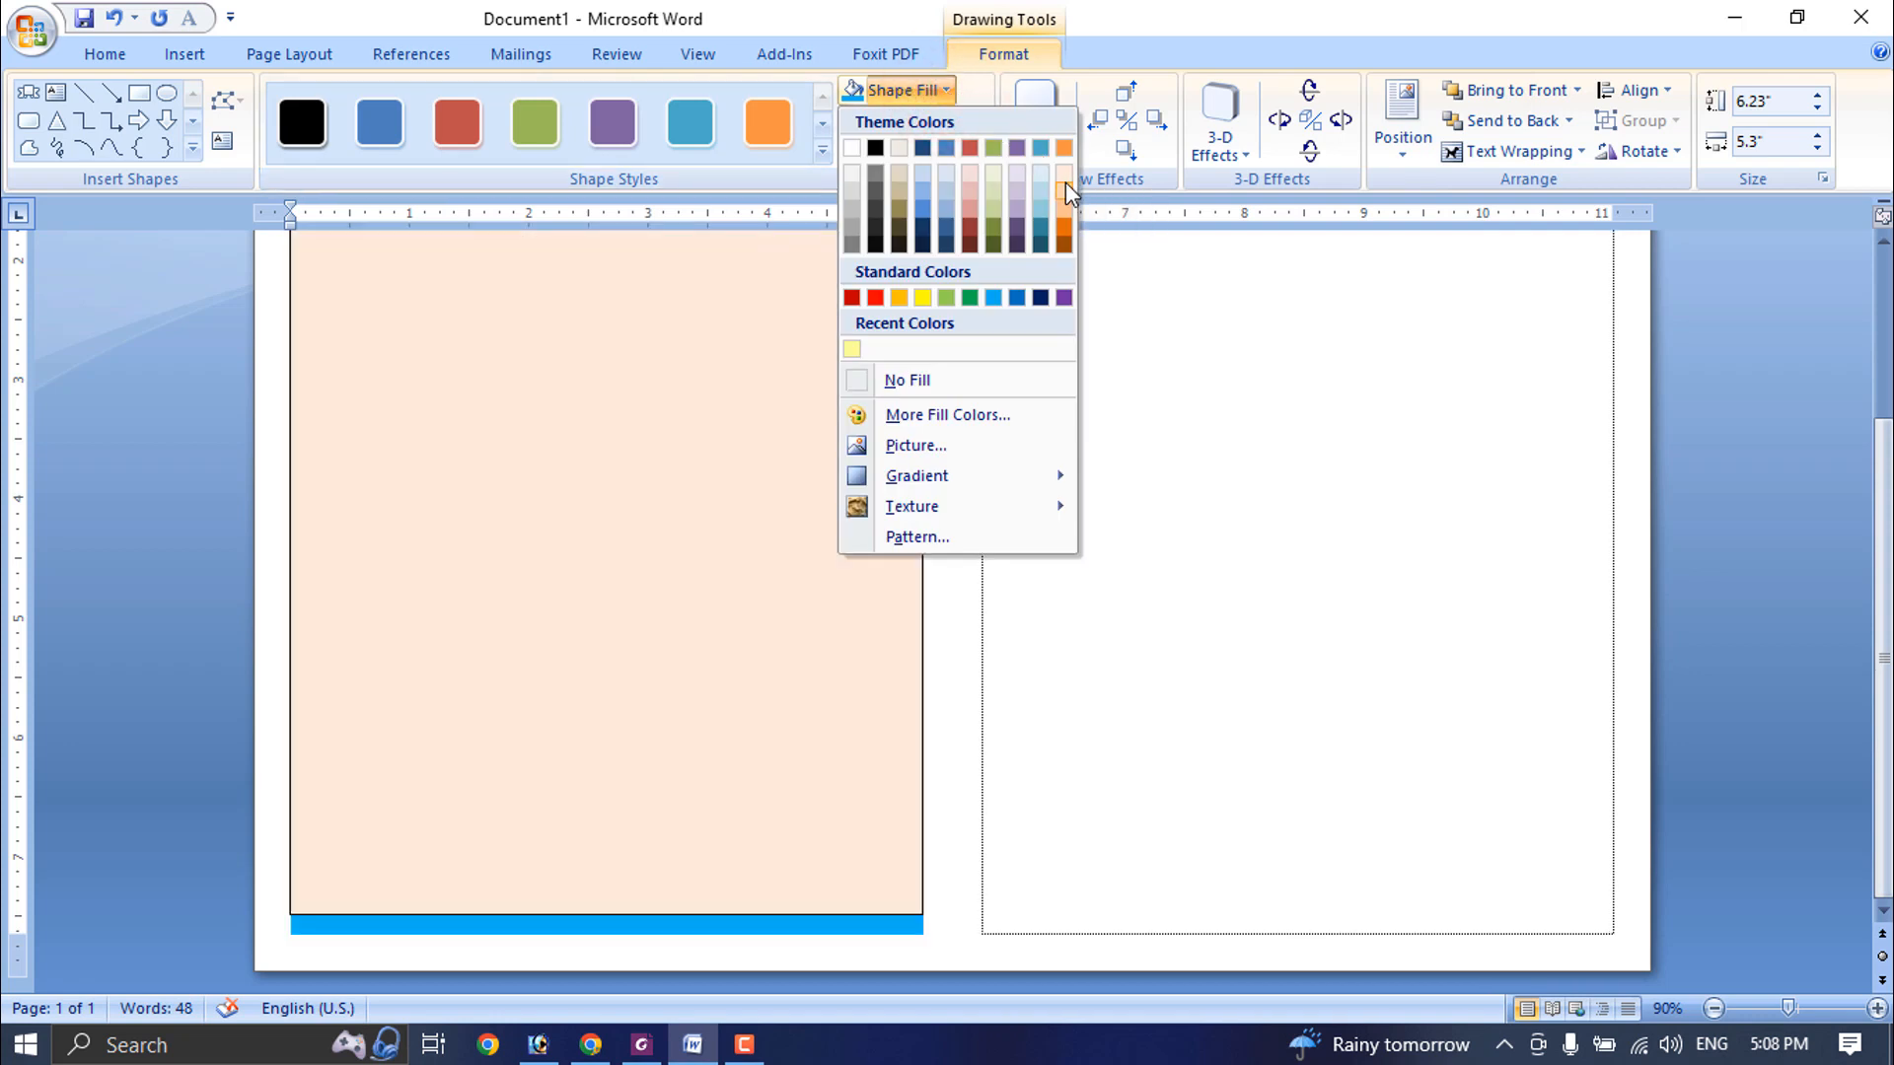
{"action": "left_click", "coordinate": [1066, 187]}
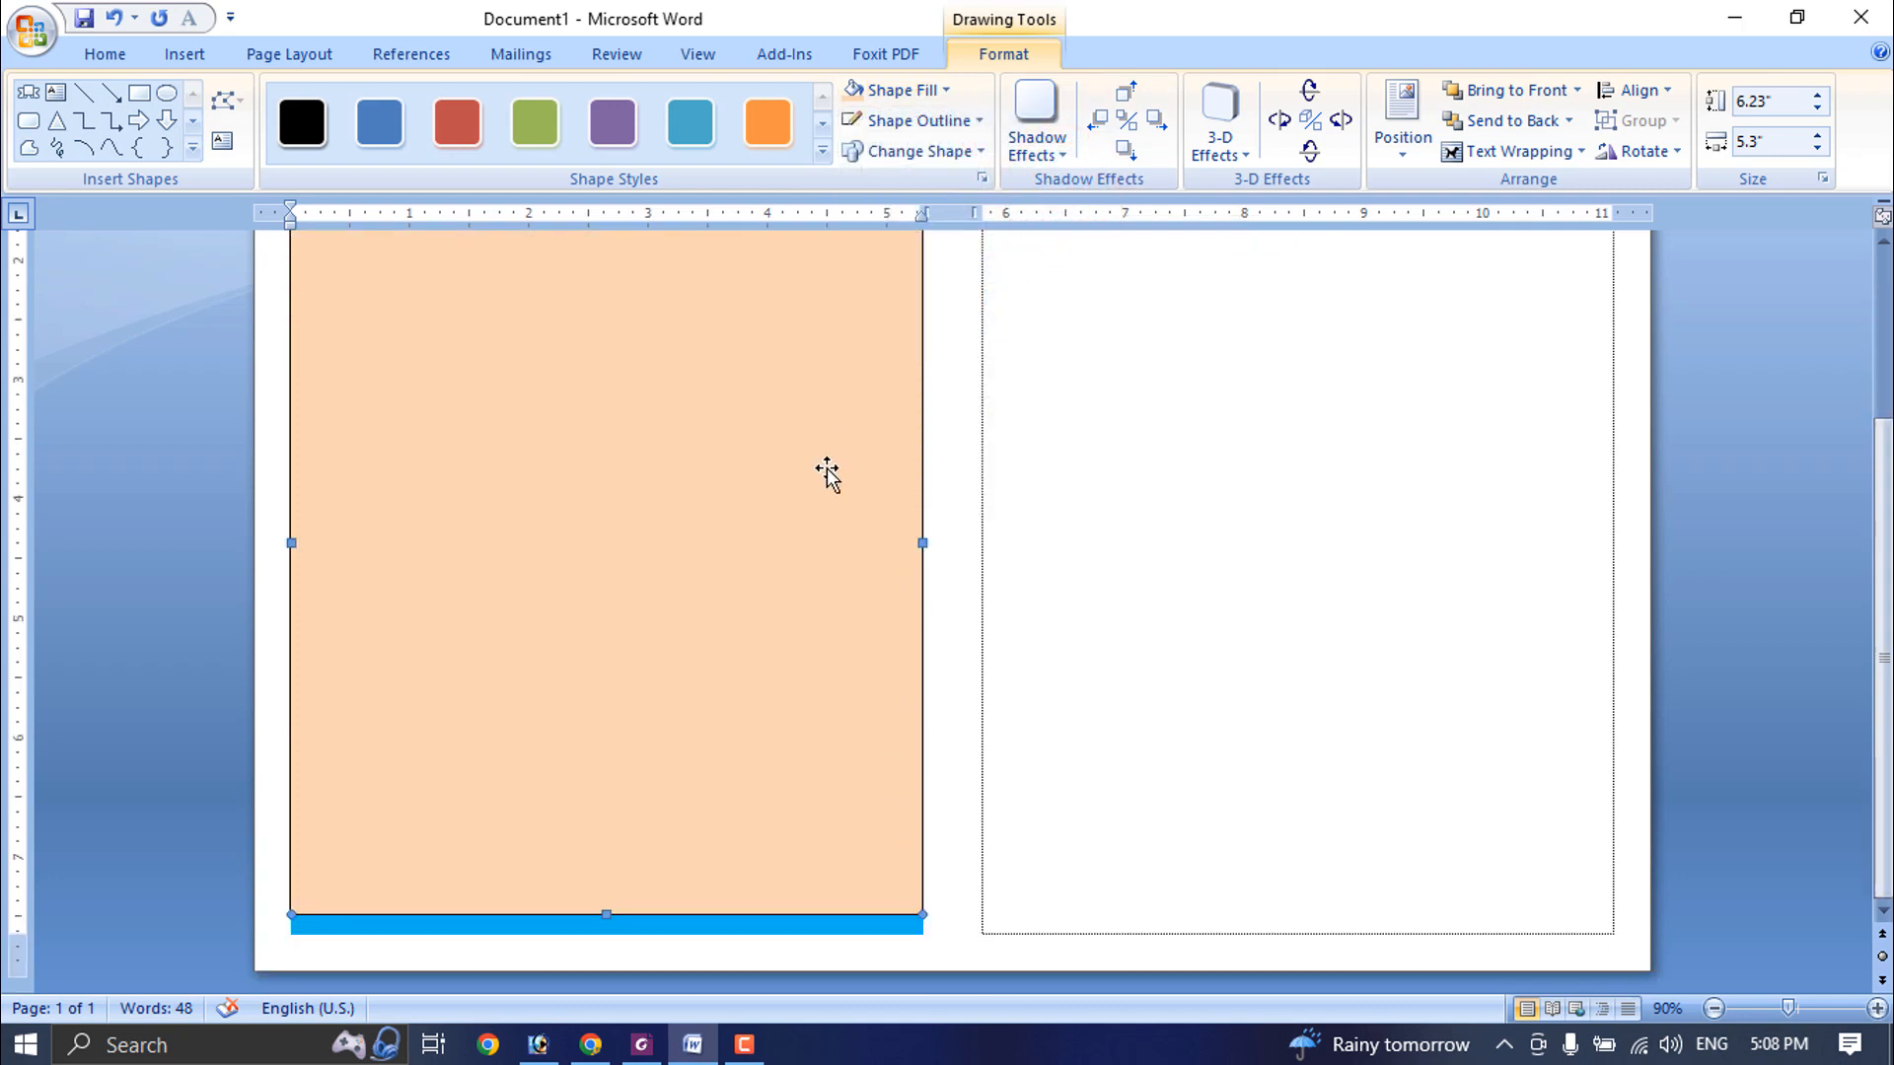
{"action": "left_click", "coordinate": [1568, 120]}
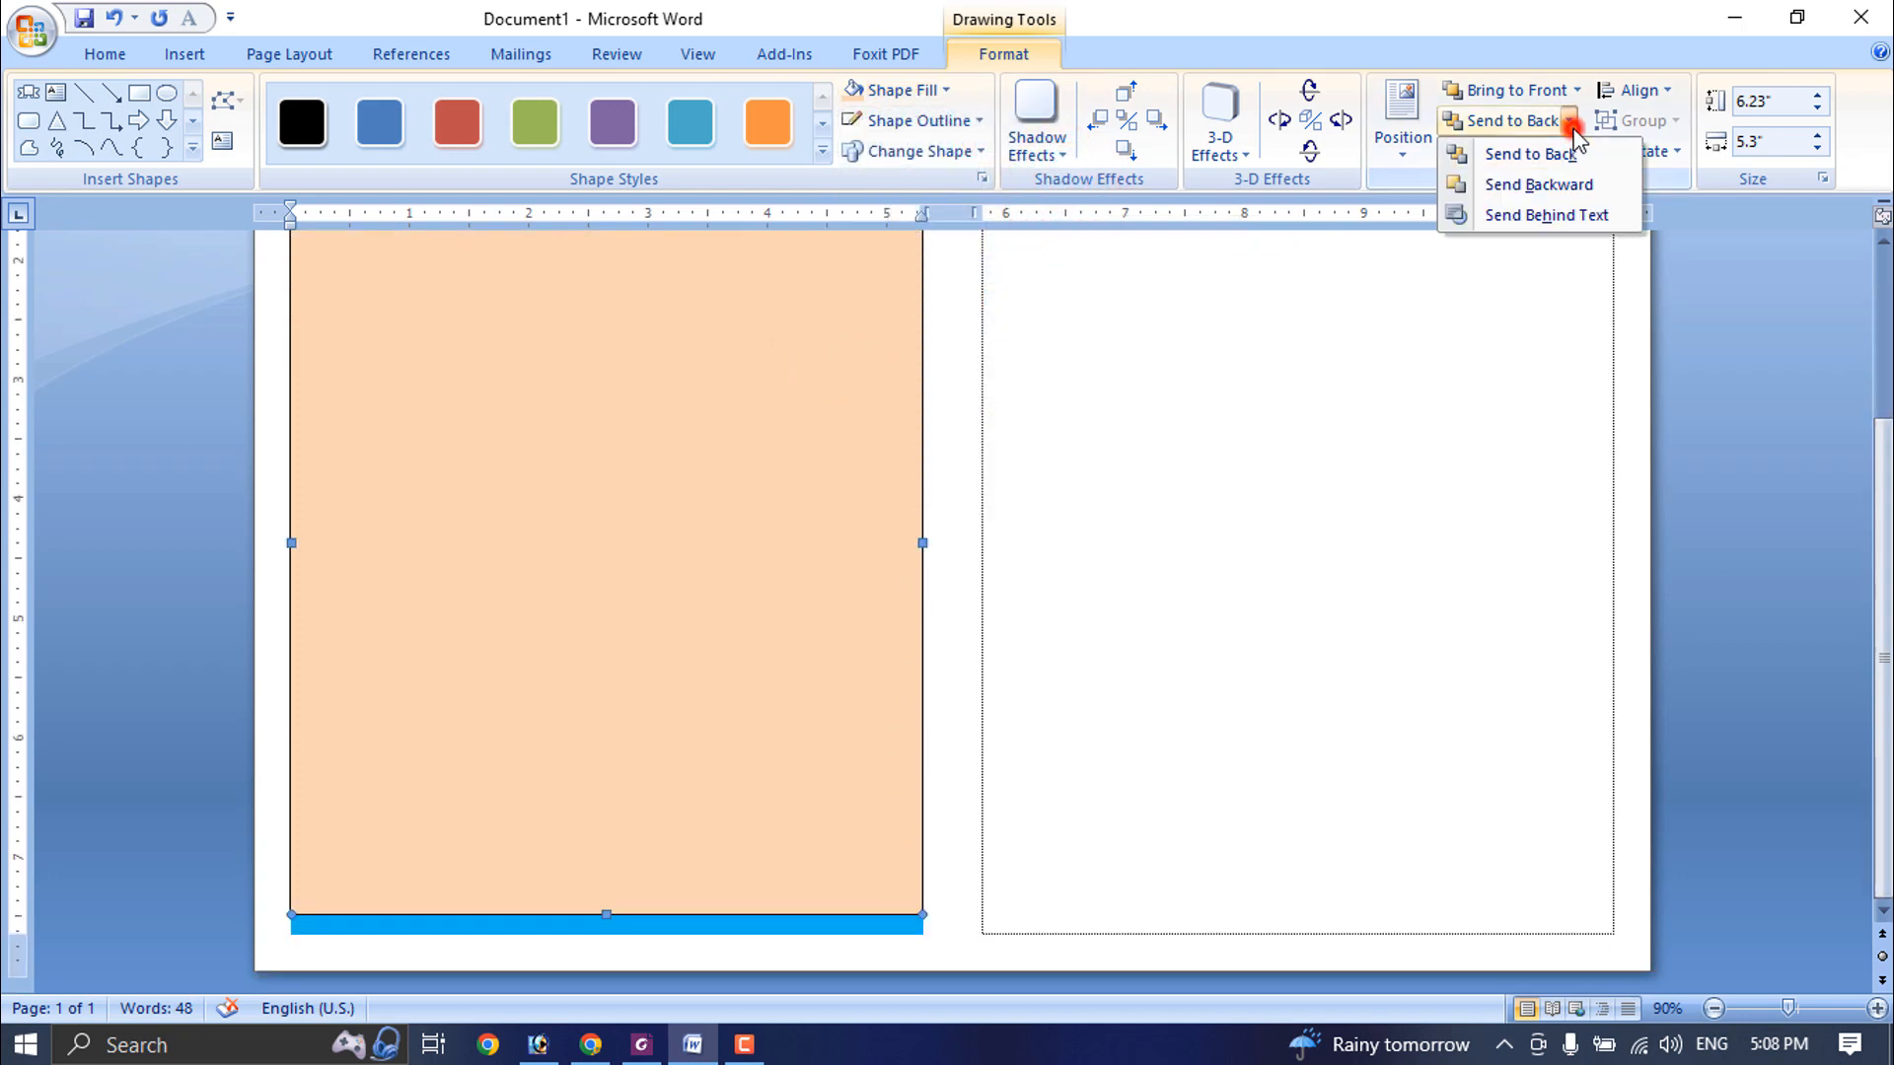
{"action": "left_click", "coordinate": [1554, 217]}
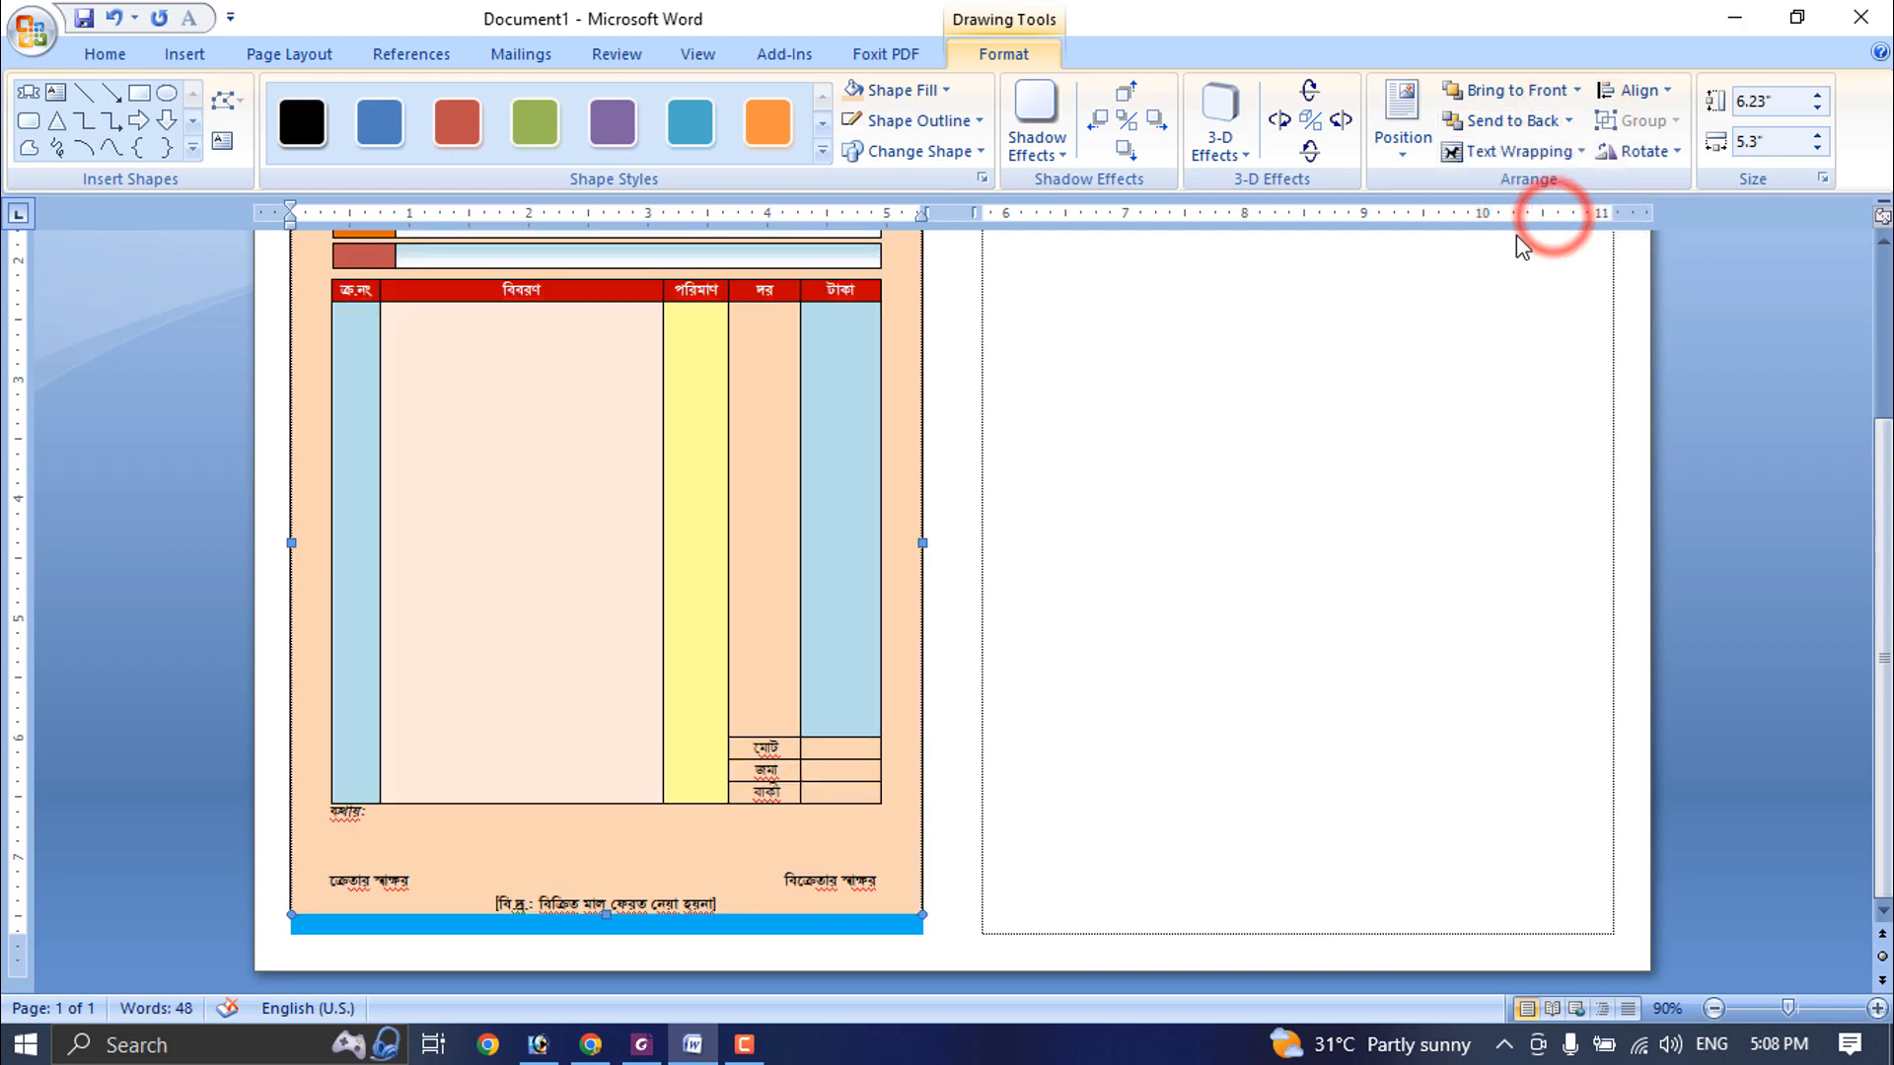